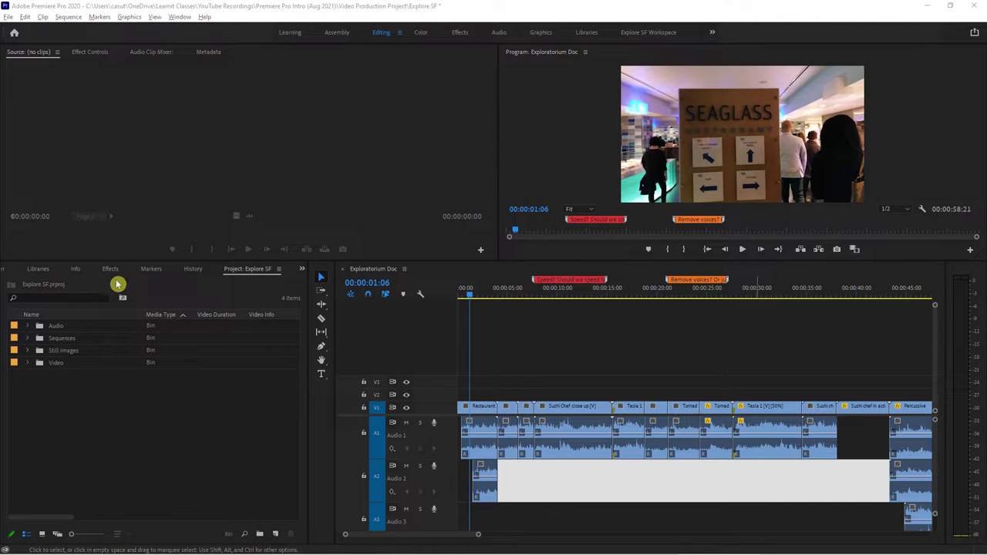
Step: Expand the Video bin and its Science sub-bin in the project list and look through the Science clips
drag(3, 263, 304, 526)
key(Escape)
click(28, 363)
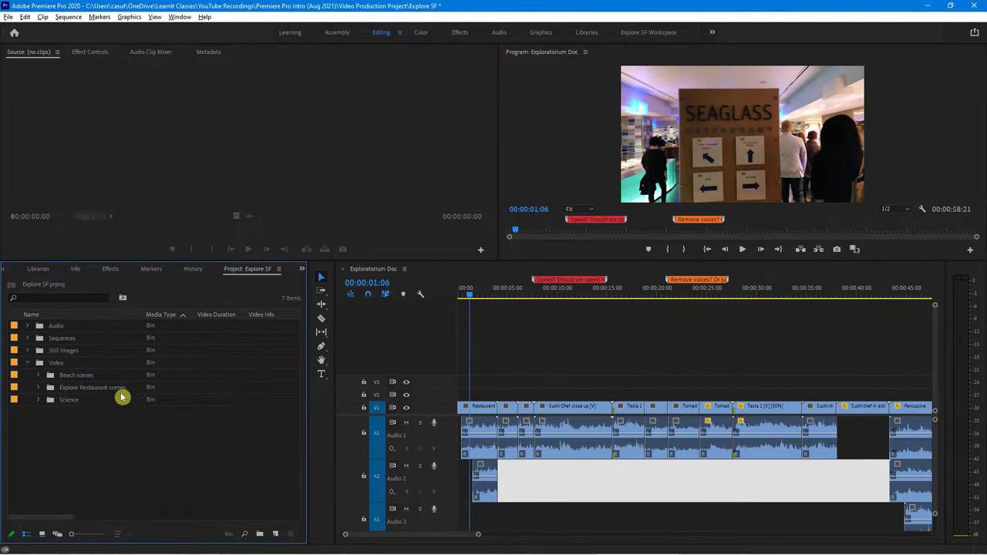
click(39, 400)
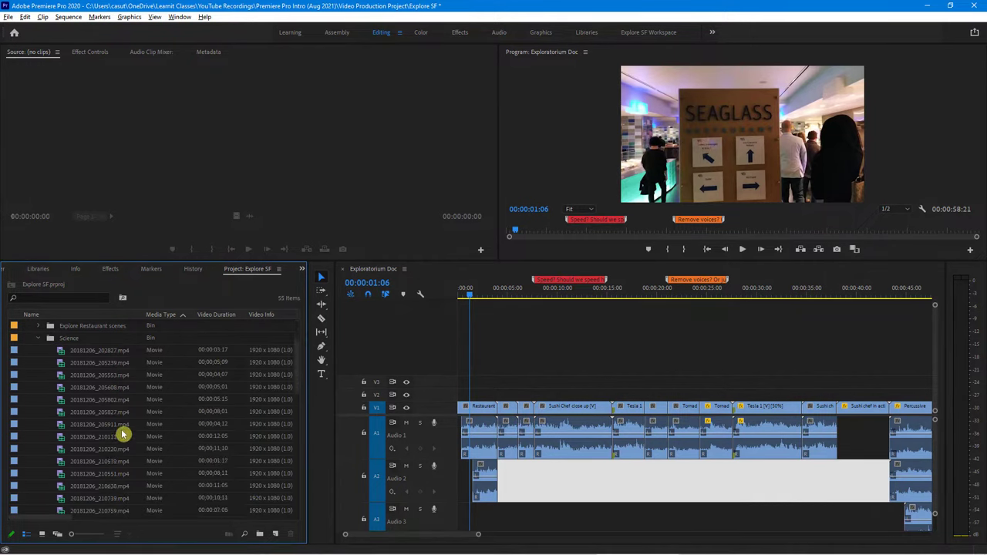
scroll(124, 421, down, 3)
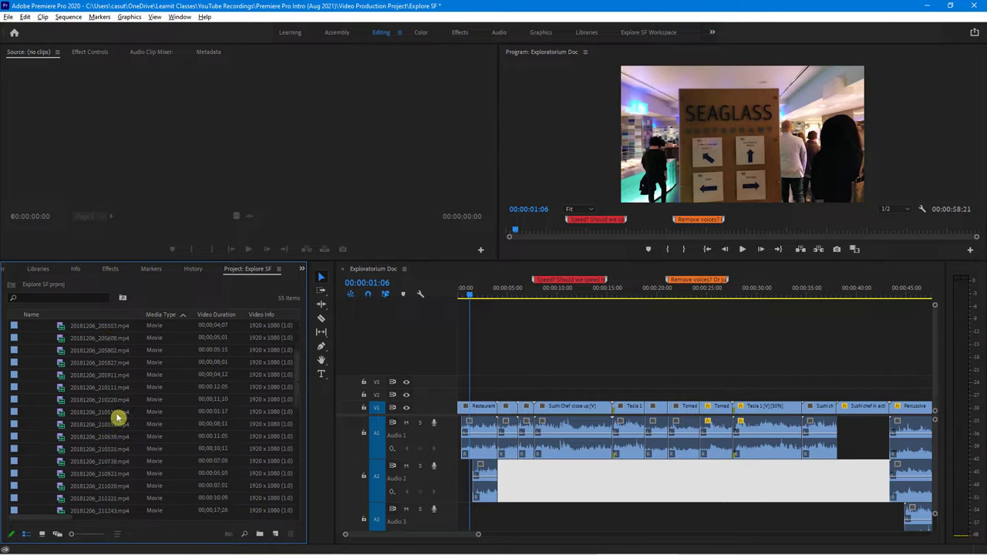
scroll(110, 395, up, 3)
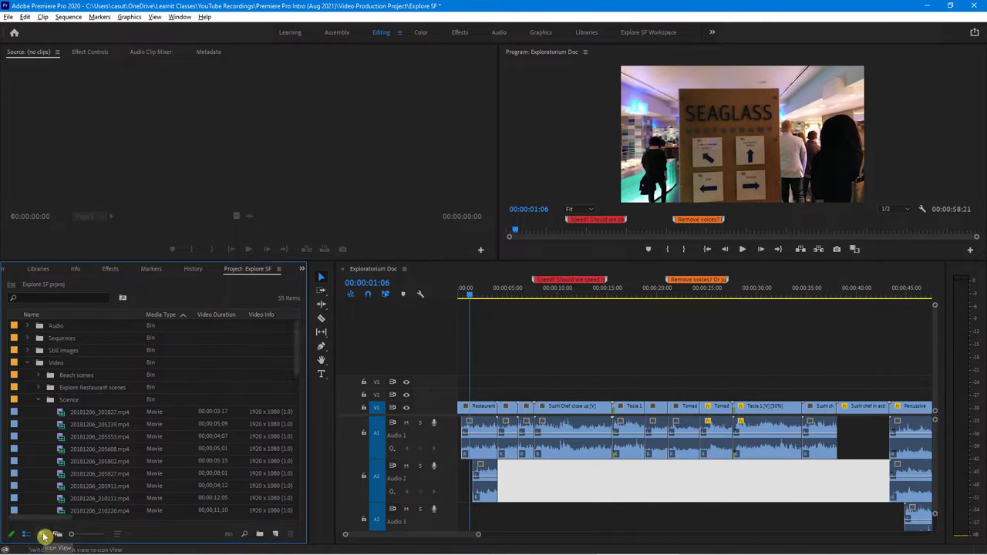
Step: Show the project items as icons, open the Video bin and its Science bin, and look over the clip thumbnails
click(44, 535)
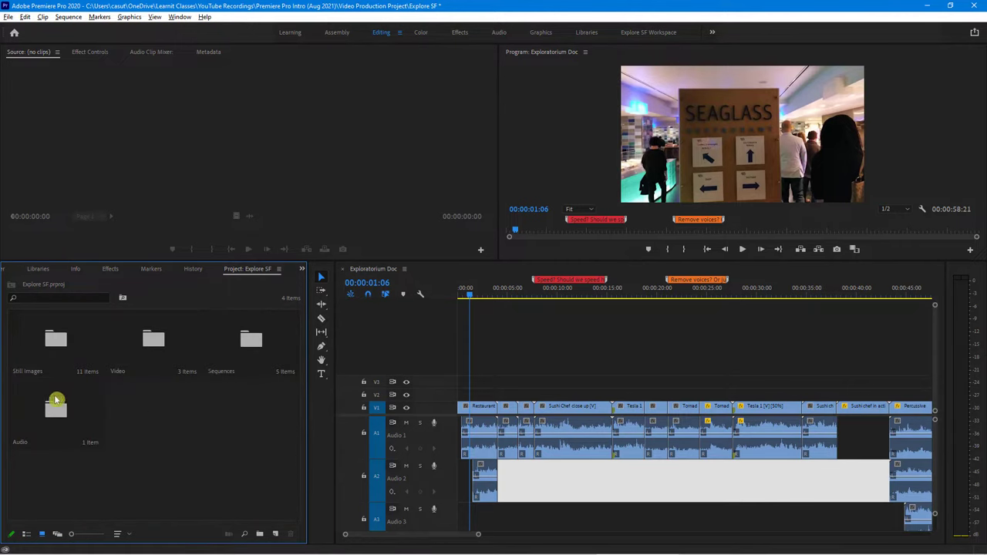
click(148, 344)
double_click(148, 344)
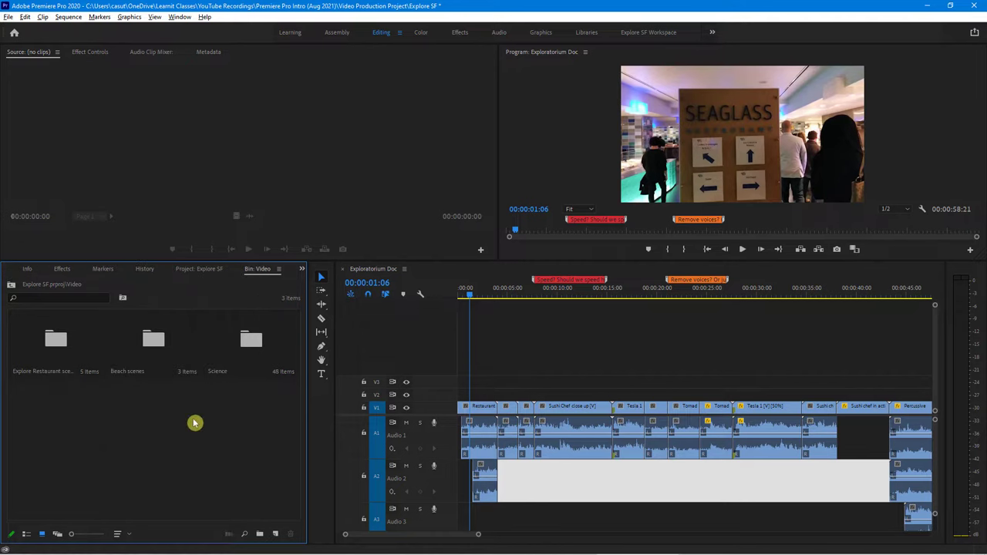
double_click(239, 342)
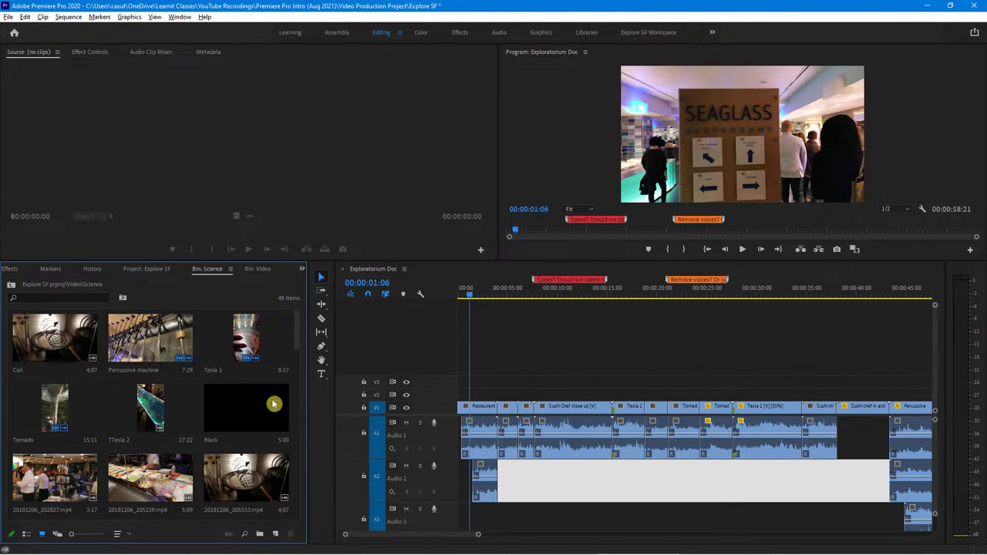
scroll(299, 339, down, 1)
scroll(301, 343, down, 3)
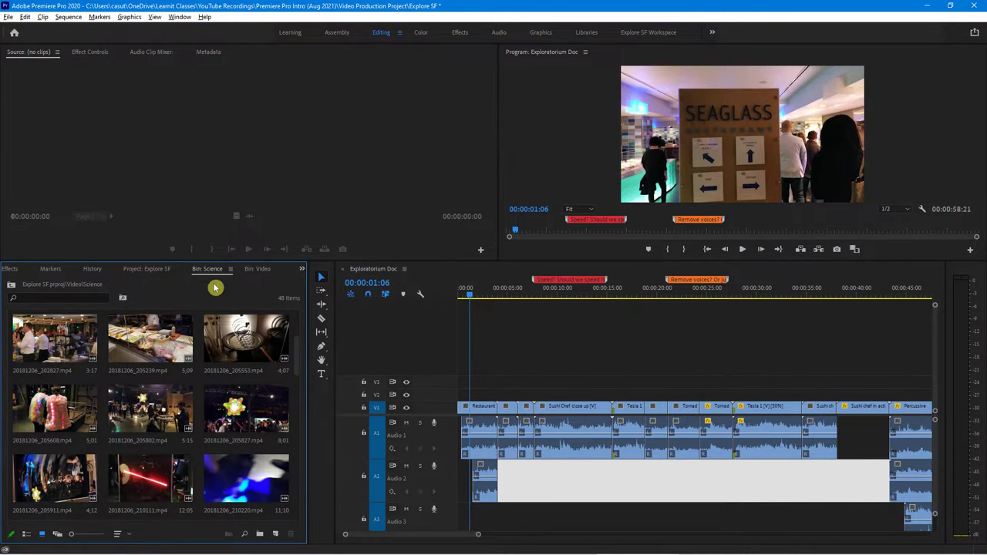
Step: Switch among the open Video, Science and project root bins to compare their contents, ending on the Science bin
click(199, 273)
click(249, 271)
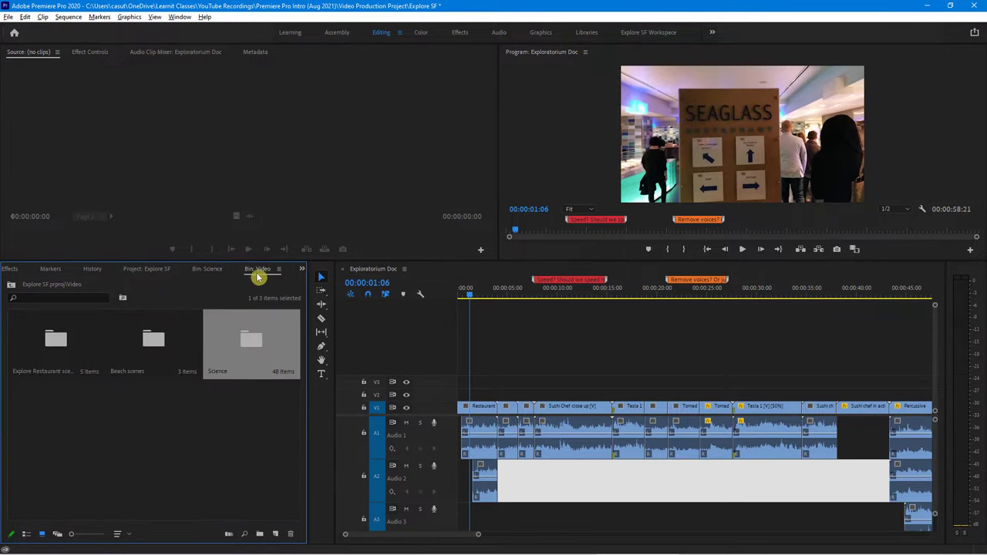
click(302, 271)
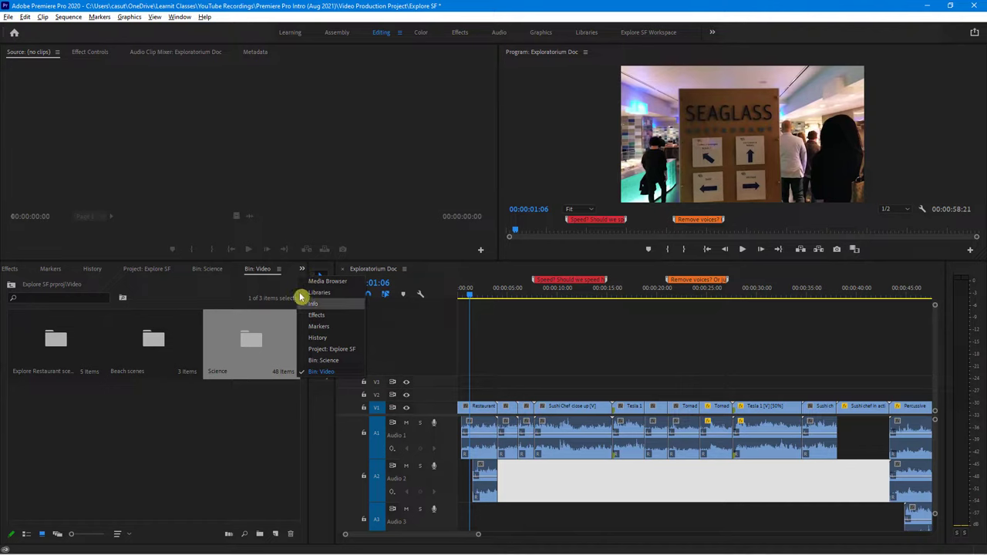
click(211, 271)
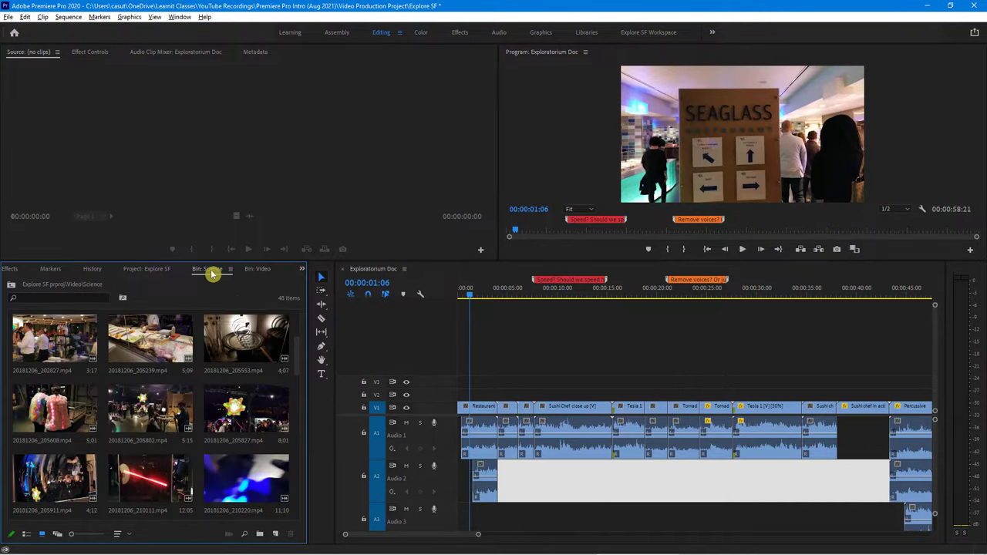
click(154, 275)
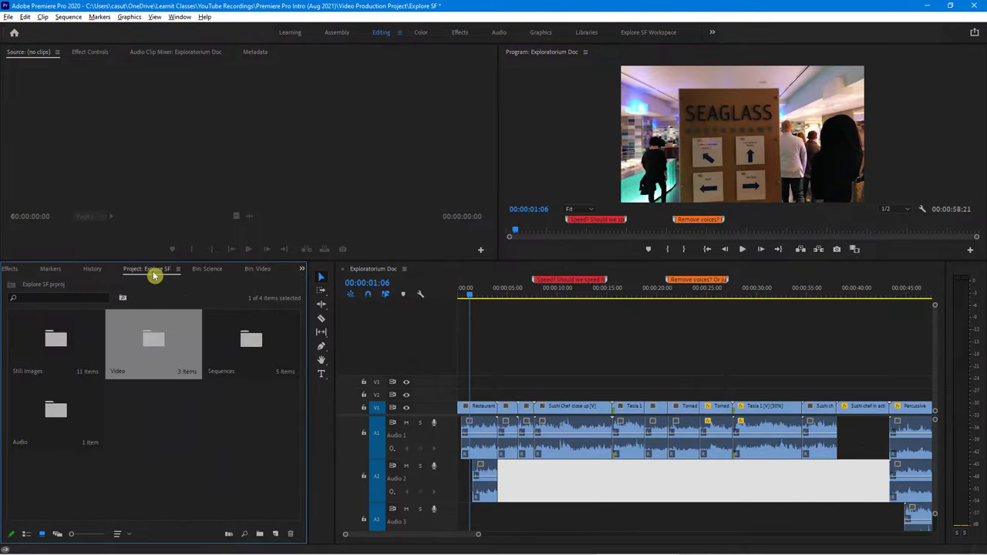
click(208, 271)
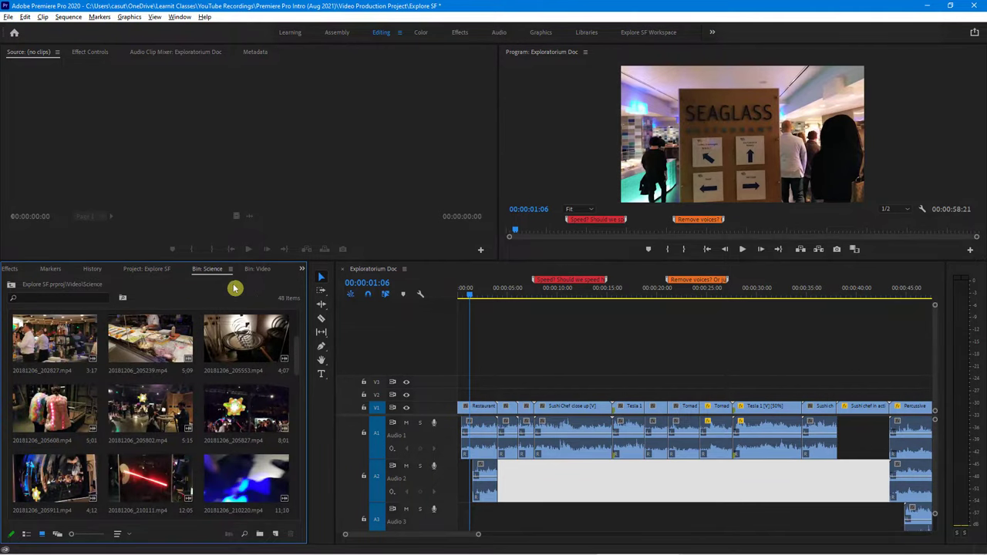
Step: Load the clip 20181206_210822.mp4 from the Science bin into the Source monitor and briefly play it
scroll(301, 347, up, 2)
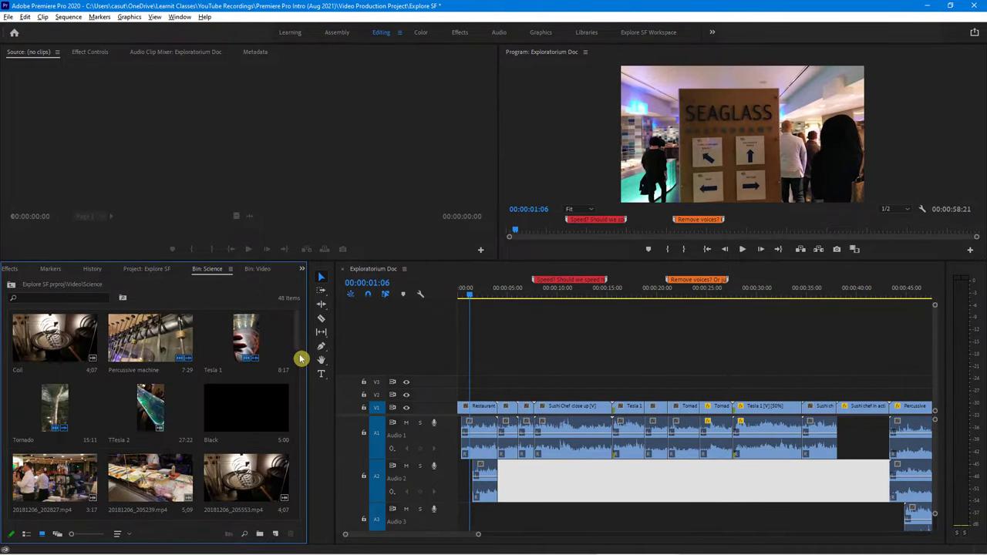
drag(300, 344, 299, 408)
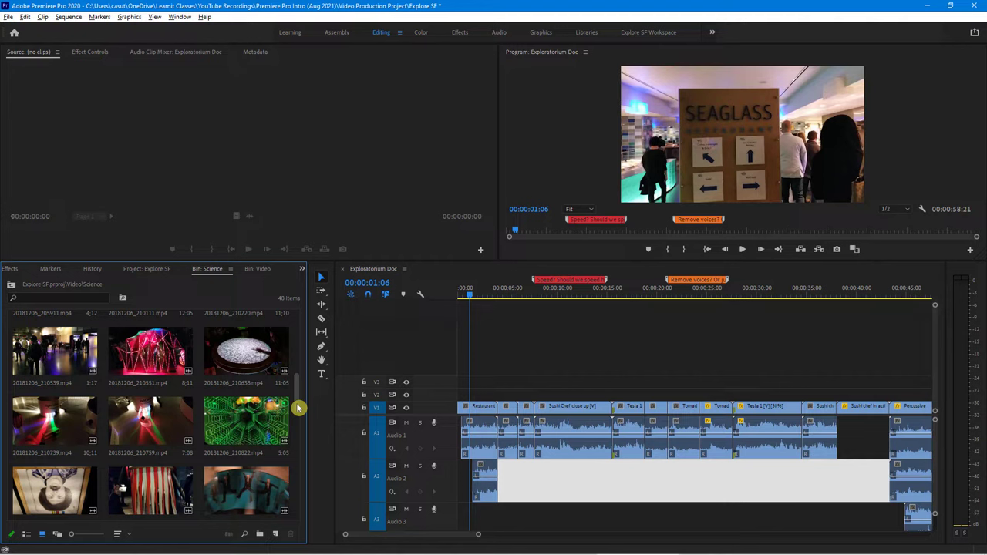
double_click(231, 428)
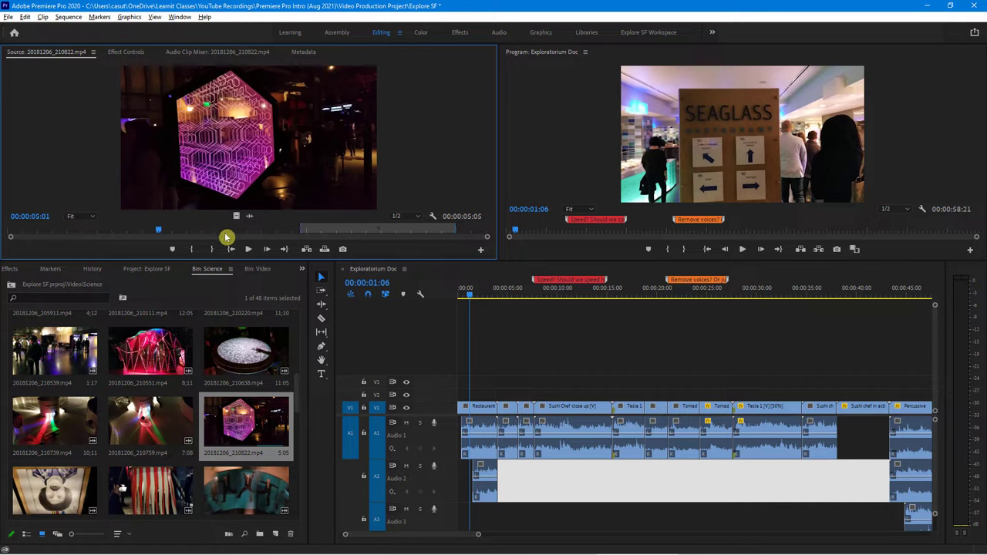
click(256, 249)
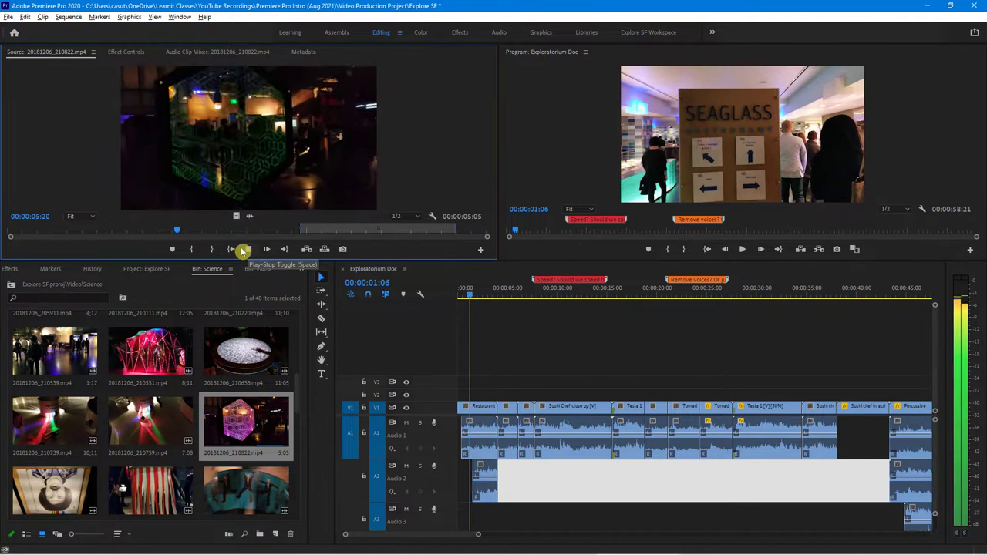
click(245, 249)
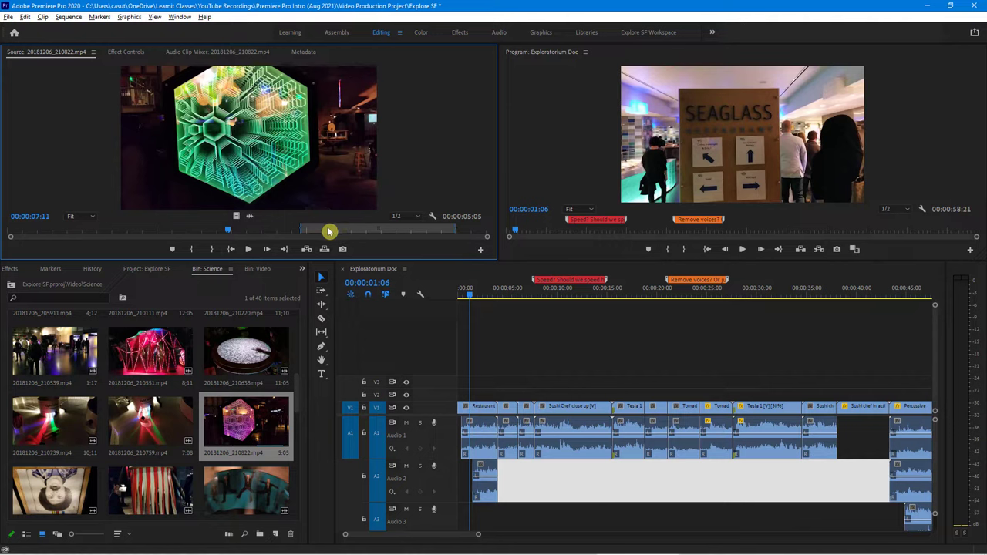
Step: Clear the clip's existing in and out points and mark a new range about 00:00:03:21 long, starting at 00:00:10:01
right_click(337, 231)
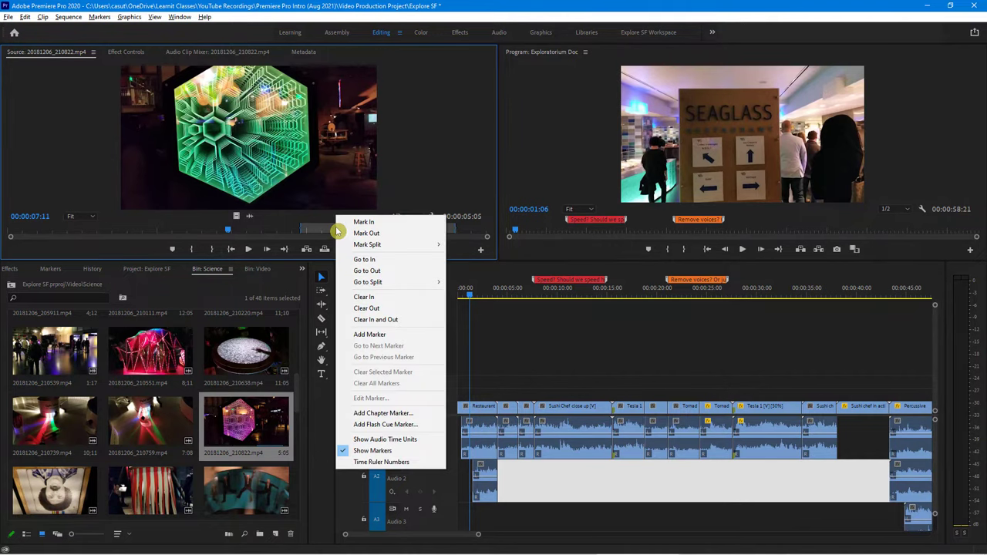
click(382, 319)
drag(229, 229, 309, 237)
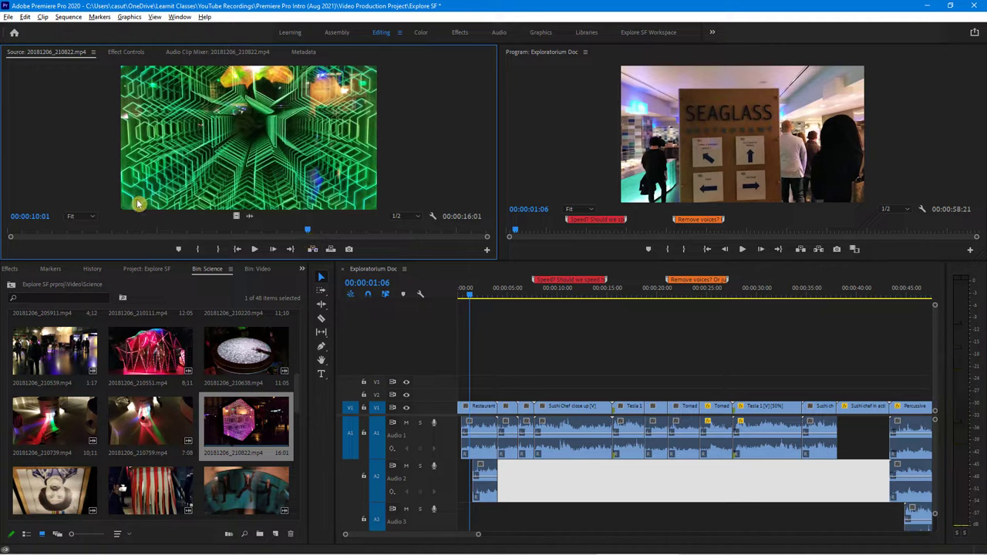
key(i)
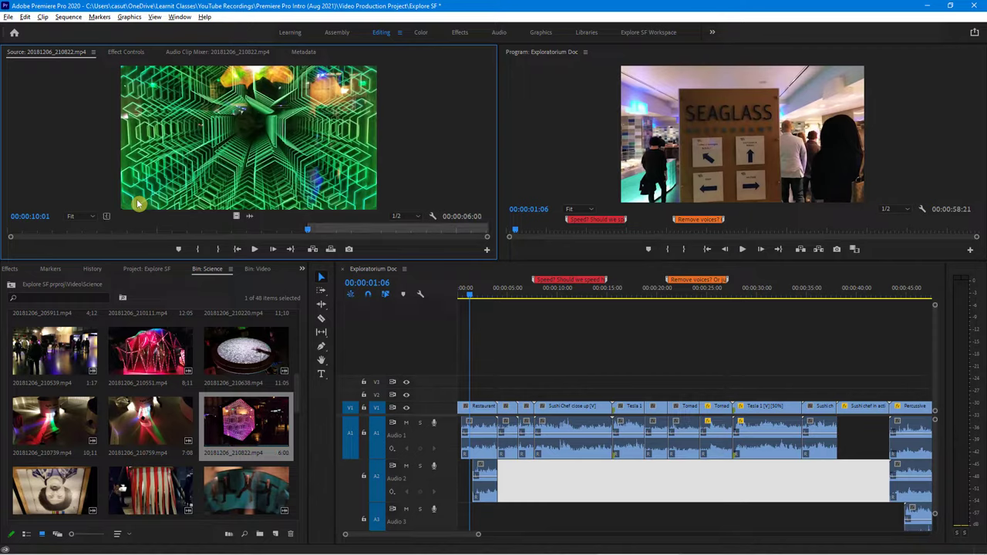
key(space)
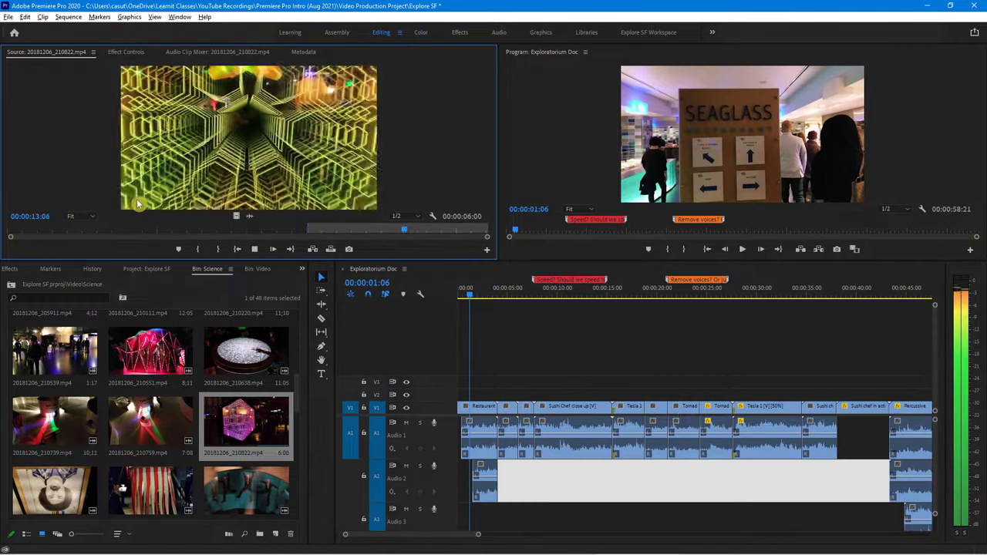
key(o)
key(space)
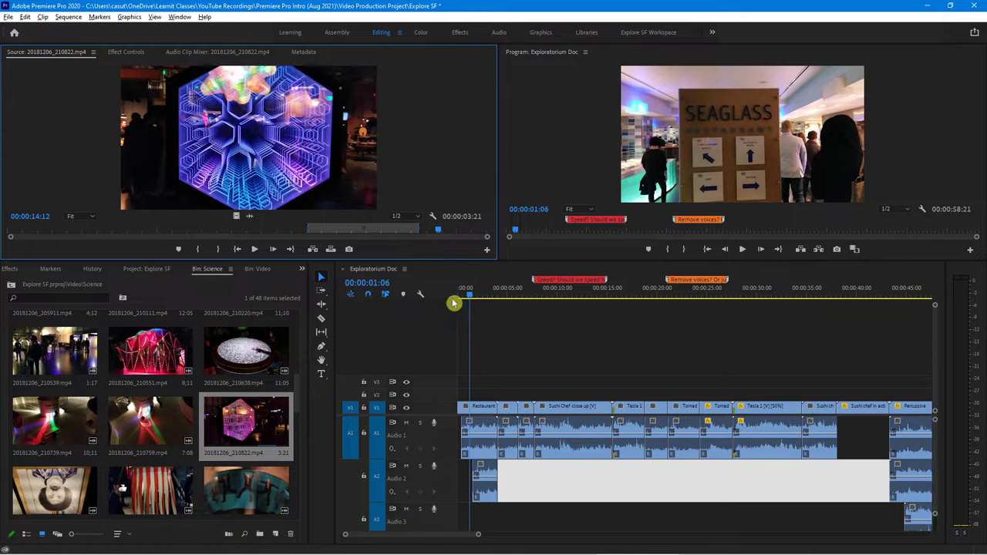
Step: Insert the marked clip range at the very start of the Exploratorium Doc sequence and return the playhead to 00:00:00:00
drag(470, 301, 445, 304)
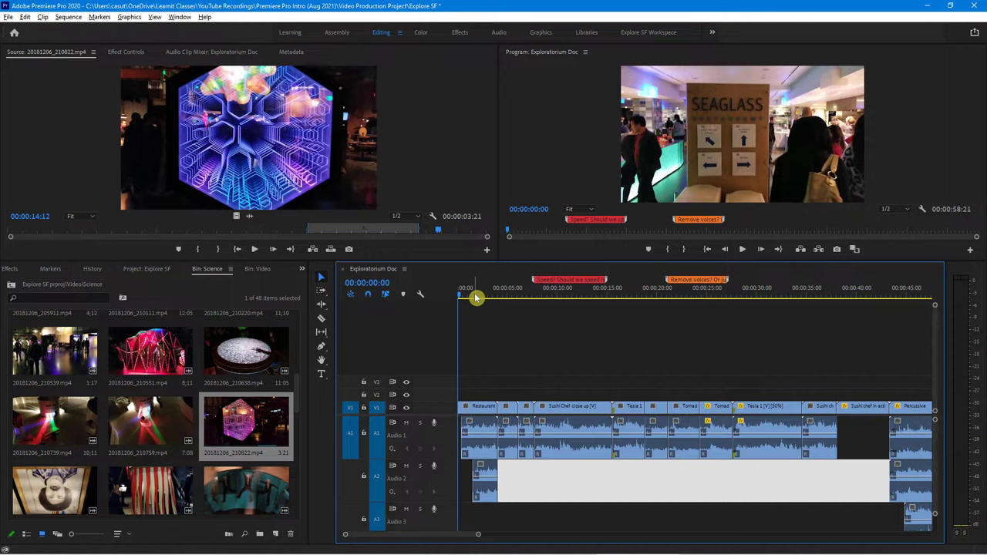
click(314, 253)
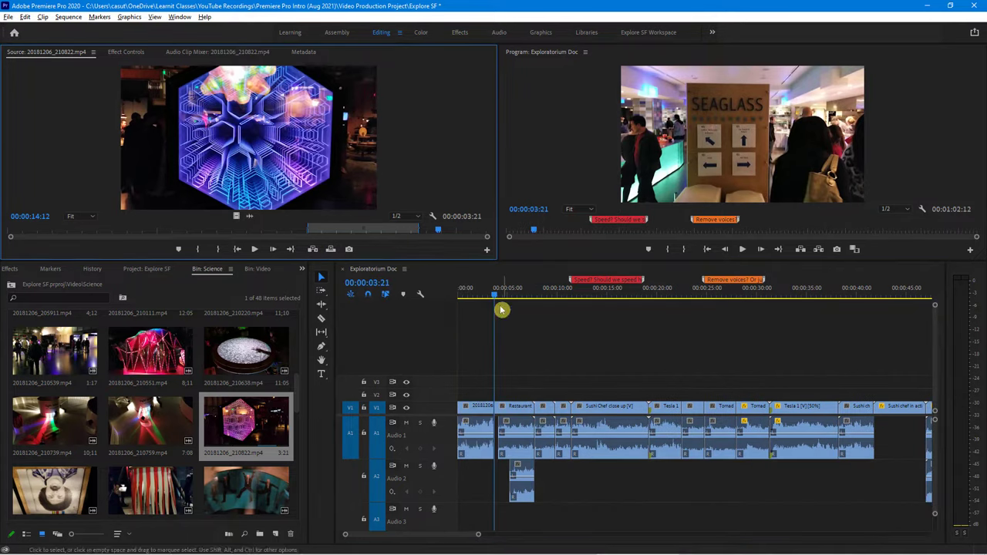
drag(495, 296, 428, 311)
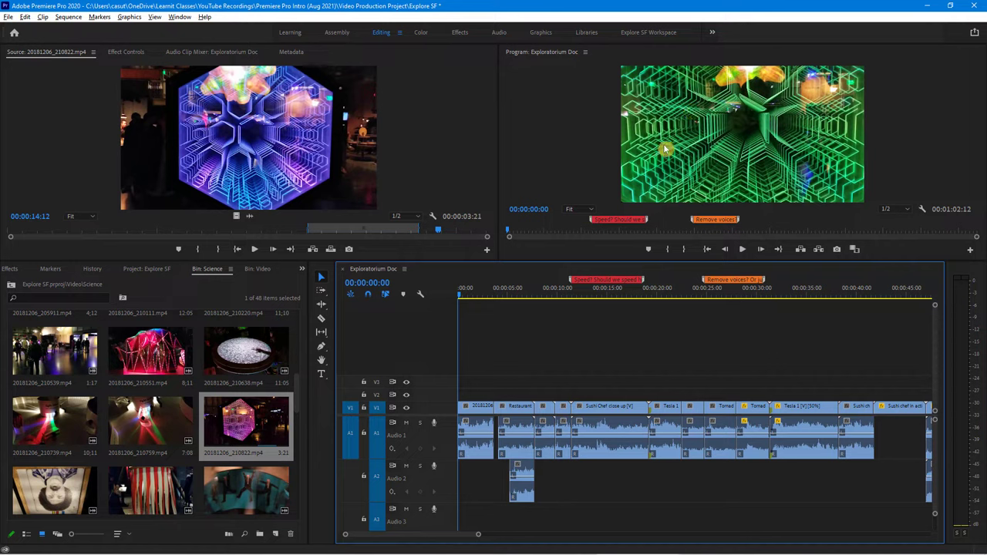
mouse_move(459, 296)
mouse_down()
mouse_move(470, 300)
mouse_move(450, 300)
mouse_up()
Step: Create a text box over the opening clip with the Type tool, reading EXPLORATORIUM, AFTER and DARK on three lines
click(322, 378)
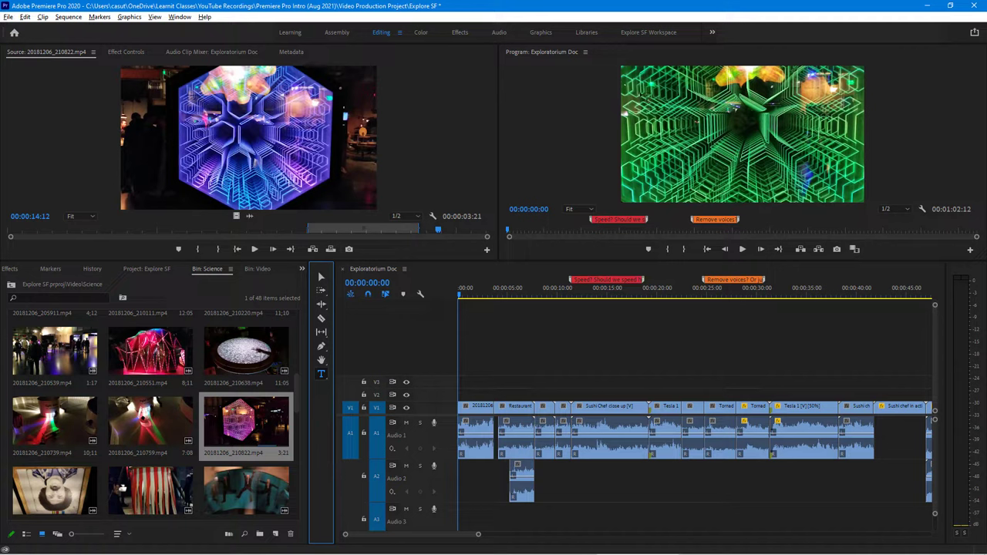
drag(632, 101, 864, 187)
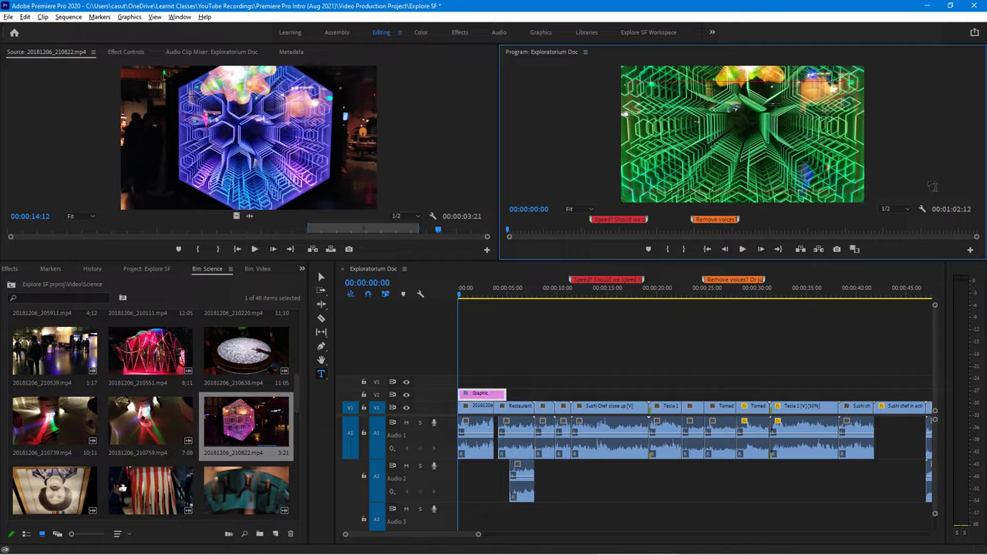
click(468, 394)
text(EXPLORATORIUM)
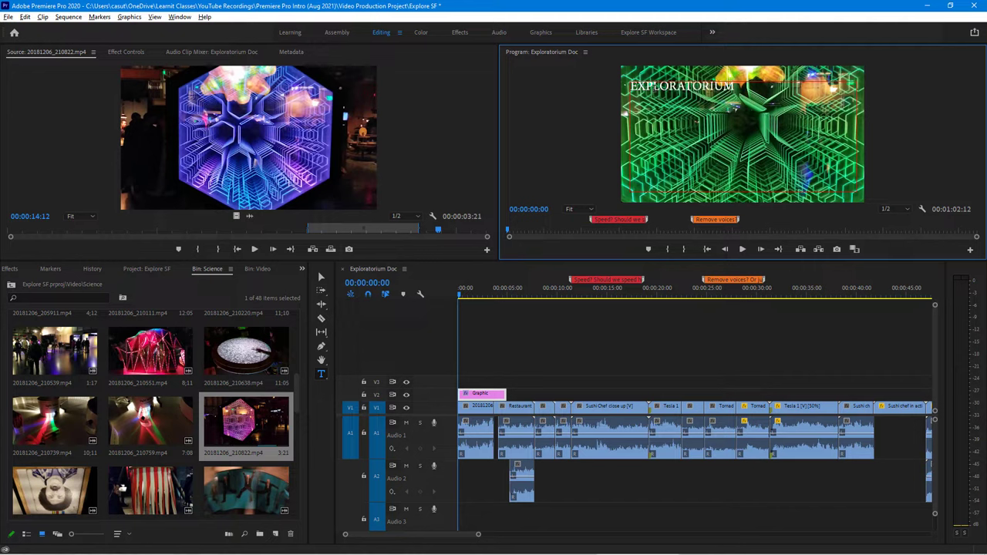
key(Return)
text(AFTER)
key(Return)
text(DARK)
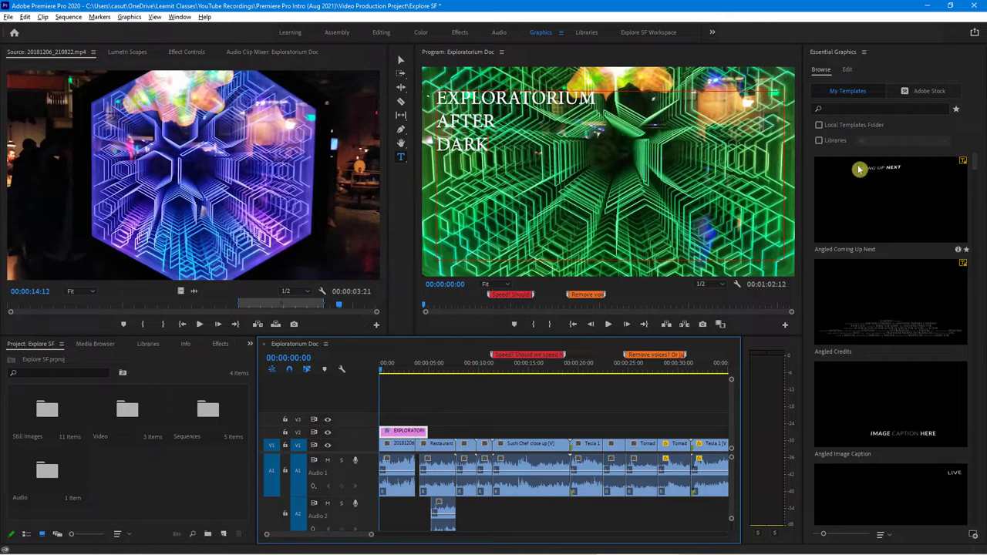
Step: Select all of the title's text and set its font to Monsters Attack!
click(848, 71)
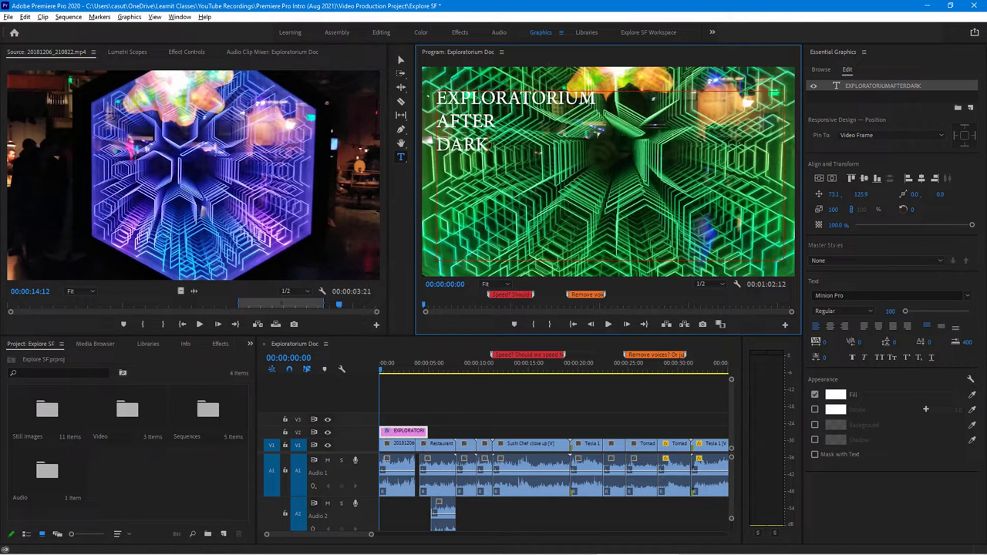
drag(489, 144, 428, 94)
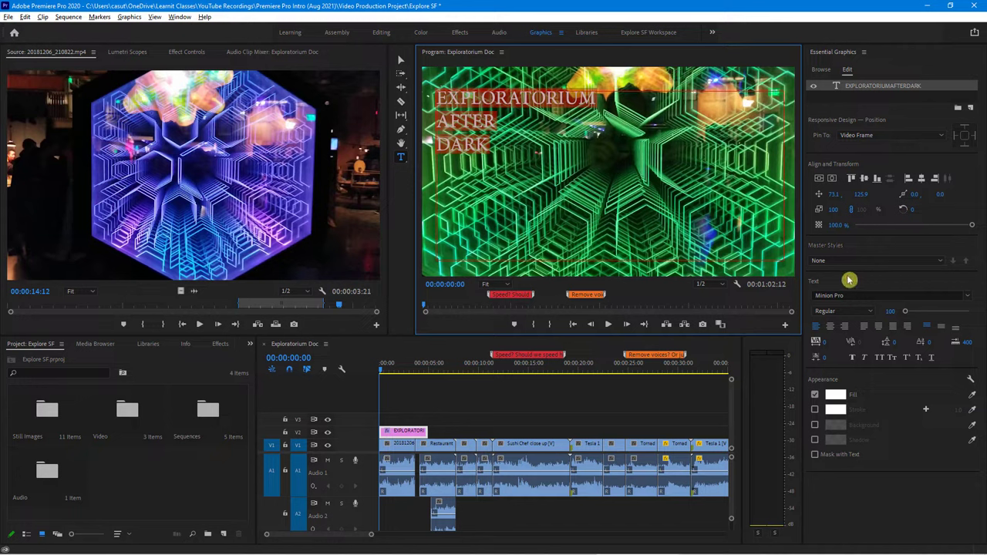
click(971, 300)
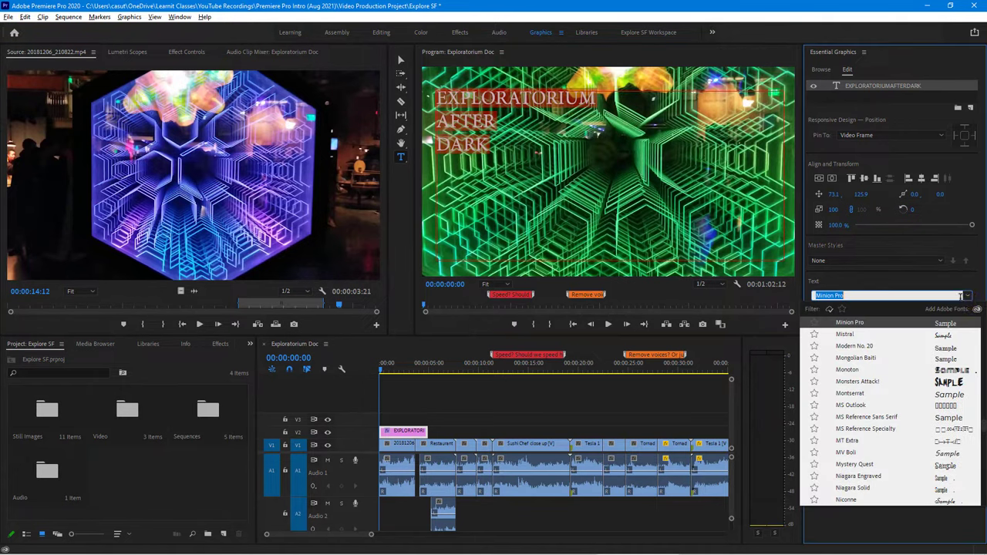
click(864, 383)
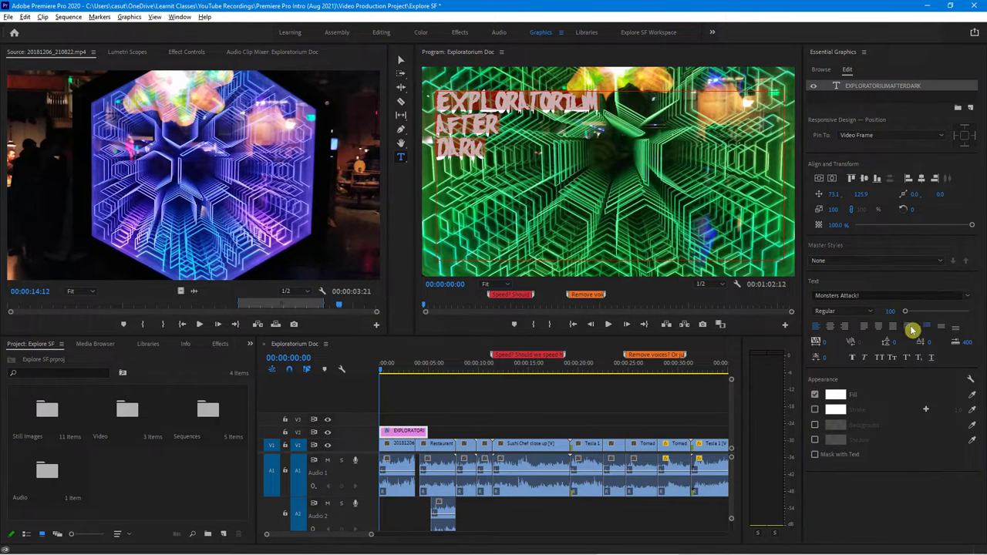
Step: Change the font of the selected title text to Nosifer
click(970, 300)
scroll(931, 388, down, 2)
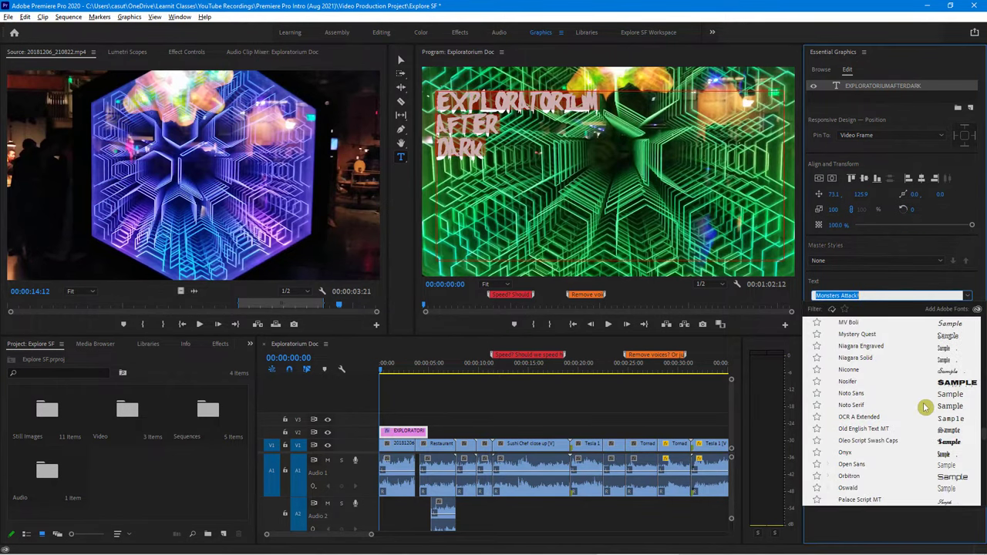
click(848, 384)
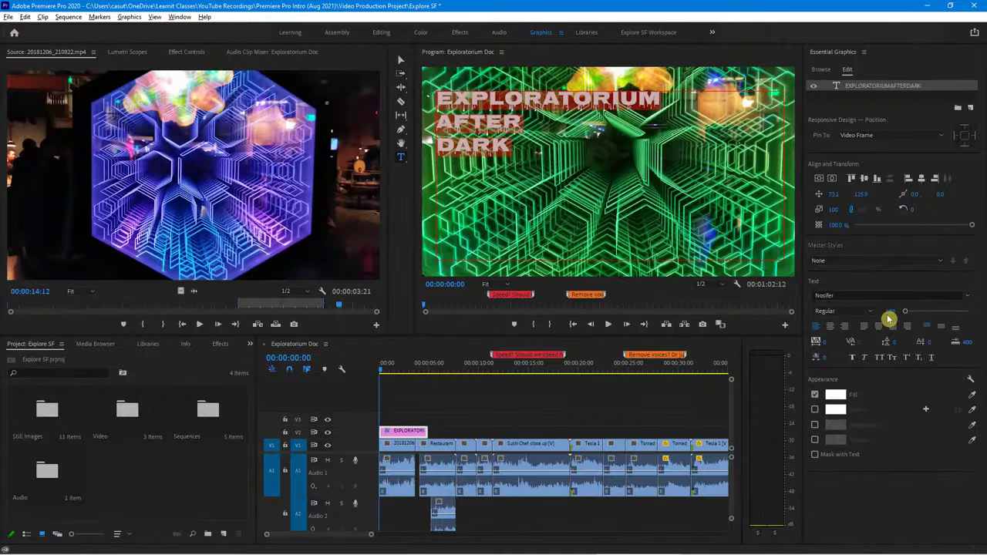
Step: Set the font size of the whole title to 145, keeping EXPLORATORIUM on a single line
drag(906, 316, 909, 316)
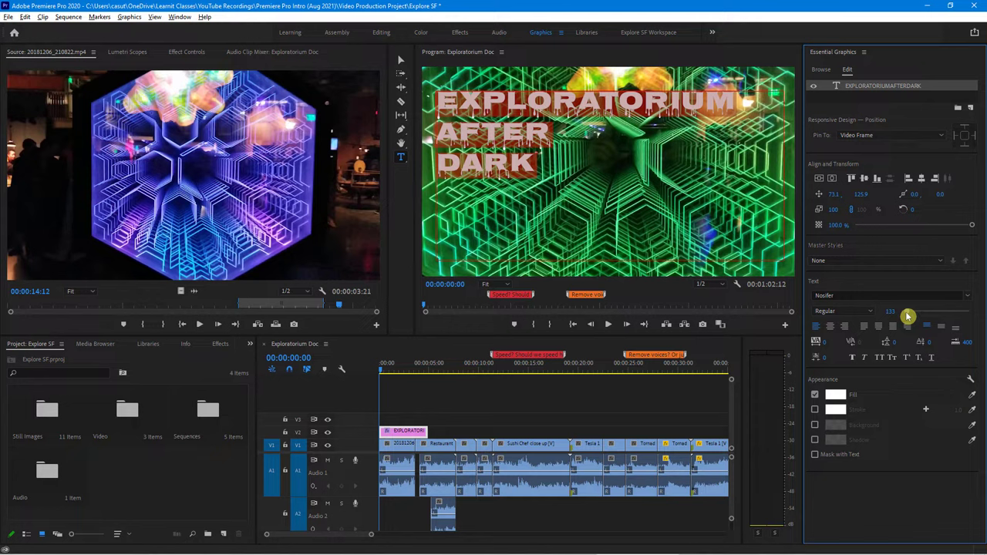
click(890, 312)
text(140)
key(Return)
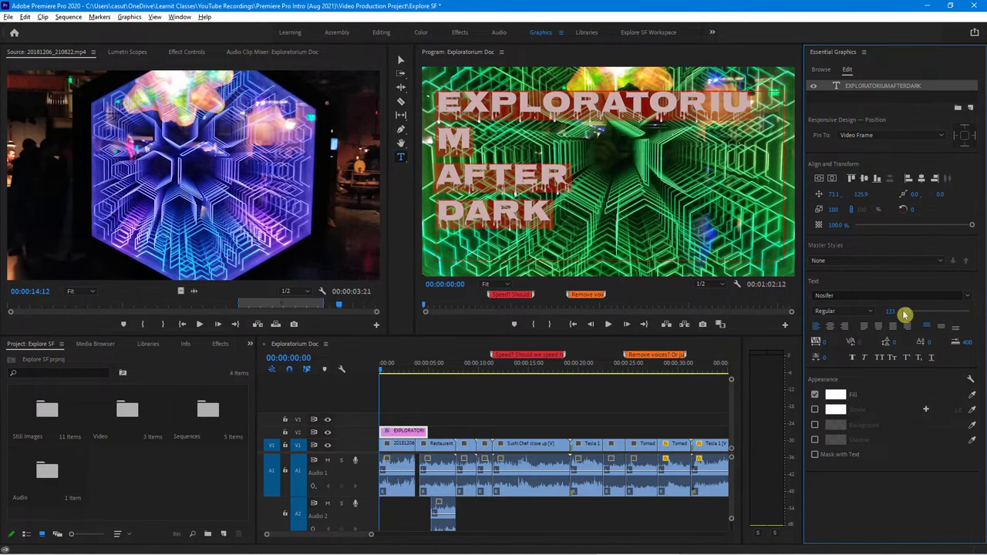
drag(912, 316, 909, 316)
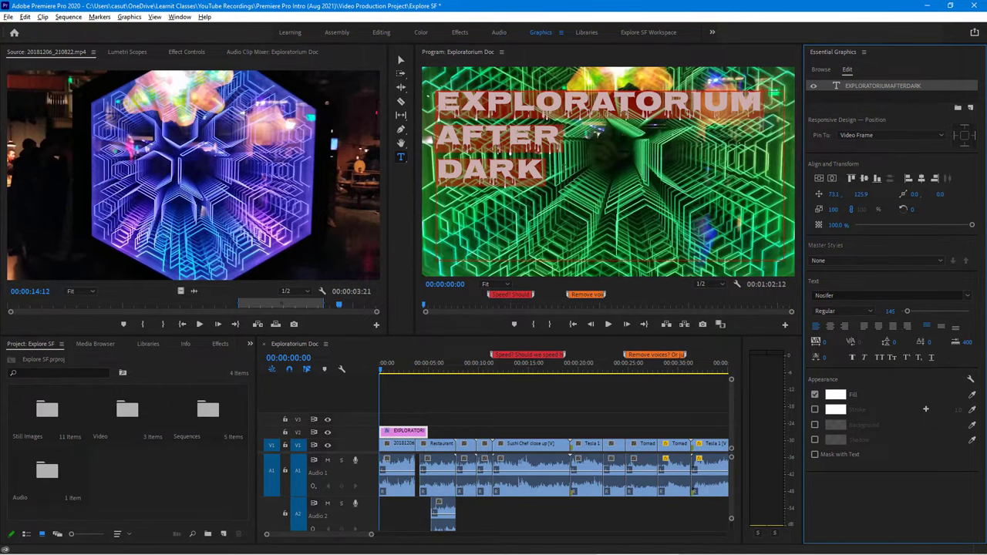
key(Escape)
Step: Enlarge the word AFTER to a font size of 374 and the word DARK to 205
drag(561, 137, 434, 139)
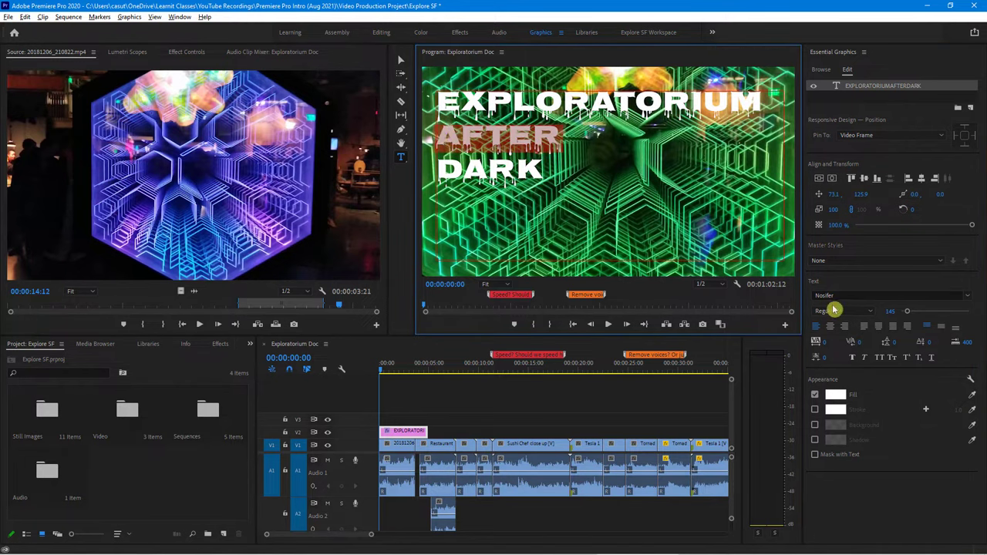
drag(909, 316, 917, 316)
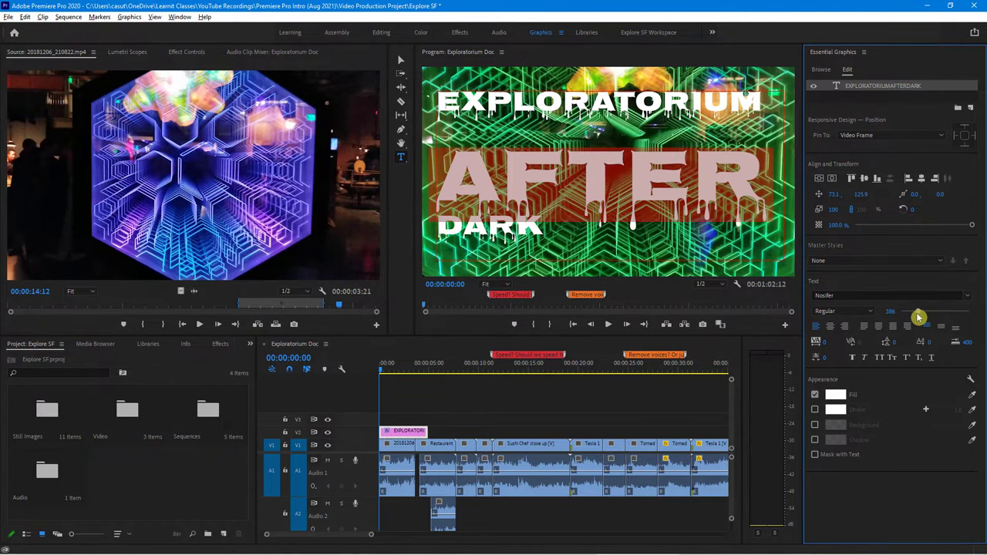
double_click(516, 230)
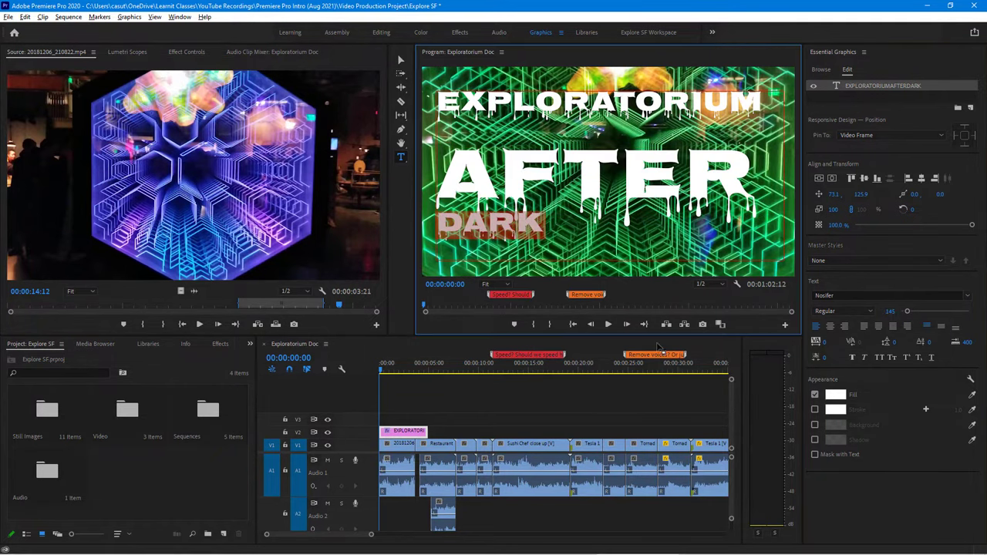
drag(910, 316, 911, 316)
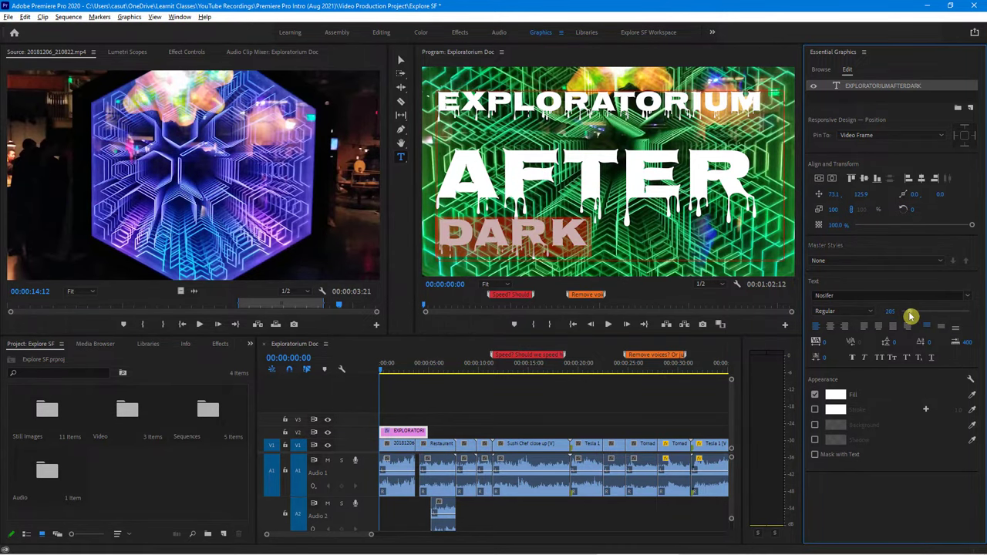
Step: Center-align the title's lines and tighten the leading of all its text to -41
click(829, 326)
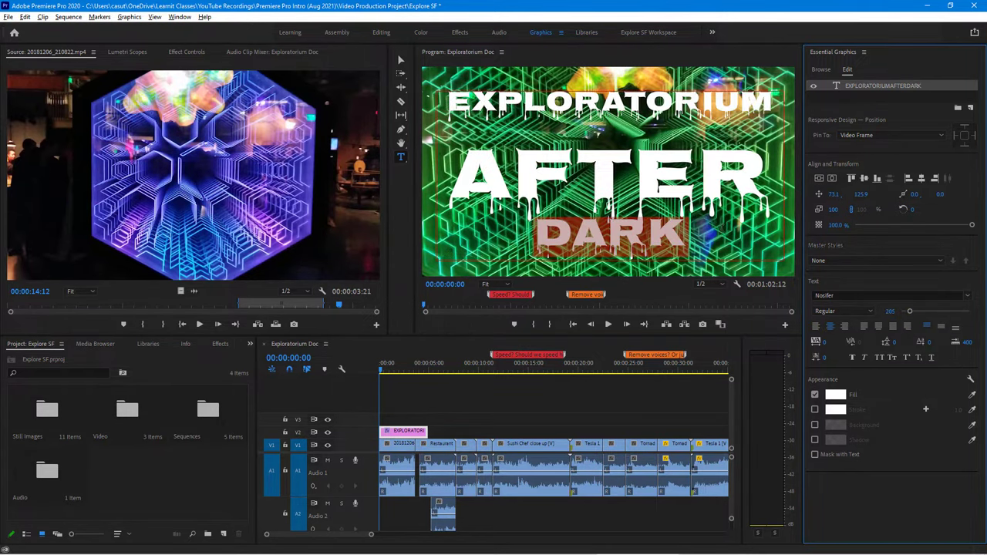
click(586, 184)
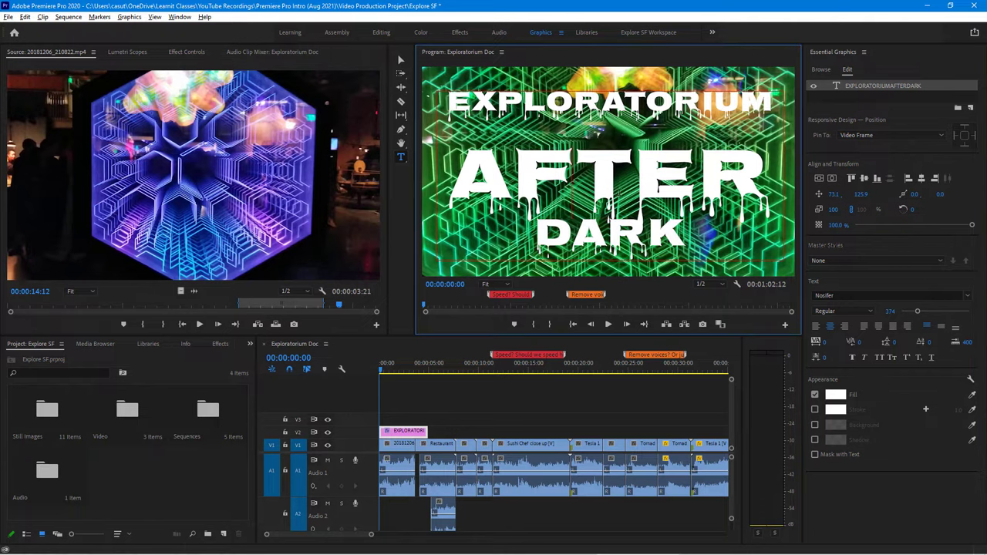
drag(680, 238, 444, 101)
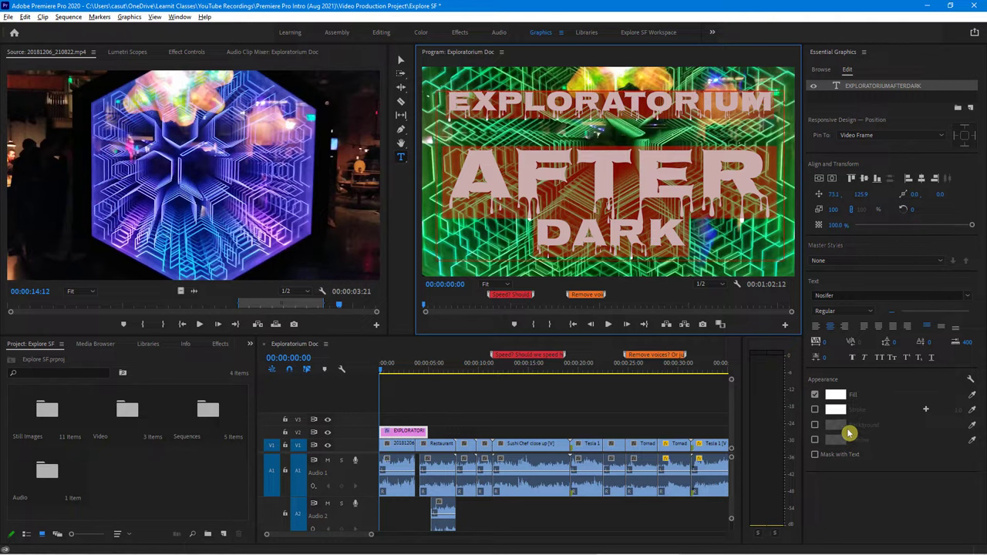
click(893, 347)
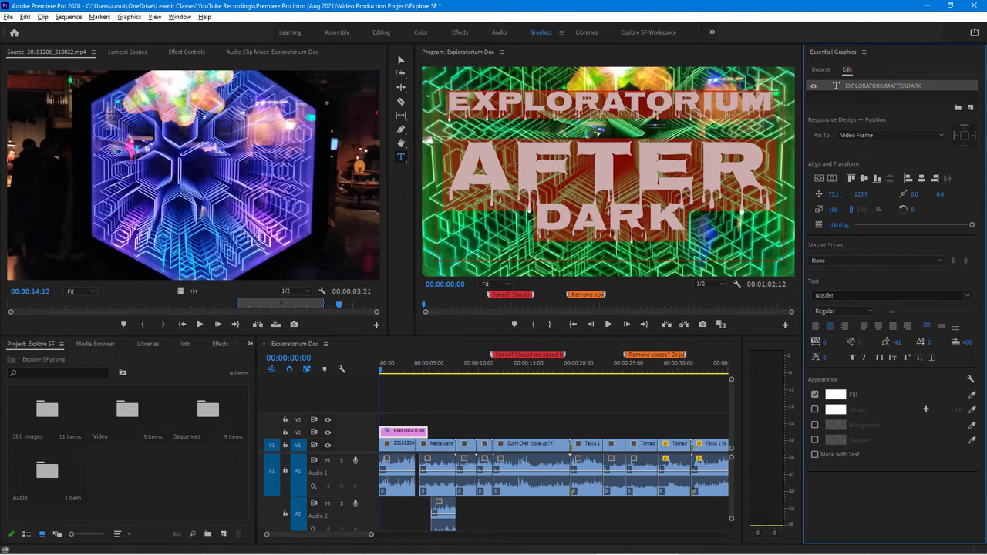
key(ctrl+q)
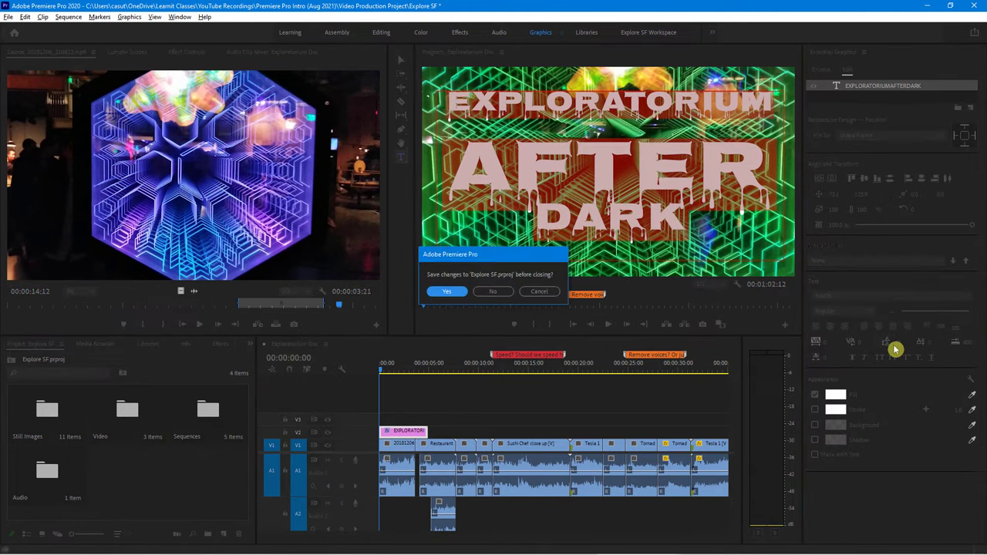
click(539, 291)
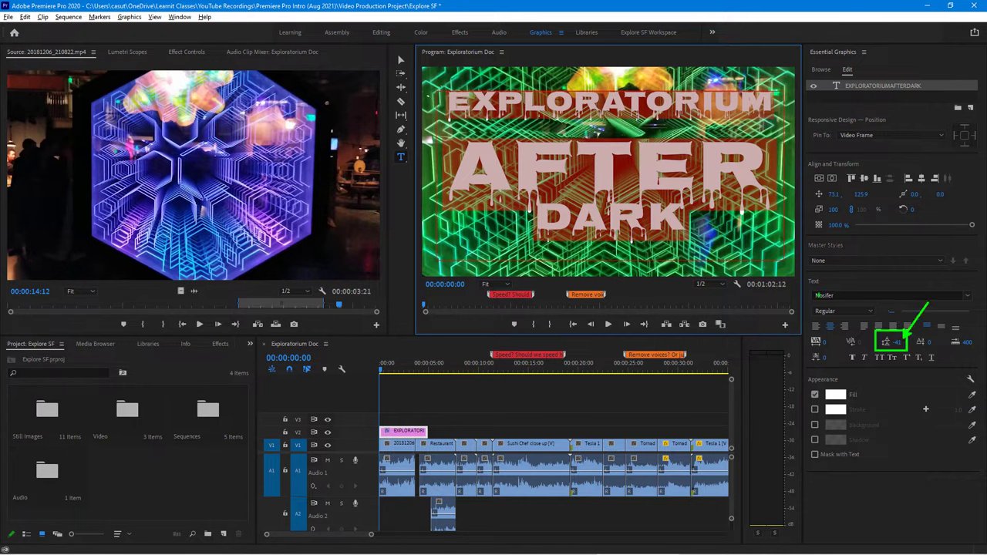
Step: Select all of the title's text and set its fill to the dark red color 401010
click(552, 103)
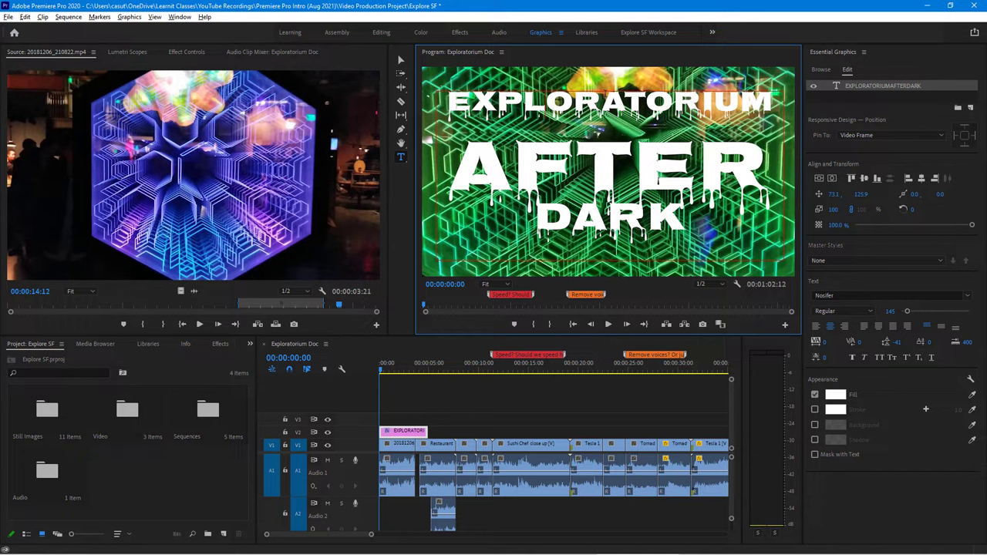
drag(642, 204, 452, 101)
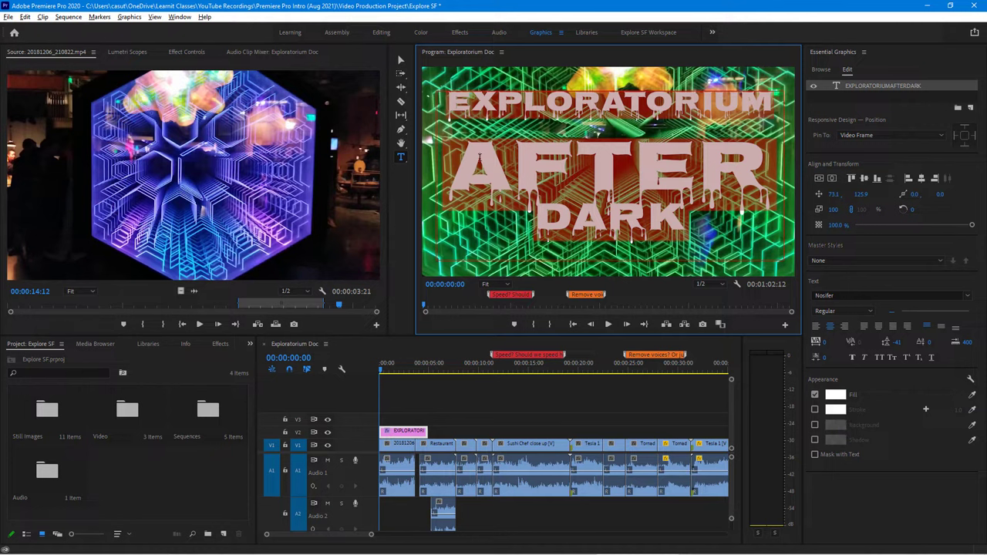
click(837, 399)
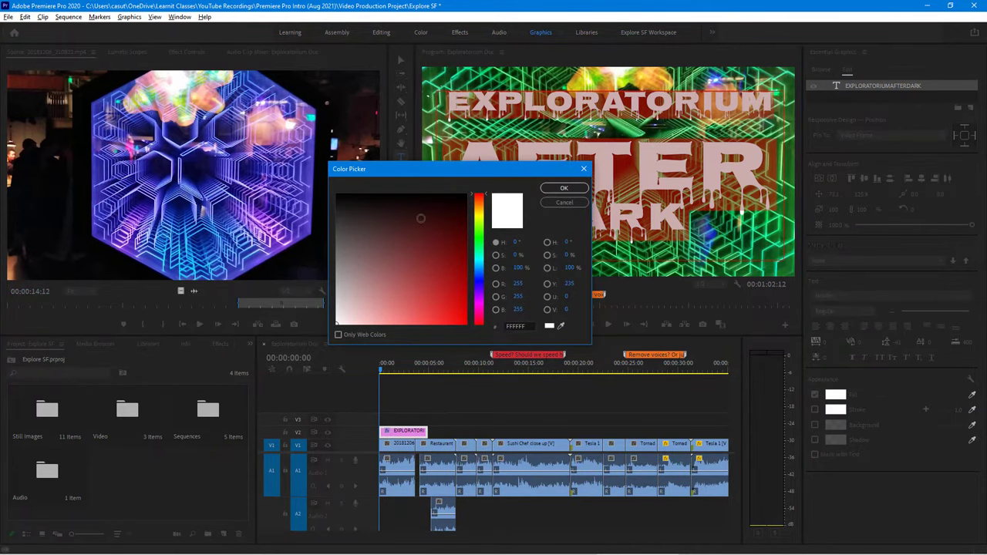
click(433, 226)
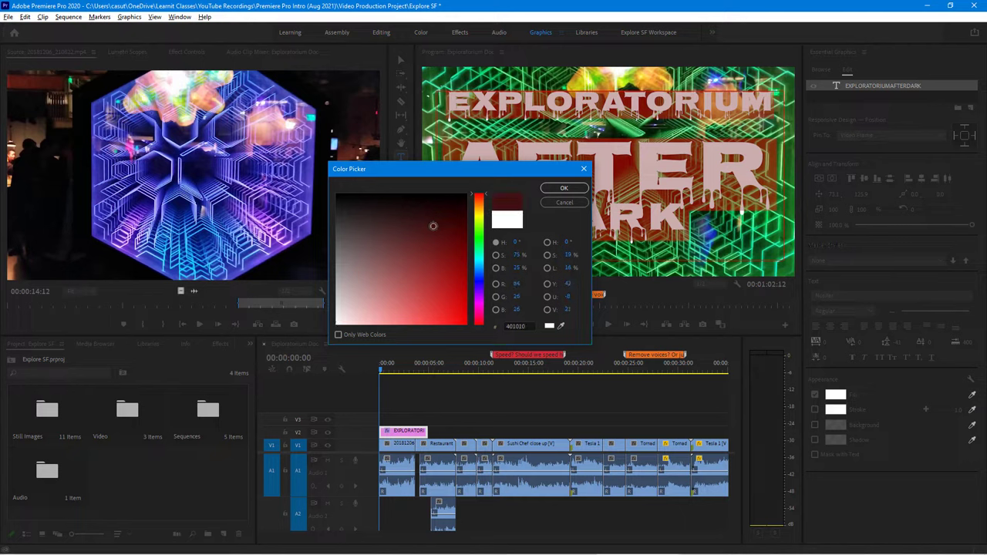
click(563, 189)
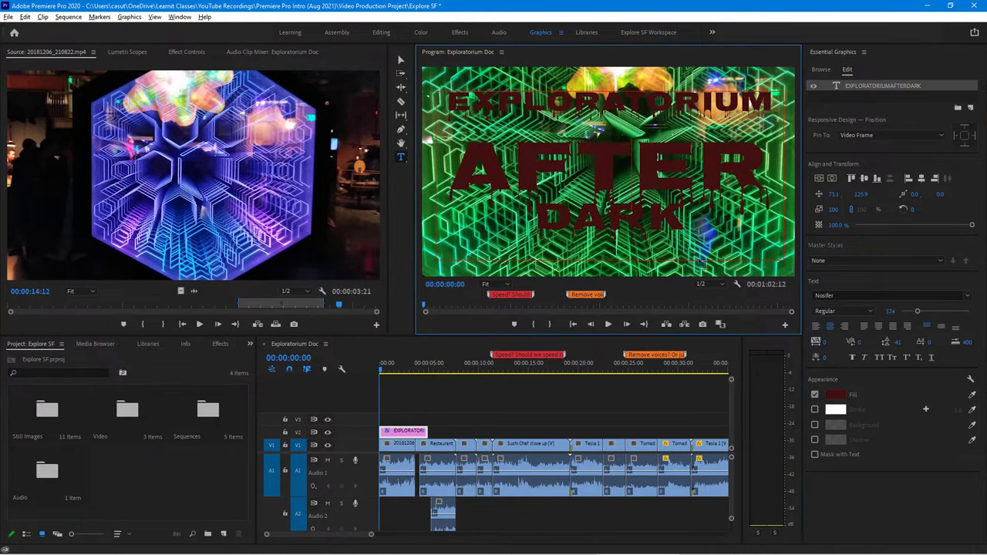
Step: Give all of the title's text a white stroke with a width of 5 and leave text editing
drag(678, 226, 427, 87)
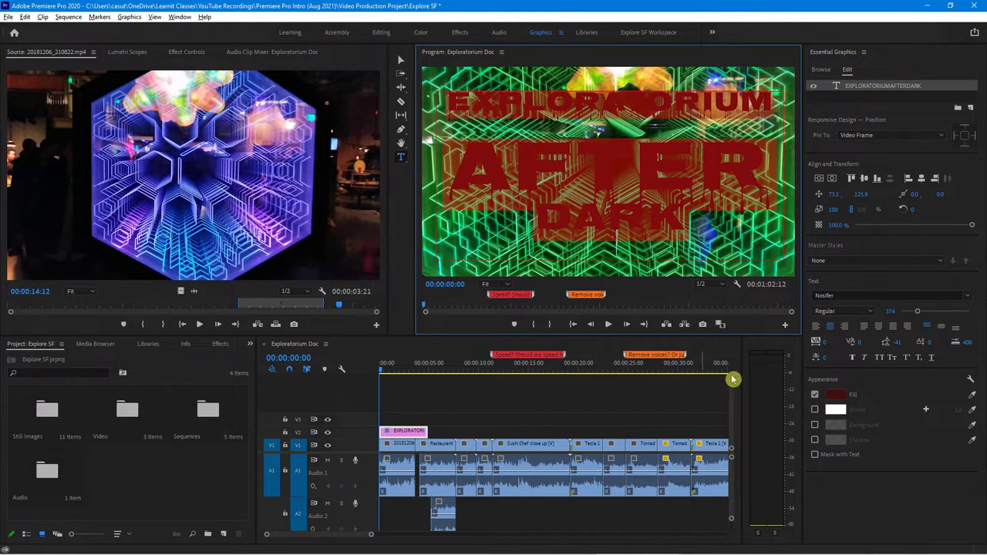
click(815, 410)
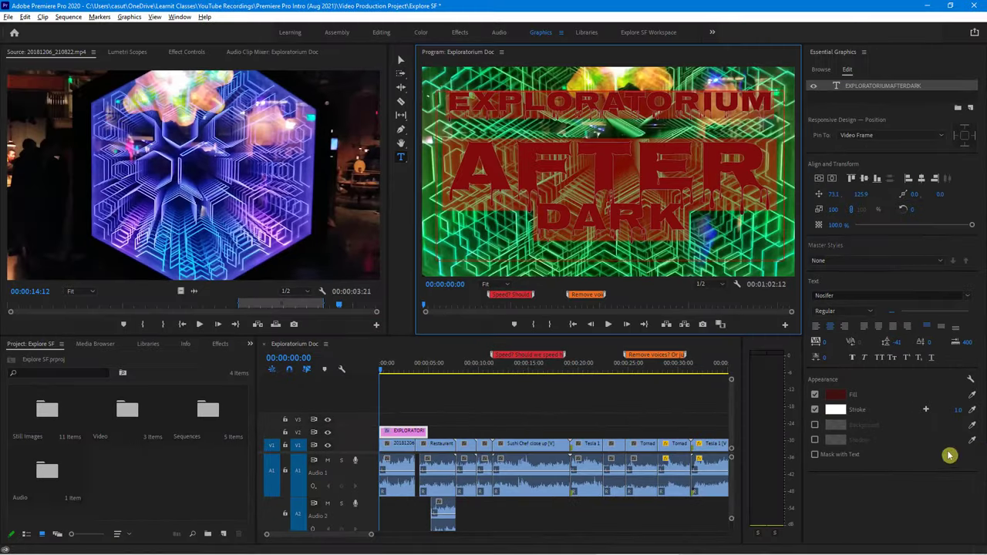
click(936, 403)
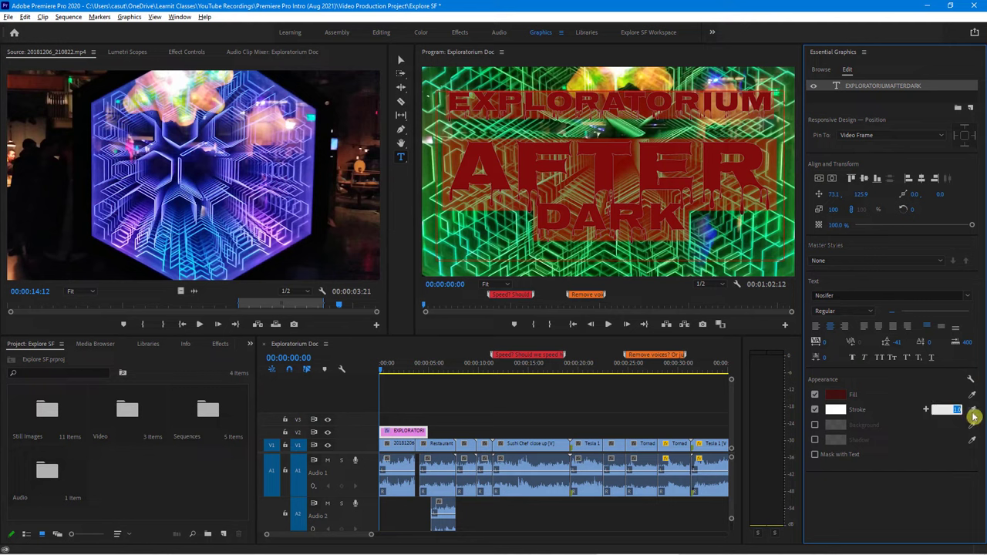
text(5)
key(Return)
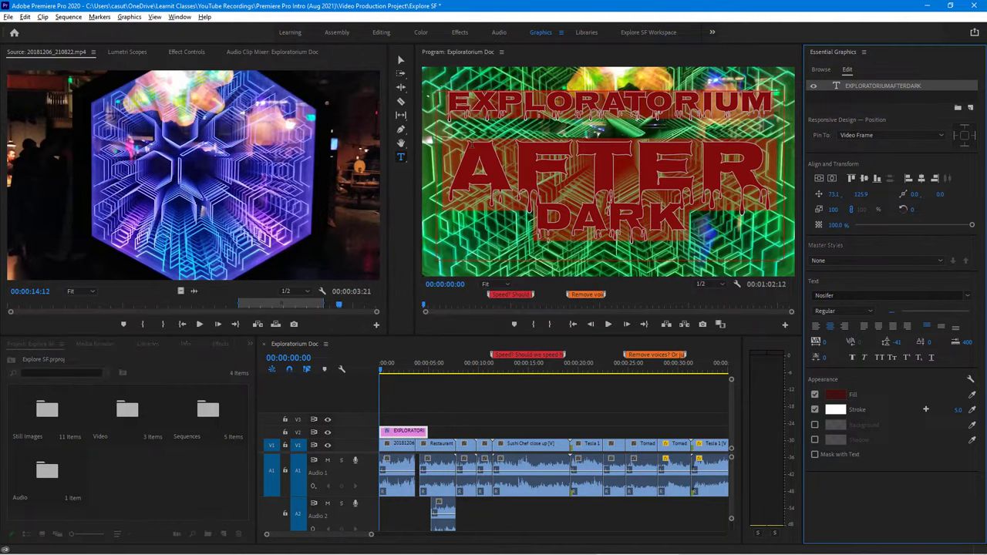
click(401, 60)
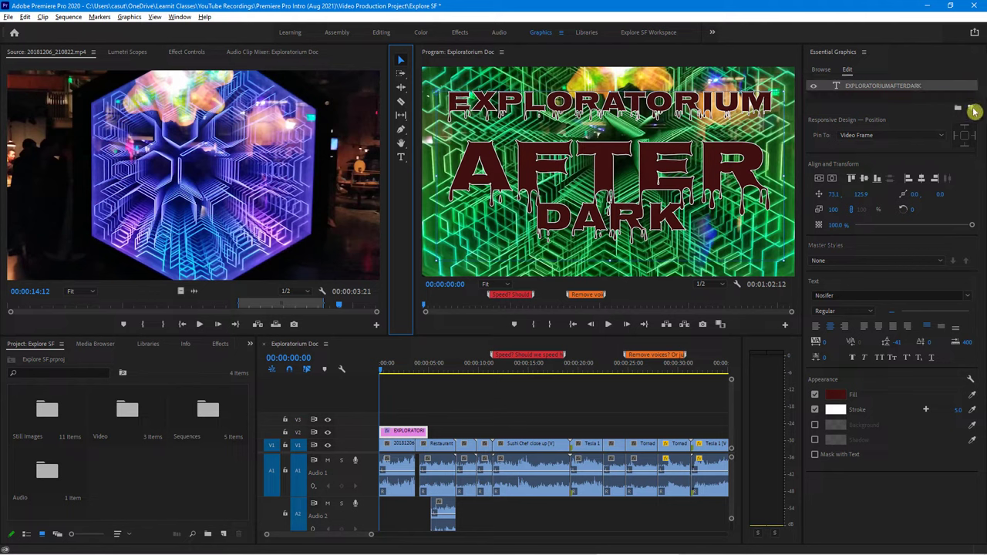
Step: Add another horizontal text layer to the title graphic and delete it again
click(972, 109)
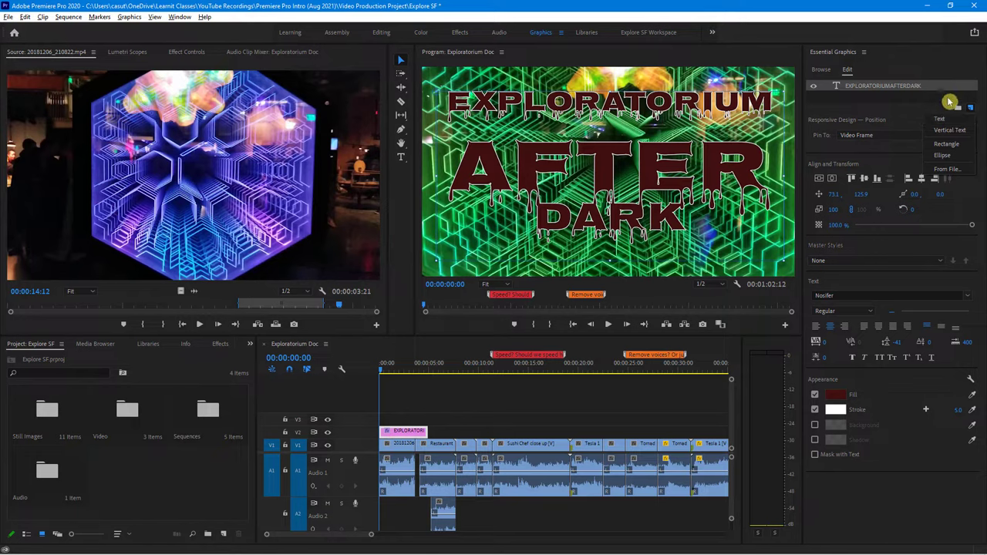
click(950, 121)
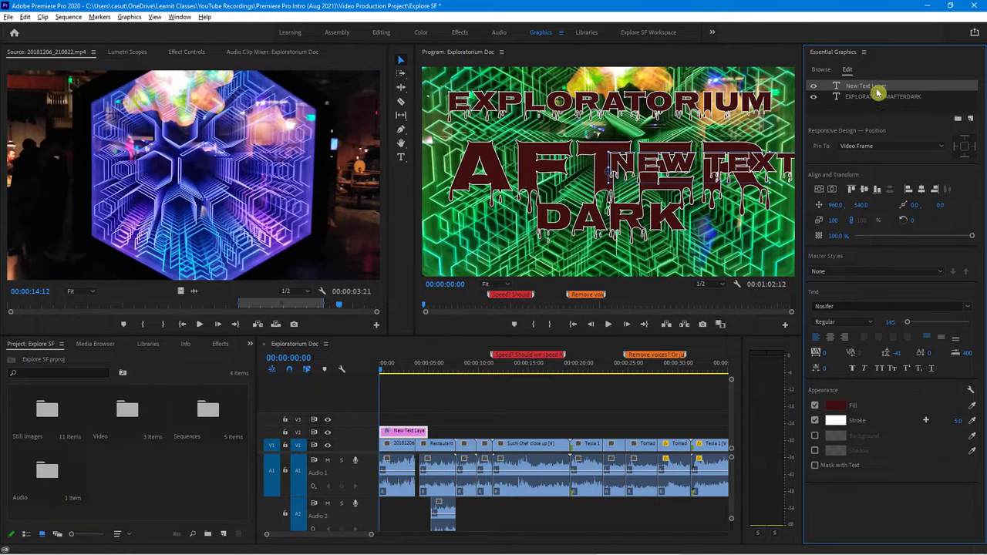
key(Delete)
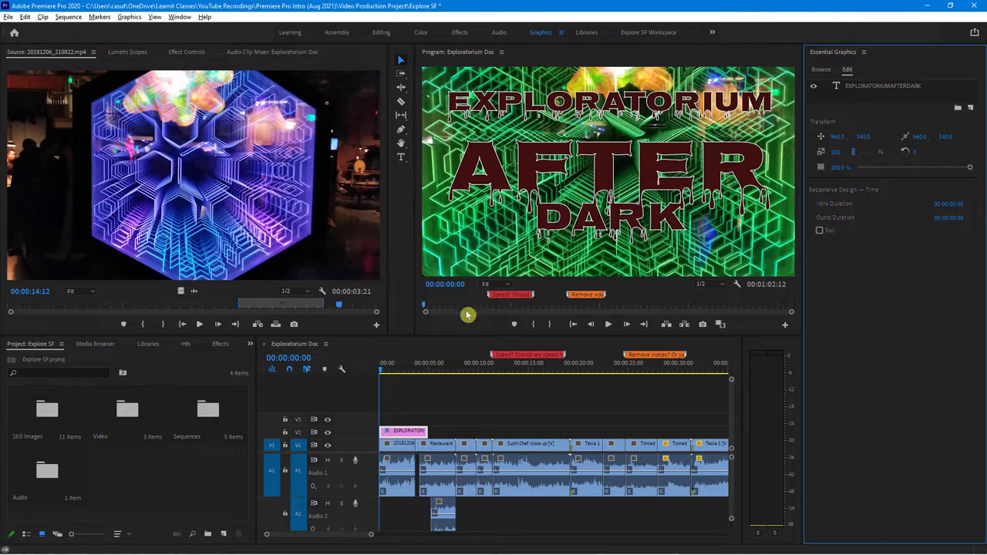
Step: Play the opening and trim the title graphic's end on V2 to line up with the end of the opening clip
click(389, 352)
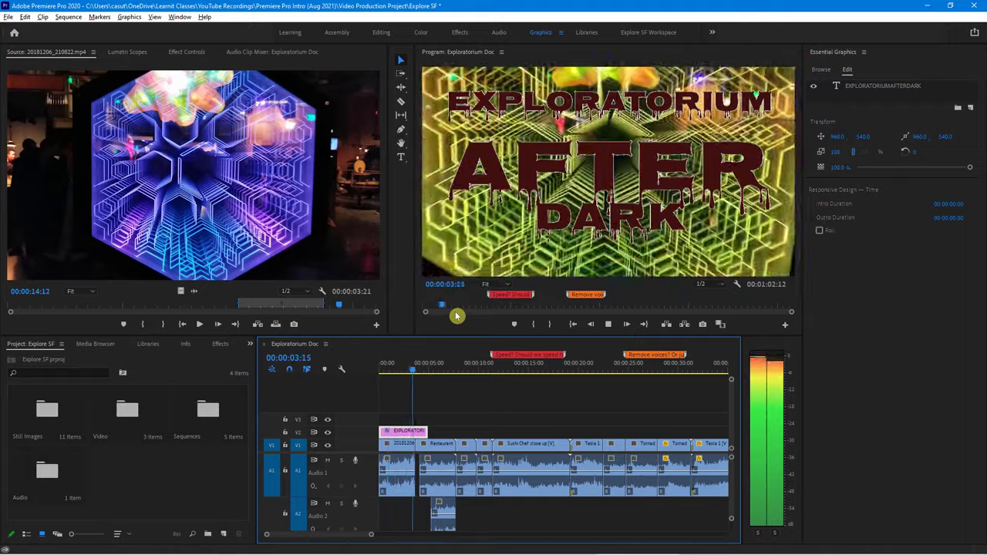
key(space)
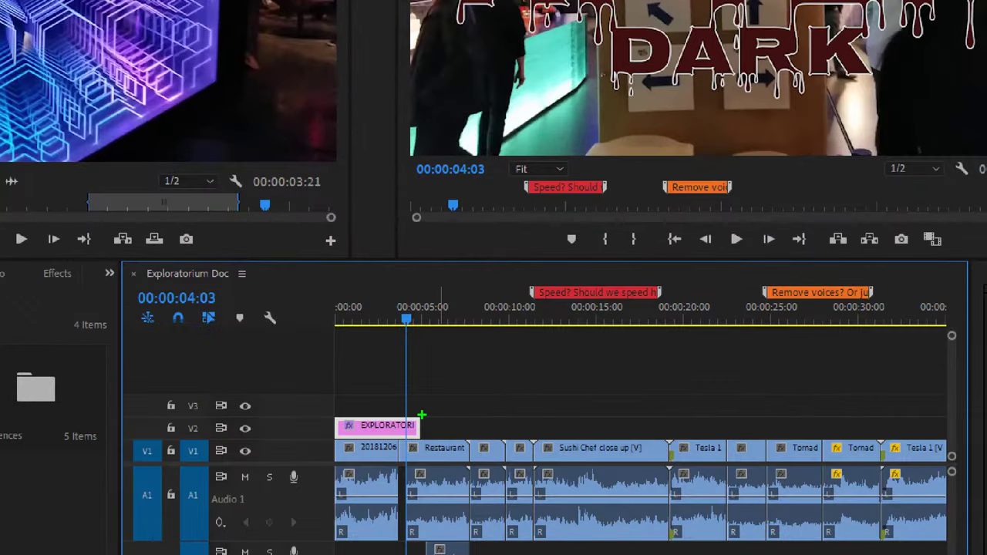
drag(421, 414, 511, 329)
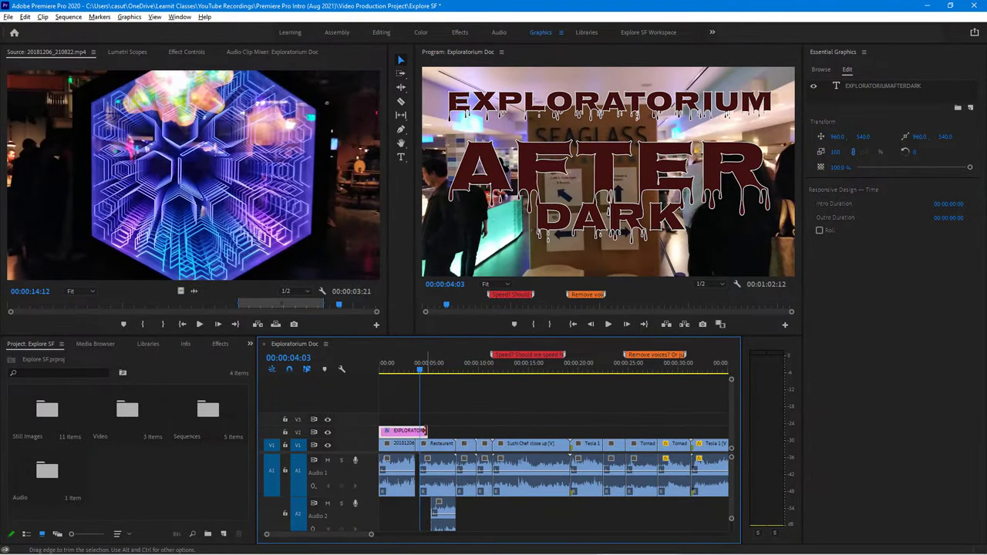
drag(425, 430, 414, 430)
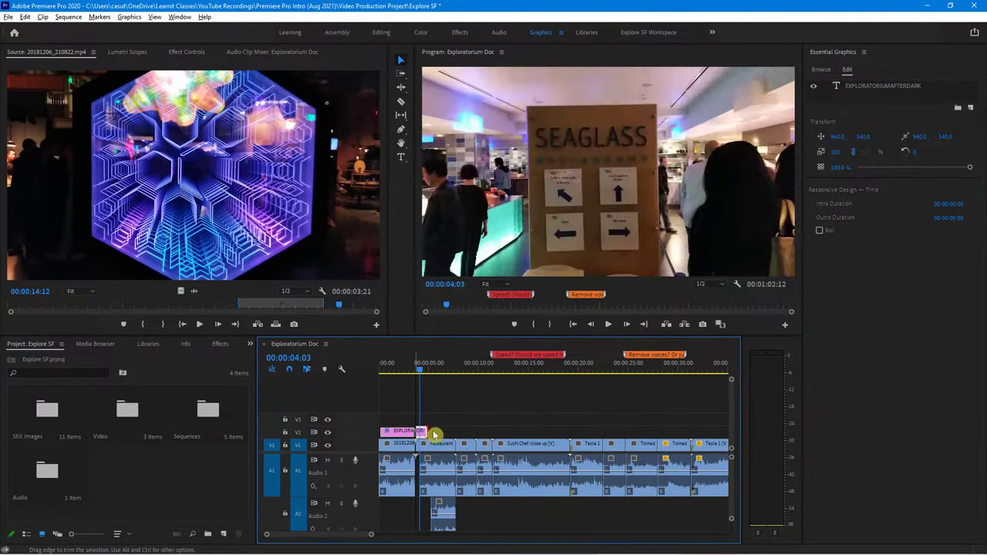
Step: Move the playhead back to 00:00:02:16 to check the title over the opening clip
drag(419, 374, 403, 373)
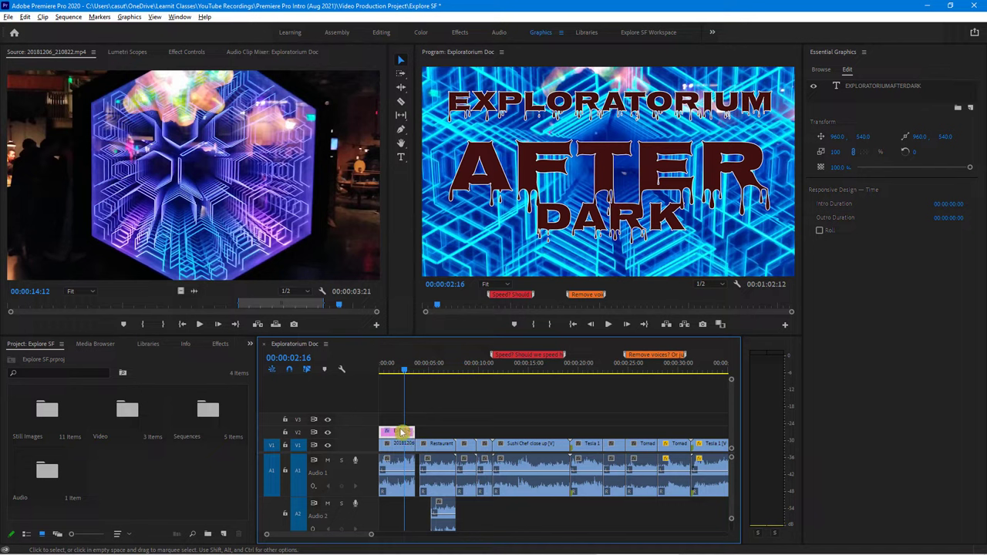
click(414, 387)
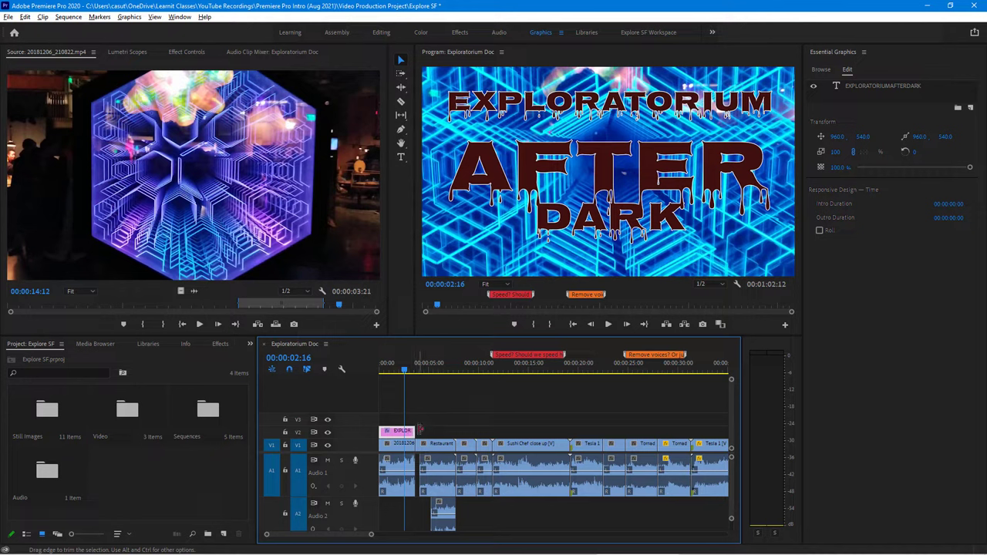
click(310, 403)
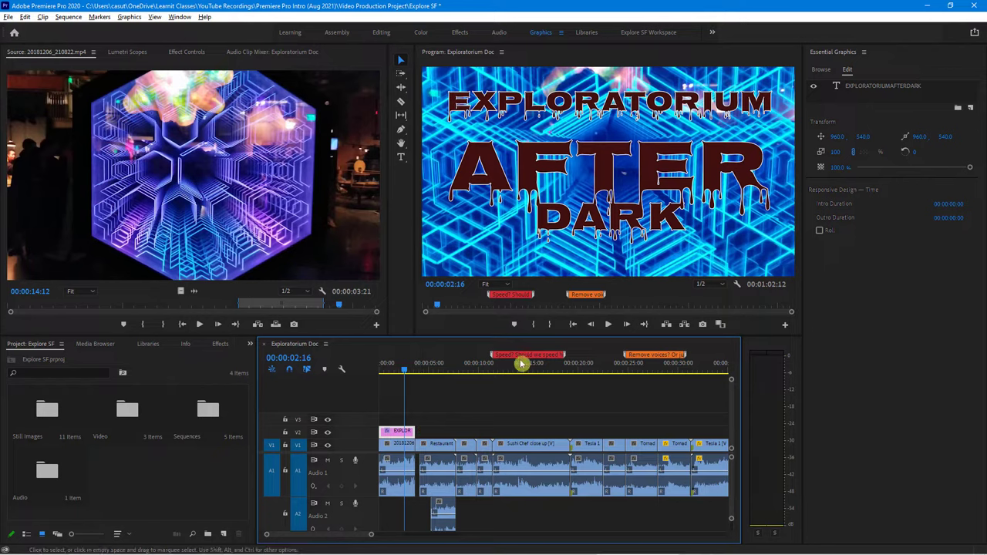
Step: Play the opening from the sequence start to review the title, and return the playhead to 00:00:01:06
drag(404, 372, 381, 378)
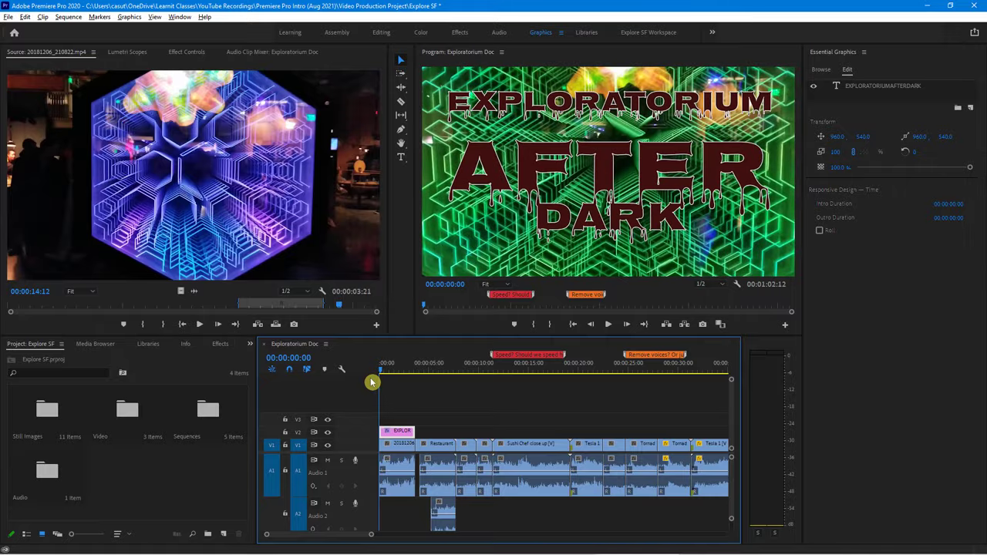
key(space)
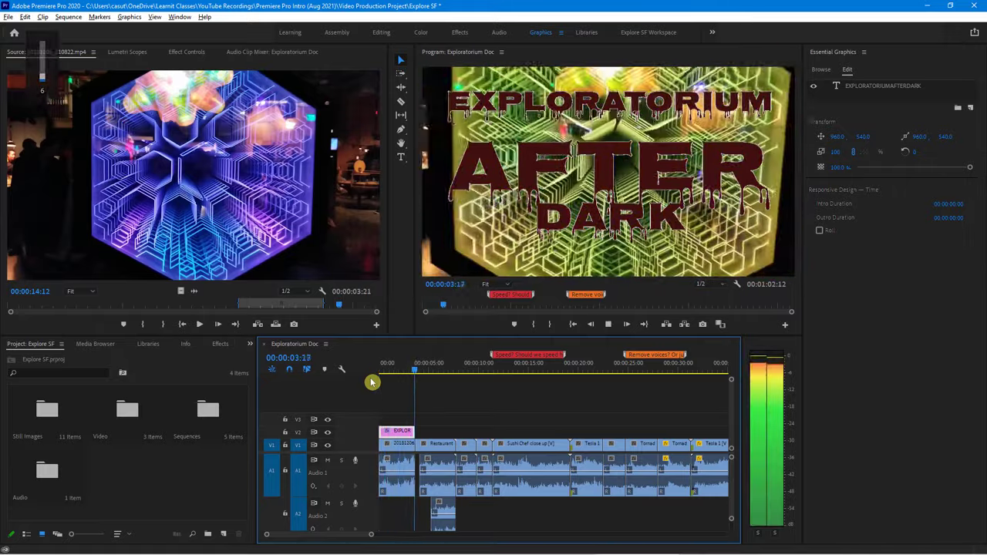
key(space)
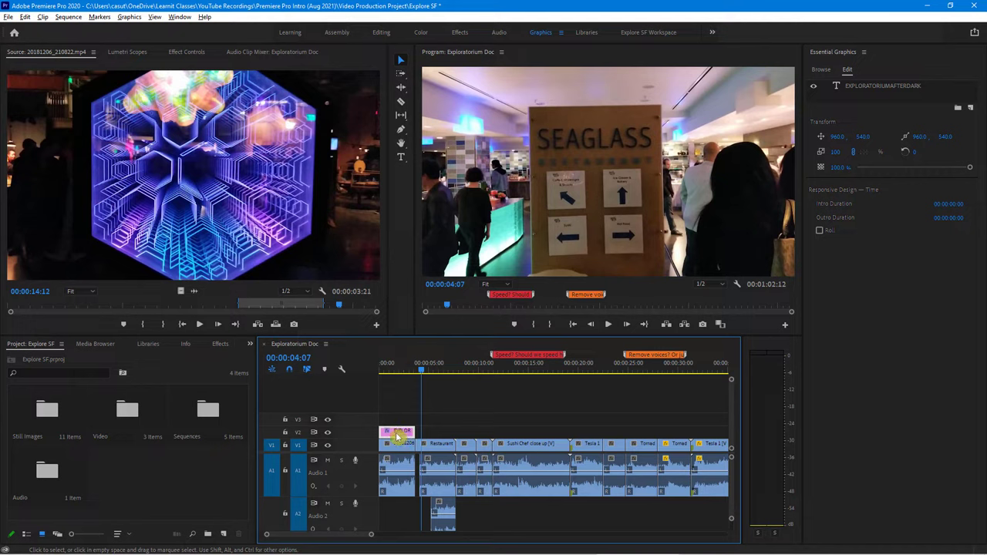
drag(419, 373, 391, 373)
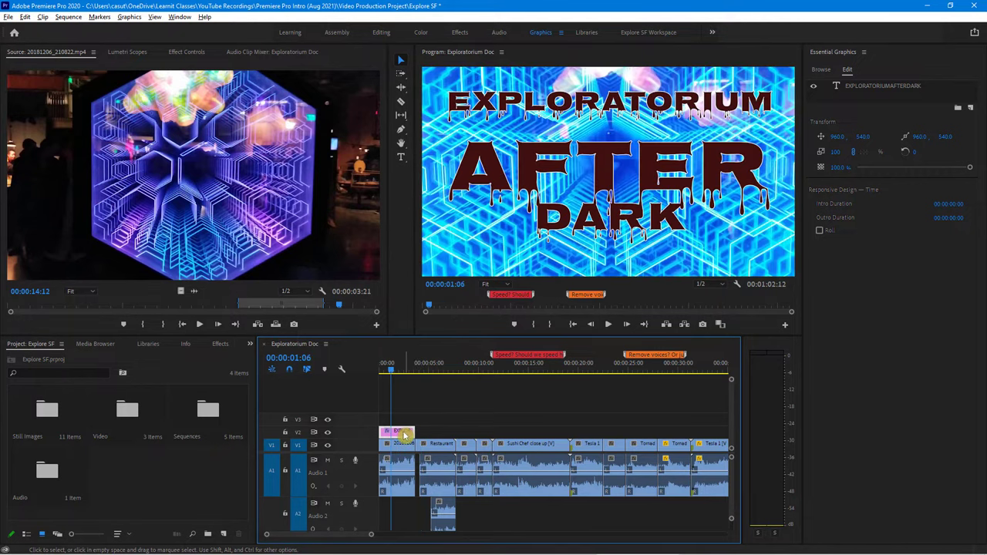
Step: Highlight the middle letters of AFTER in the title text and leave text editing
click(400, 157)
click(483, 158)
drag(490, 160, 663, 187)
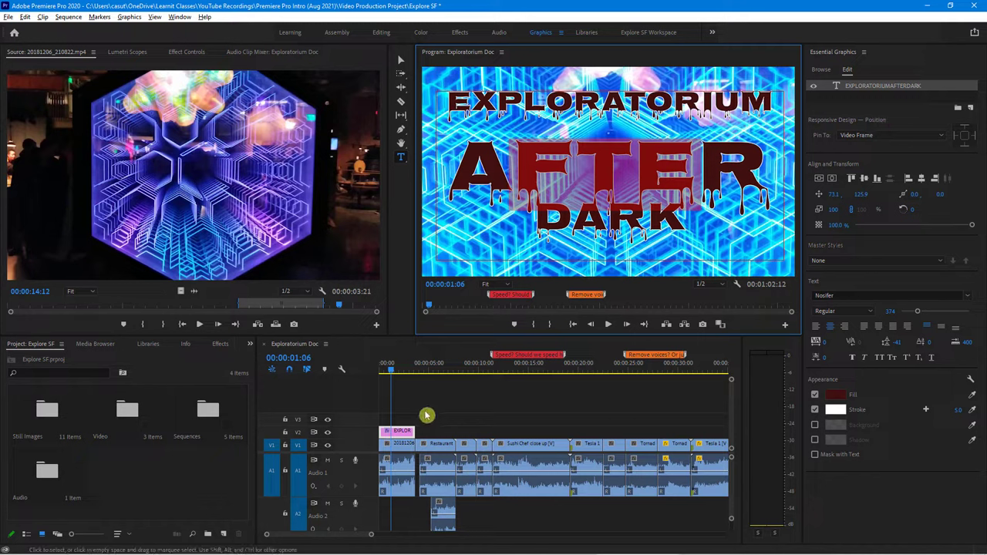
click(401, 62)
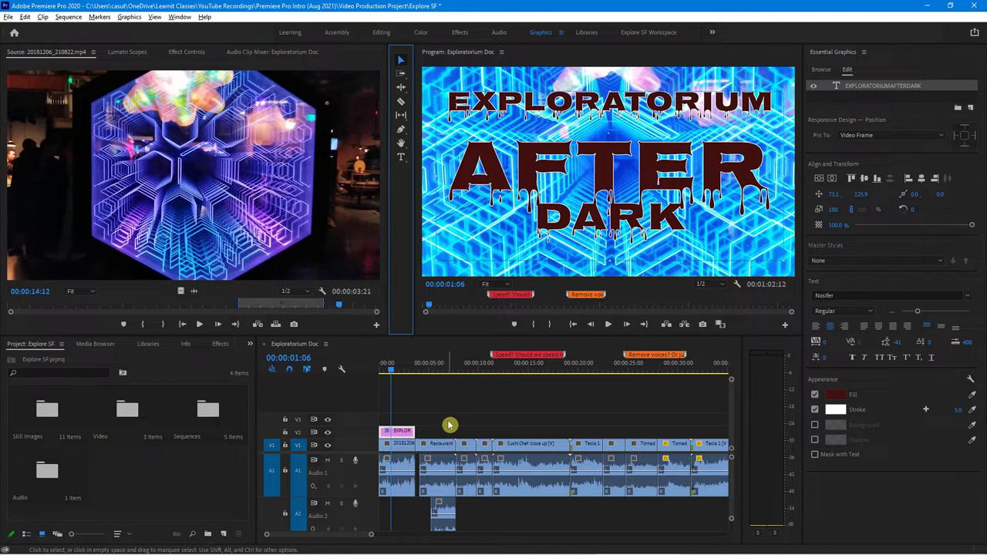
Step: Reposition the title text slightly lower in the video frame and center it horizontally
click(476, 99)
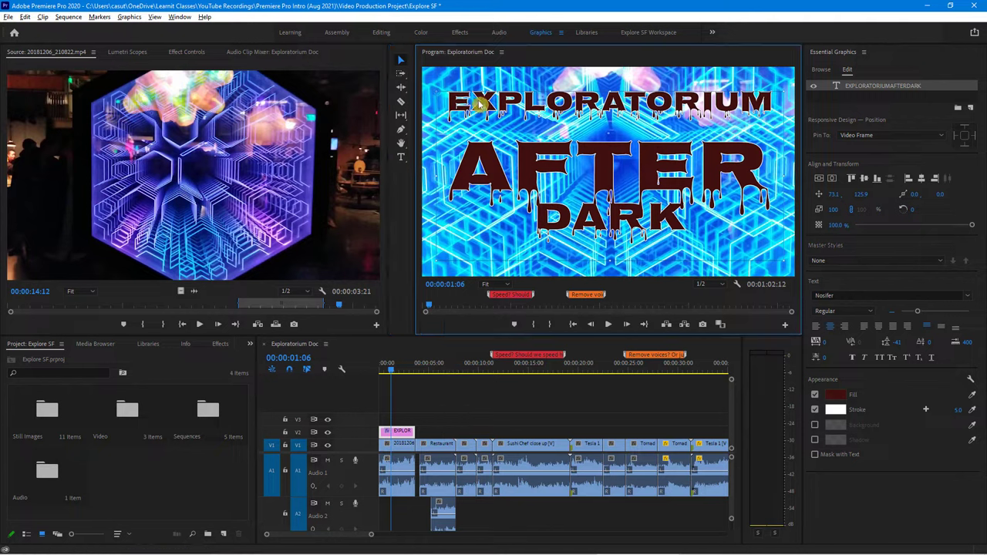
click(407, 431)
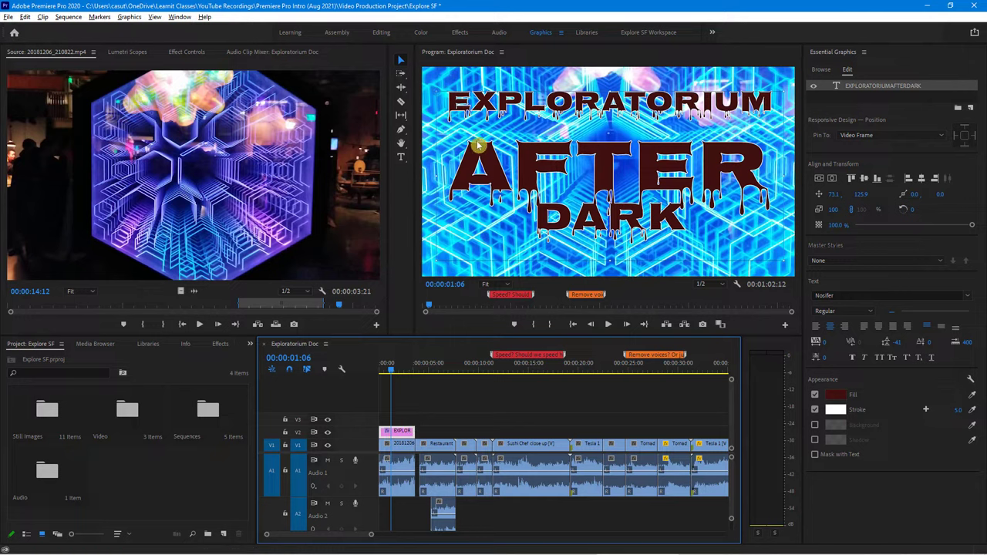
mouse_move(480, 160)
mouse_down()
mouse_move(474, 154)
mouse_move(475, 176)
mouse_move(478, 161)
mouse_up()
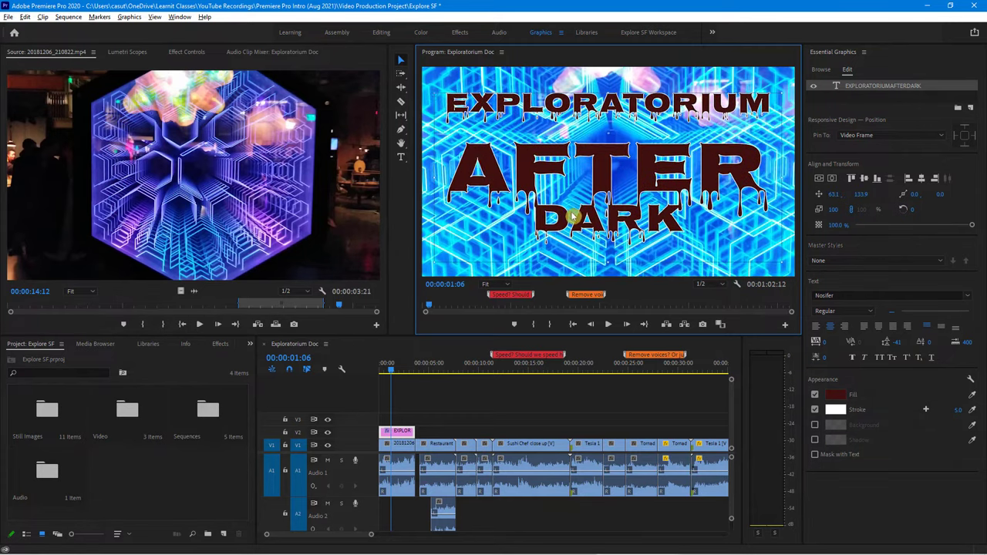
drag(554, 158, 532, 160)
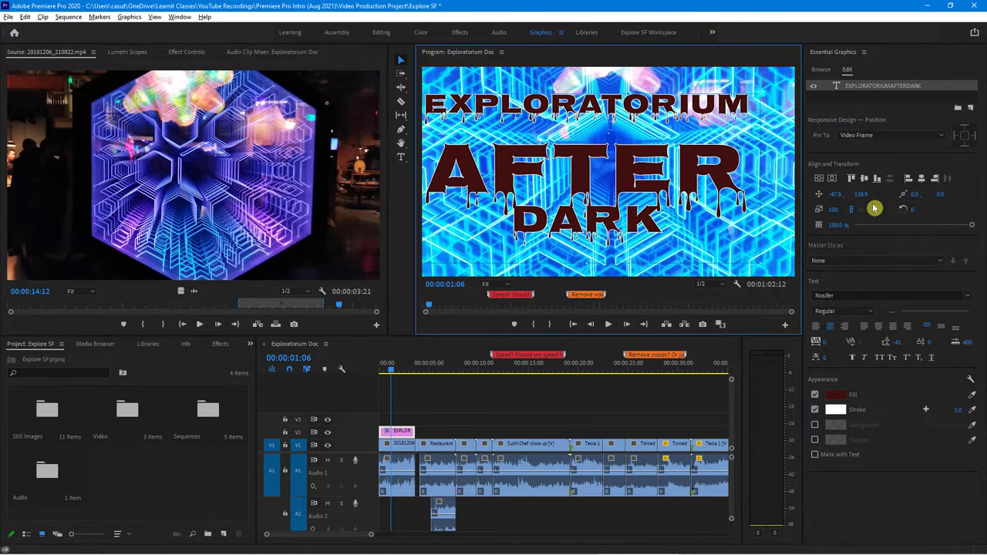
click(922, 178)
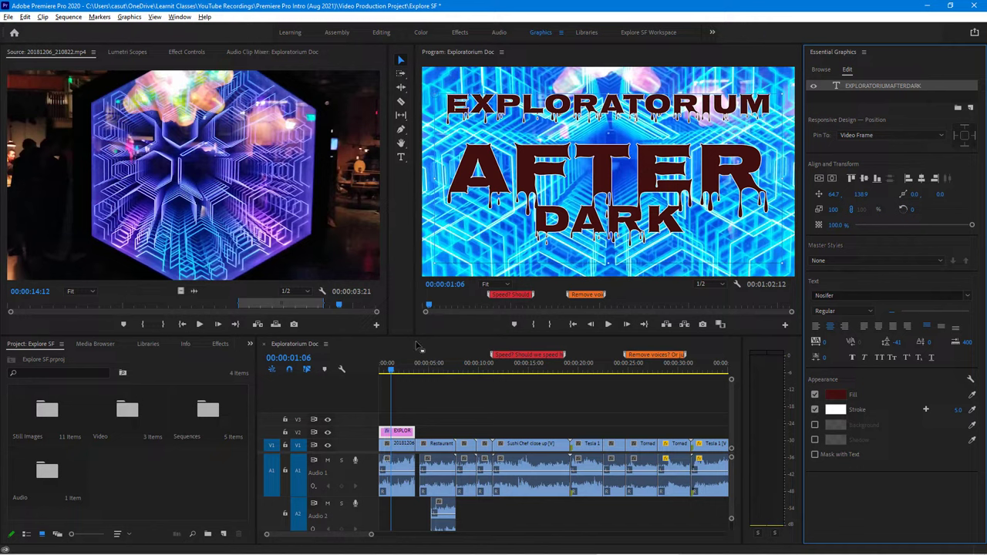
Step: Browse the graphics templates and add Classic Lower Third Two Lines on V2 at the start of the Sushi Chef close up clip, around 00:00:12:01
click(822, 71)
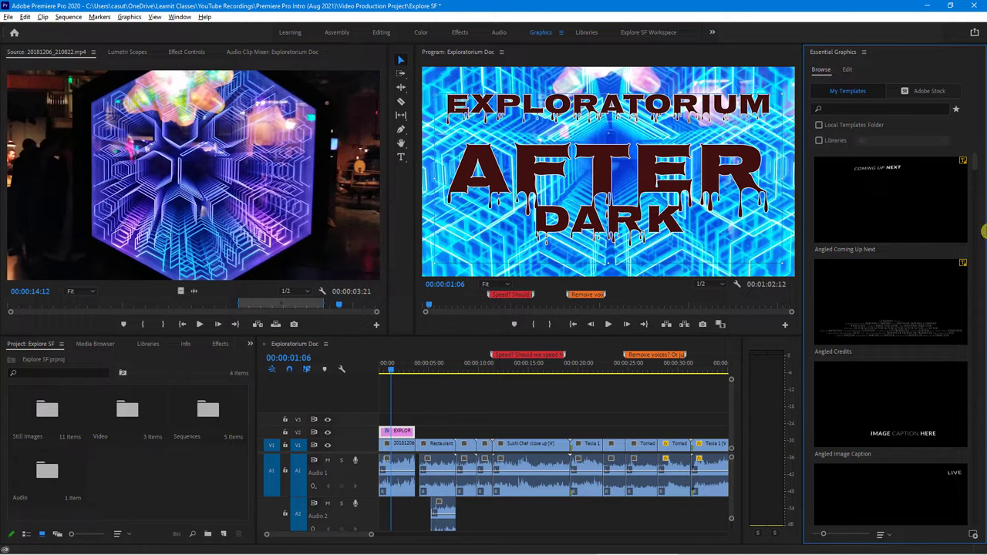
drag(975, 167, 958, 421)
scroll(938, 415, down, 5)
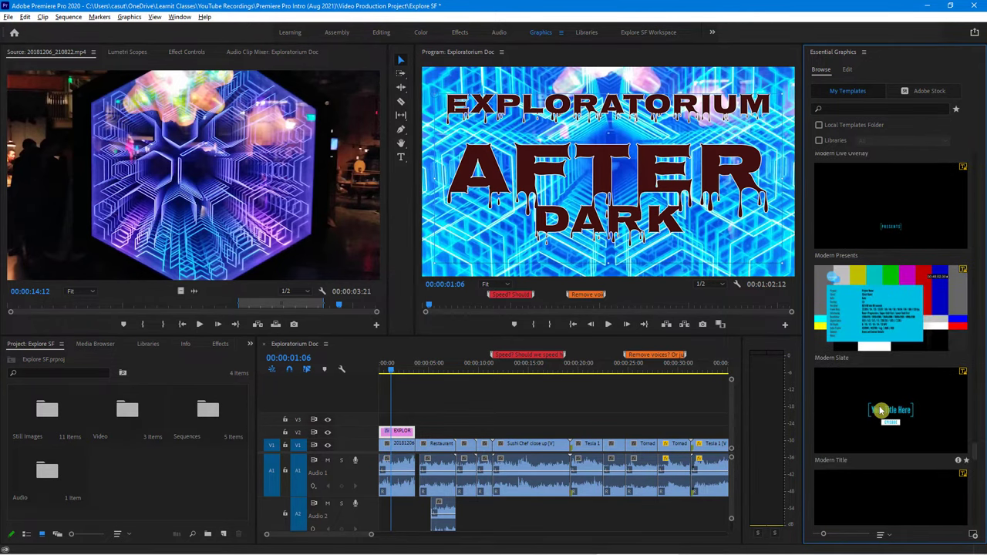
scroll(879, 406, down, 2)
scroll(872, 412, down, 2)
scroll(872, 411, down, 2)
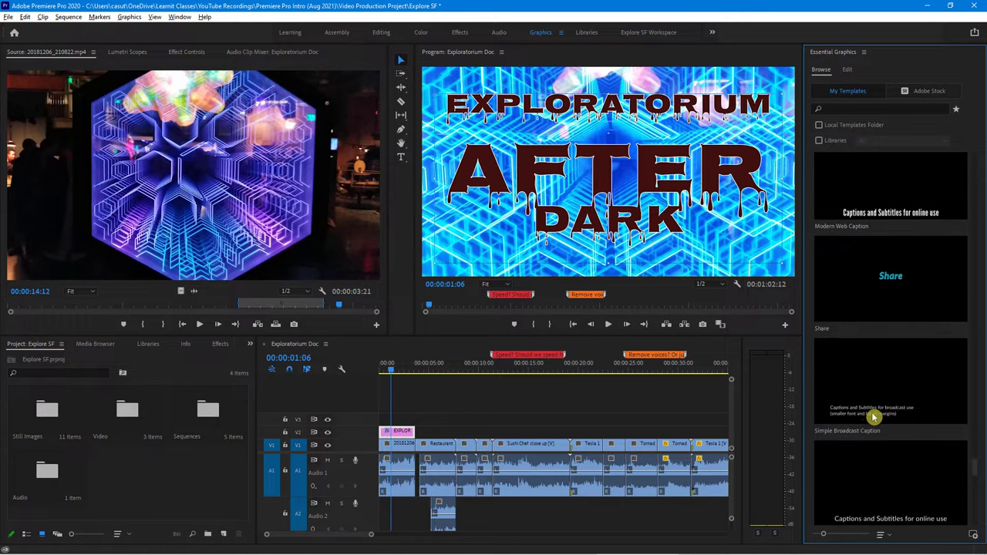
drag(392, 376, 502, 401)
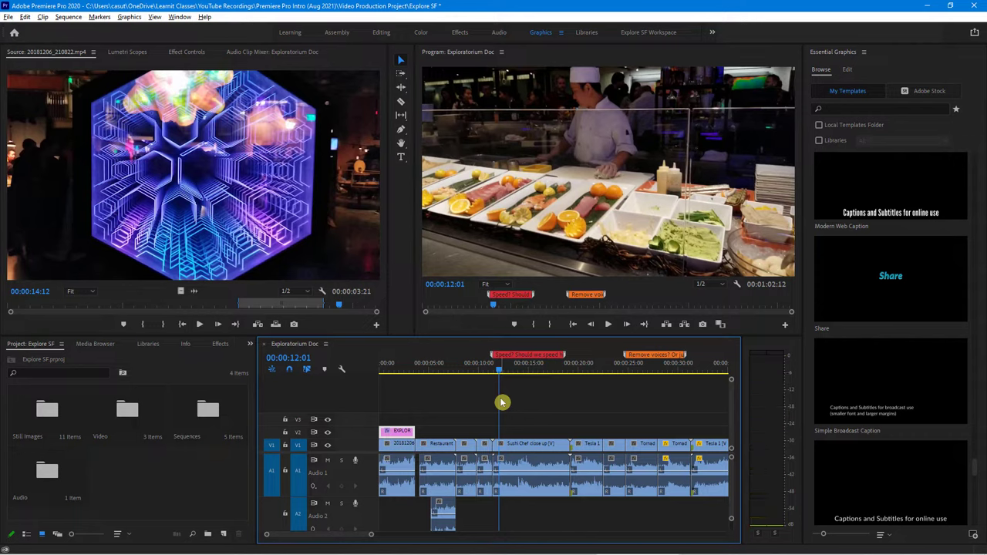
drag(976, 470, 983, 505)
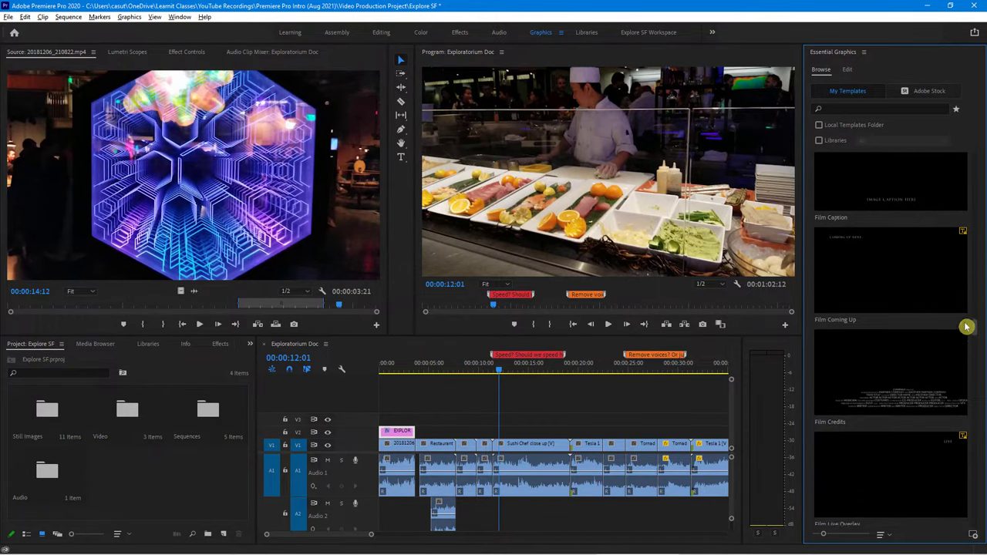
scroll(970, 305, up, 3)
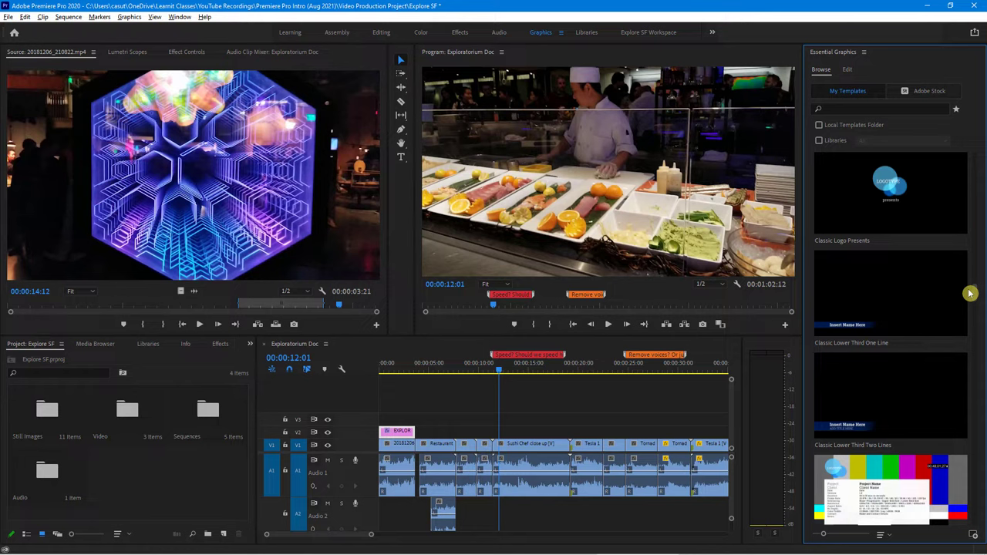
mouse_move(845, 412)
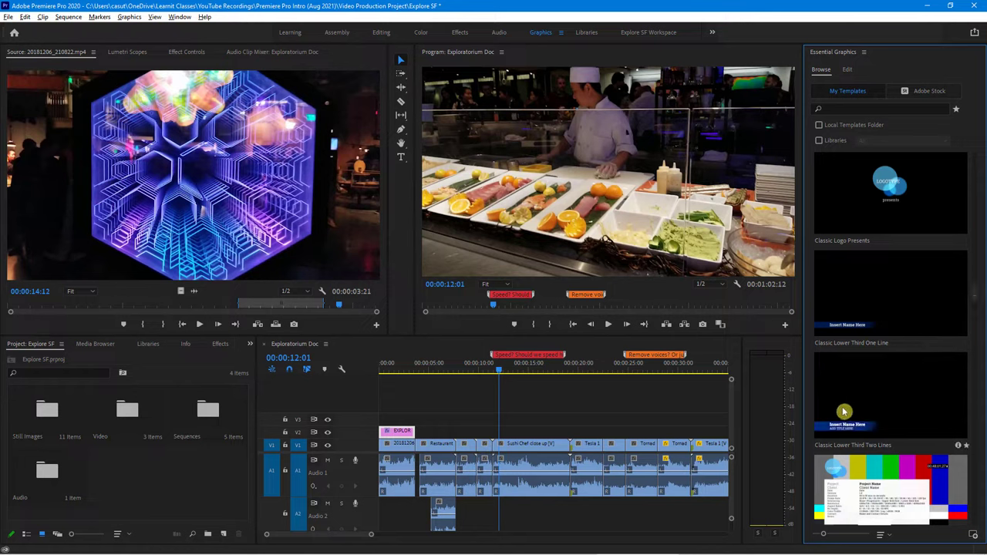
drag(846, 413, 502, 436)
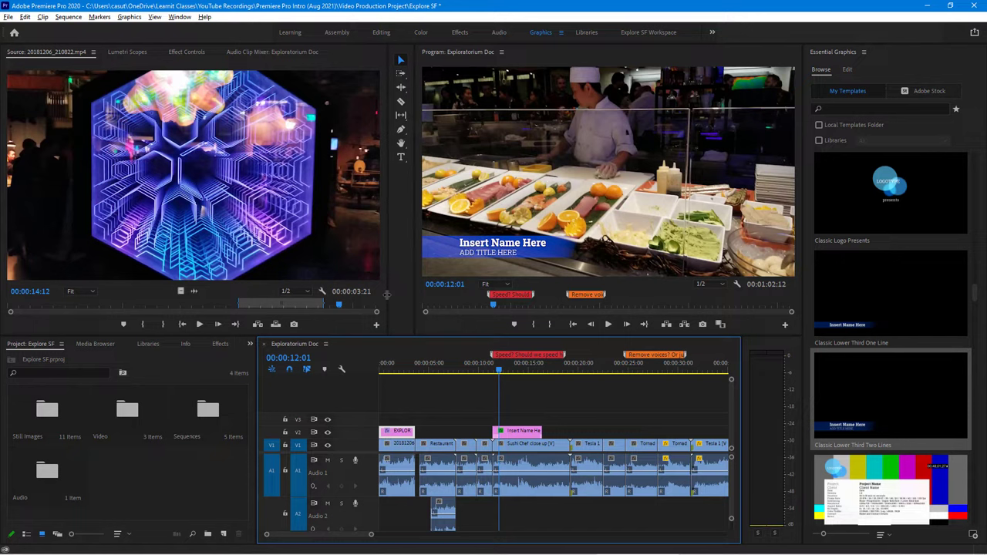
Step: Play from just before the Sushi Chef close up clip to review the lower third template's animation
click(488, 375)
key(space)
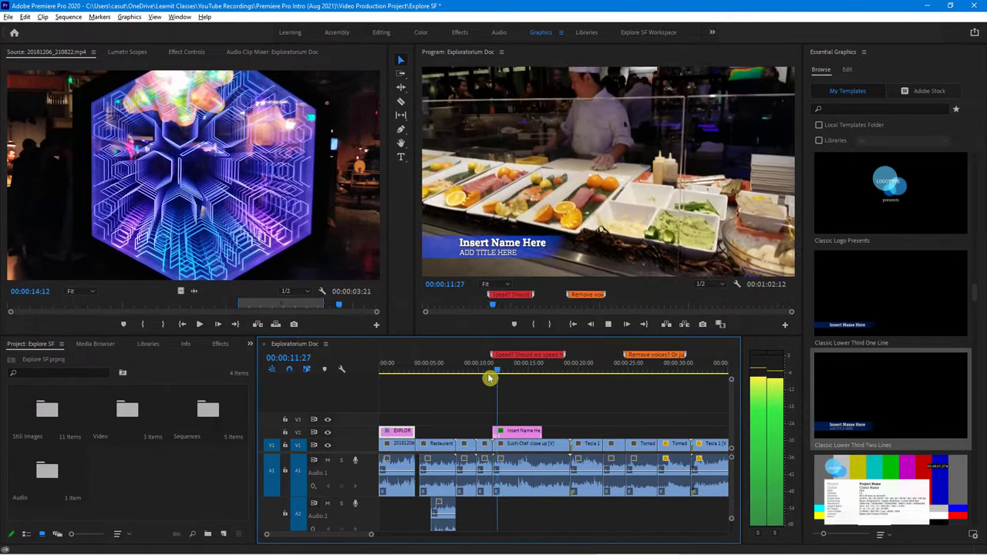
key(space)
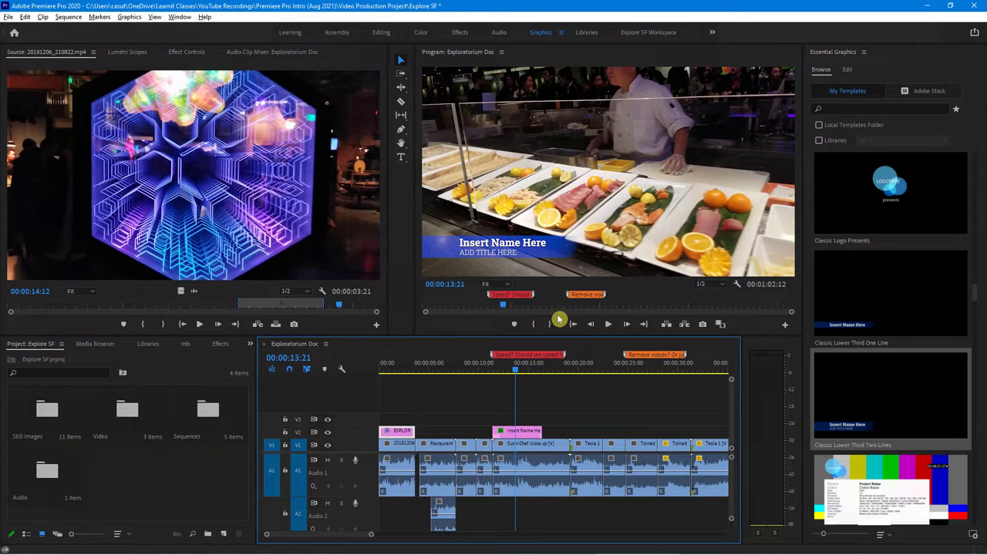
Step: Replace the lower third's name line with the chef's name in capitals and its title line with SUSHI KING, SF
click(502, 244)
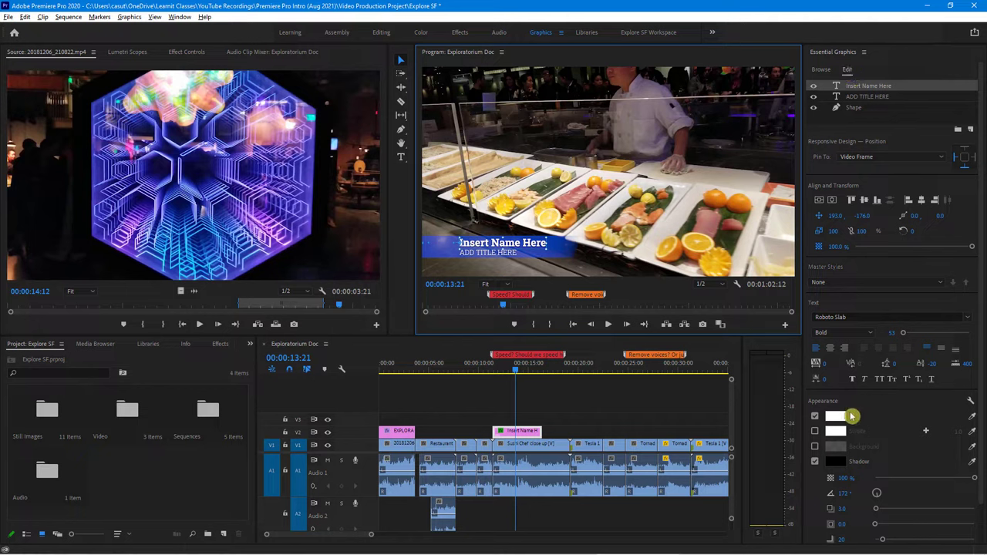
double_click(477, 245)
text(CHEF BOB)
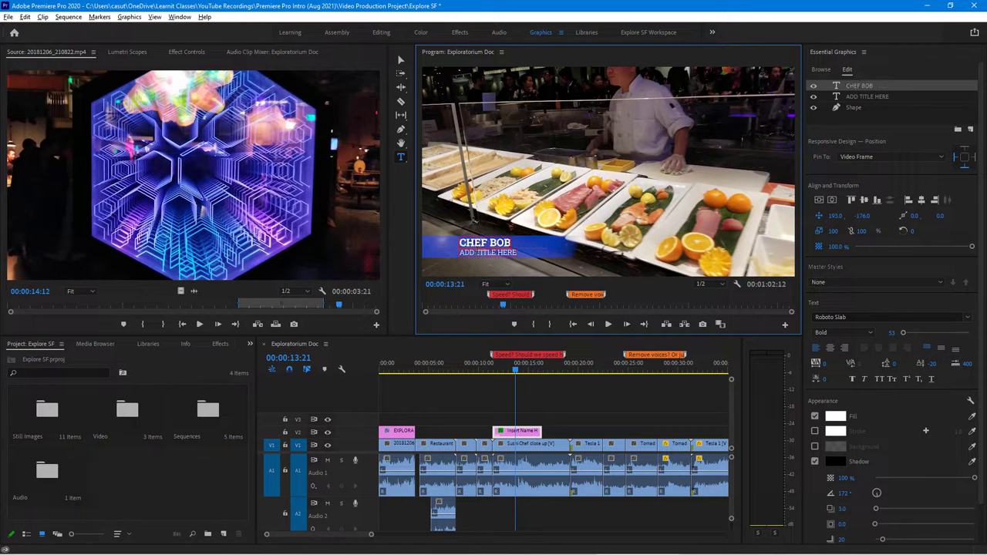
click(478, 252)
triple_click(478, 252)
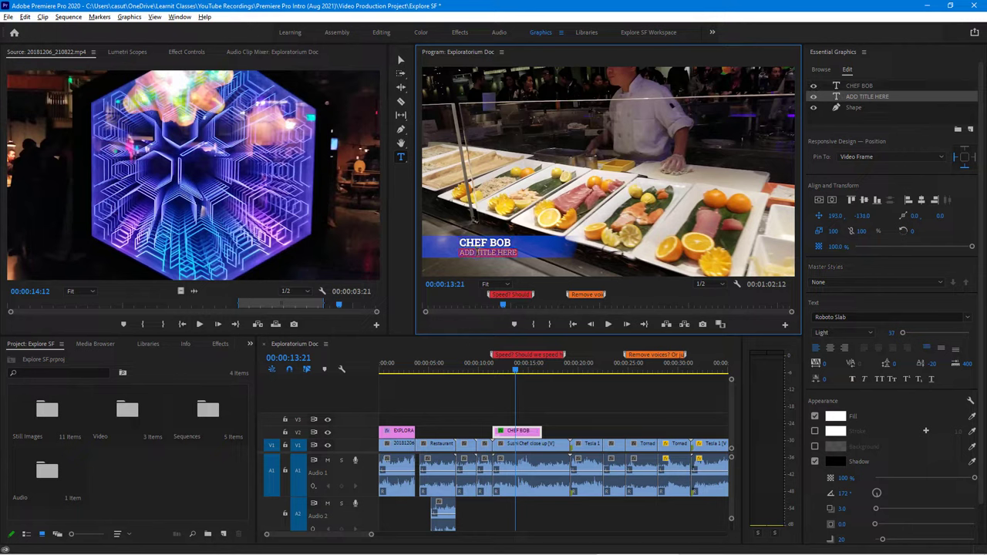
text(SUSHI KING, SF)
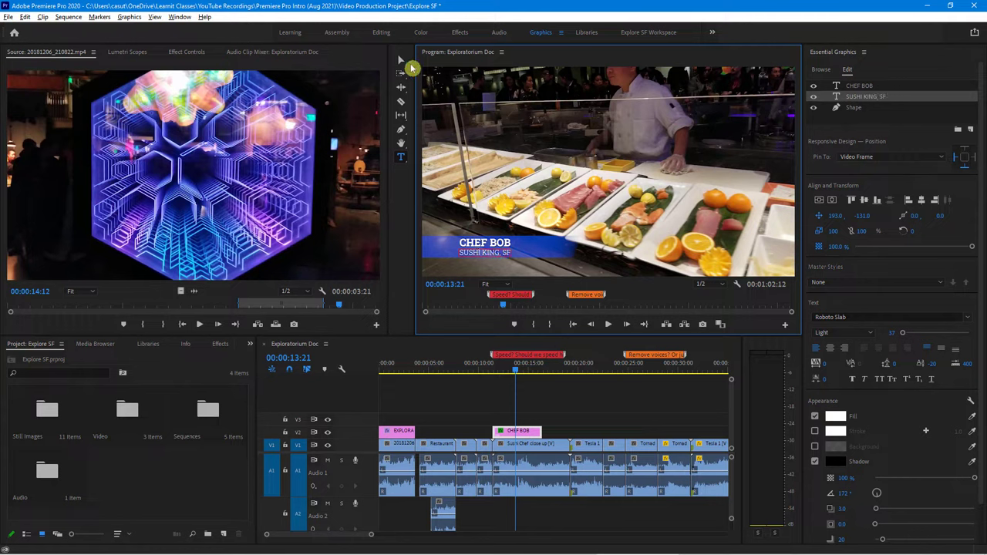
click(401, 61)
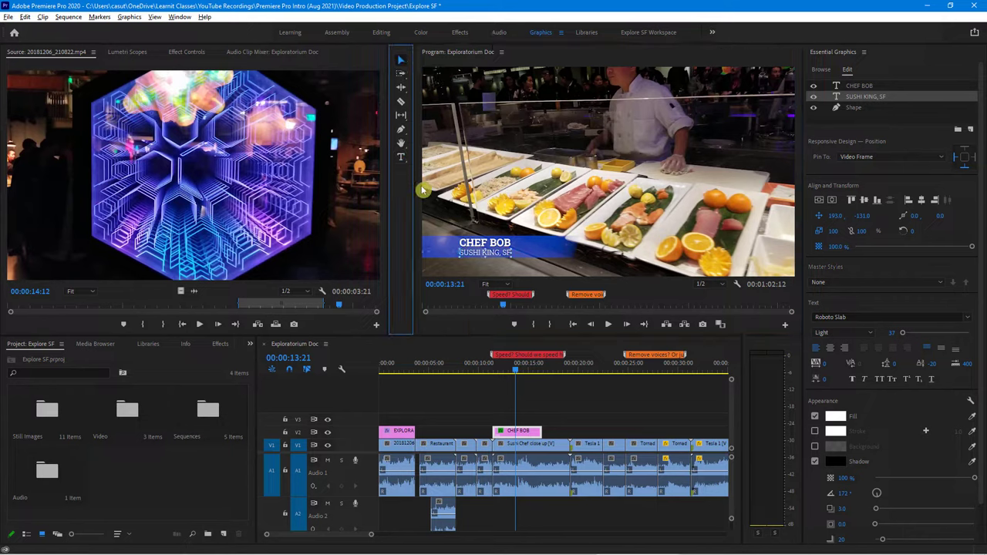
Step: Play the Sushi Chef close up clip from just before its start to check the edited lower third
click(532, 208)
click(670, 305)
click(656, 309)
drag(553, 370, 446, 337)
key(space)
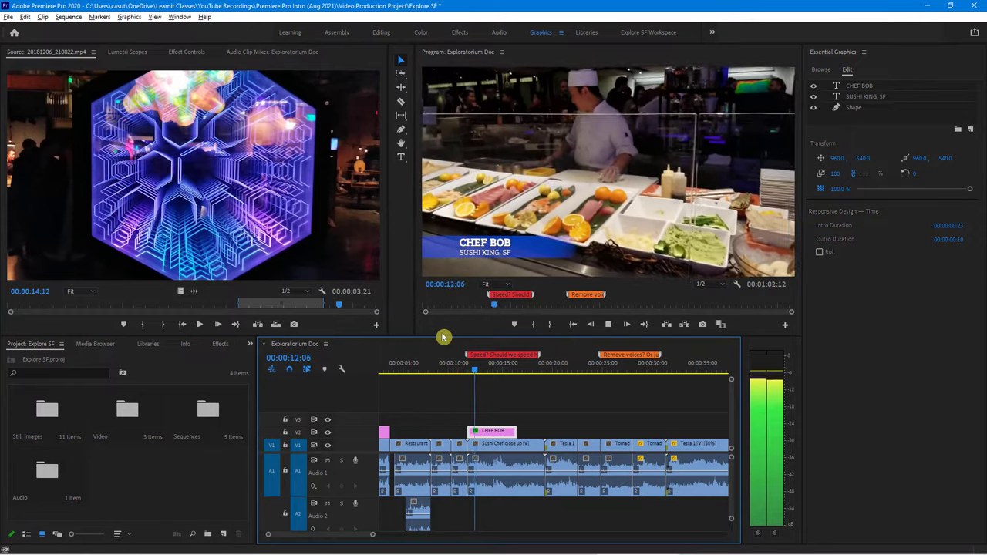
key(space)
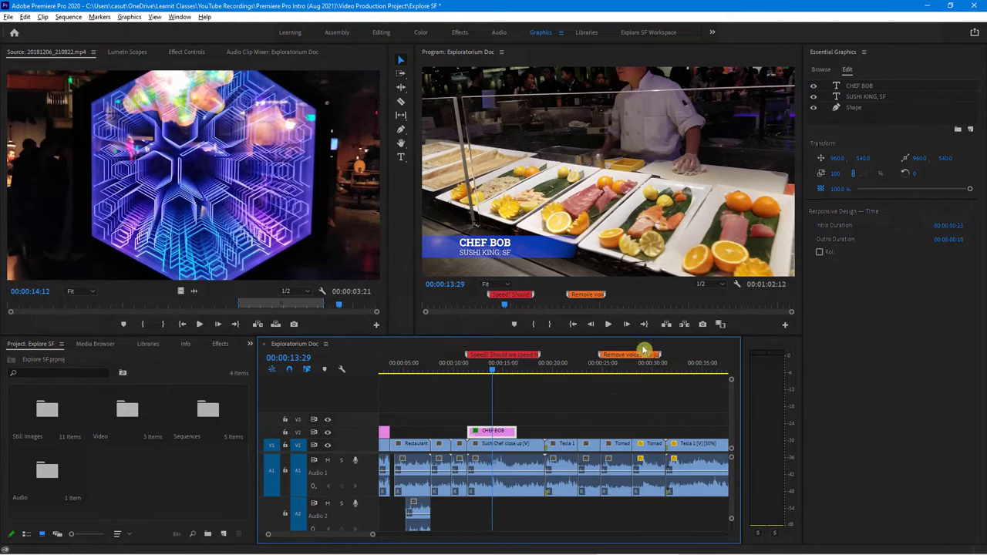
Step: Examine the settings of the lower third's two text layers and its background shape
click(859, 105)
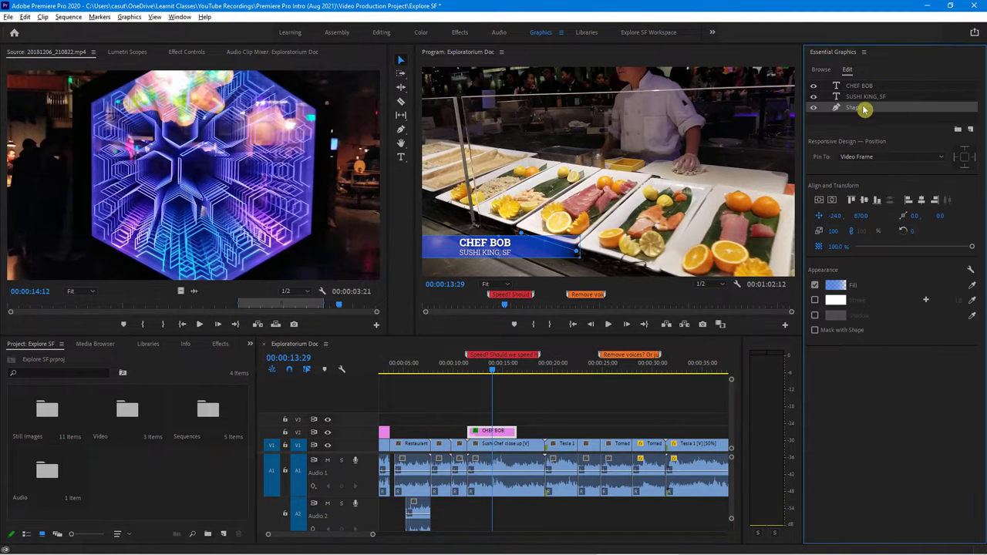
click(865, 88)
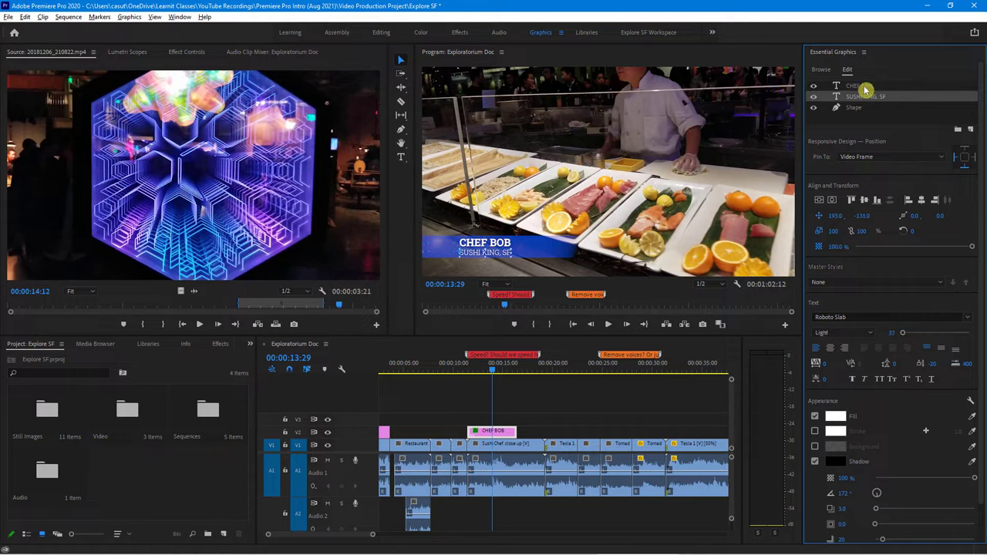
click(867, 97)
drag(889, 222, 896, 212)
click(861, 108)
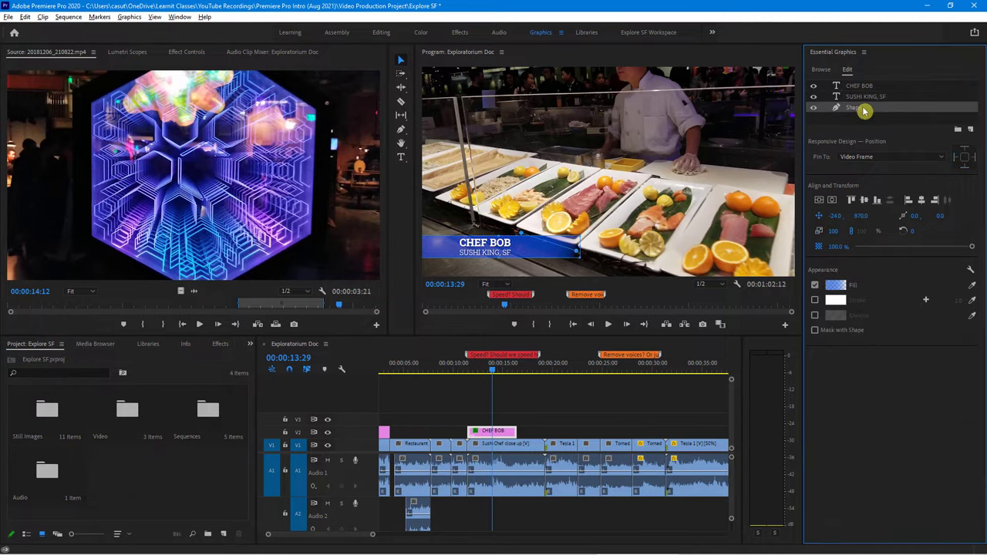
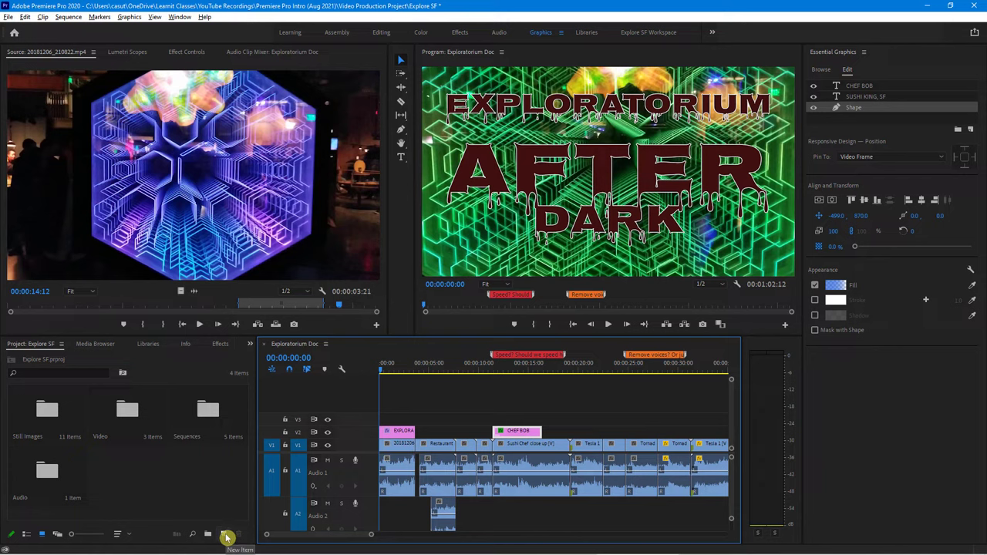
Step: Create a black (000000) color matte at 1920 × 1080 and 30 fps, named Black BG for Titles
click(224, 534)
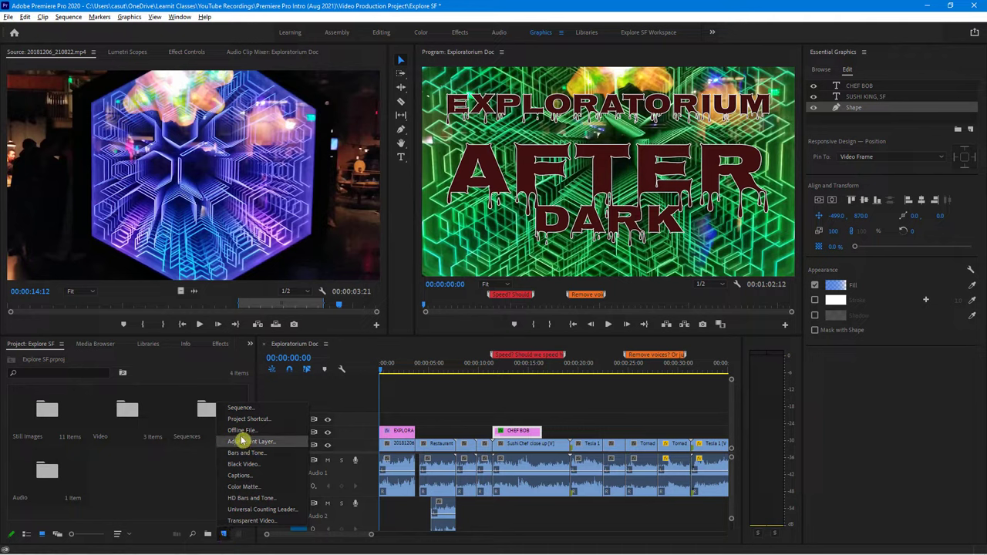
click(276, 490)
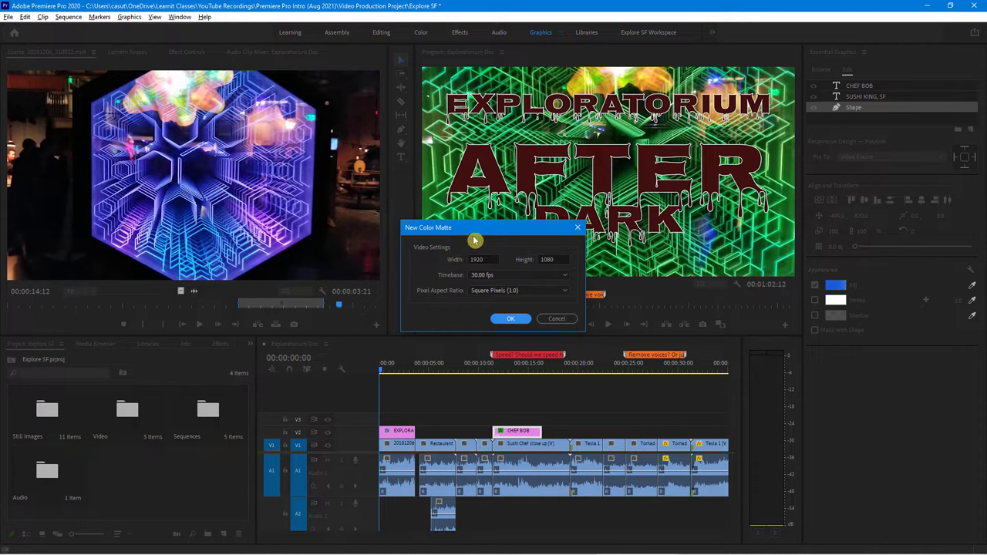
click(512, 319)
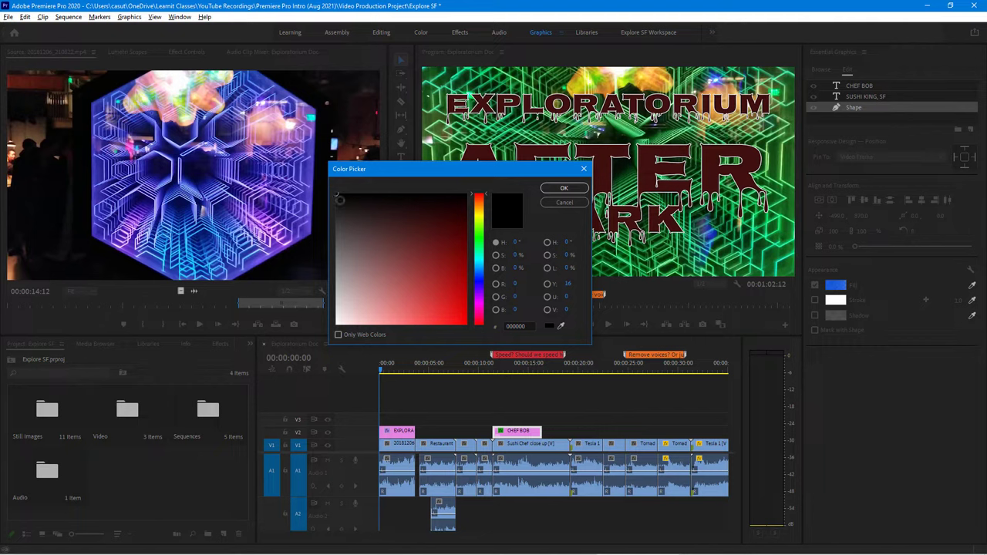
click(569, 189)
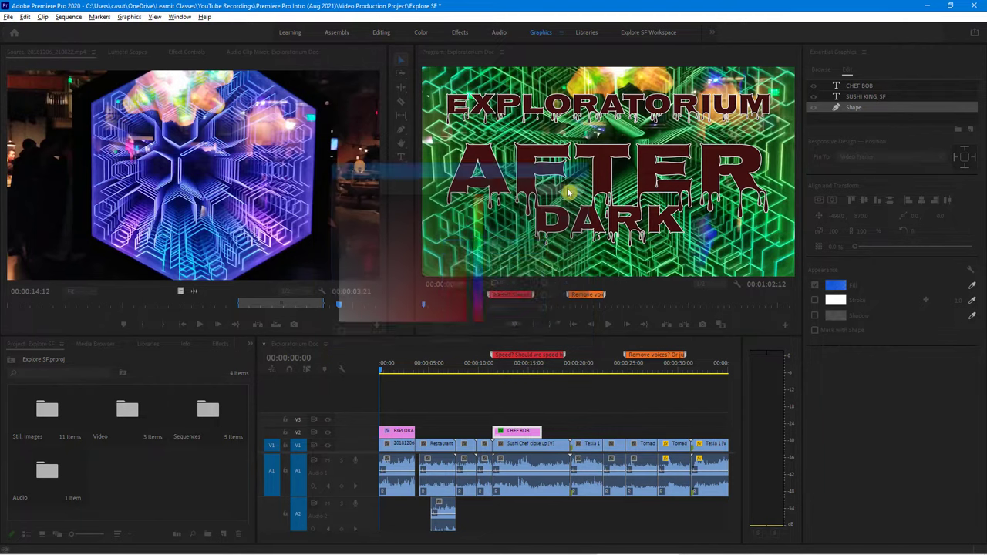
text(Blac)
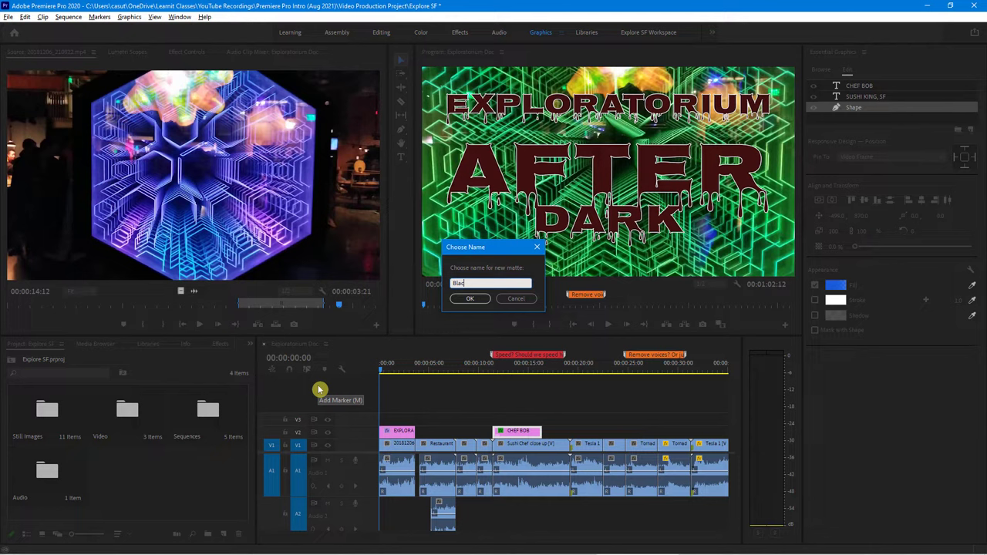
text(k BG fo)
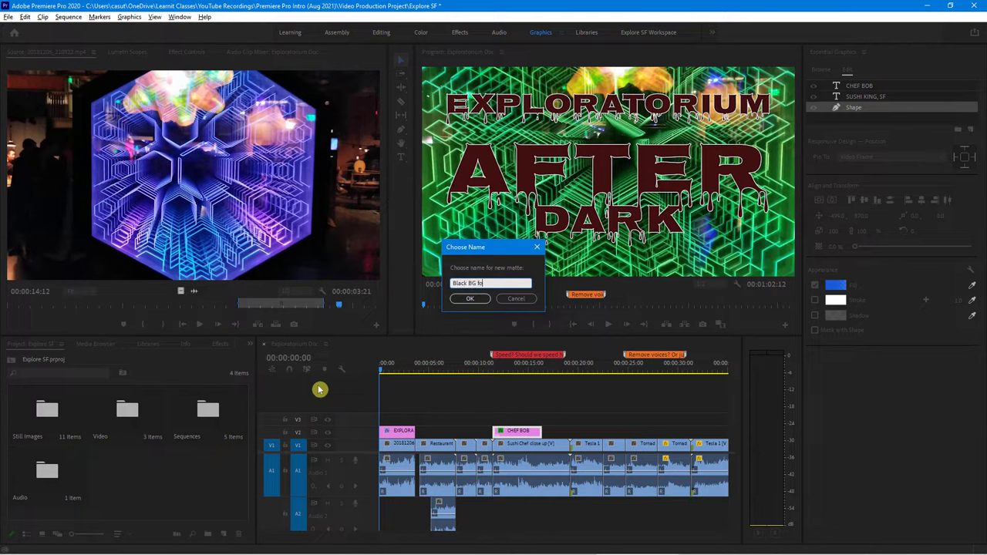
text(r Titles)
key(Return)
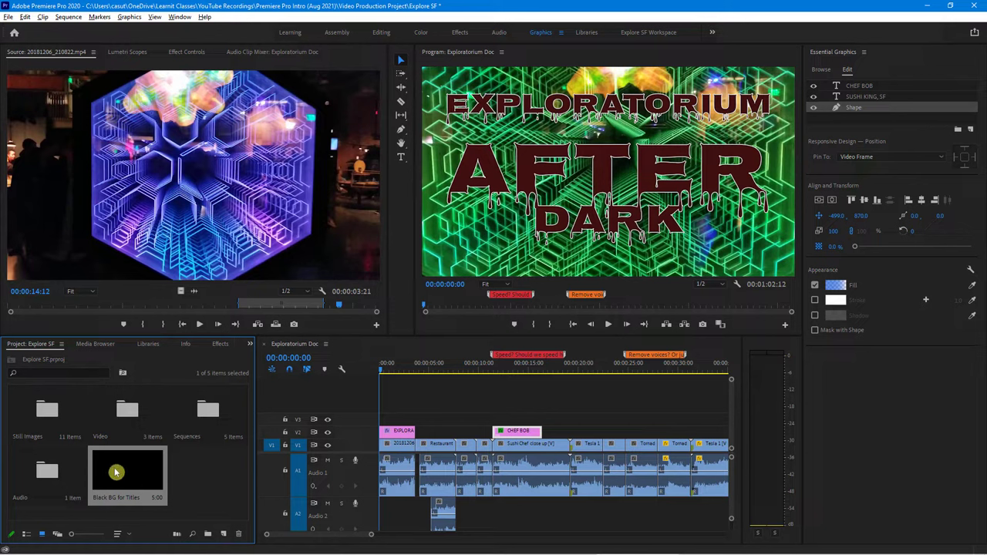
Step: Insert the Black BG for Titles matte at the sequence start on V1 and place the Bold Title template above it on V2
drag(116, 472, 377, 368)
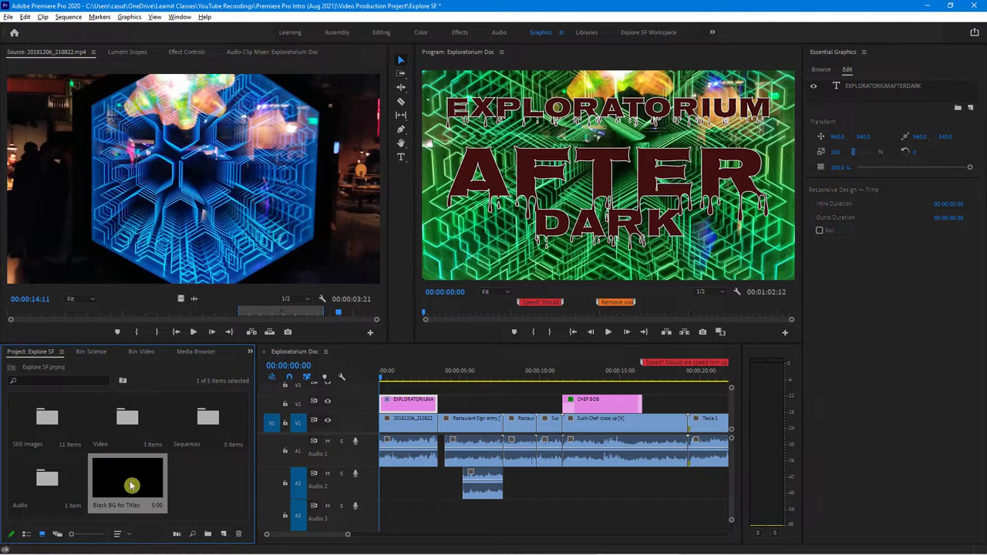
drag(132, 486, 382, 436)
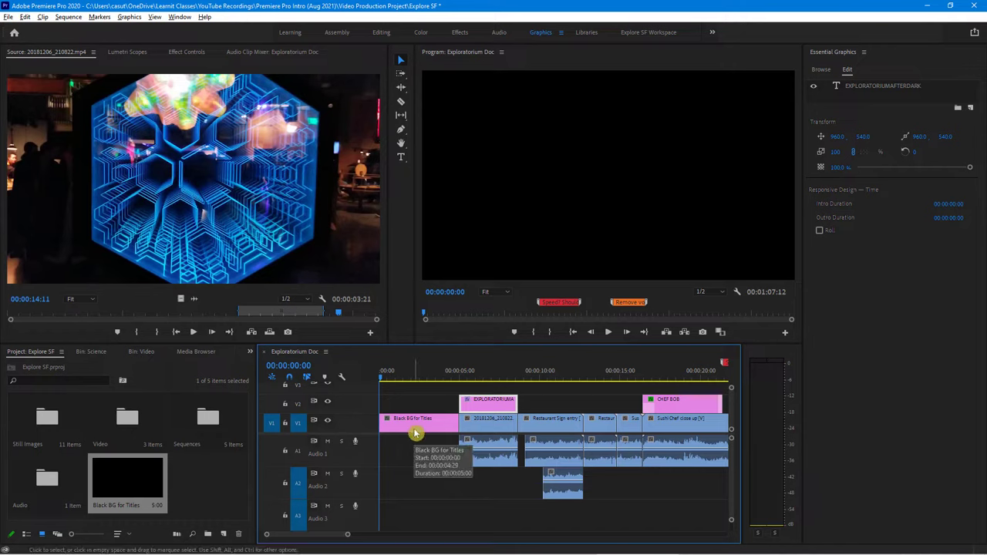
click(820, 70)
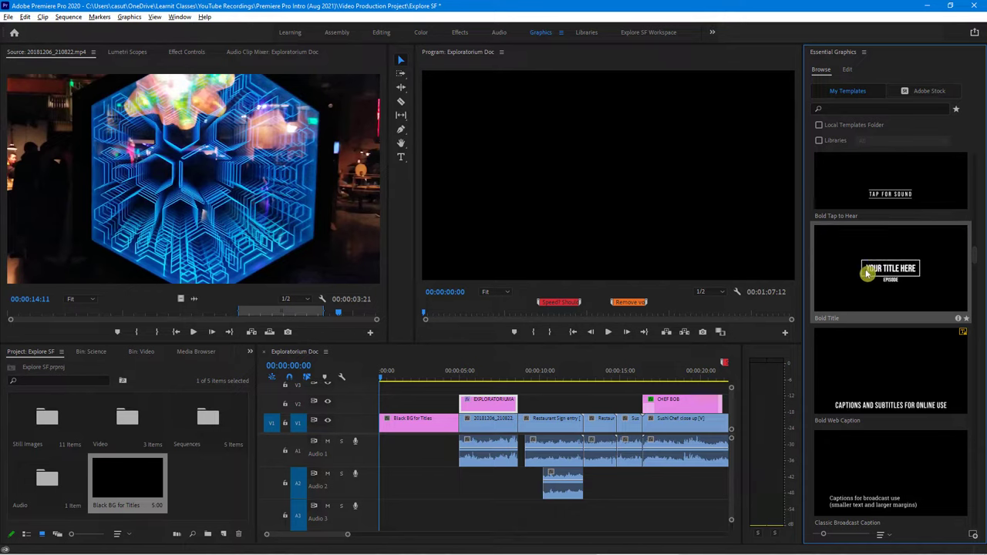
drag(868, 274, 378, 406)
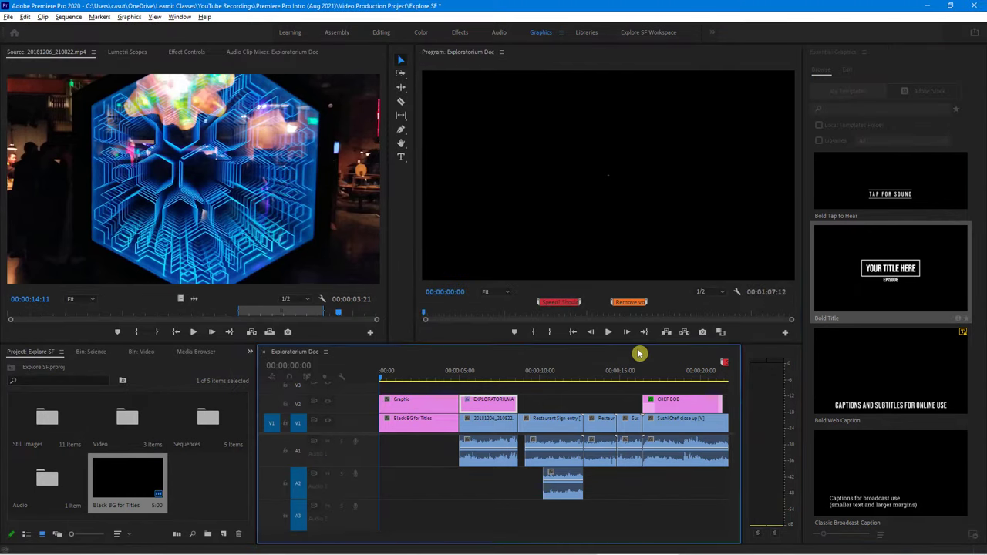
click(411, 404)
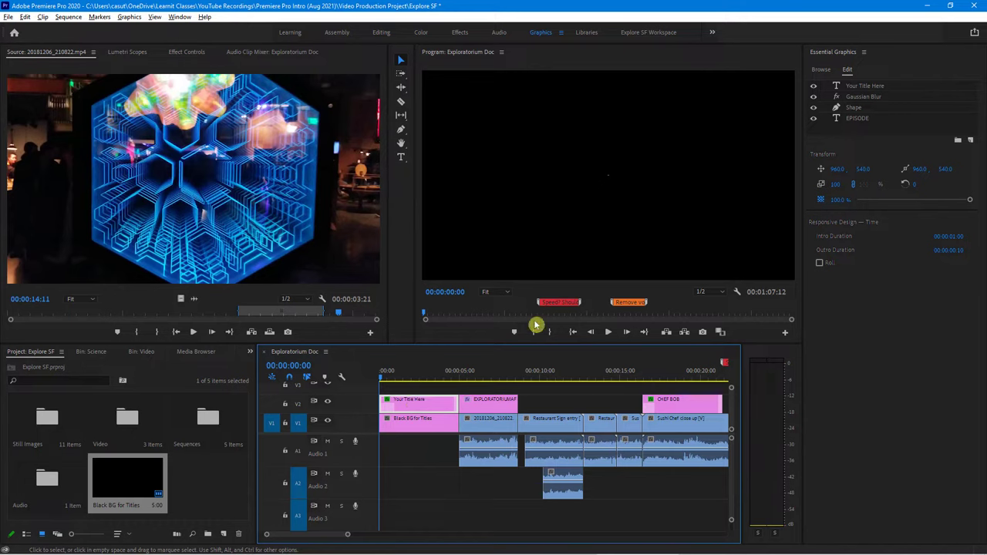
Step: Replace the Bold Title's main line with a Joint Production credit bearing the maker's surname, and its EPISODE line with 2021
key(ctrl+t)
drag(379, 381, 399, 379)
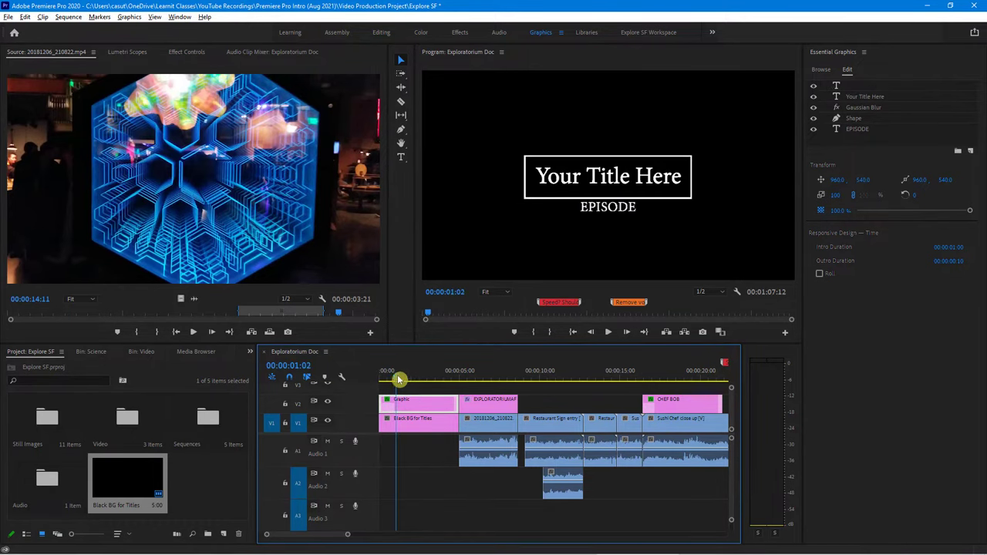
double_click(571, 176)
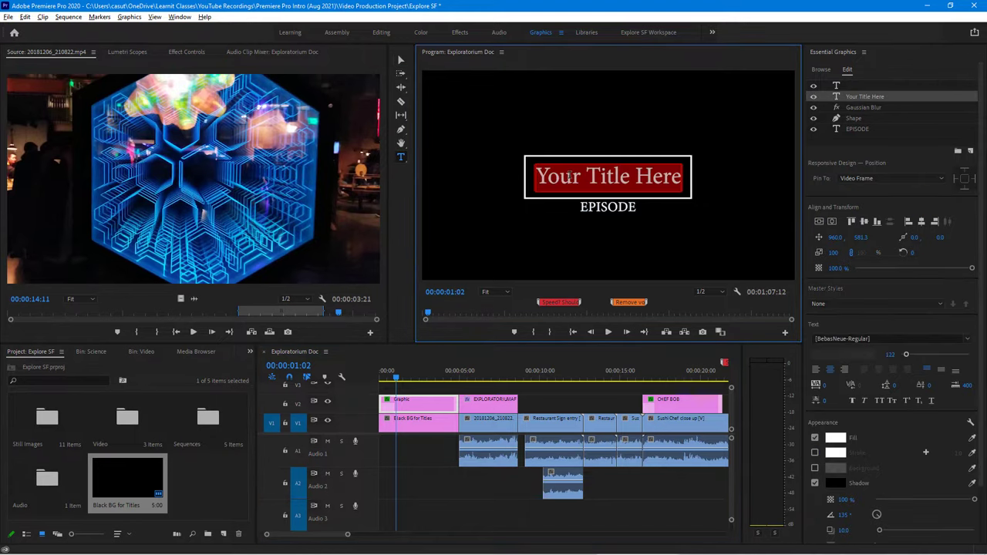
text(A C)
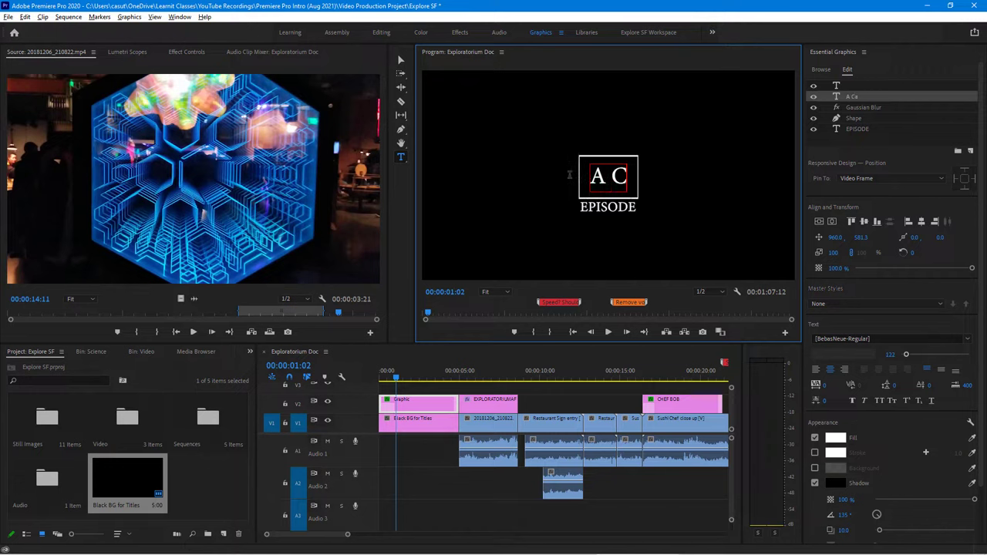
text(asuto Jo)
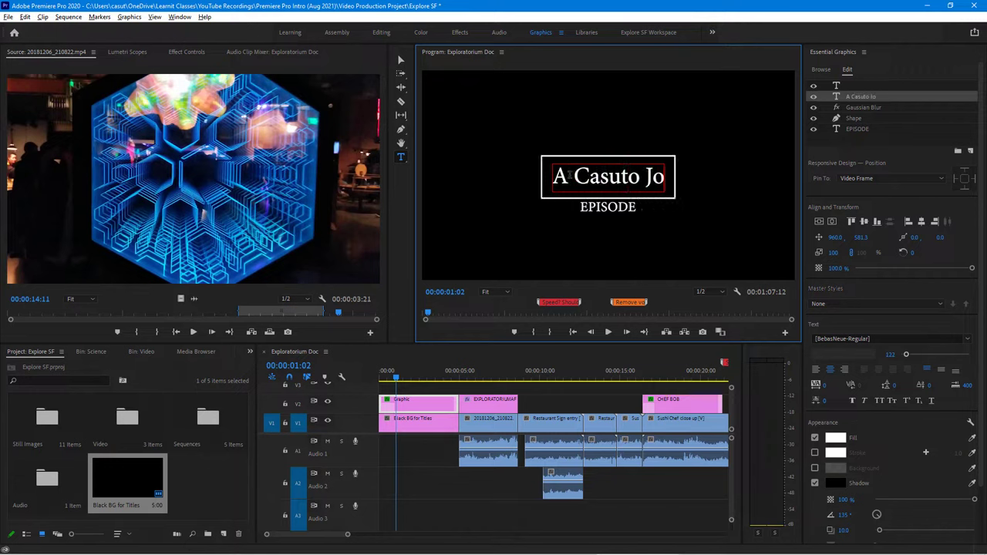
text(int Proj)
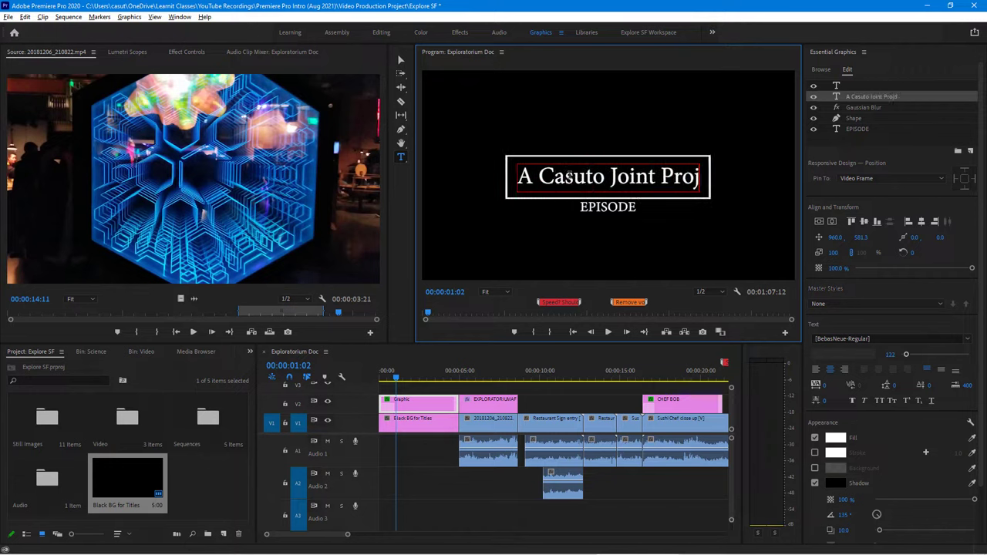
key(BackSpace)
text(duction)
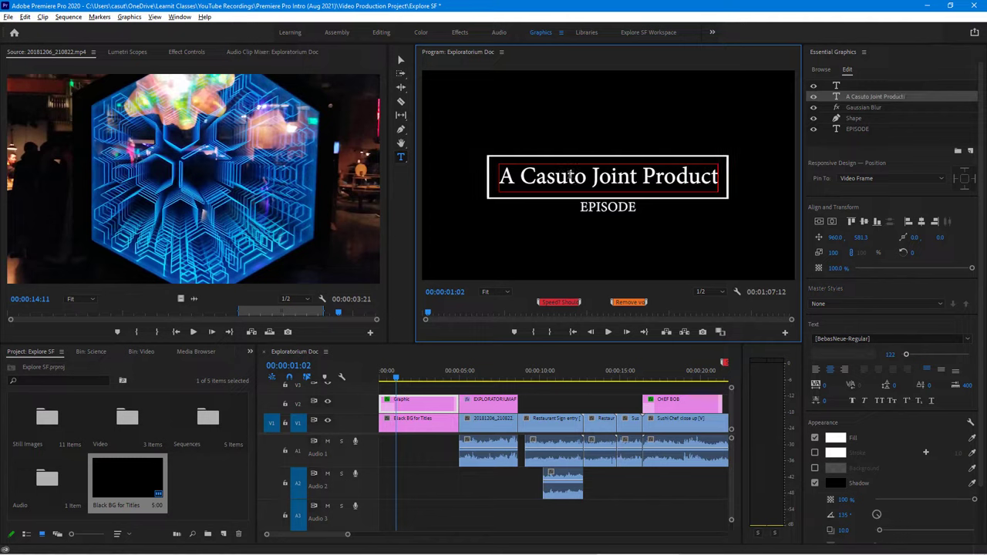
double_click(598, 208)
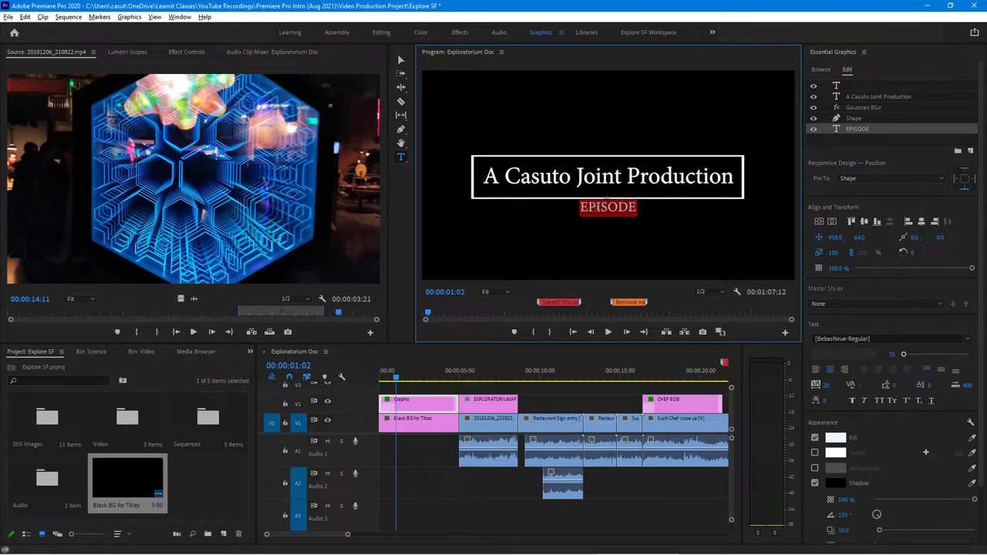
text(2021)
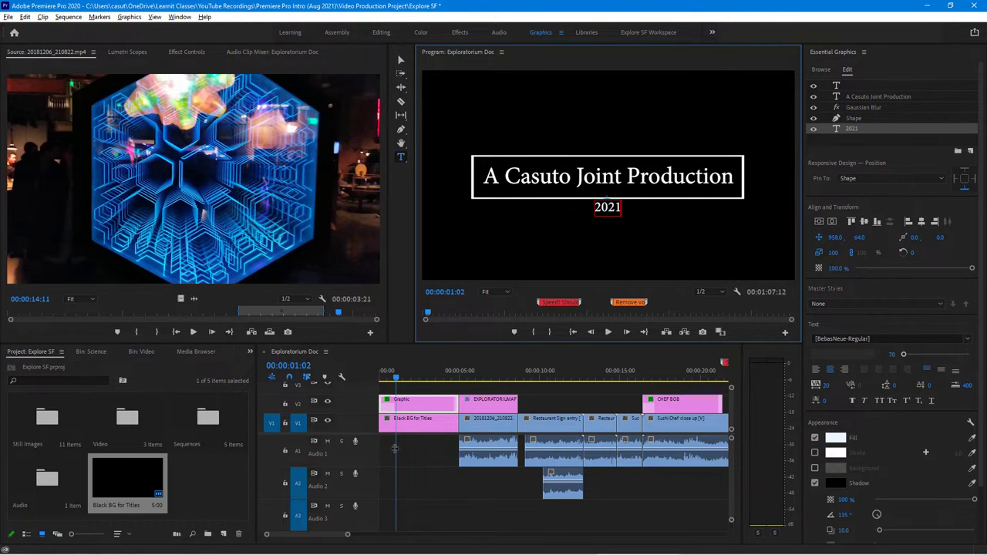
Step: Change the color of the Black BG for Titles matte under the opening title to dark red
mouse_move(400, 380)
mouse_down()
mouse_move(388, 380)
mouse_move(419, 380)
mouse_move(386, 380)
mouse_move(388, 390)
mouse_up()
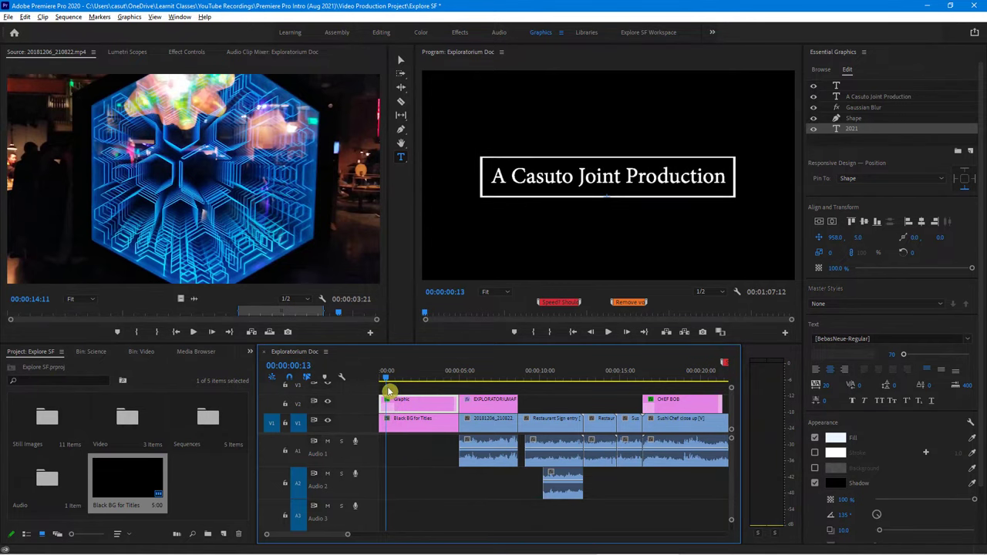
click(417, 428)
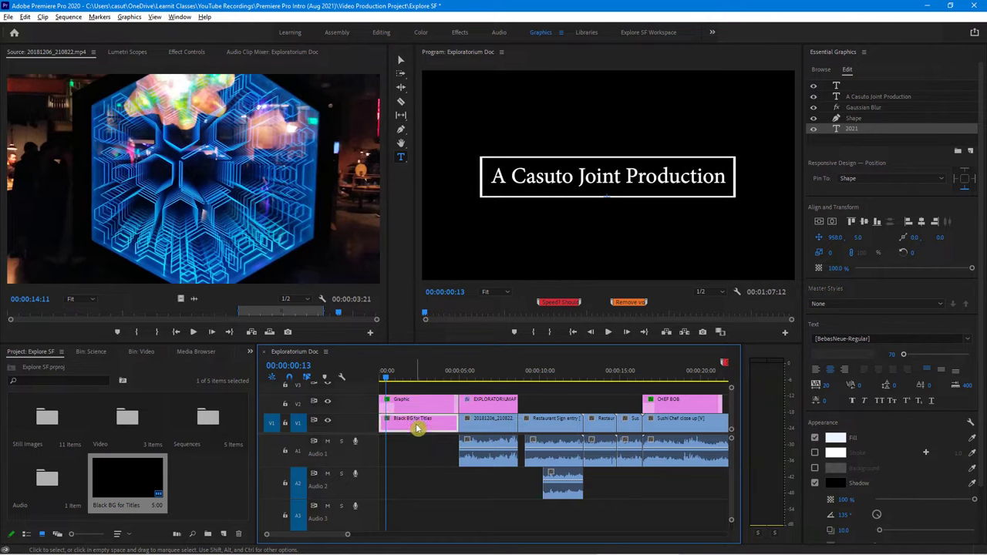
double_click(416, 428)
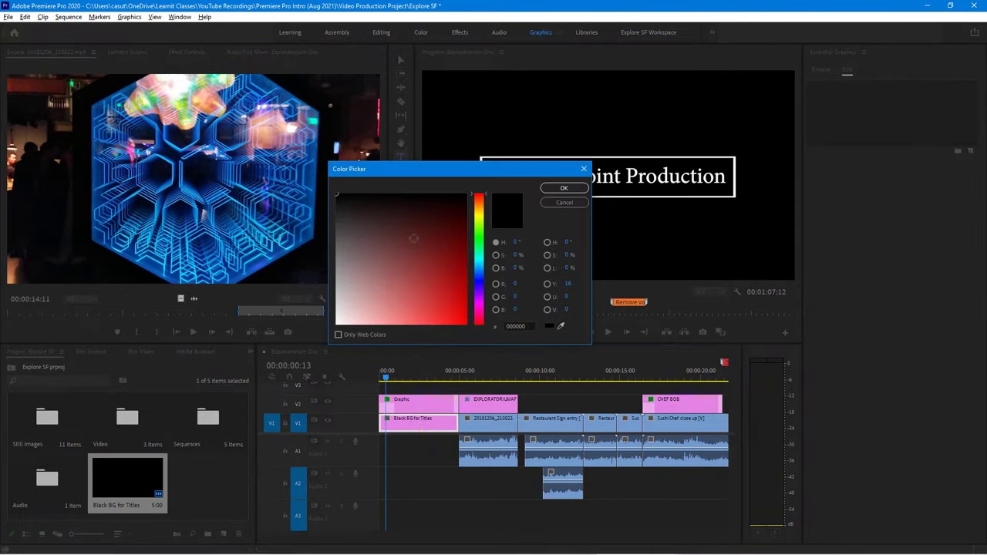
mouse_move(420, 227)
mouse_down()
mouse_move(426, 217)
mouse_move(421, 229)
mouse_up()
click(562, 192)
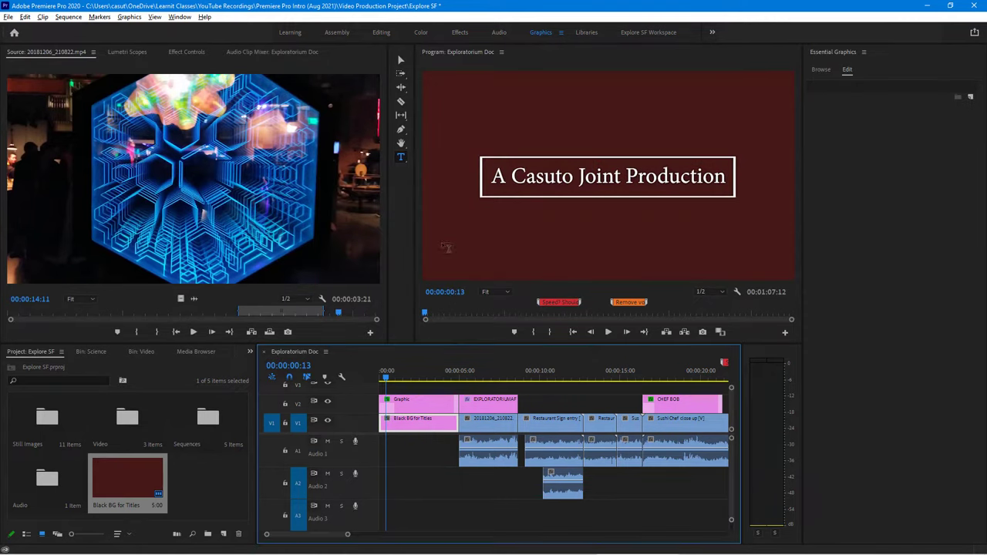
Step: Play the sequence from its start through both opening titles and scrub on to the sushi chef lower third
click(377, 381)
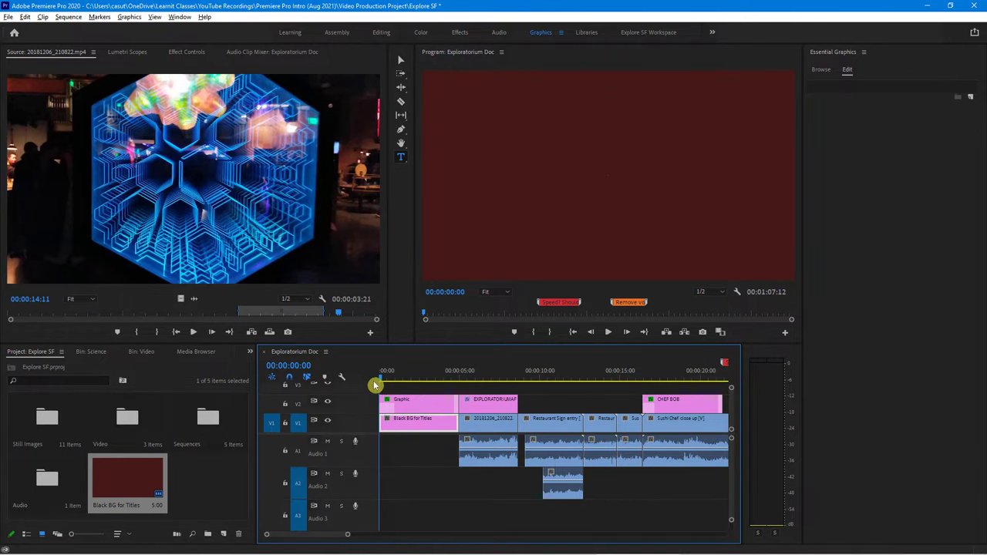
key(space)
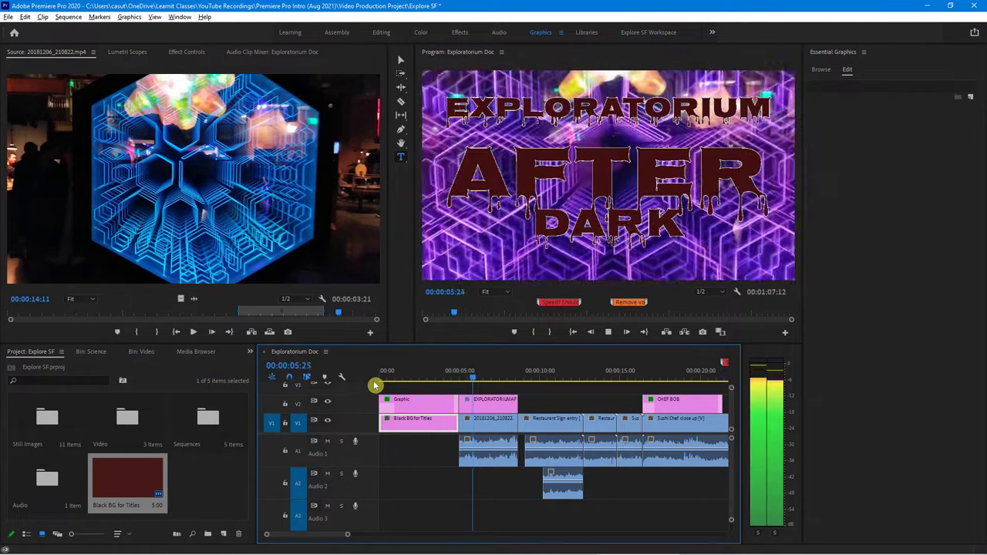
key(space)
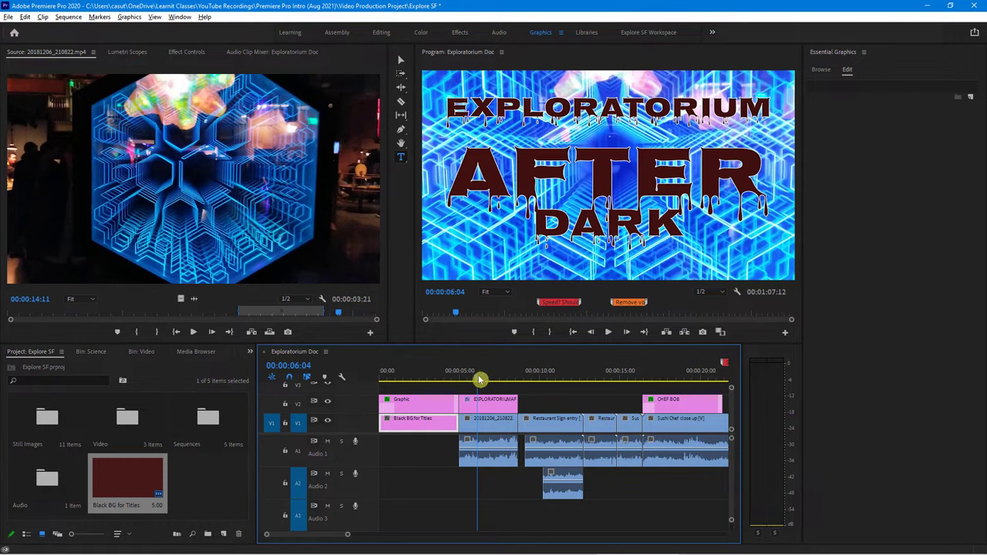
mouse_move(480, 378)
mouse_down()
mouse_move(416, 381)
mouse_move(485, 388)
mouse_up()
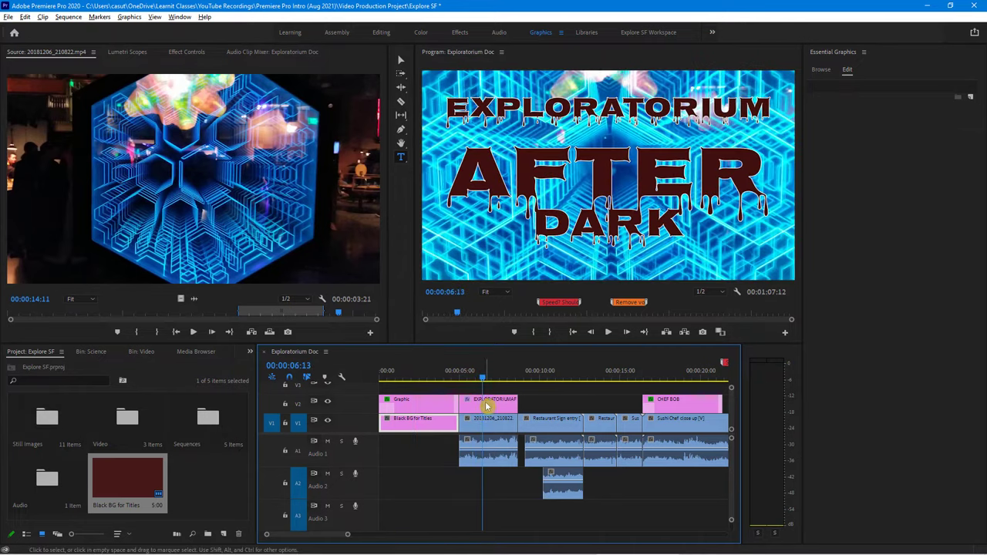
drag(482, 378, 664, 383)
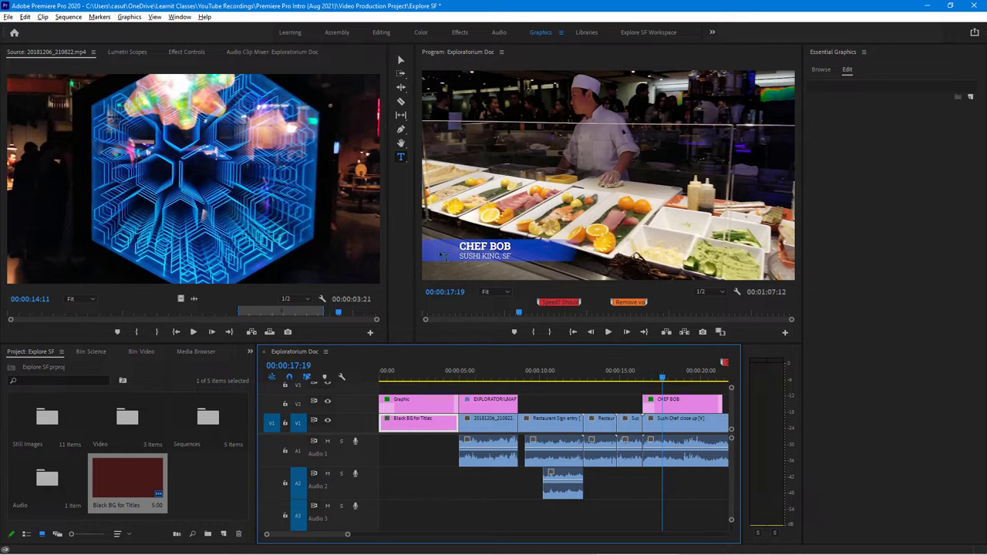
click(401, 158)
click(827, 74)
click(840, 76)
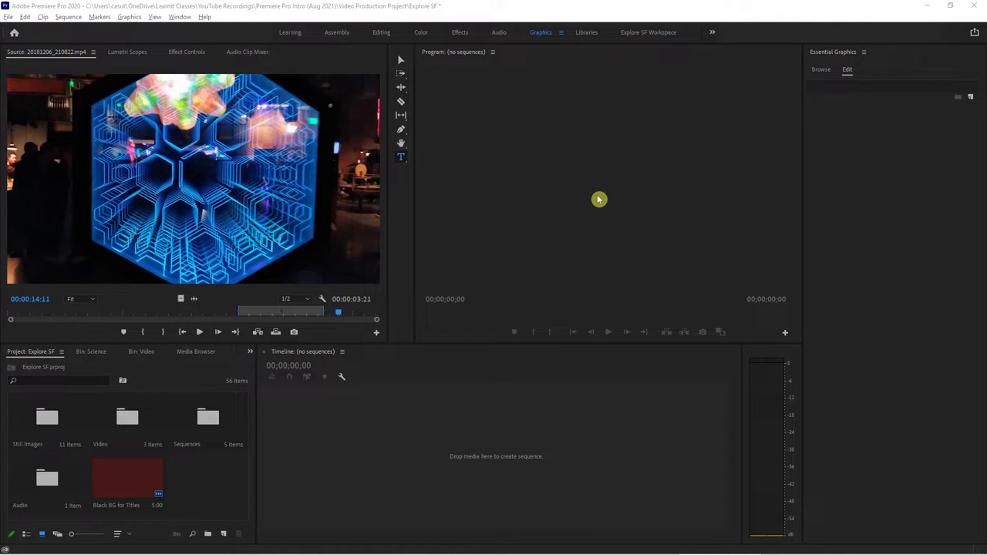
Step: Open the Timeline preferences and examine the default durations for video transitions, audio transitions and still images
click(337, 442)
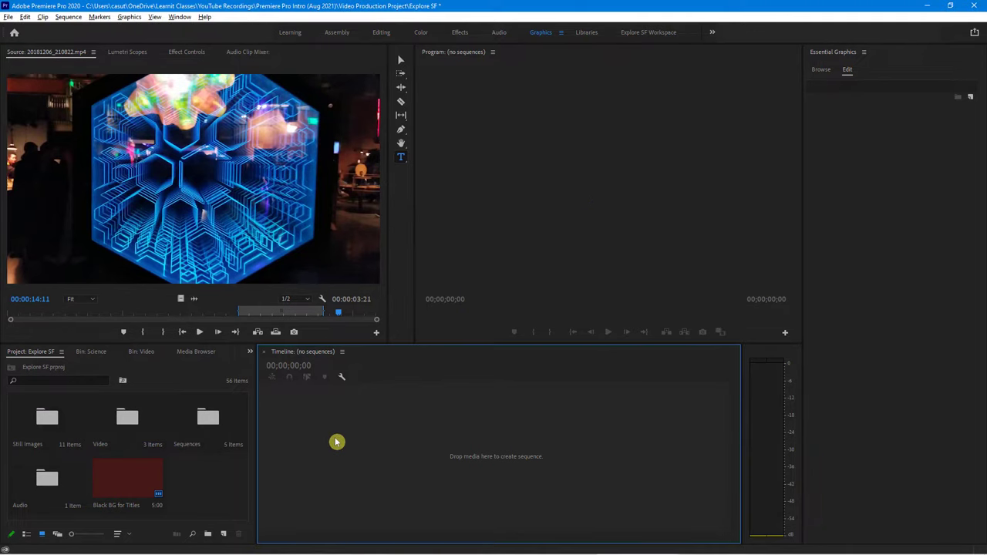
click(30, 18)
mouse_move(95, 352)
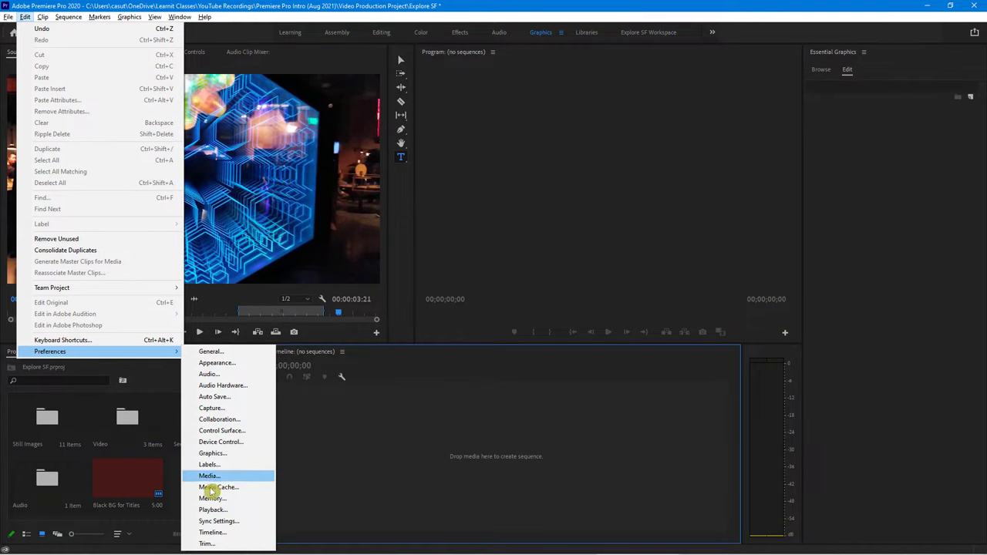
click(211, 532)
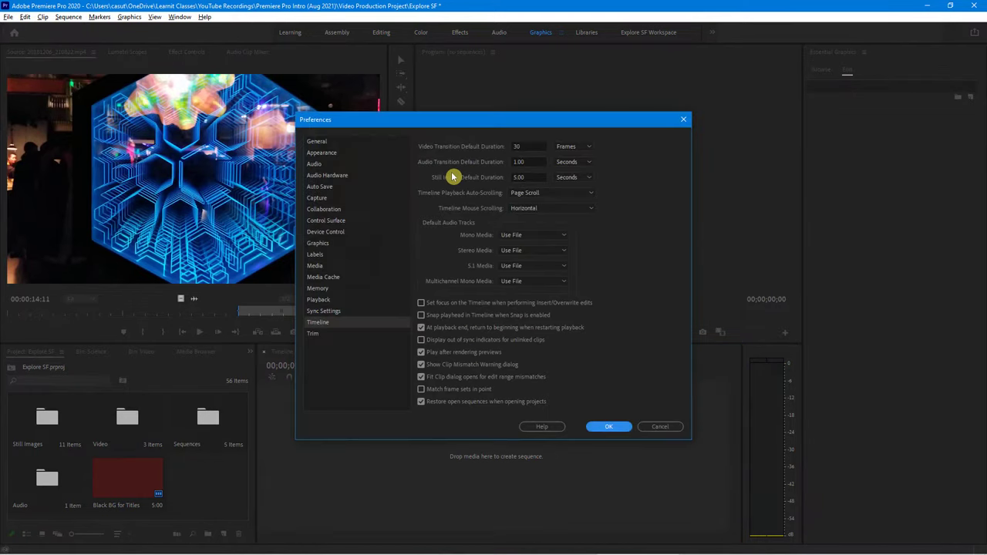
drag(432, 127, 358, 63)
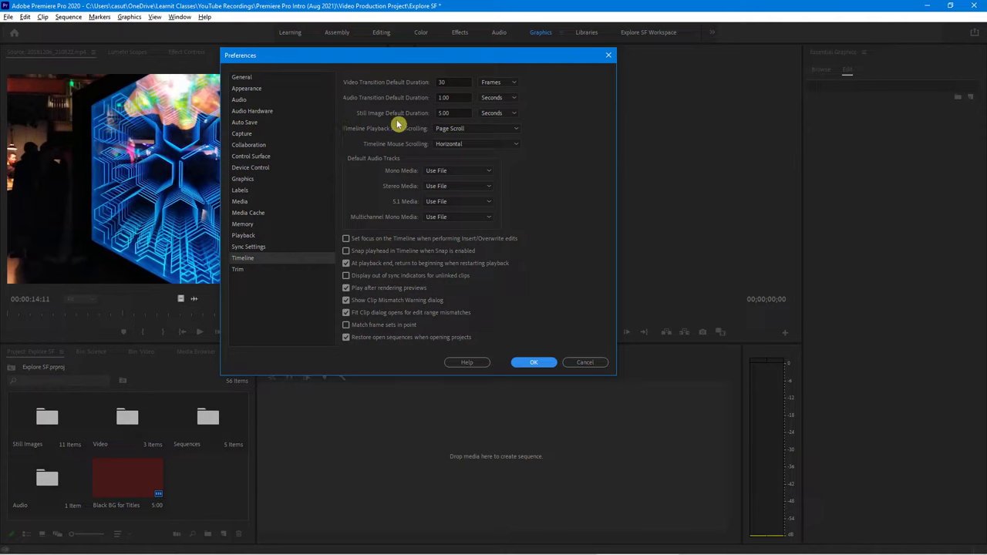
mouse_move(352, 108)
mouse_down()
mouse_move(422, 123)
mouse_move(533, 121)
mouse_up()
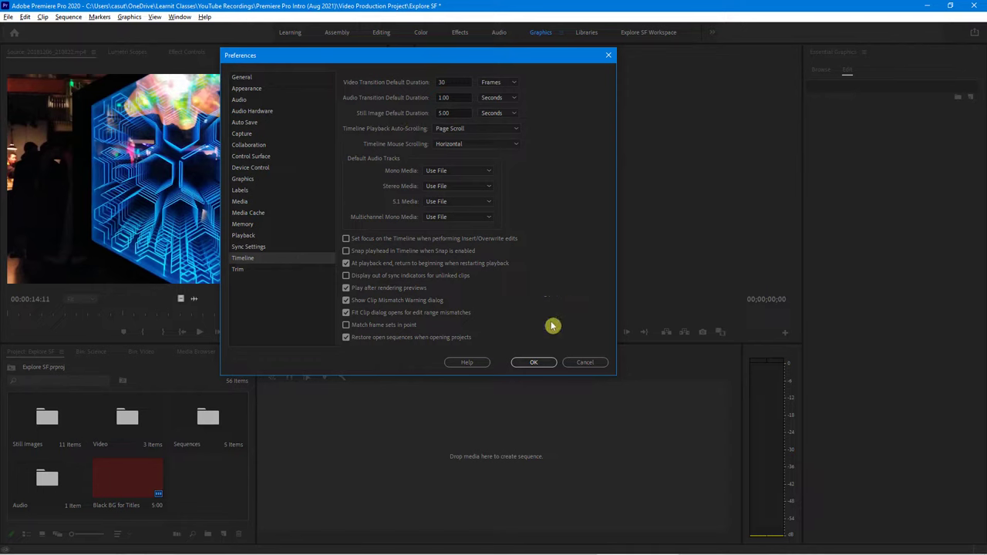
Step: Close the preferences and open the Still Images bin
click(537, 366)
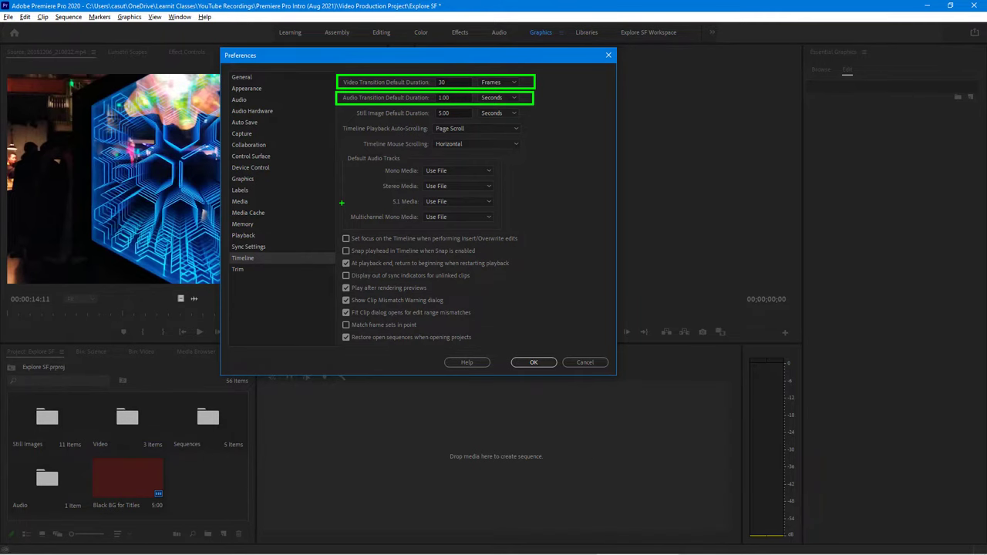
click(533, 362)
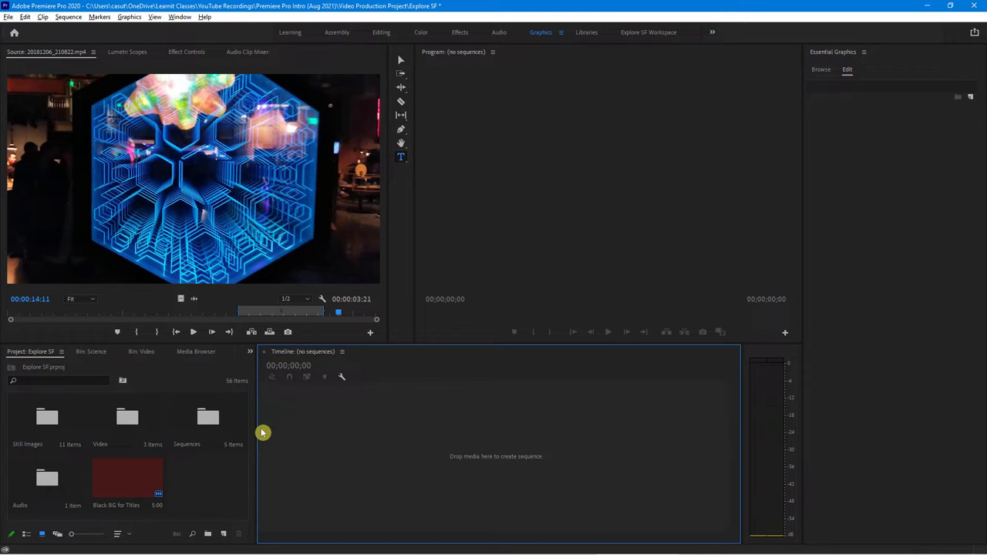
double_click(48, 426)
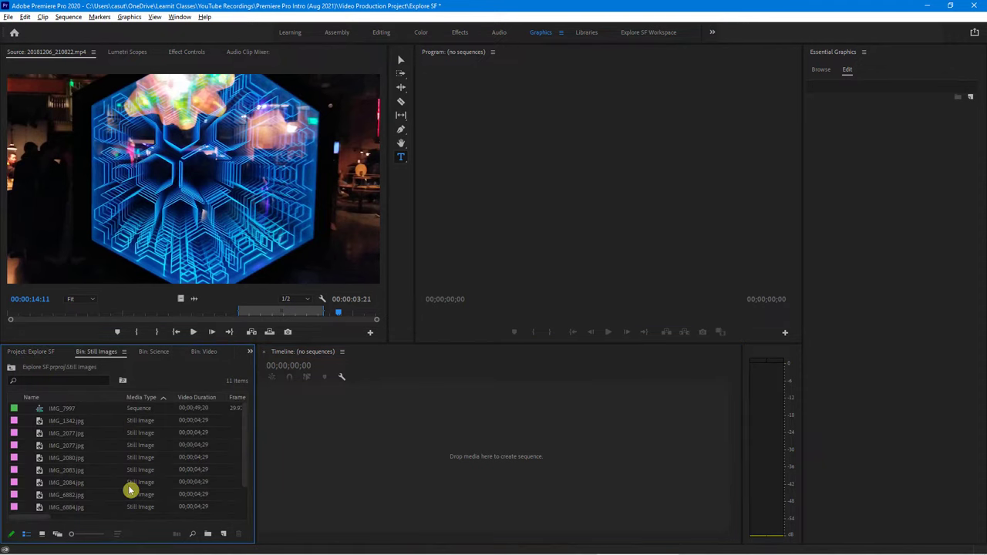
Step: Select all the JPG stills in the bin, from IMG_1342.jpg through IMG_7997.jpg
click(73, 424)
scroll(103, 452, down, 2)
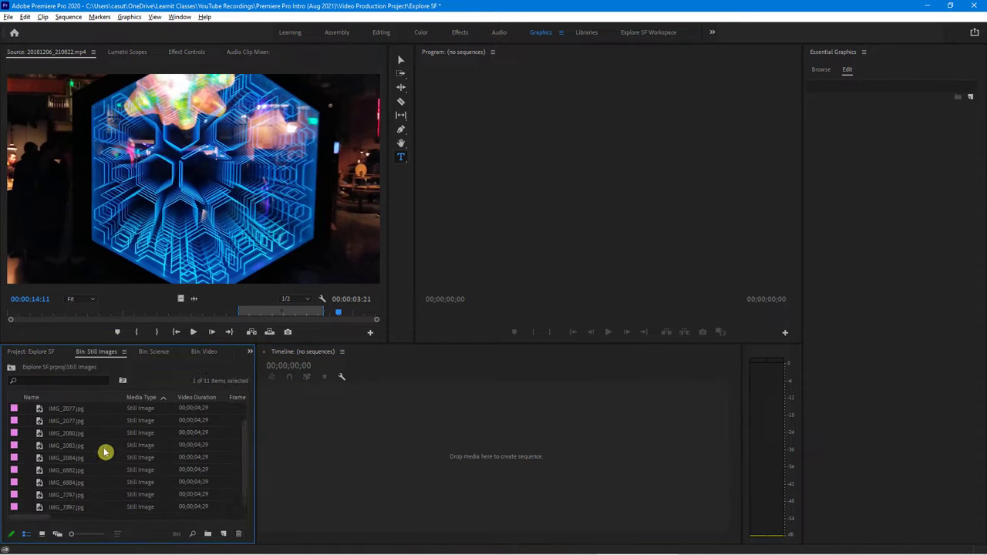
shift+click(74, 507)
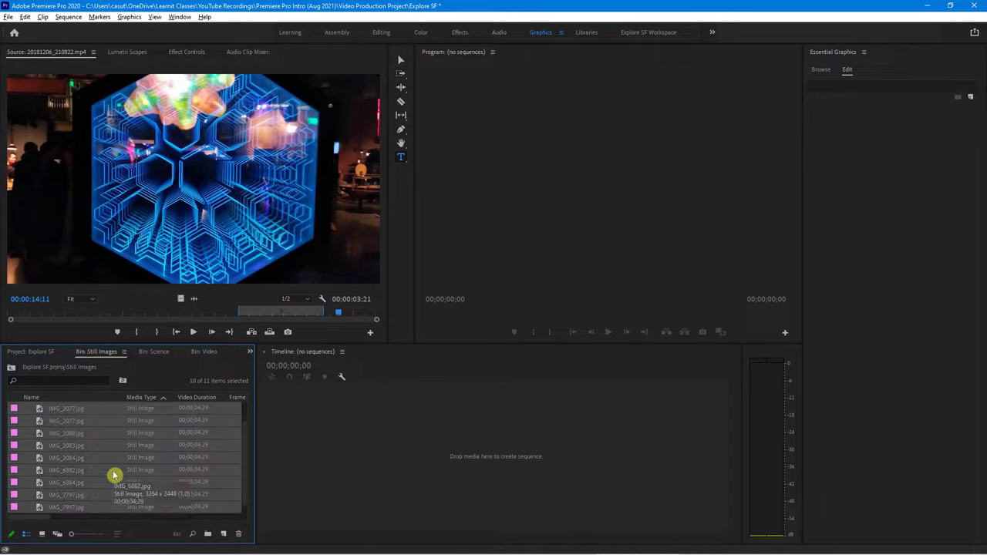
scroll(114, 476, up, 2)
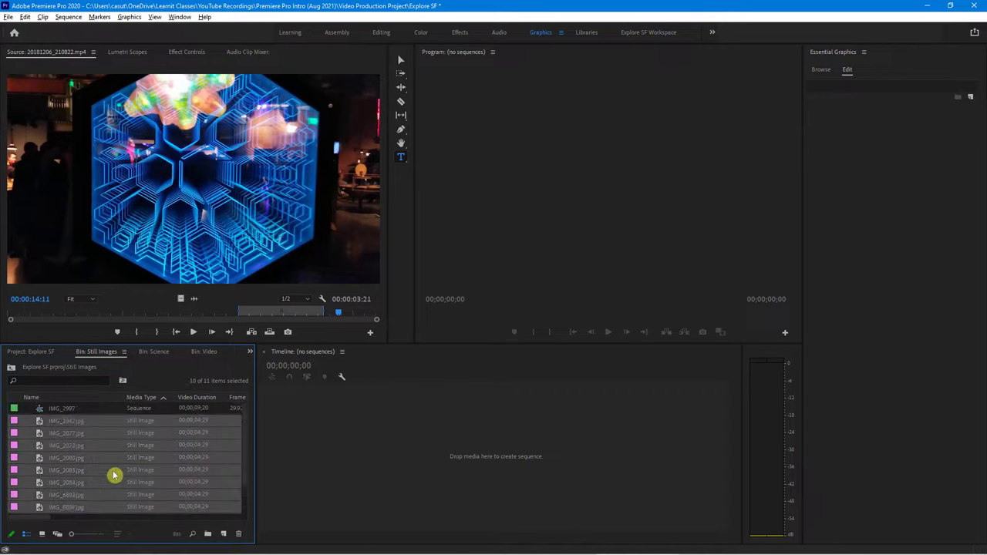
click(70, 424)
scroll(69, 429, down, 2)
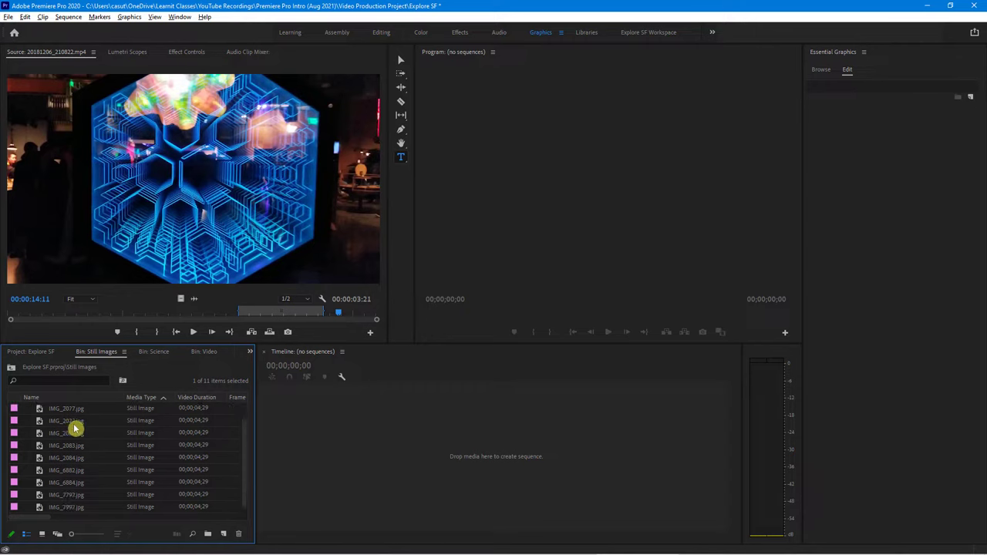
shift+click(72, 507)
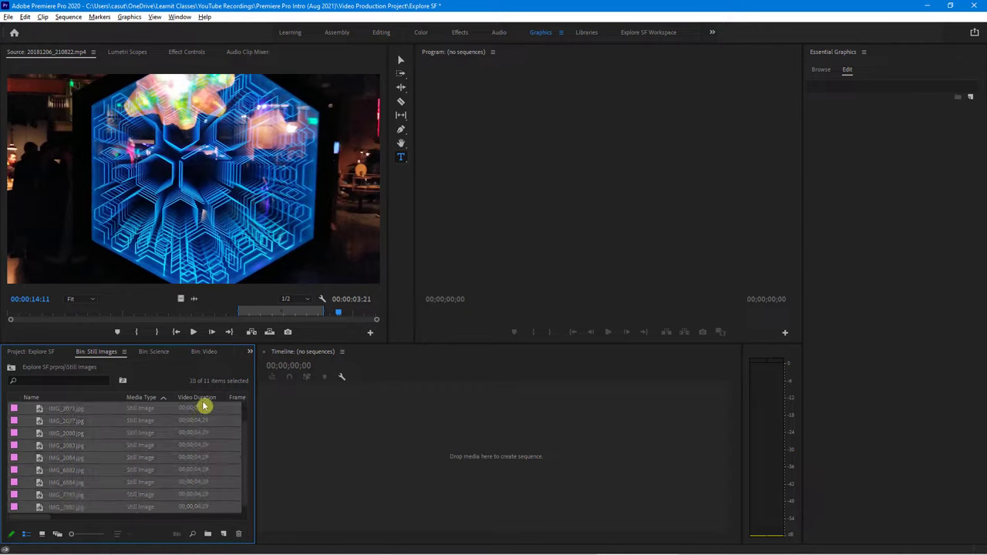
Step: Show the bin's stills as thumbnails and look over them in an enlarged view, returning to the normal layout
click(47, 534)
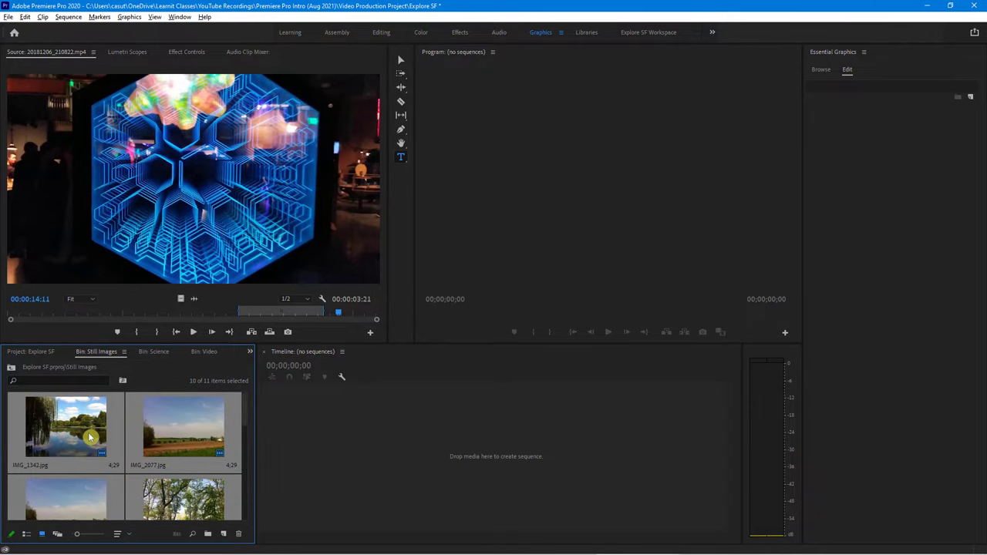
key(grave)
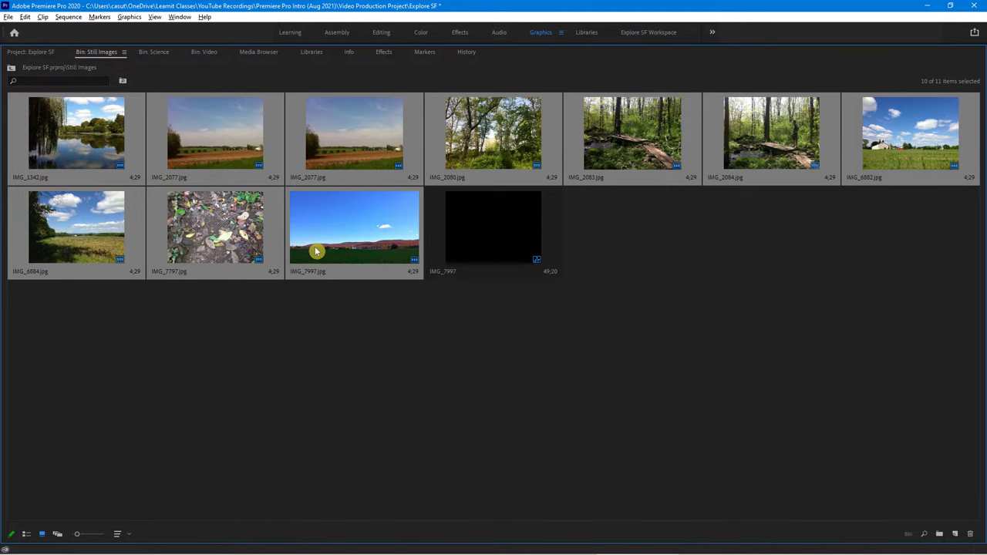
key(grave)
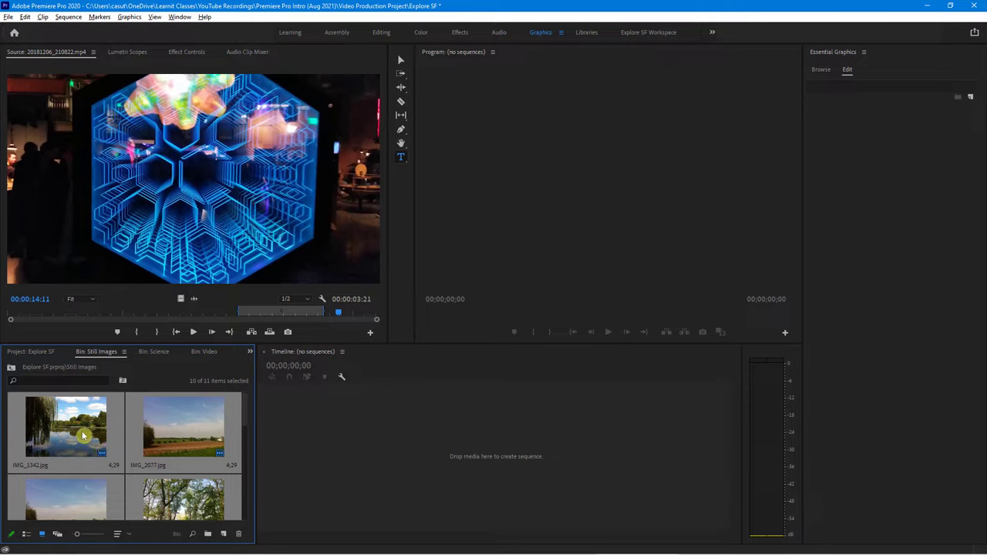
Step: Create a new sequence from all the still images in the Still Images bin
click(83, 435)
scroll(178, 439, down, 5)
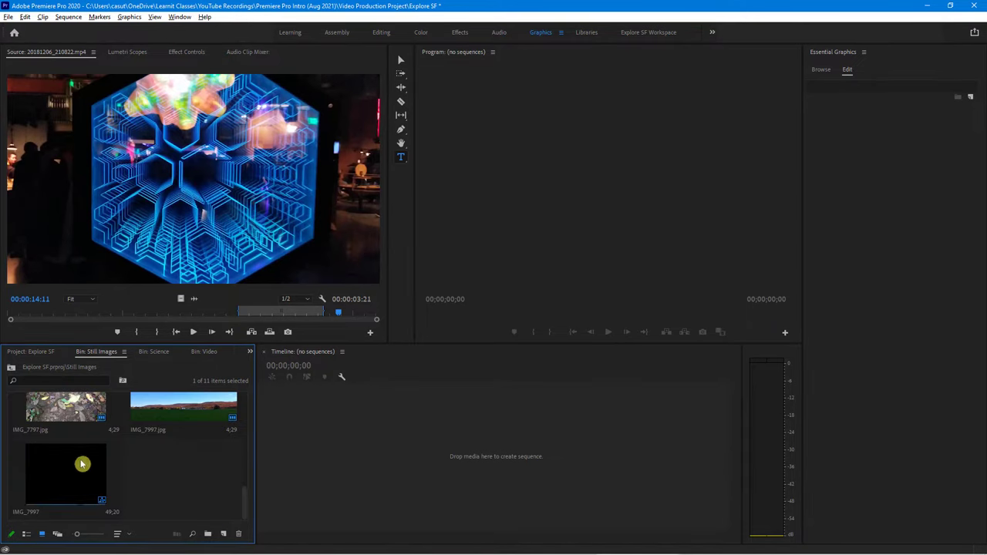
key(ctrl+a)
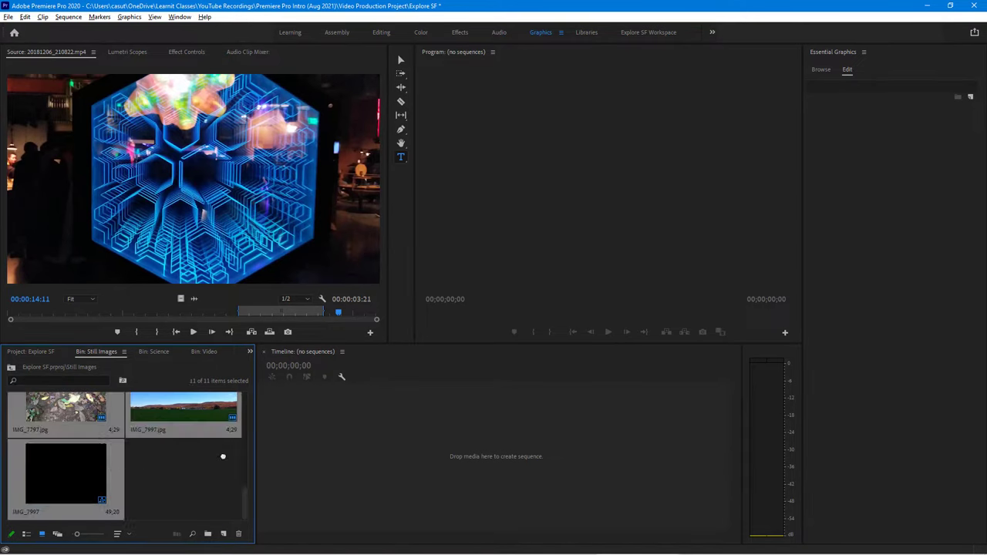
drag(223, 456, 363, 429)
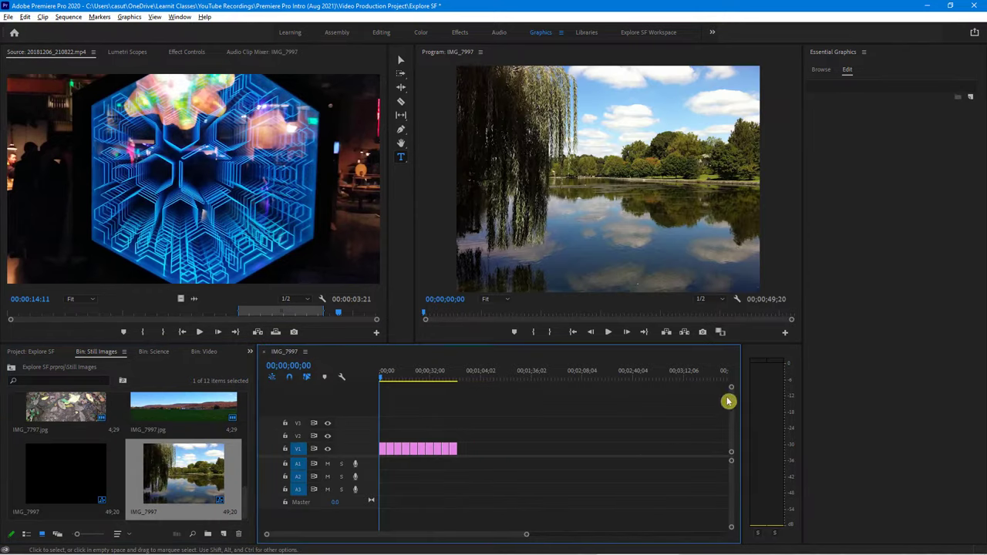
Step: Fit the whole stills sequence in a taller timeline view and play it from the start into the third image
mouse_move(732, 391)
mouse_down()
mouse_move(732, 401)
mouse_move(732, 392)
mouse_up()
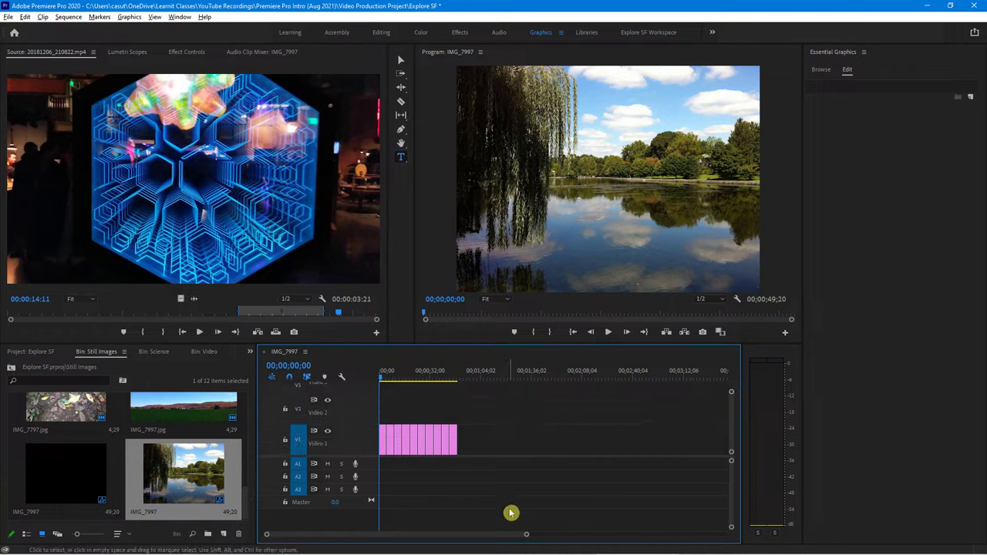
key(backslash)
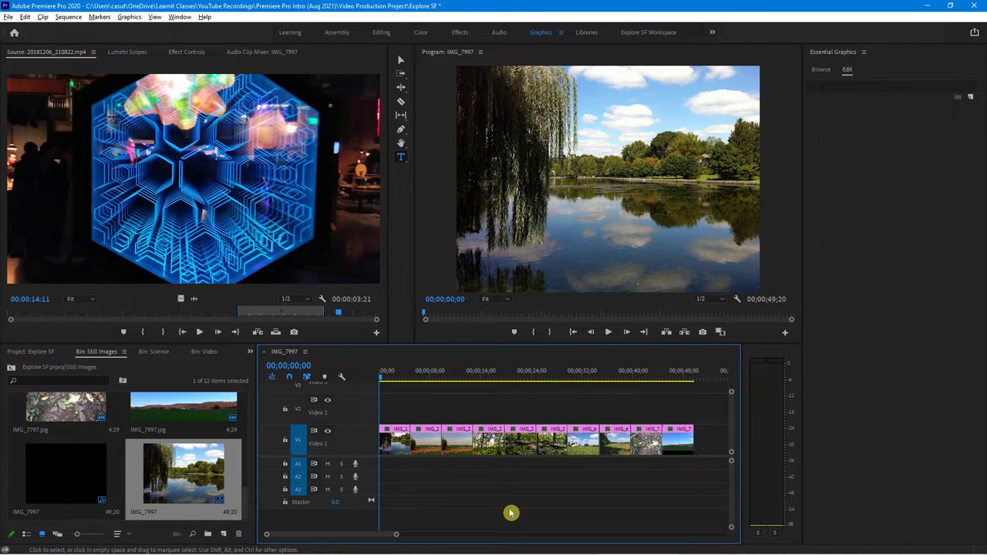
key(space)
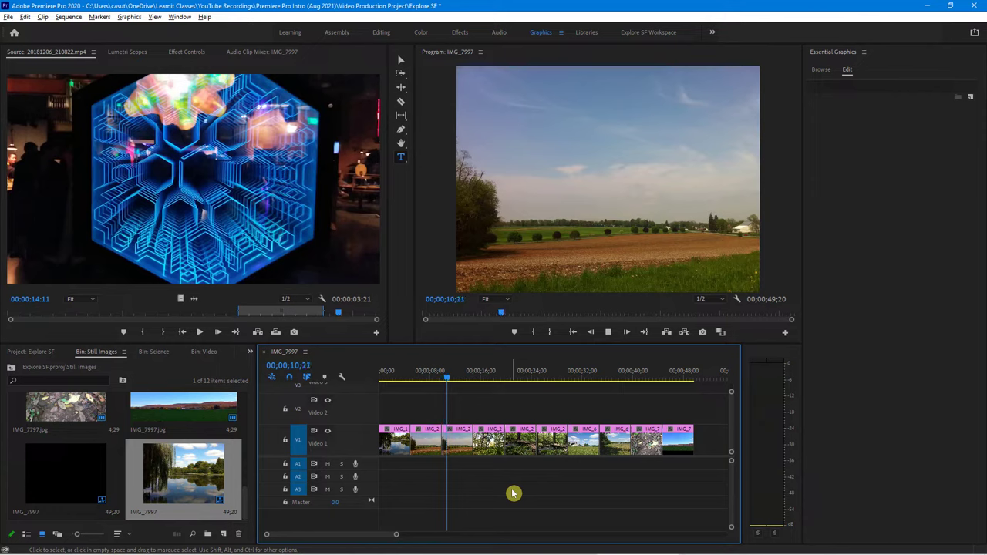
key(space)
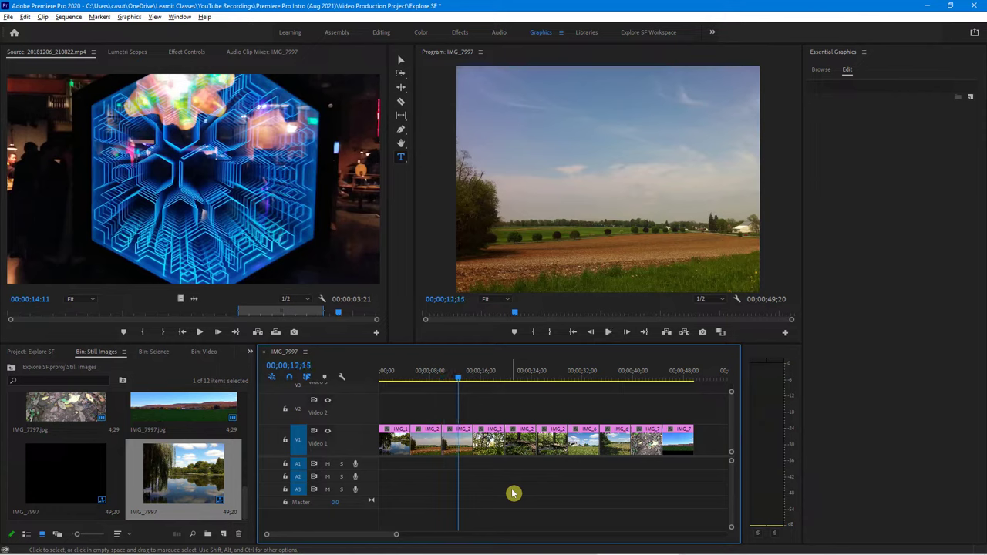
Step: Ripple delete the duplicate IMG_2077.jpg clip, the third in the sequence
click(459, 450)
key(Up)
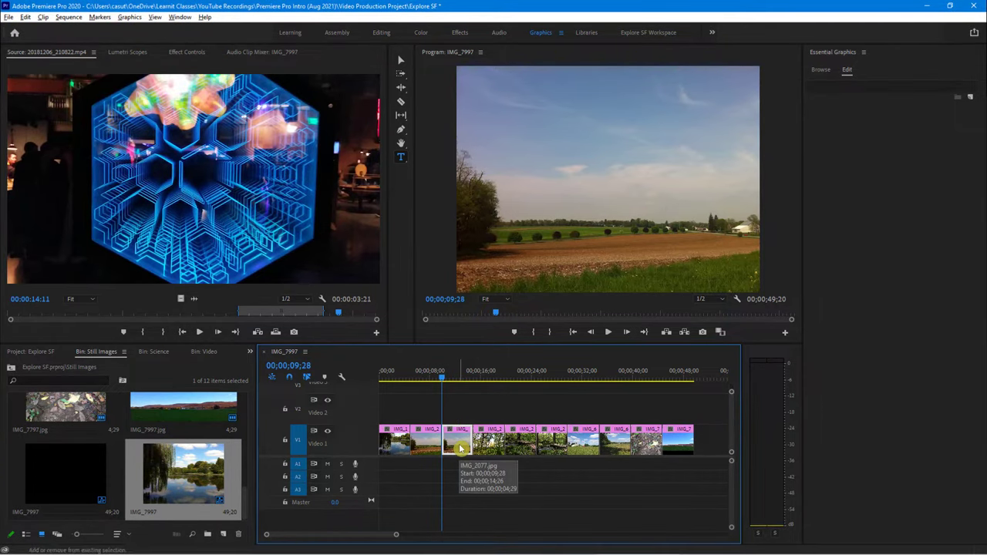
key(shift+Delete)
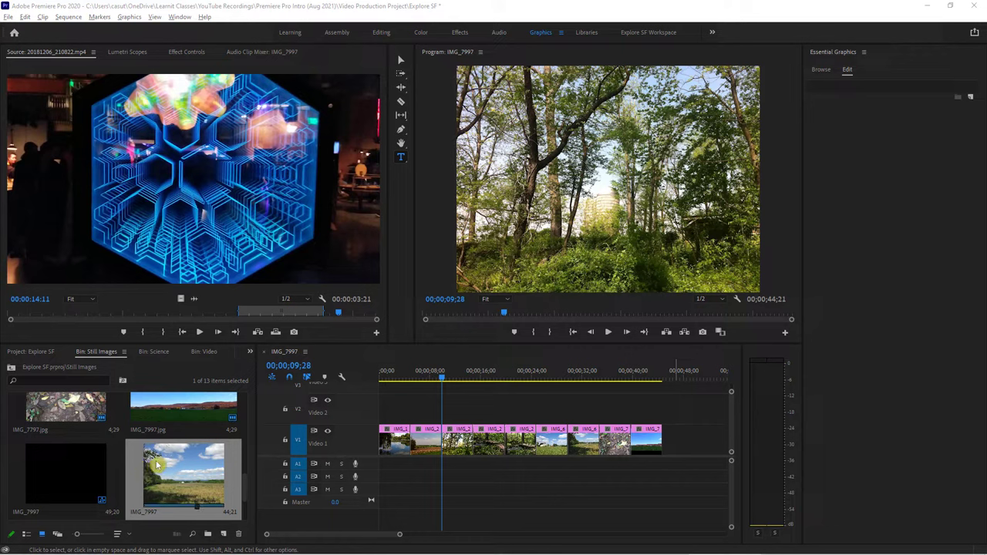
Step: Create a sequence named Sequence 02 with the DV-NTSC Widescreen 48kHz preset and keep it active after checking the IMG_7997 sequence
click(223, 540)
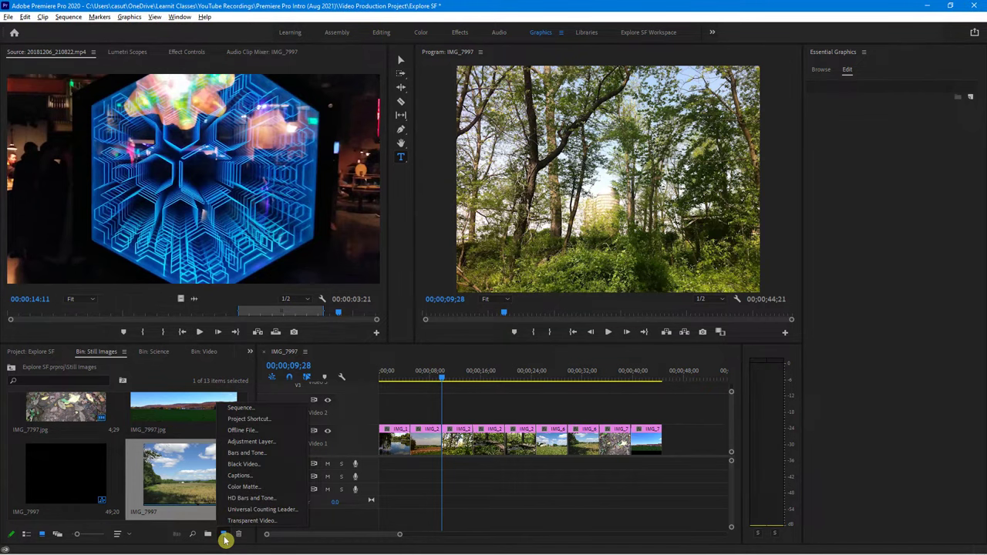
click(239, 409)
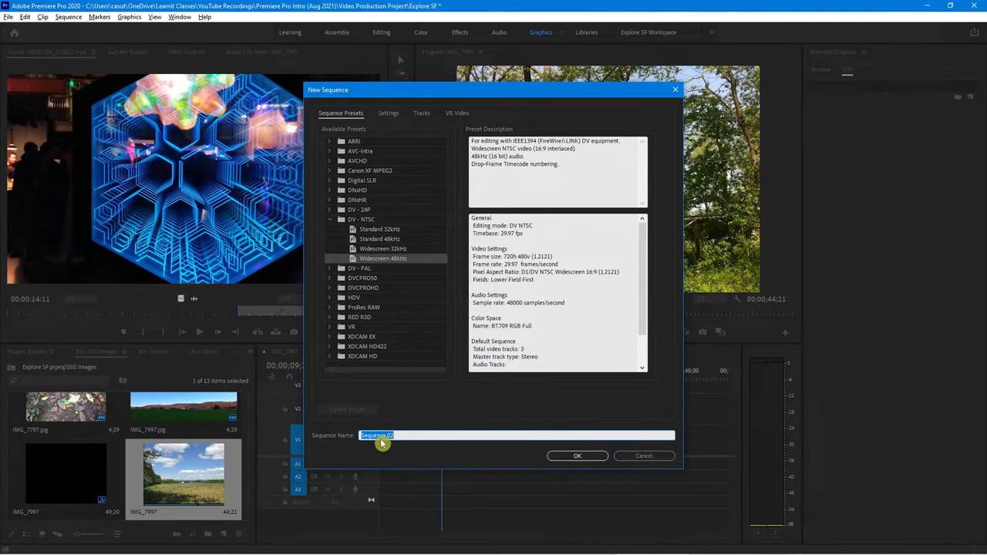
click(576, 456)
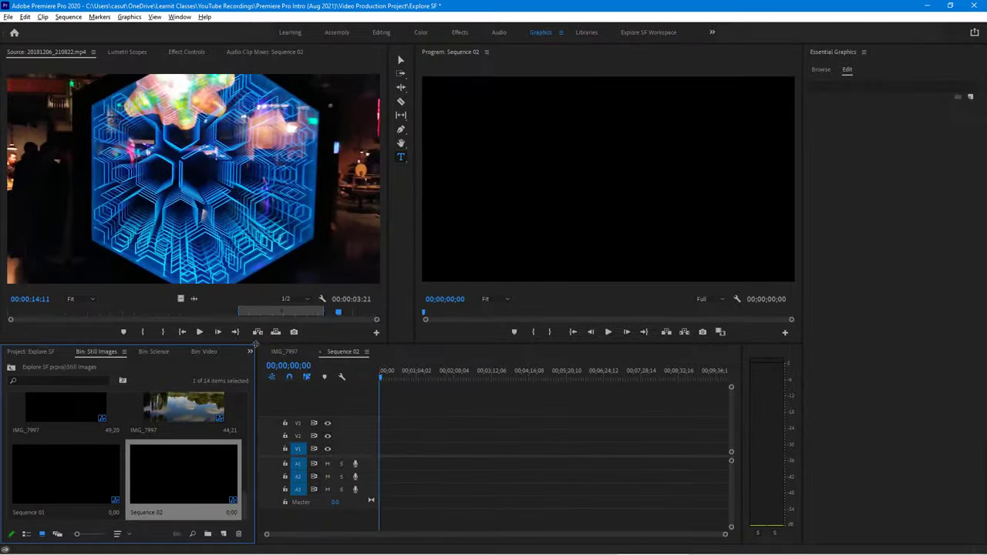
click(256, 352)
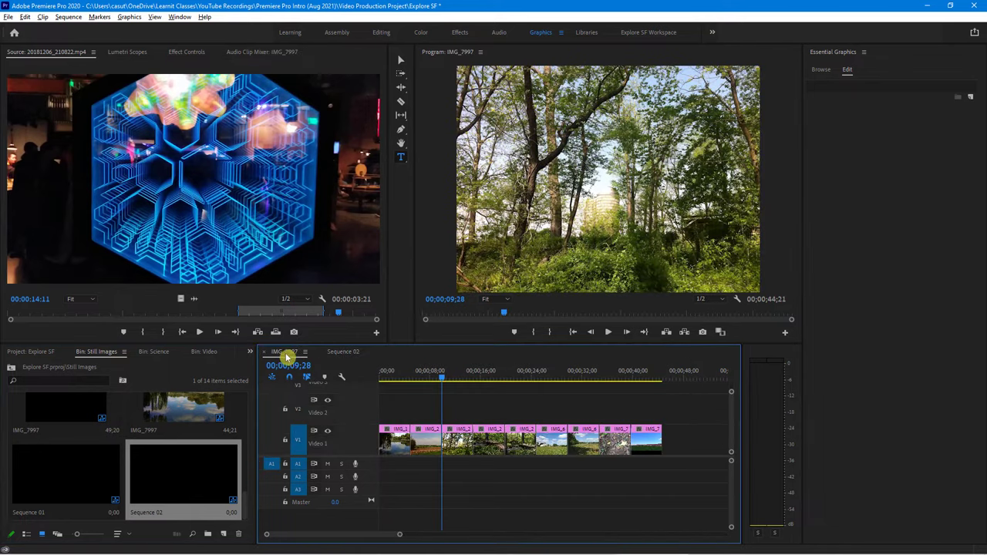
click(341, 353)
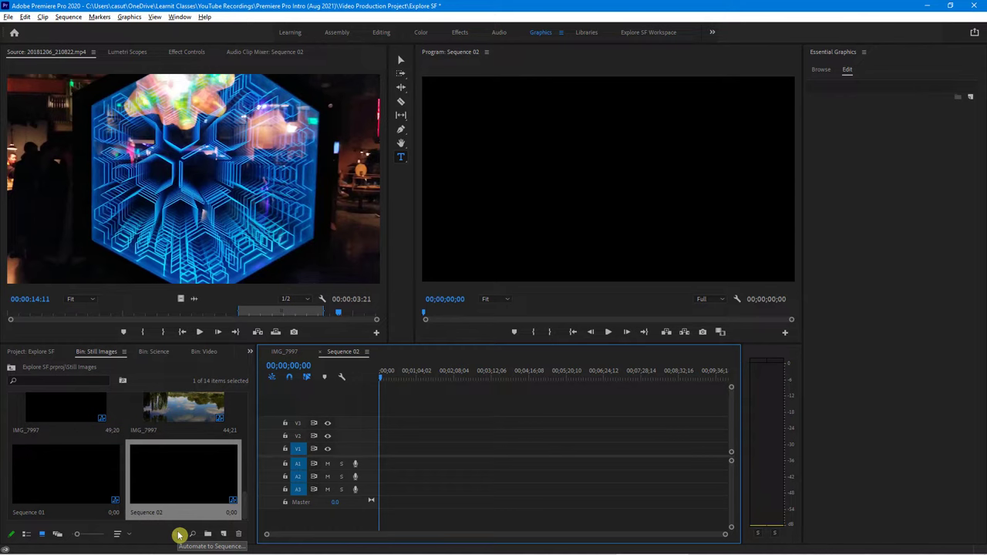
Step: List the bin's items sorted by name and select the stills IMG_1342.jpg through IMG_7797.jpg, leaving out one duplicate IMG_2077.jpg
click(25, 533)
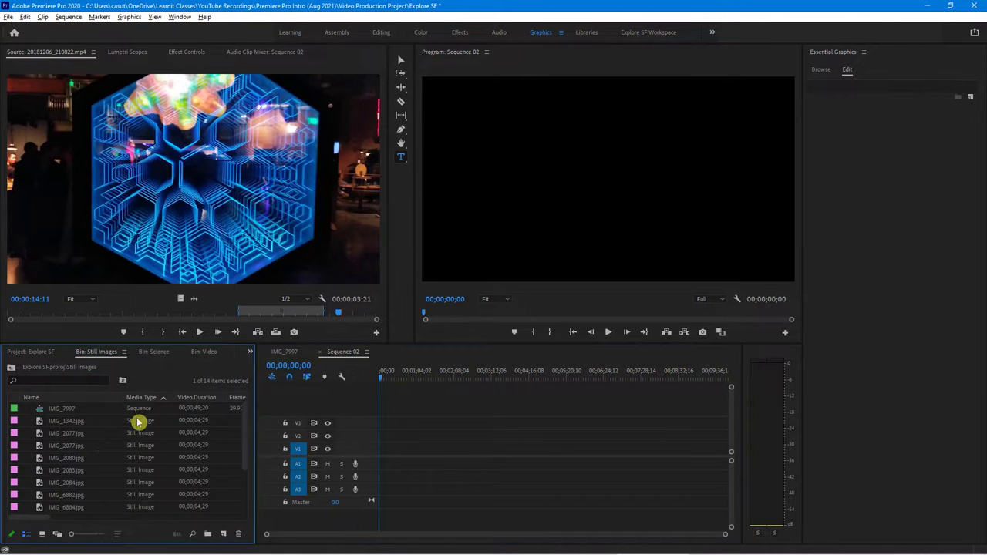
click(85, 422)
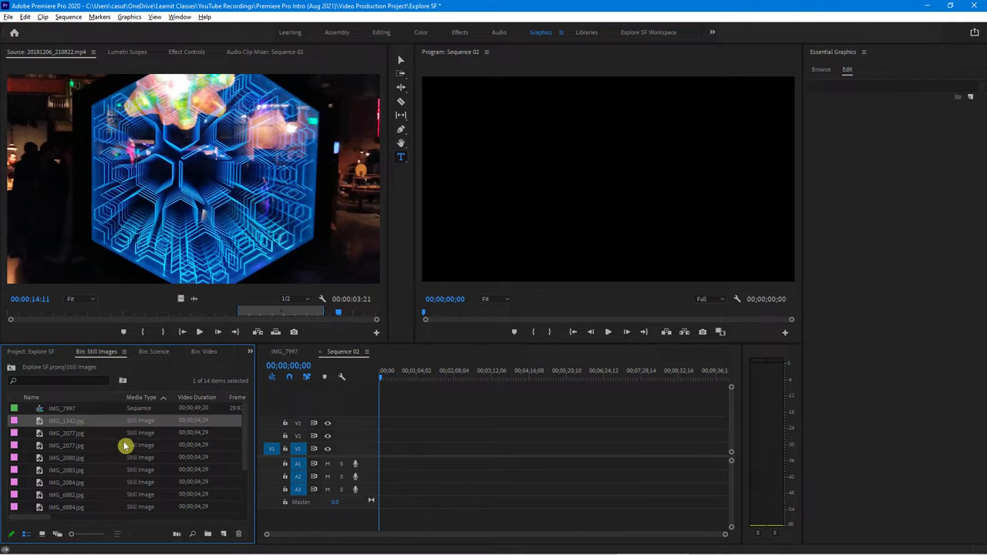
click(82, 397)
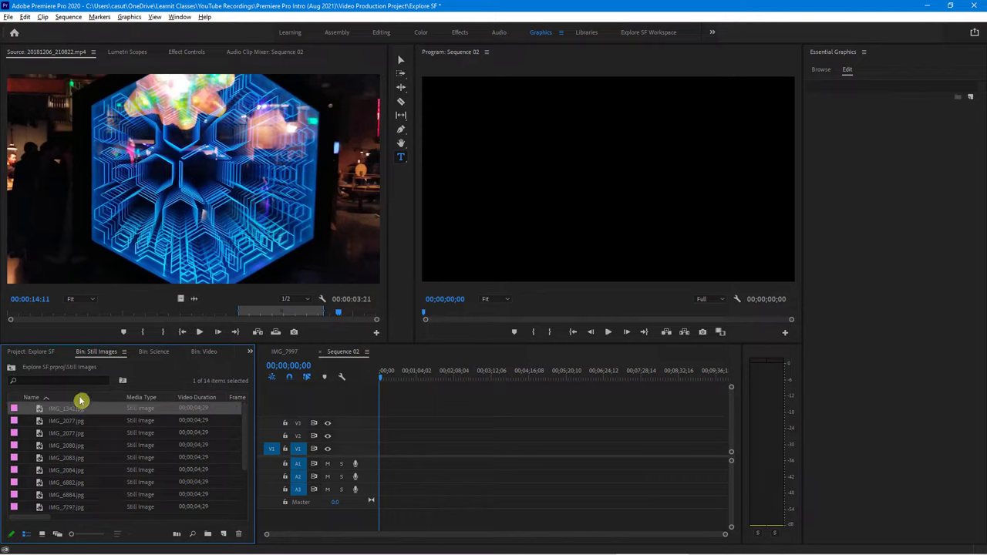
scroll(95, 435, down, 1)
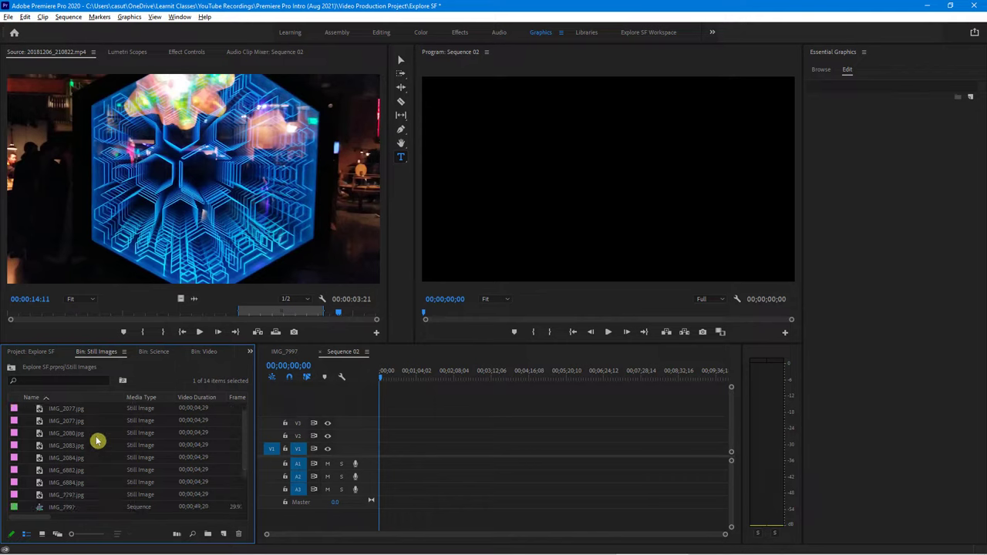
drag(73, 499, 103, 444)
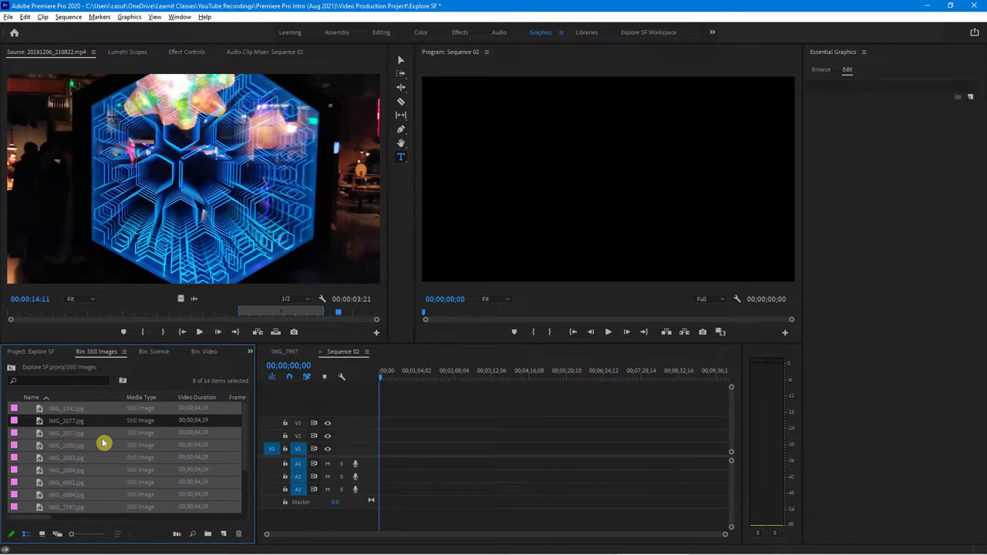
Step: Automate the selected stills to Sequence 02 in Sort Order, sequentially, as an Overwrite Edit with 30 frames overlap and default transitions
click(179, 535)
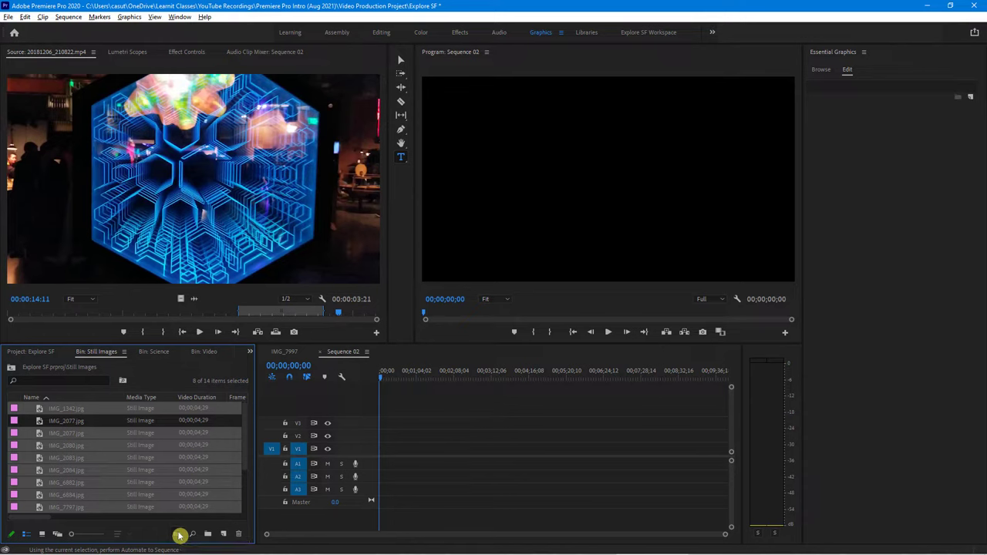
drag(501, 145, 424, 66)
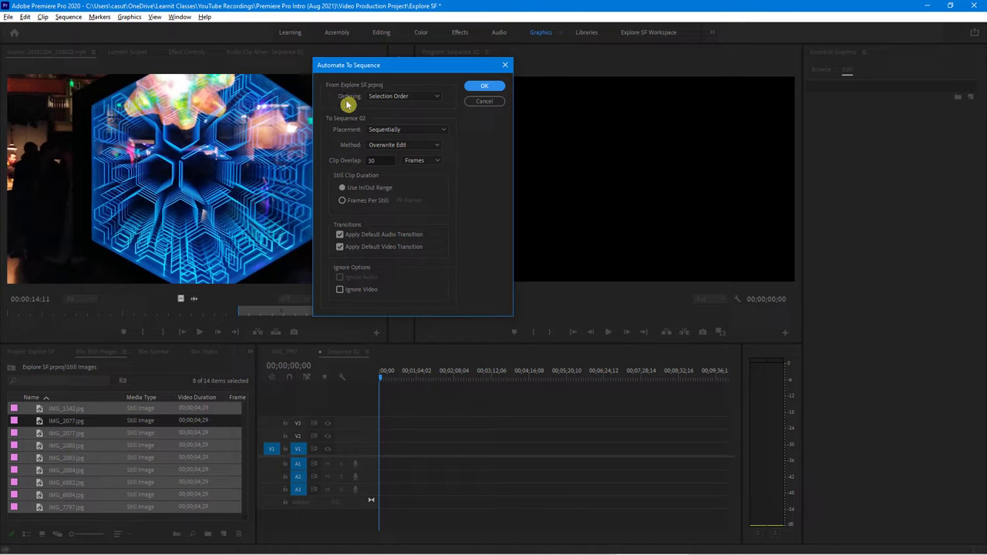
click(404, 98)
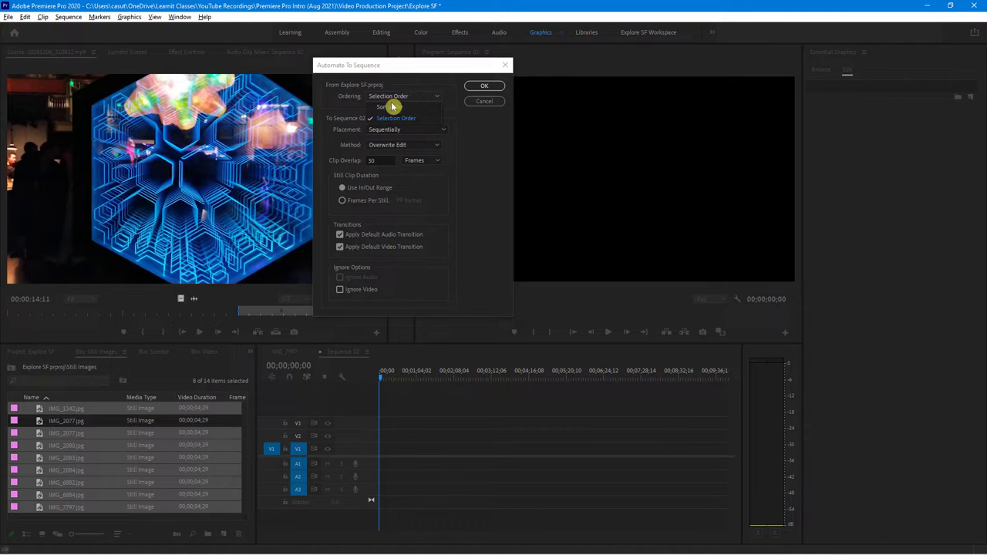
click(390, 107)
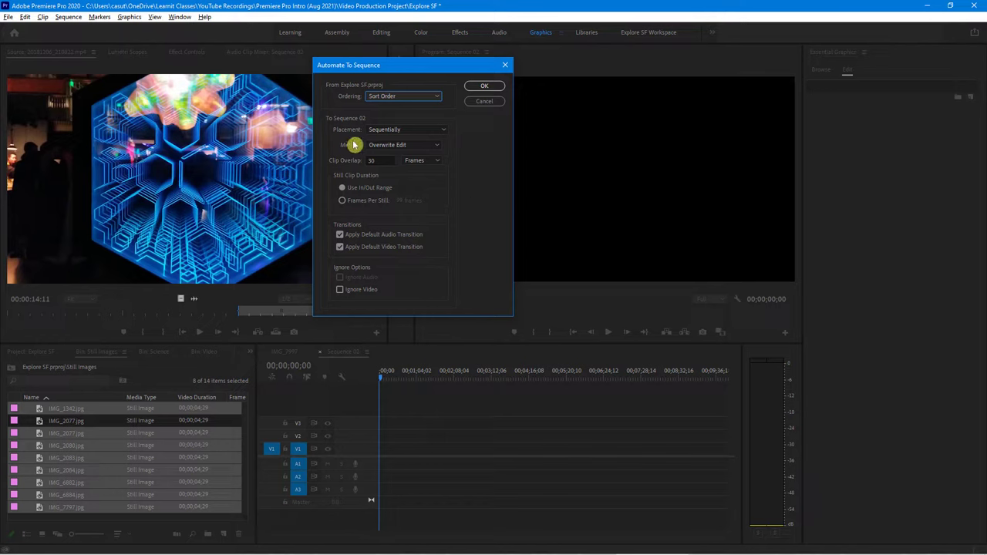
click(419, 128)
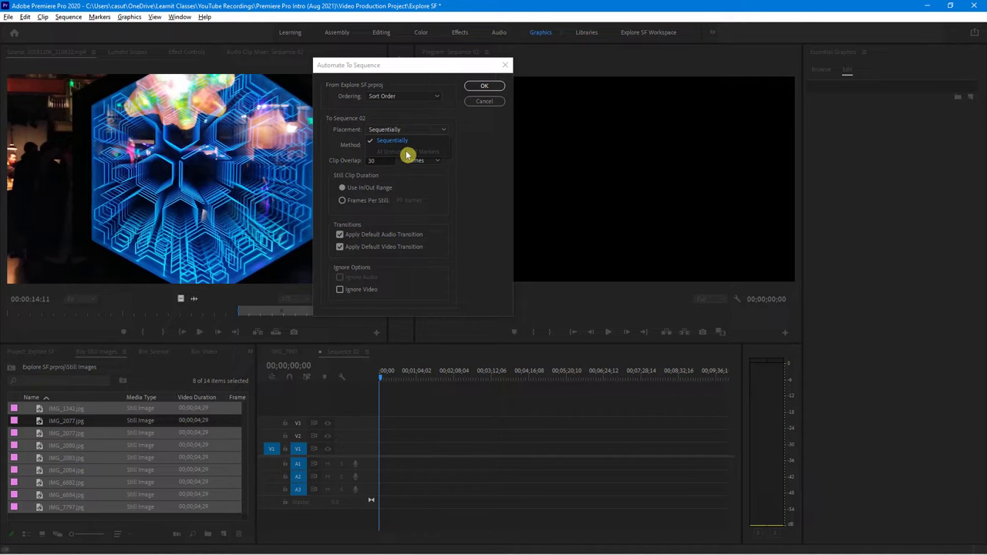
click(476, 162)
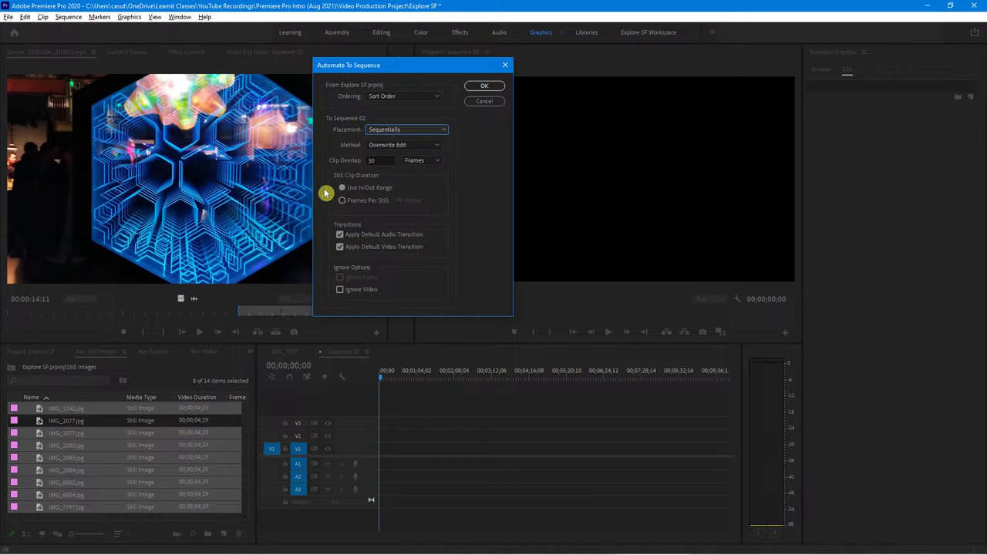
click(430, 147)
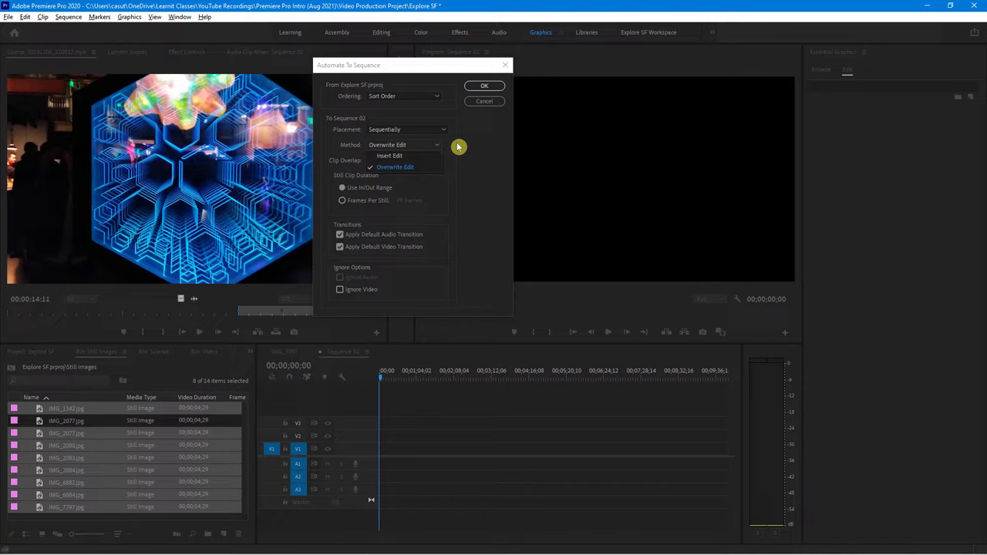
click(458, 146)
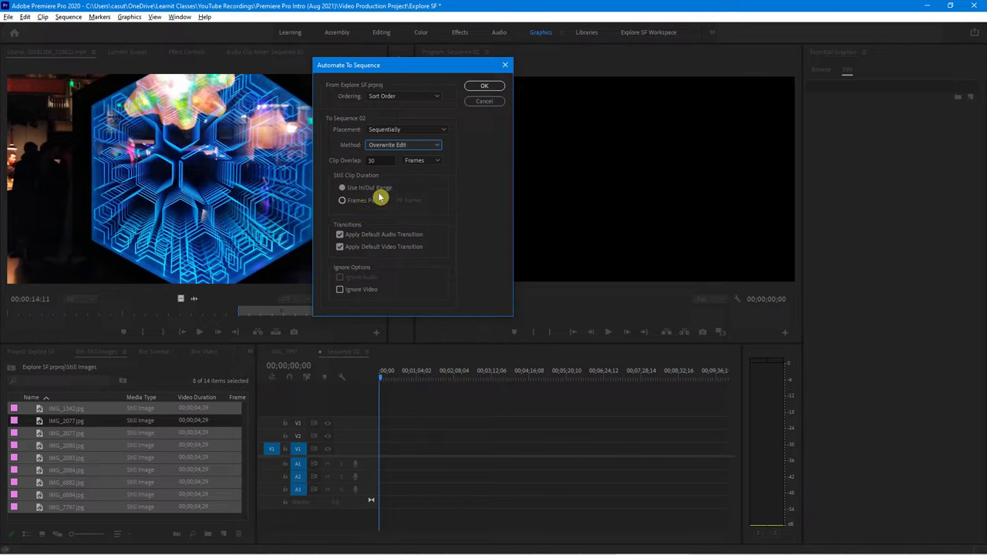
click(343, 245)
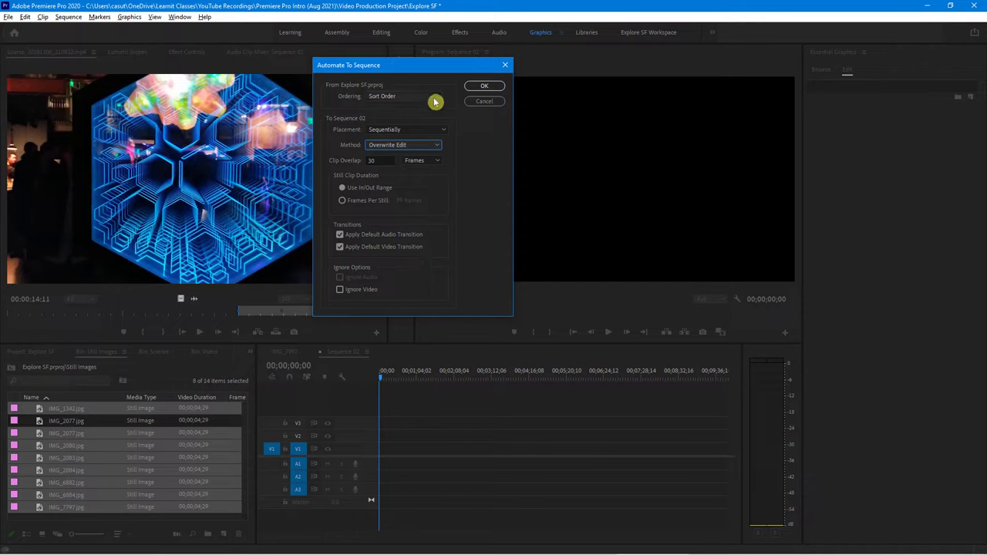
click(484, 91)
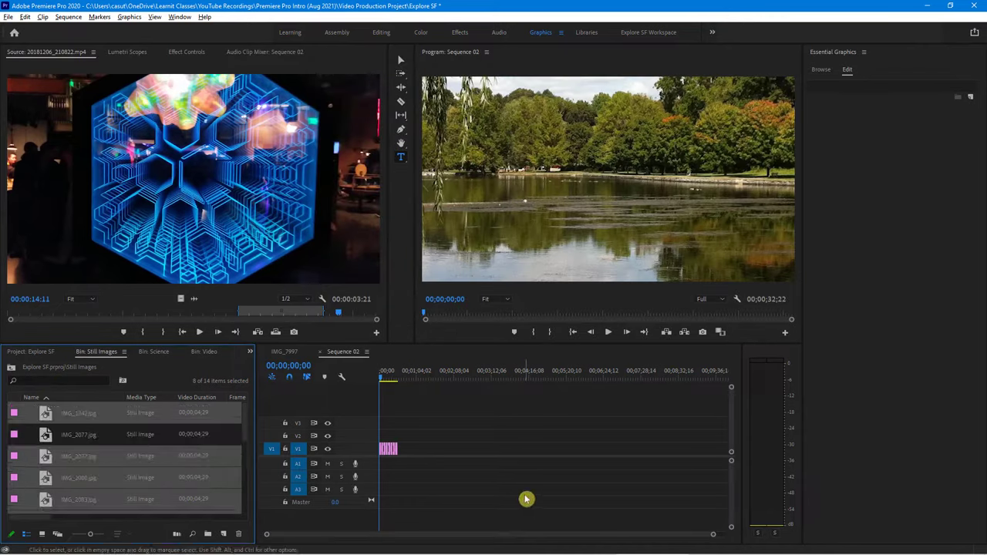
Step: Enlarge the timeline view of Sequence 02 and play it from the start to about 00;00;23;24
click(518, 471)
key(equal)
key(equal)
key(equal)
key(equal)
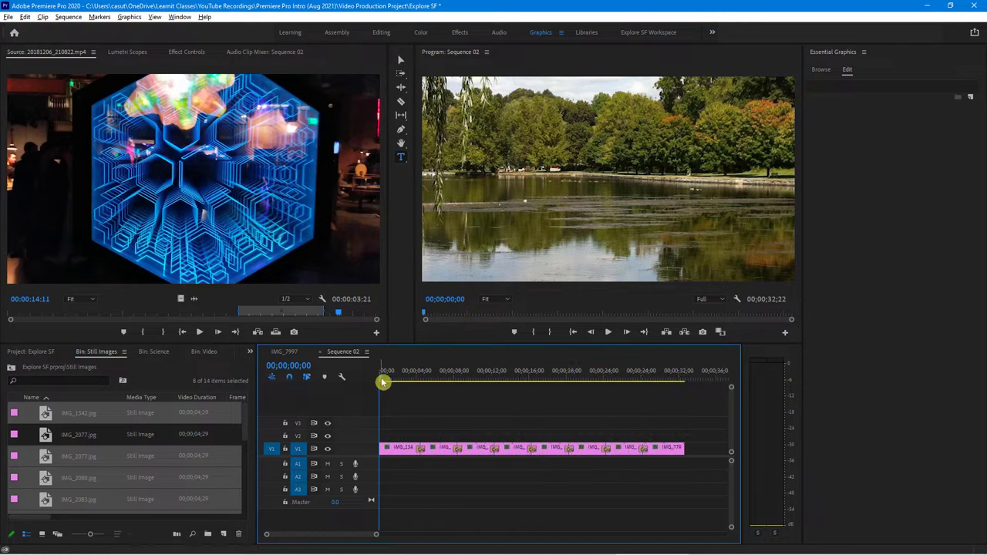
key(space)
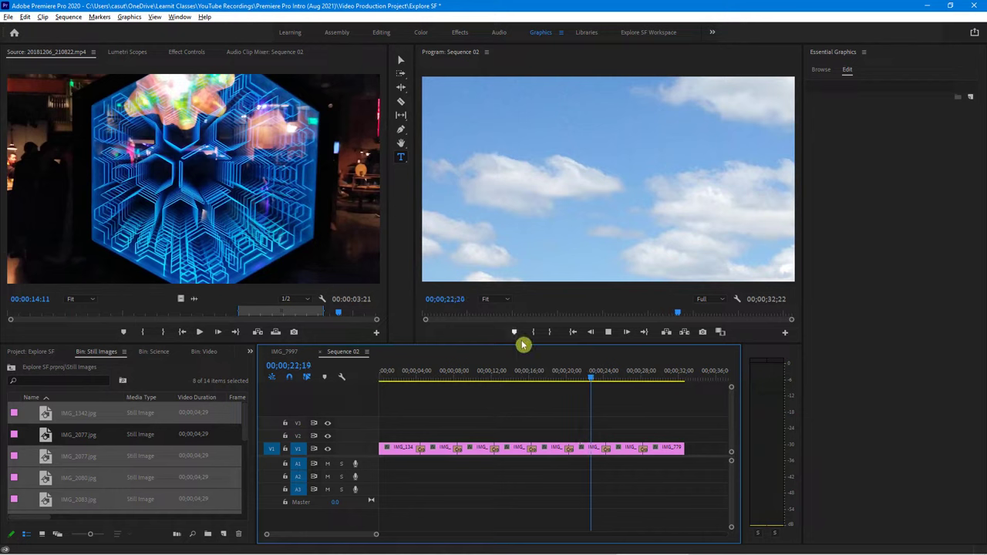
key(space)
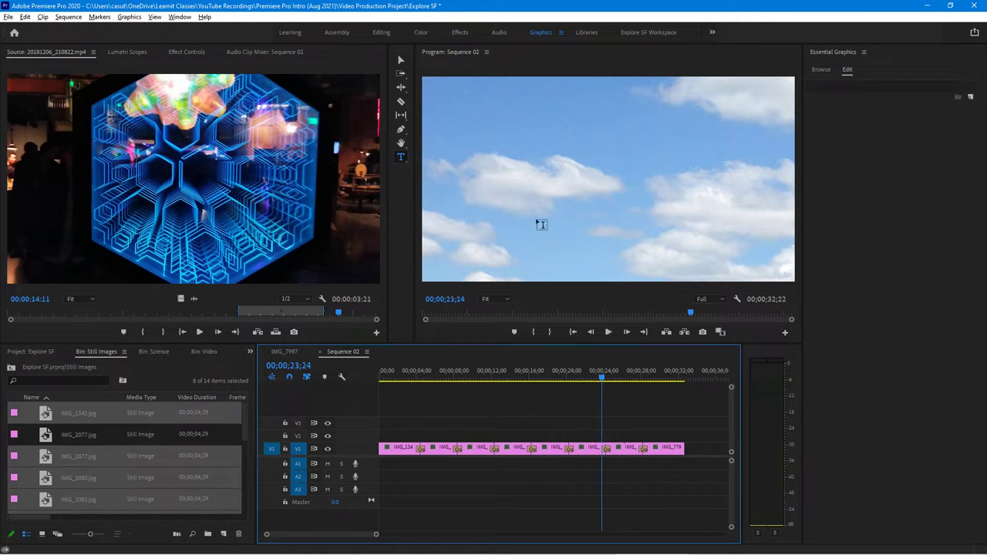
Step: Activate the Selection tool and compare how the images fill the frame in the IMG_7997 sequence and Sequence 02
click(401, 60)
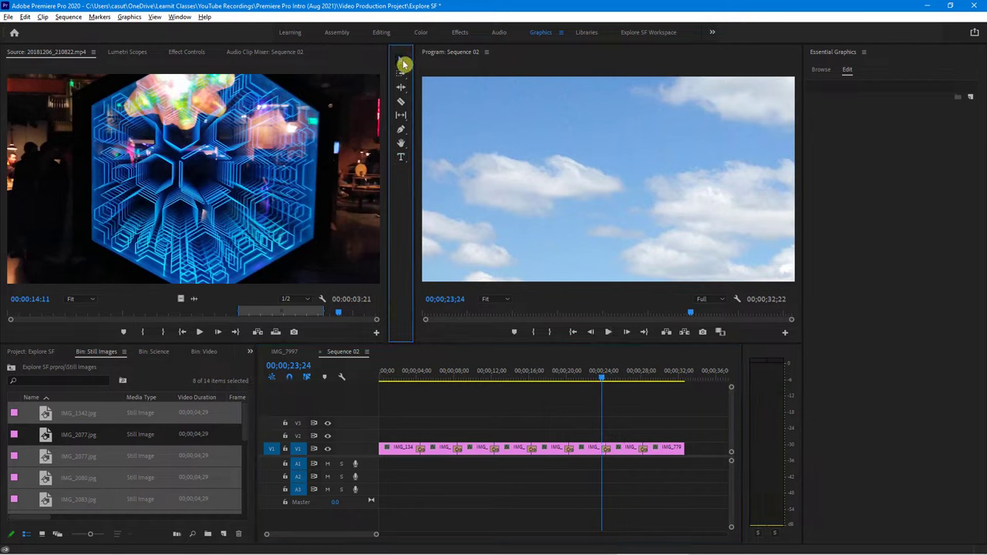
click(291, 353)
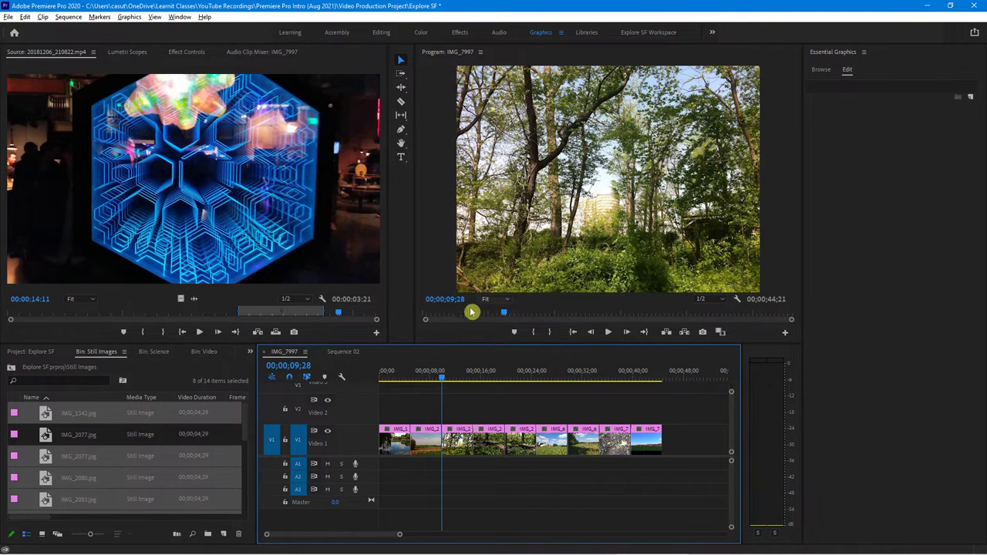
click(343, 354)
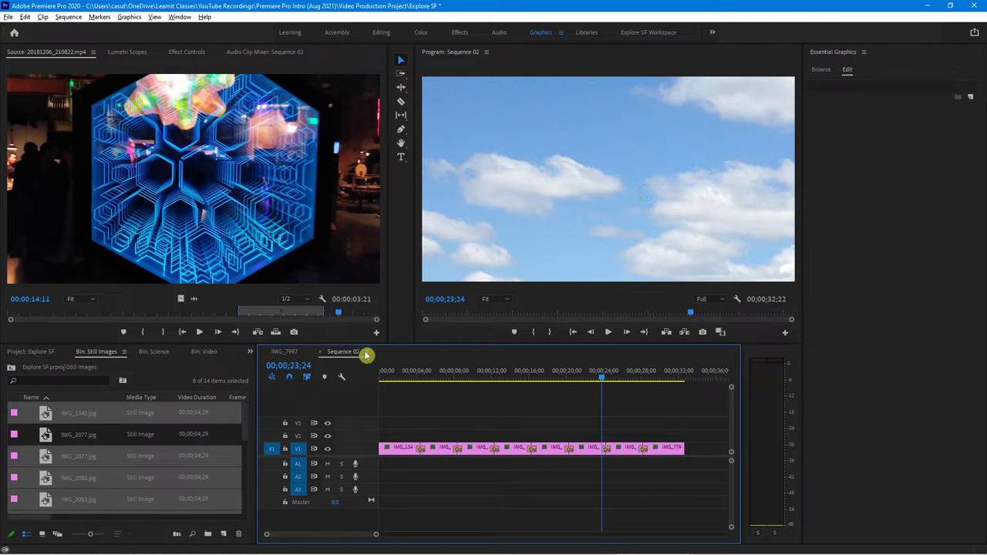
click(284, 352)
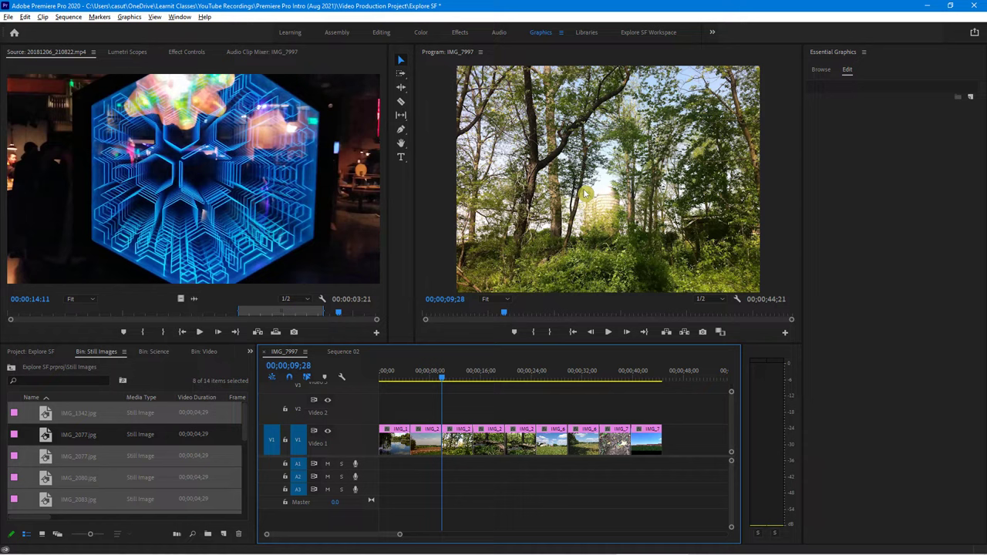
Step: View the IMG_7997 sequence's third image at 10%, scale it up beyond the frame and shift it slightly upward
click(401, 61)
click(559, 153)
click(559, 154)
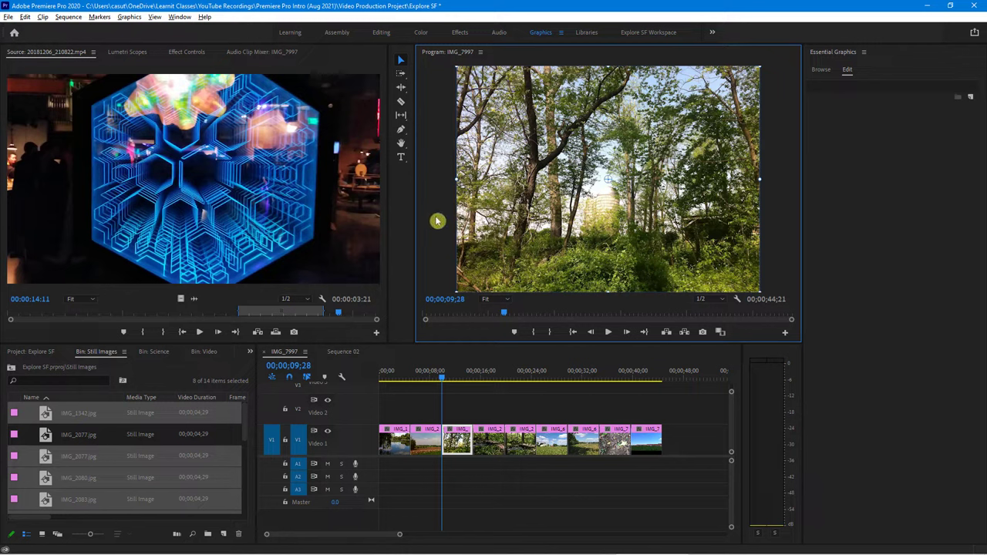
click(494, 299)
click(498, 322)
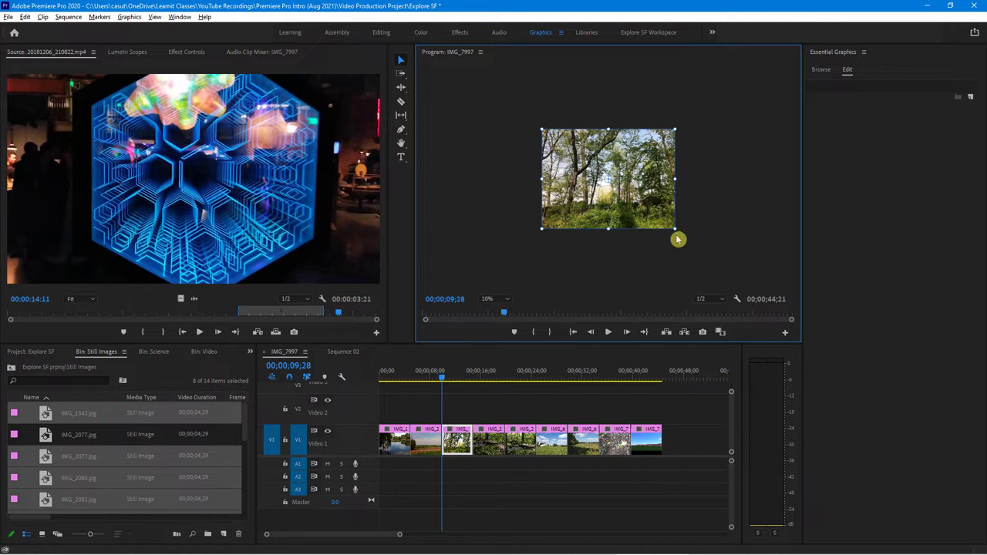
drag(677, 231, 715, 256)
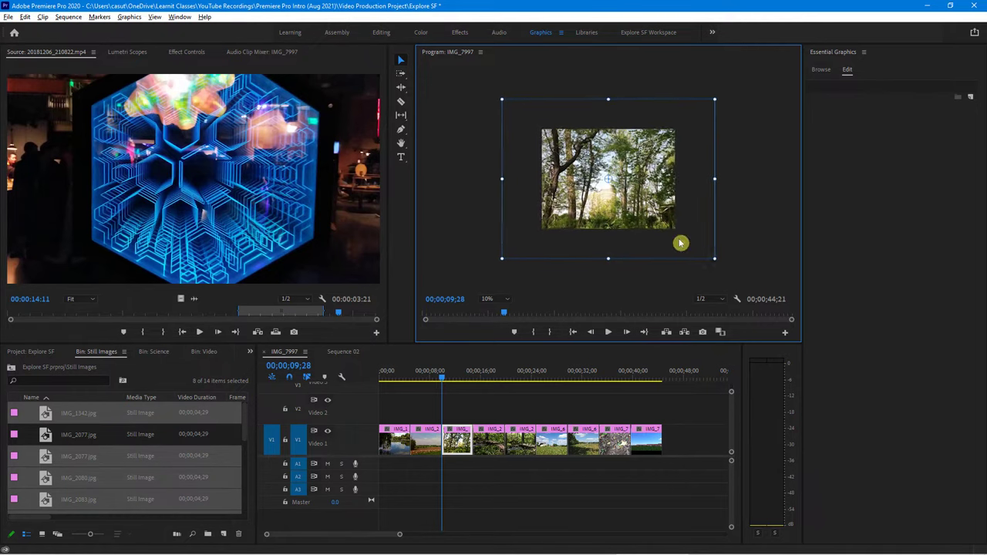
drag(651, 207, 652, 198)
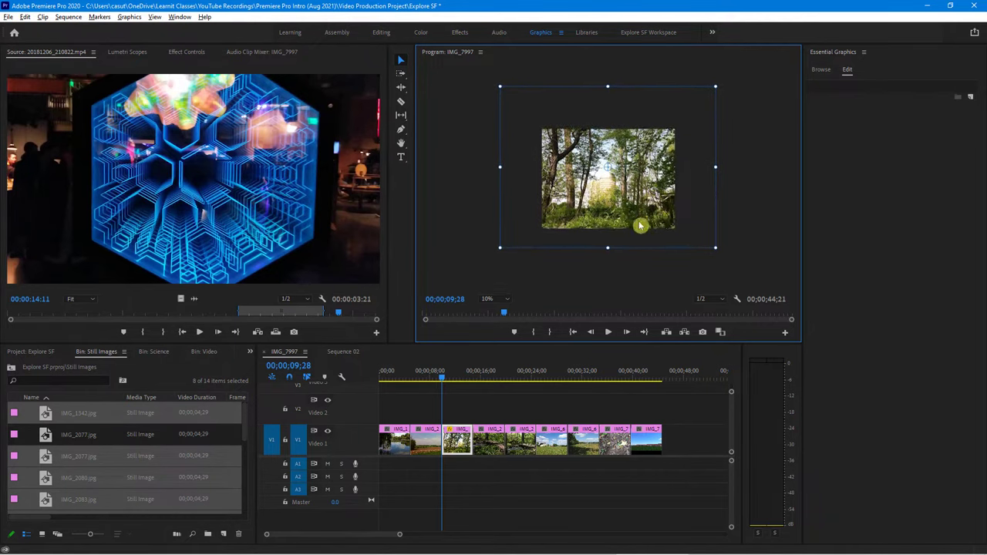
Step: Scale the second image in the IMG_7997 sequence up beyond the frame and reposition it up and to the right
drag(446, 377, 431, 392)
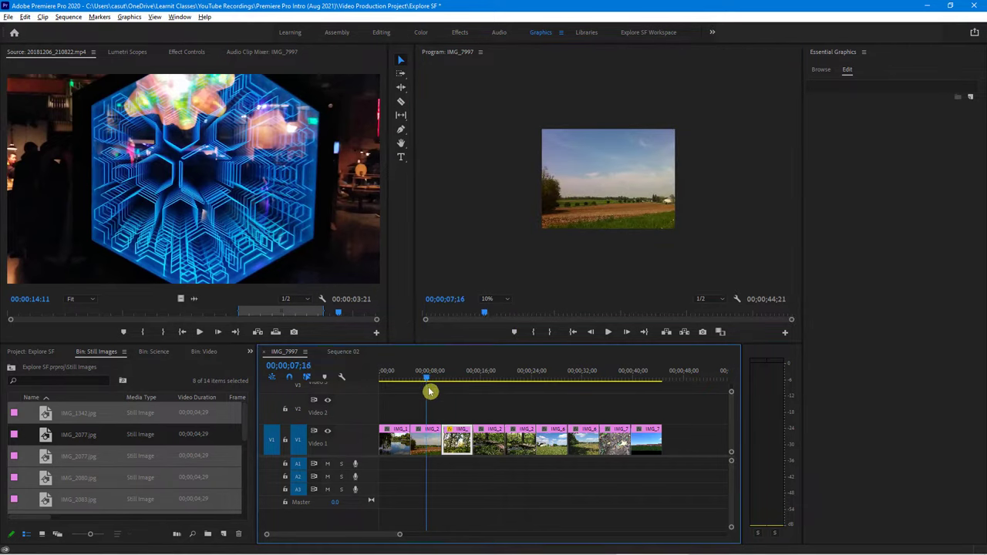
click(434, 449)
click(578, 183)
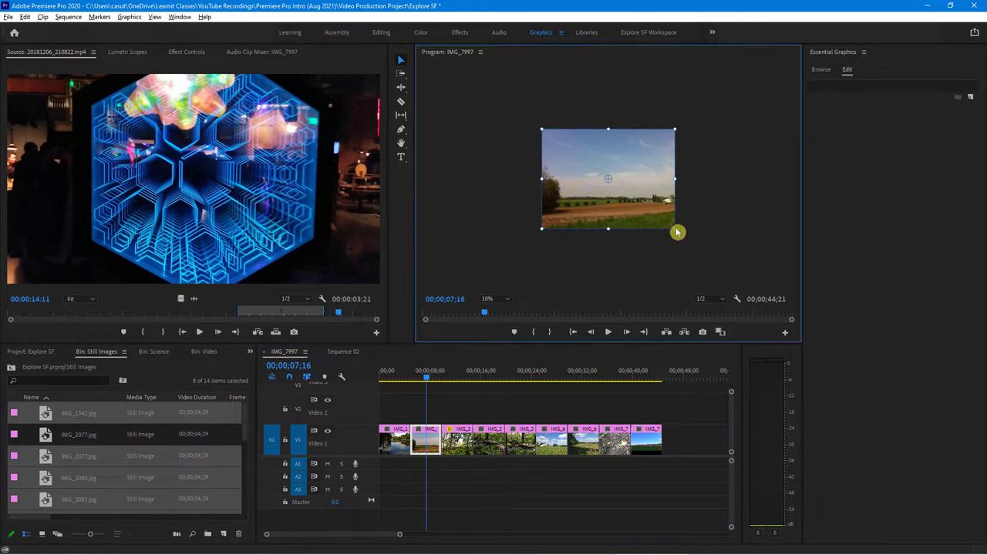
drag(676, 230, 671, 179)
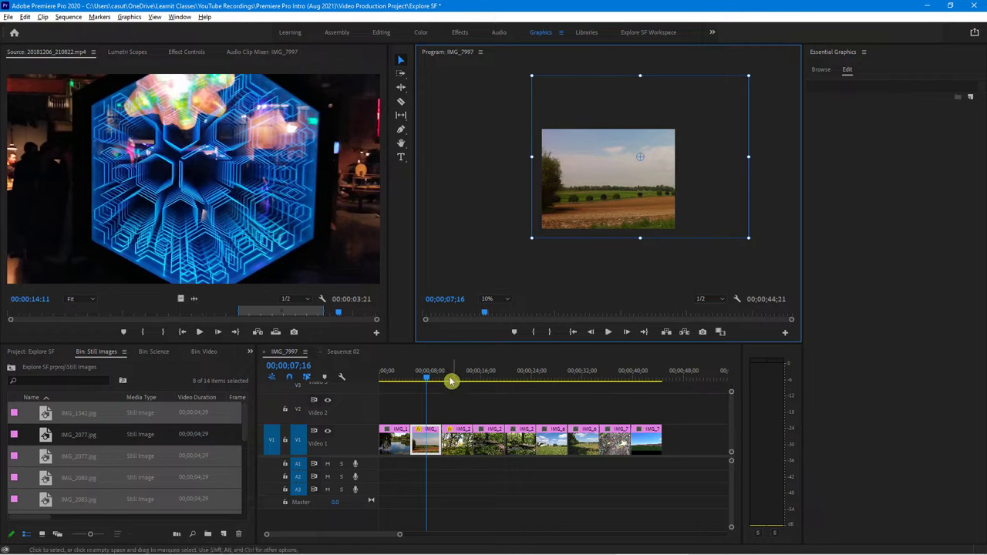
Step: Extend the end of the last clip, IMG_7997.jpg, so the sequence lasts about 00;00;50;09
click(476, 496)
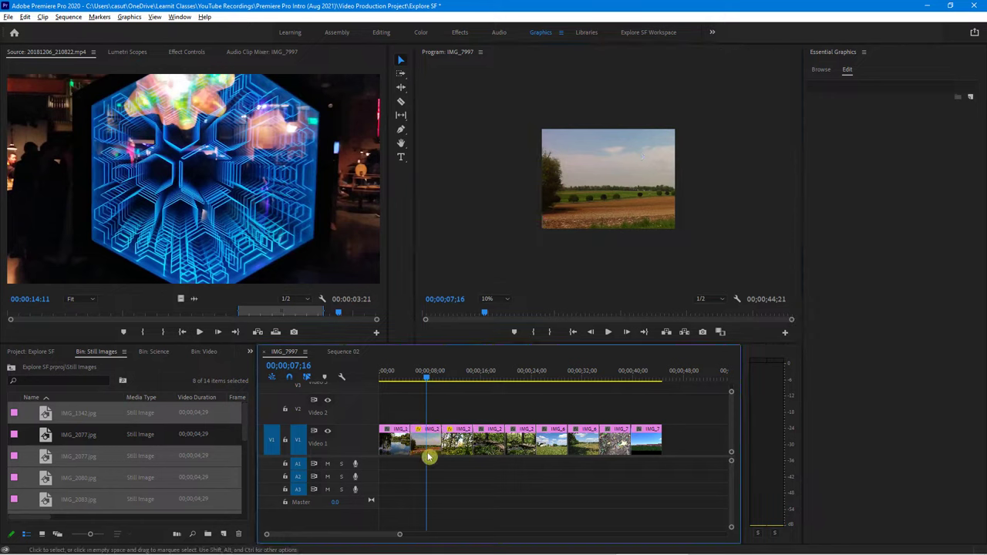
click(656, 441)
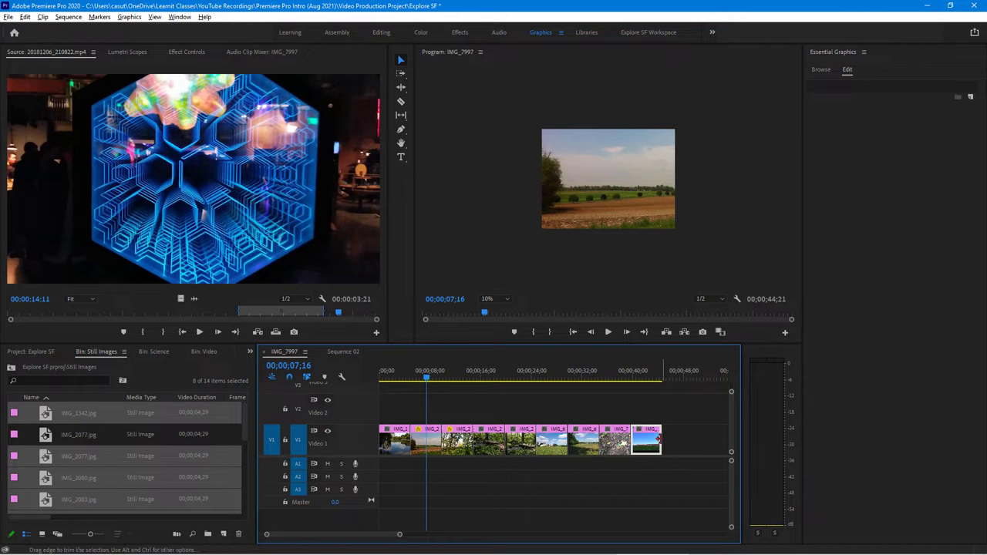
drag(658, 439, 696, 440)
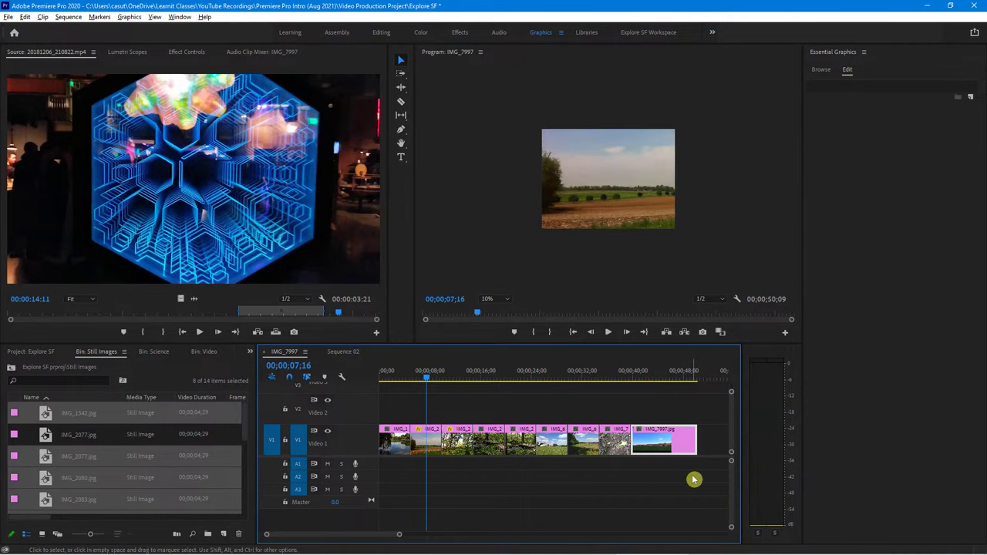
Step: Lengthen the IMG_7797.jpg clip into the start of IMG_7997.jpg, and extend the last clip to about 00;00;51;25
drag(629, 375, 614, 396)
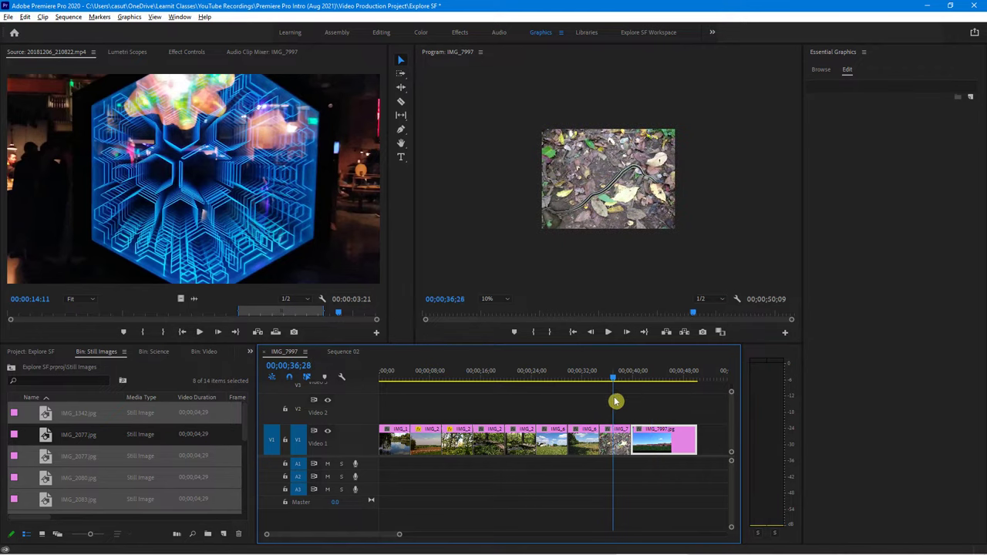
click(615, 445)
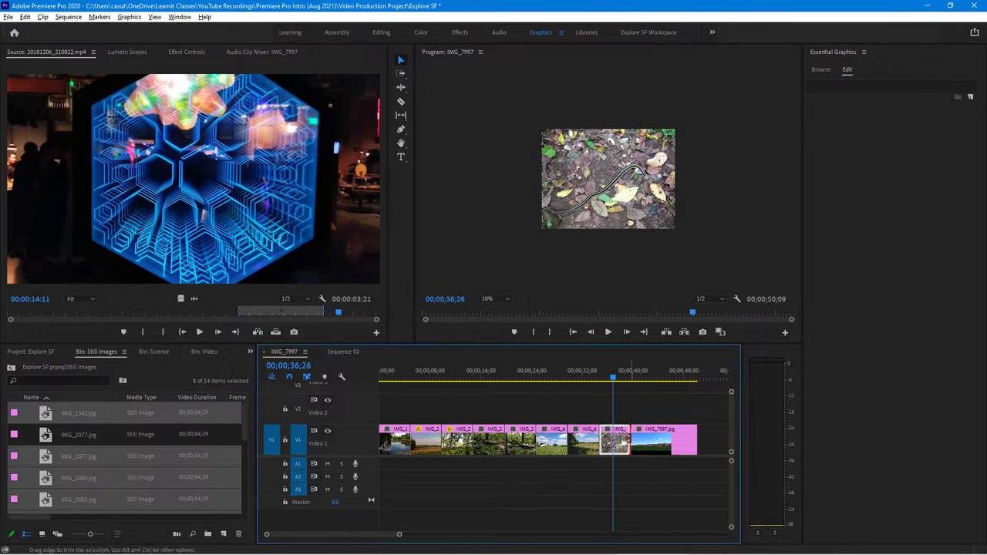
drag(631, 441, 652, 442)
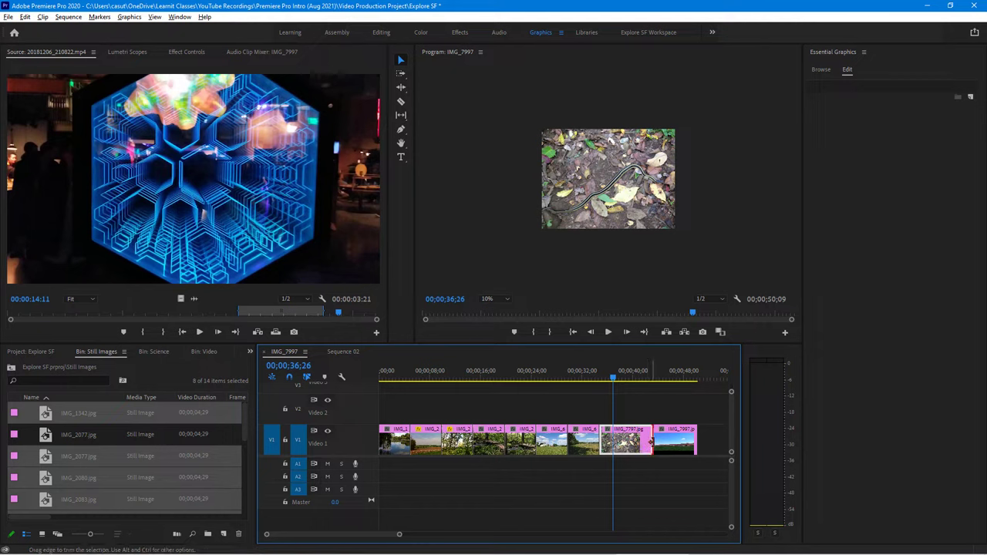
key(x)
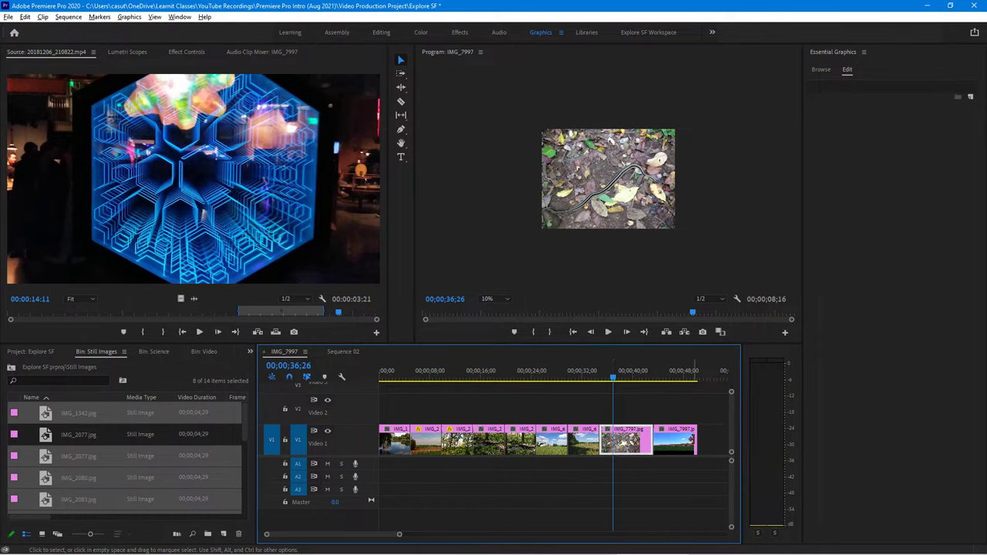
drag(696, 441, 704, 440)
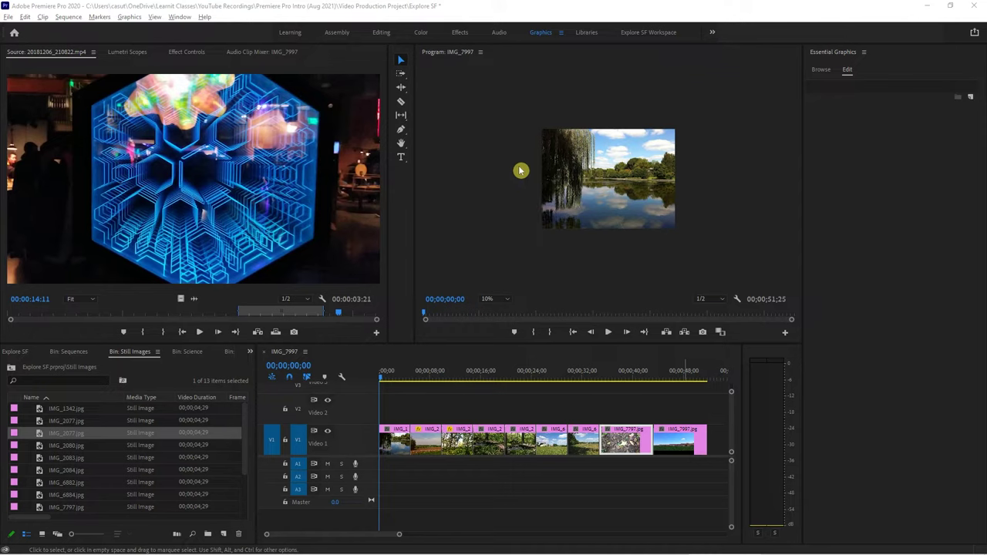
Step: Switch to the Effects workspace and expand the Page Peel, Wipe and Dissolve groups of the video transitions
click(459, 32)
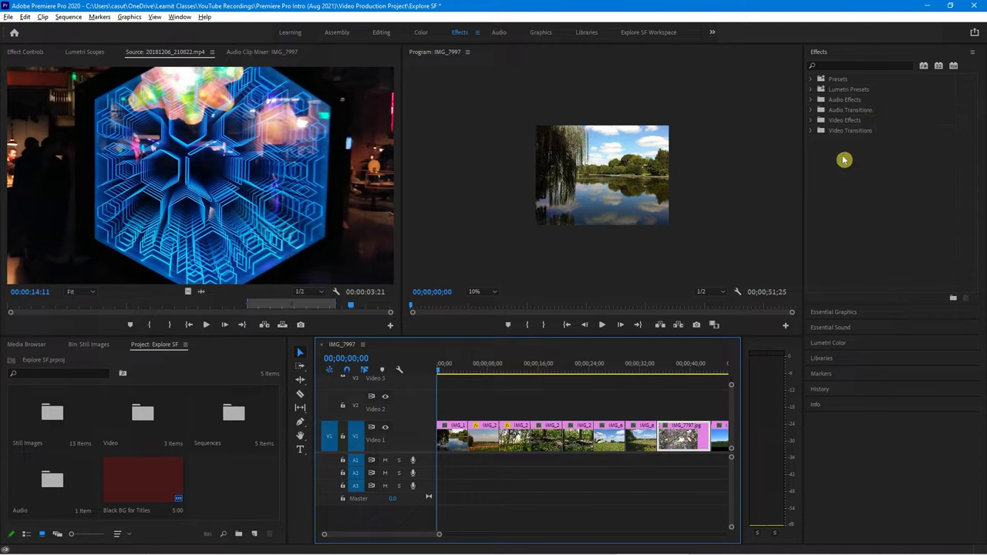
click(811, 130)
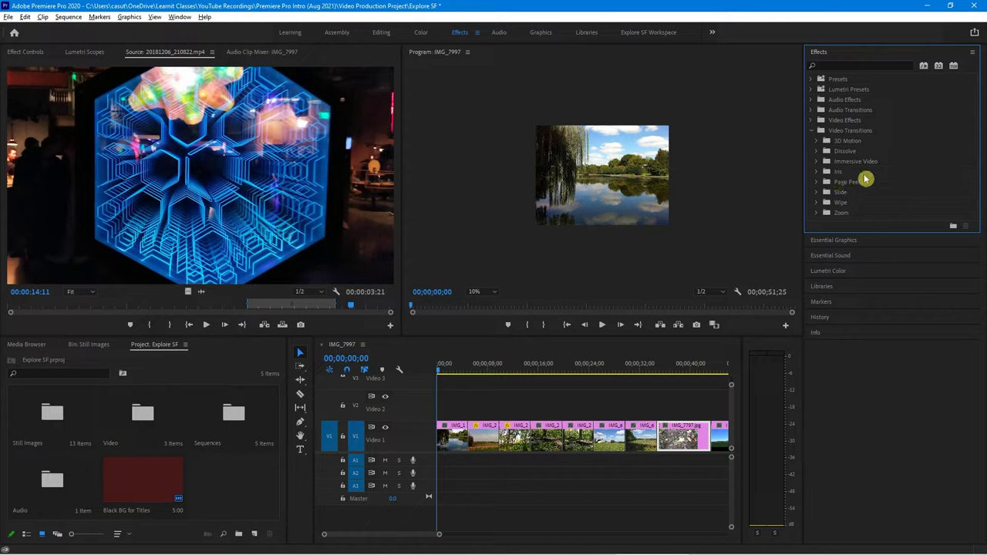
click(817, 183)
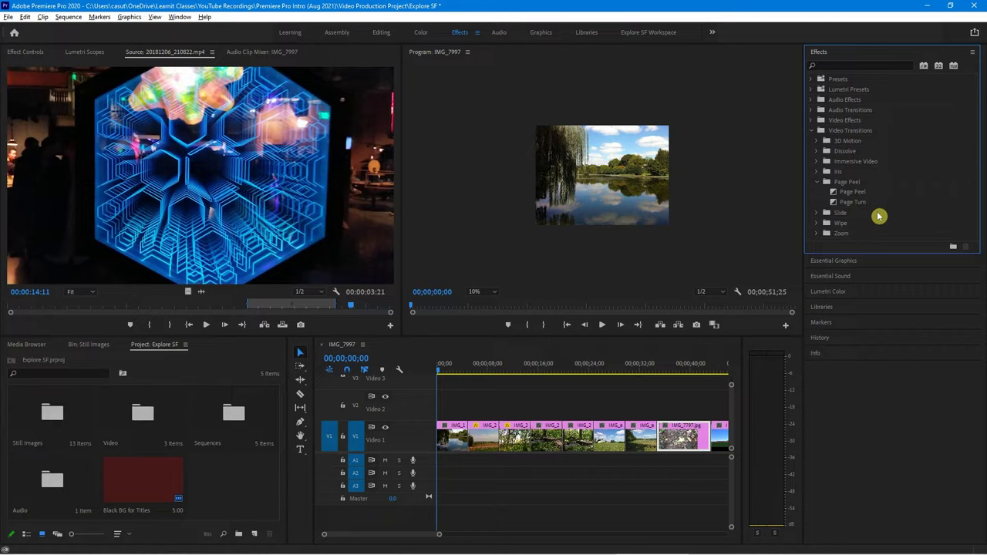
click(818, 223)
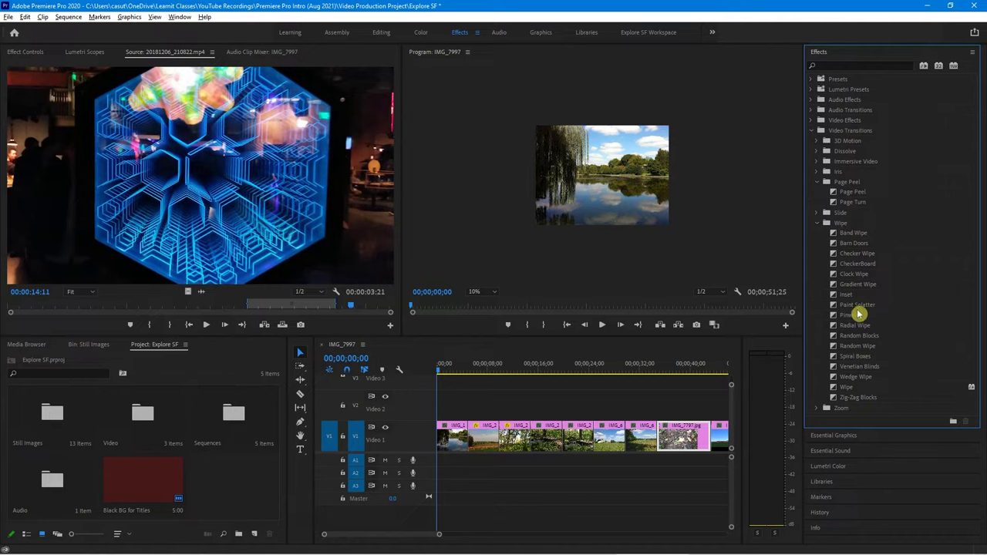
click(818, 152)
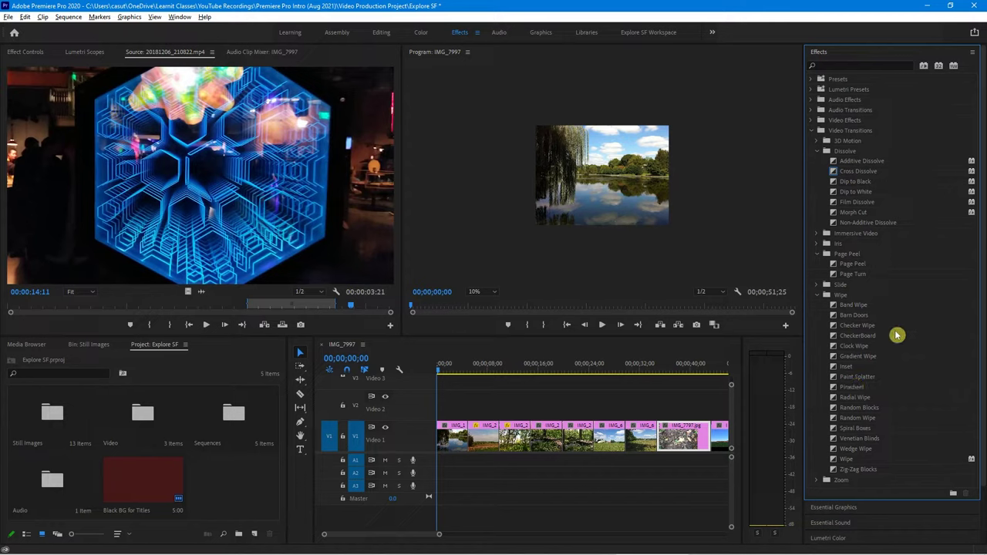
scroll(895, 385, down, 2)
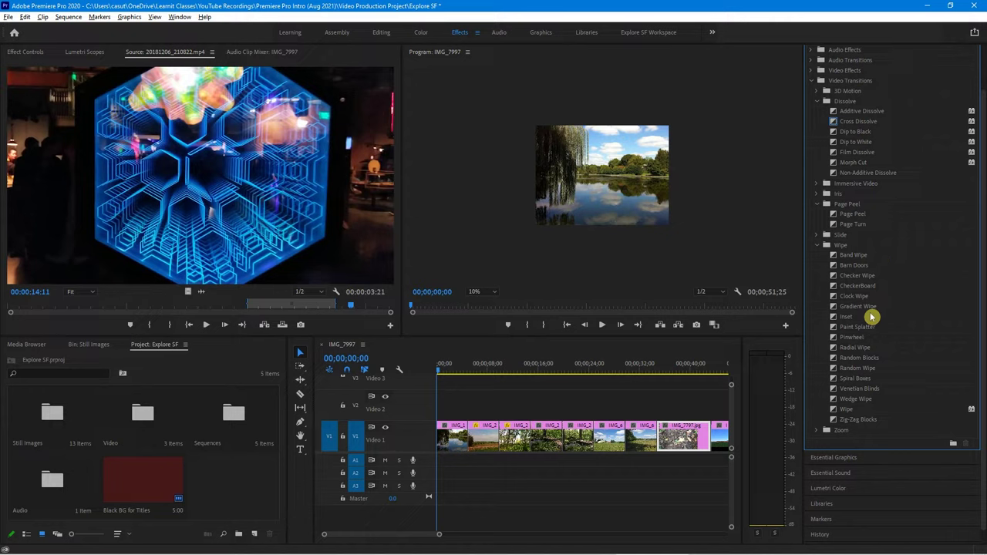
Step: Add a Band Wipe transition at the cut between the first two clips, IMG_1342.jpg and IMG_2077.jpg
click(842, 257)
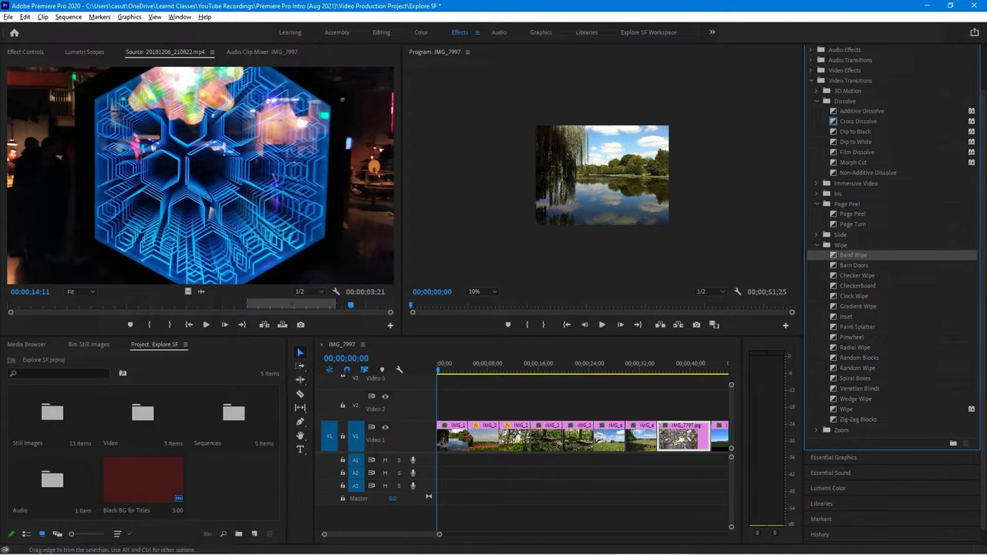
click(456, 439)
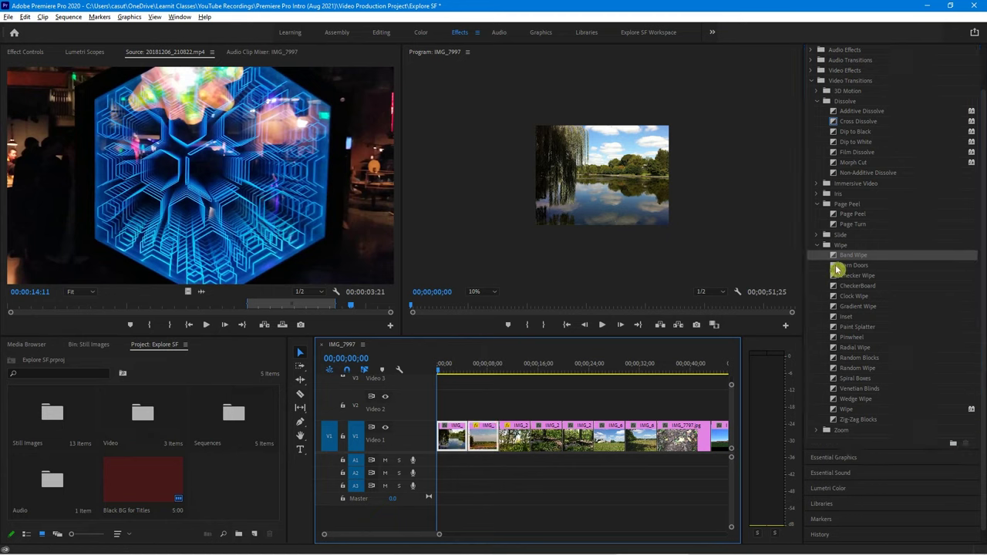
drag(838, 255, 478, 450)
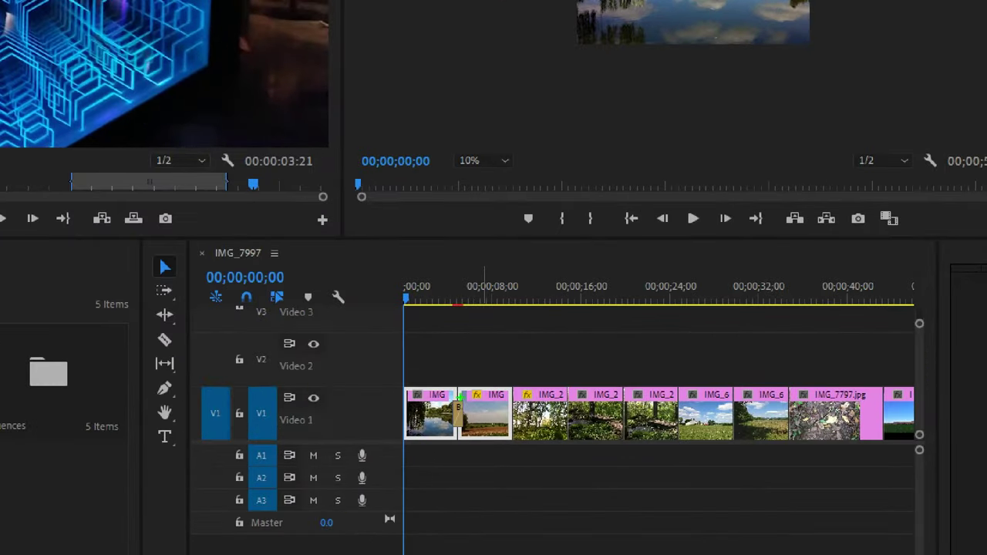
drag(462, 395, 518, 322)
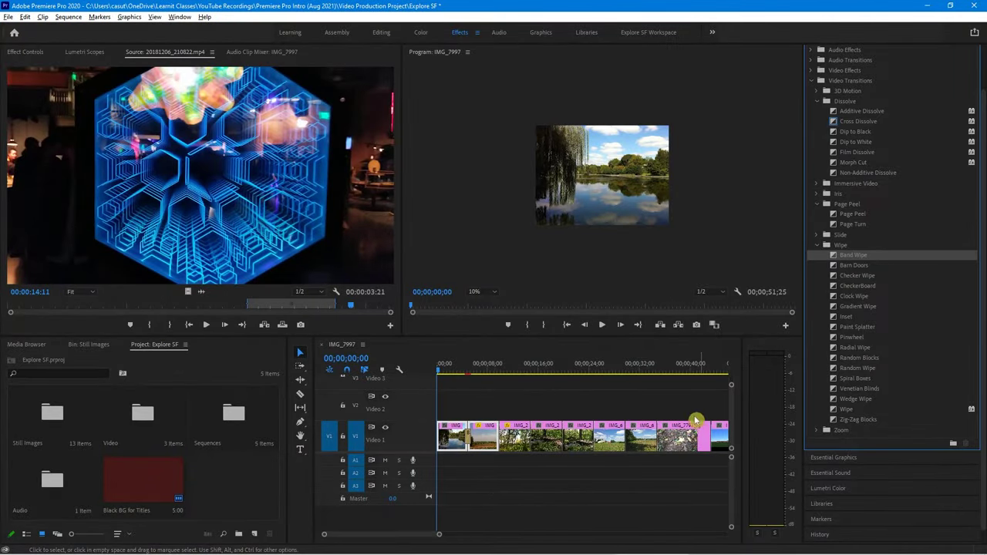
Step: Play back the Band Wipe between the first two clips and delete the transition
key(equal)
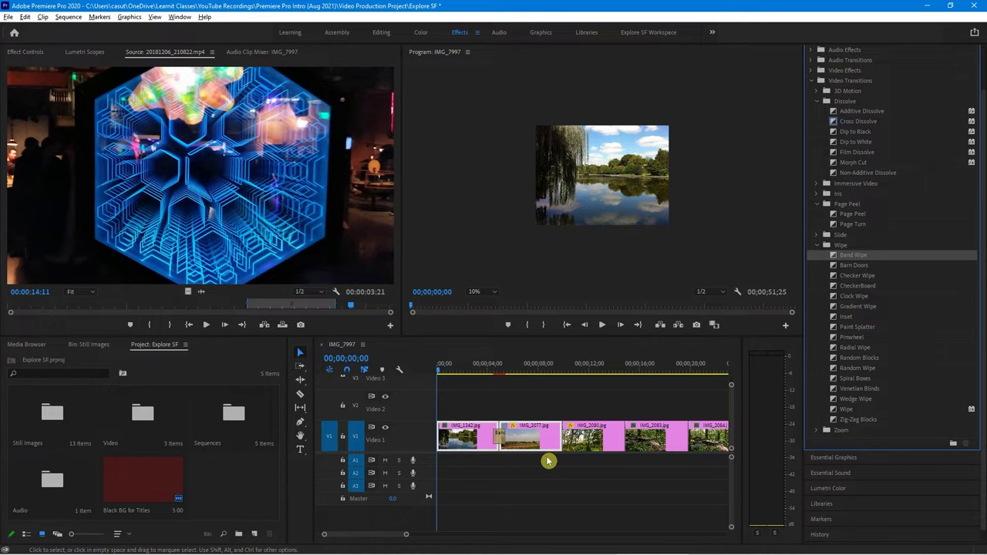
key(equal)
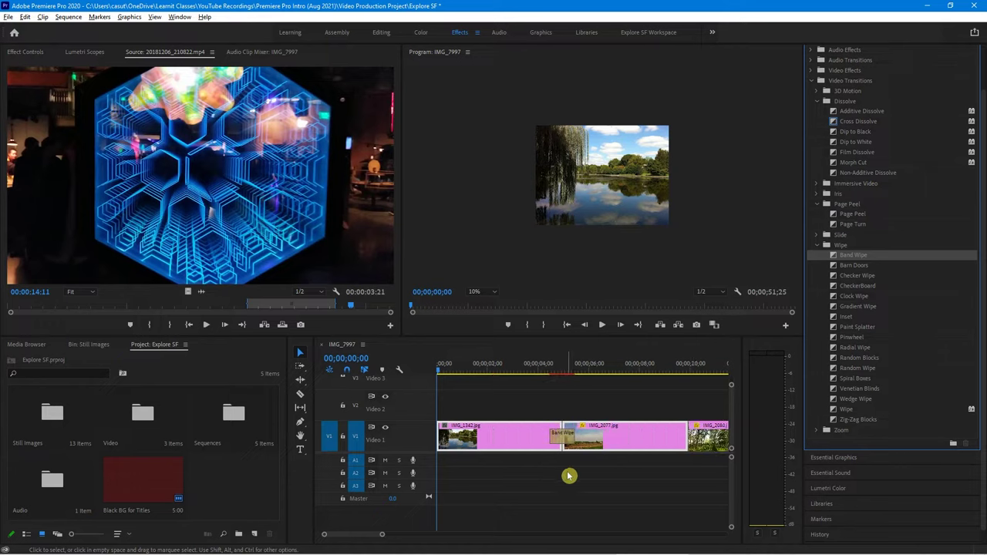
key(space)
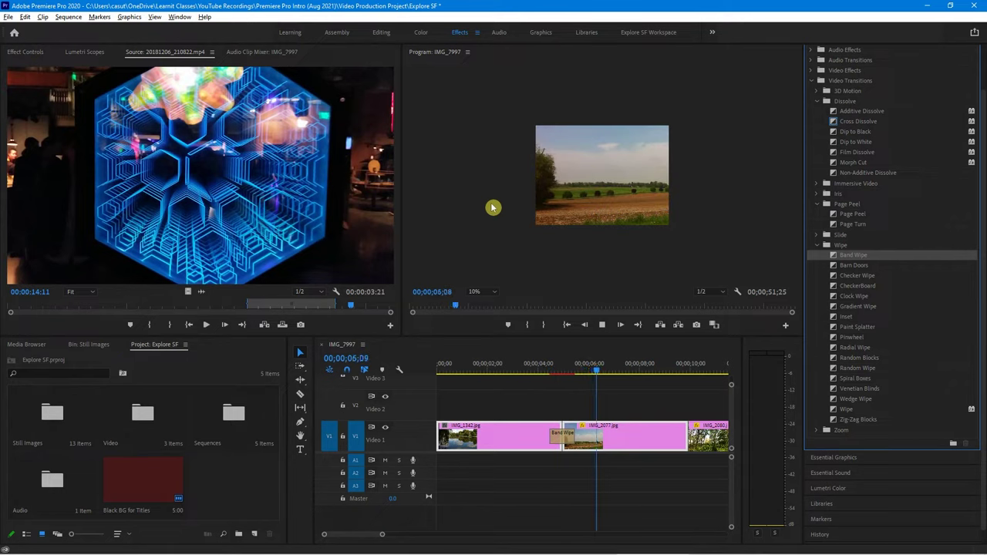
key(space)
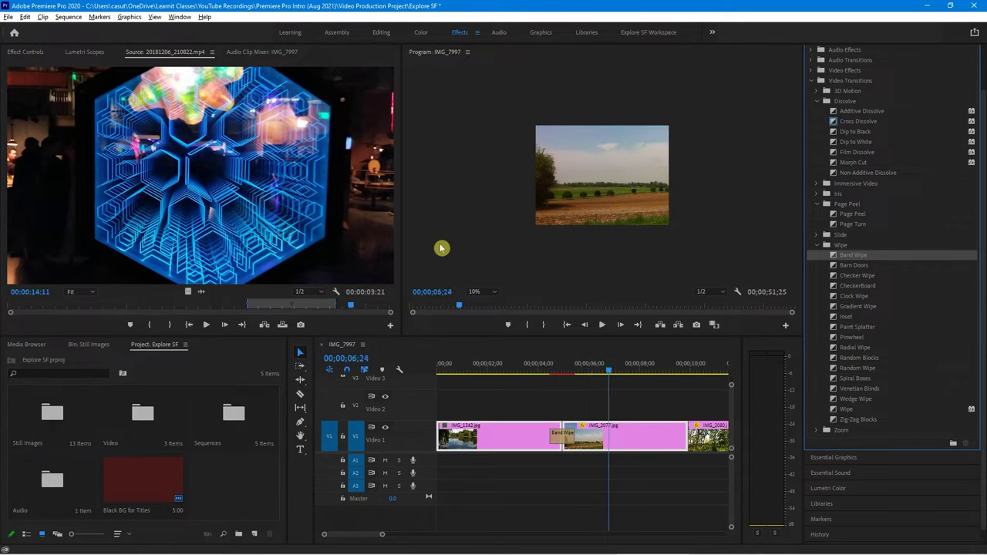
click(565, 441)
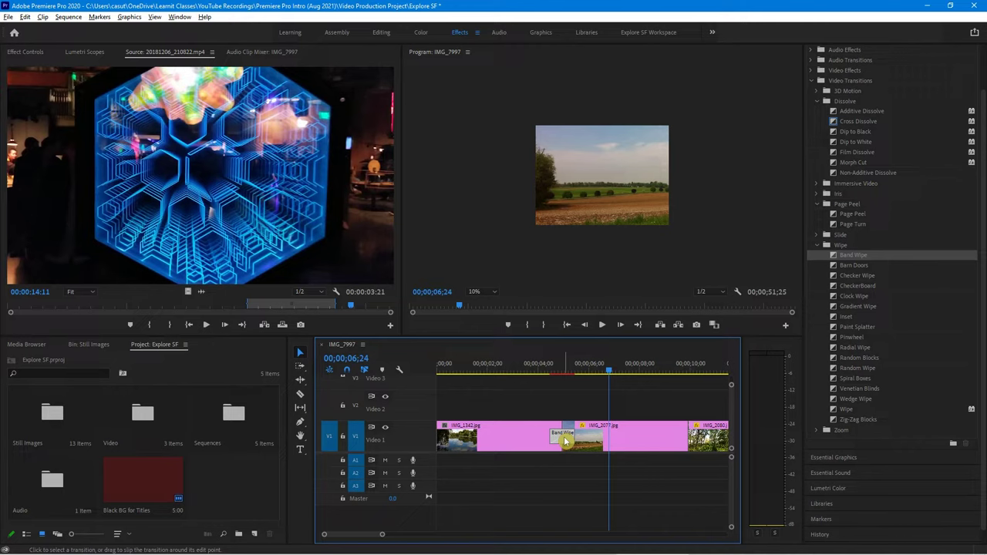
key(Delete)
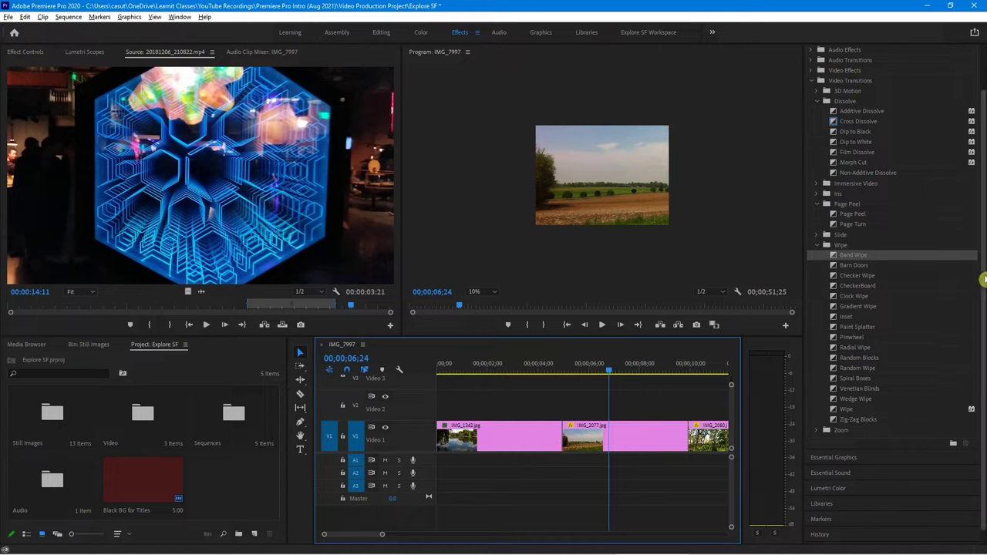
Step: Add a Film Dissolve transition between IMG_1342.jpg and IMG_2077.jpg and play through it
click(841, 153)
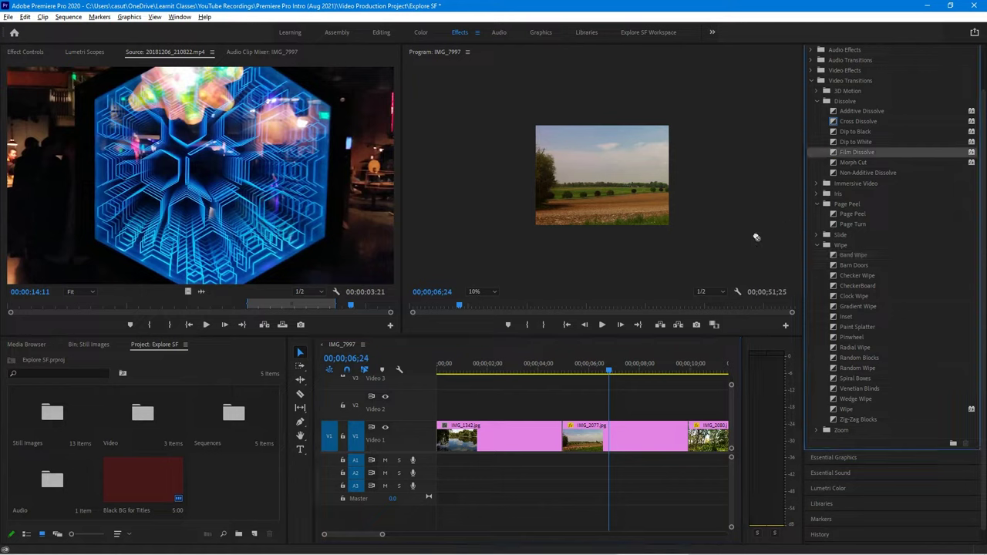
drag(756, 237, 567, 433)
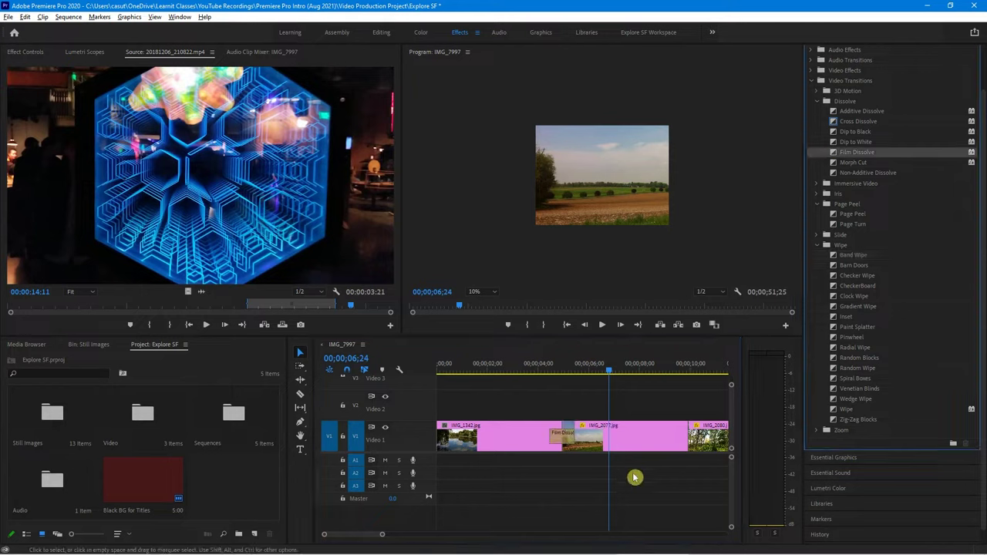
click(538, 372)
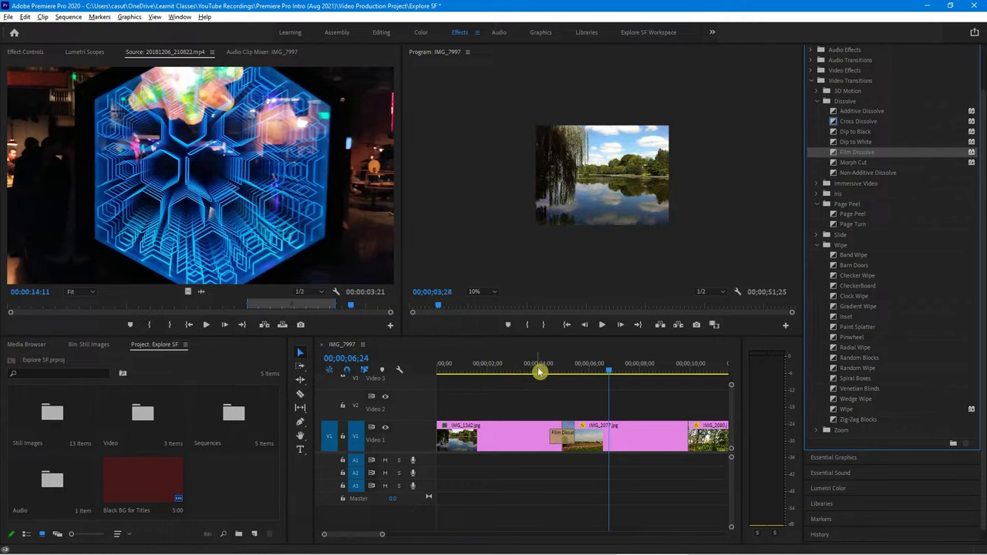
key(space)
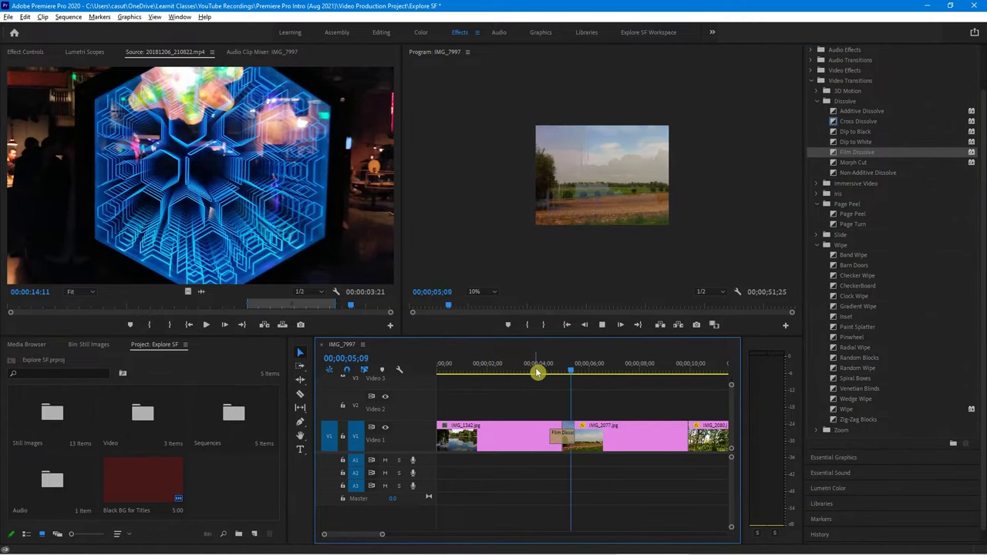
key(space)
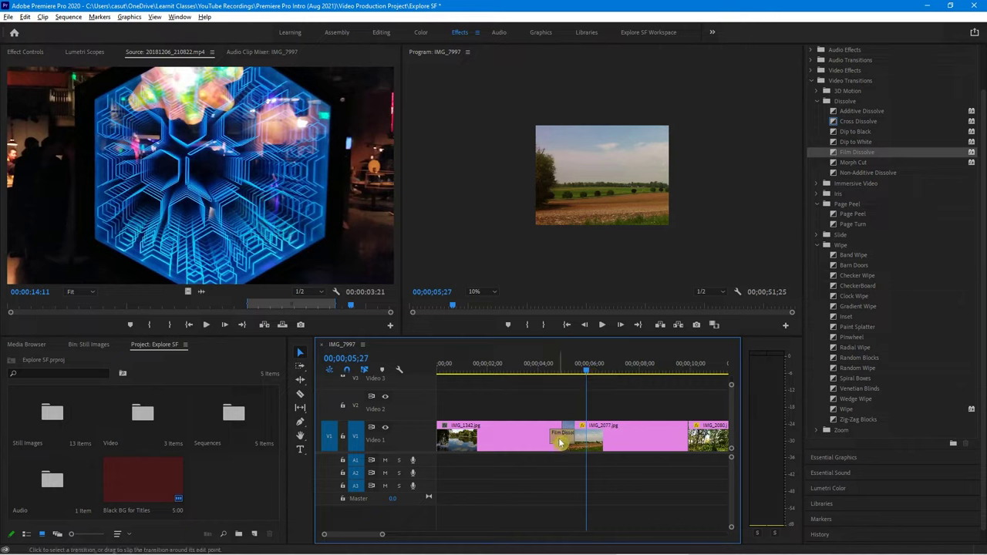
Step: Set the Film Dissolve's duration to 00;00;02;00 and play back the lengthened transition
click(561, 442)
double_click(562, 442)
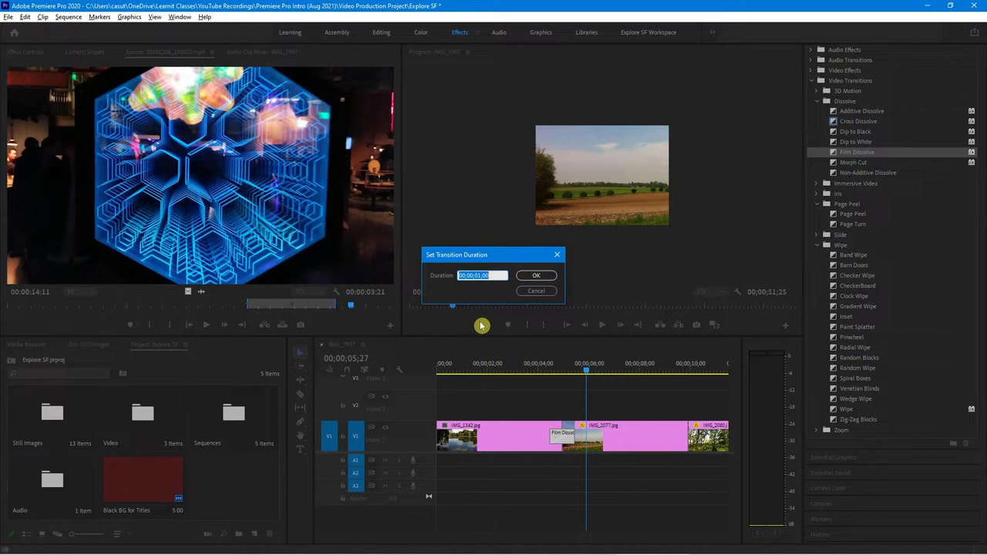
click(487, 275)
key(Return)
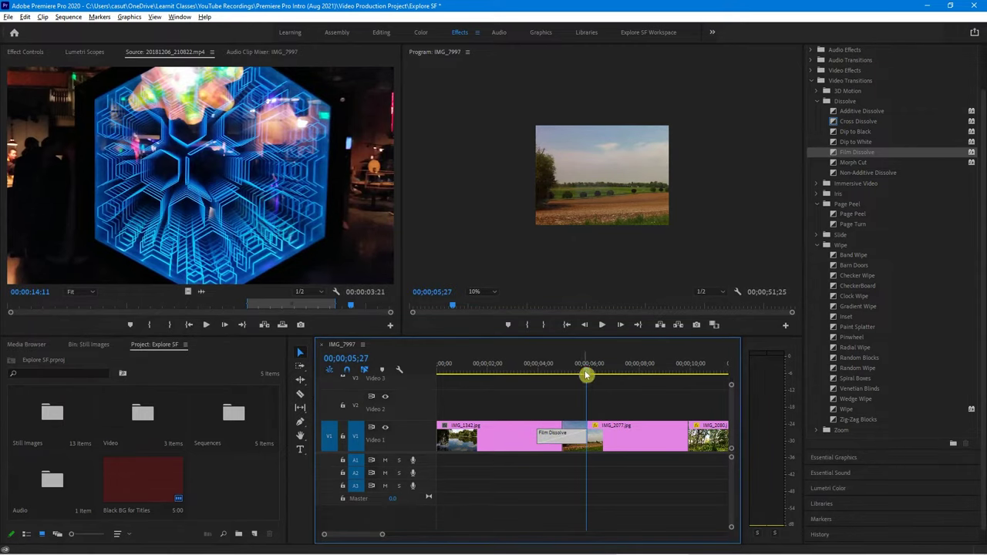
drag(586, 375, 481, 392)
key(space)
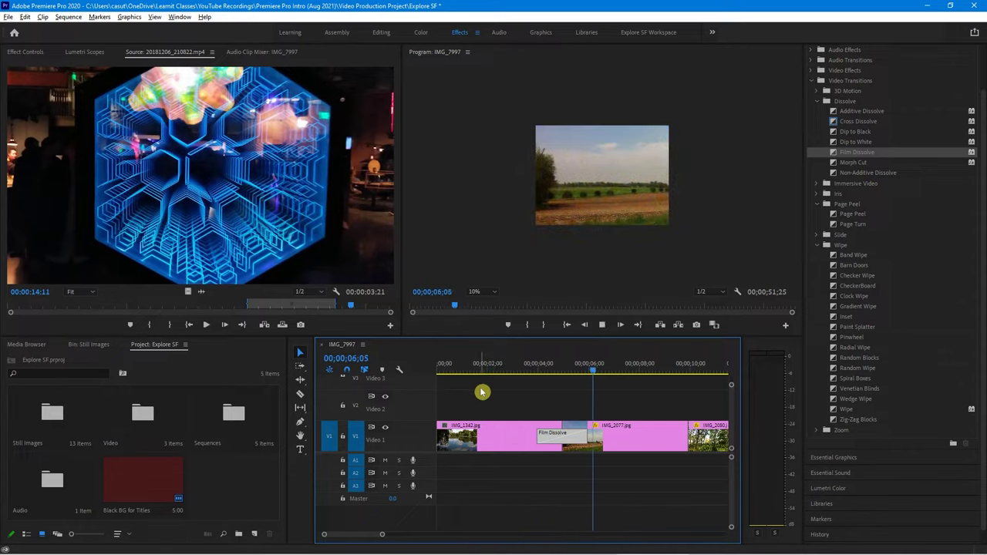
key(space)
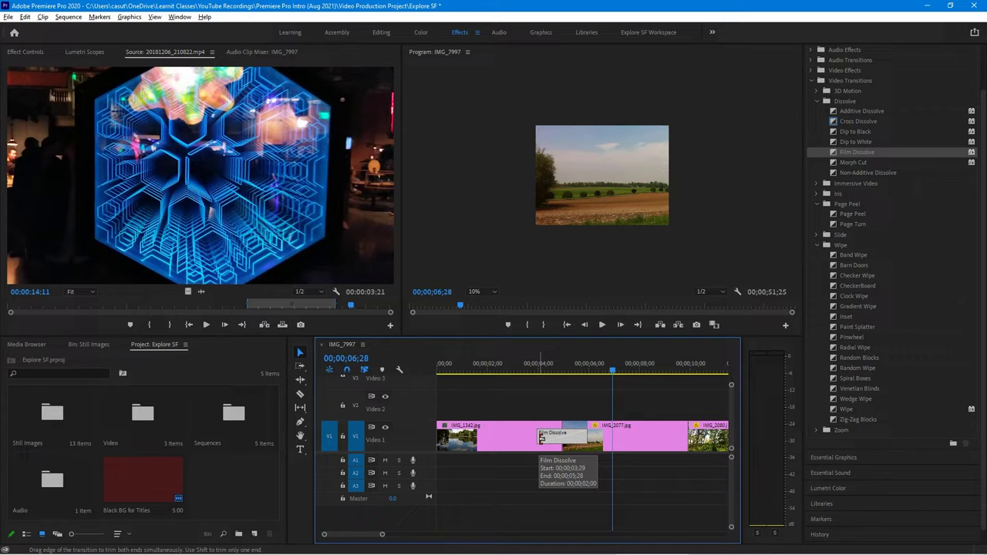
Step: Extend the Film Dissolve's edge so it runs slightly longer than two seconds, and move the playhead to about 00;00;03;19
mouse_move(541, 437)
mouse_down()
mouse_move(517, 447)
mouse_move(529, 443)
mouse_move(520, 436)
mouse_move(538, 439)
mouse_up()
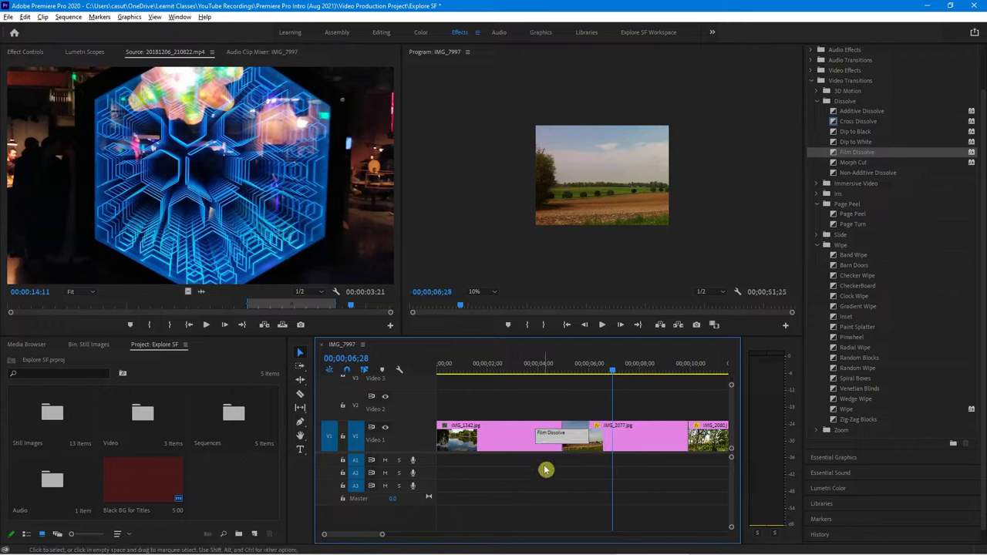
drag(612, 373, 529, 412)
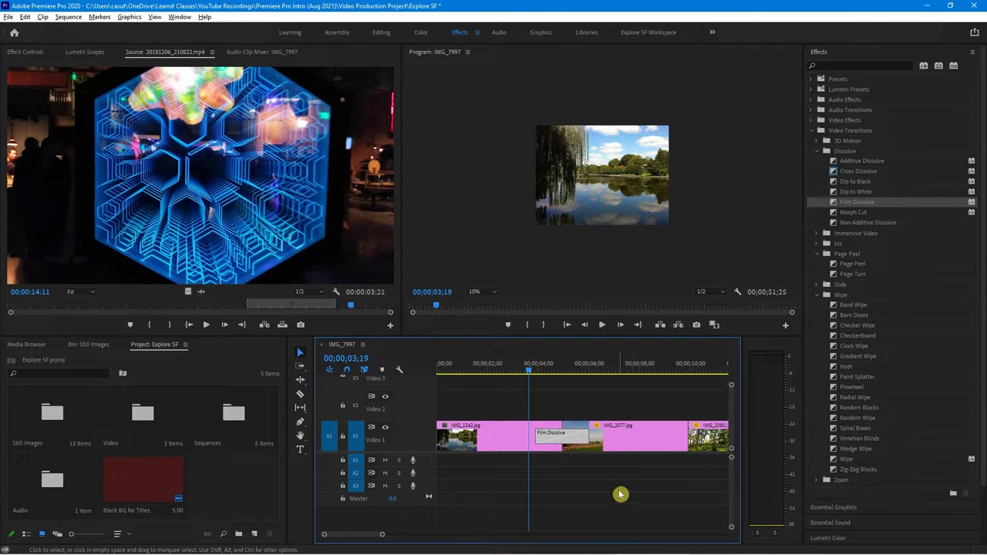
key(minus)
key(minus)
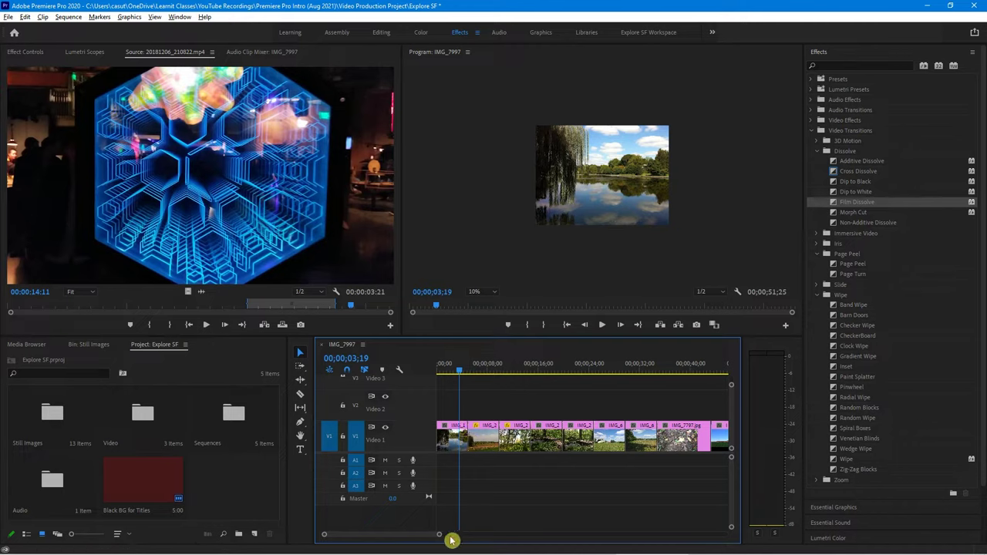
drag(440, 538, 465, 539)
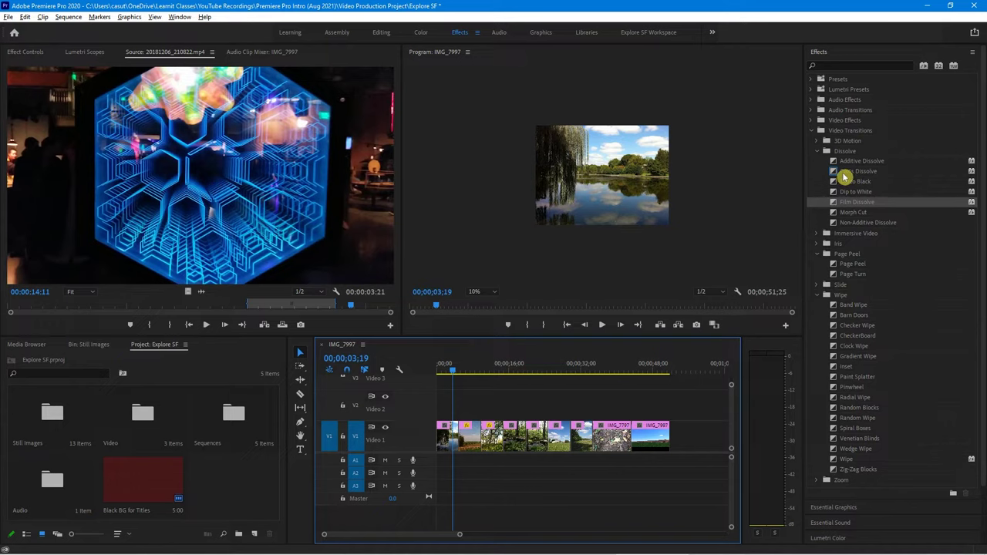
Step: Set Film Dissolve as the default transition and switch the default back to Cross Dissolve
right_click(845, 205)
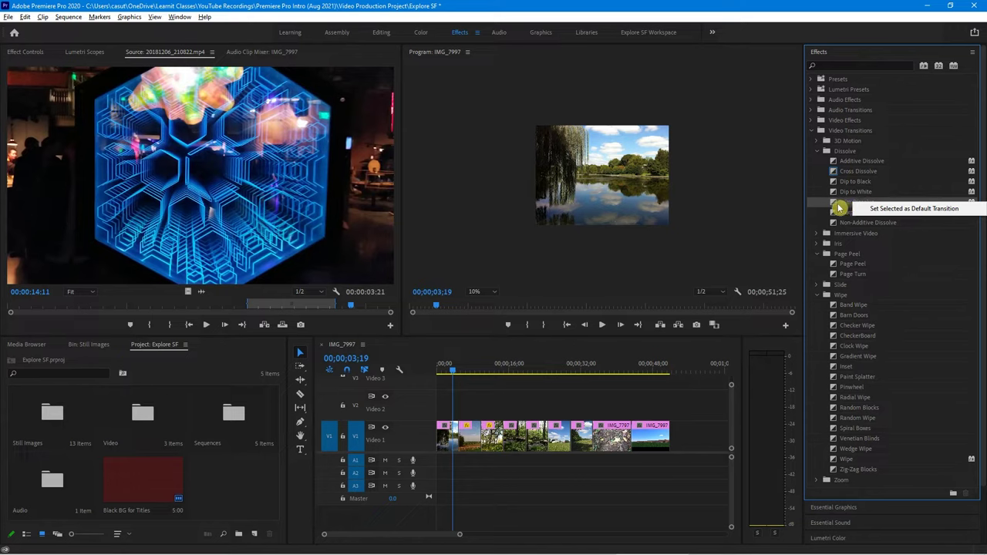
click(883, 213)
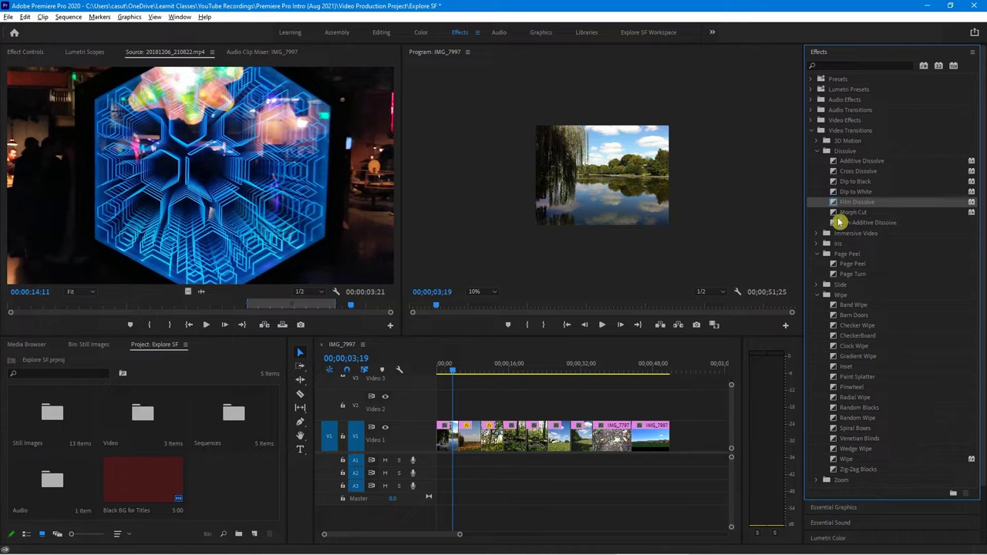
right_click(857, 171)
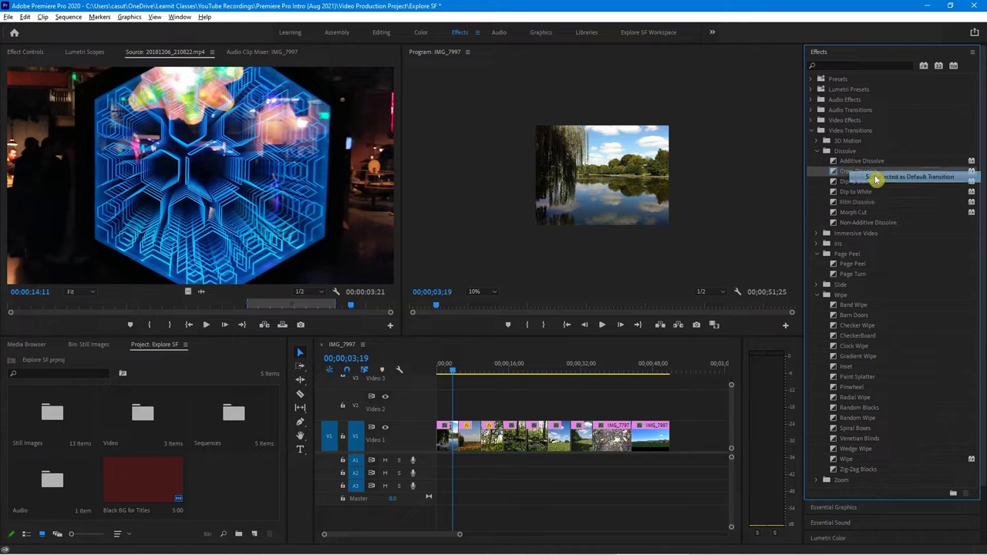
click(876, 179)
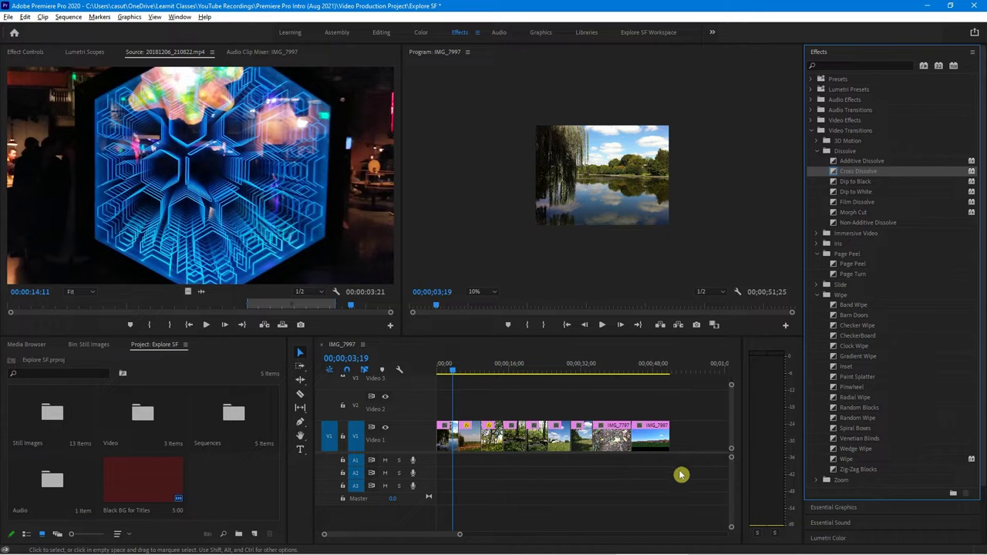
Step: Apply the default Cross Dissolve transition to all clips in the IMG_7997 sequence at once
drag(680, 471, 437, 430)
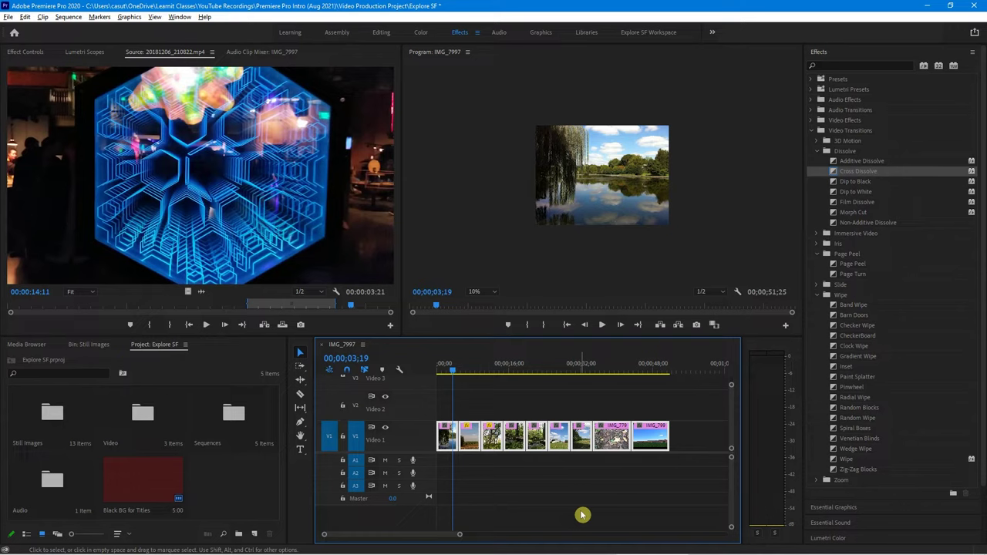
key(ctrl+d)
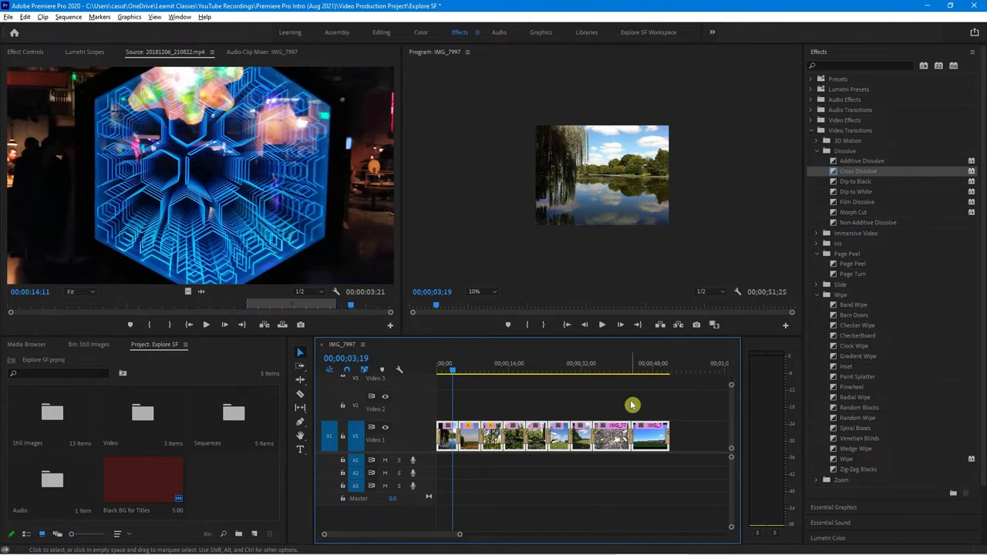
Step: Play back the Cross Dissolve transitions between the clips in the IMG_7997 sequence
key(space)
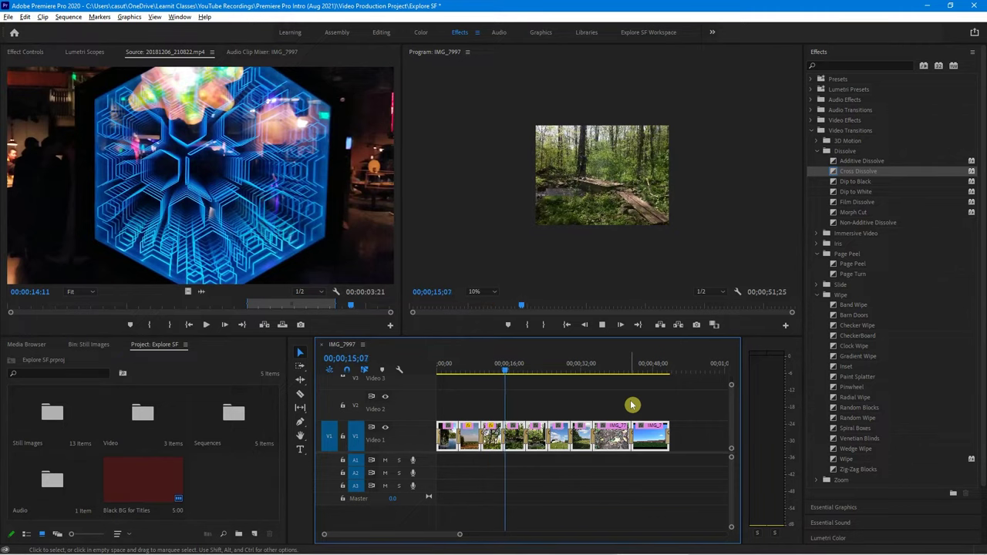
key(space)
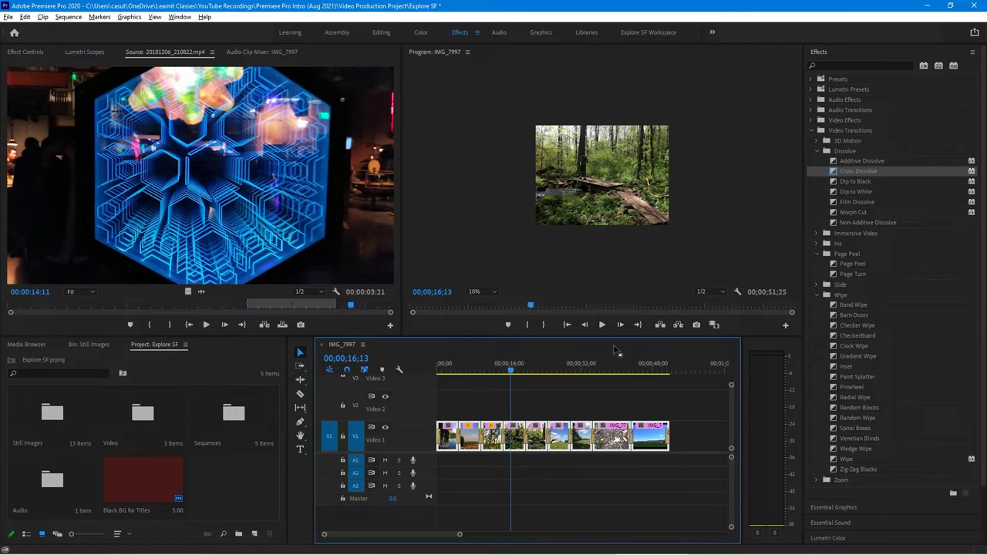
Step: Set Dip to White as the default transition, apply it to all clips in the IMG_7997 sequence, and play back the result
right_click(853, 193)
click(867, 197)
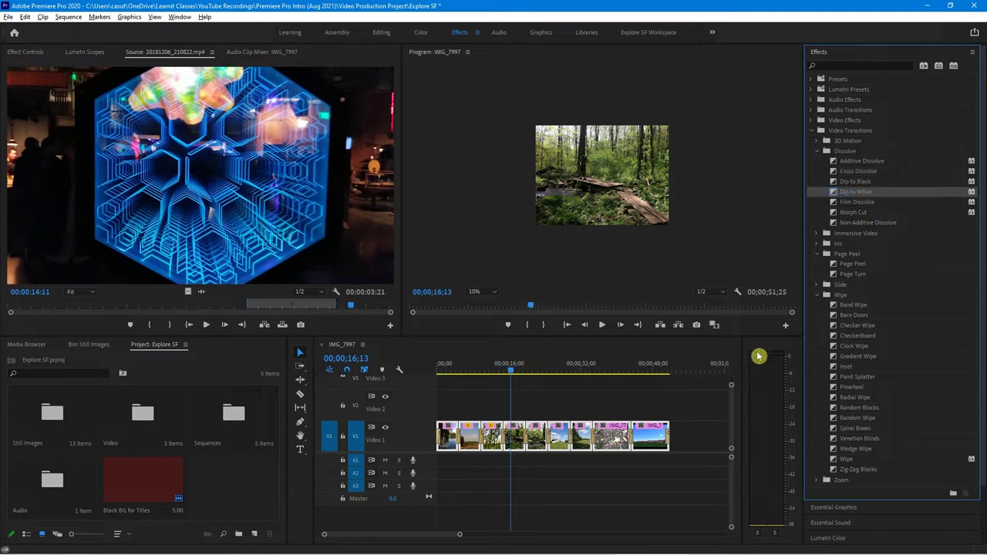
drag(681, 466, 432, 398)
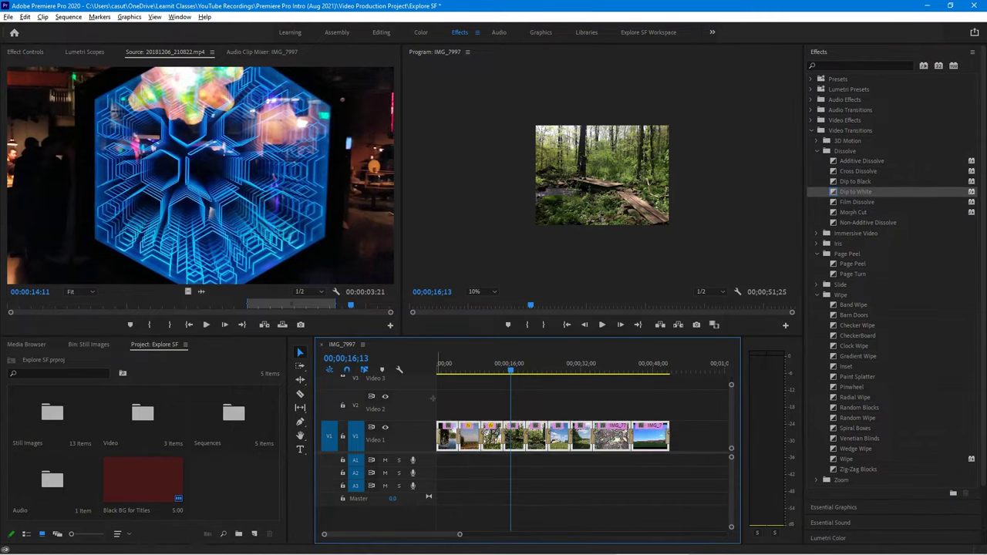
key(space)
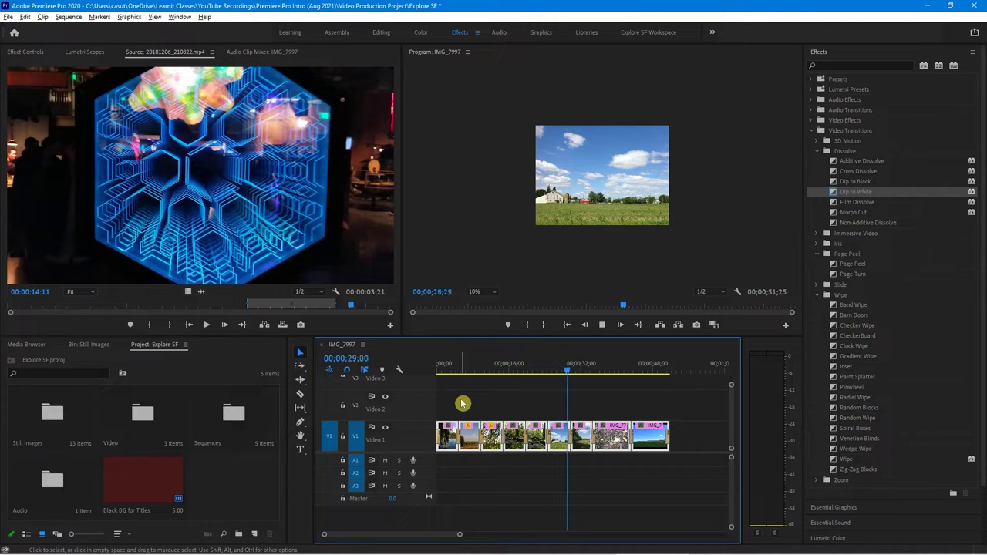
key(space)
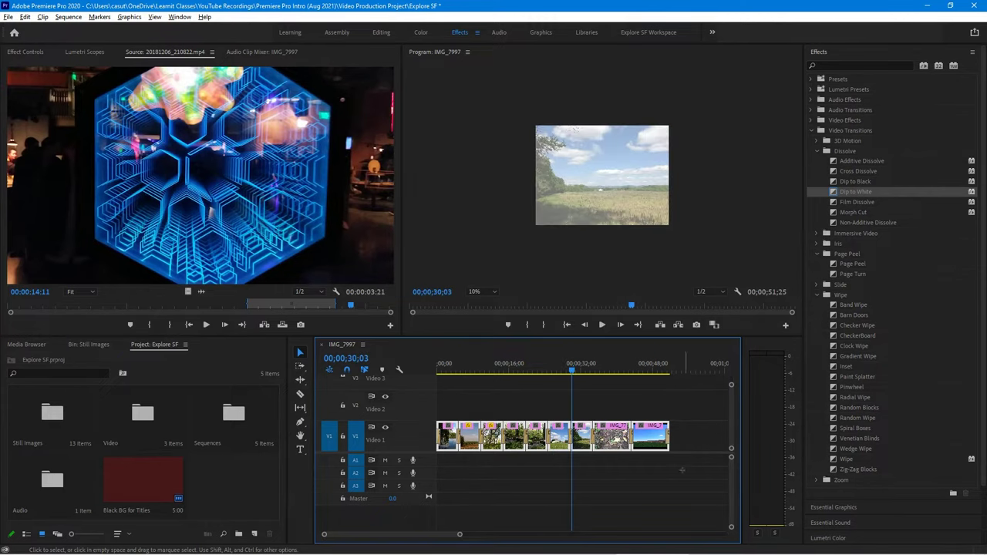
Step: Make Film Dissolve the default transition, apply it to all clips in the IMG_7997 sequence, and play back the result
drag(684, 479, 434, 394)
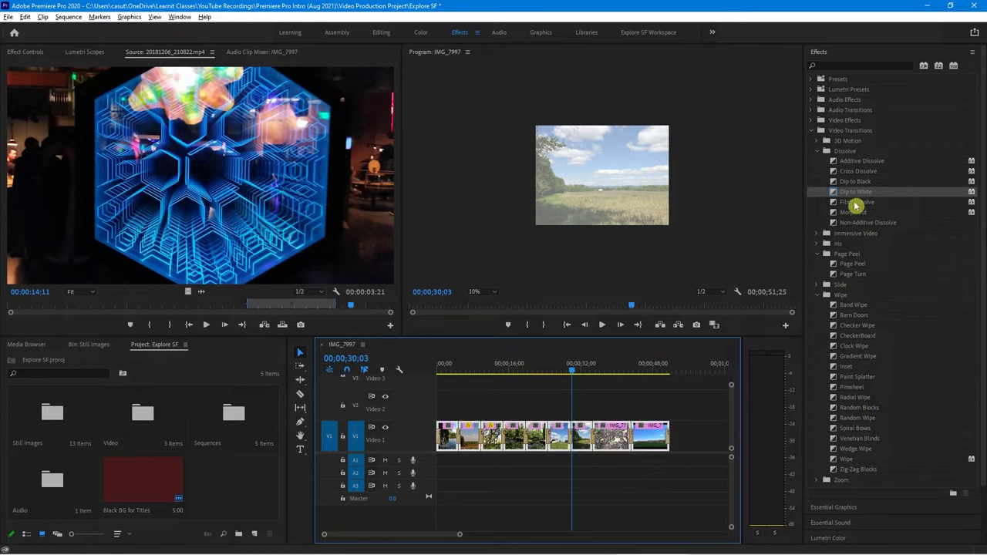
right_click(861, 203)
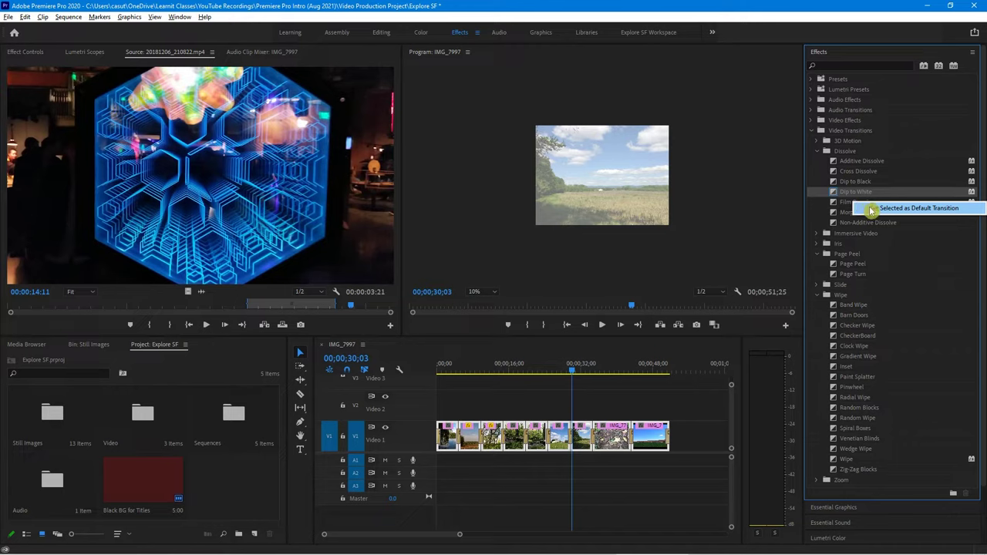
click(871, 209)
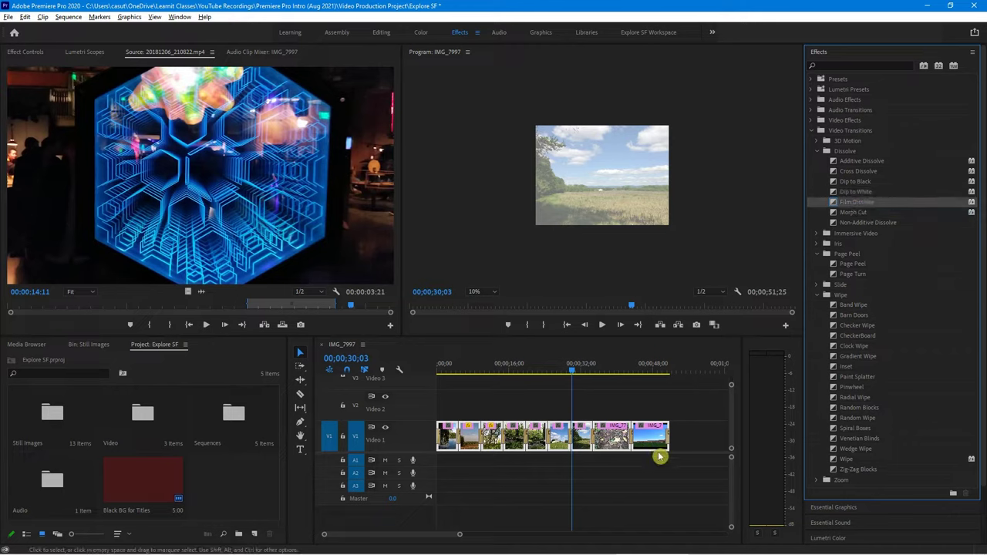
key(shift)
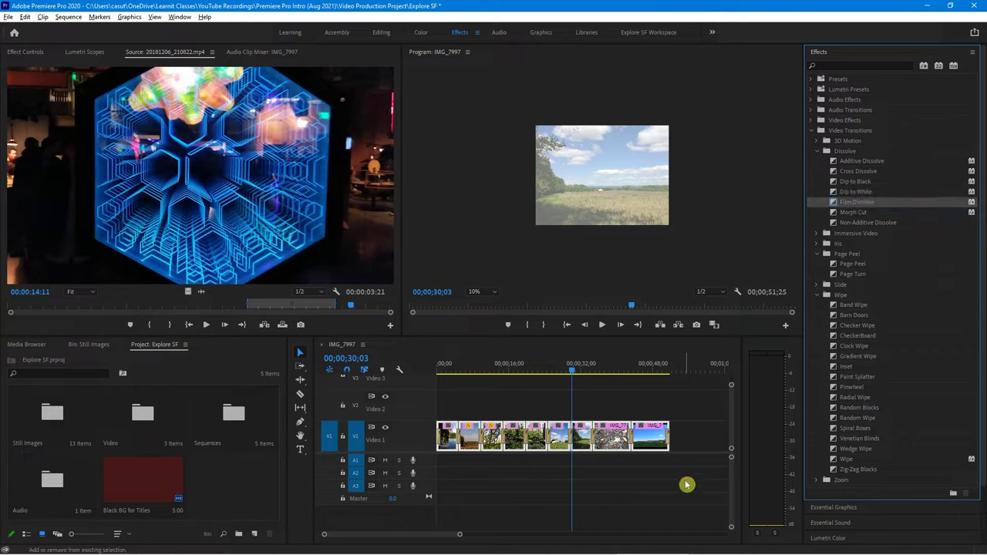
key(space)
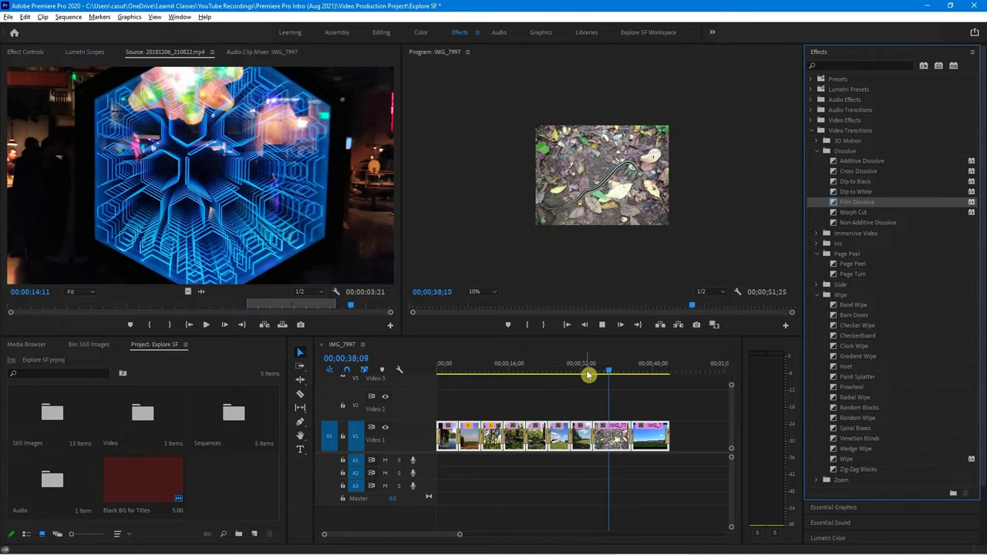
key(space)
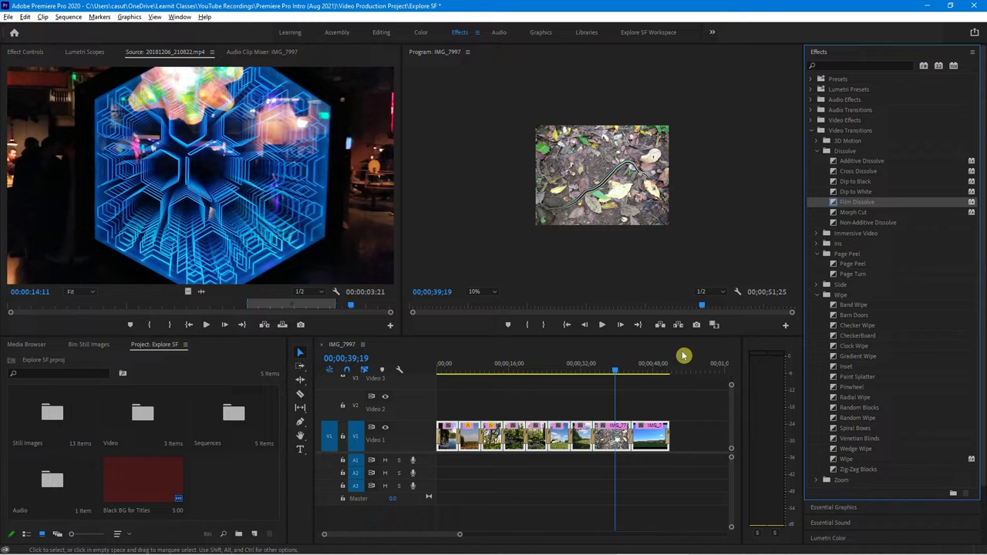
Step: Open the Exploratorium Doc sequence from the Sequences bin
click(484, 192)
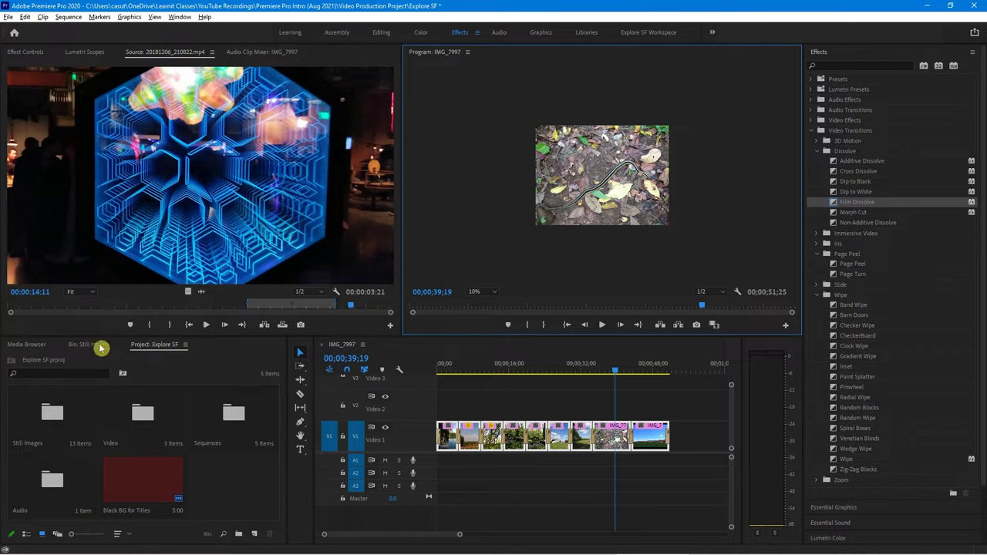
click(147, 347)
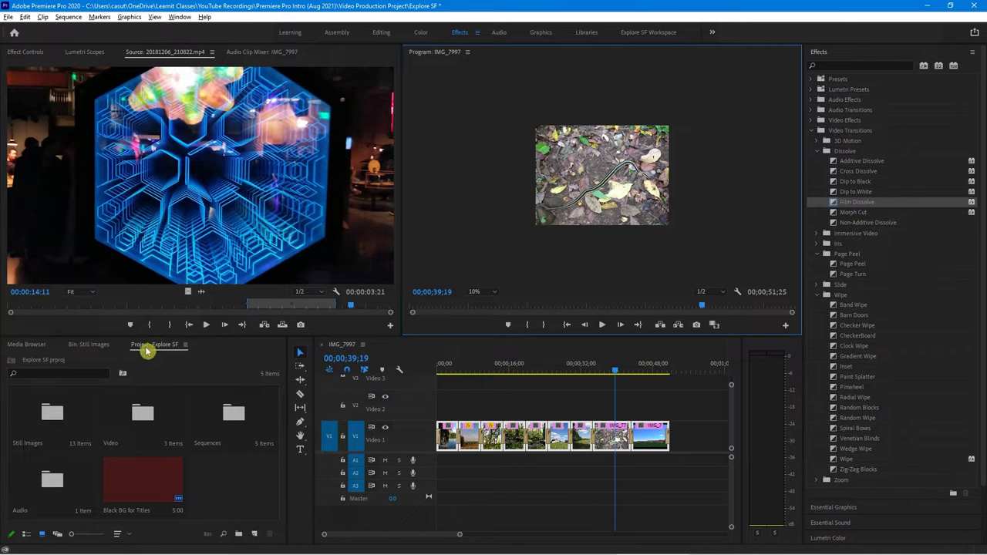
double_click(229, 416)
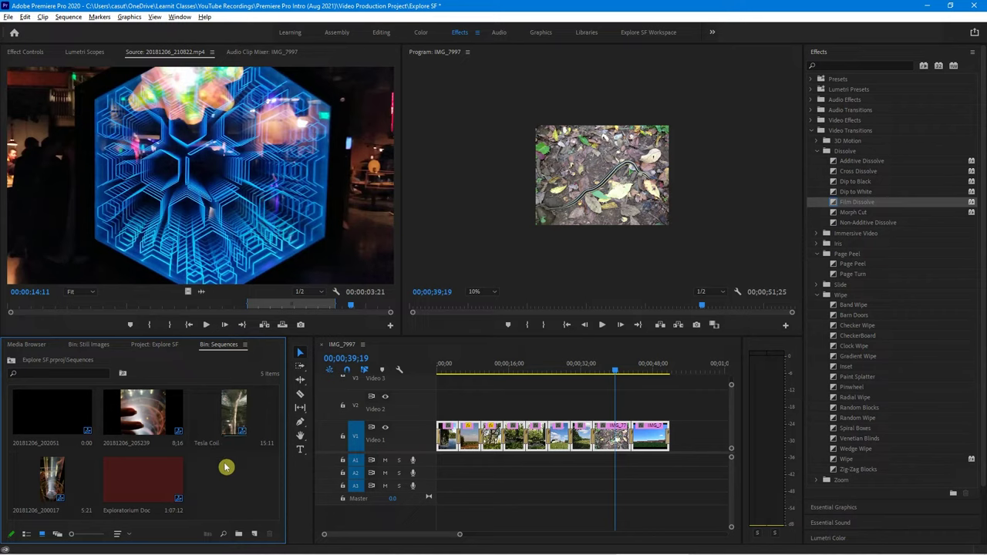
double_click(139, 484)
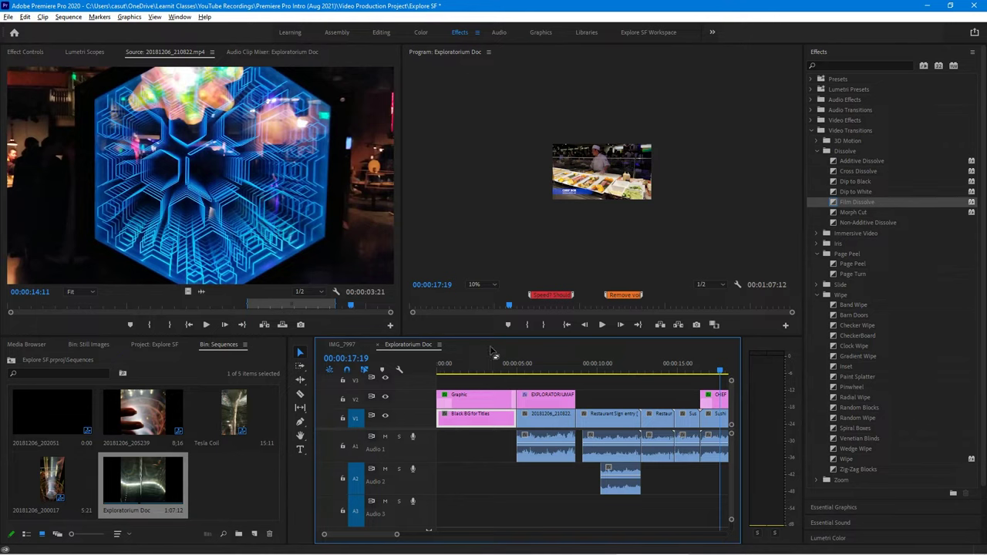
Step: Apply the default Film Dissolve to the two opening title clips on V2 and play back the first title's fade-in
key(minus)
key(minus)
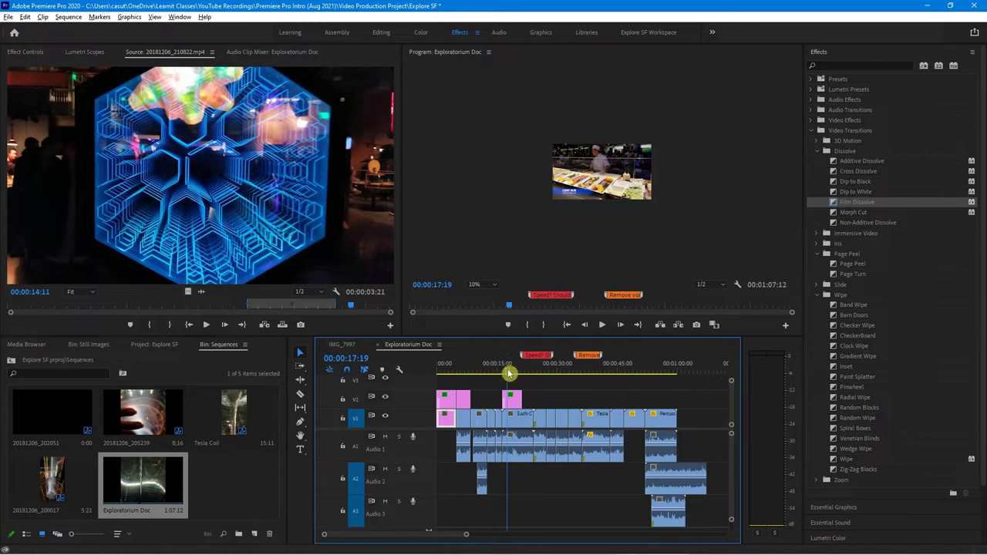
drag(509, 374, 448, 392)
click(463, 400)
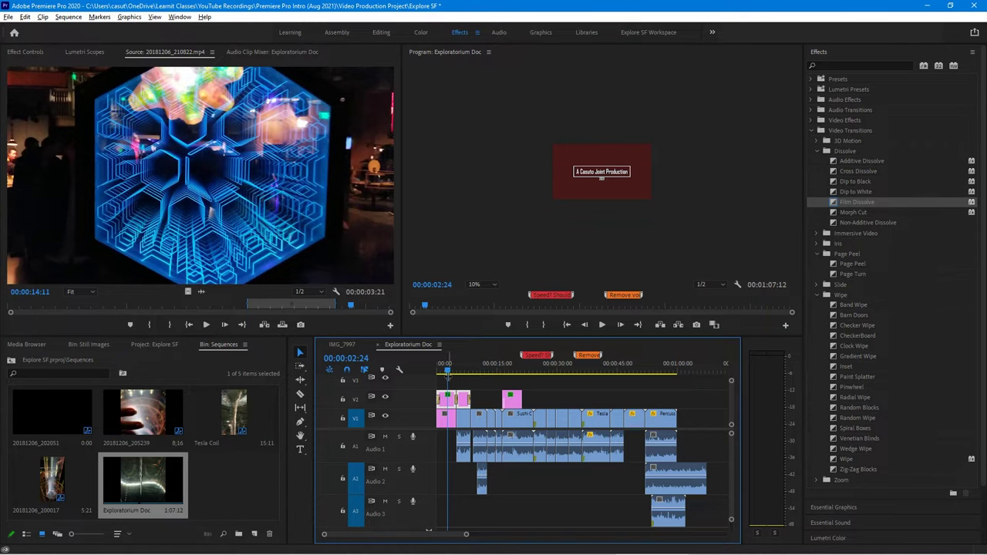
key(equal)
key(equal)
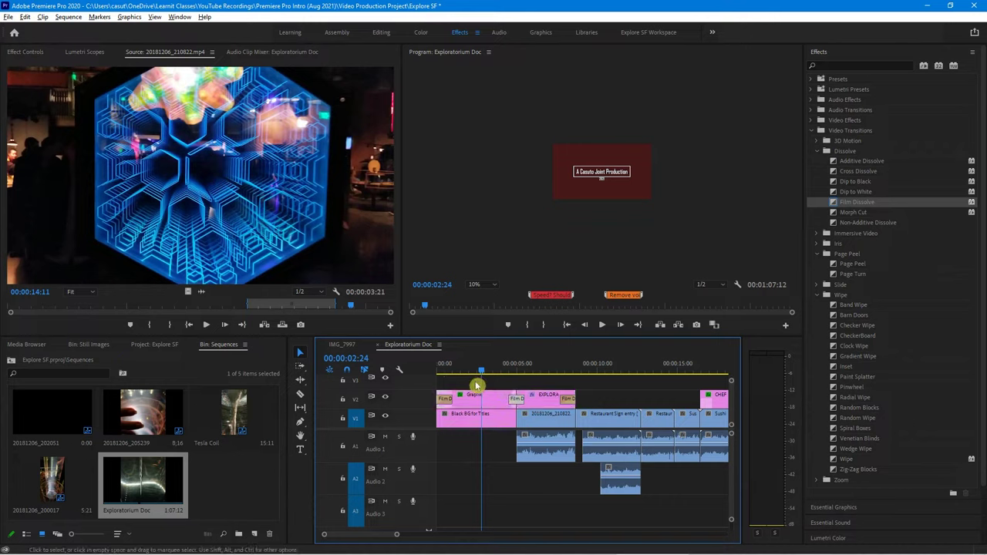
drag(483, 377, 426, 382)
key(space)
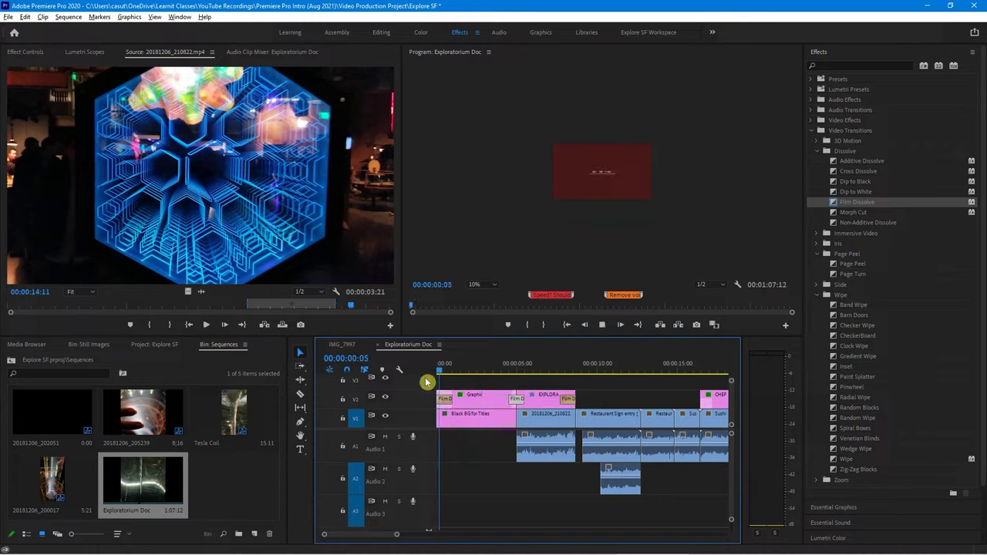
key(space)
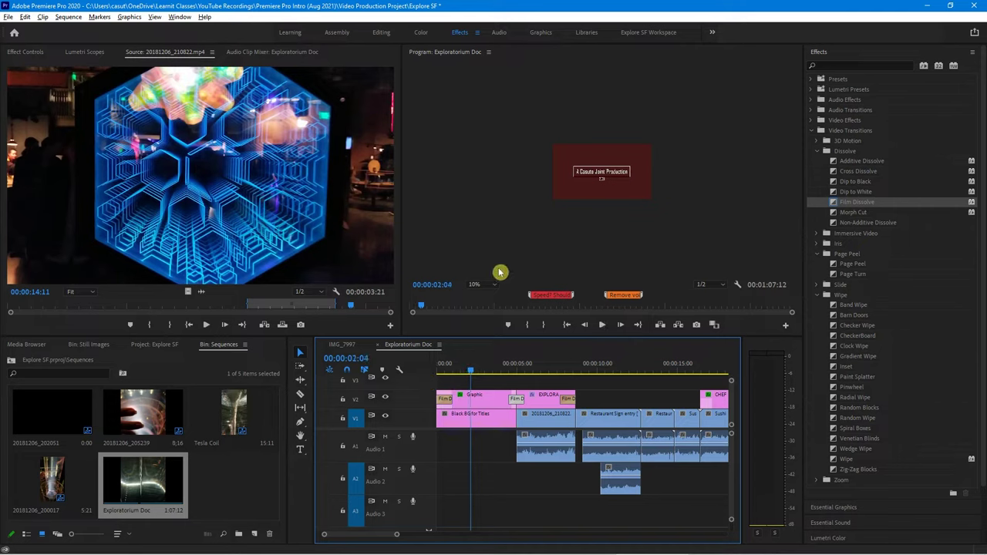
Step: Enlarge the Program Monitor view to 50% and play the opening titles from the start of the sequence
click(486, 284)
click(484, 327)
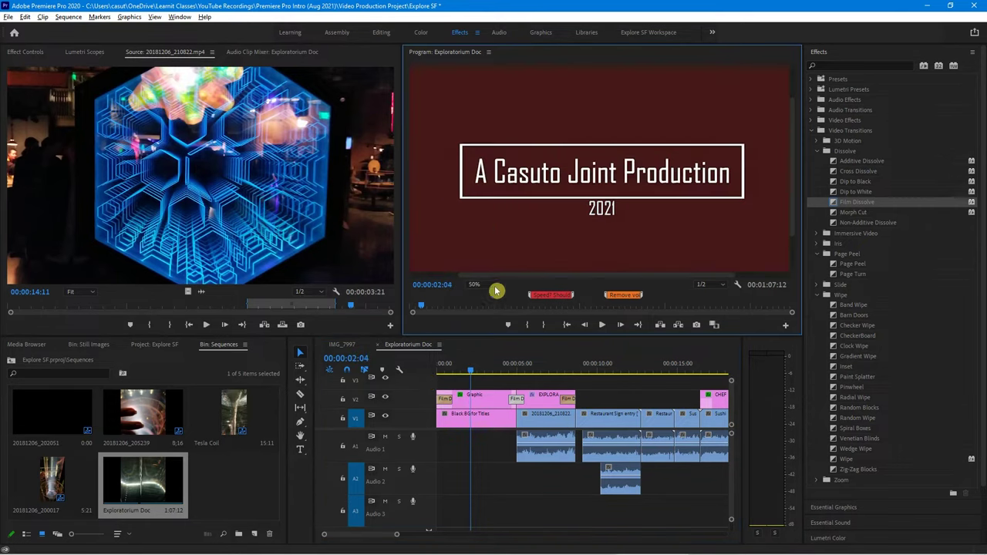
drag(476, 373, 412, 378)
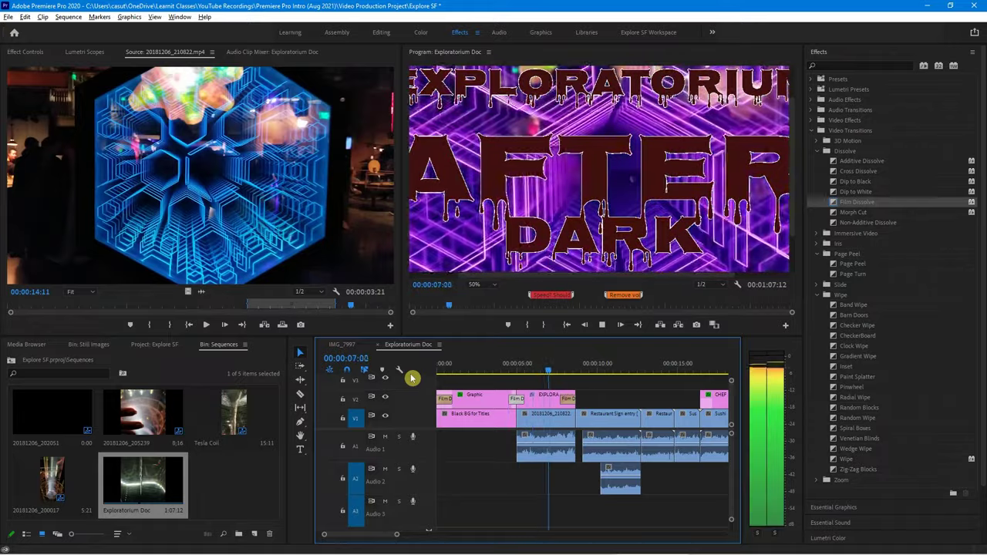
key(space)
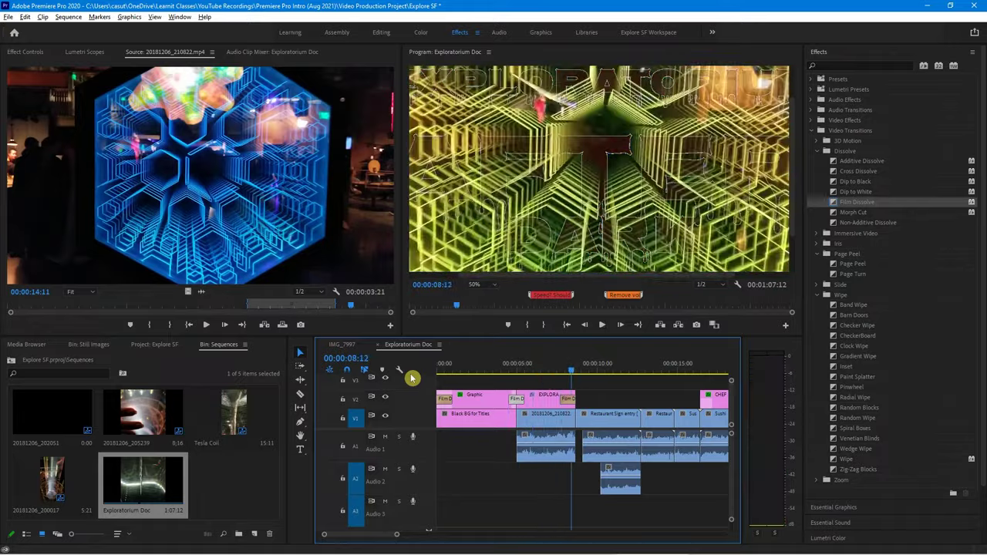
Step: Set the Program Monitor view to 25% and replay the dissolves around the EXPLORATORIUM AFTER DARK title
click(477, 285)
click(482, 318)
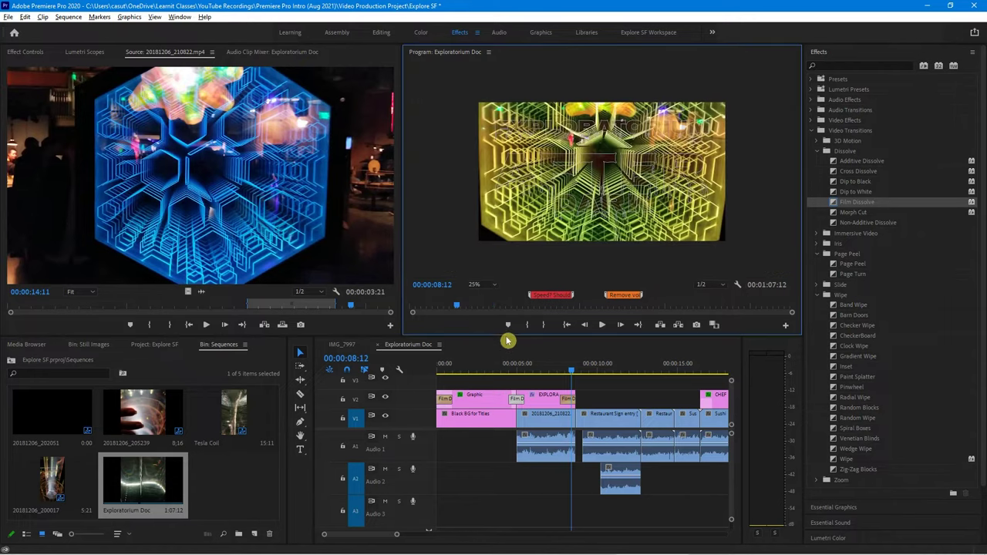
drag(571, 373, 498, 384)
key(space)
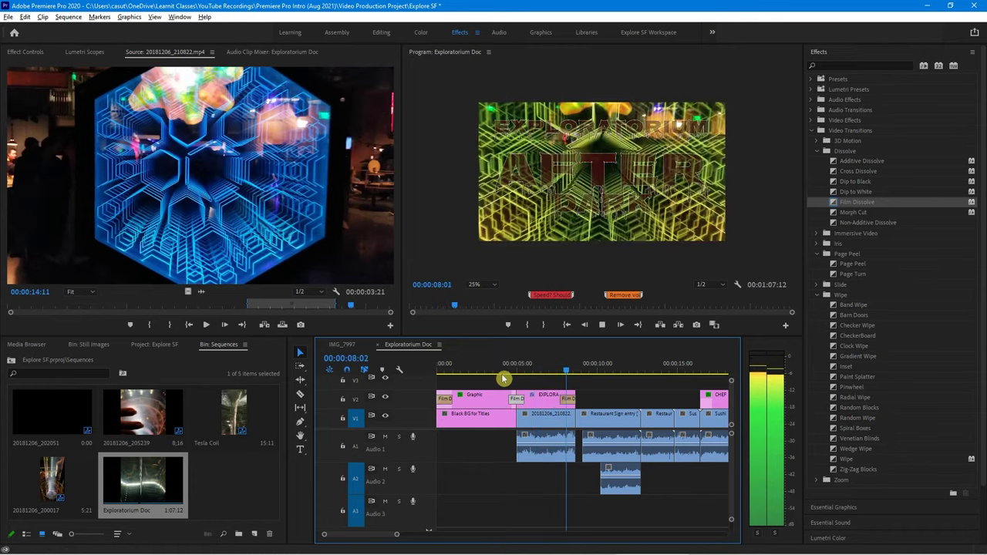
key(space)
Step: Shift the Film Dissolve between the two V2 titles so it starts at the cut, and play back the change
scroll(519, 414, up, 4)
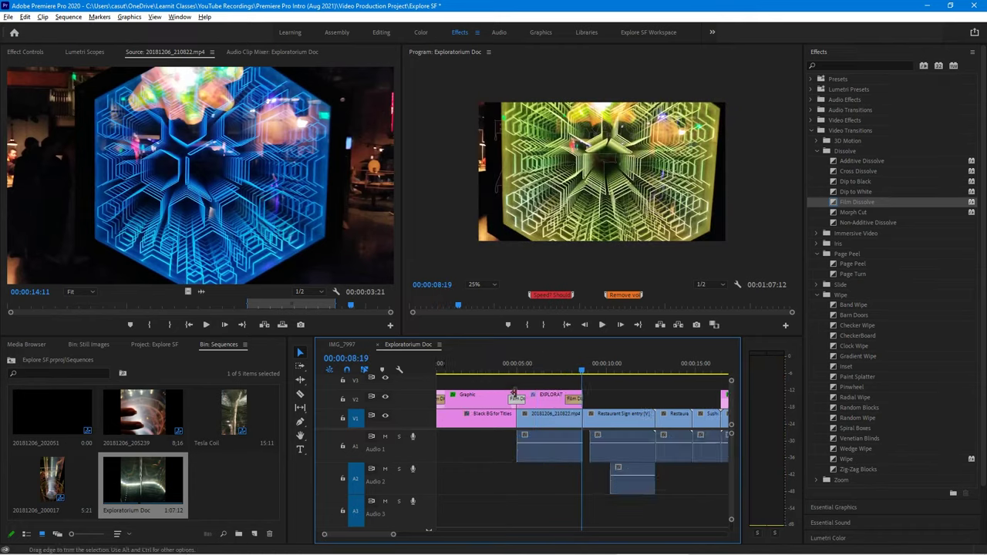
scroll(519, 414, up, 1)
mouse_move(517, 399)
mouse_down()
mouse_move(549, 402)
mouse_move(522, 409)
mouse_move(535, 395)
mouse_up()
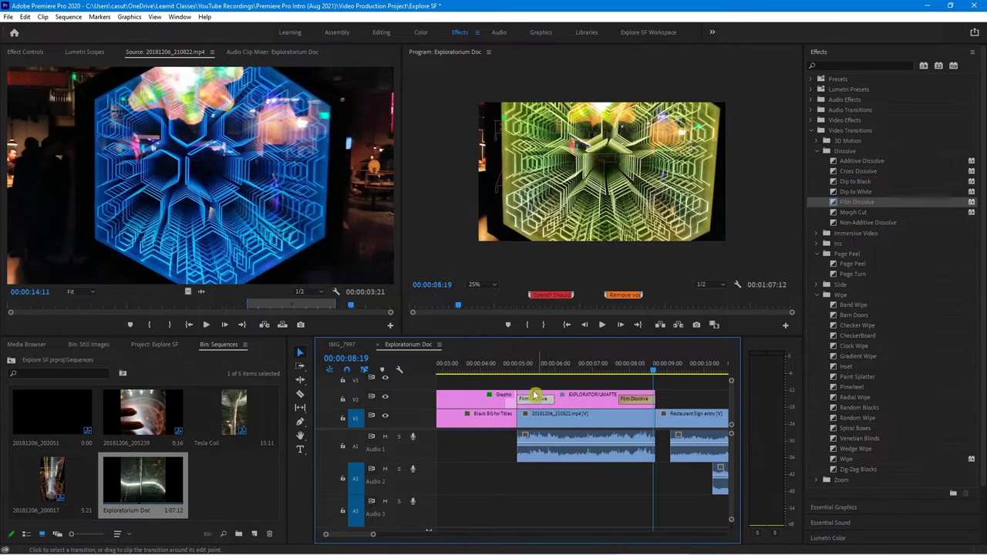
click(498, 370)
key(space)
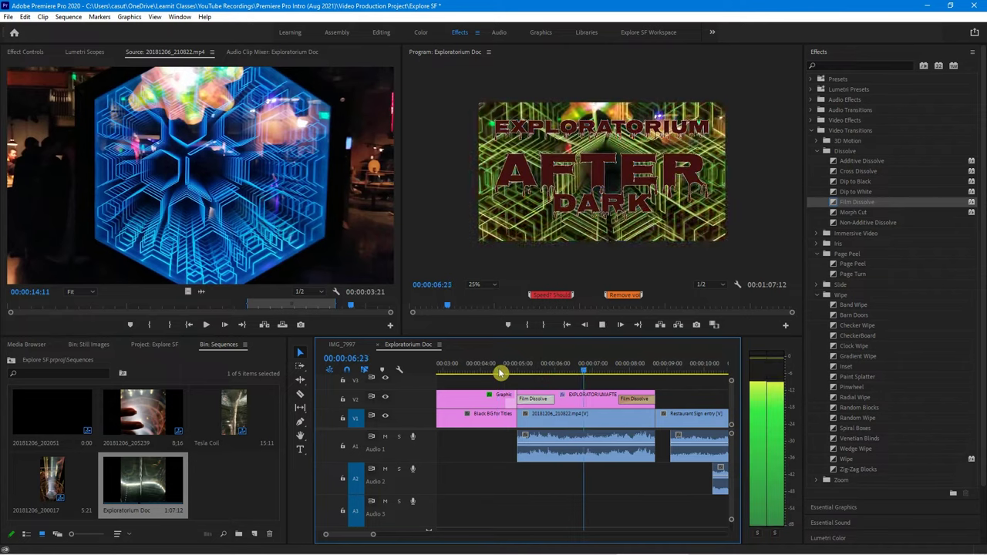
key(space)
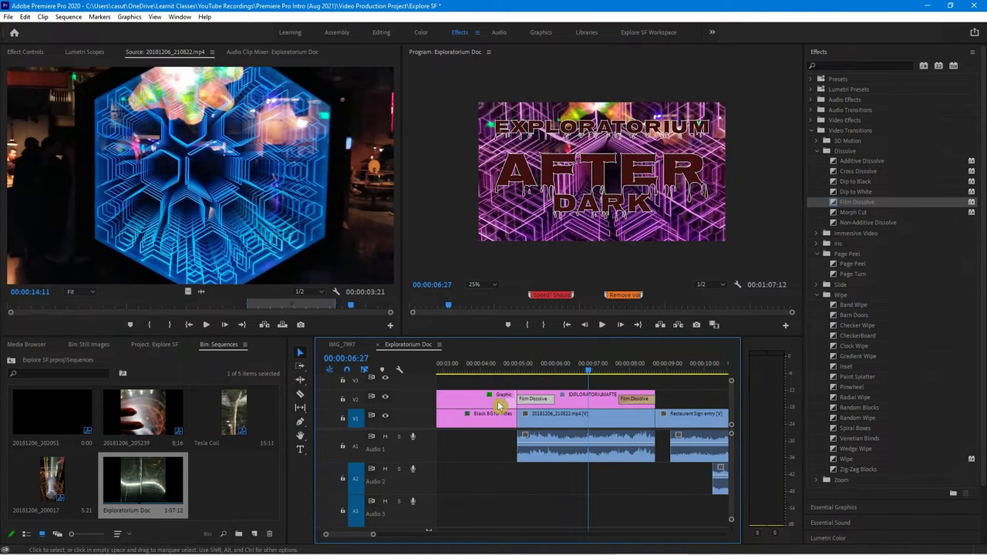
Step: Add a Film Dissolve on V1 at the cut between Black BG for Titles and the 20181206_210822.mp4 clip
click(533, 422)
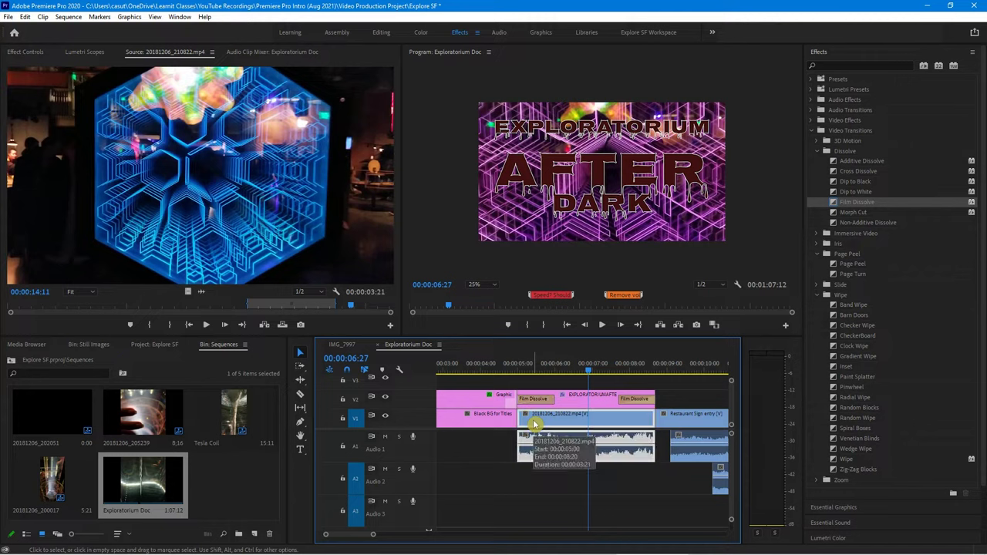
key(shift+7)
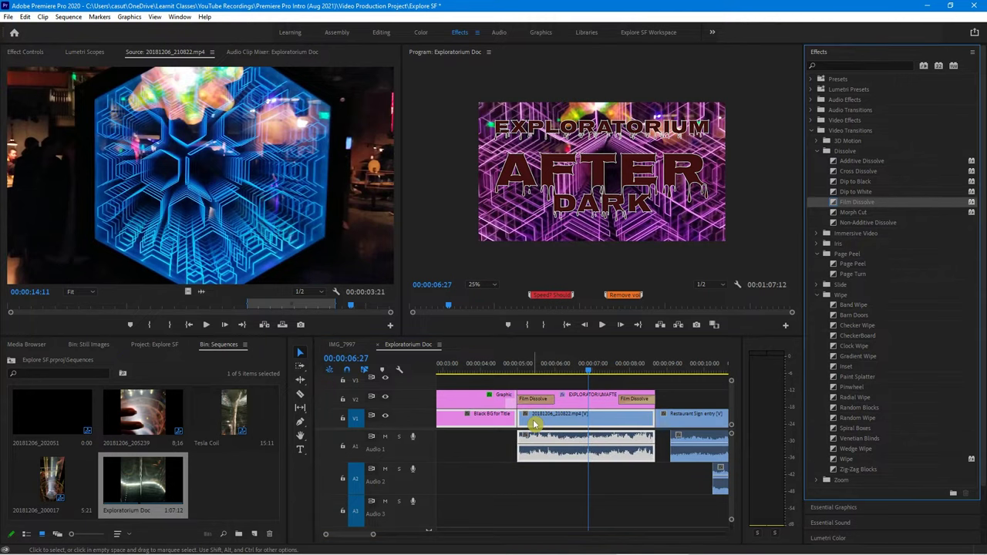
click(462, 437)
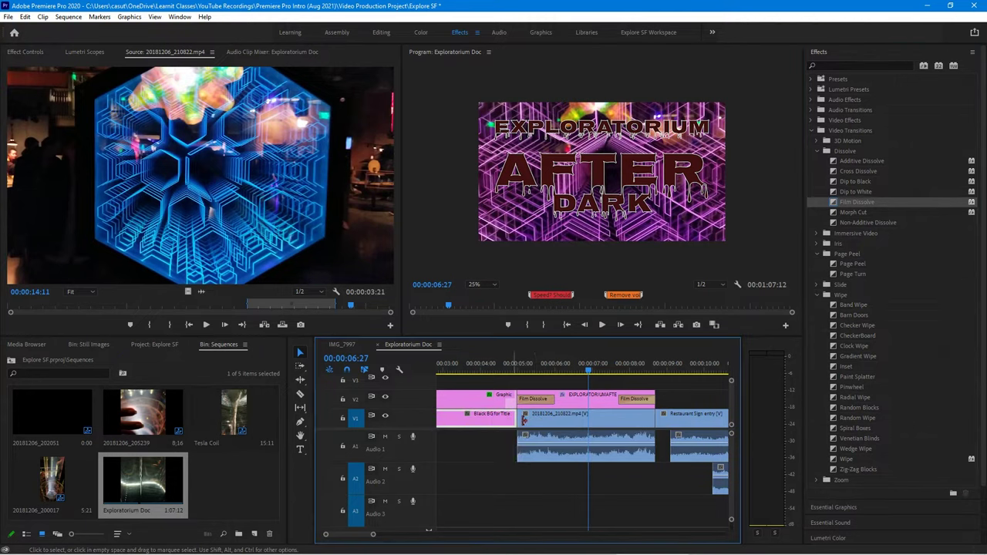
click(542, 420)
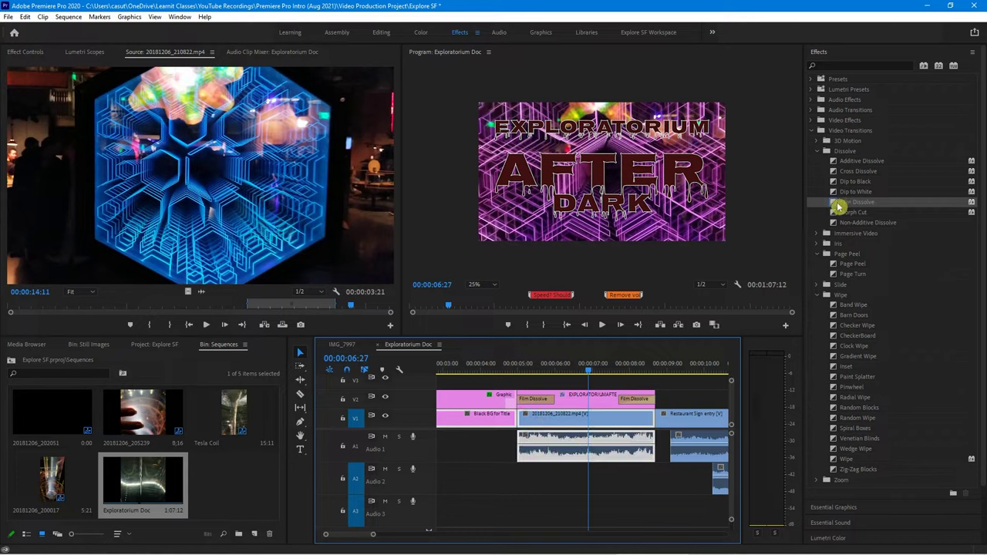
drag(838, 207, 558, 417)
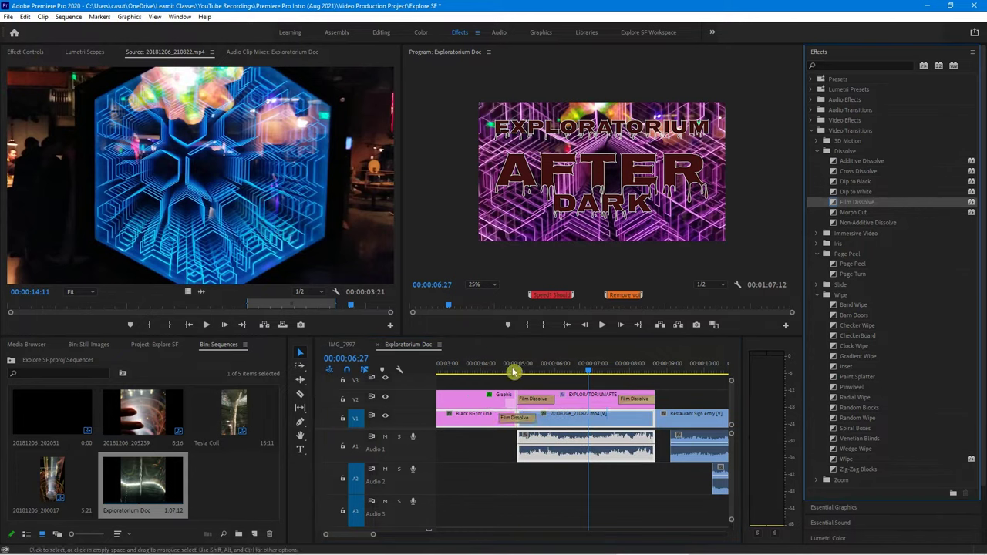
Step: Play back the Film Dissolve between Black BG for Titles and the 20181206_210822.mp4 clip, starting just before the cut
drag(592, 374, 496, 377)
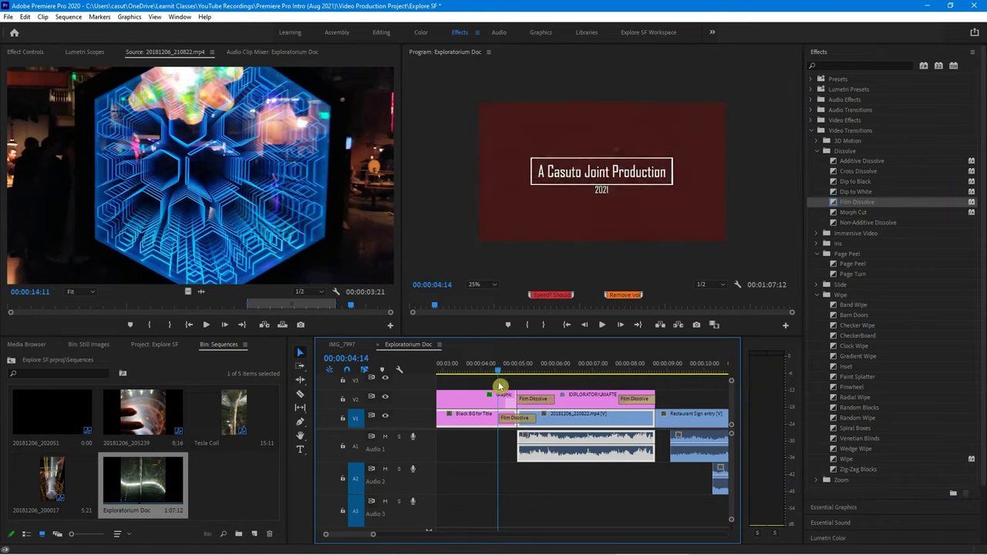
key(space)
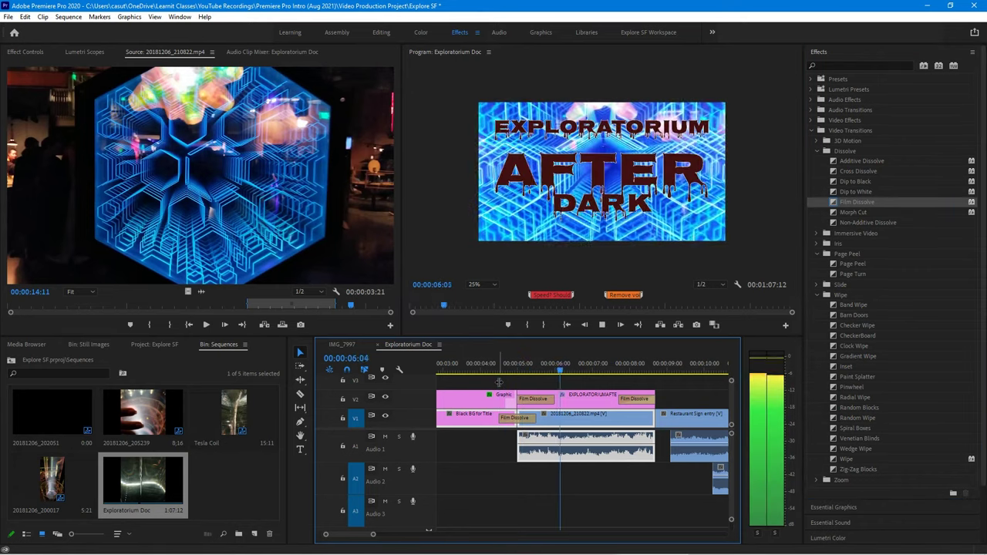
key(space)
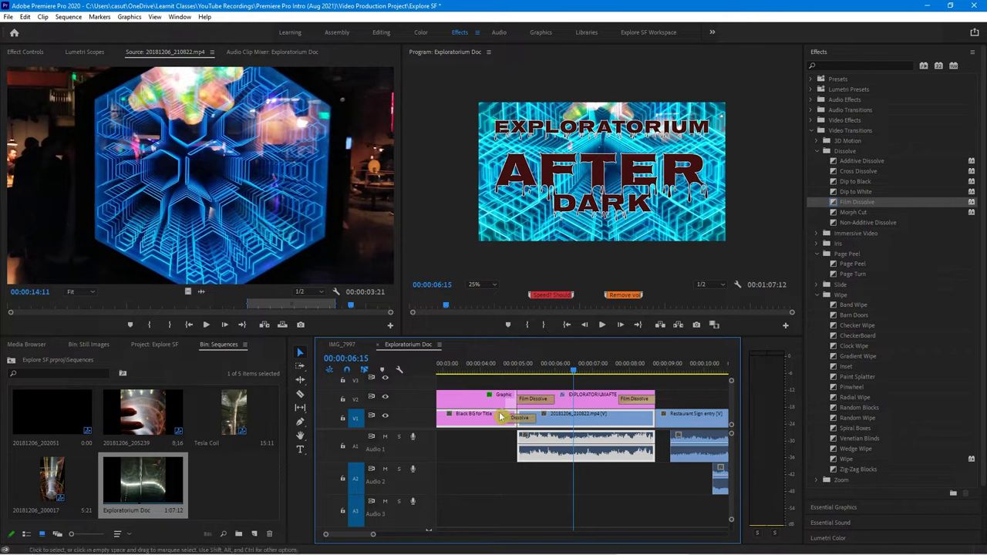
Step: Add a Film Dissolve on V1 at the cut between the Sushi Chef close up and Tesla 1 clips, accepting repeated frames
key(minus)
key(minus)
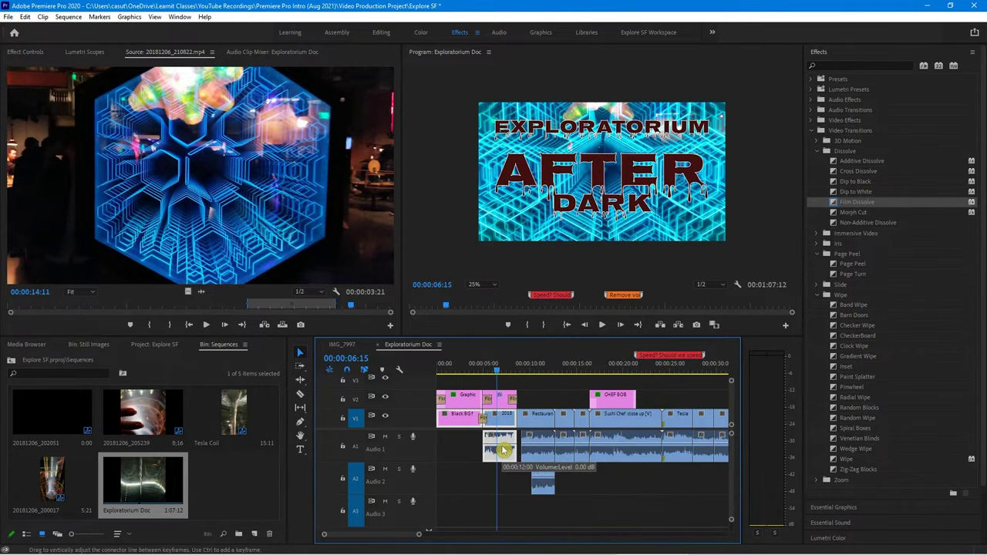
drag(509, 378, 657, 375)
key(XF86AudioLowerVolume)
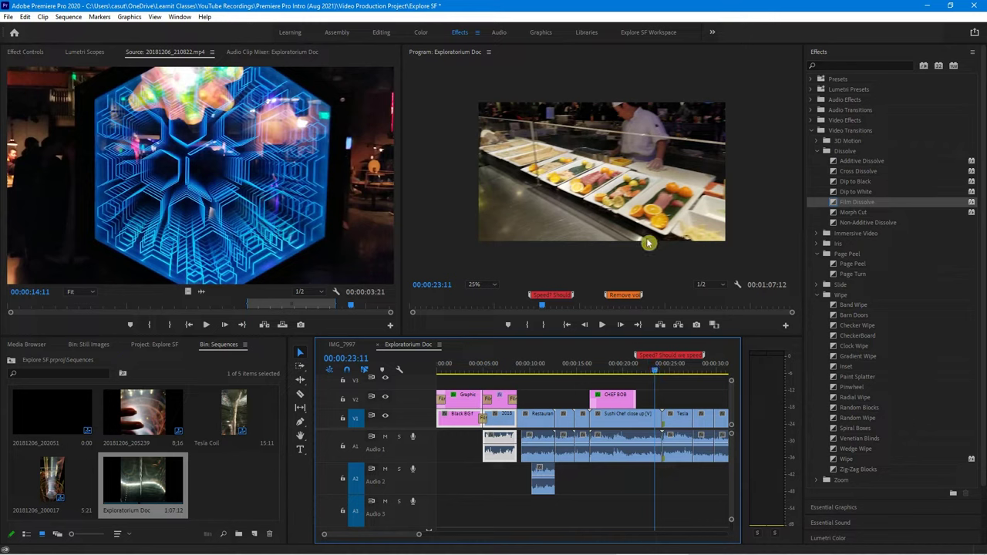
click(652, 420)
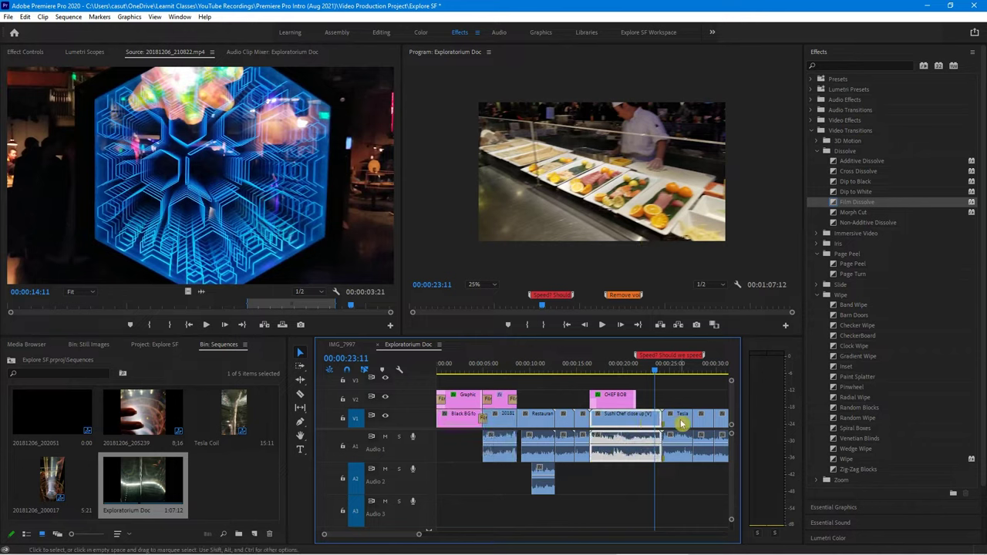
drag(835, 207, 696, 421)
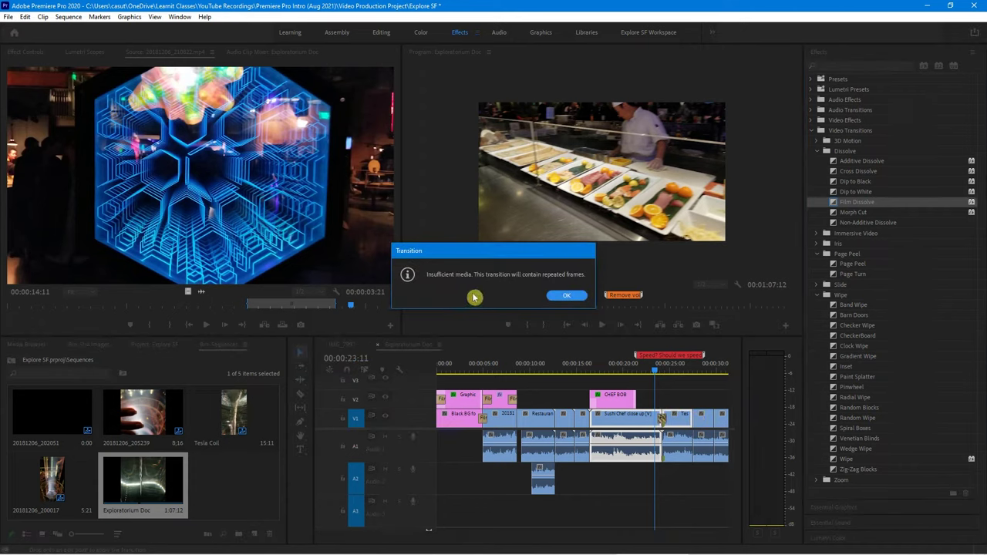
click(566, 295)
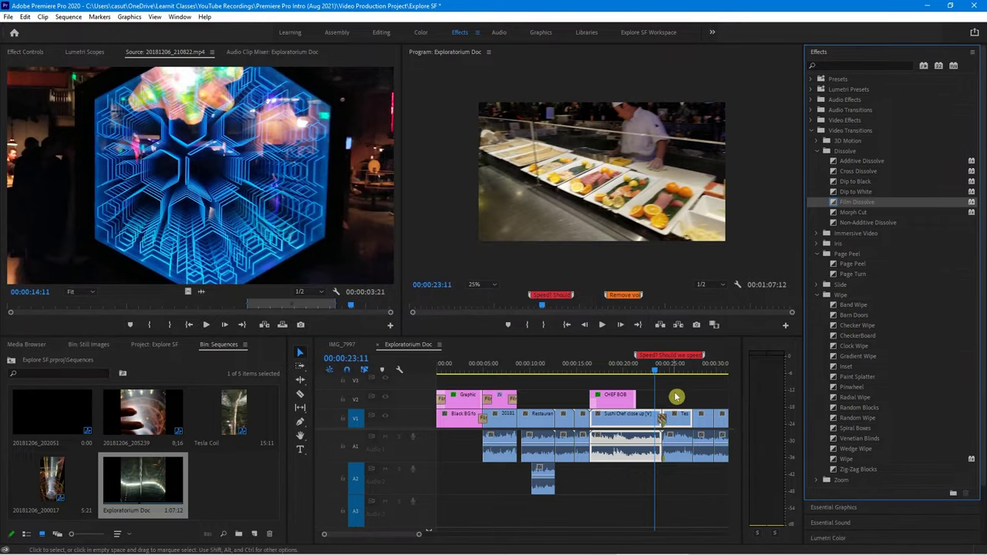
Step: Play back the Film Dissolve between the Sushi Chef close up and Tesla 1 clips
key(=)
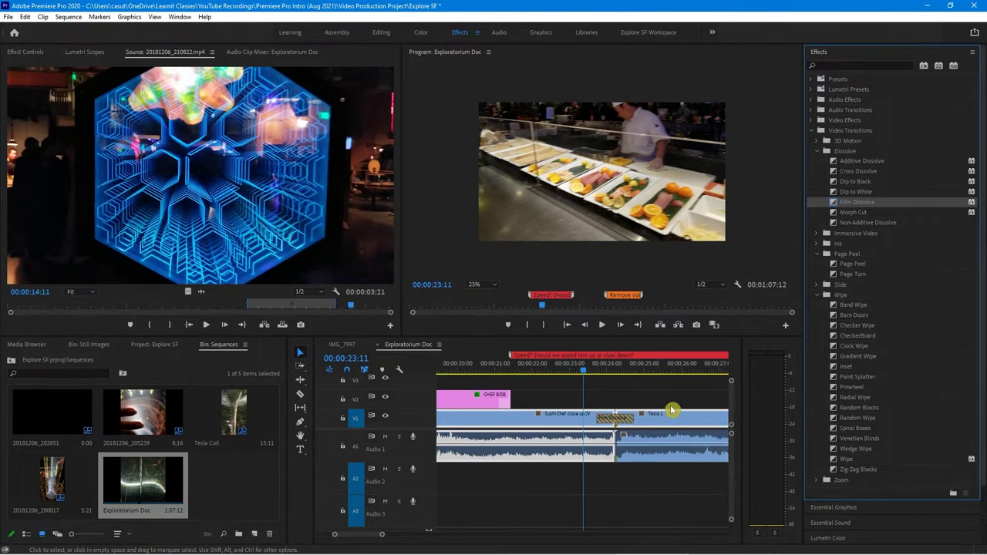
click(663, 426)
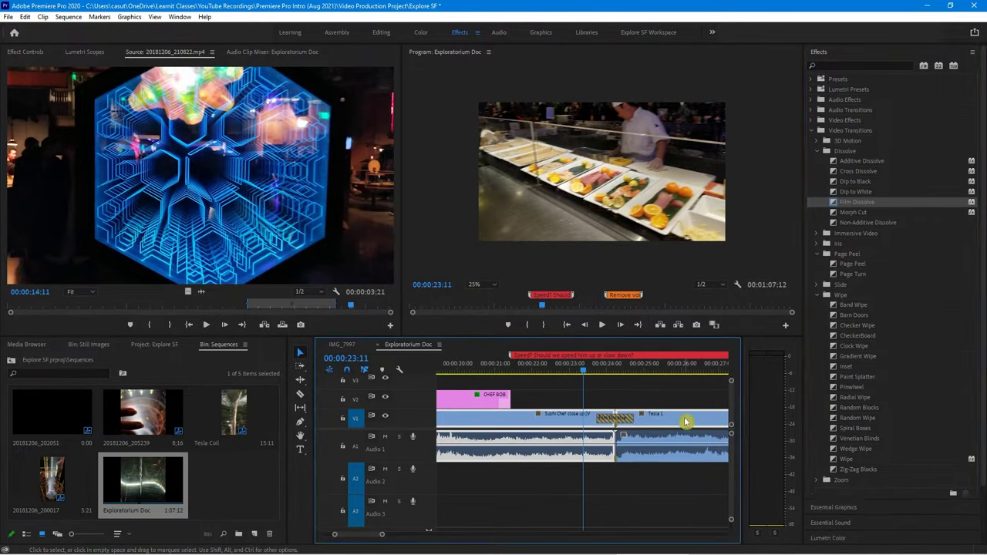
key(space)
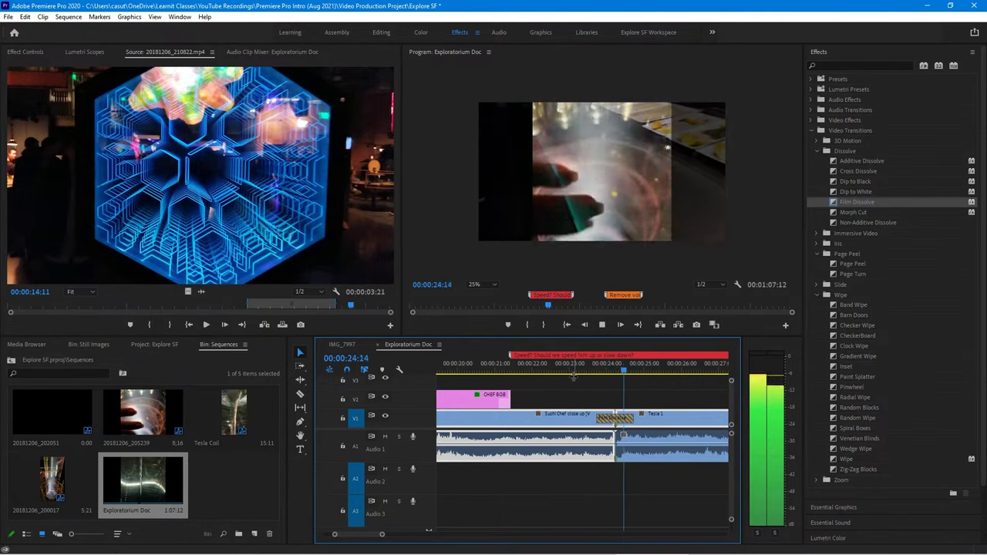
key(space)
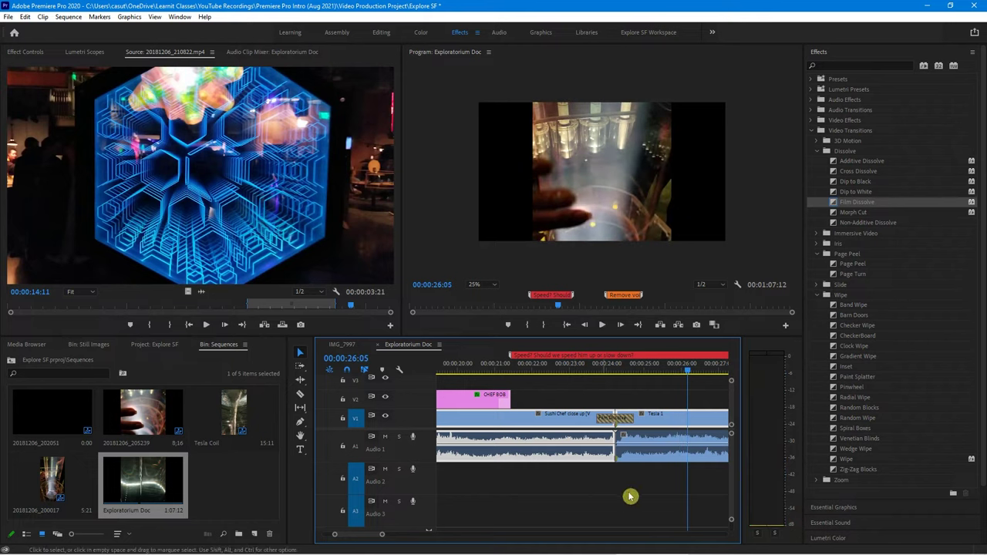
Step: Try shifting the Film Dissolve around the cut between Sushi Chef close up and Tesla 1, and scrub back to that cut
click(619, 423)
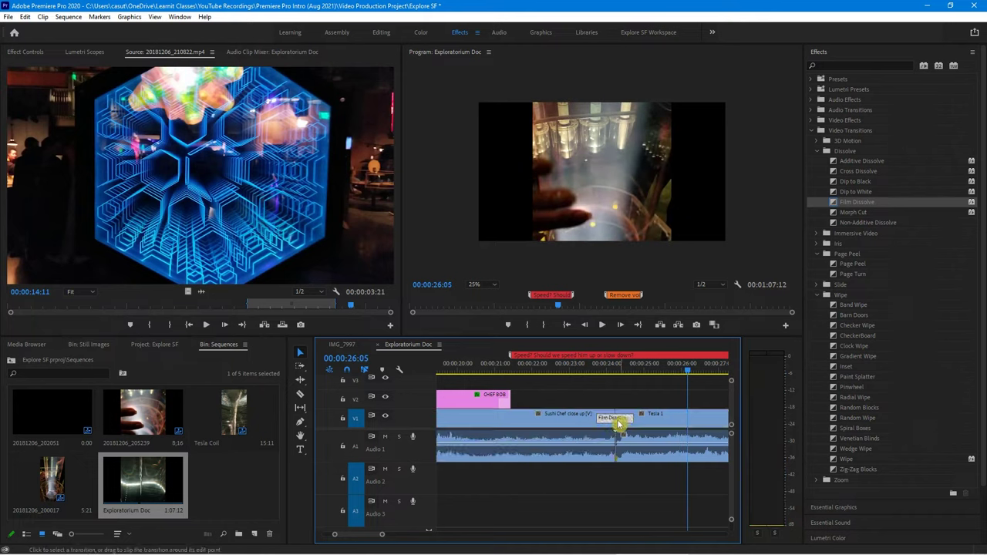
drag(620, 423, 619, 424)
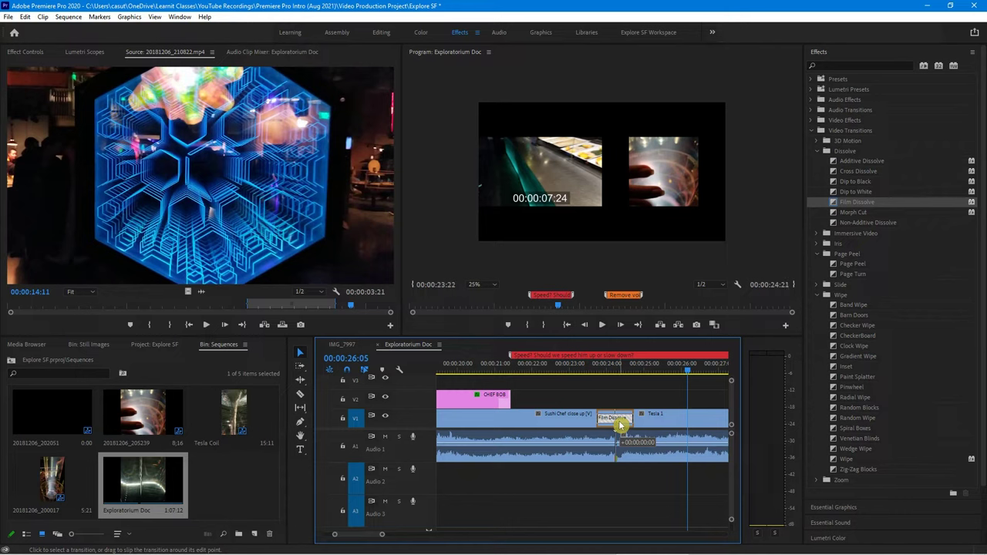
drag(620, 425, 621, 428)
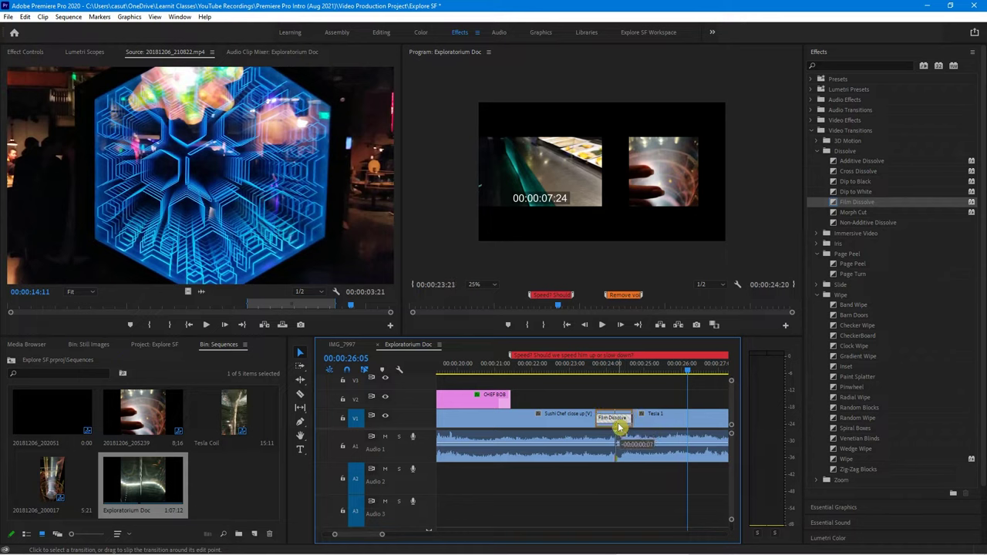
drag(619, 426, 621, 424)
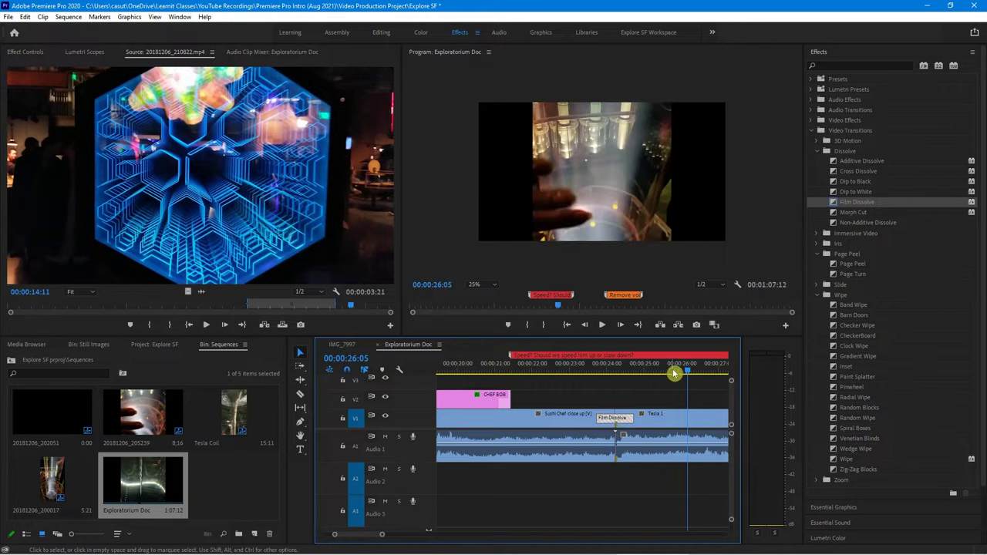
drag(687, 375, 616, 398)
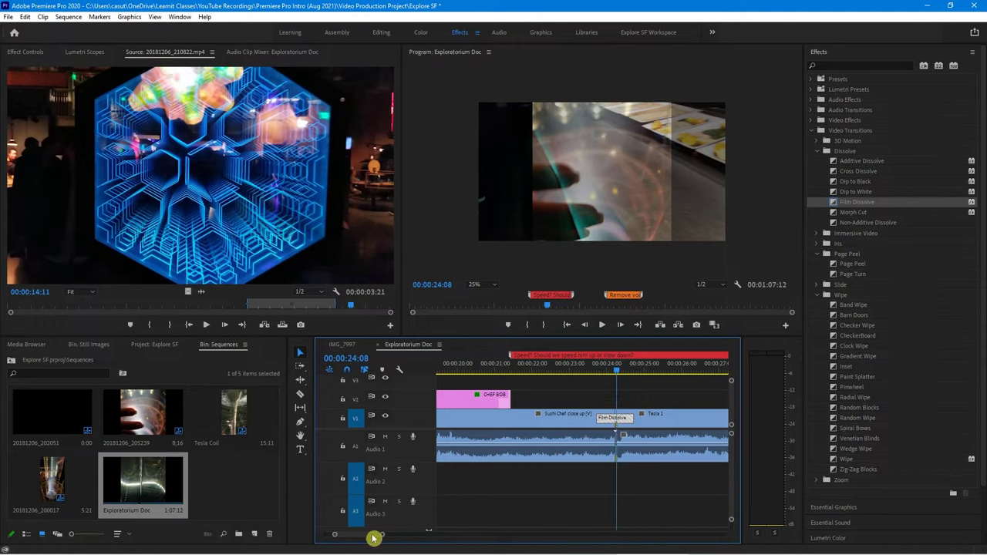
Step: Apply the default transitions to all clips from the first Tornado clip through Percussive machine on V1 and A1, accepting repeated frames
scroll(377, 536, down, 2)
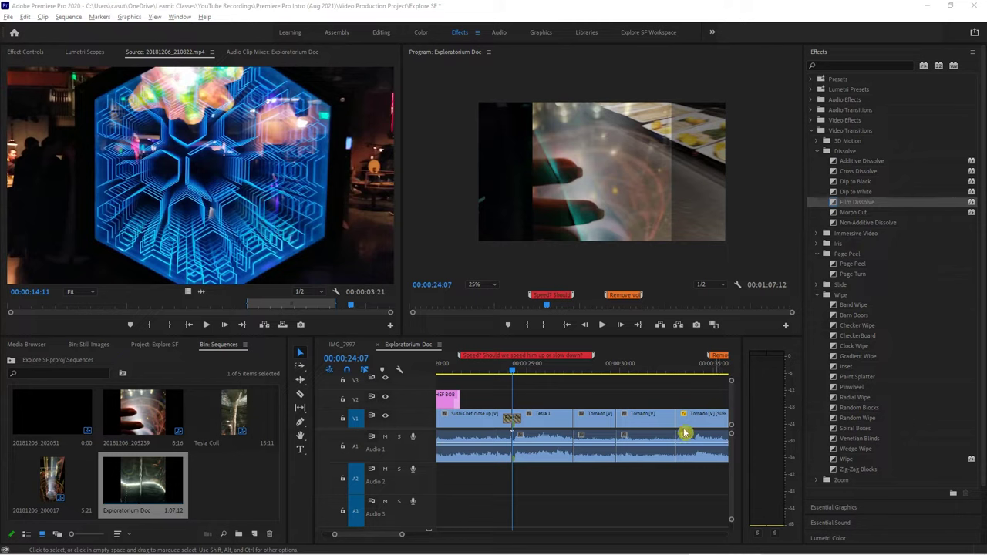
click(667, 359)
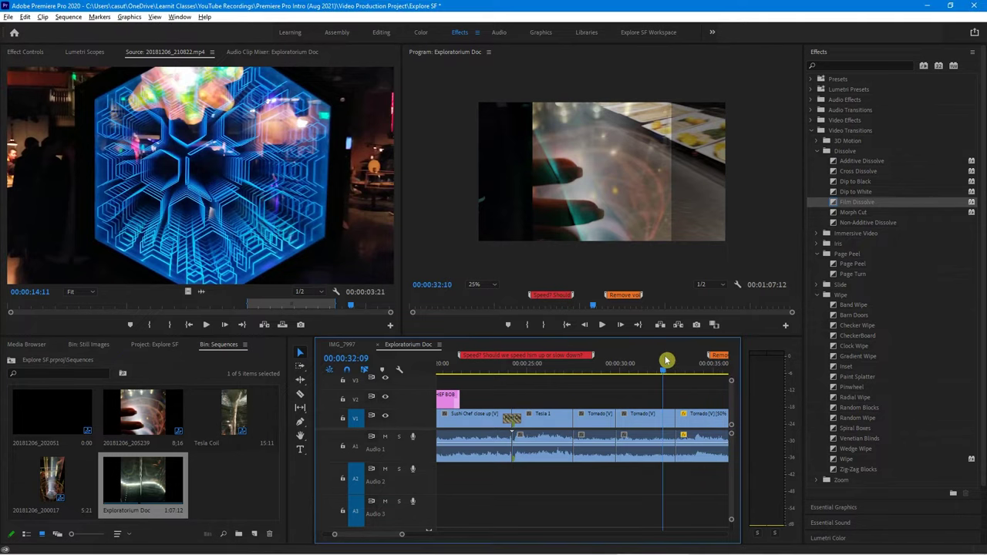
key(minus)
key(minus)
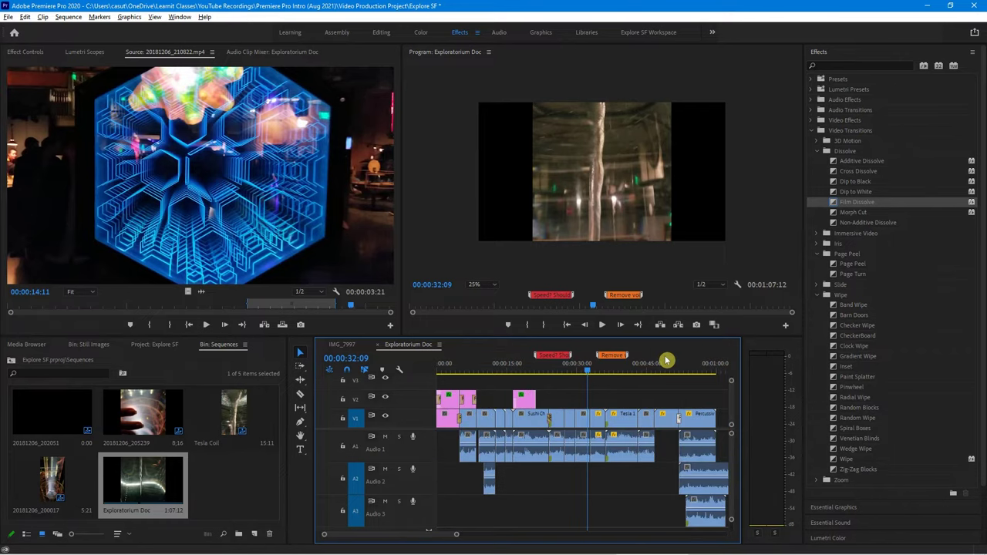
drag(572, 400, 691, 462)
key(ctrl+d)
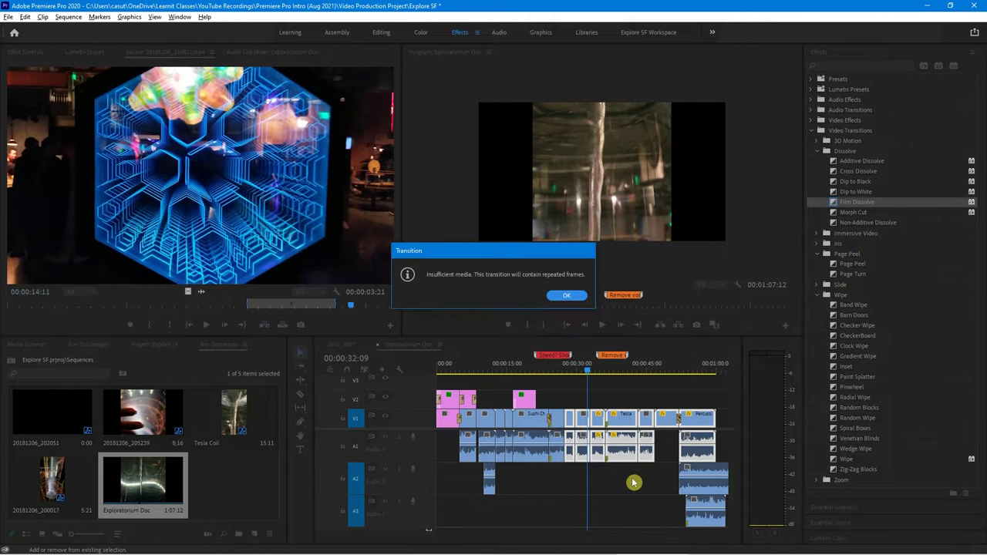
click(576, 296)
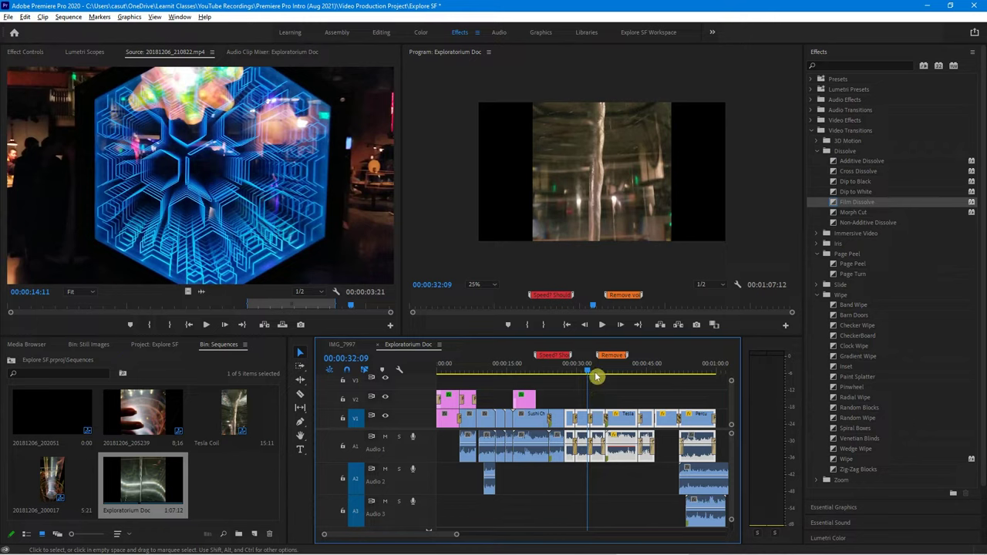
Step: Play back the batch-applied transitions from the end of the Tesla 1 clip into the Percussive machine clip
drag(588, 371, 562, 378)
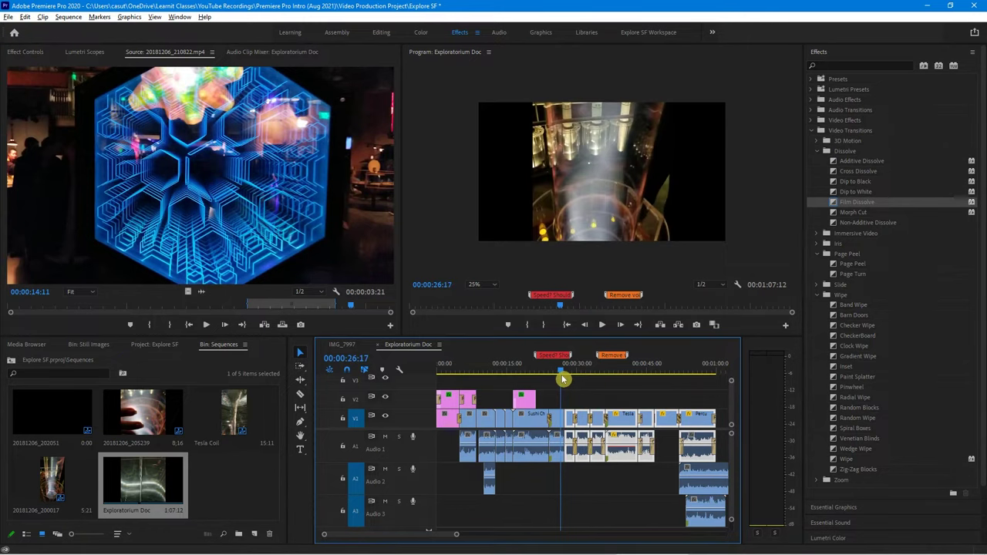
key(space)
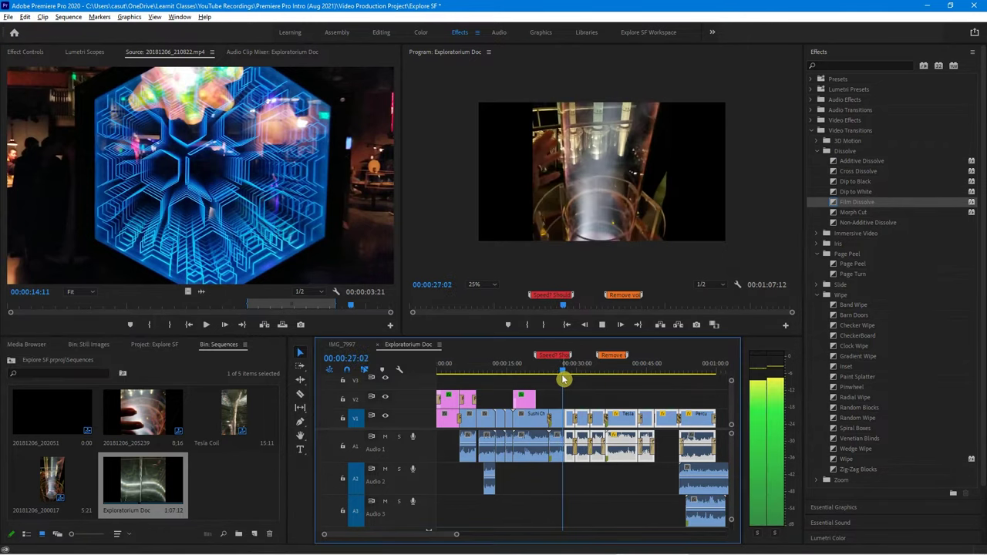
key(XF86AudioLowerVolume)
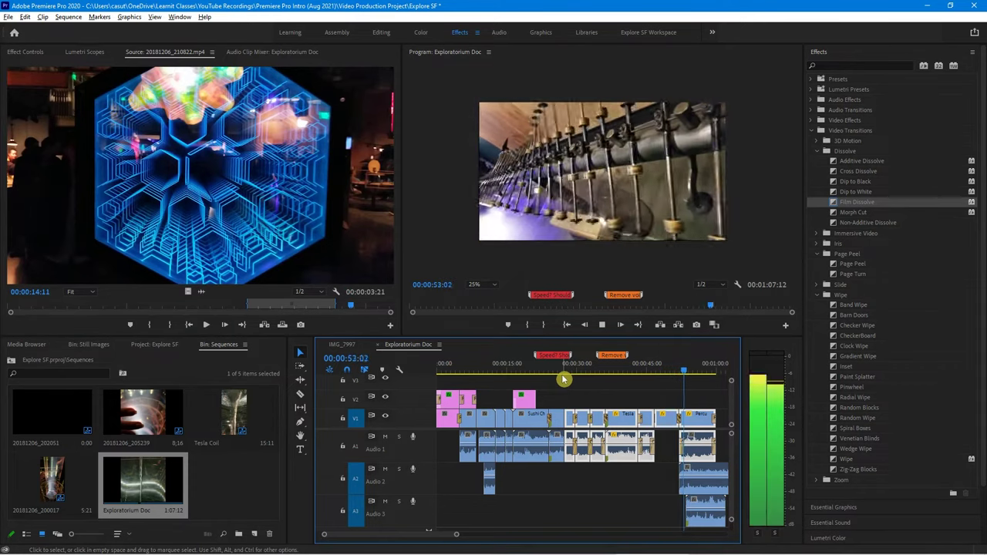
key(space)
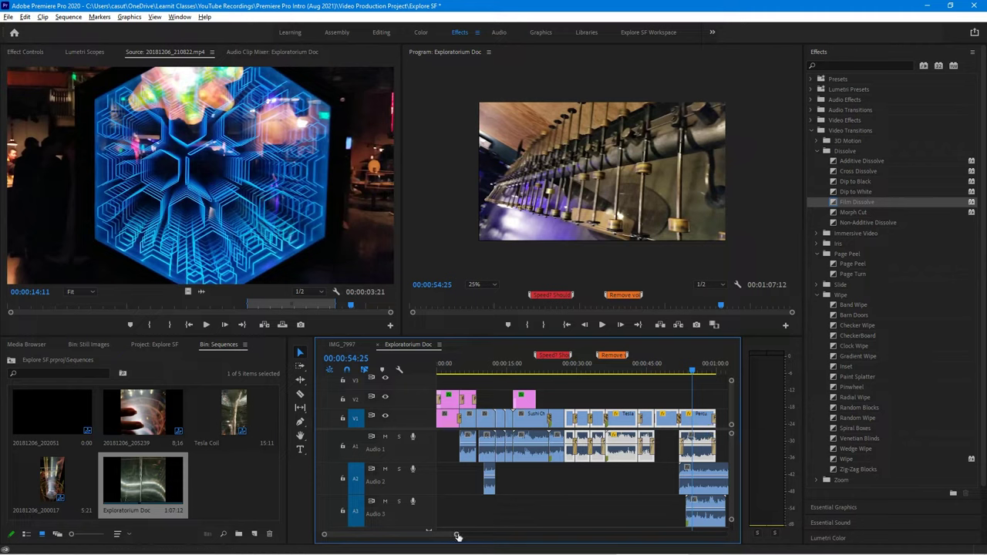
Step: Delete the Film Dissolve and the audio crossfade at the end of the Percussive machine clip
drag(445, 537, 456, 535)
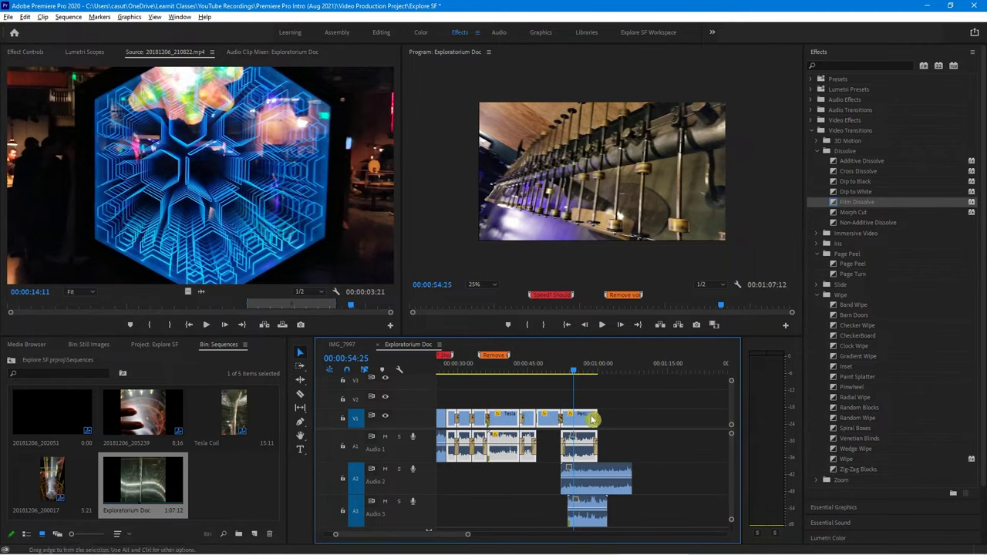
key(equal)
key(equal)
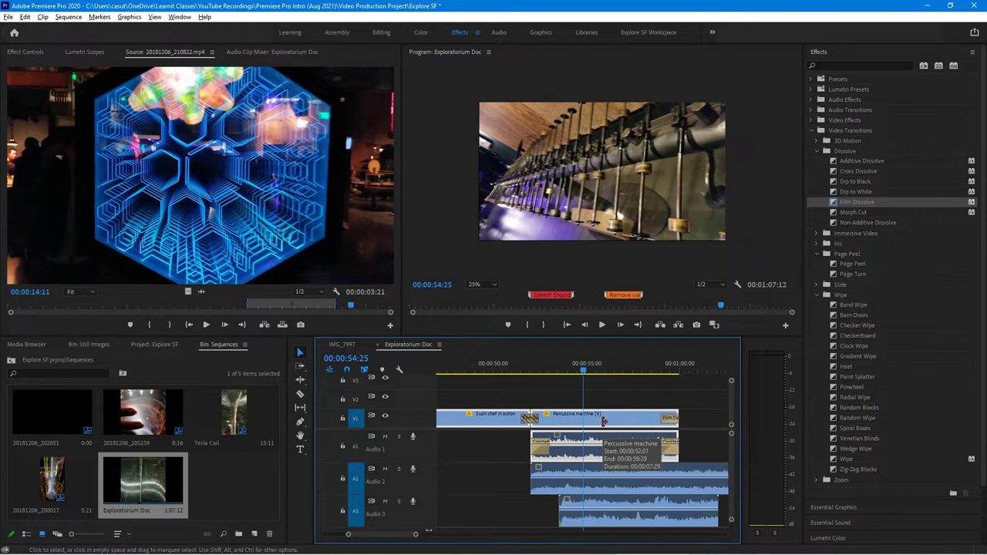
click(669, 422)
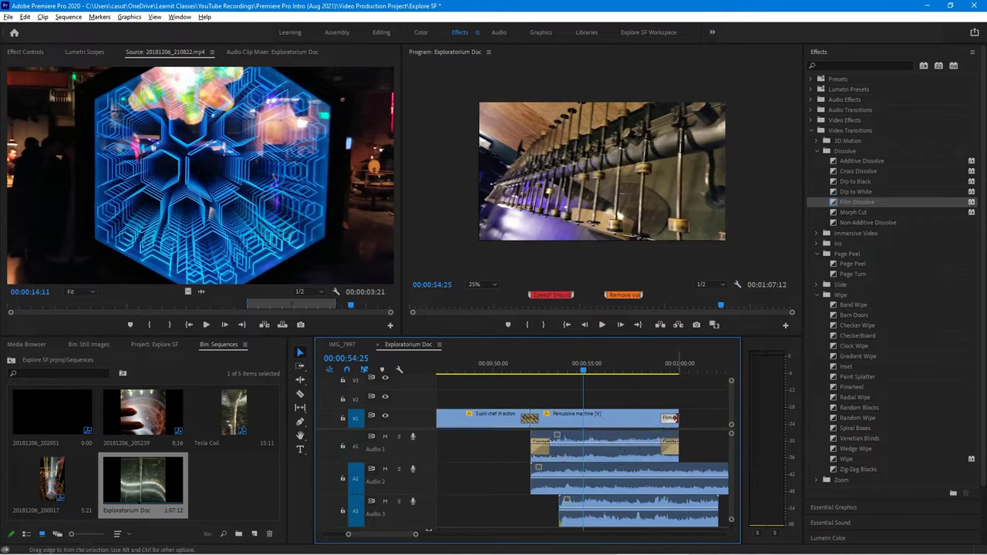
key(Delete)
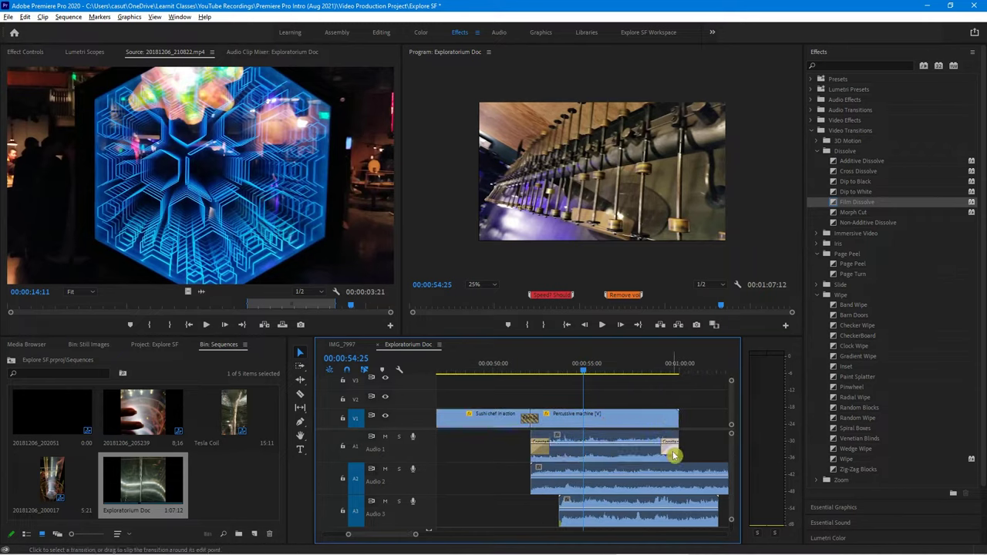
key(Delete)
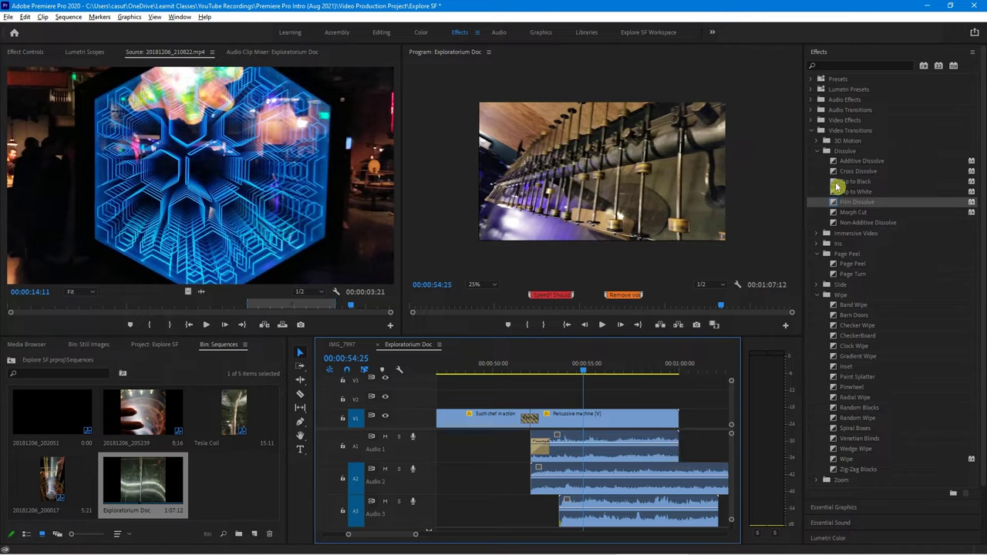
Step: Add a Dip to Black at the end of the Percussive machine video and lengthen it by moving its start earlier
drag(838, 186, 675, 427)
drag(594, 370, 657, 381)
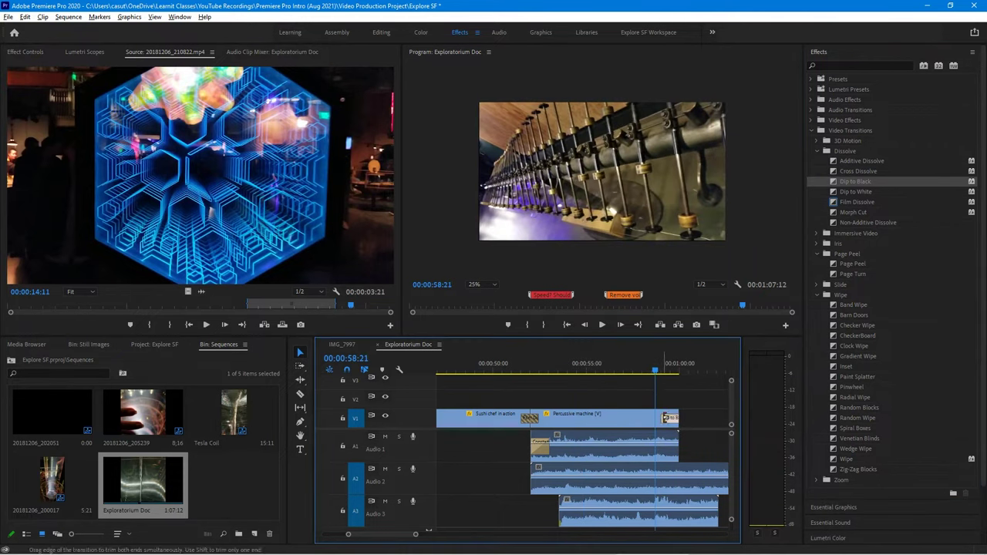
drag(662, 419, 646, 419)
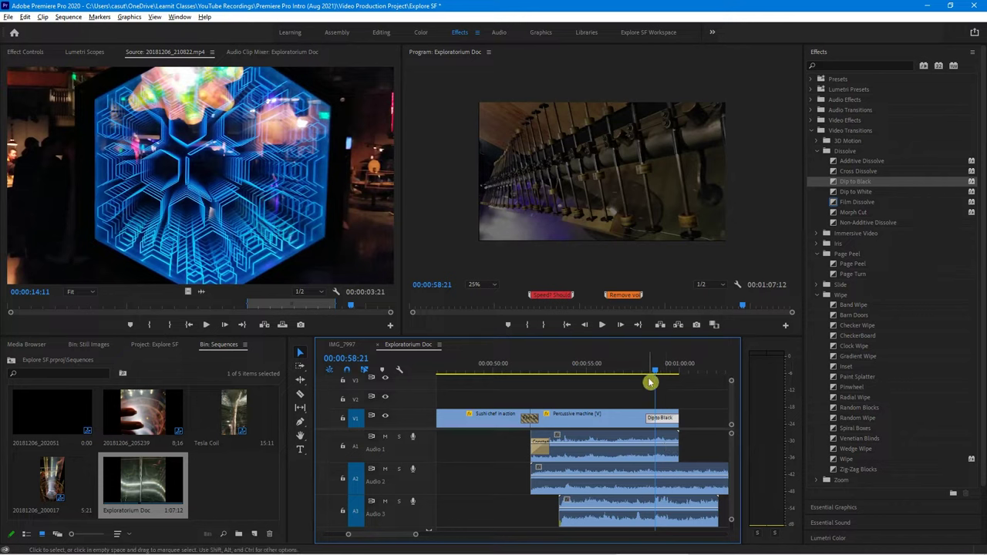
Step: Play back the Dip to Black at the end of the Percussive machine clip
drag(656, 377, 638, 377)
key(space)
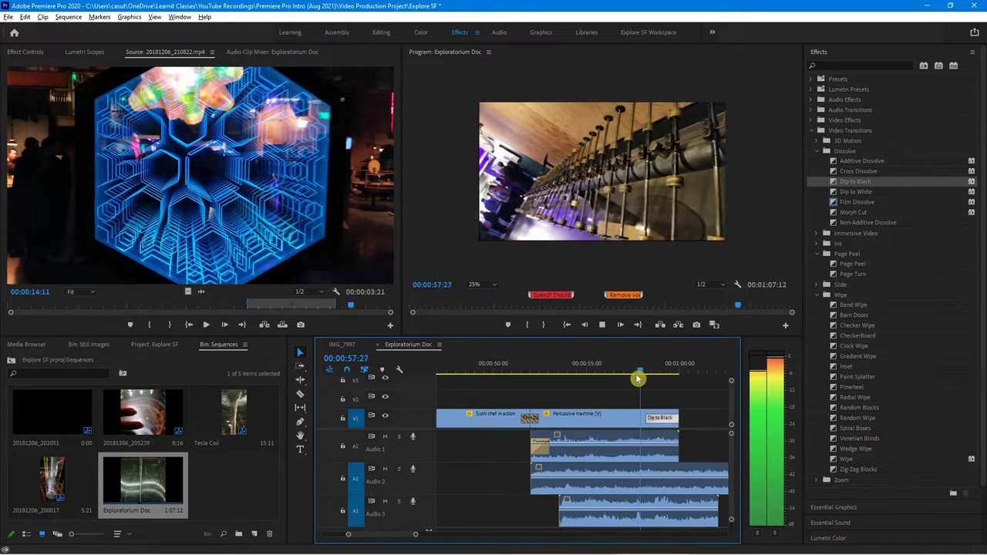
key(space)
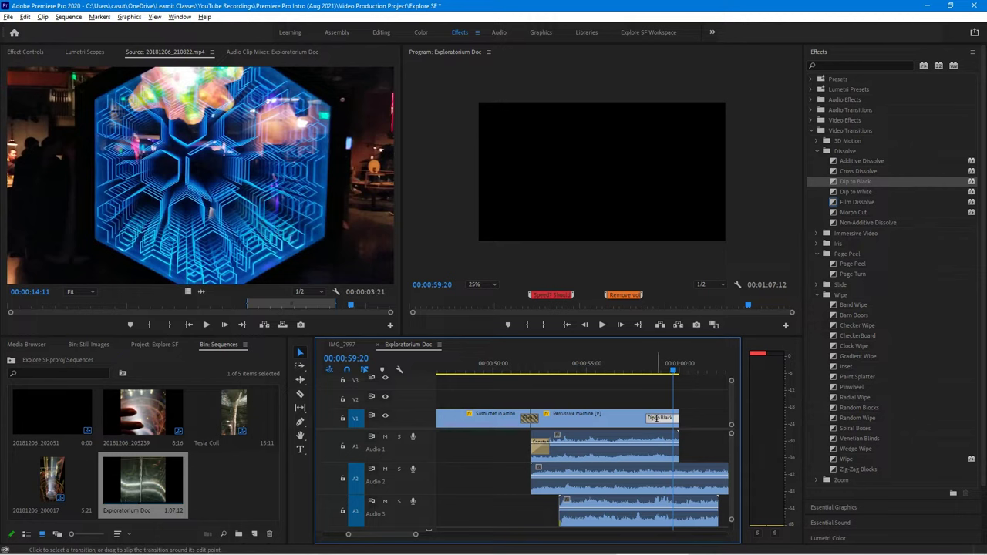
Step: Extend the Dip to Black further back over the end of the Percussive machine video and return to the start of the clip
double_click(659, 421)
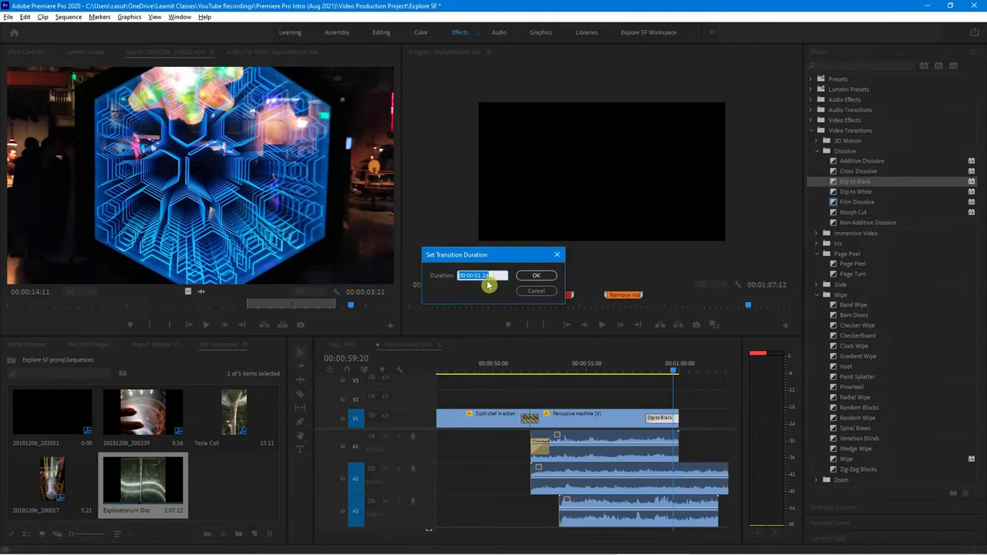
click(534, 293)
drag(649, 418, 619, 418)
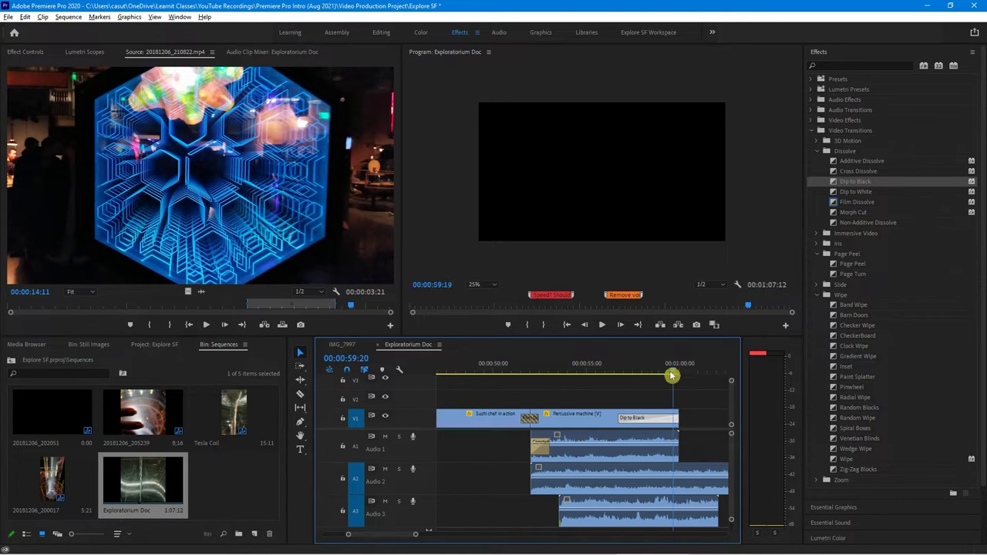
drag(672, 374, 556, 394)
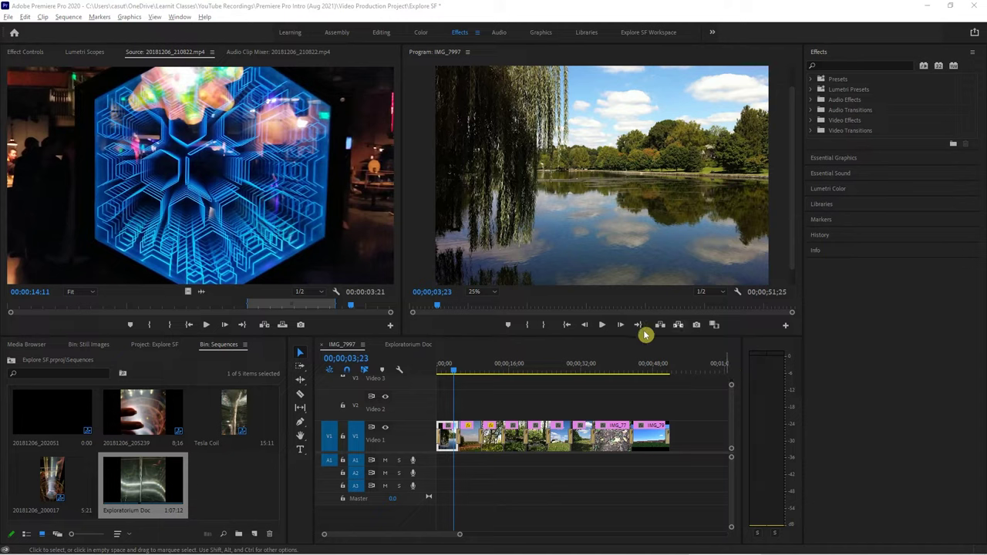
Step: Play the IMG_7997 slideshow sequence through its first few photos
click(553, 357)
key(space)
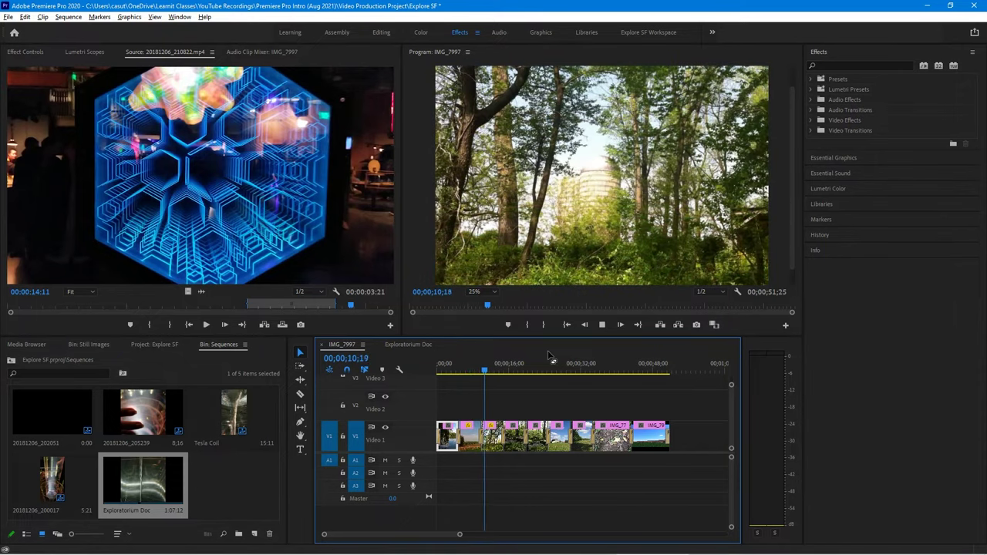
key(space)
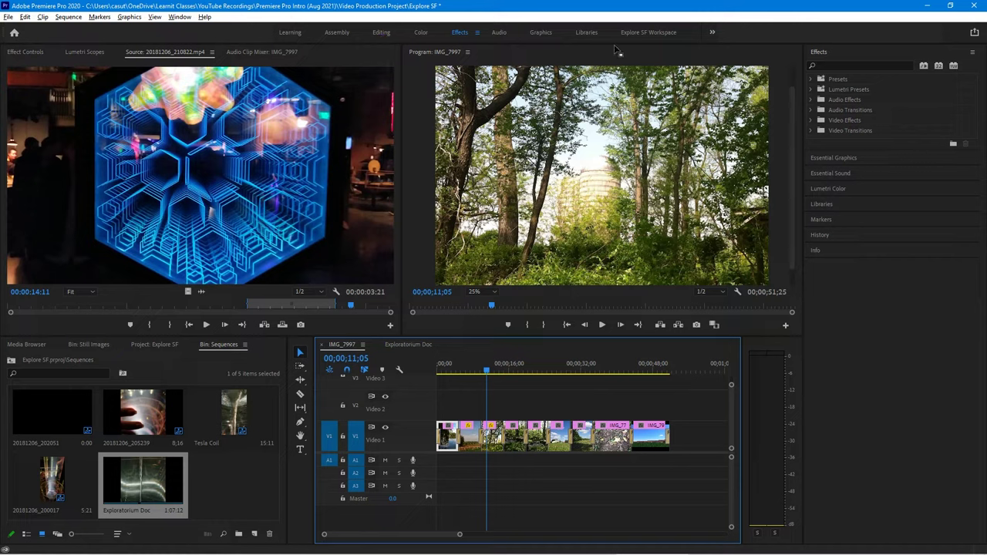
Step: Show the effect controls of IMG_1342.jpg and set the Program monitor zoom to 10% with the photo in view
click(24, 54)
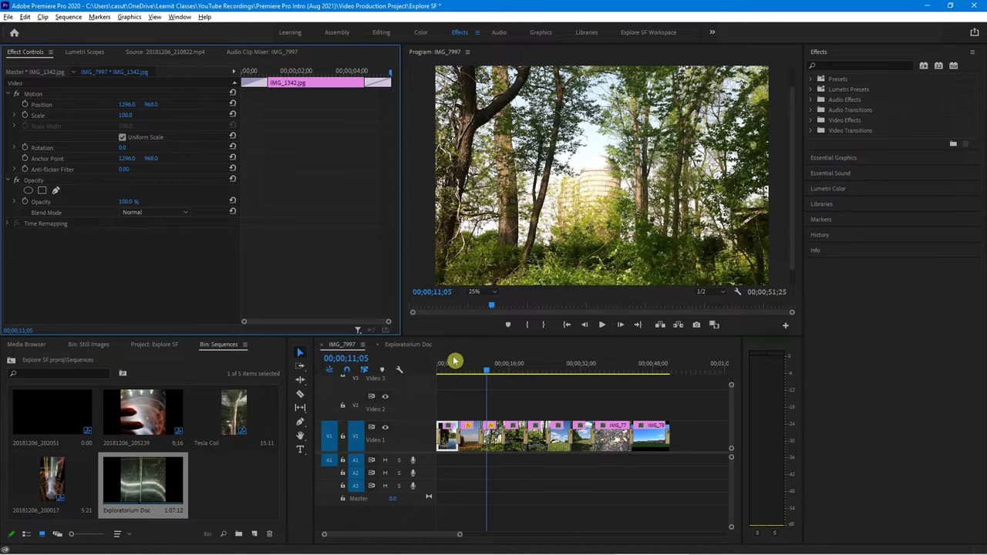
click(482, 372)
click(445, 372)
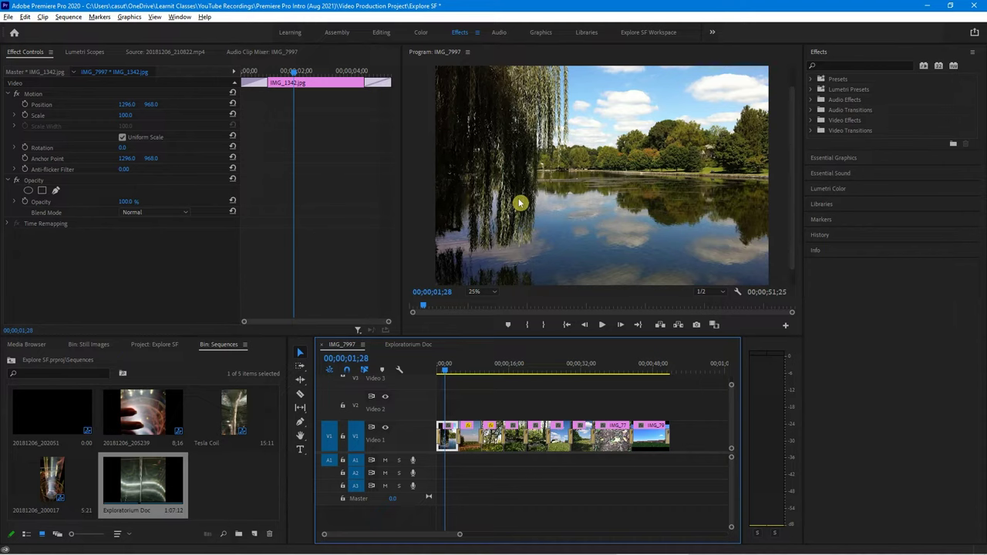
click(494, 293)
click(493, 317)
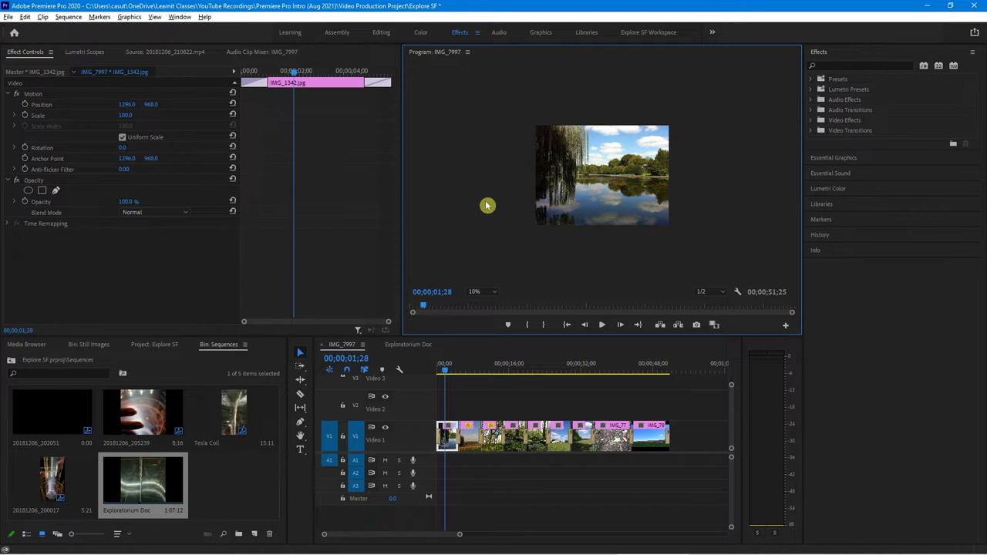
Step: Turn on Position keyframing for IMG_1342.jpg at the very start of the sequence
drag(293, 73, 228, 79)
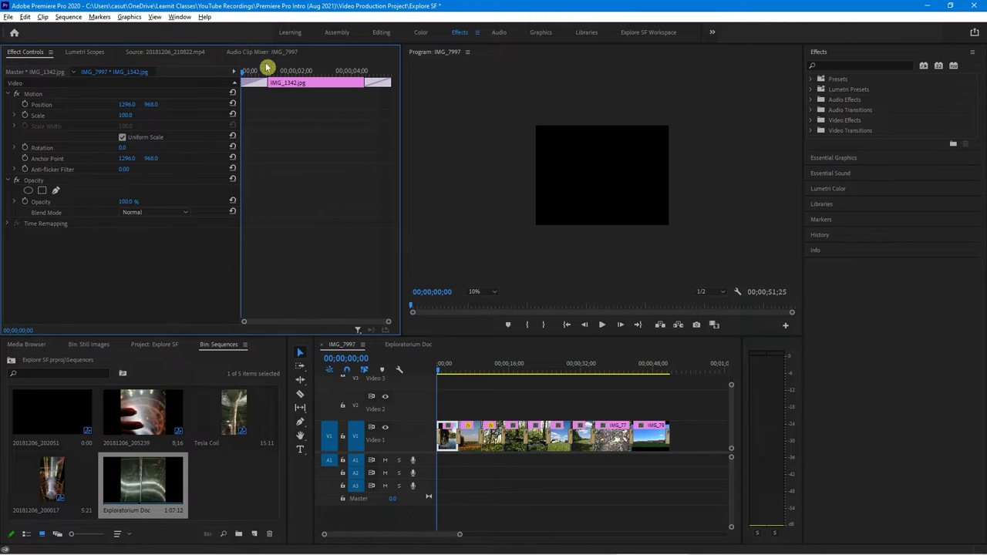
click(473, 451)
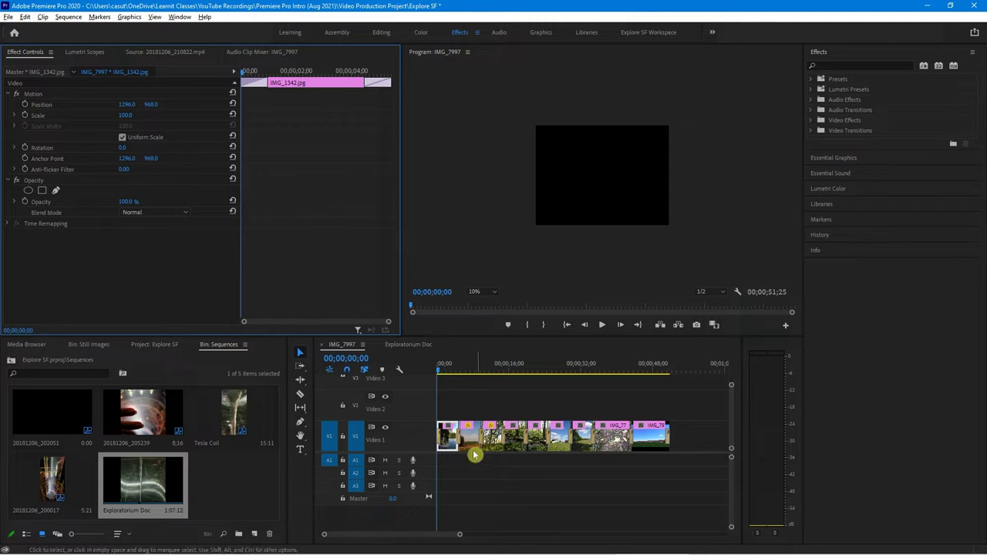
mouse_move(438, 373)
mouse_down()
mouse_move(465, 377)
mouse_move(436, 382)
mouse_up()
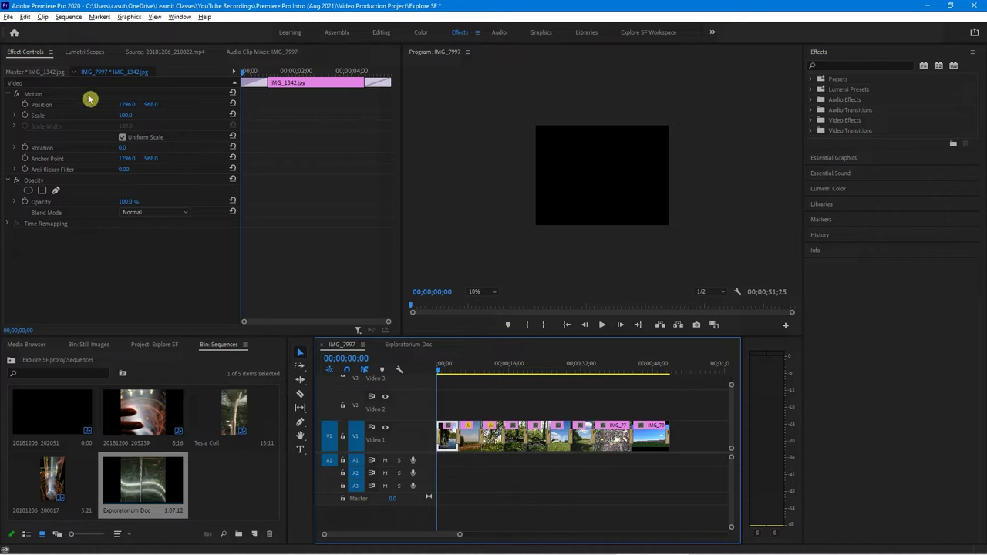
click(31, 105)
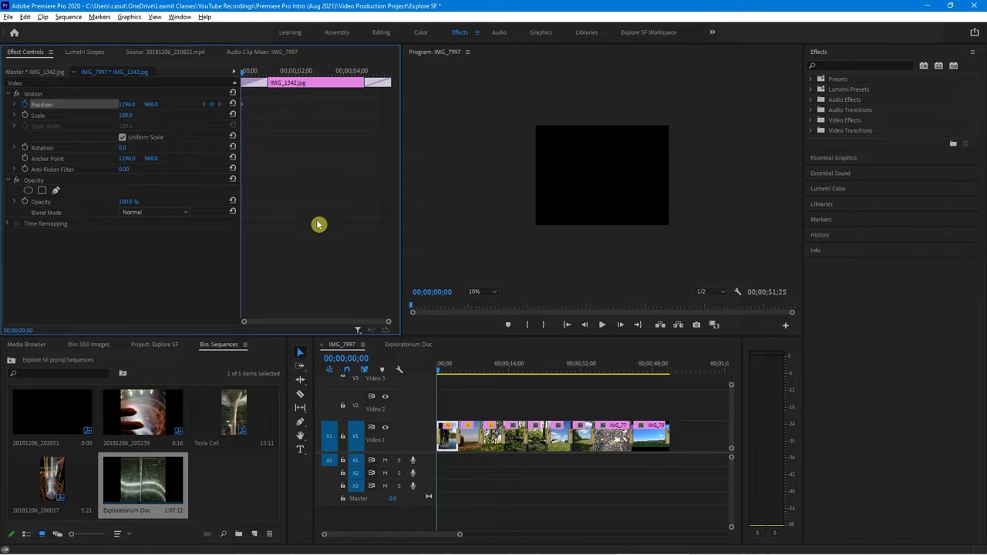
Step: At 00;00;04;28, keyframe IMG_1342.jpg shifted to the right, at a horizontal Position of about 2048 and a vertical Position of 968
key(Down)
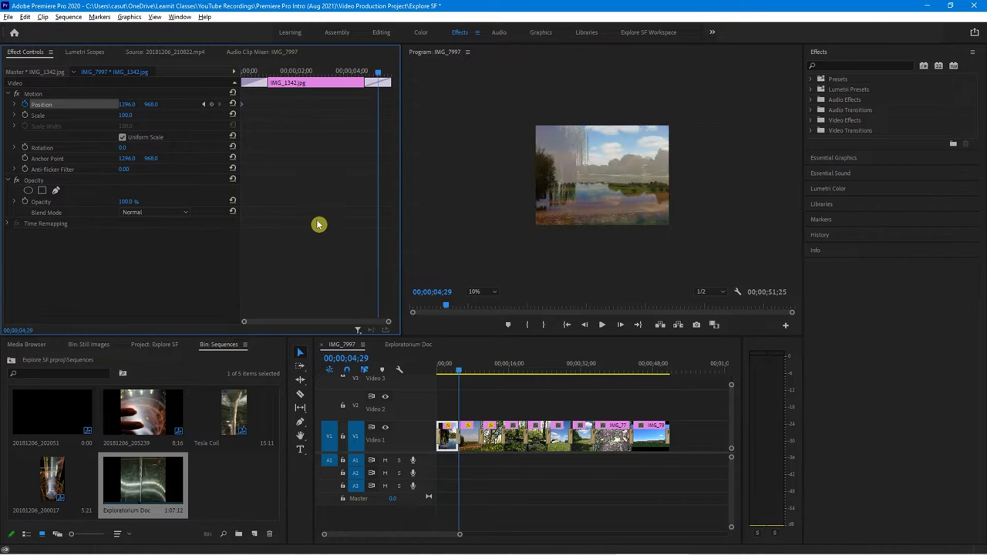
key(Left)
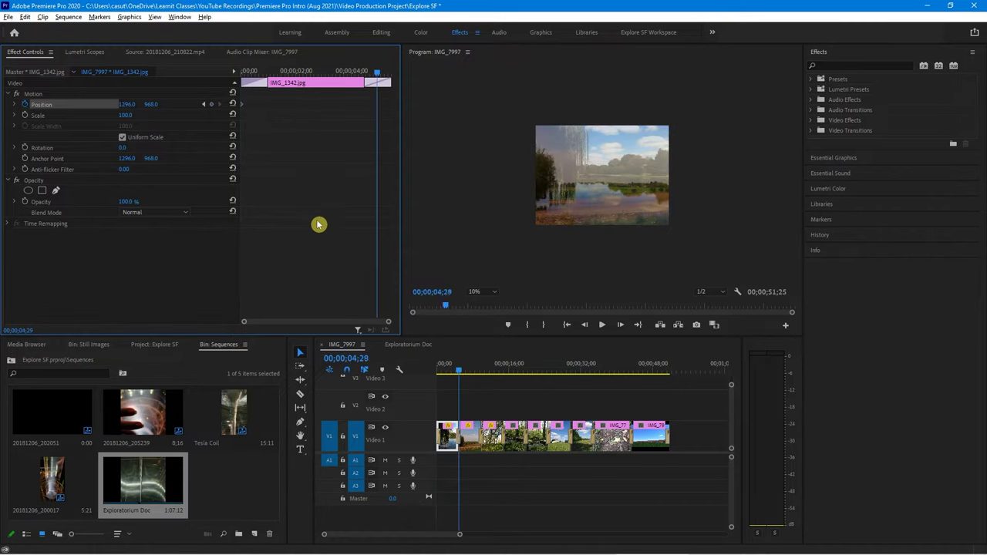
key(Left)
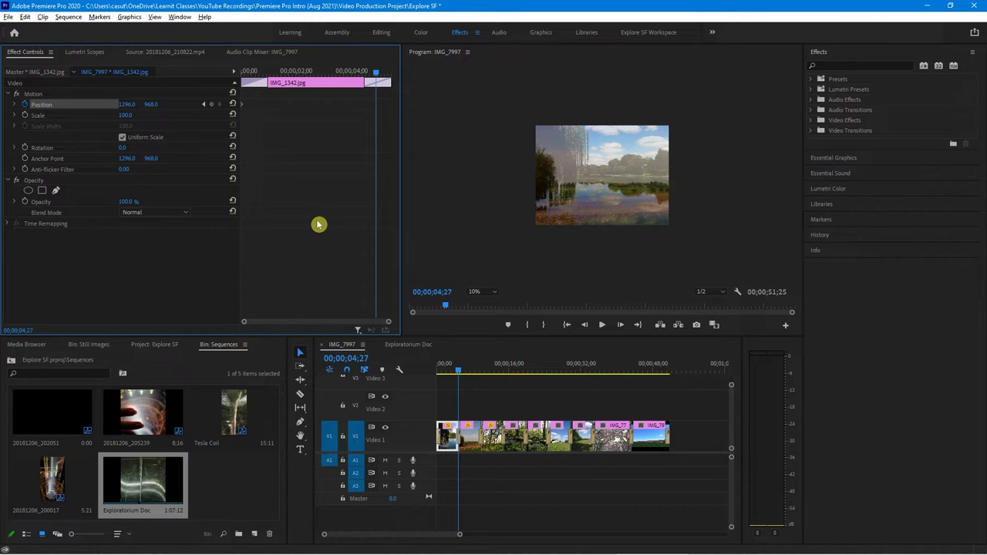
key(Right)
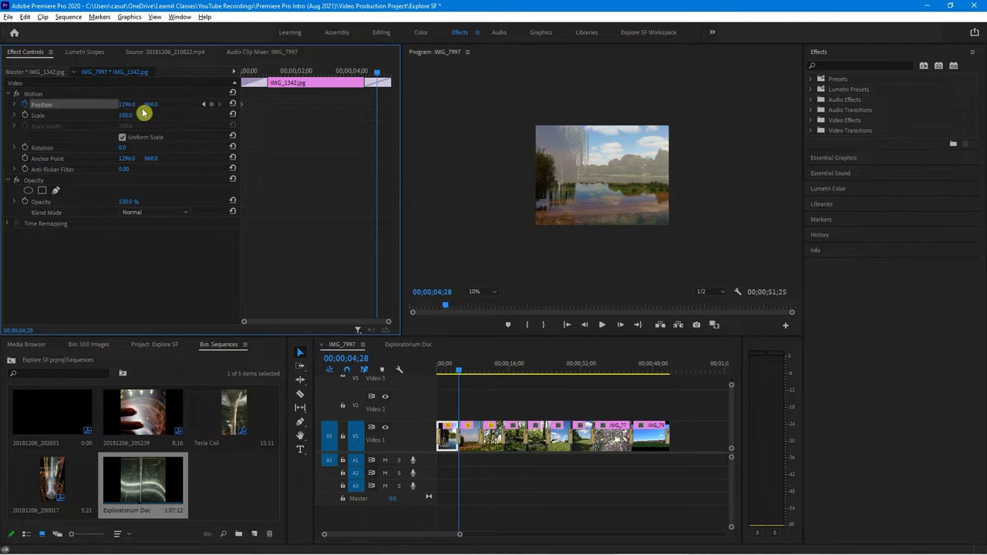
drag(126, 104, 105, 104)
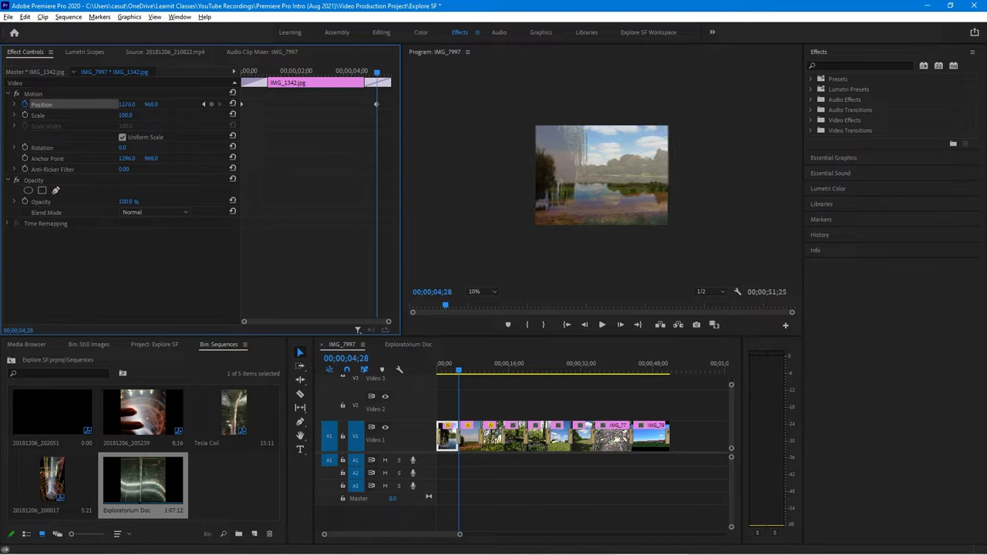
drag(638, 221, 593, 173)
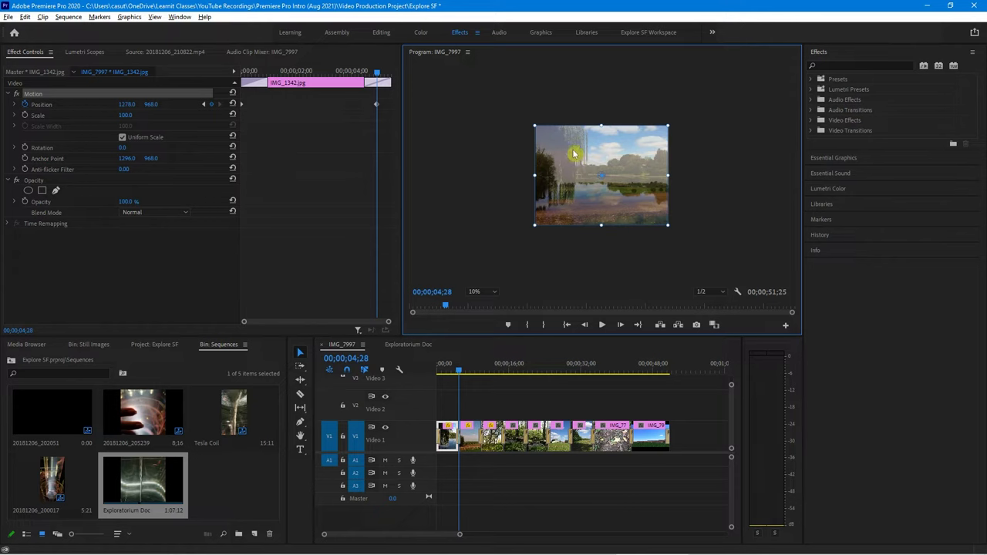
drag(574, 154, 613, 158)
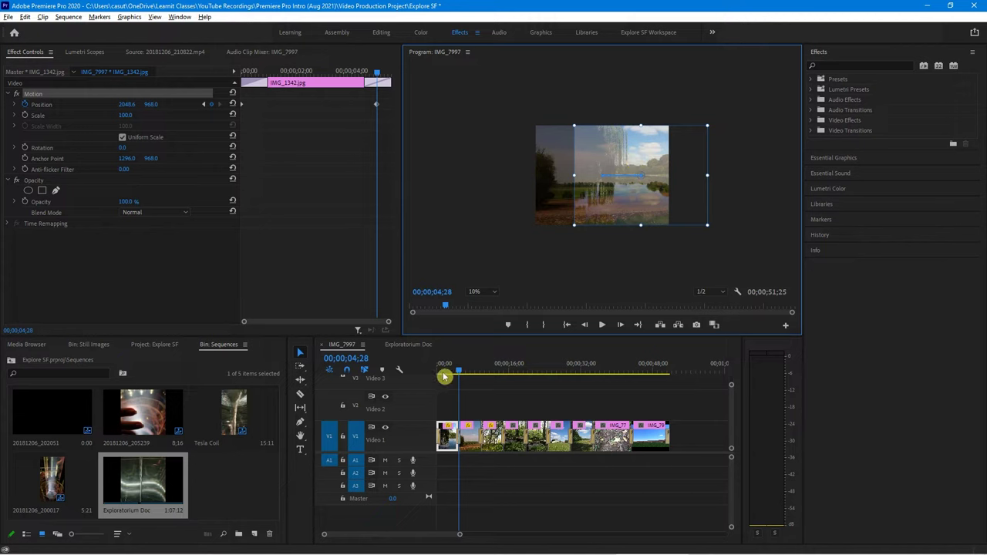
Step: Play back the Position animation of IMG_1342.jpg from the start of the sequence
drag(458, 375, 419, 376)
key(space)
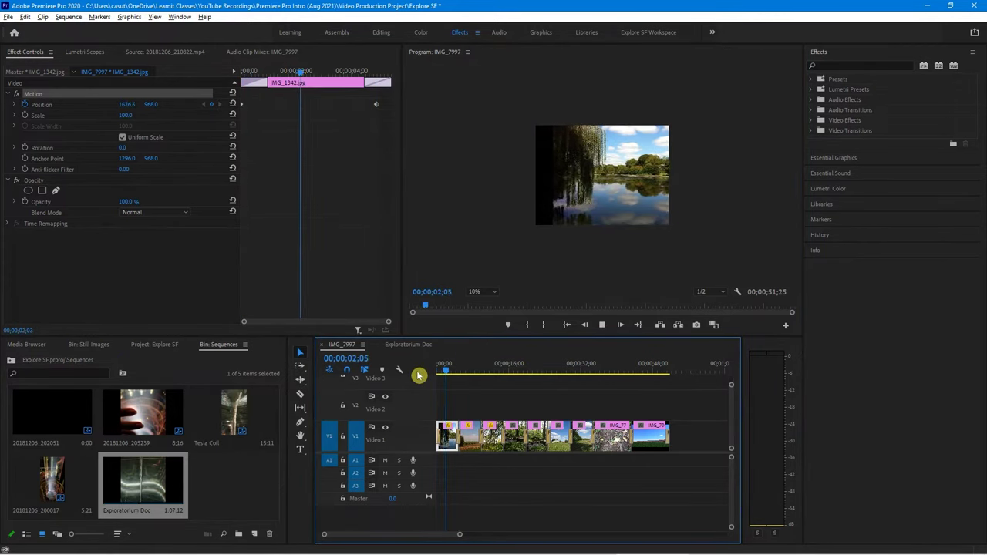
key(space)
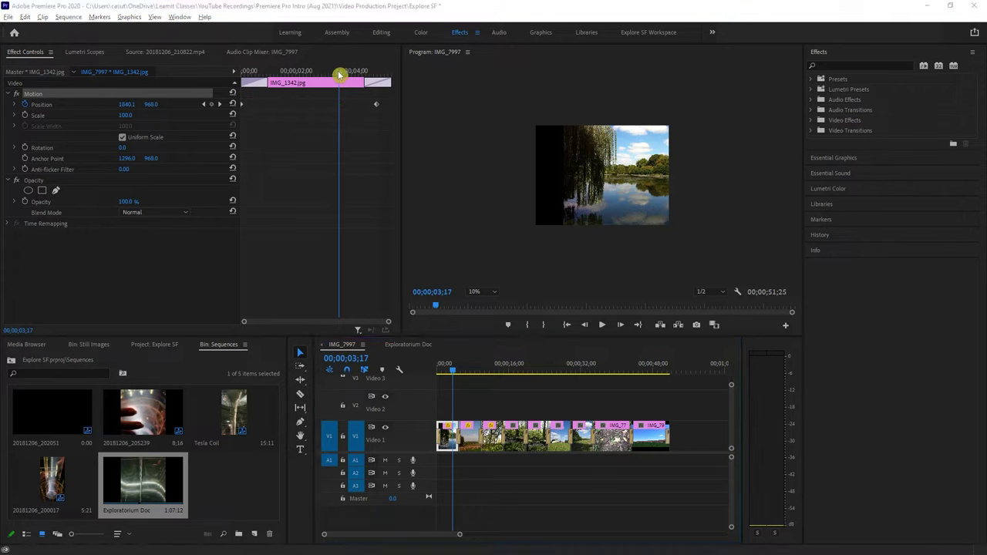
Step: Turn on Scale keyframing for IMG_1342.jpg at the start of the sequence and enlarge the photo to a Scale of about 162.9
drag(339, 72, 236, 100)
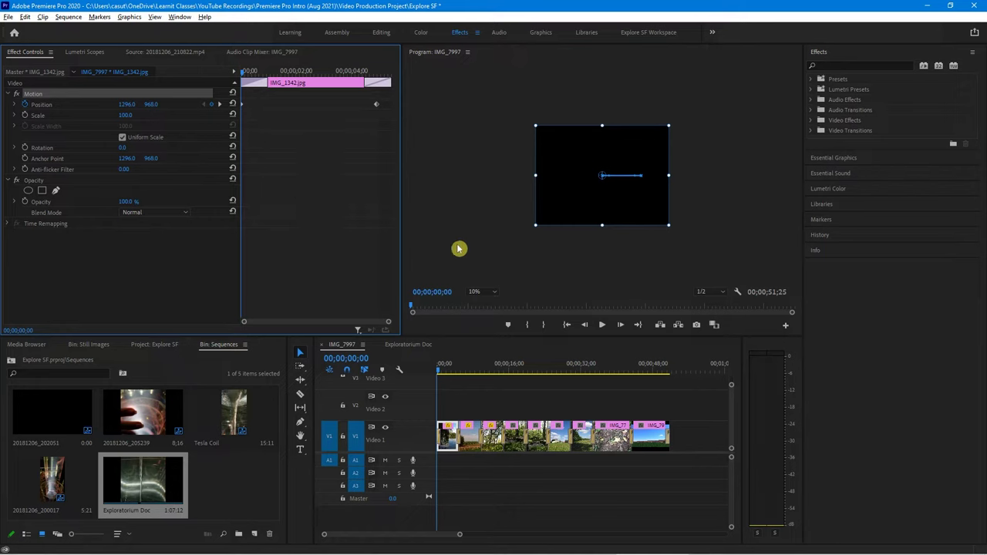
click(25, 115)
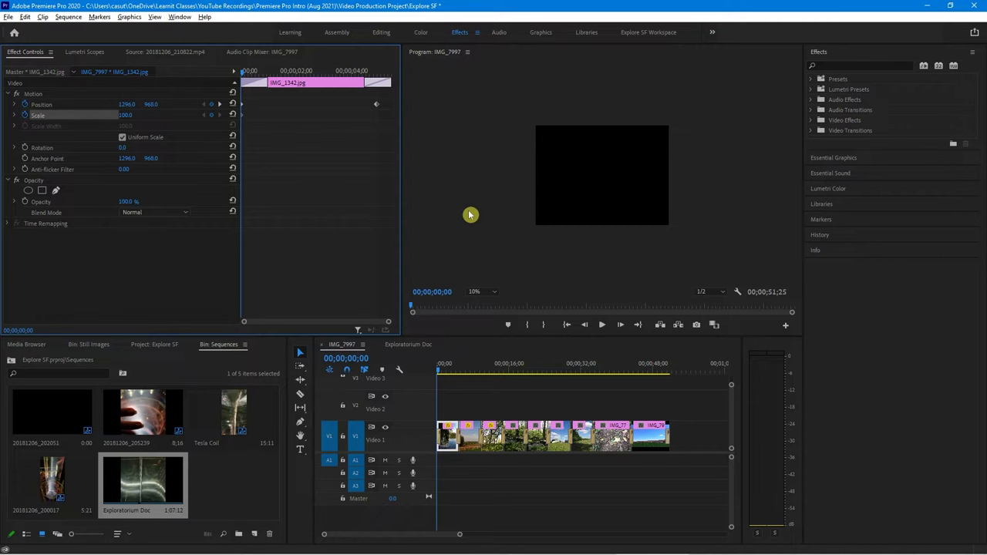
click(562, 183)
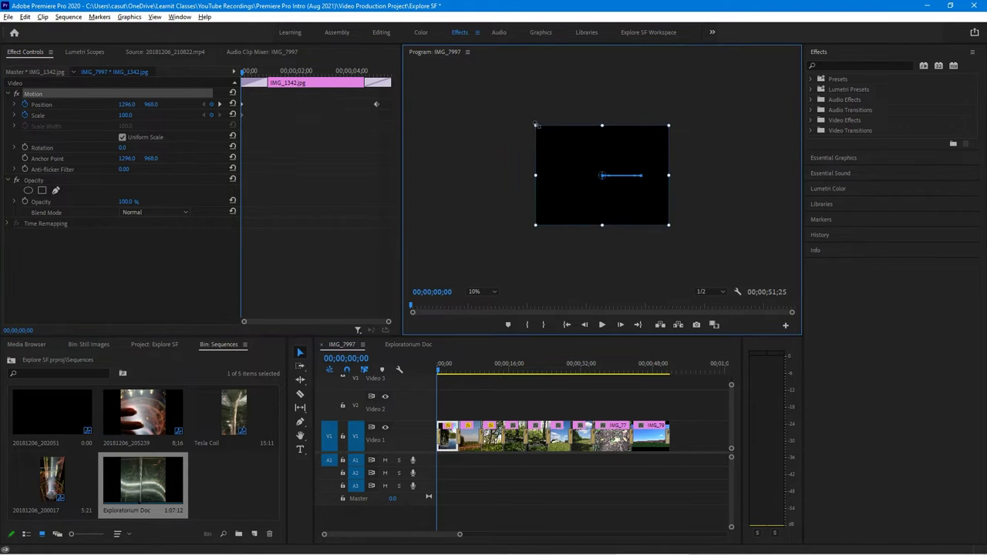
drag(535, 125, 502, 99)
mouse_move(442, 368)
mouse_down()
mouse_move(463, 374)
mouse_move(433, 375)
mouse_up()
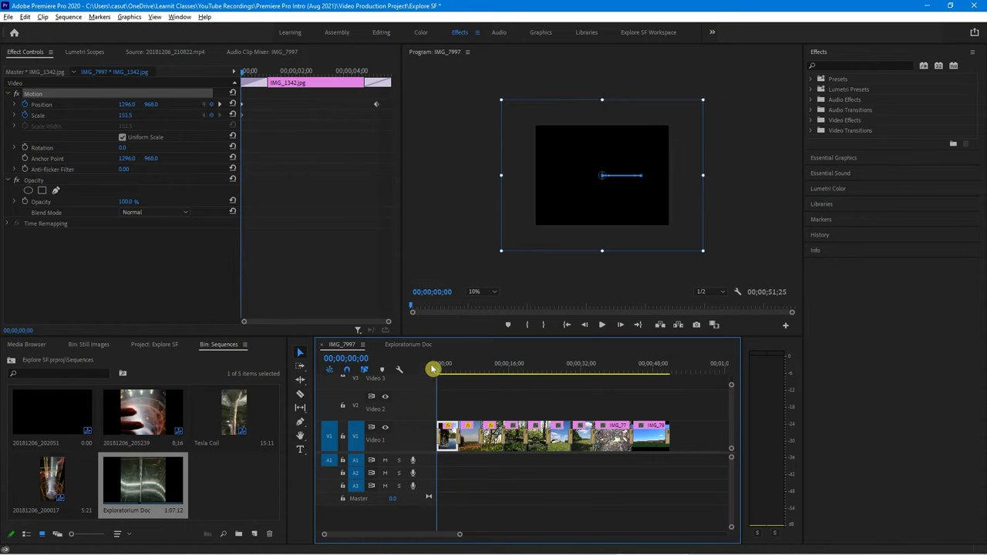
drag(498, 99, 494, 94)
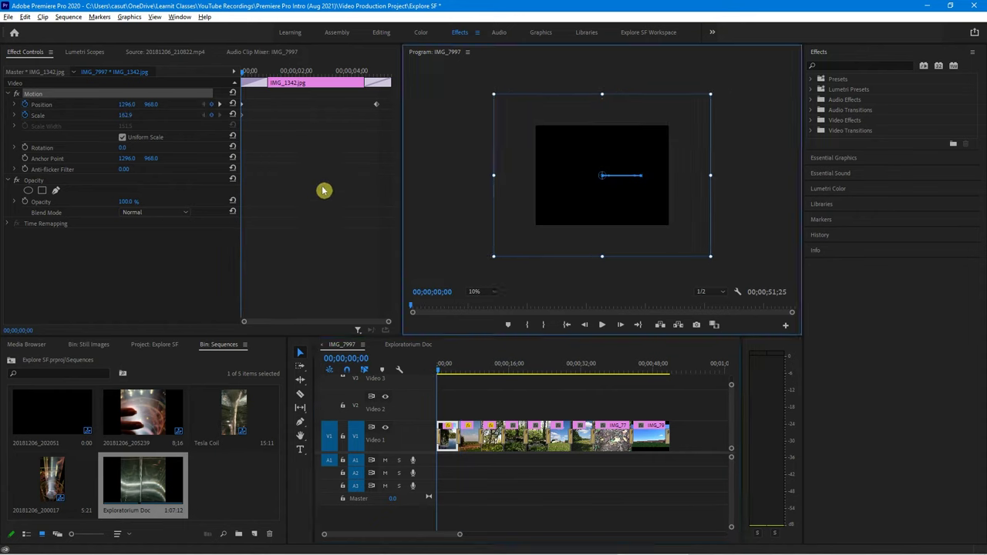
Step: Shift the enlarged IMG_1342.jpg slightly right and down at its first keyframe, to a Position of about 1386, 998
click(73, 105)
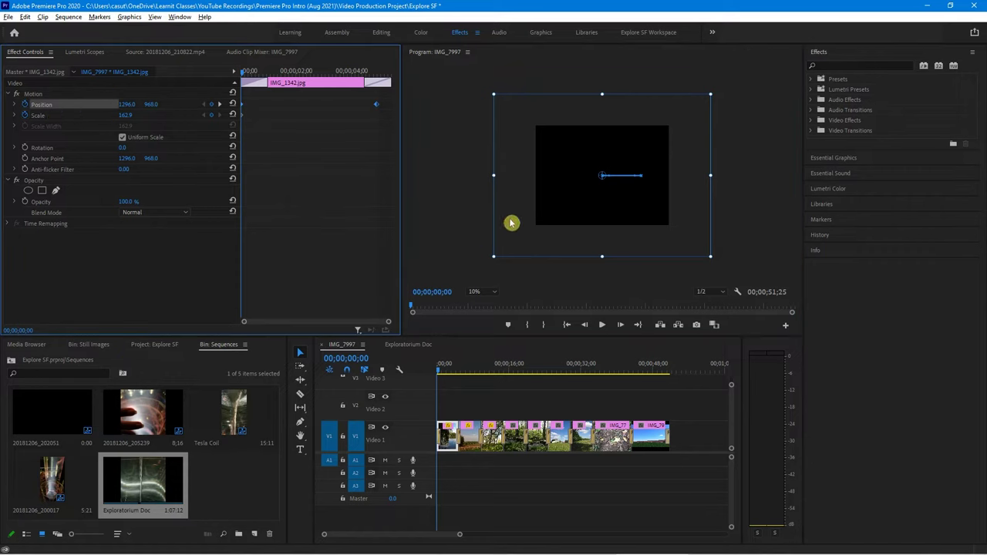
drag(511, 224, 522, 223)
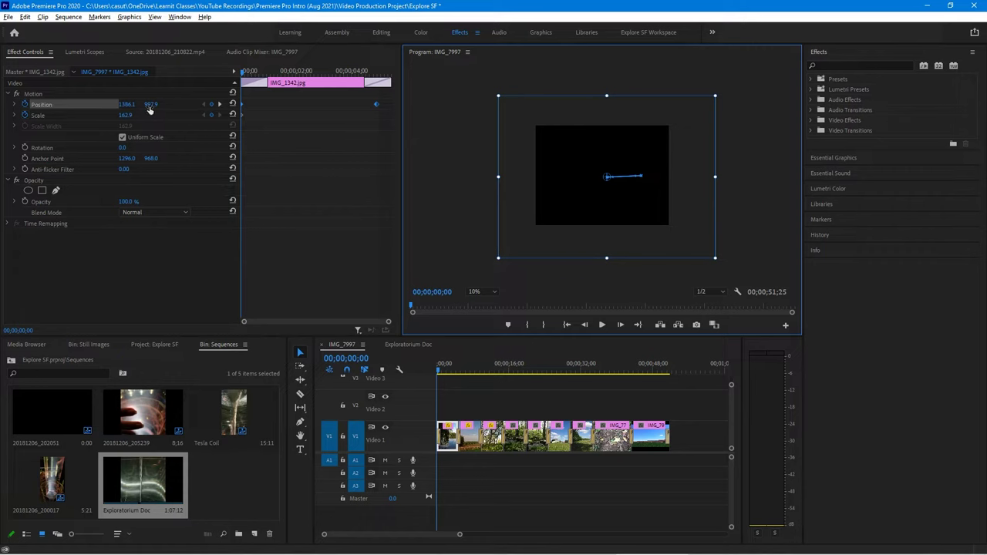
click(487, 156)
Step: Play back the combined Position and Scale animation of IMG_1342.jpg from the first frame
click(248, 74)
drag(258, 77, 227, 103)
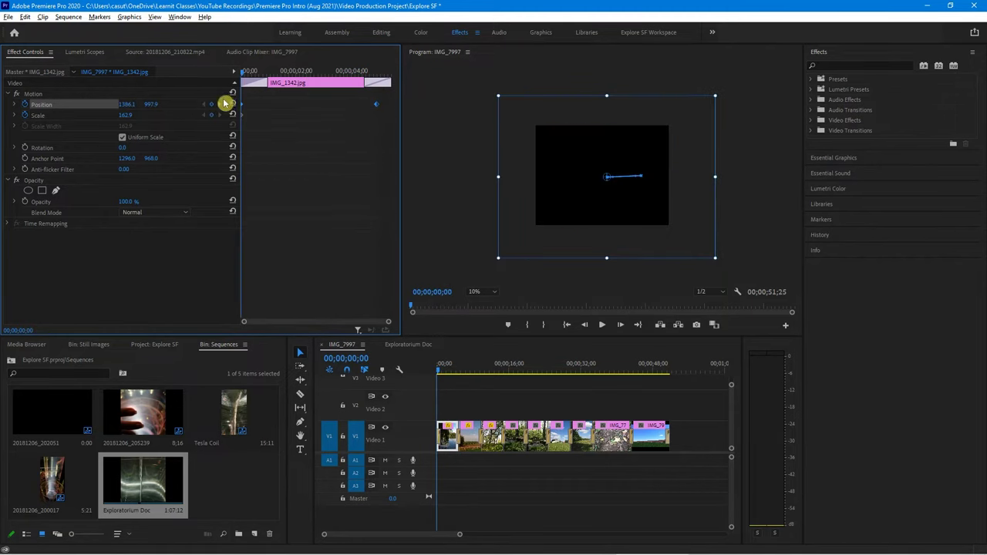
key(space)
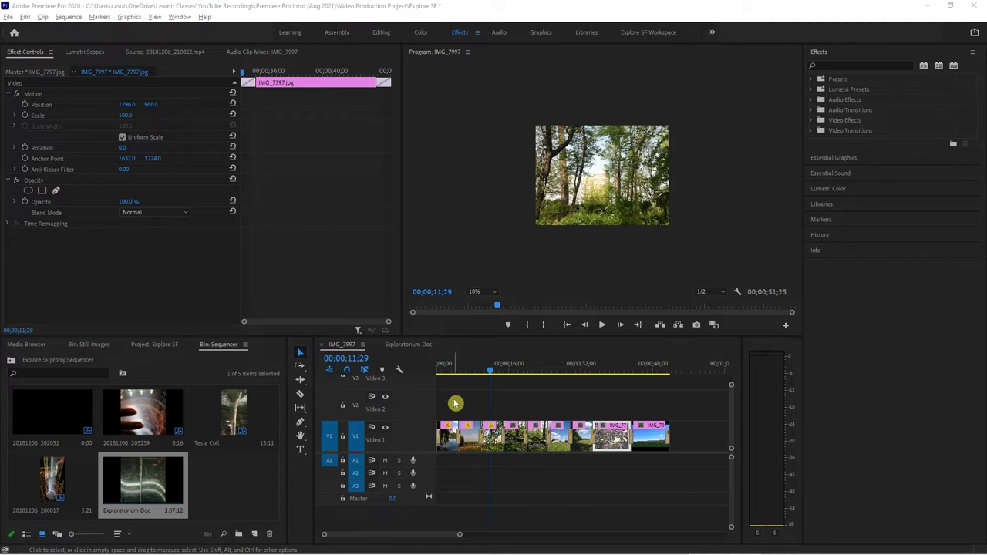
Step: Turn on Scale keyframing for IMG_7797.jpg at the beginning of its clip, 00;00;34;23
click(499, 374)
drag(499, 373, 606, 392)
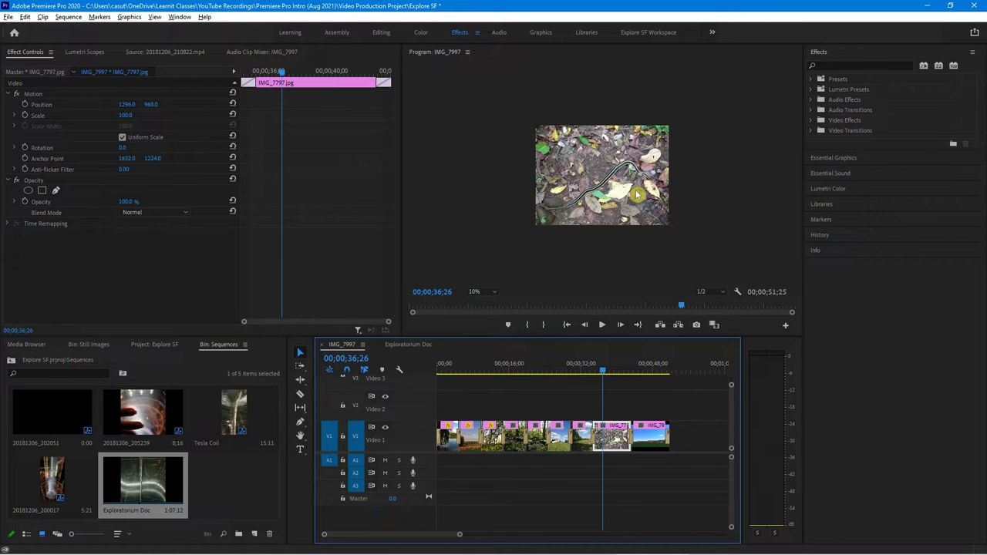
key(Up)
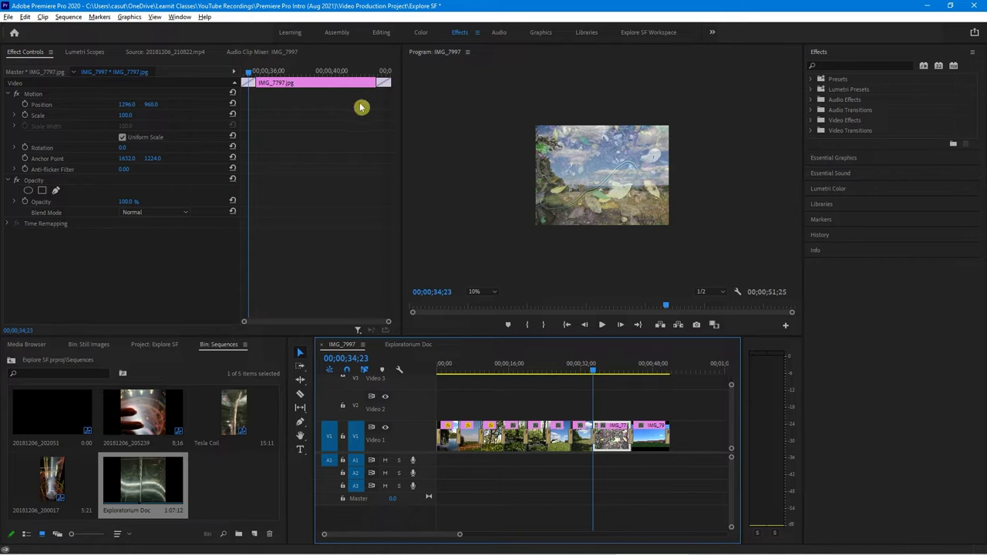
click(26, 116)
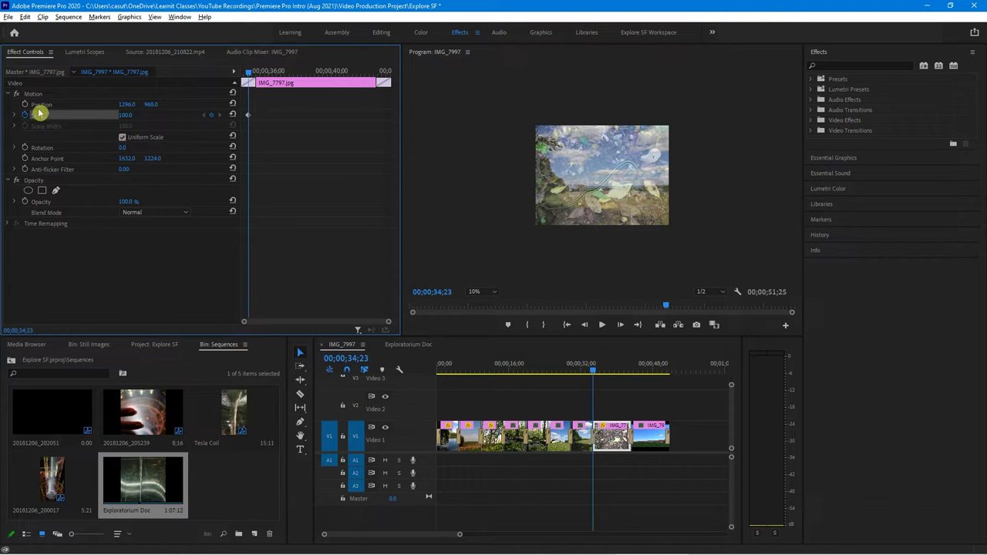
Step: Rotate IMG_7797.jpg by about 2.1° and enlarge it to a Scale of about 183 at its first keyframe
click(586, 199)
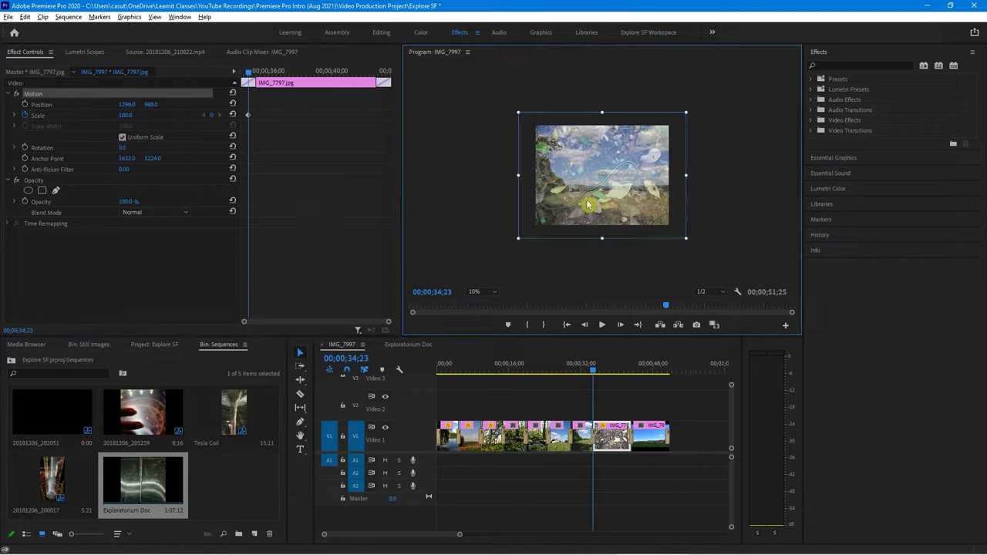
click(688, 241)
click(626, 205)
mouse_move(686, 239)
mouse_down()
mouse_move(698, 250)
mouse_move(685, 244)
mouse_up()
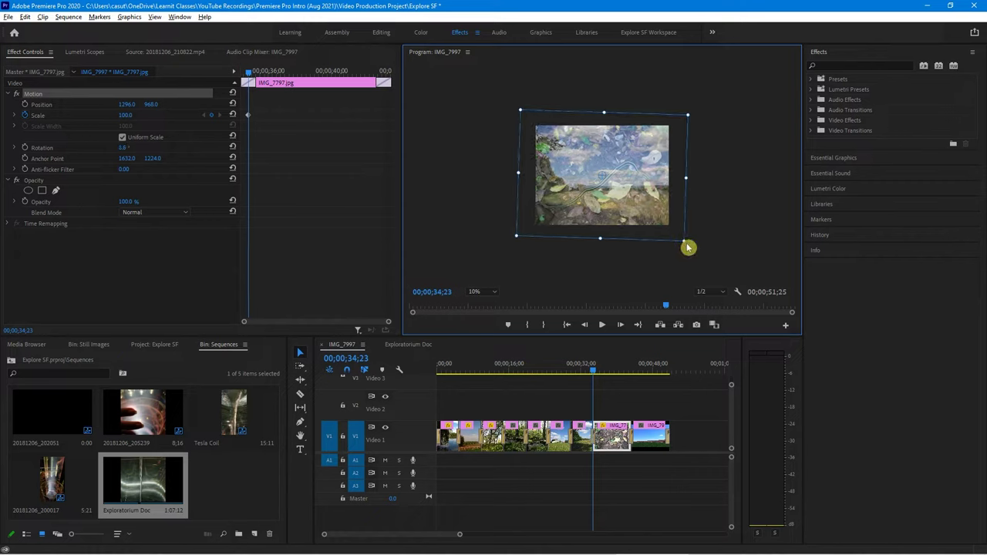
drag(686, 244, 692, 251)
key(ctrl+z)
drag(694, 114, 787, 66)
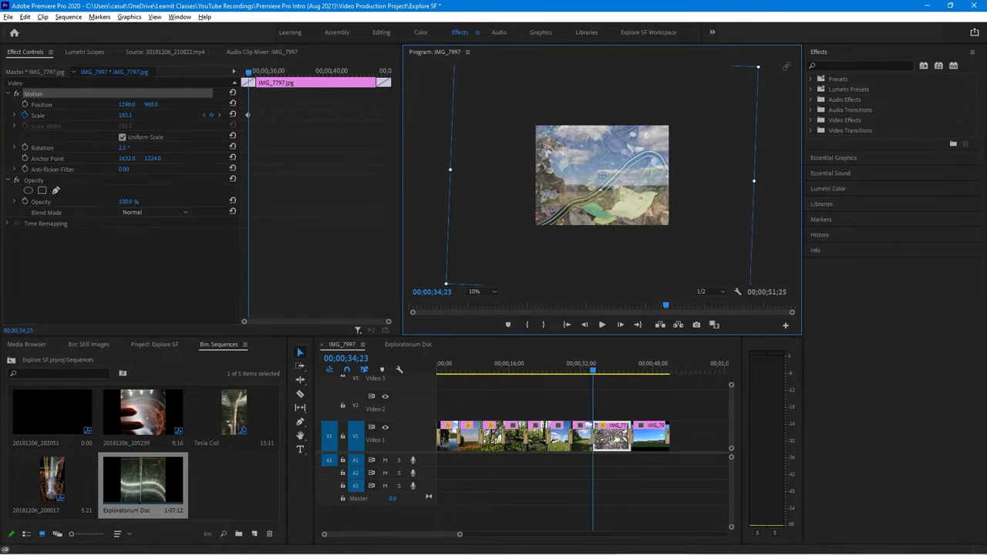
Step: Frame the start of IMG_7797.jpg on the snake's head at Scale 289 and Position about -845.7, 1037.9, with Position keyframing on
drag(657, 185, 577, 202)
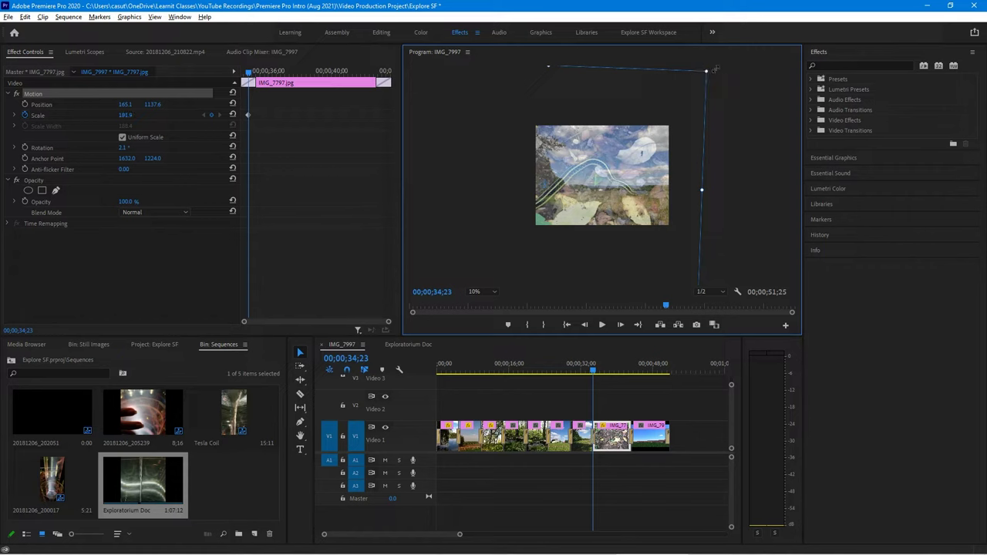
drag(716, 69, 760, 42)
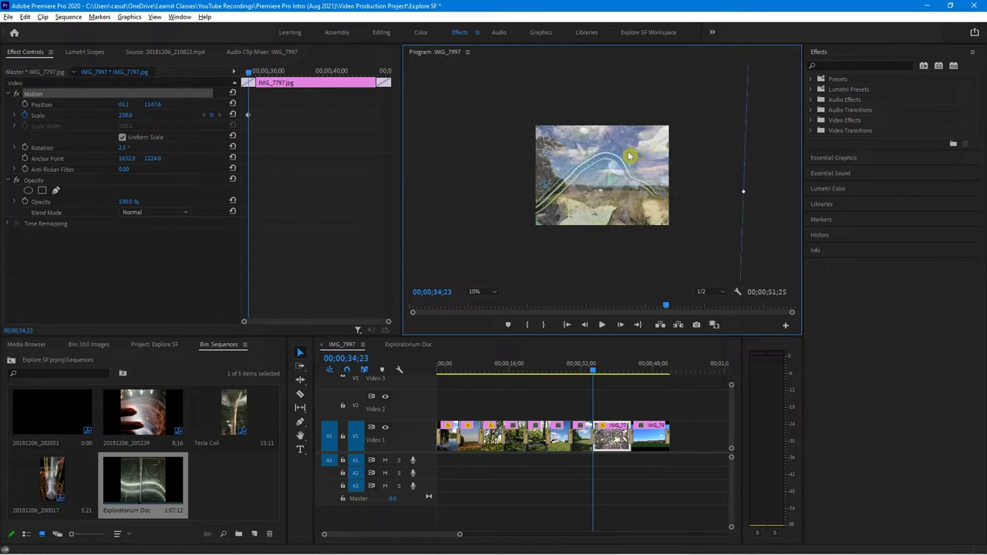
drag(627, 154, 610, 157)
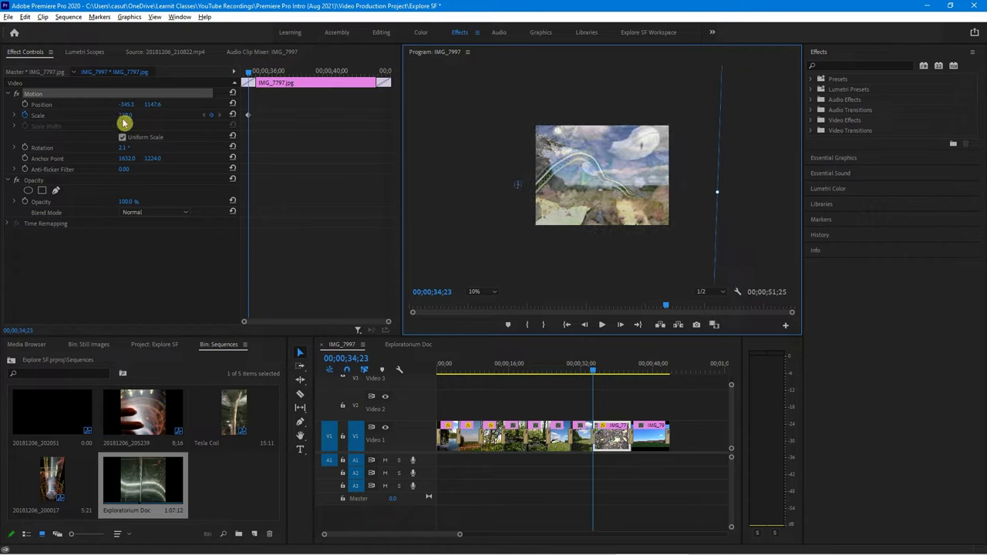
drag(122, 116, 137, 117)
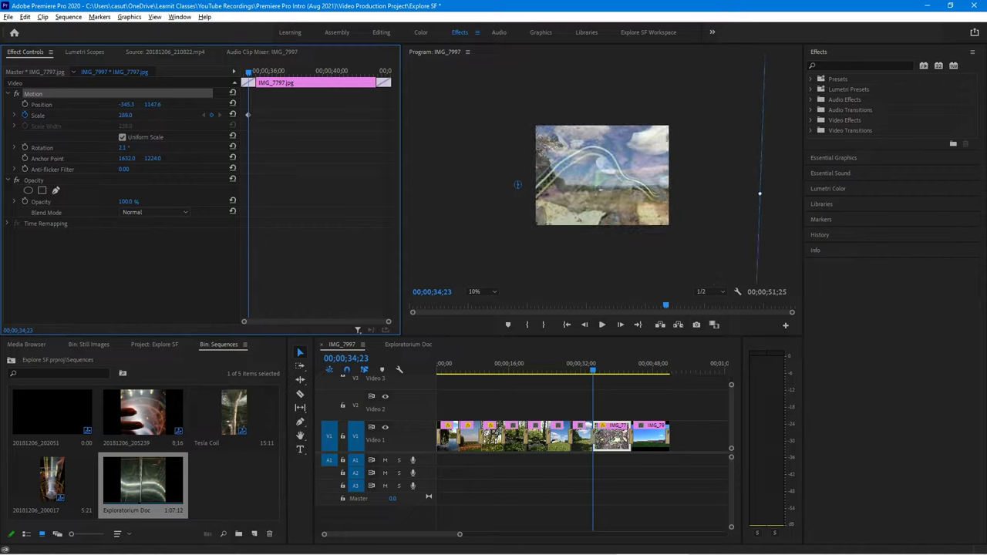
click(615, 187)
drag(616, 187, 591, 179)
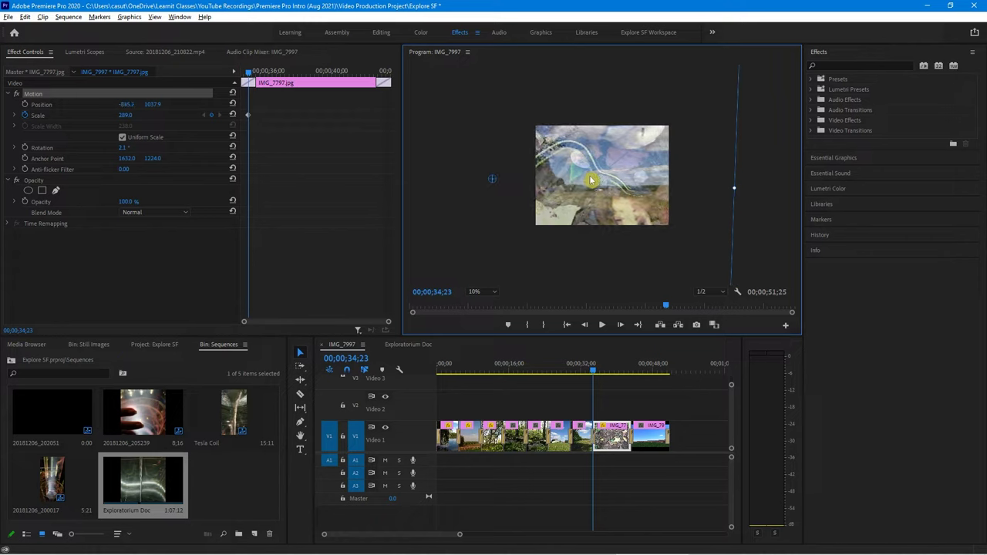
click(24, 104)
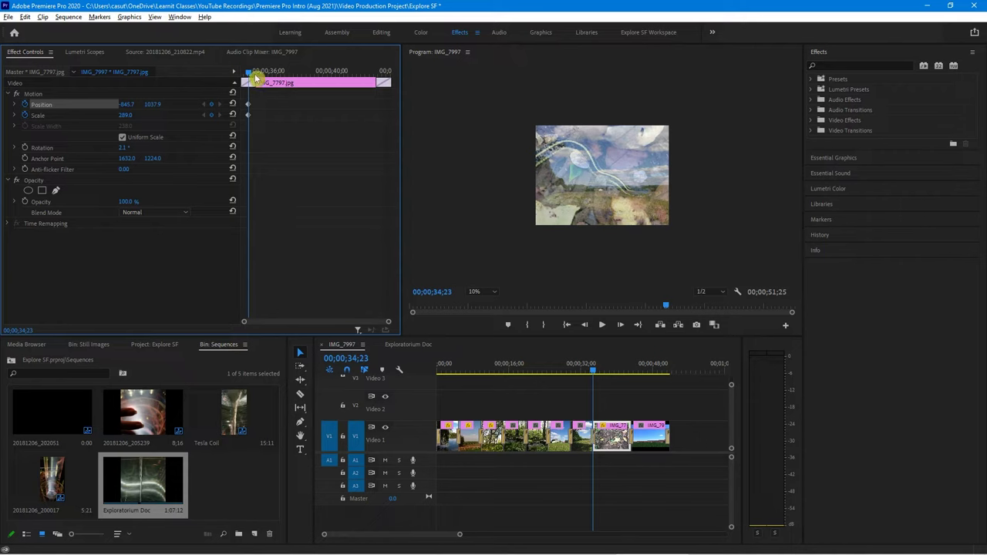
Step: Add a Scale keyframe of 202 to IMG_7797.jpg at the last frame of its clip, 00;00;43;08
drag(249, 77, 379, 106)
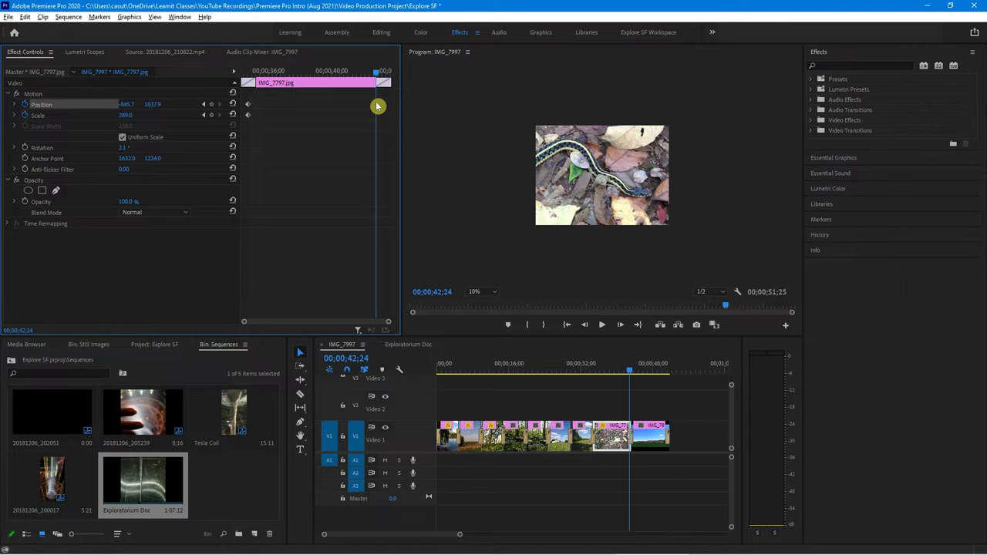
key(Down)
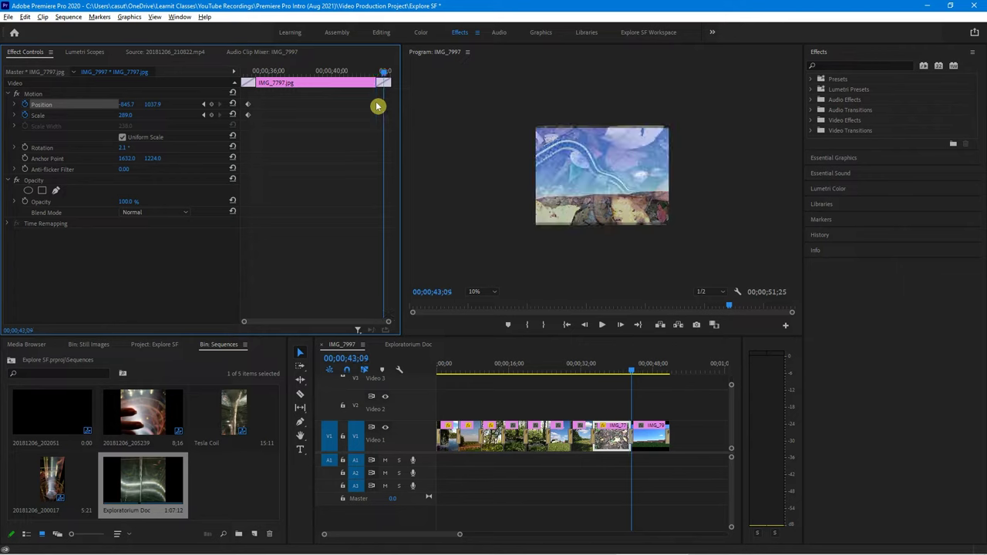
key(Left)
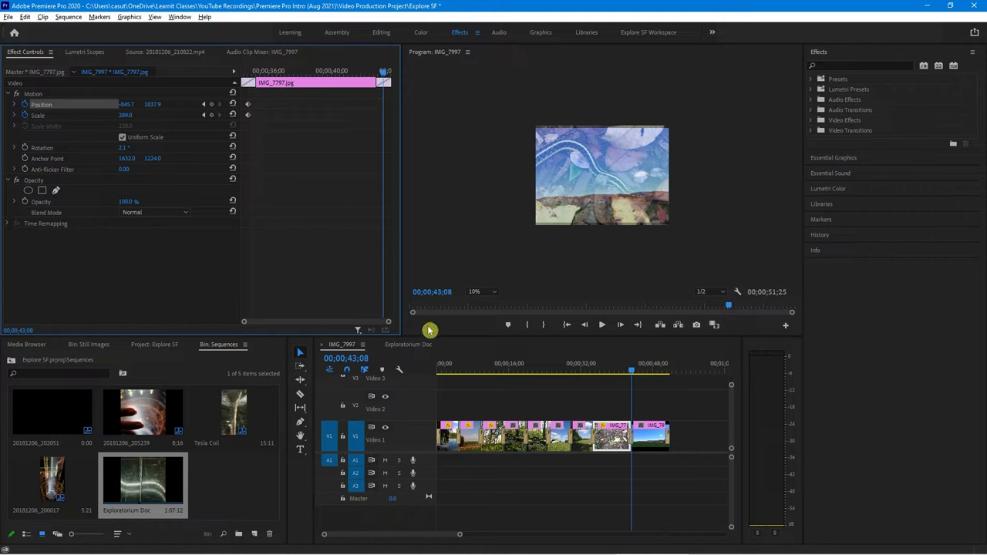
click(577, 216)
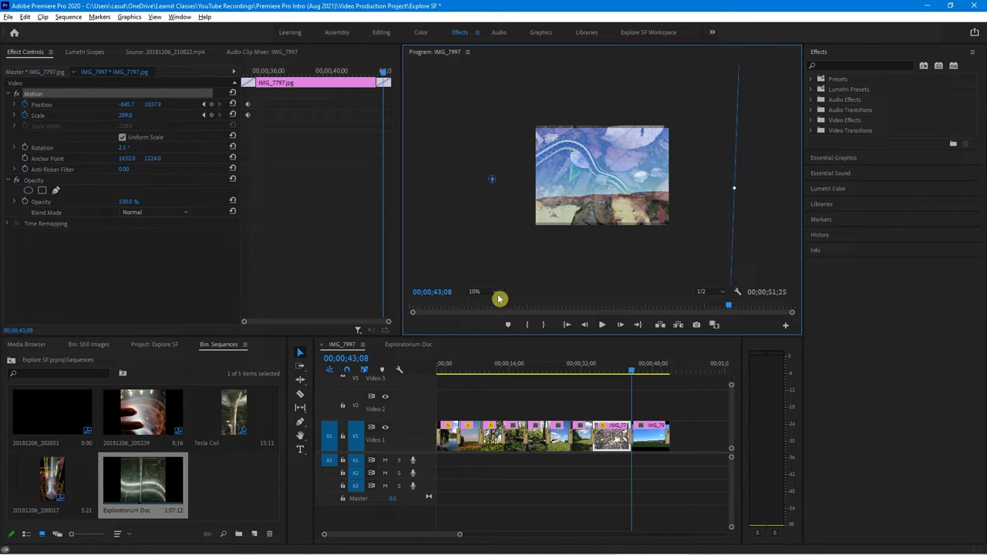
click(733, 192)
click(655, 189)
click(125, 120)
drag(125, 115, 62, 115)
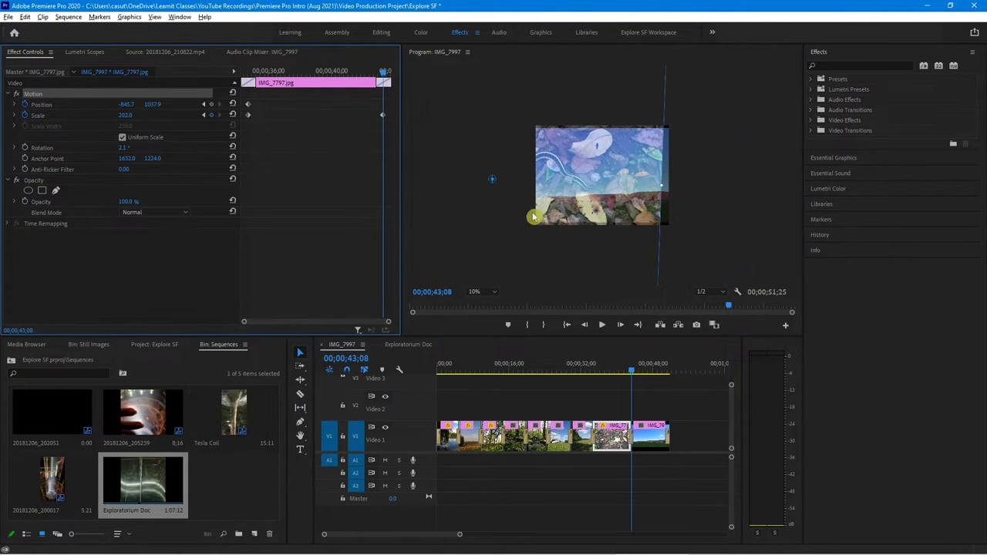
Step: Shift the photo at its end keyframe to a Position of about 905.7, 798.4 and reduce its Scale to 148
drag(535, 214, 639, 203)
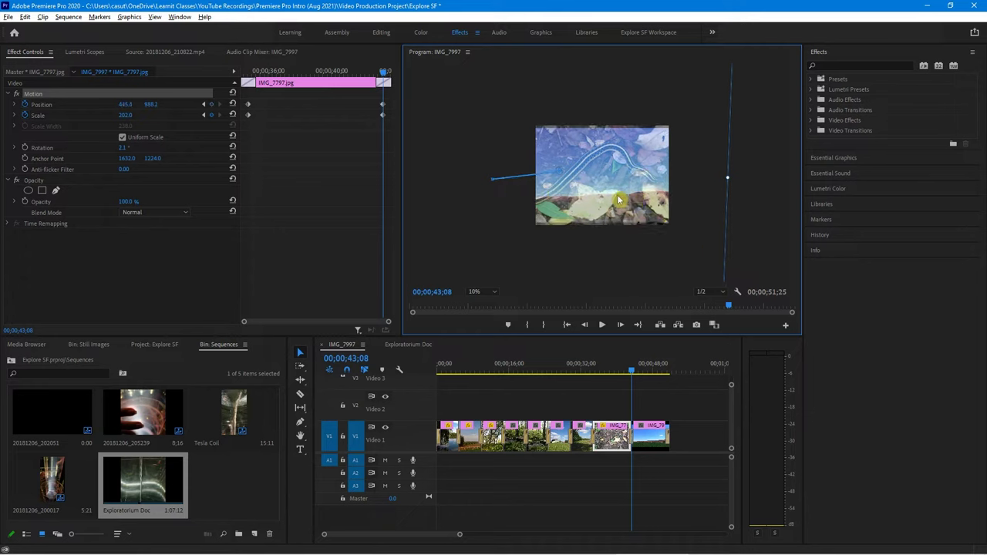
click(122, 117)
drag(125, 115, 83, 115)
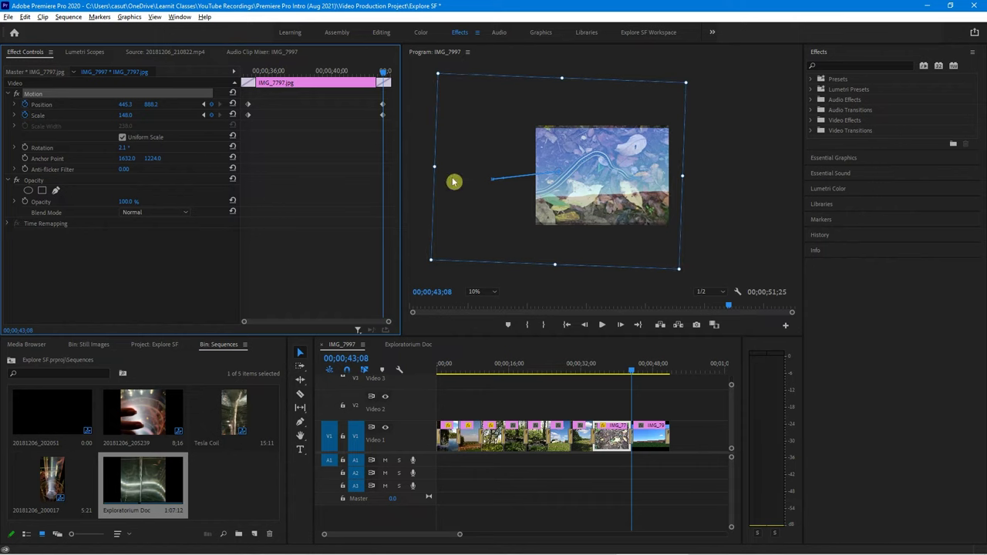
drag(555, 195, 578, 195)
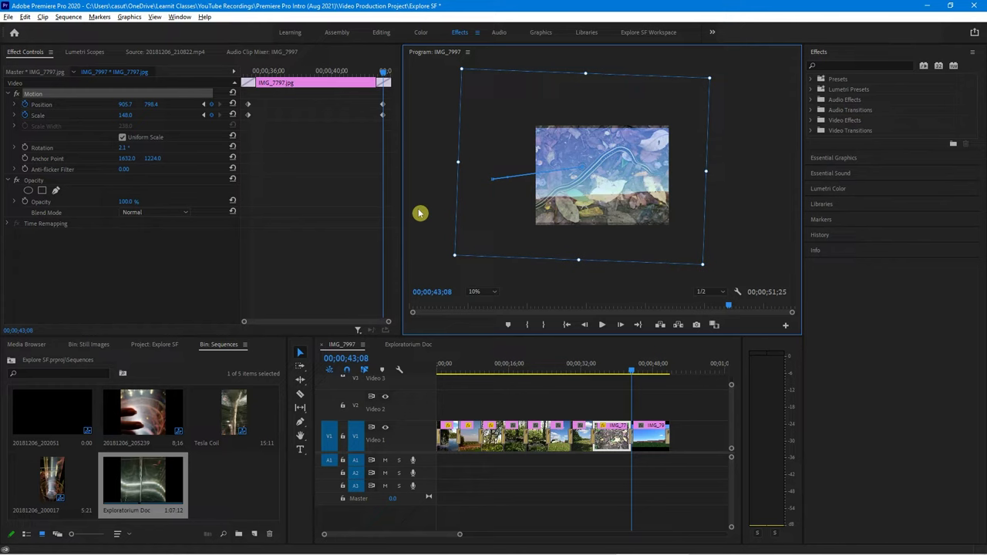
Step: Play back the IMG_7797.jpg pan and zoom, starting just before the clip at about 00;00;32;12
click(620, 377)
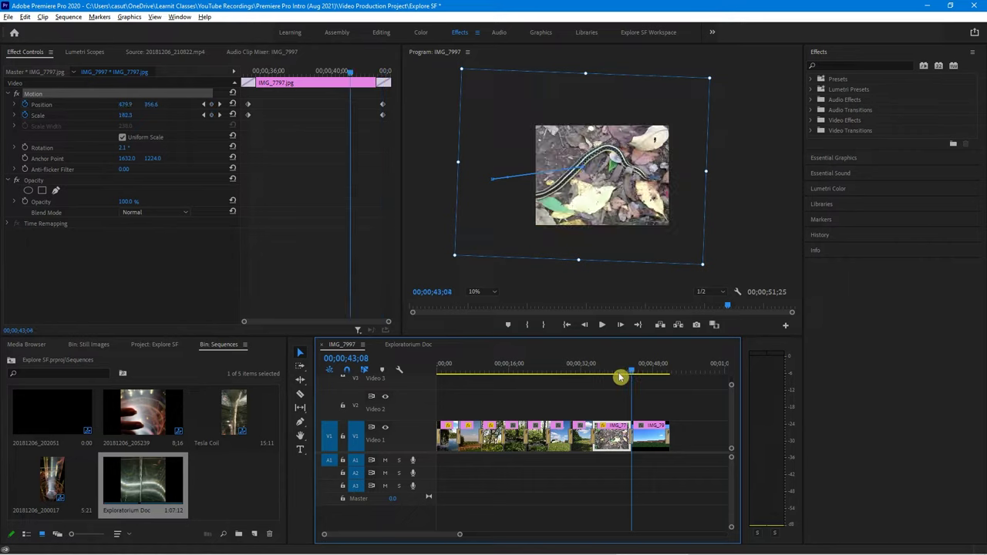
drag(621, 377, 584, 388)
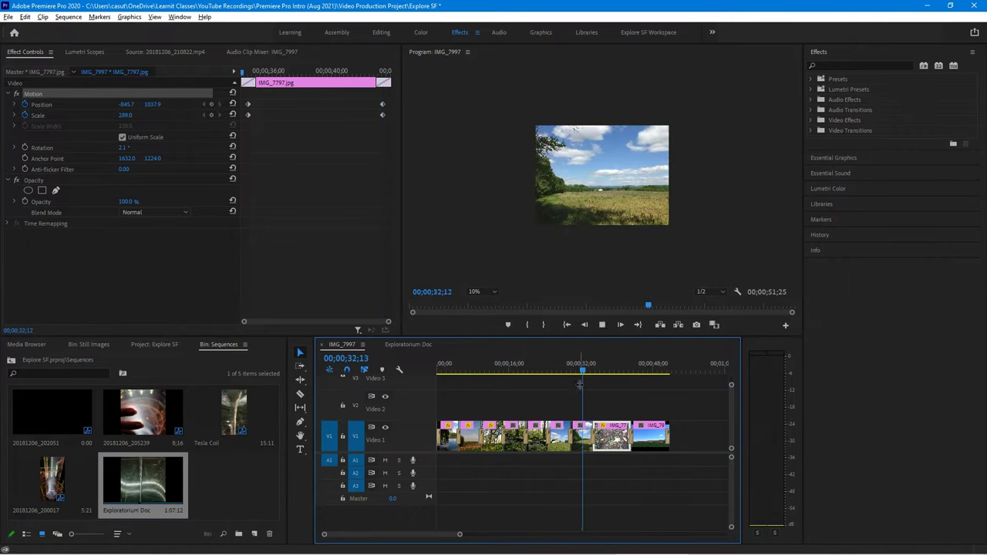
key(space)
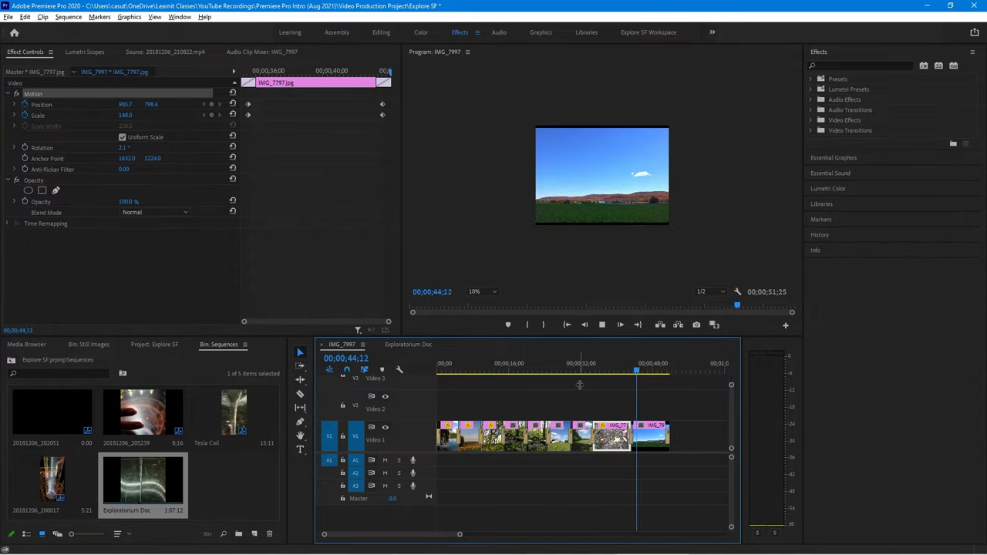
key(space)
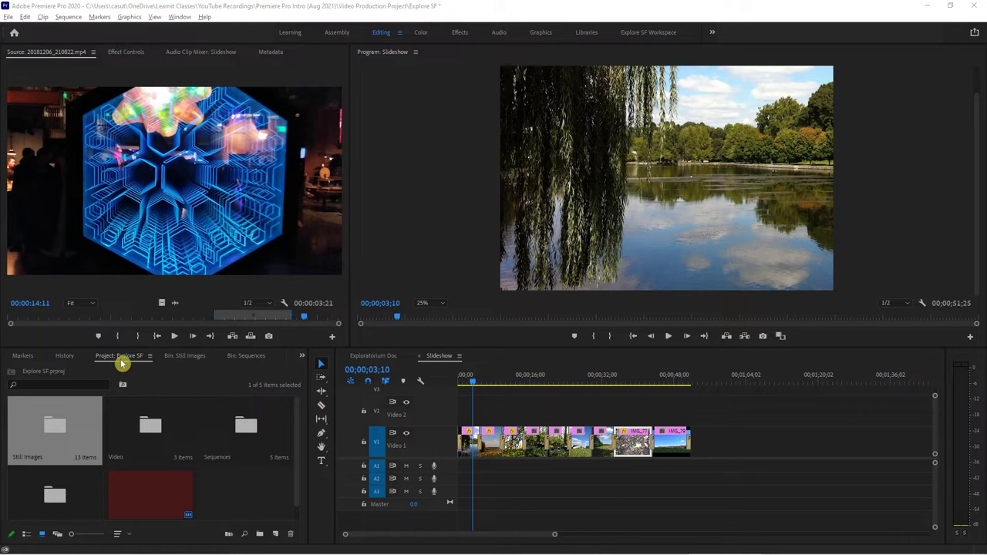
Step: Open the Audio bin, load its Steppin Out WAV track for source viewing, and preview the opening seconds
scroll(77, 474, down, 1)
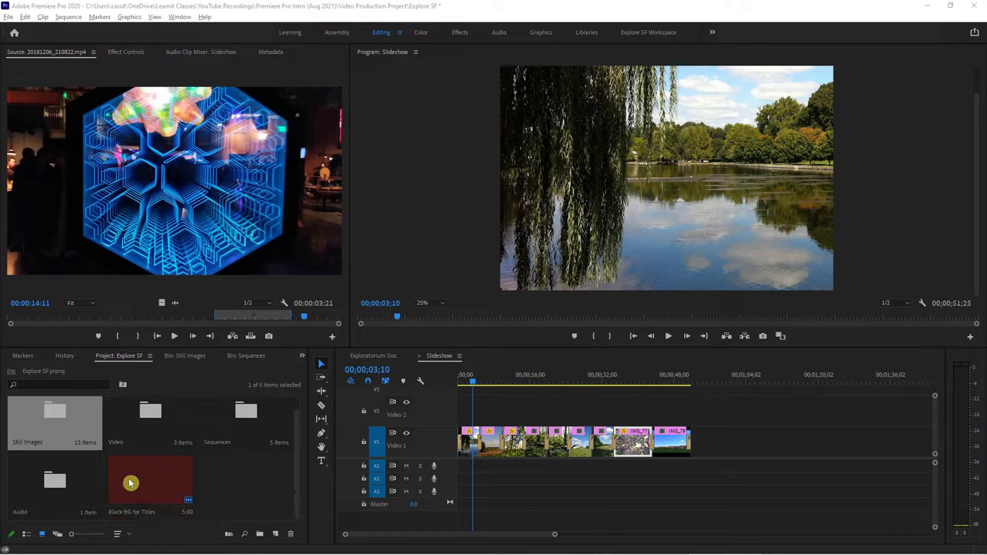
double_click(40, 485)
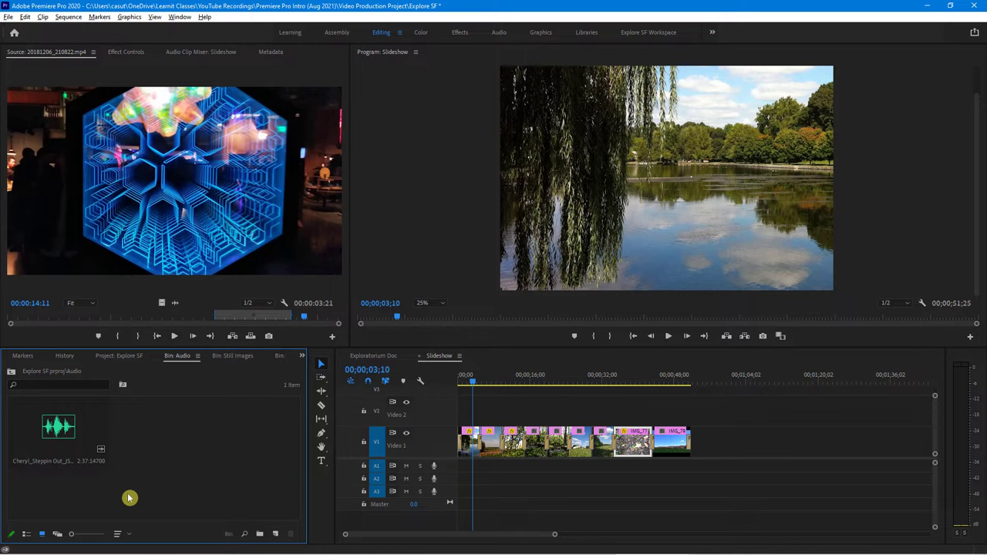
click(60, 434)
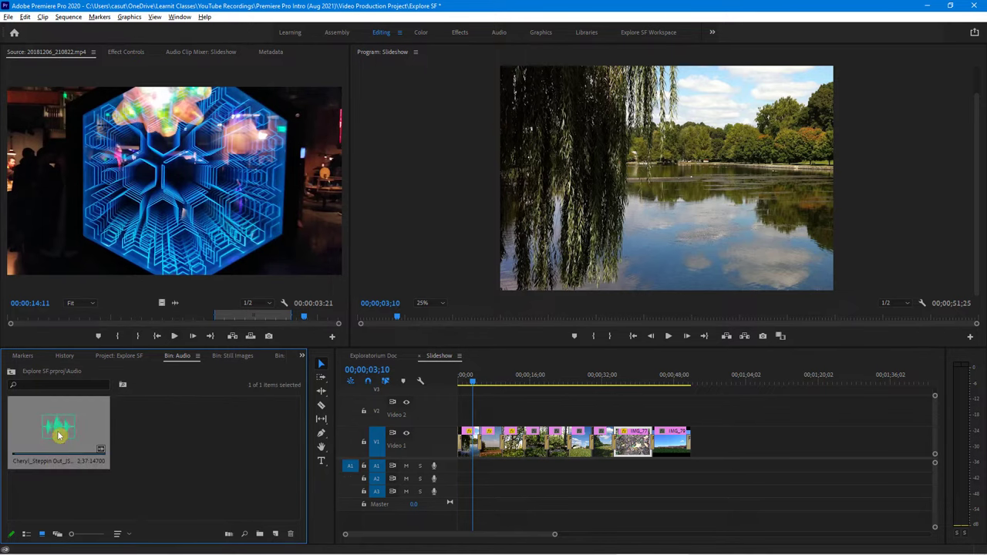
double_click(60, 436)
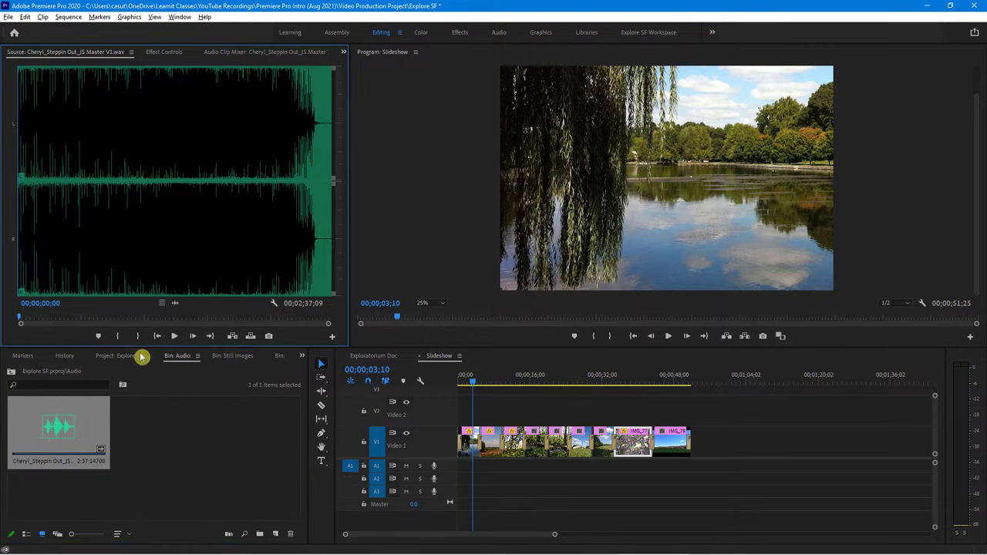
click(174, 337)
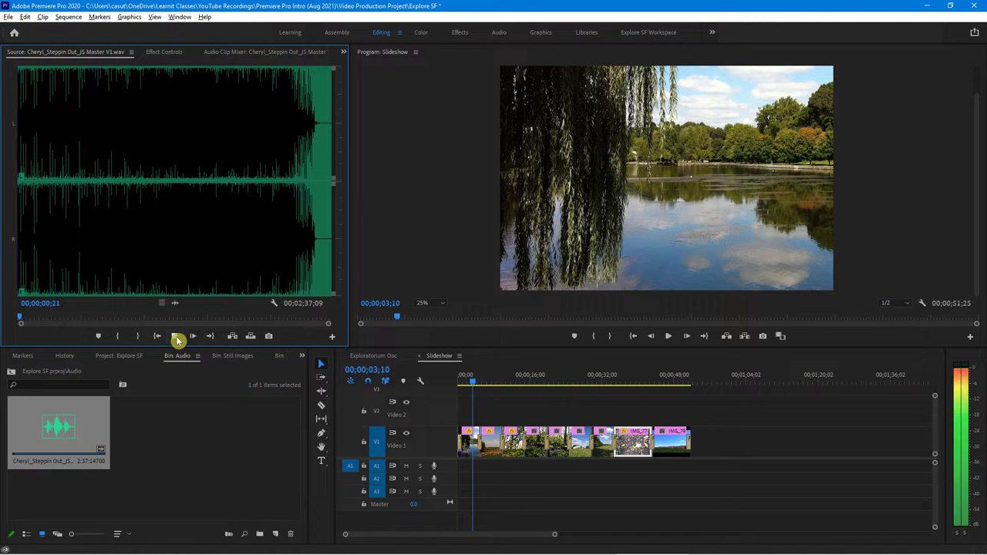
click(177, 336)
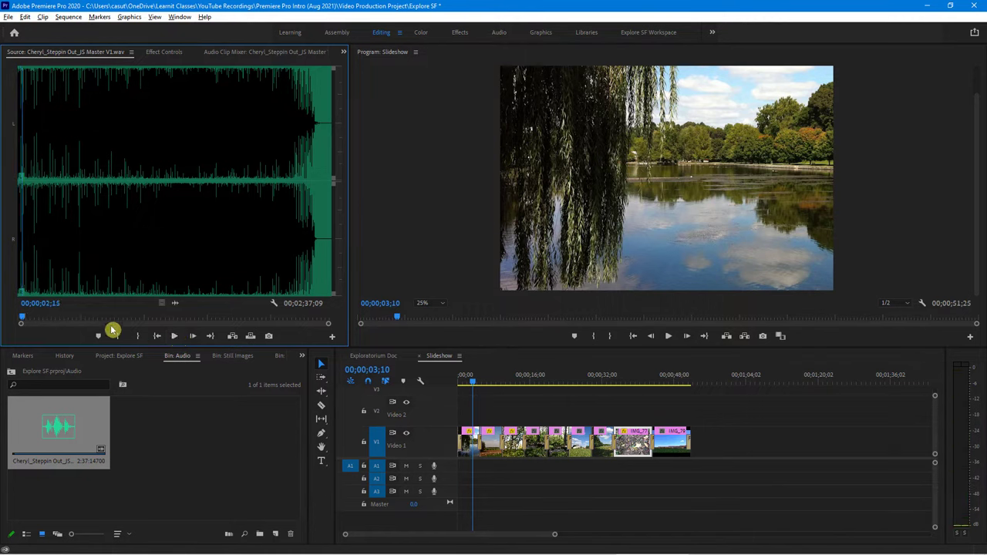
Step: Mark the track from an In point at 00;00;02;15 to an Out point at 00;00;56;03 and slide the marked range further along
click(115, 330)
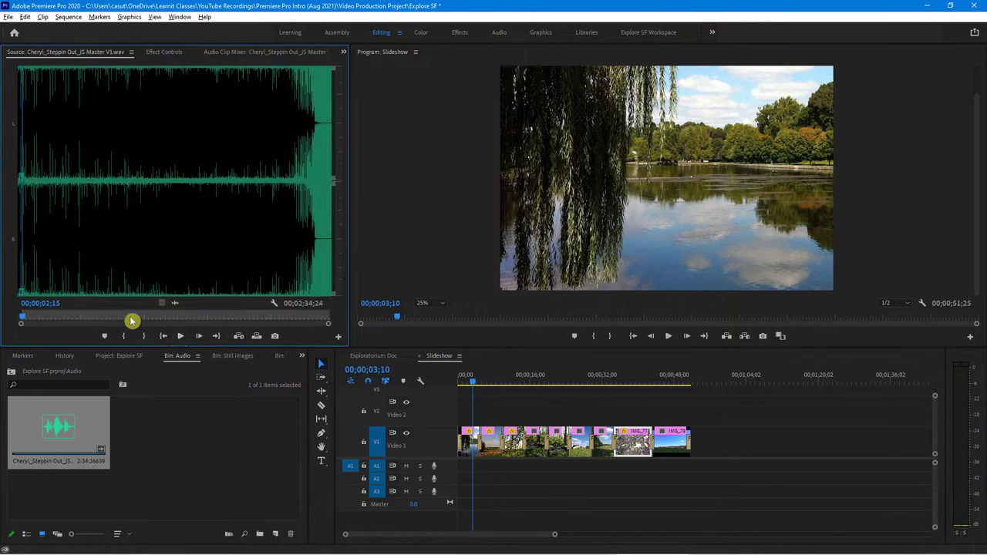
click(132, 326)
key(o)
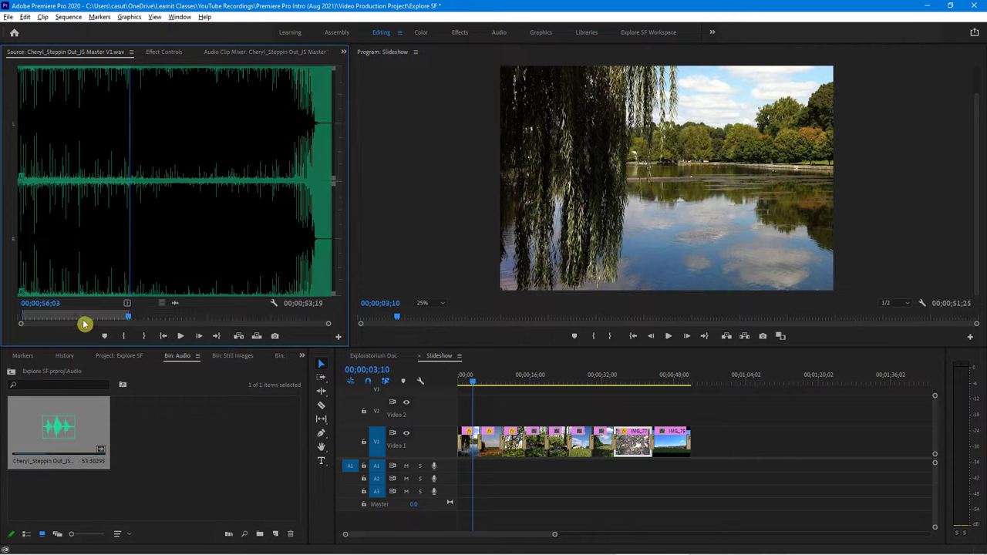
mouse_move(77, 319)
mouse_down()
mouse_move(164, 318)
mouse_move(131, 324)
mouse_up()
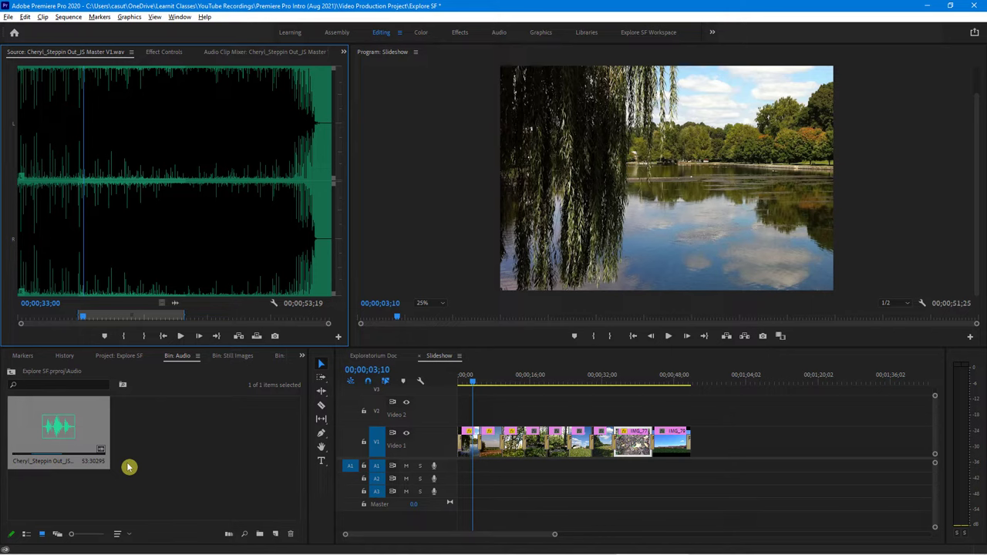
Step: Move the track's In point to 00;00;33;00 and clear both the In and Out points
click(168, 467)
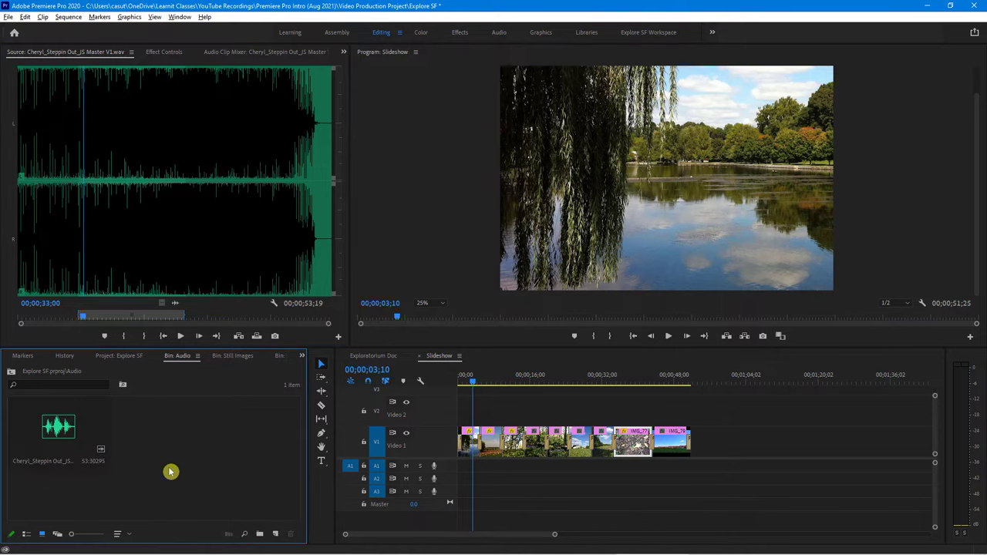
click(131, 312)
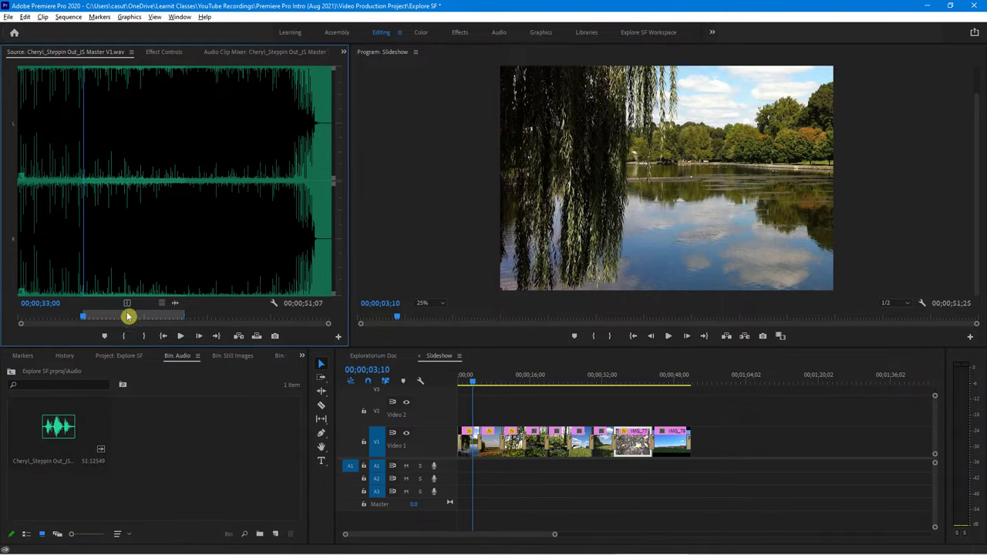
right_click(128, 316)
click(156, 405)
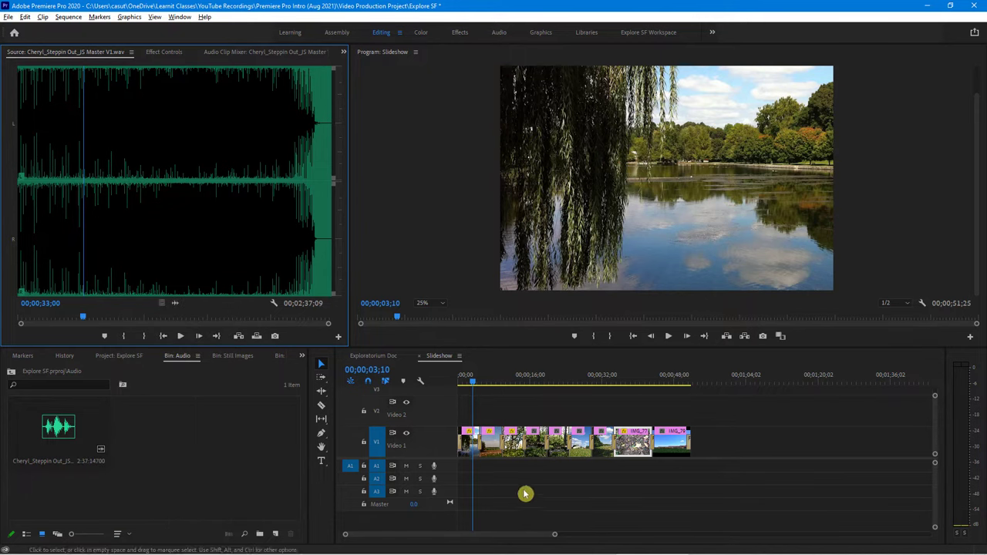
Step: Place the full Steppin Out track on audio track A1 at the start of the Slideshow sequence
click(138, 440)
click(52, 430)
drag(52, 431, 428, 472)
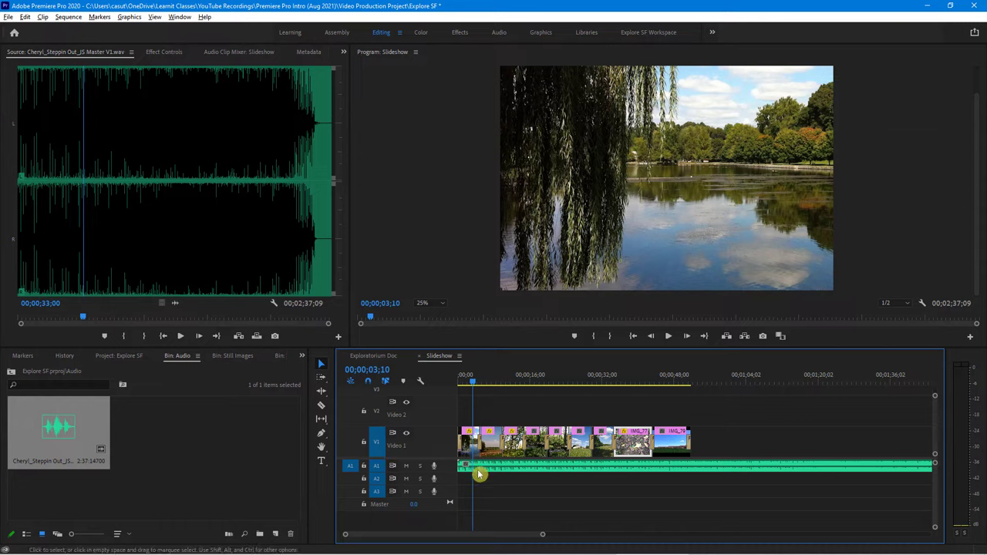
click(379, 490)
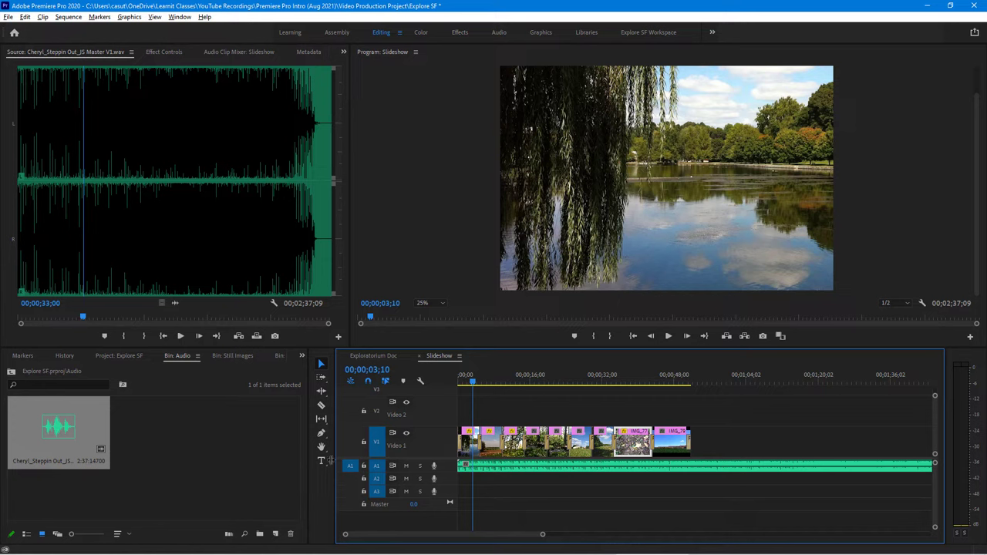
Step: Play the Slideshow sequence from its beginning through the first photos to hear the music with the images
drag(474, 390, 455, 392)
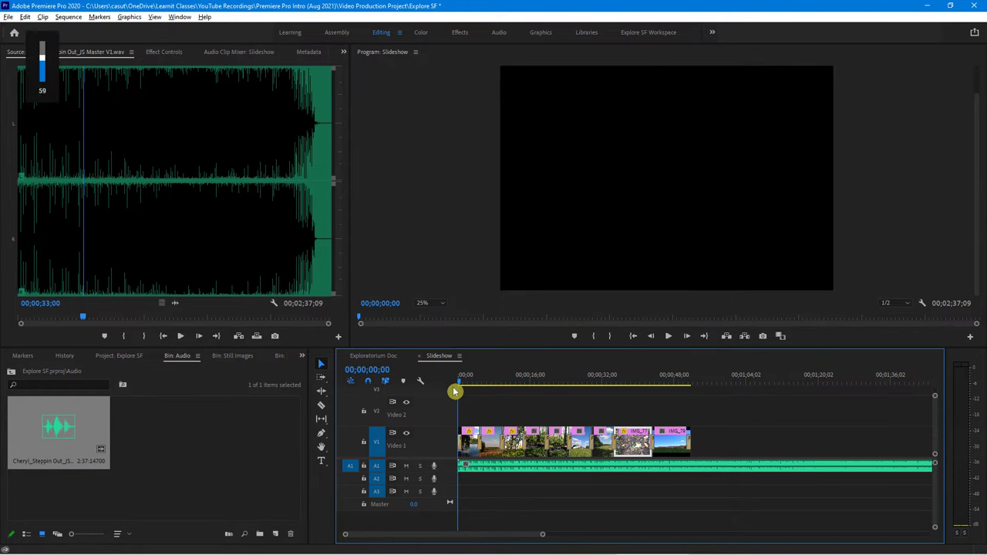
key(space)
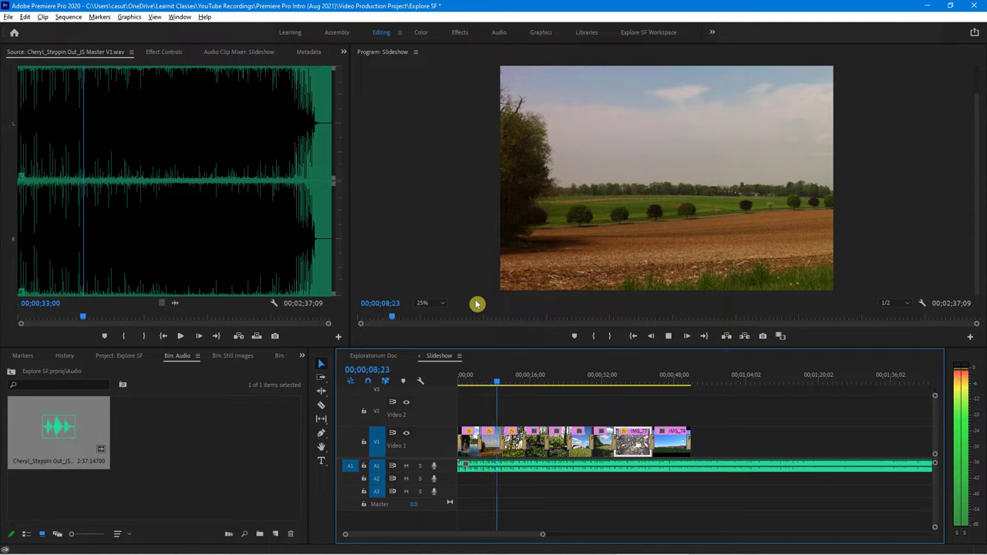
key(space)
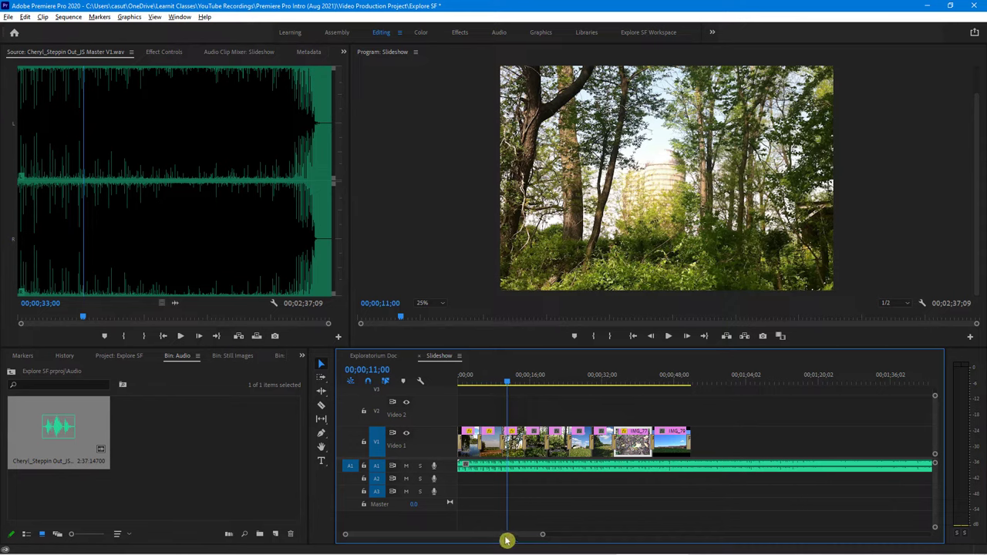
Step: Trim the end of the Steppin Out track on A1 back to the end of the last photo
drag(504, 540, 557, 535)
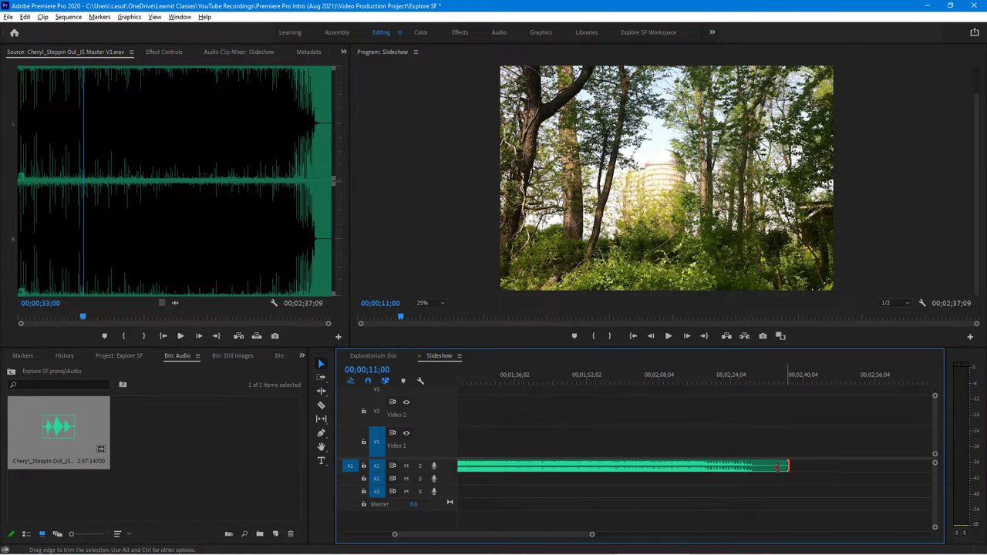
drag(787, 466, 573, 478)
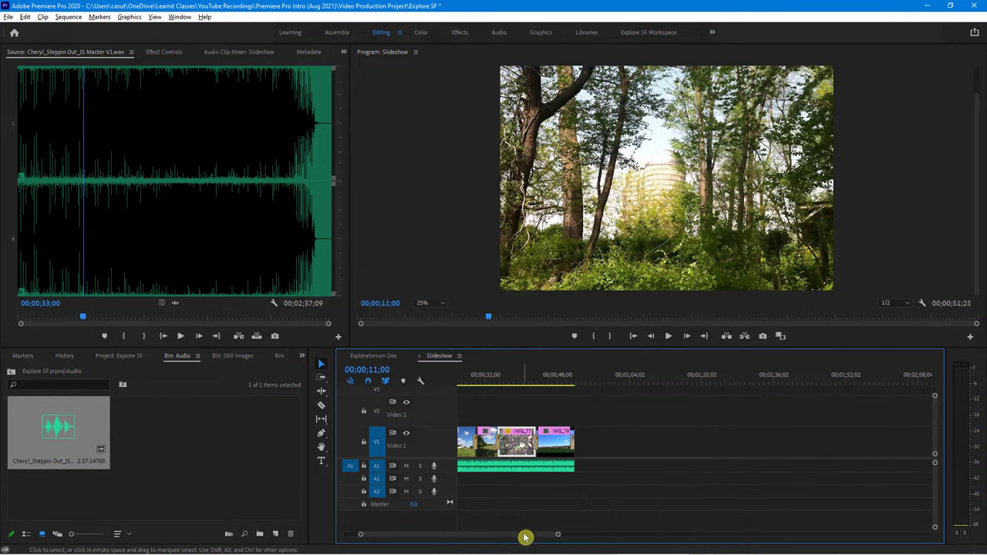
drag(526, 537, 471, 548)
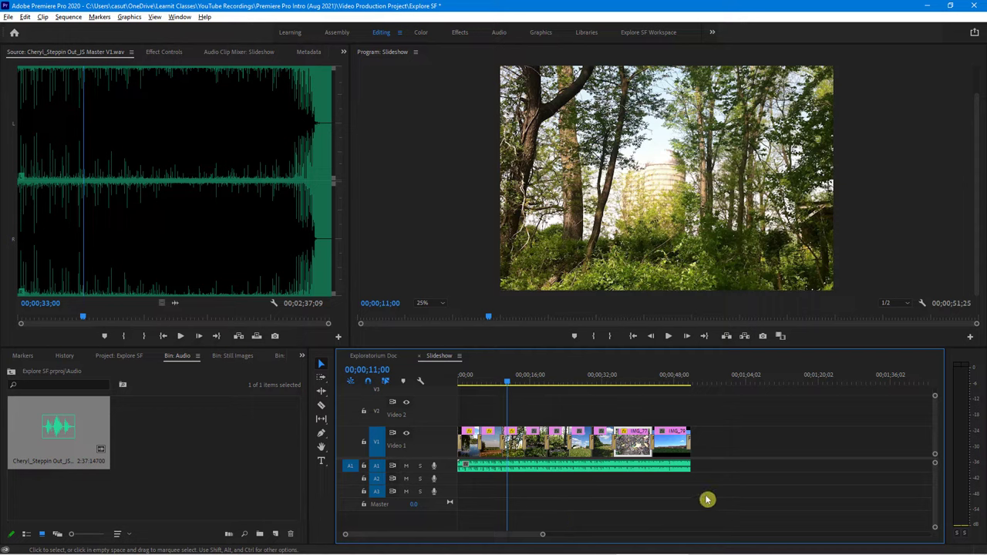
Step: Extend the last photo, IMG_7997.jpg, by 00;00;04;20 and lengthen the A1 music track to end with it
drag(690, 441, 711, 441)
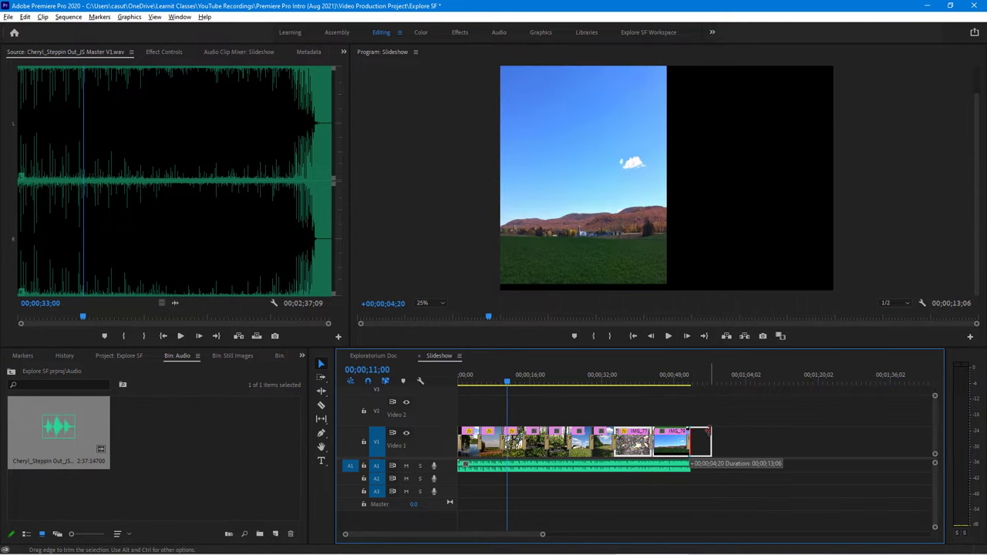
click(675, 470)
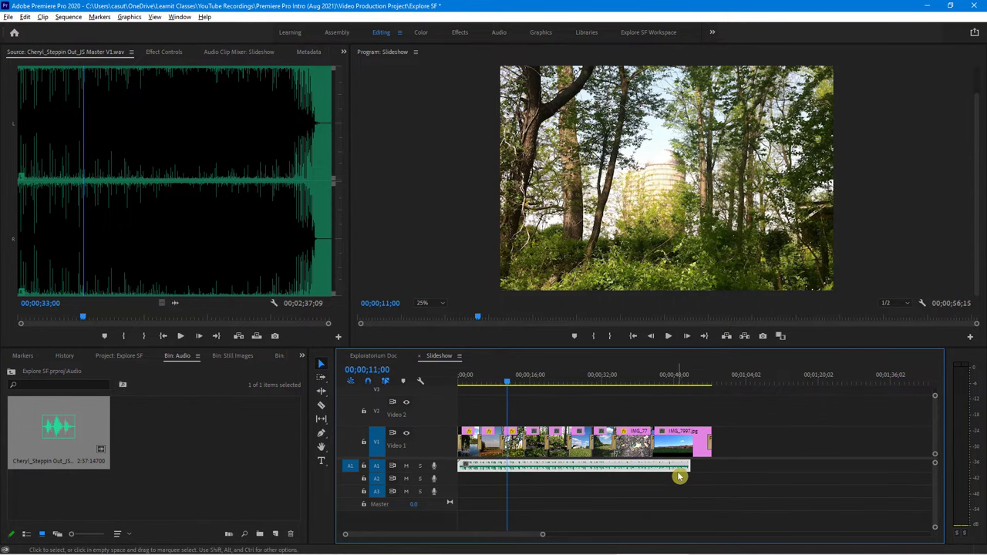
drag(689, 466, 711, 467)
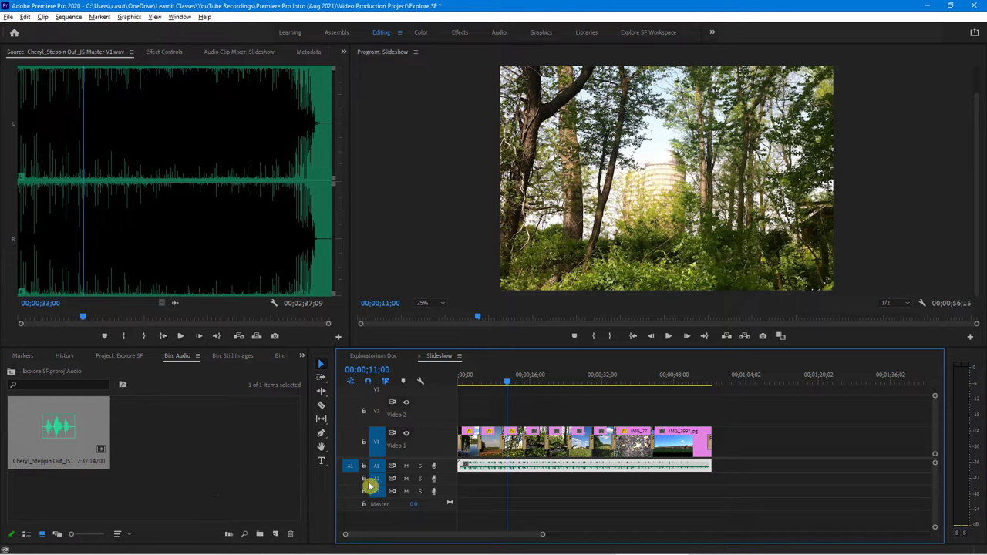
Step: Open the Exploratorium Doc sequence and play its opening section up to the SEAGLASS sign clip
click(373, 356)
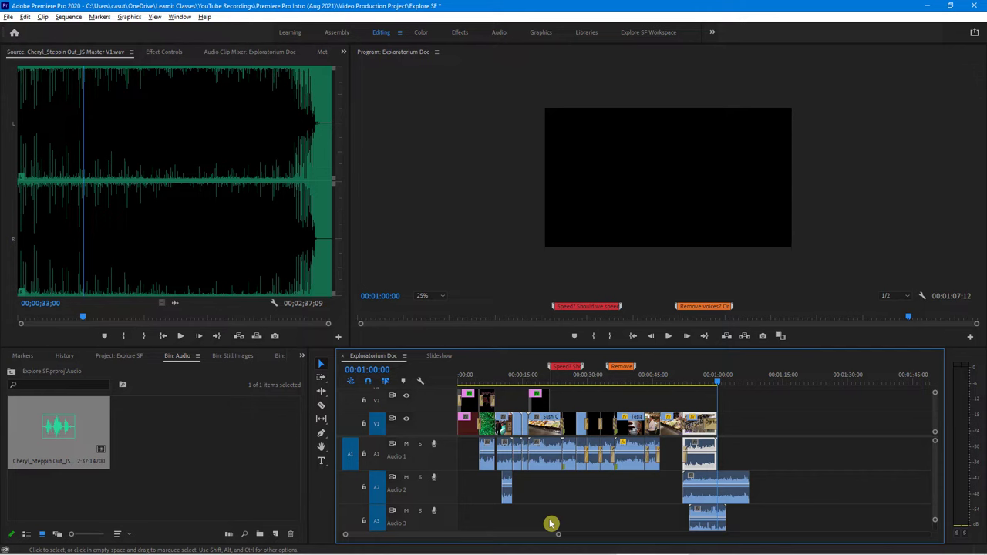
drag(515, 381, 488, 383)
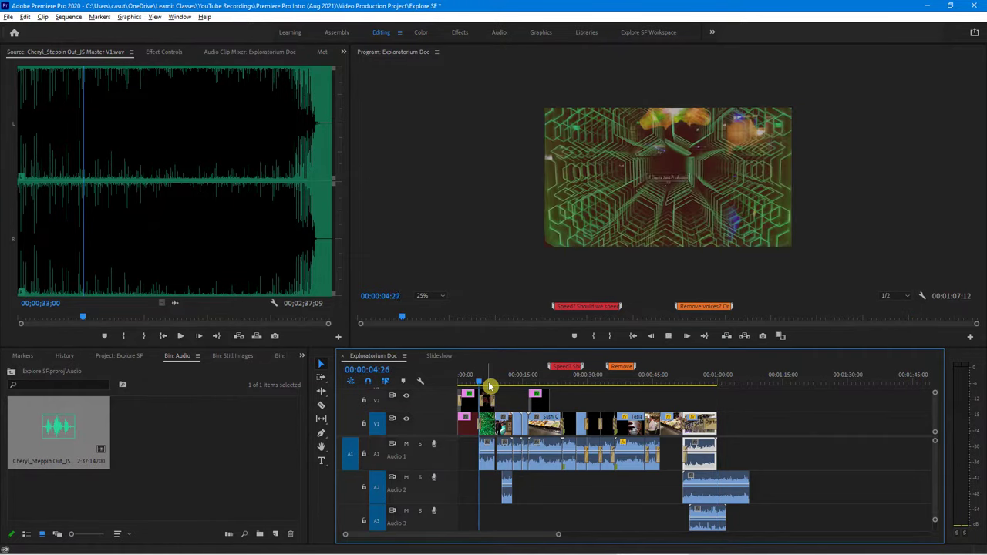
key(space)
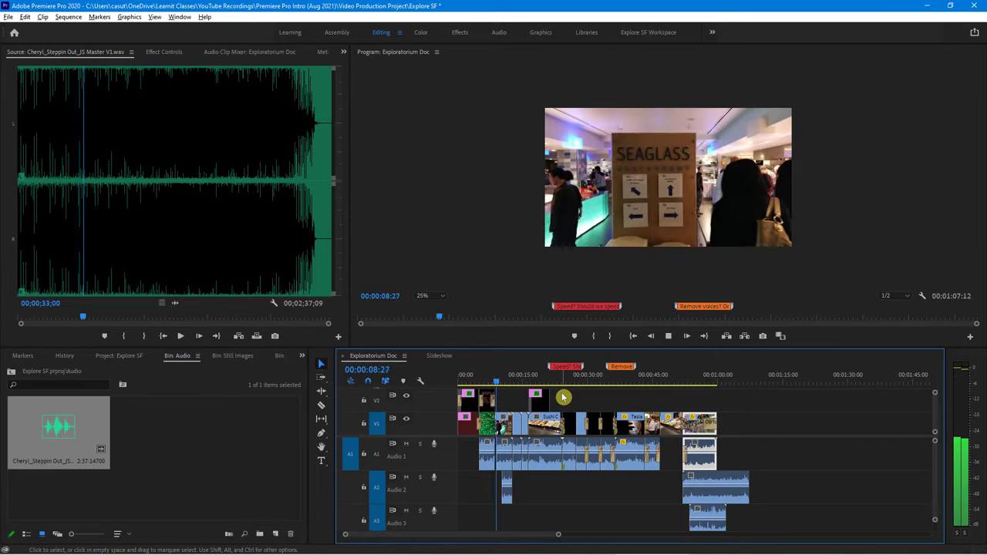
key(space)
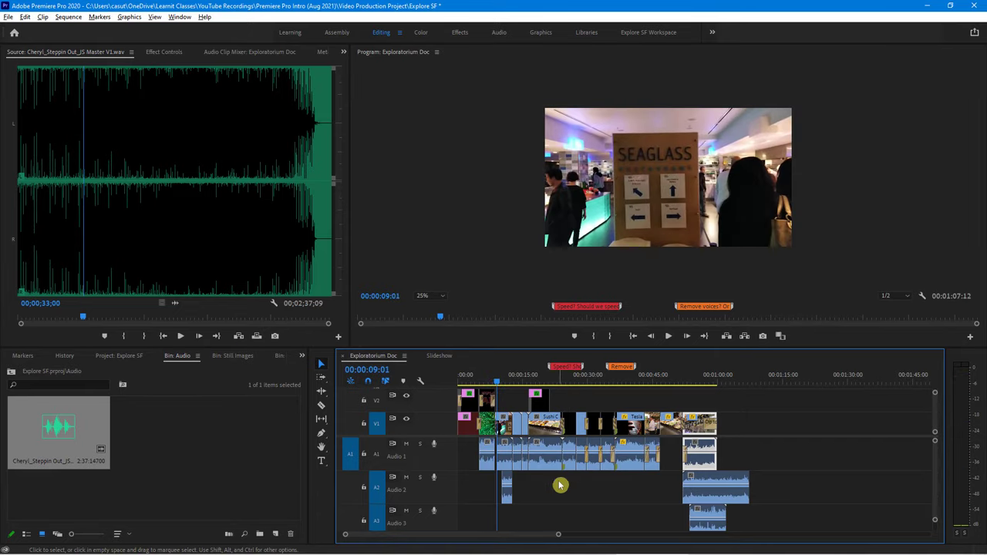
Step: Unlink the green tunnel clip's video from its sound and delete its audio portion from Audio 1
click(487, 453)
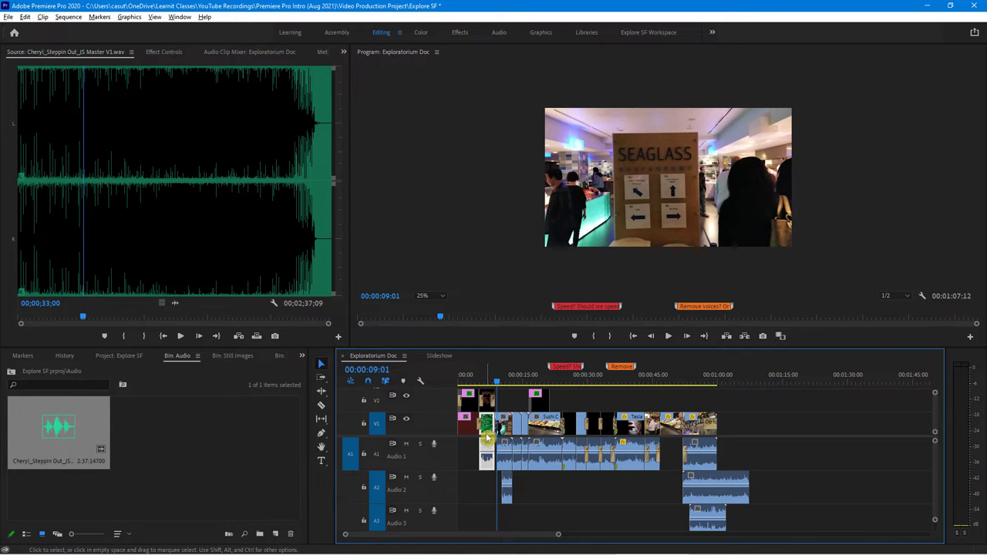
right_click(487, 428)
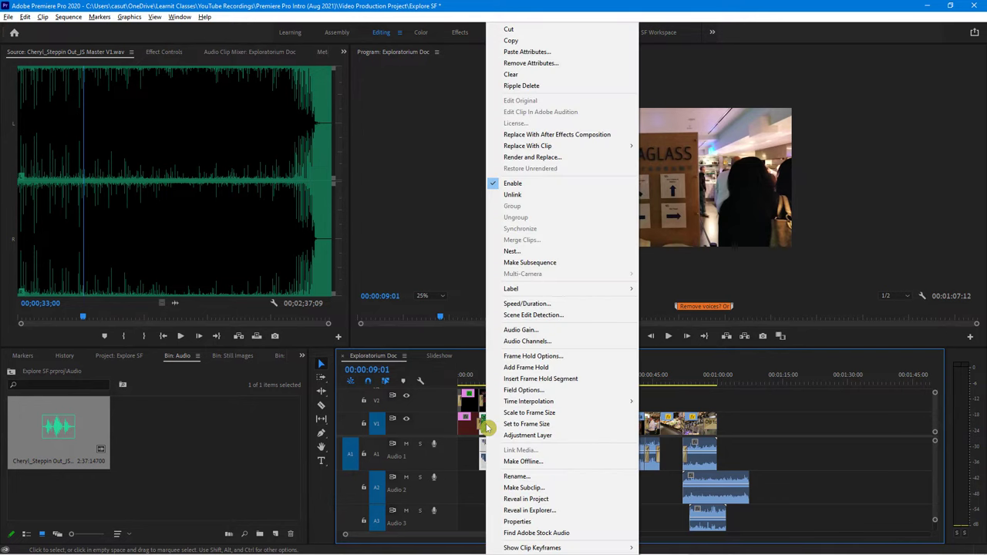
click(515, 195)
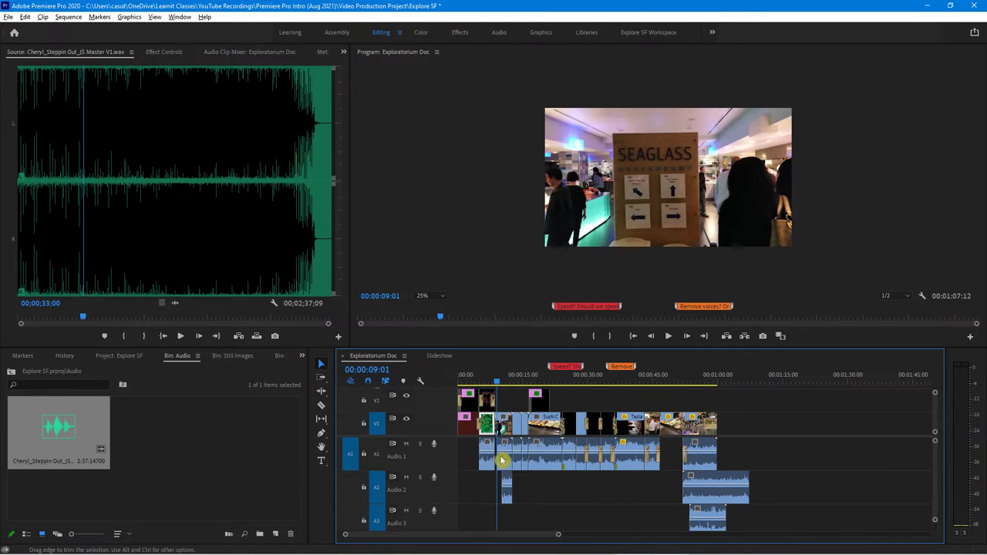
click(490, 465)
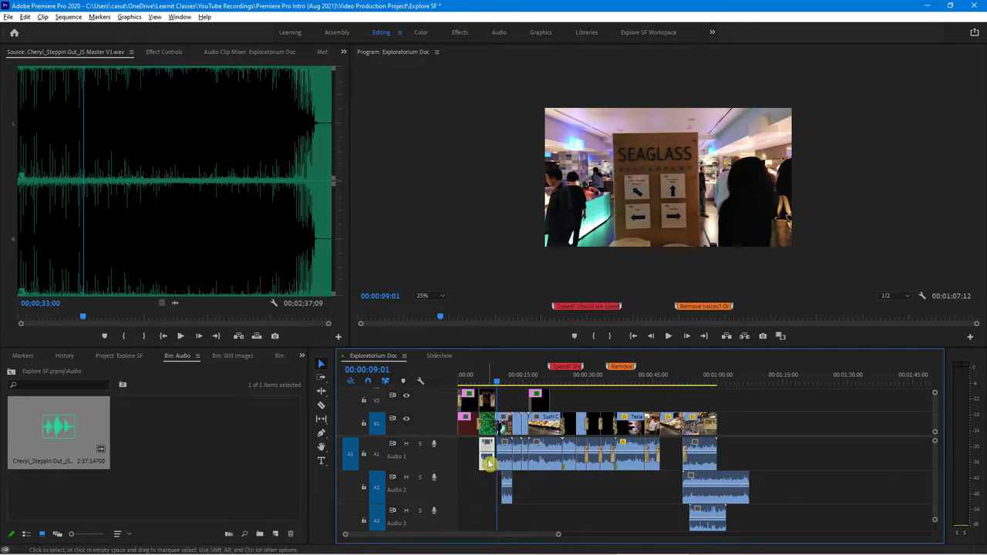
key(Delete)
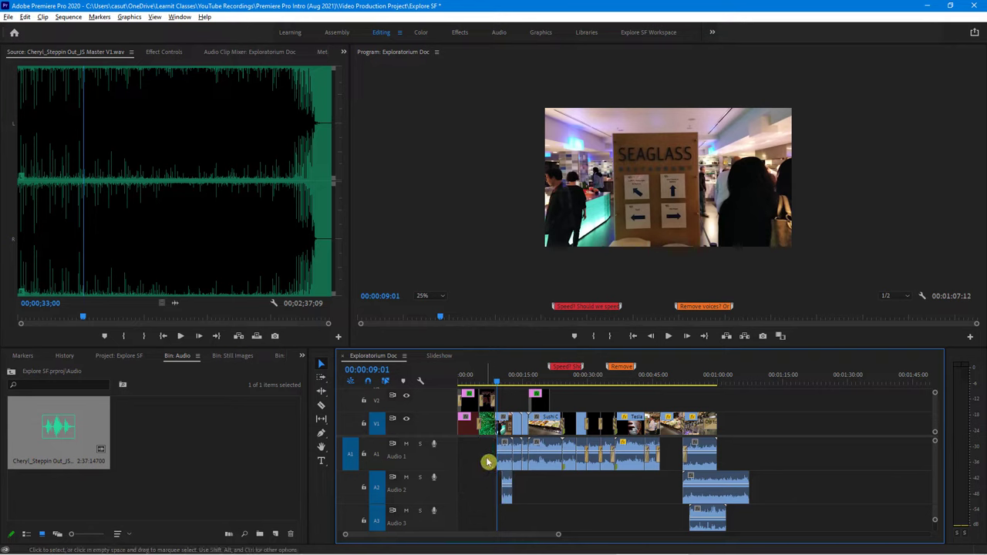
Step: Delete the audio clip on Audio 3 near the end of the Exploratorium Doc sequence
click(747, 535)
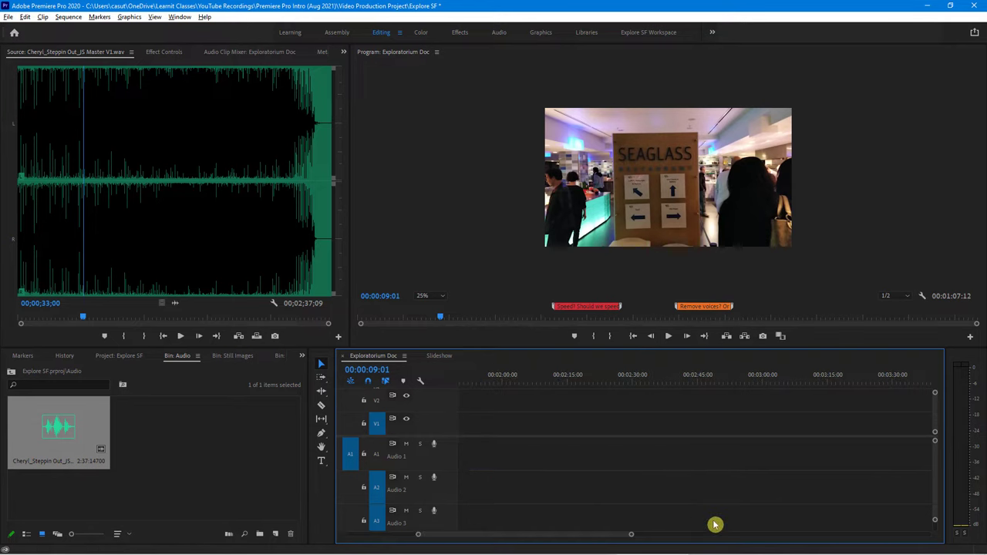
drag(582, 541, 484, 540)
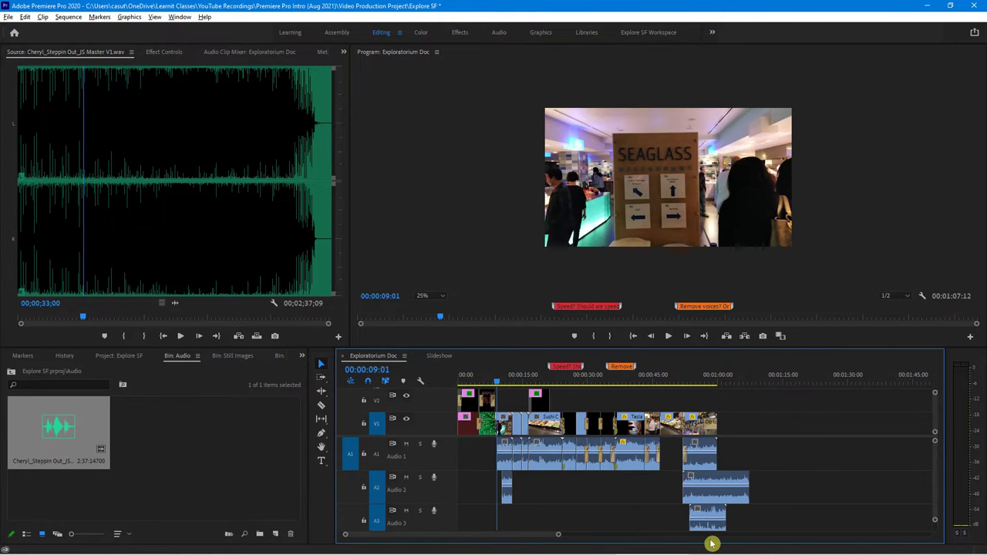
click(706, 531)
key(Delete)
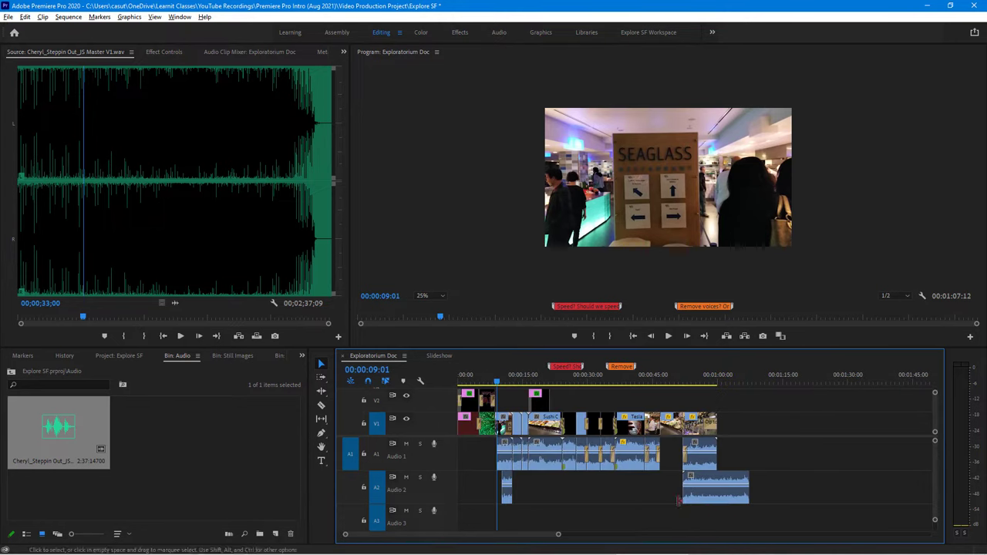
Step: Play the opening title section of the Exploratorium Doc sequence from about four seconds in
click(475, 378)
key(space)
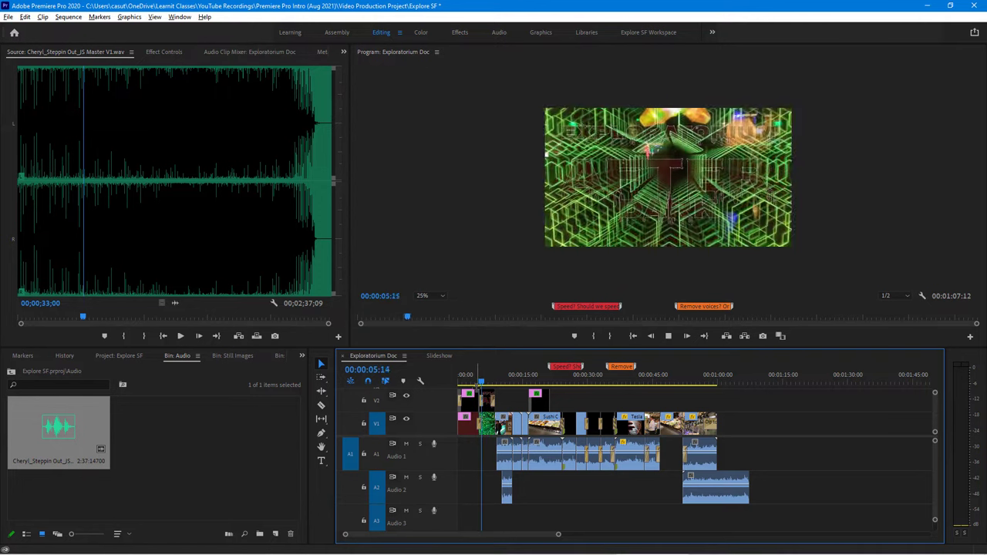
key(space)
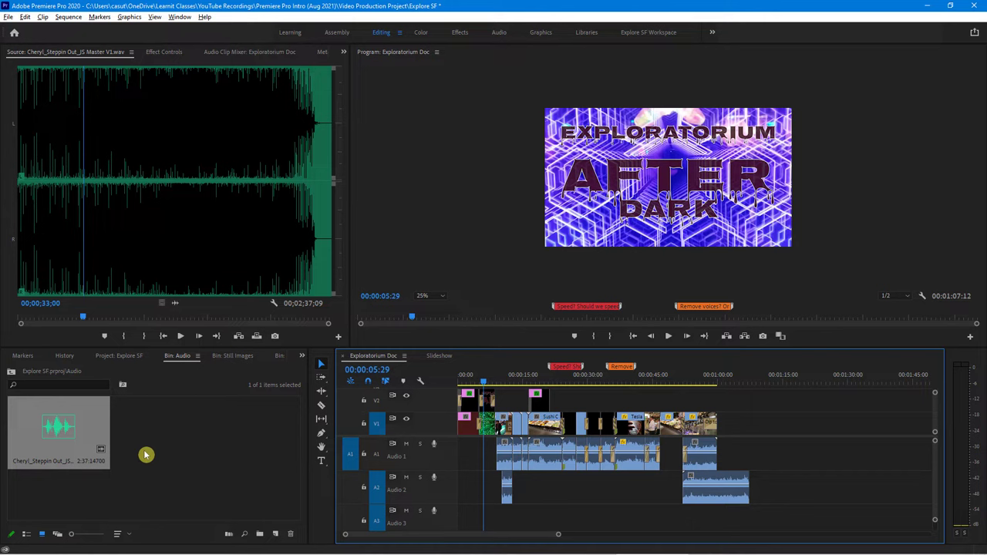
Step: Place the Cheryl_Steppin Out music clip on Audio 3 at the sequence start and play the sequence from the beginning
drag(144, 449, 439, 515)
click(460, 376)
key(space)
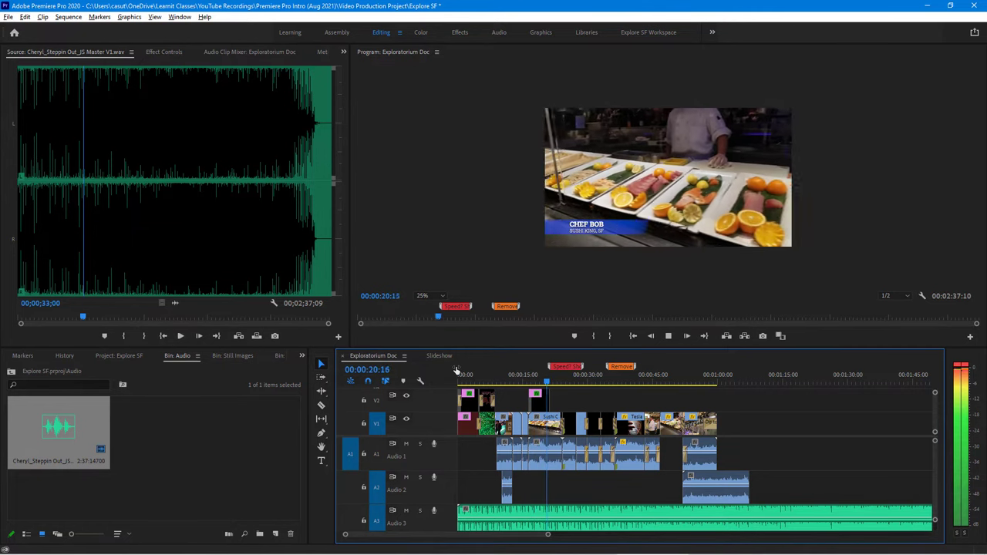
key(space)
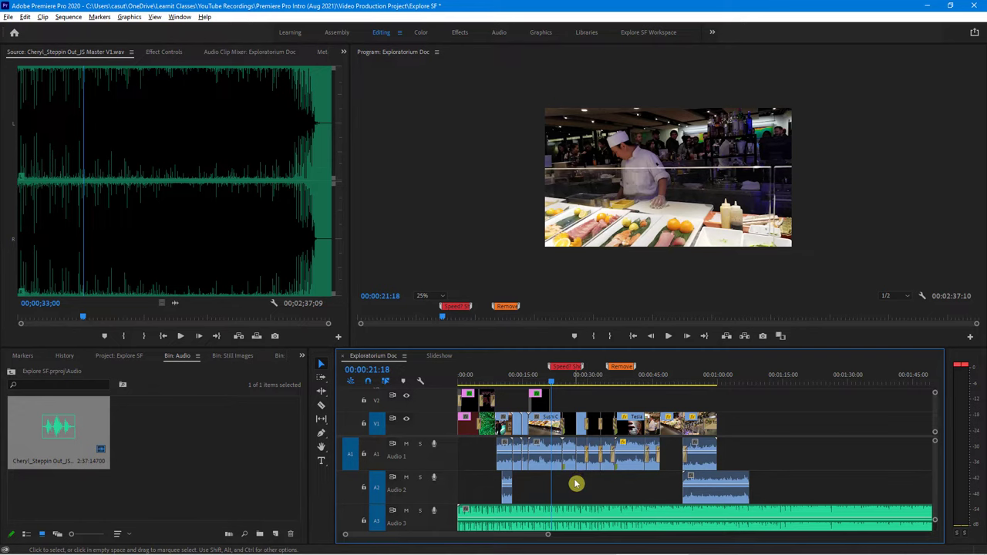
Step: Maximize the timeline panel and increase the height of all audio tracks to expose their waveforms and volume lines
double_click(481, 362)
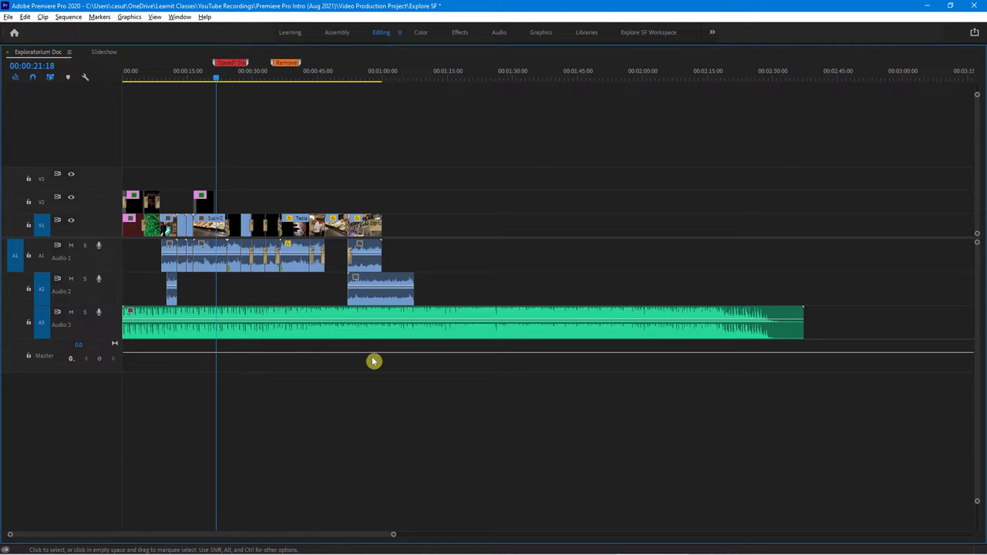
mouse_move(335, 316)
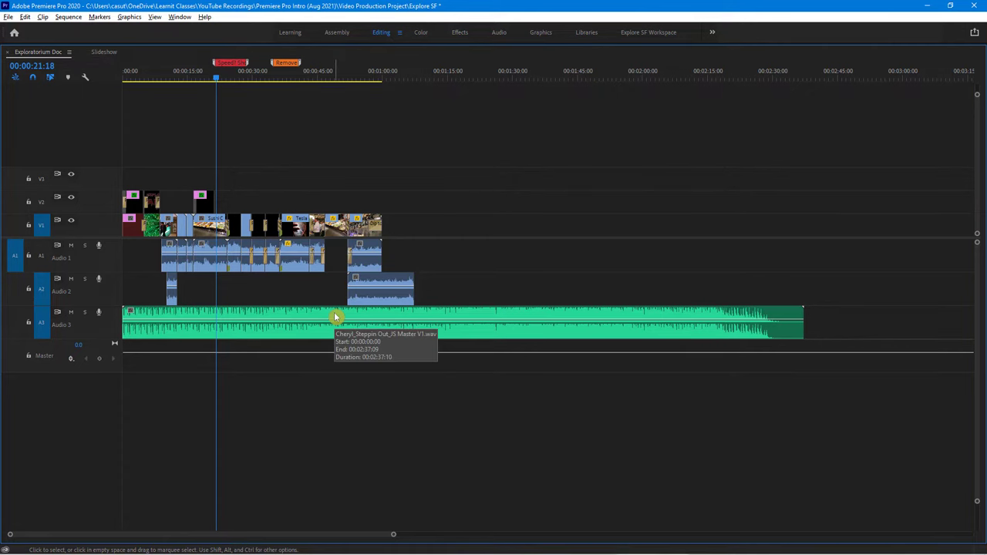
key(alt+=)
key(alt+=)
key(alt+=)
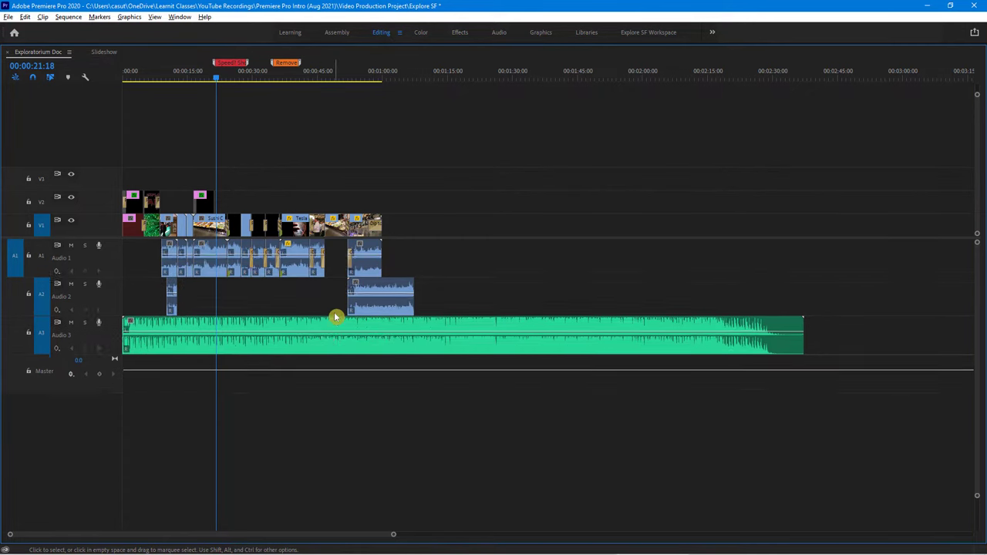
key(alt+=)
key(alt+=)
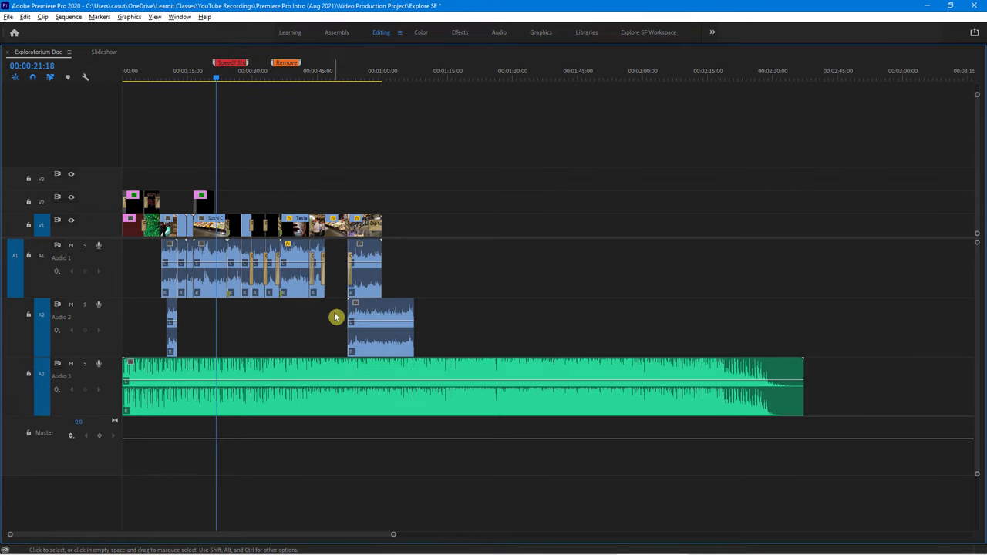
key(alt+=)
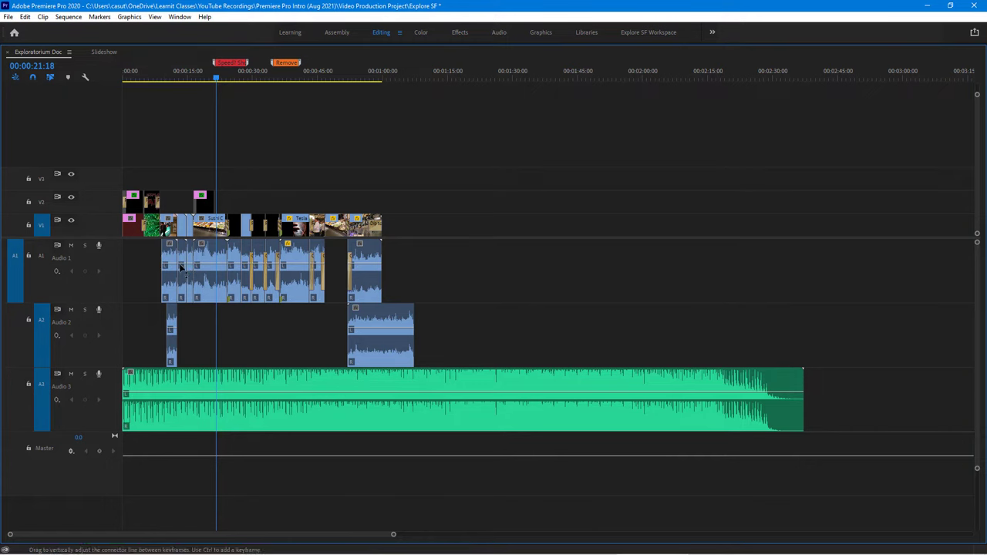
Step: Inspect the volume lines of the first Audio 1 clips and of the music clip on Audio 3
mouse_move(210, 268)
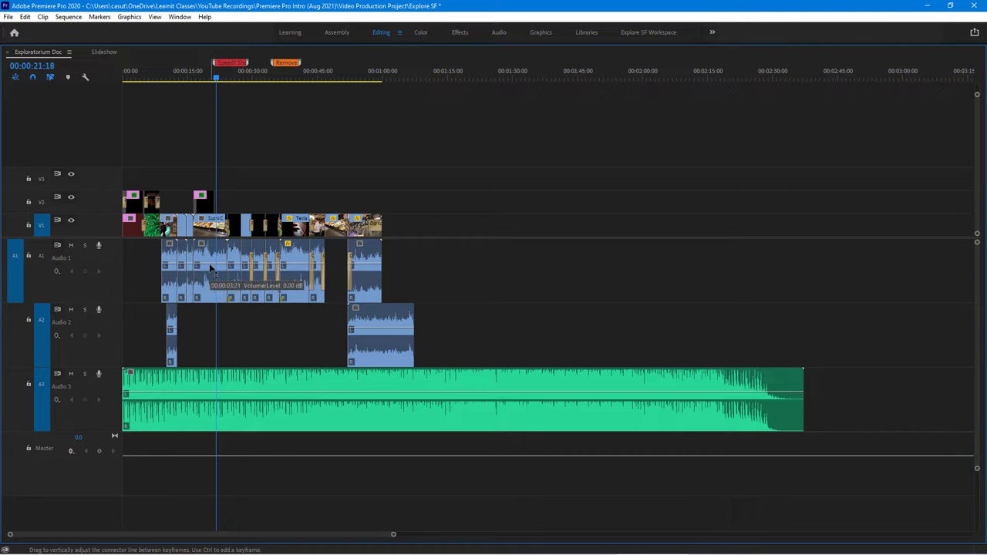
click(170, 262)
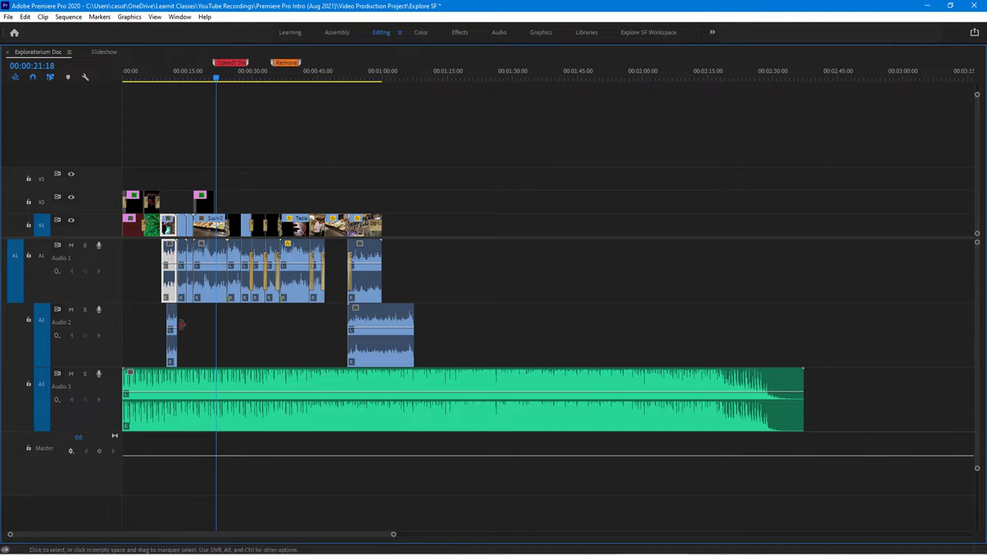
click(196, 392)
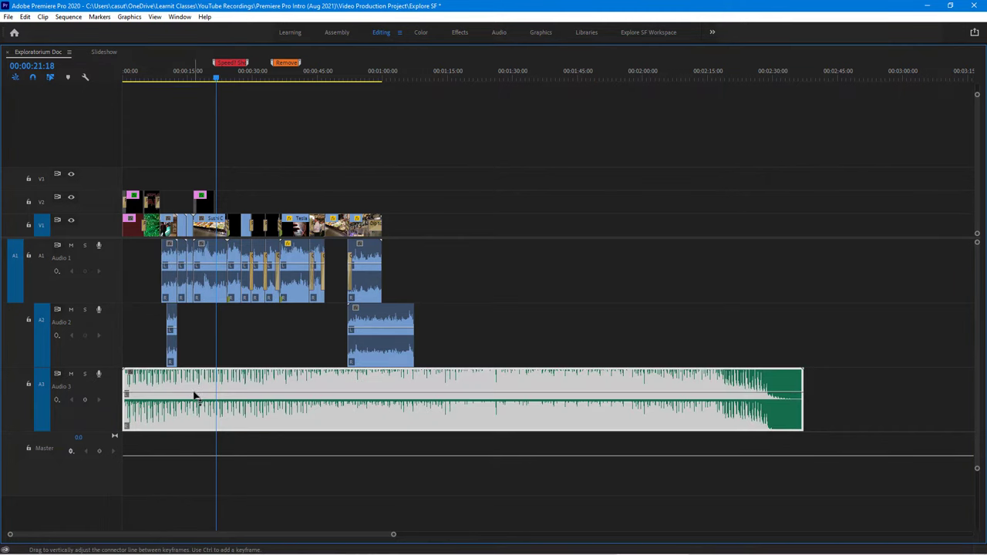
click(151, 345)
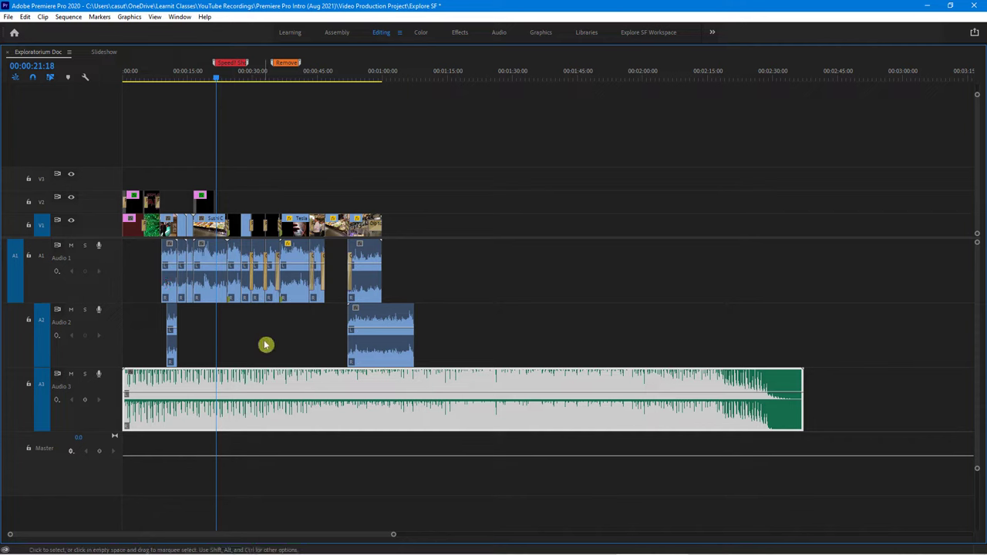
Step: Play from 00:00:08:16 and lower the volume of the first Audio 1 clip, the restaurant shot, to about -8.7 dB
key(equal)
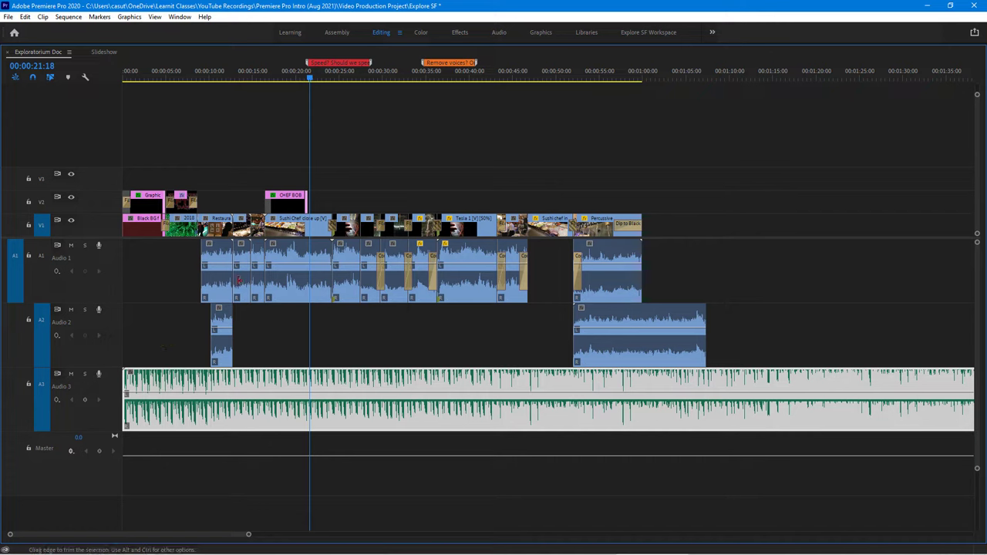
mouse_move(310, 77)
mouse_down()
mouse_move(278, 77)
mouse_move(193, 110)
mouse_up()
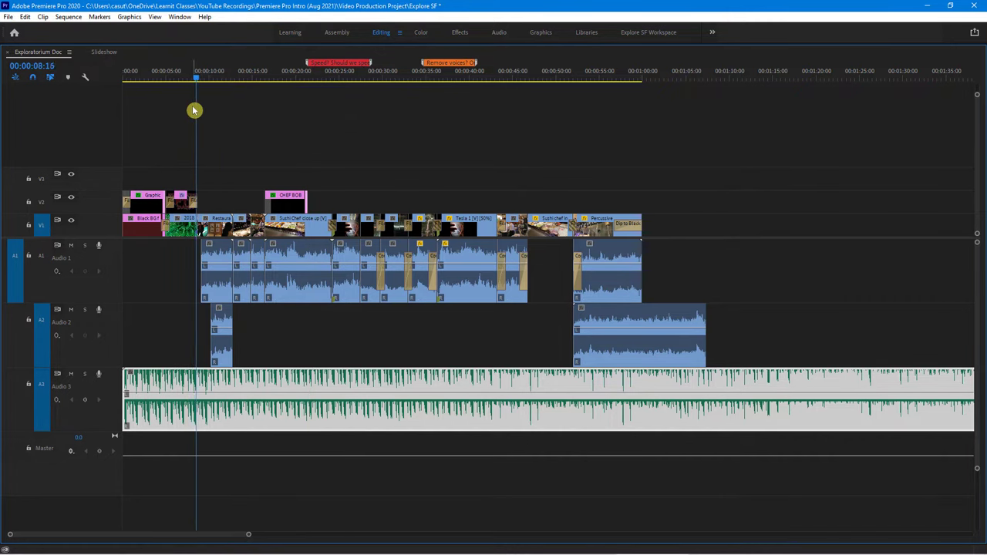
key(space)
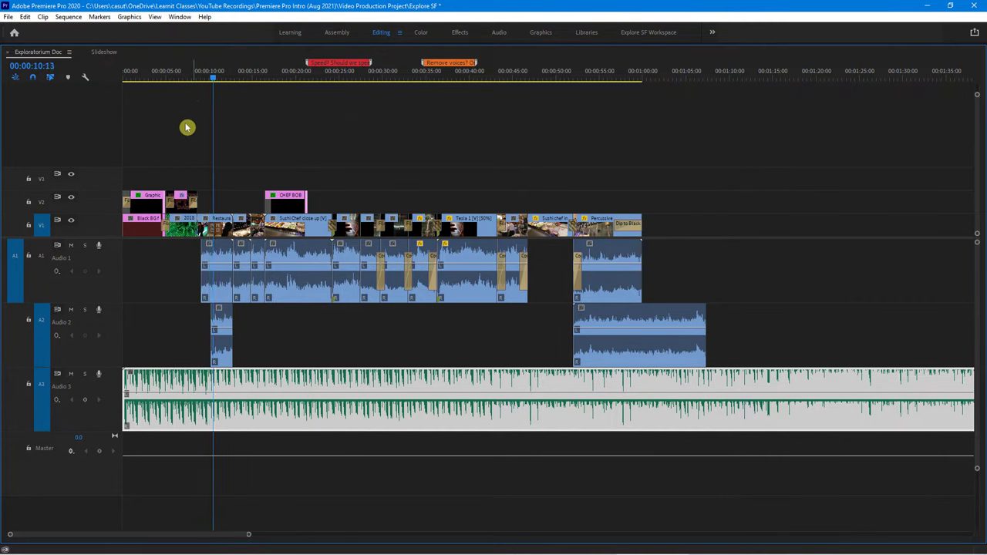
key(space)
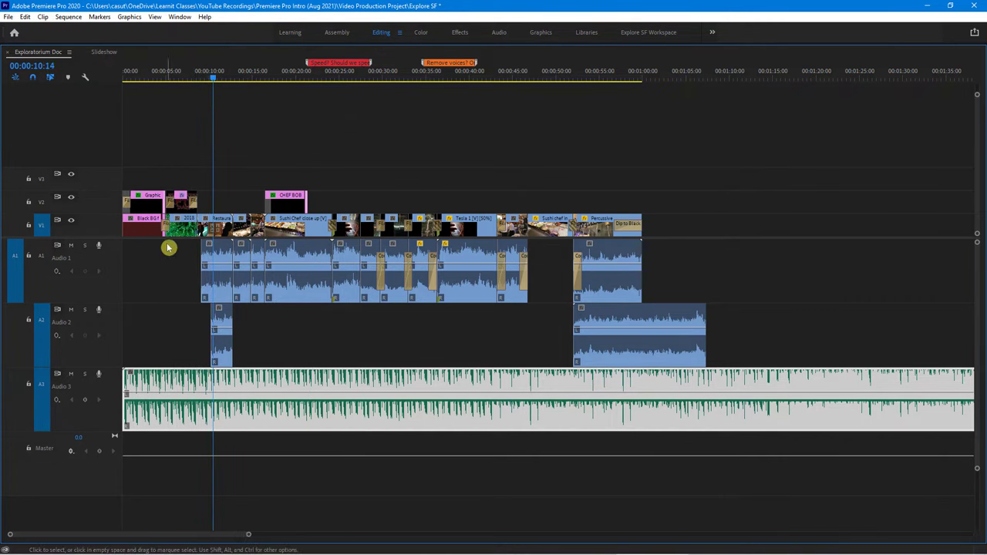
click(222, 268)
drag(222, 268, 223, 280)
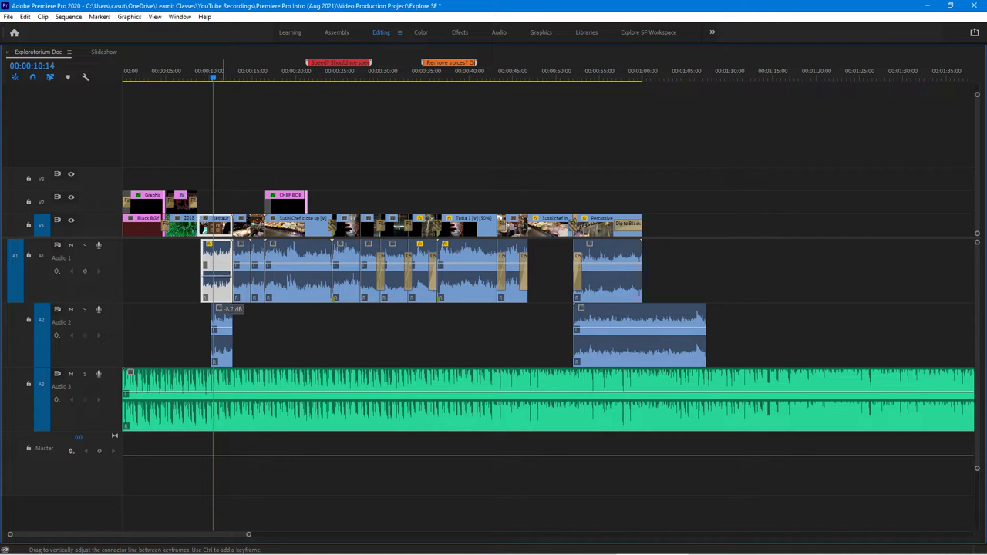
Step: Replay the start of the restaurant clip and delete the short audio clip beneath it on Audio 2
drag(218, 77, 194, 92)
key(space)
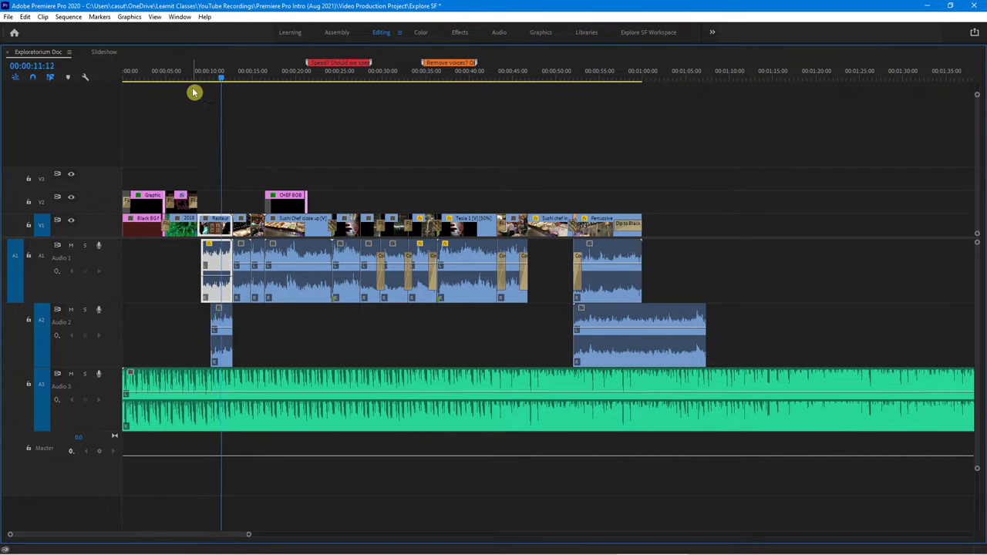
click(222, 339)
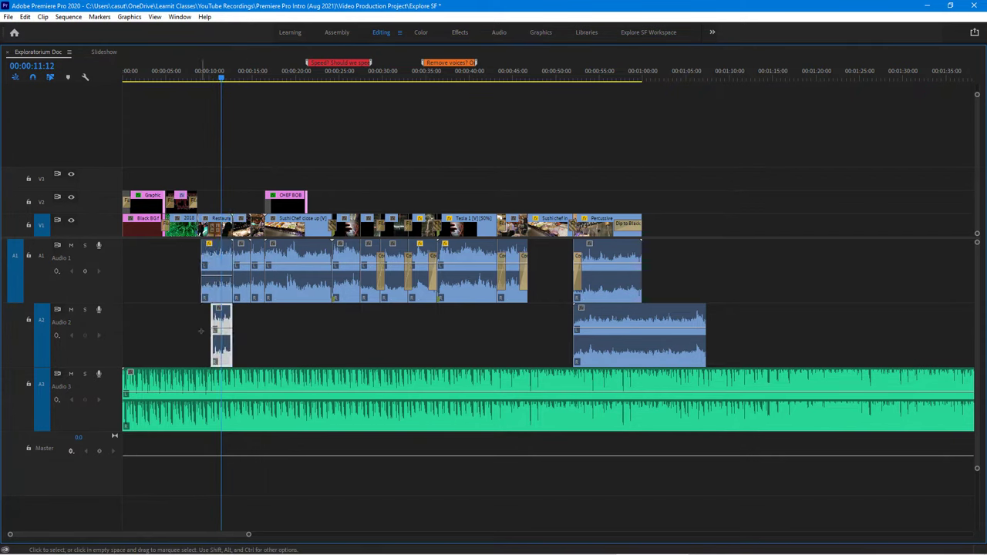
key(Delete)
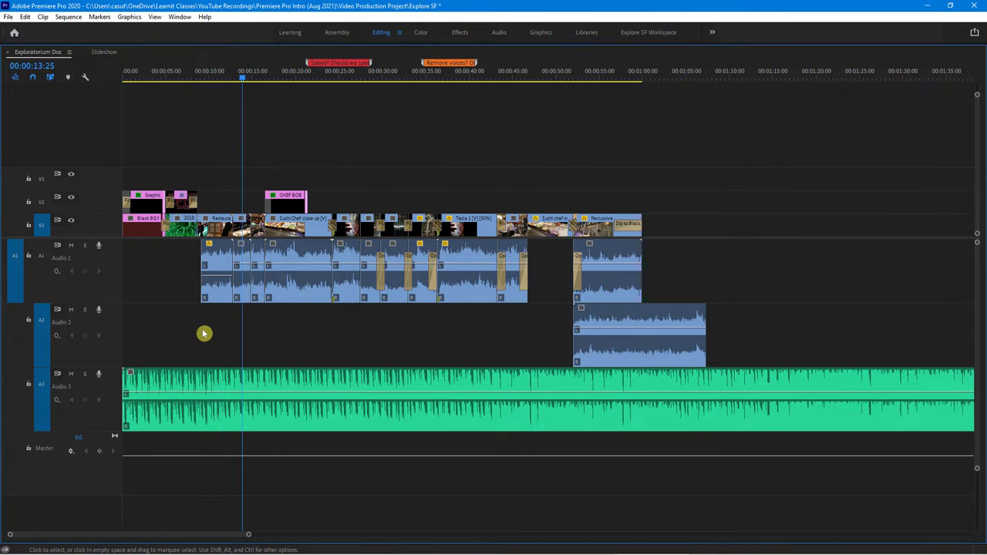
Step: Lower the audio volume of the Sushi Chef close up clip and of the two short clips before it
click(293, 267)
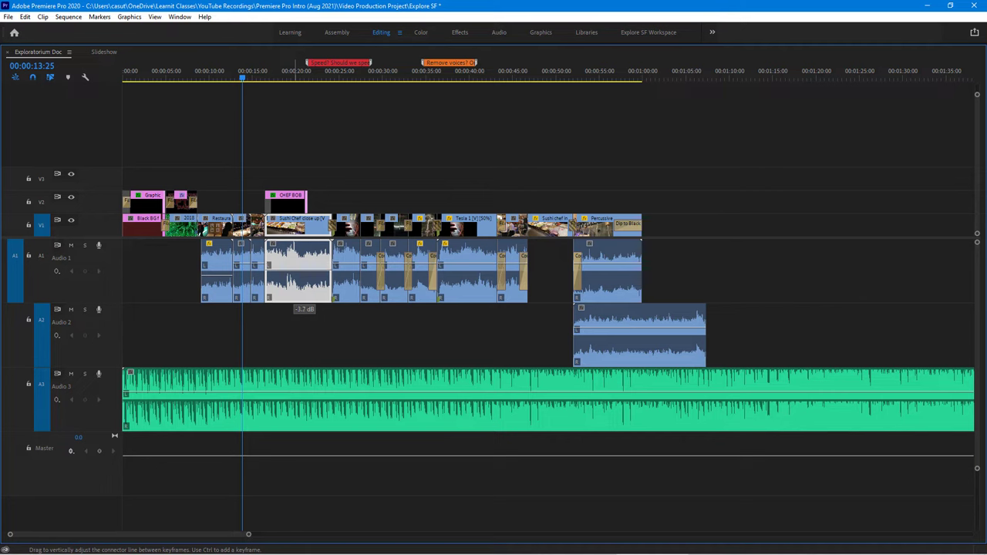
click(244, 267)
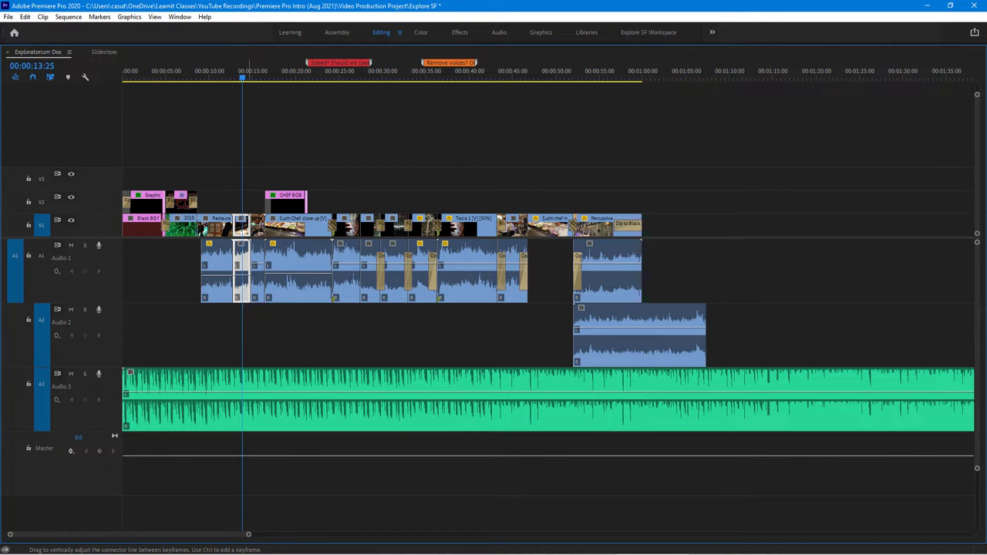
click(259, 267)
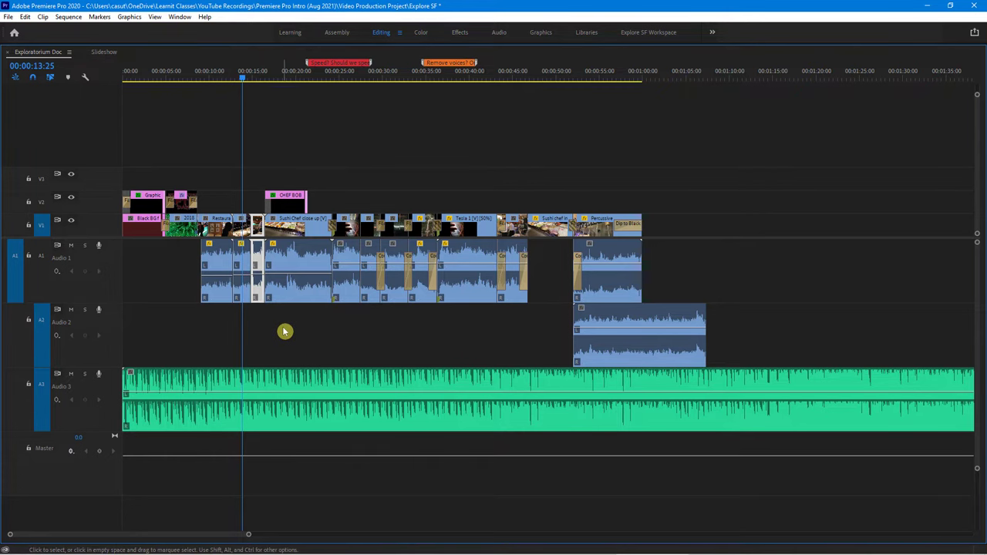
Step: Restore the full panel layout and play the sequence from 00:00:02:24 to check the audio balance up to the Sushi Chef close up
key(grave)
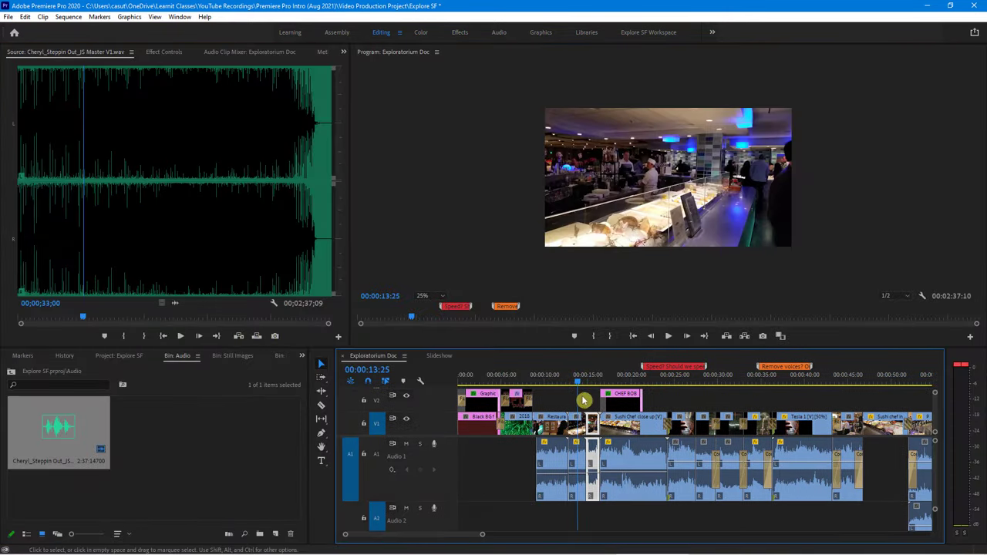
drag(578, 386, 480, 389)
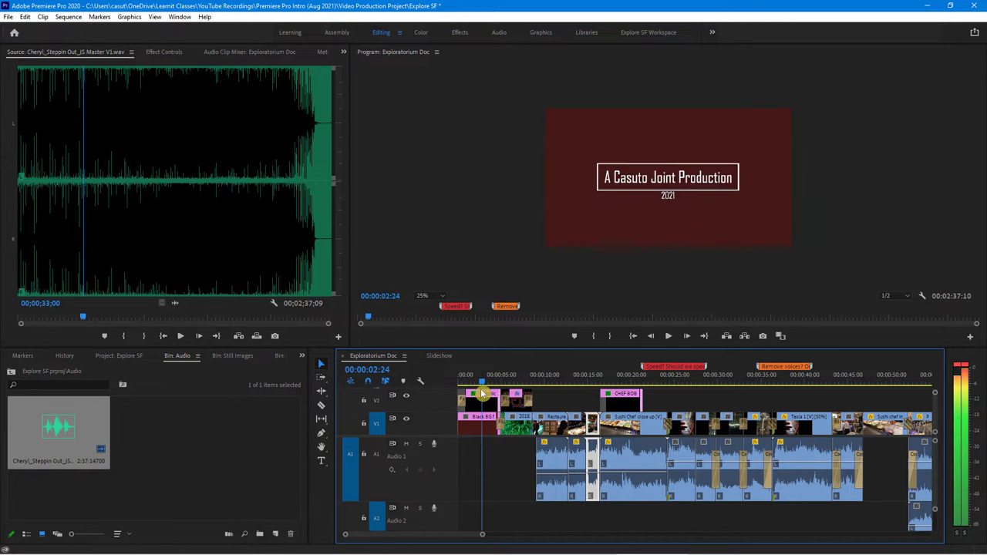
key(space)
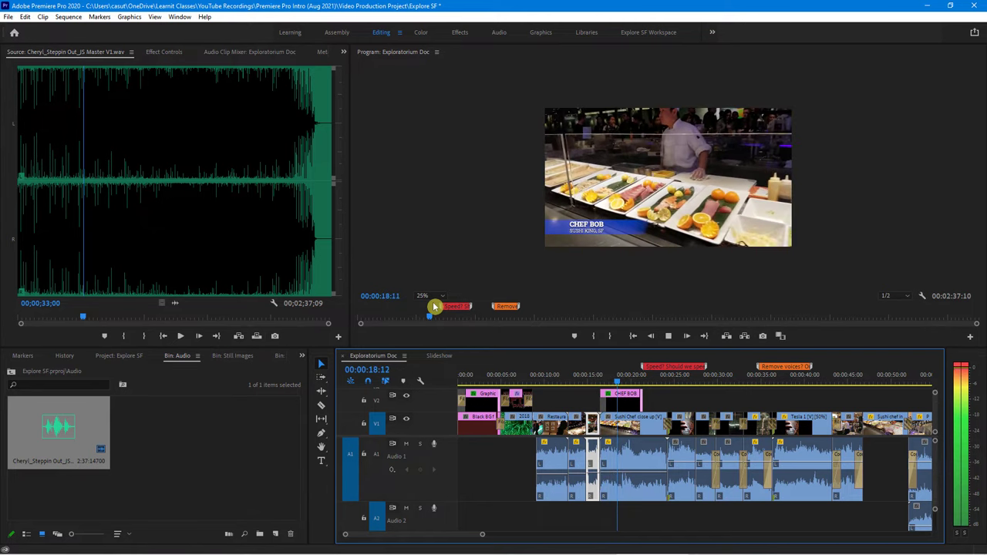
key(space)
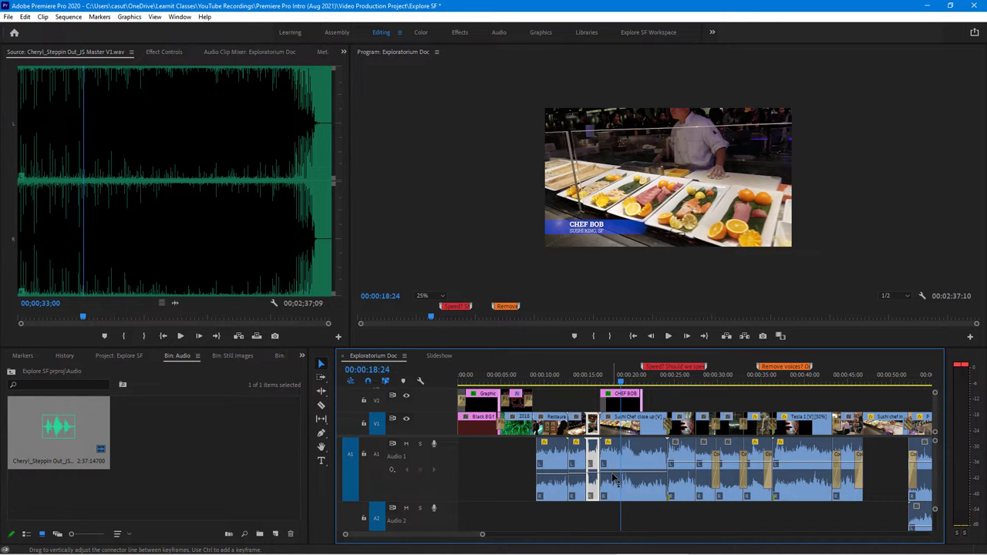
Step: Lower the volume of the Sushi Chef close up clip further and reduce the volume of the three Audio 1 clips following it
drag(615, 480, 615, 485)
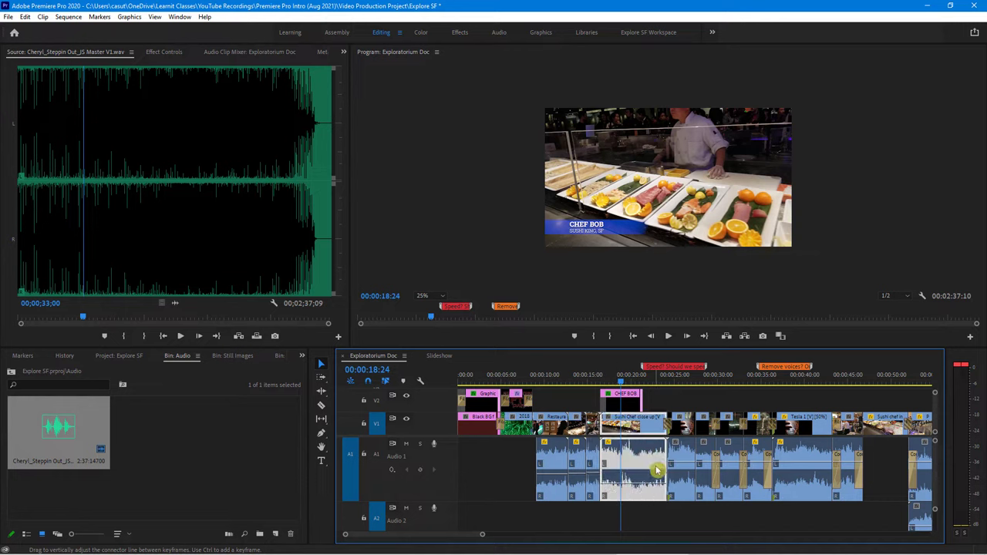
click(681, 466)
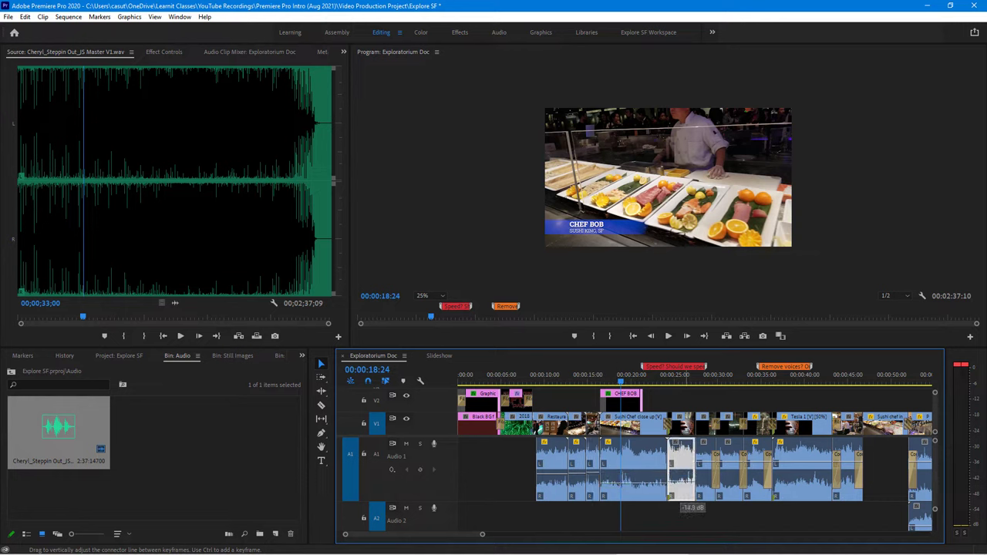
click(704, 468)
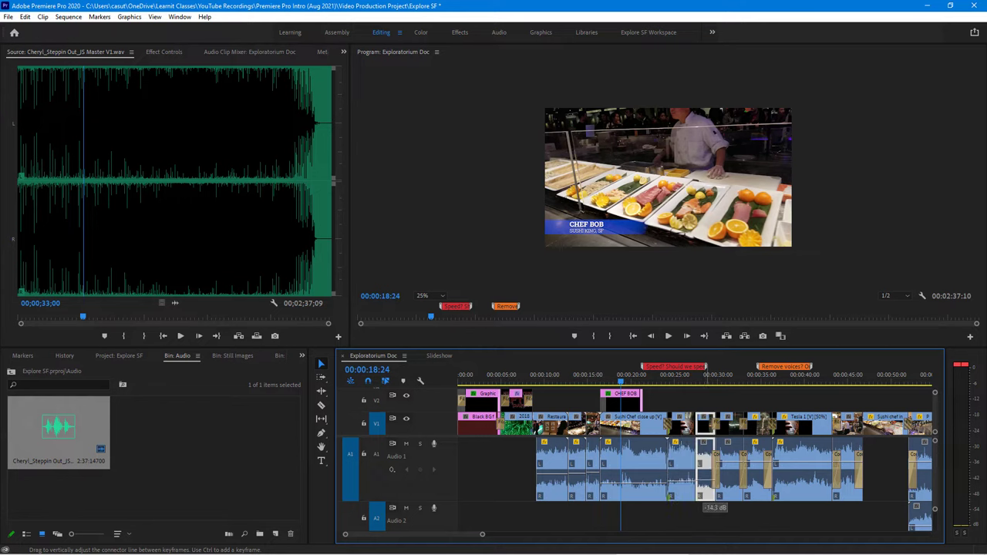
click(729, 467)
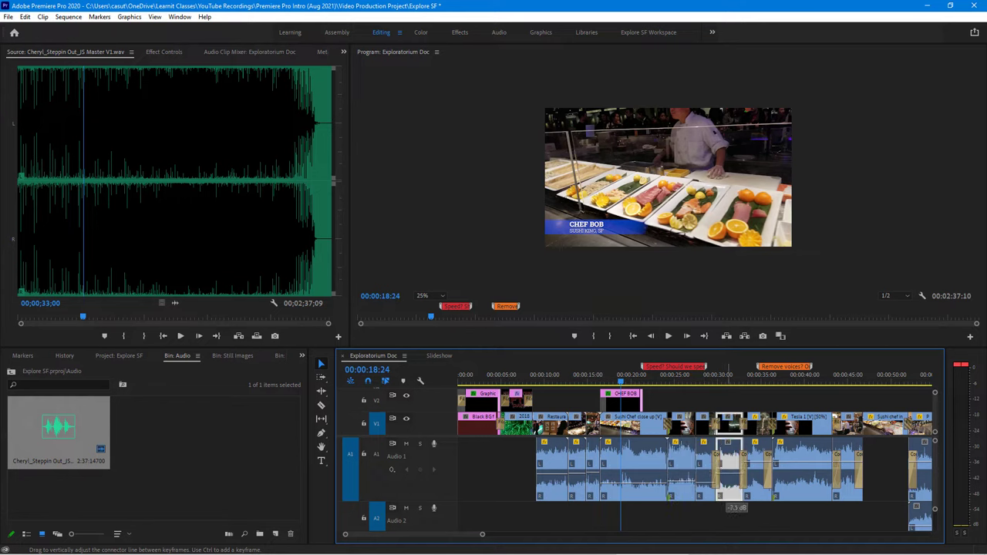
drag(729, 481, 729, 484)
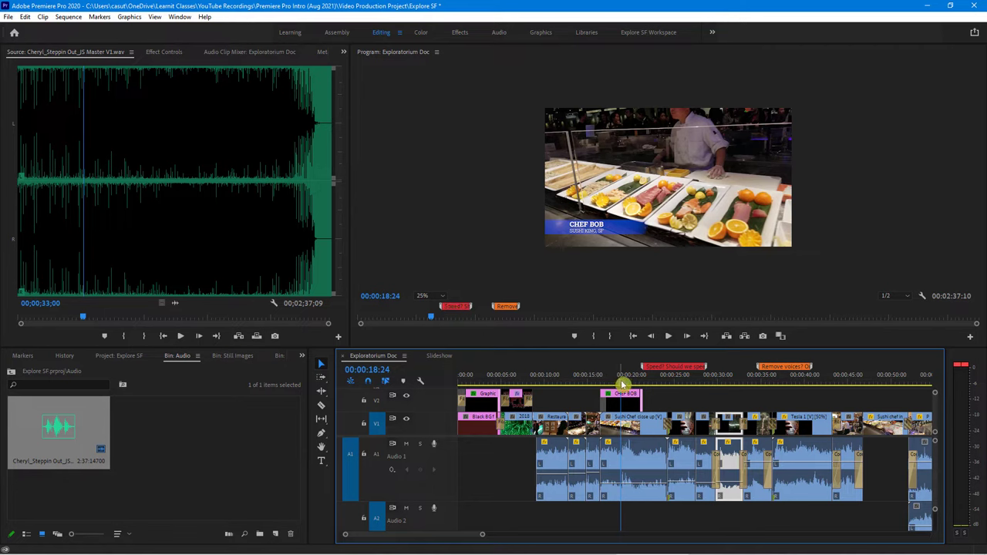
Step: Play the sequence from about 00:00:08:18 into the Sushi Chef close up to check the audio balance
drag(622, 383, 534, 396)
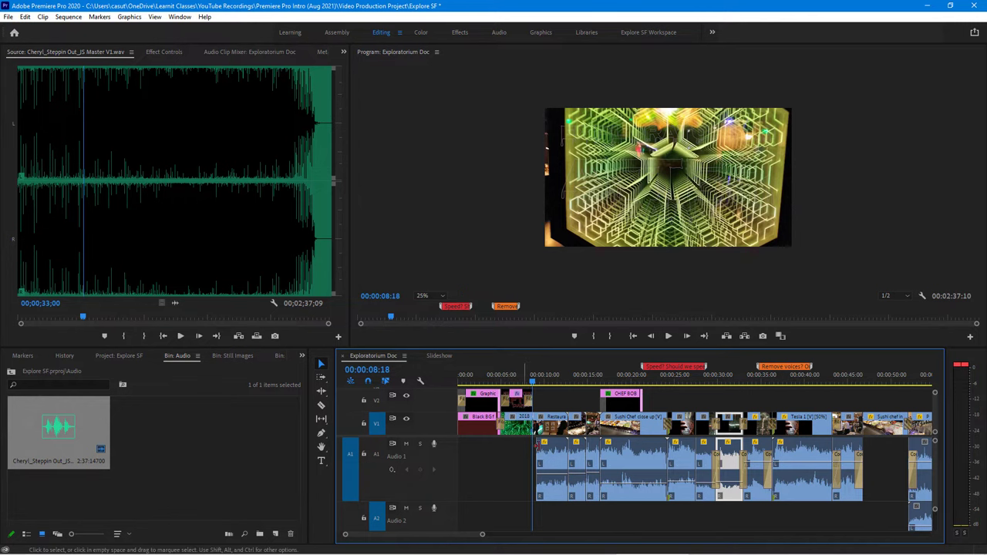
key(space)
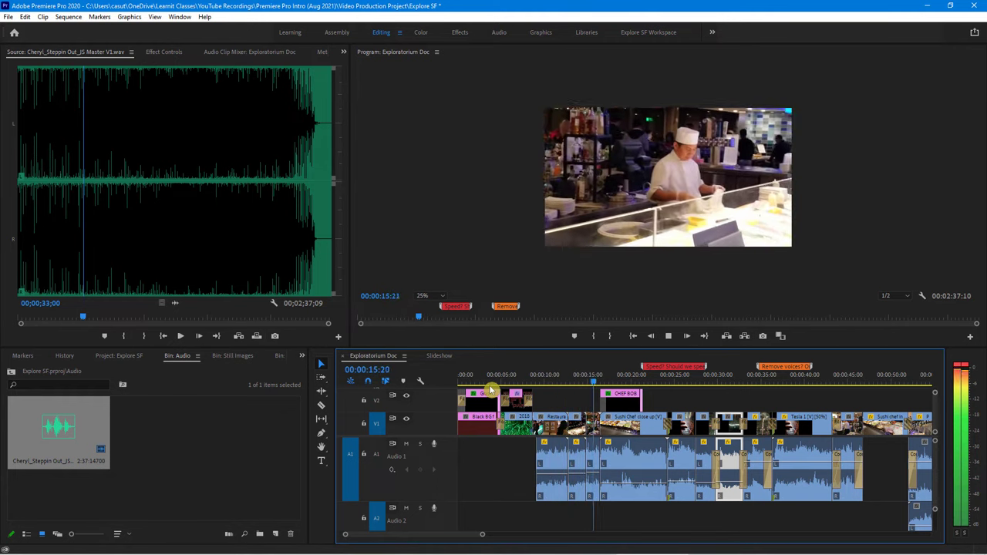
key(space)
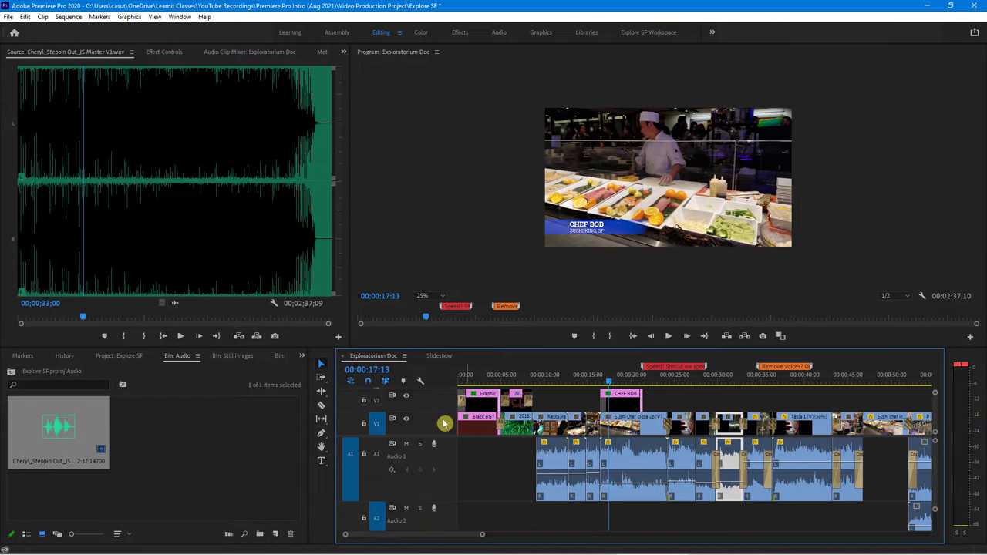
Step: Lower the audio volume of the restaurant clip and the two short clips after it on Audio 1
click(563, 478)
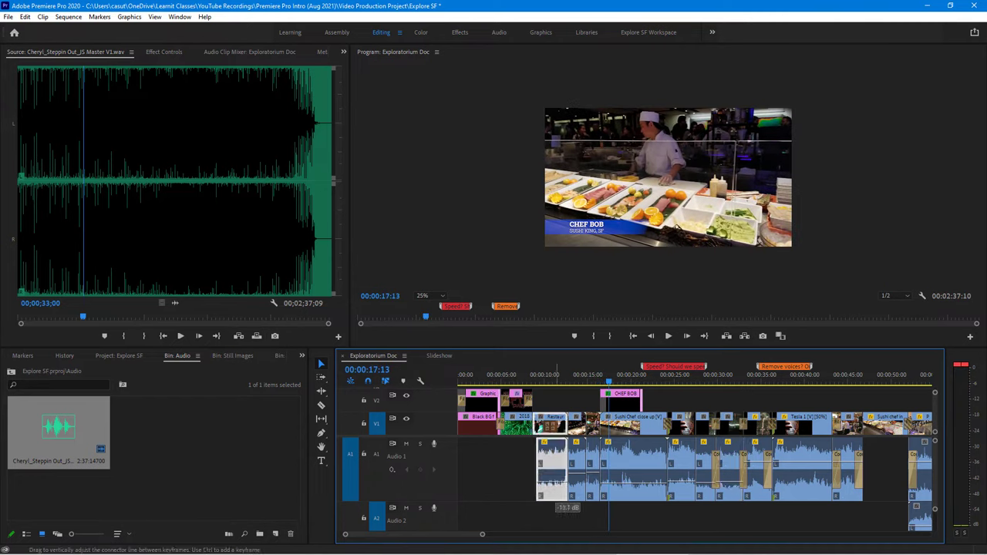
drag(577, 472, 592, 478)
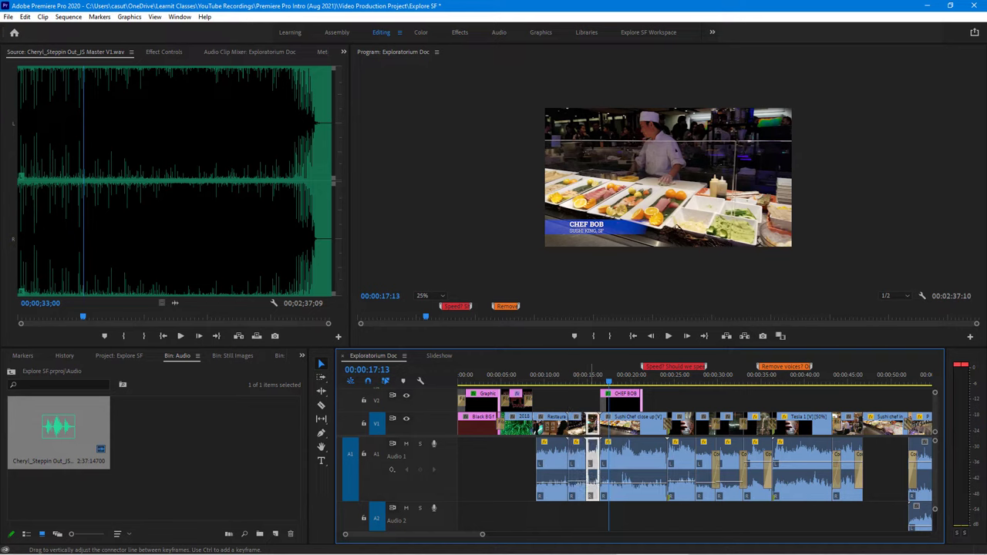
click(505, 460)
Step: Inspect the restaurant clip's left and right audio channel mapping without applying any changes
click(554, 462)
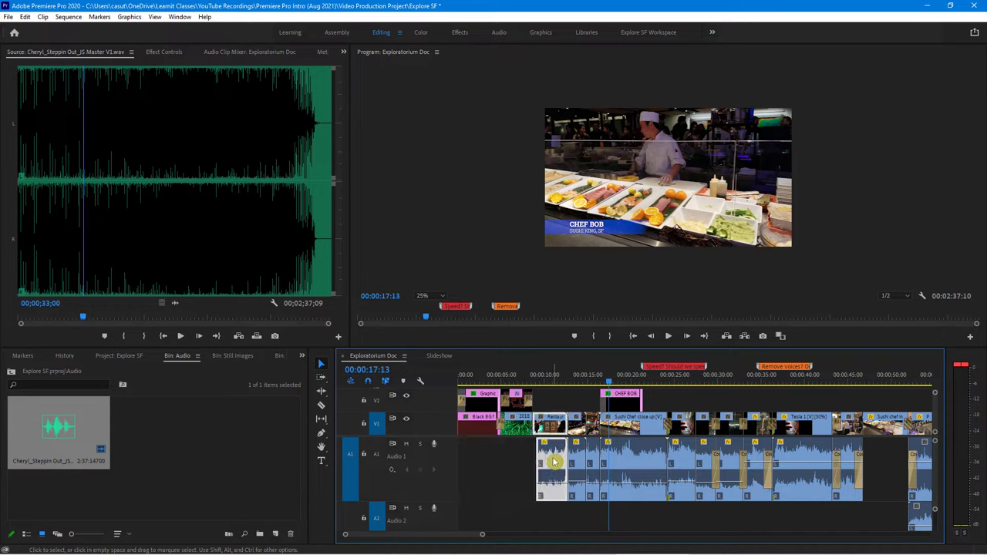
right_click(554, 461)
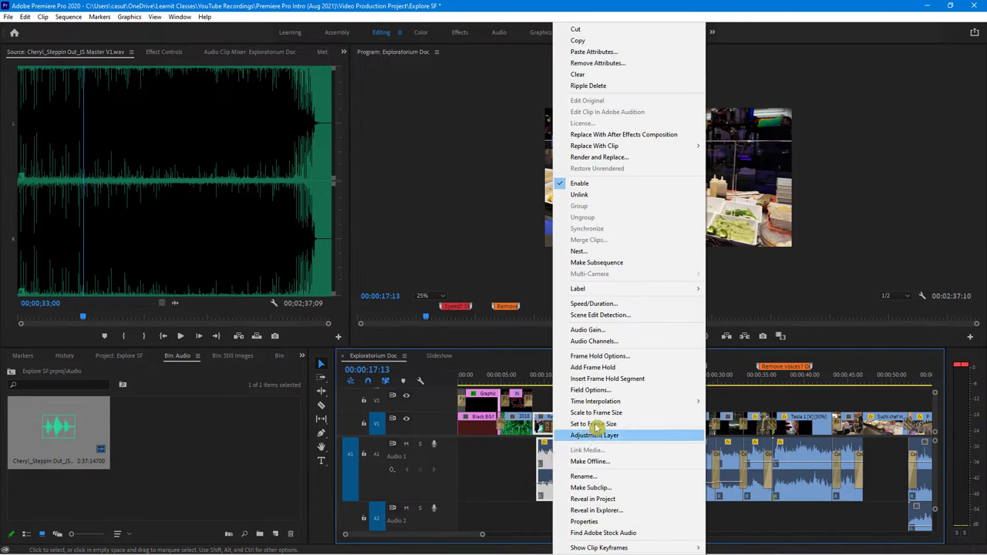
click(590, 342)
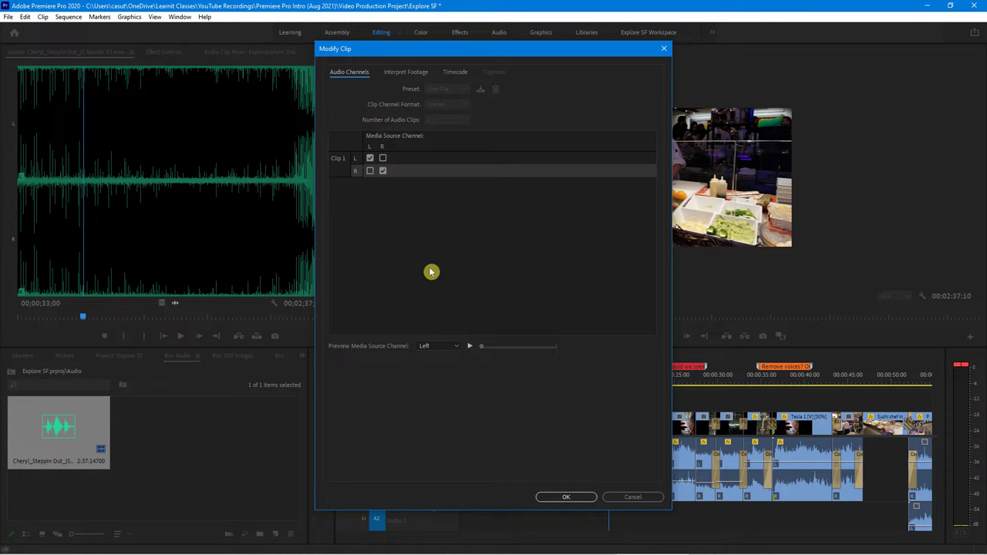
click(404, 165)
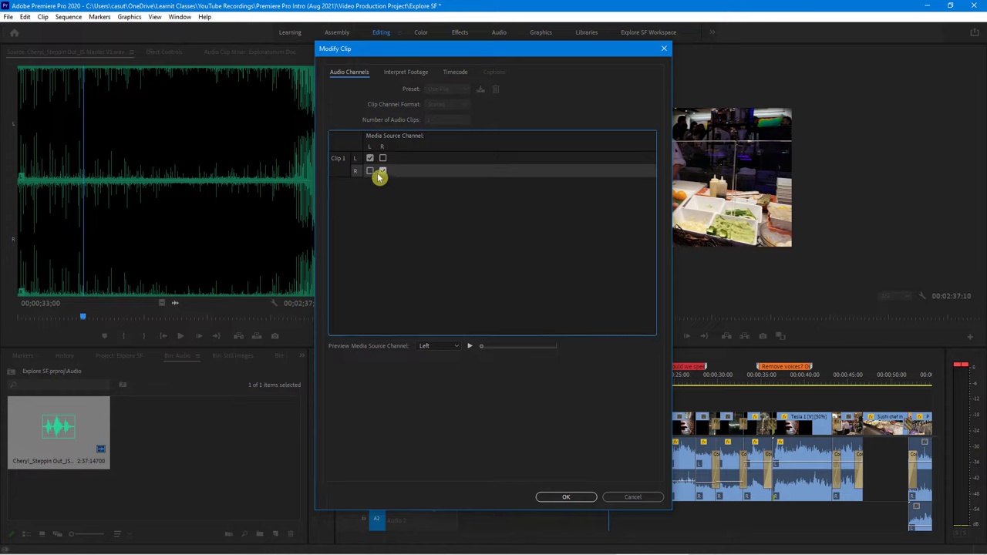
click(372, 172)
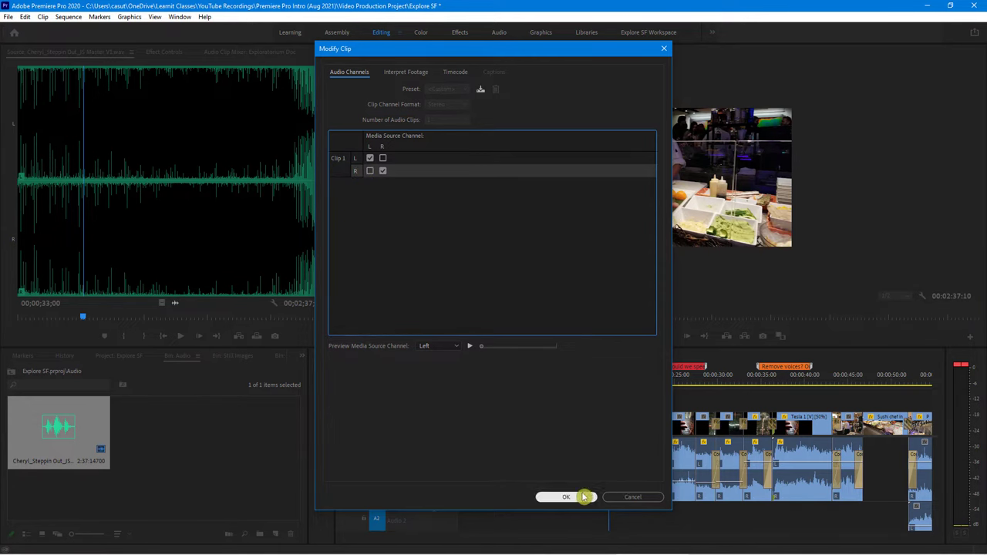
click(633, 498)
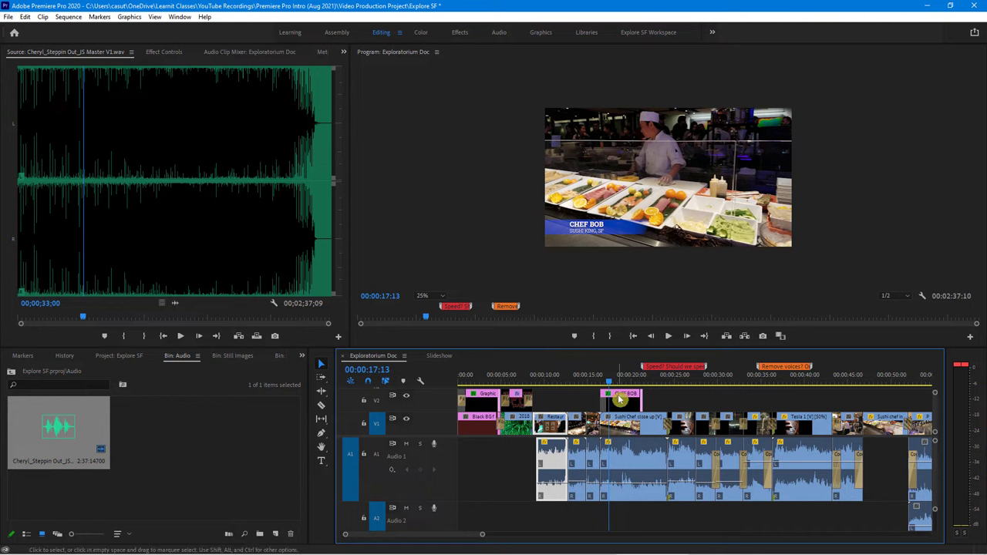
Step: Play the sequence from 00:00:00:00 to check how the music balances with the clips' ambient audio
drag(609, 383, 456, 406)
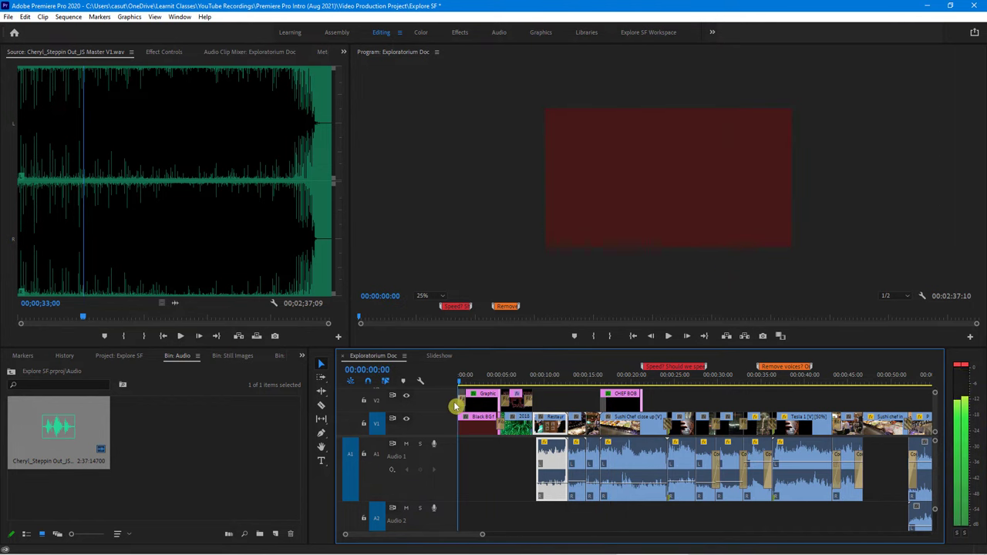
key(space)
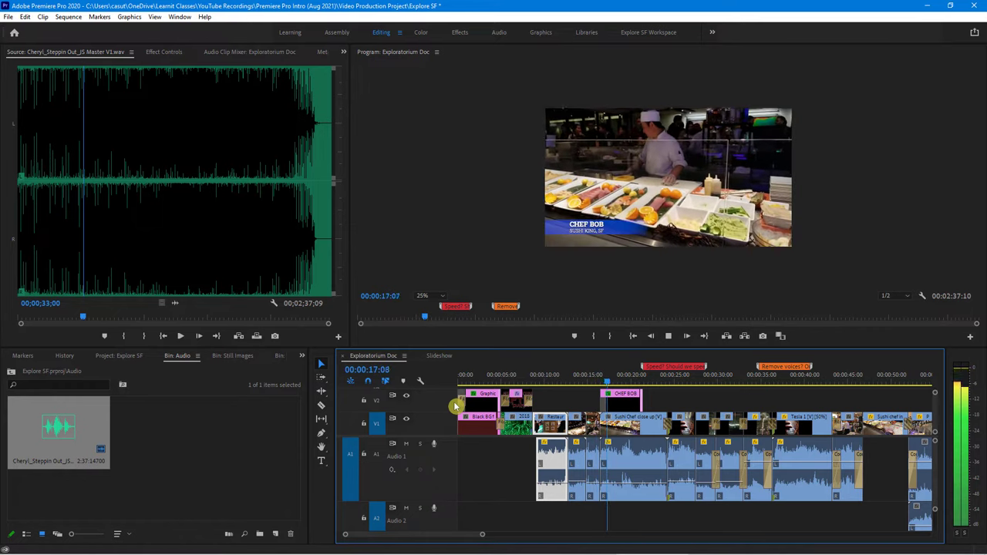
key(space)
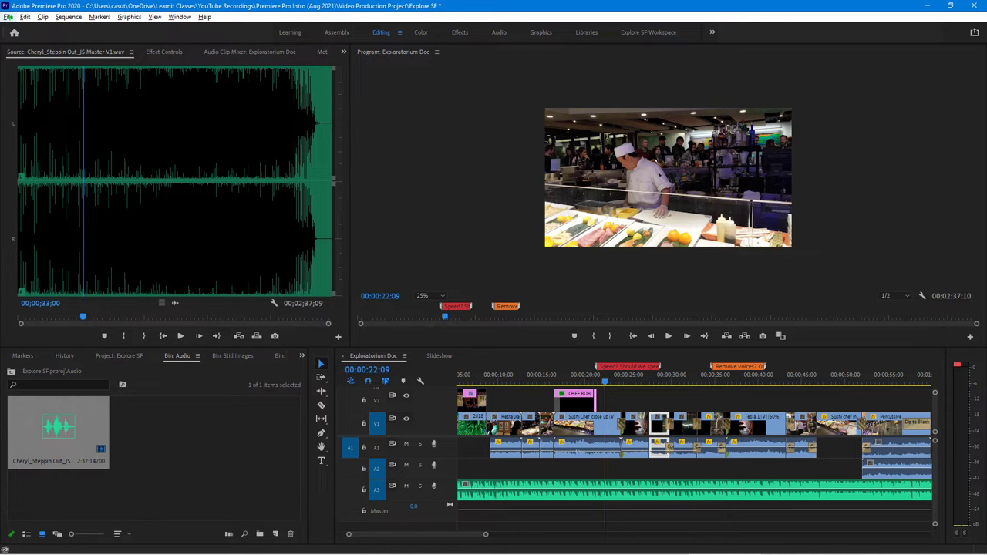
Step: Open the media export settings for the Exploratorium Doc sequence and choose the H.264 format
click(8, 16)
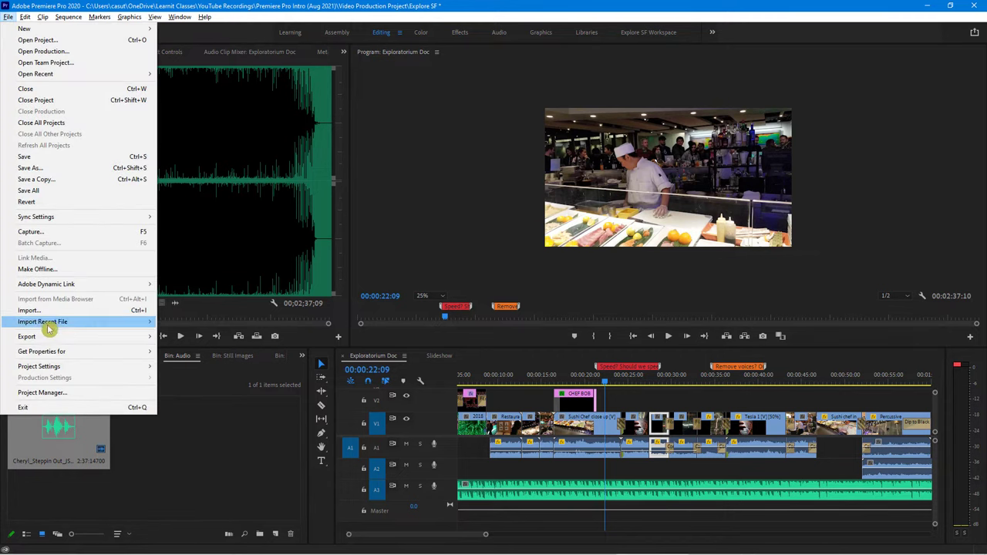
mouse_move(54, 342)
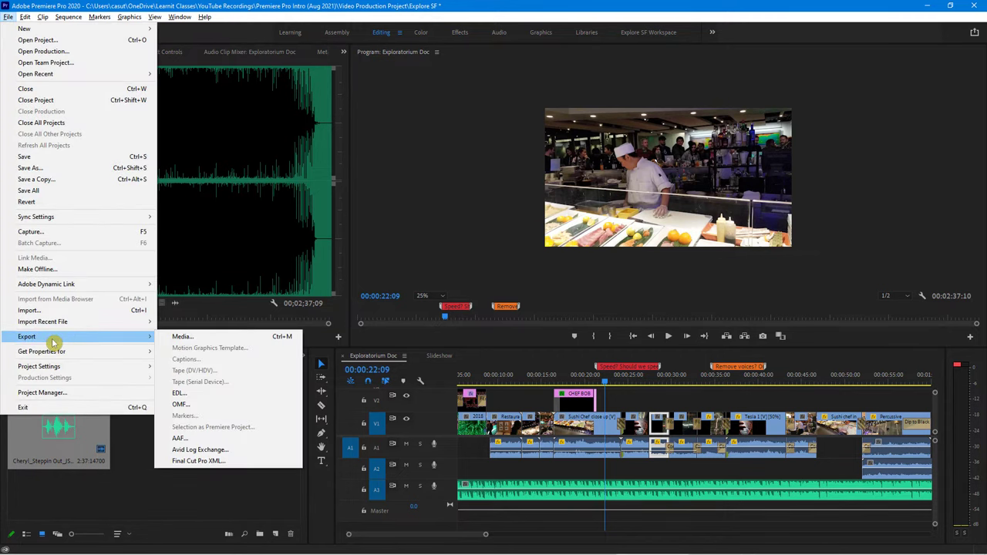
click(192, 337)
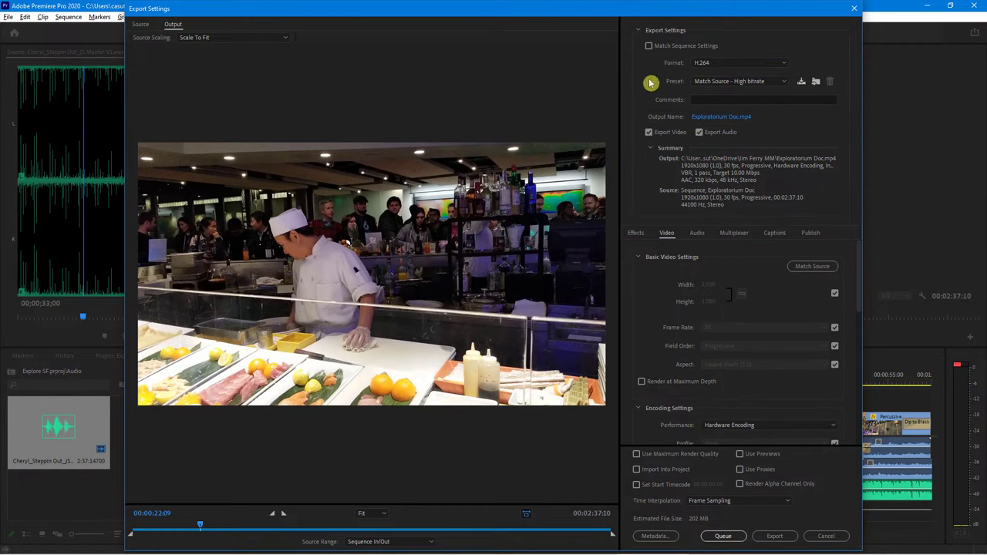
click(706, 66)
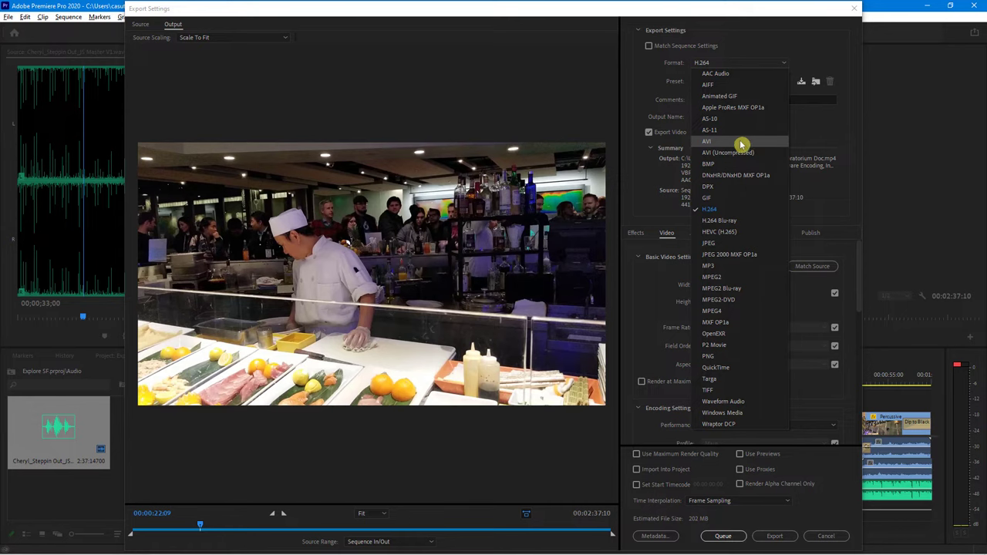
click(735, 211)
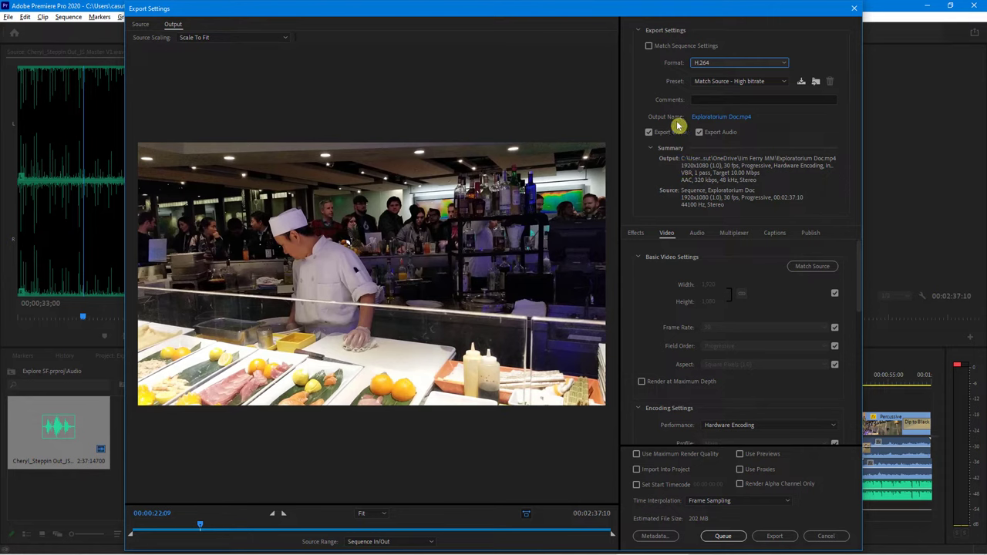
Step: Set the export destination to the Premiere Pro Intro (Aug 2021) folder with the file name Exploratorium Doc
click(718, 118)
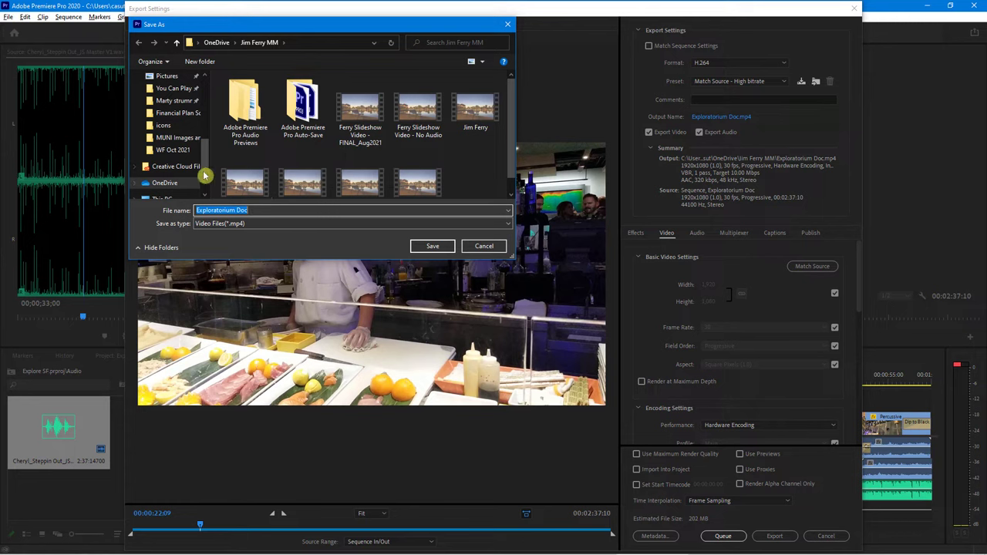
scroll(206, 160, up, 5)
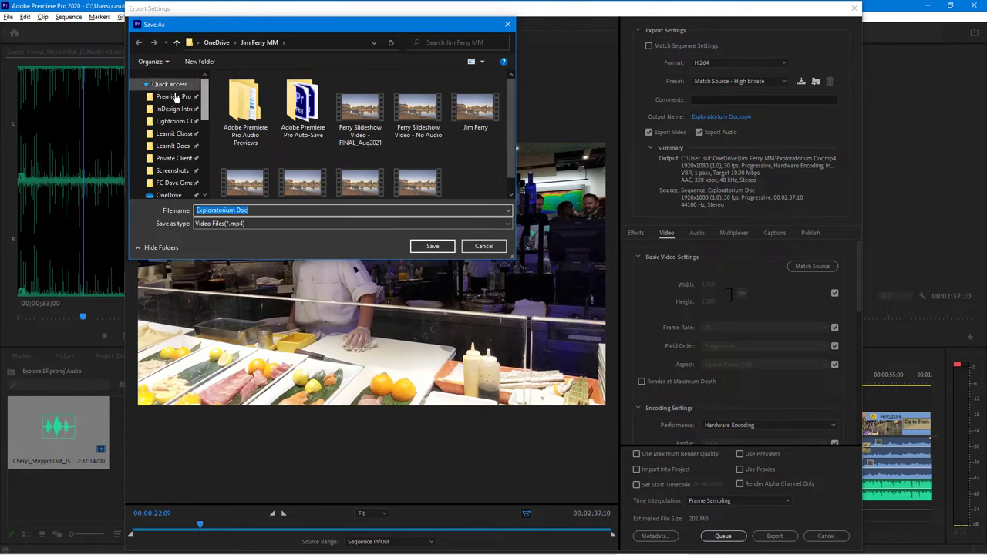
click(157, 100)
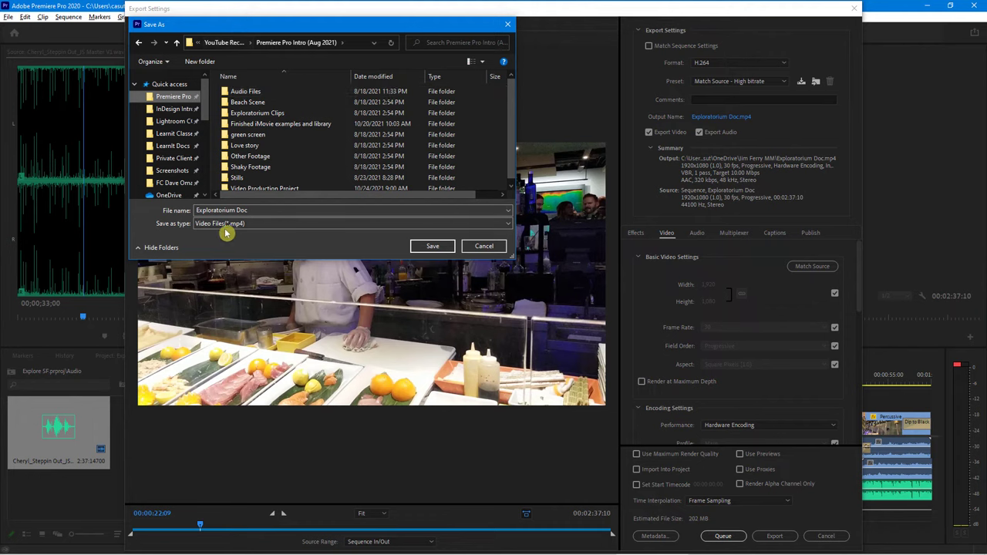
click(432, 247)
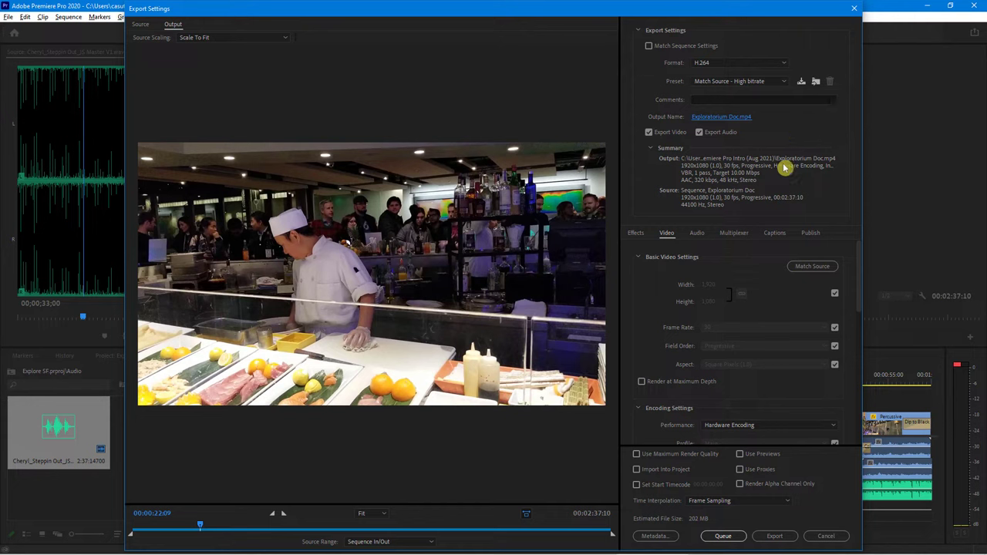
Step: Review the effects, video and audio export settings and export the sequence
click(637, 234)
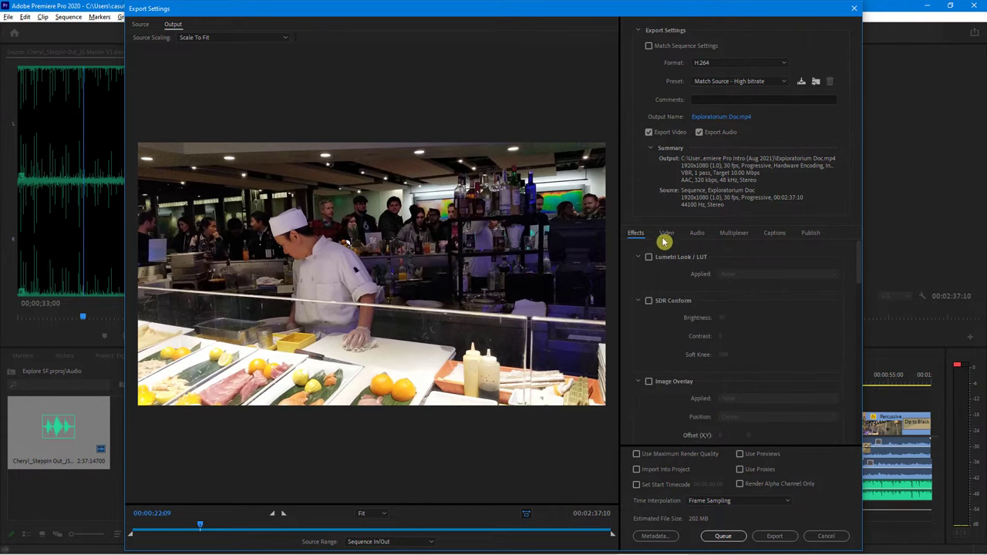
click(667, 233)
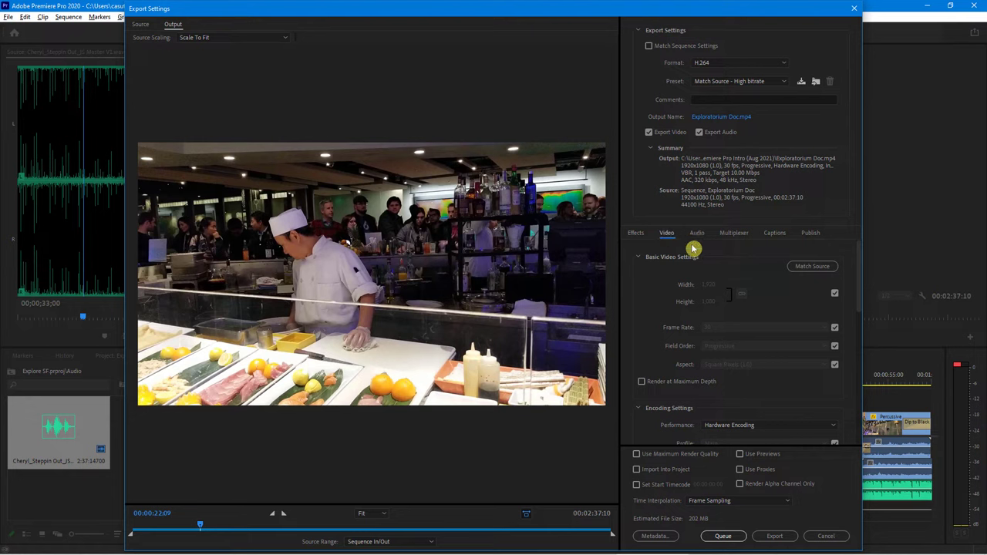
click(698, 235)
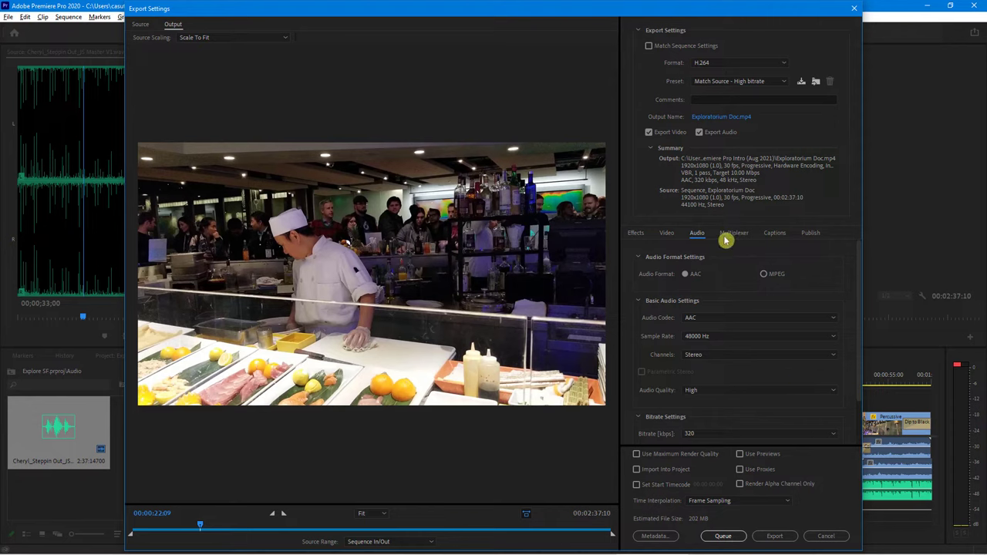
click(637, 235)
click(666, 237)
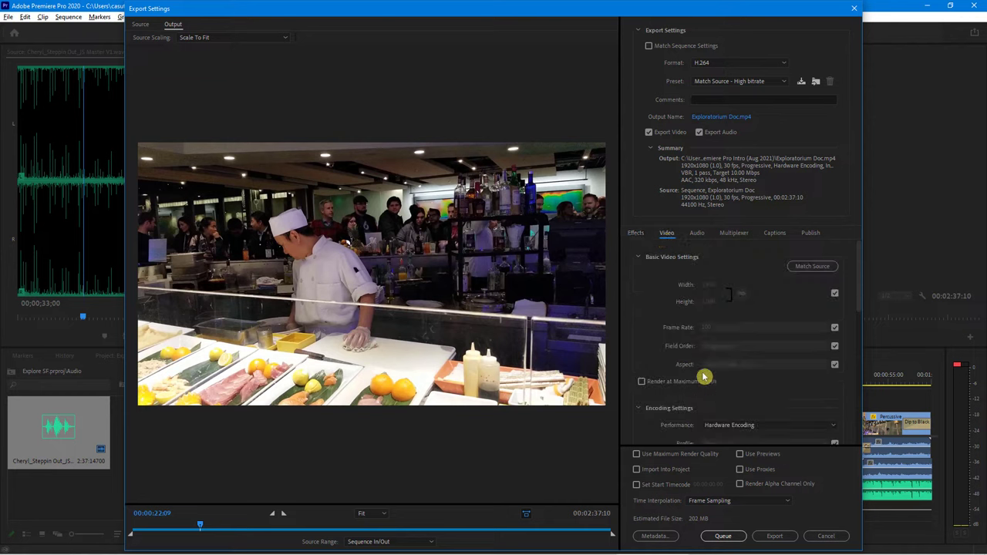
click(772, 537)
click(777, 539)
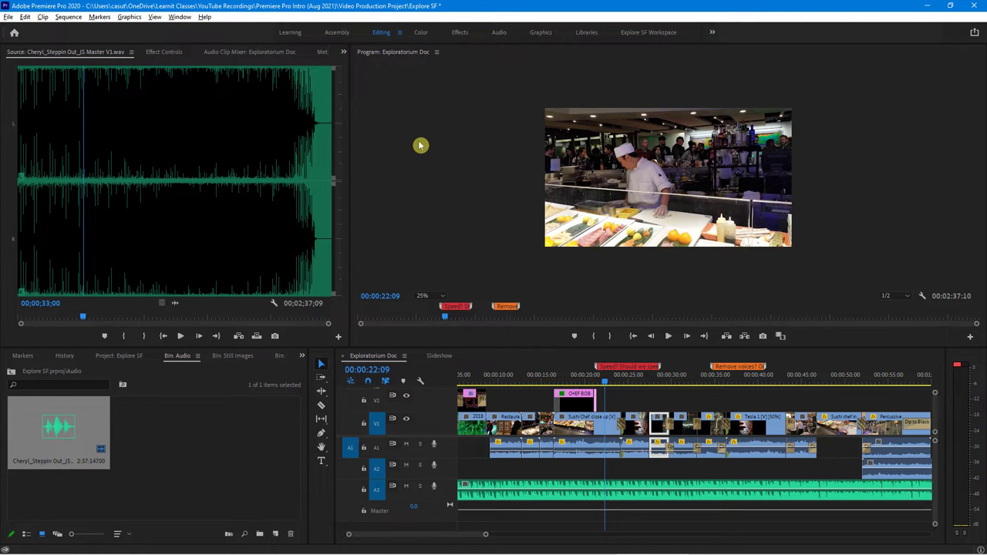
Step: Switch to File Explorer and play the exported Exploratorium Doc video from the Premiere Pro Intro (Aug 2021) folder
key(alt+Tab)
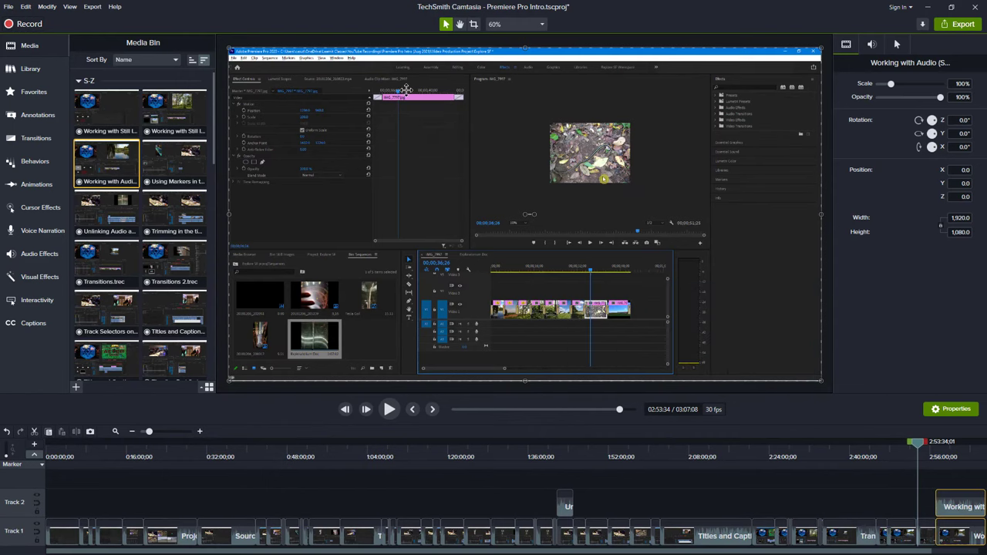
key(alt+Tab)
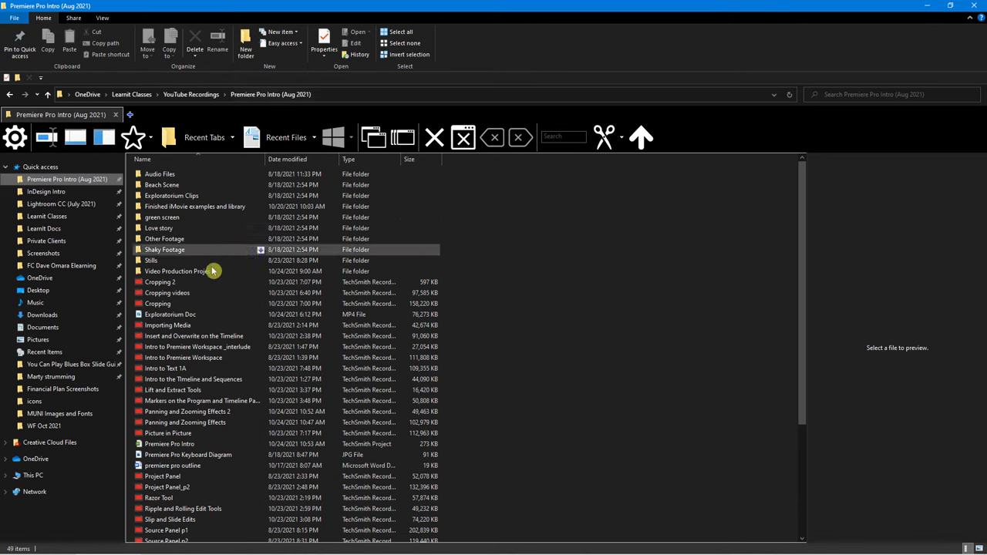
click(142, 320)
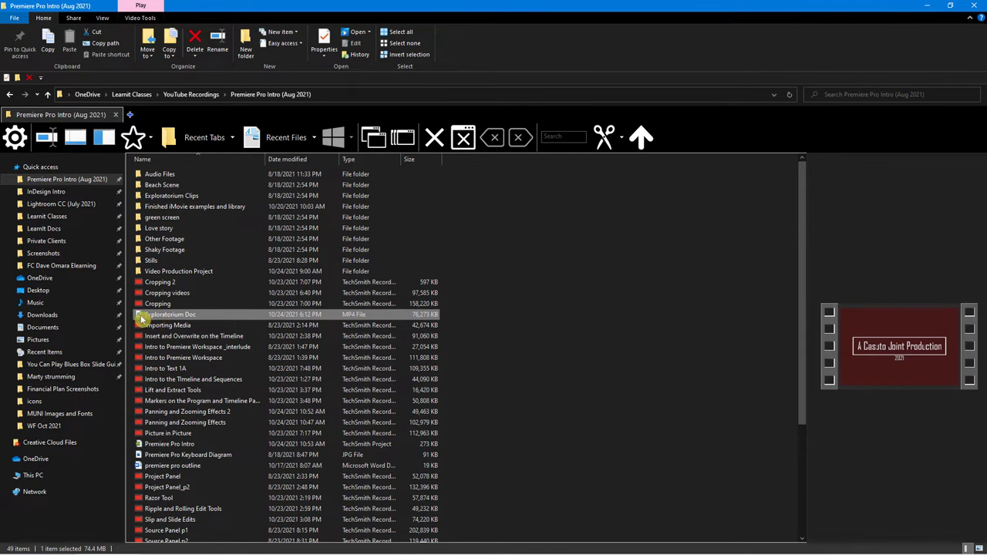
double_click(140, 314)
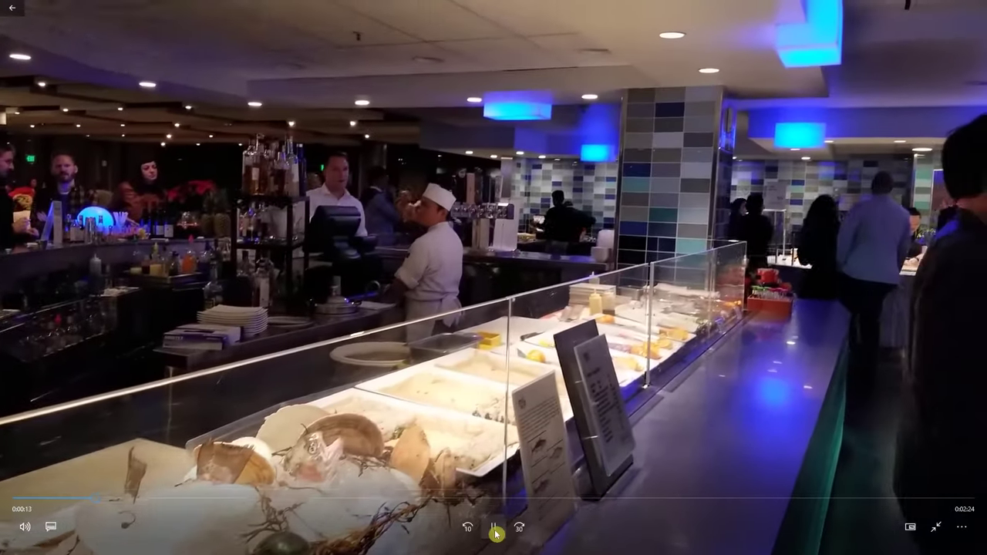
Step: Stop the playback of the exported video and close the Movies & TV player
click(302, 208)
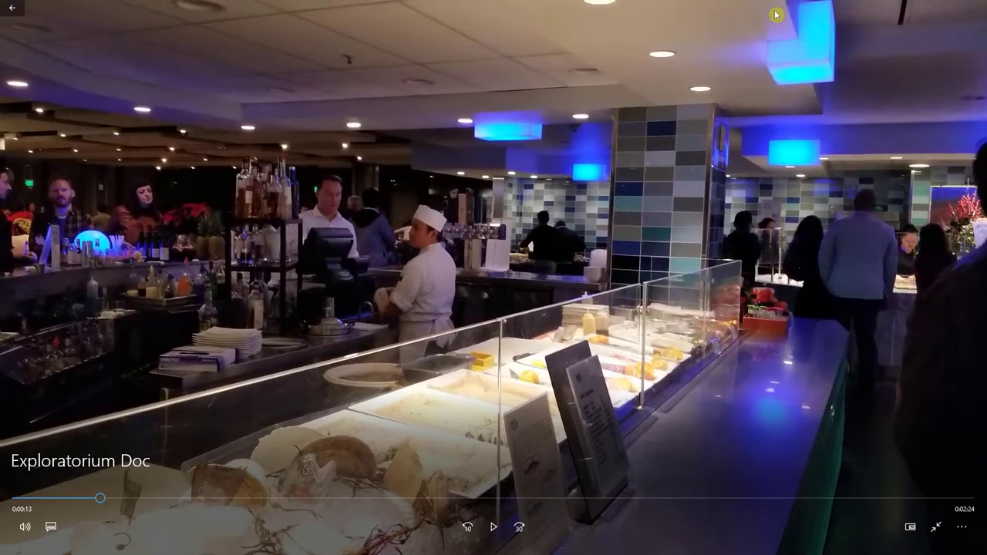
click(12, 8)
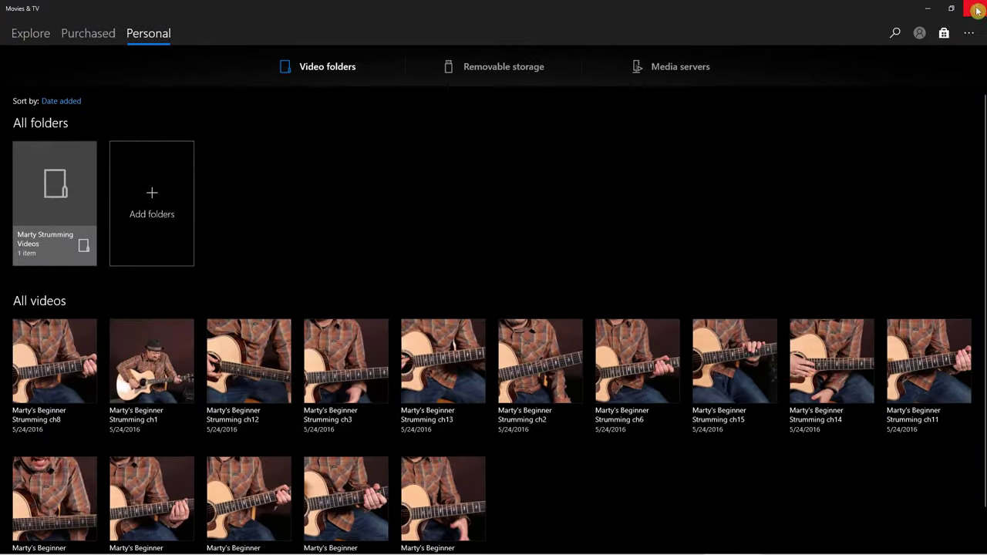
click(977, 9)
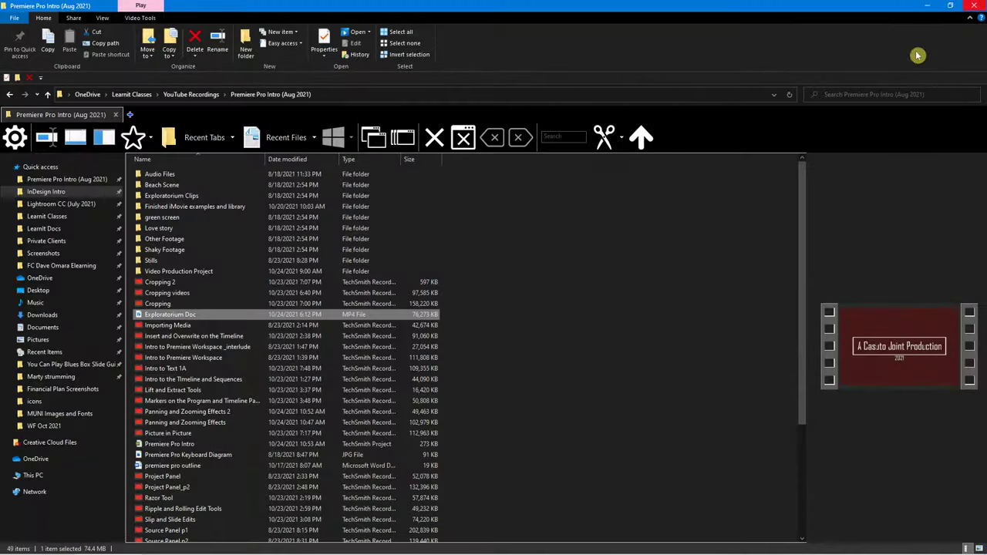
Step: Switch to the Premiere Pro Advanced project in Premiere Pro and open 20210913_091849.mp4 from the Iceland Vids bin in the Source Monitor
key(alt+Tab)
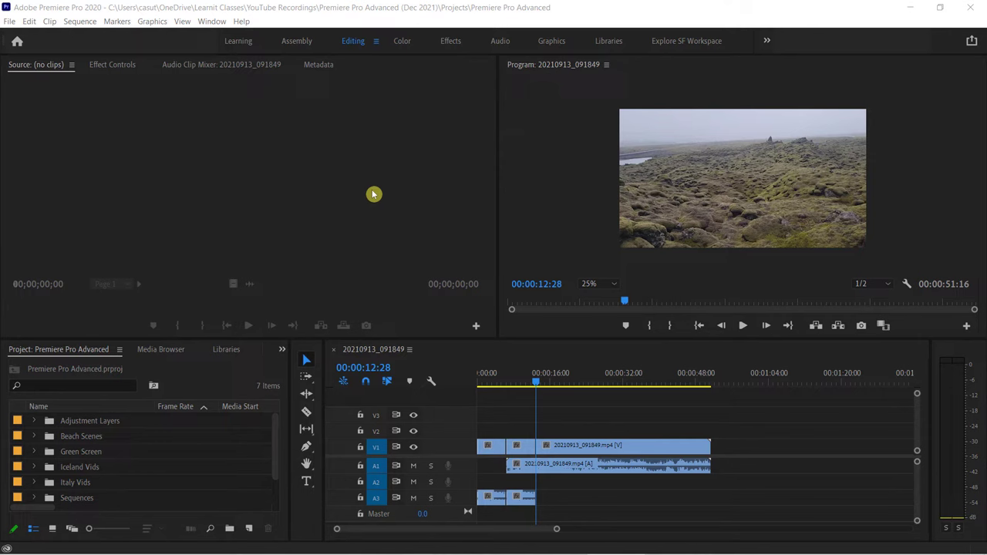
click(36, 468)
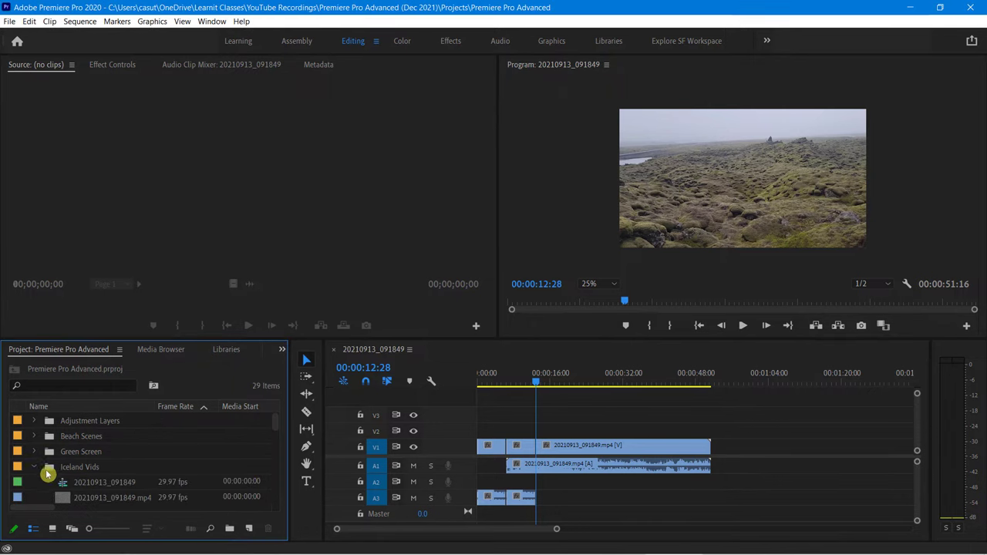
scroll(91, 486, down, 1)
double_click(91, 486)
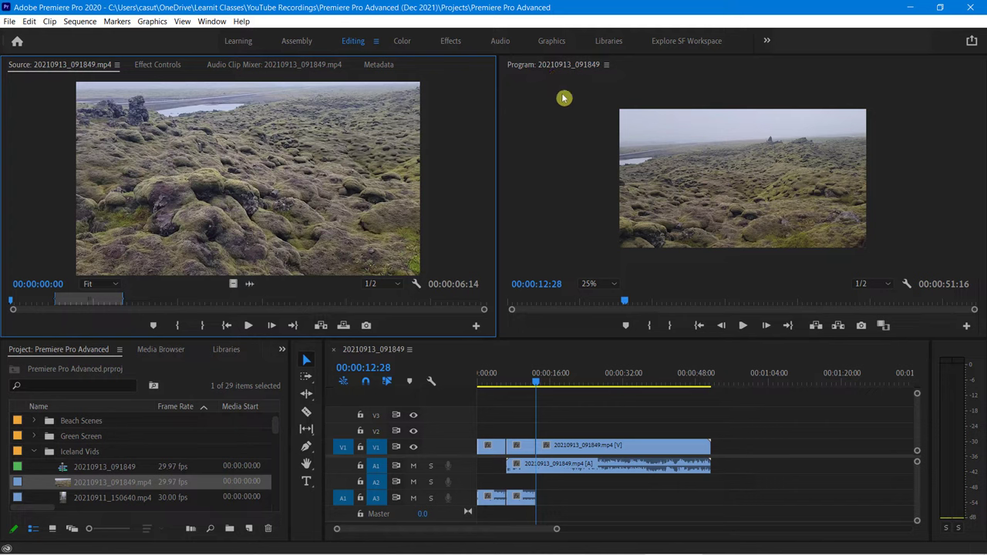
click(417, 284)
click(592, 167)
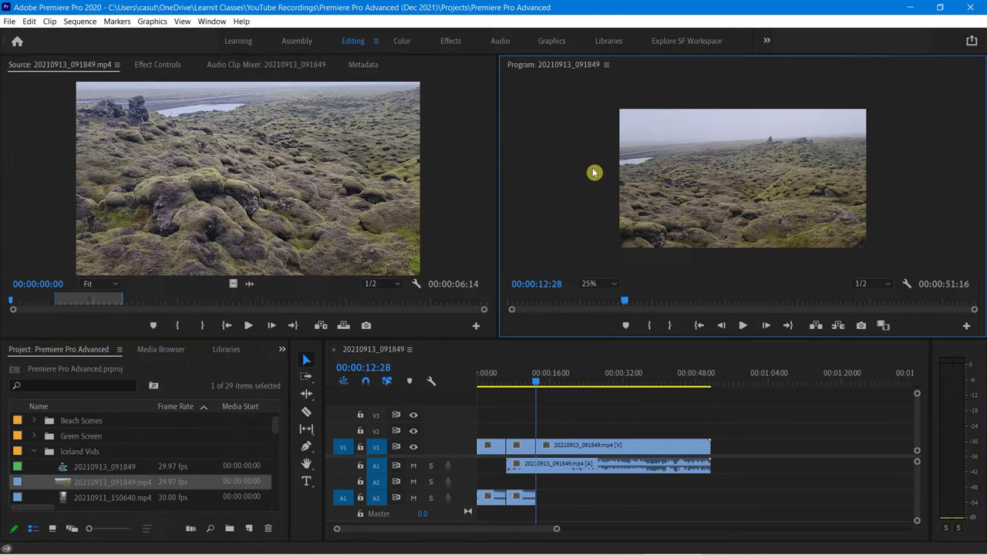
Step: Show rulers and guides in the Program Monitor and place a vertical guide near the frame's left edge and a horizontal one near its bottom
click(907, 284)
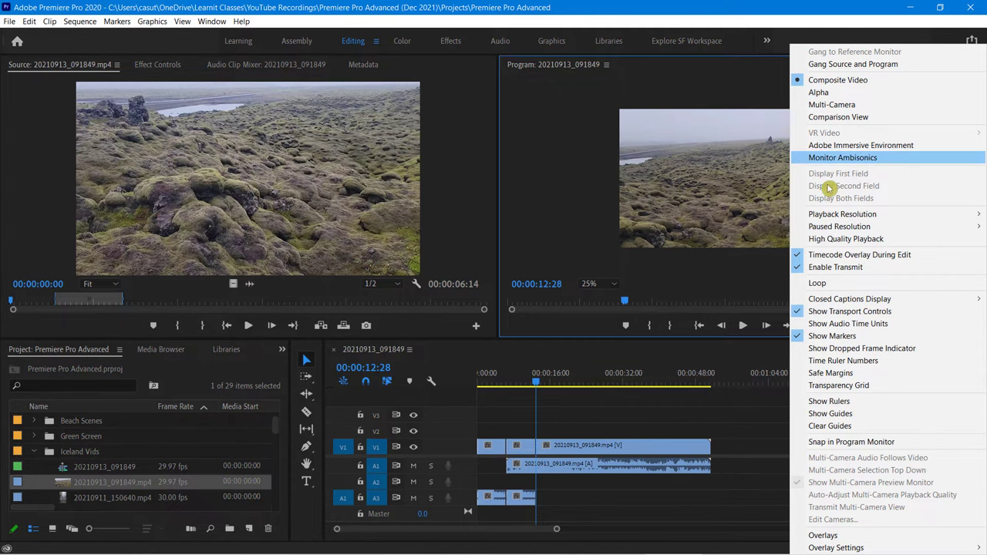
click(843, 402)
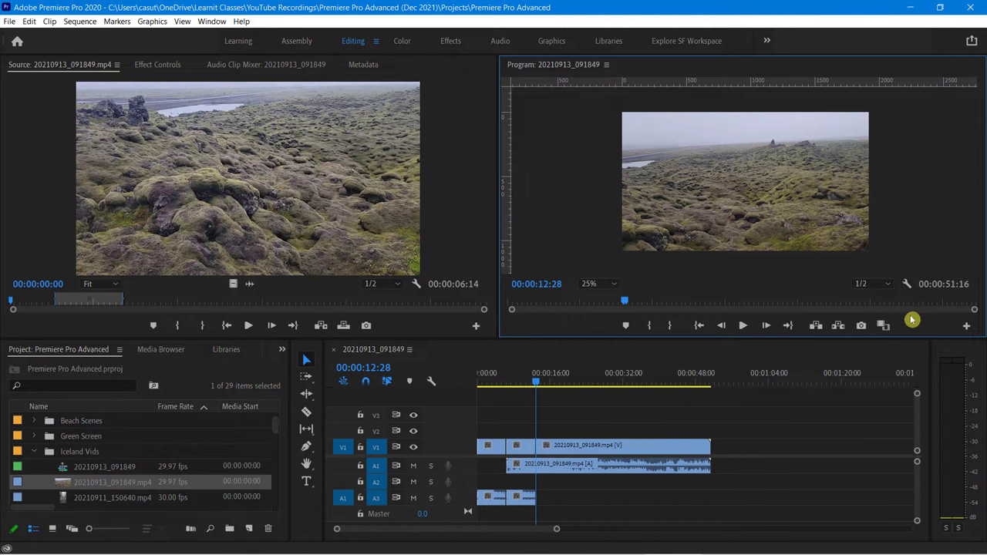
click(907, 283)
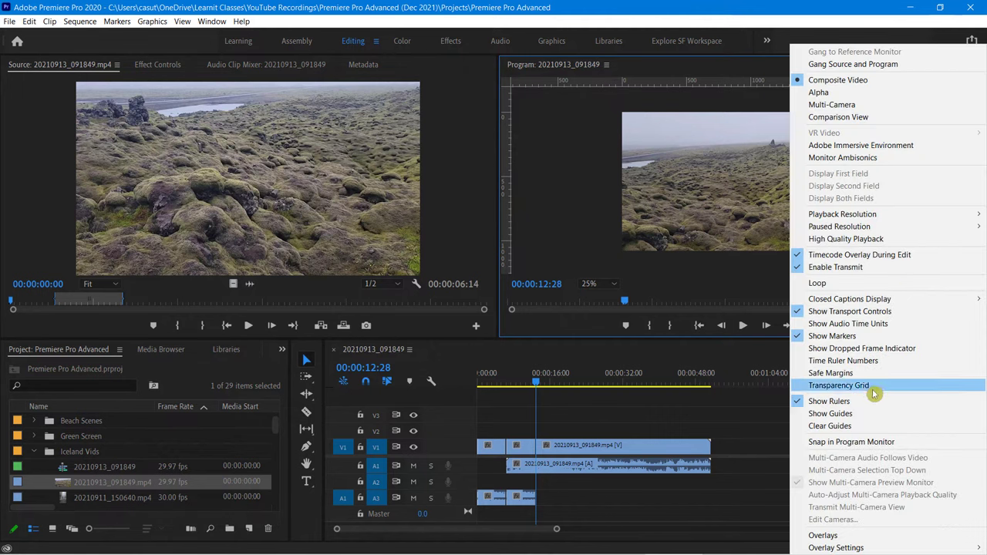
click(850, 413)
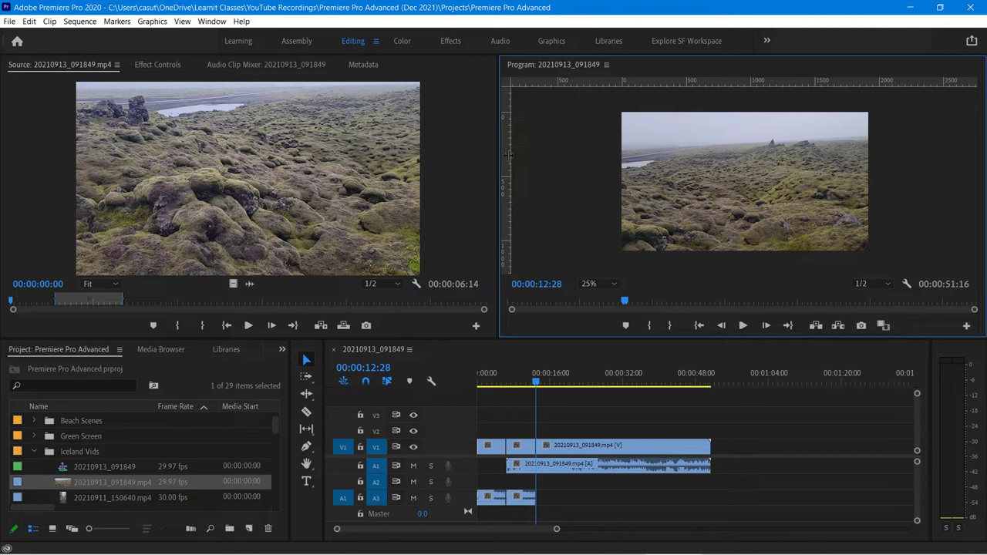
drag(508, 154, 636, 182)
drag(663, 81, 674, 224)
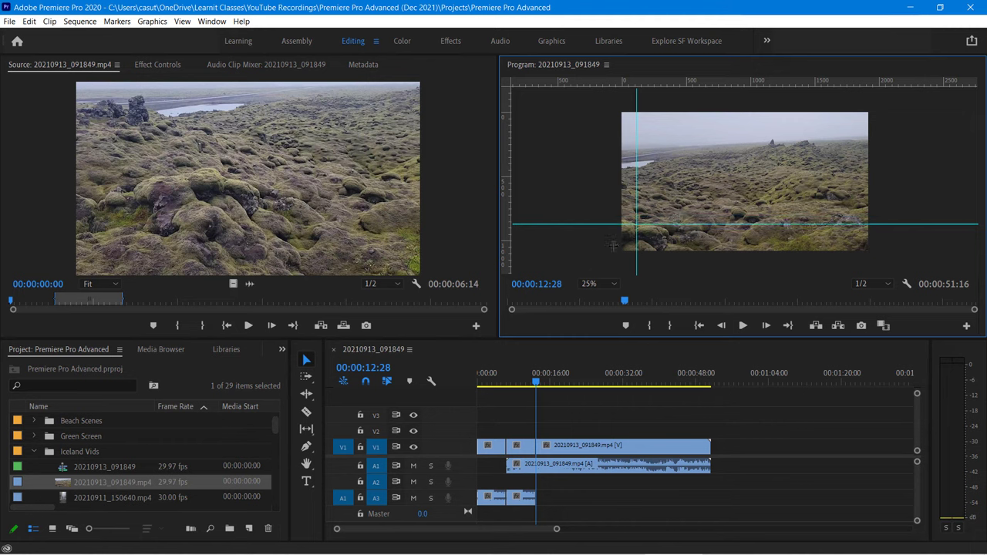
click(645, 237)
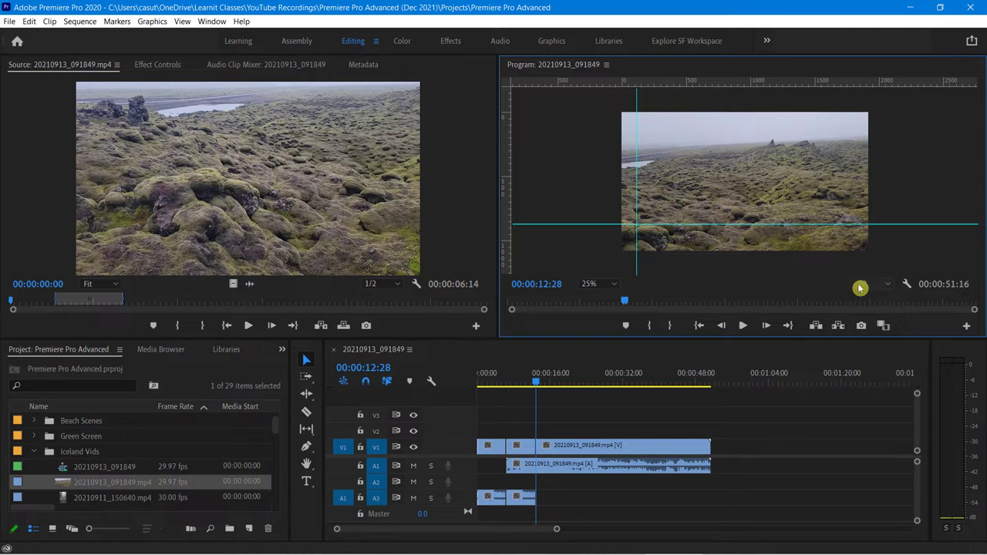
Step: Clear the guides from the Program Monitor and hide its rulers
click(907, 284)
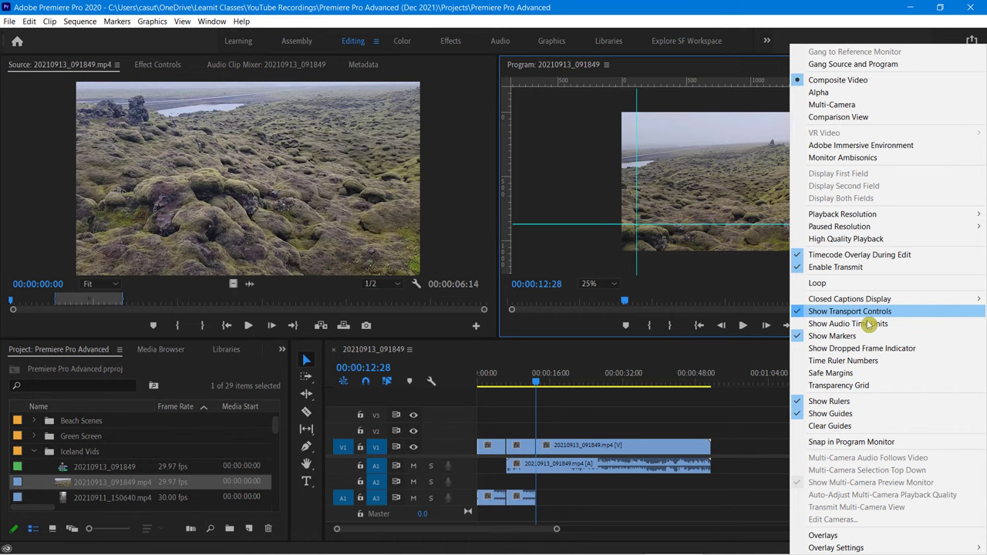
click(839, 425)
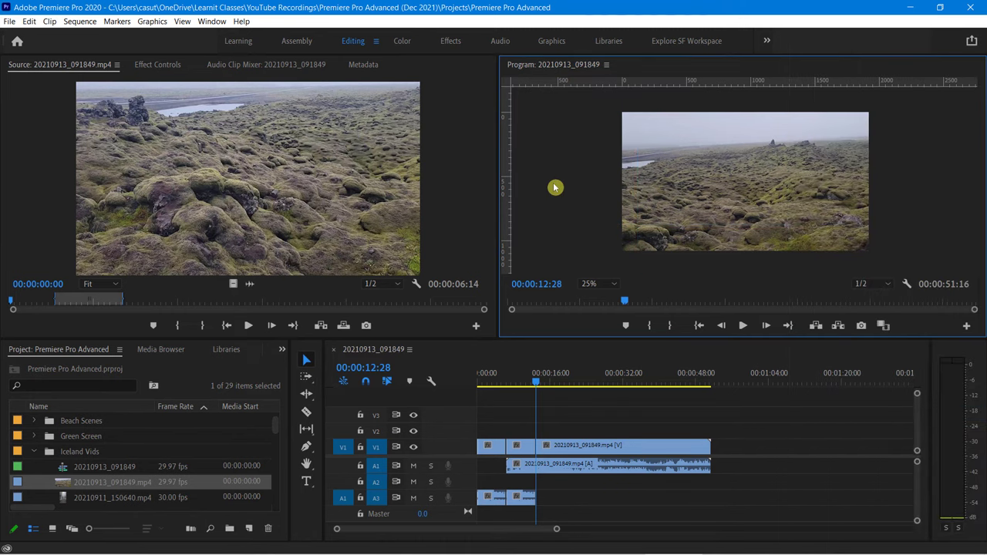
click(907, 283)
click(846, 404)
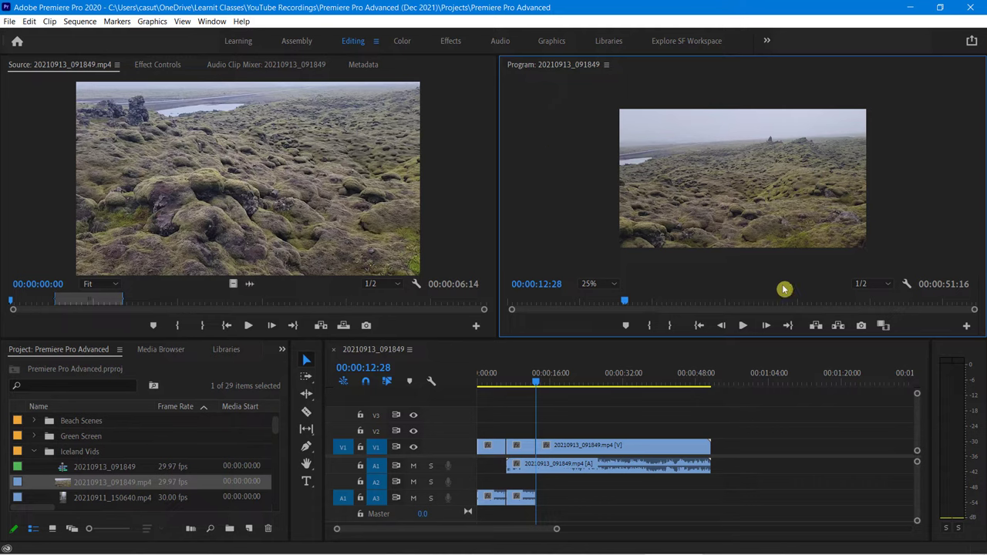
Step: Display the safe margins over the Program Monitor image and hide them again
click(907, 285)
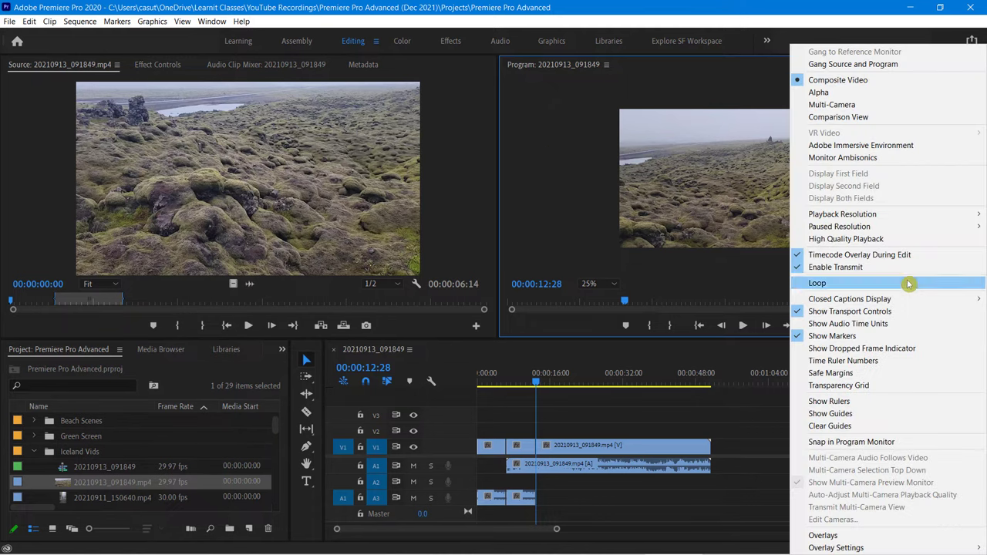
click(847, 376)
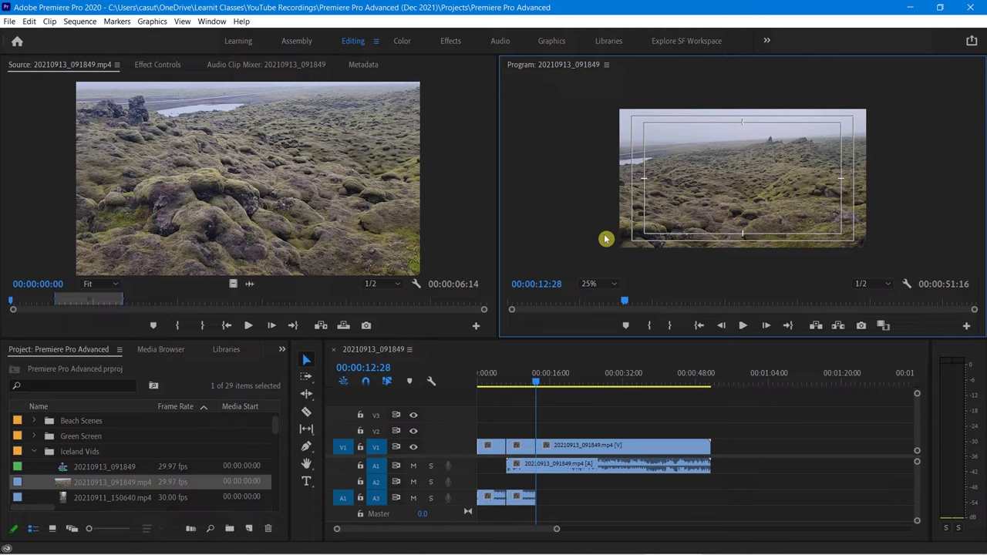
click(907, 284)
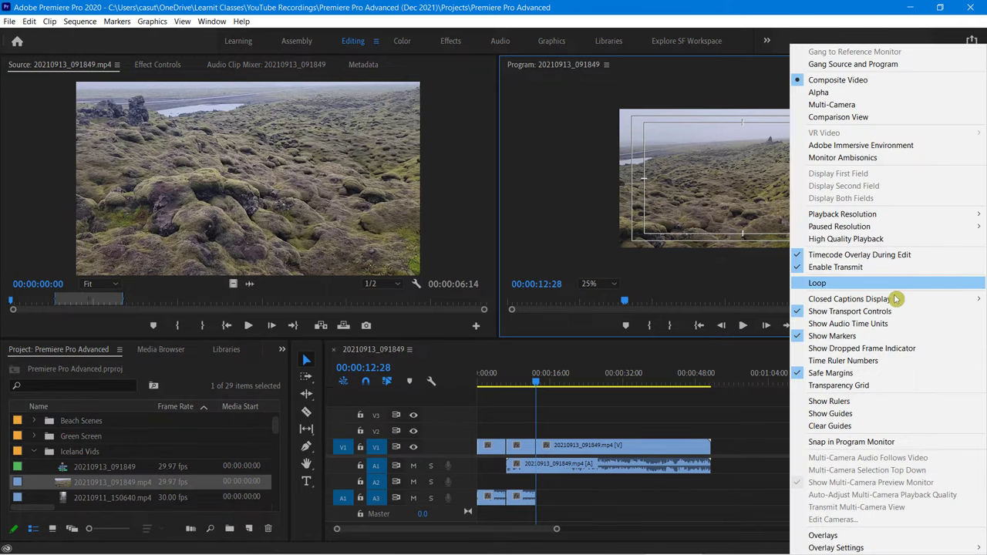
click(841, 374)
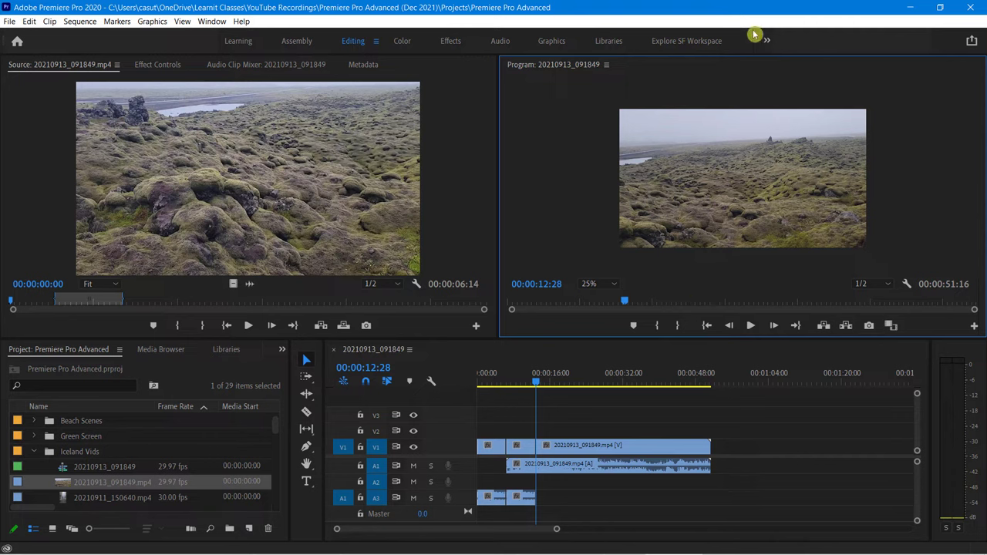
Step: Show time ruler numbers in the Program Monitor and move the playhead to 00:00:16:13
click(907, 284)
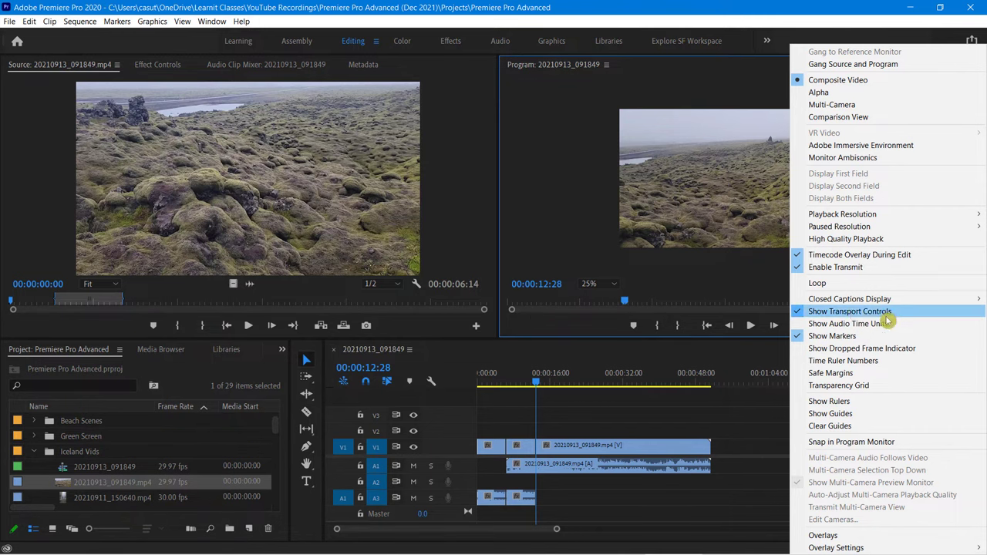
click(849, 360)
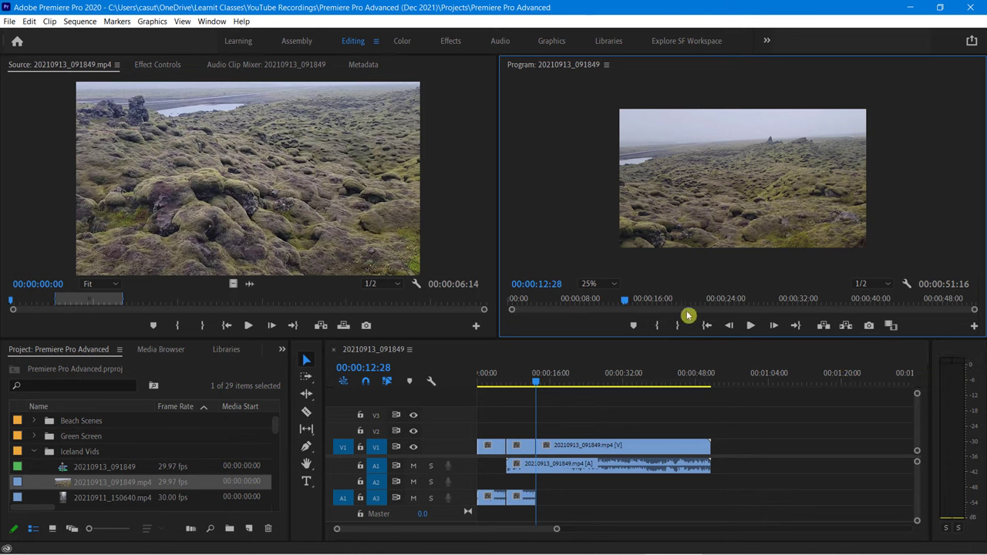
drag(625, 306, 658, 318)
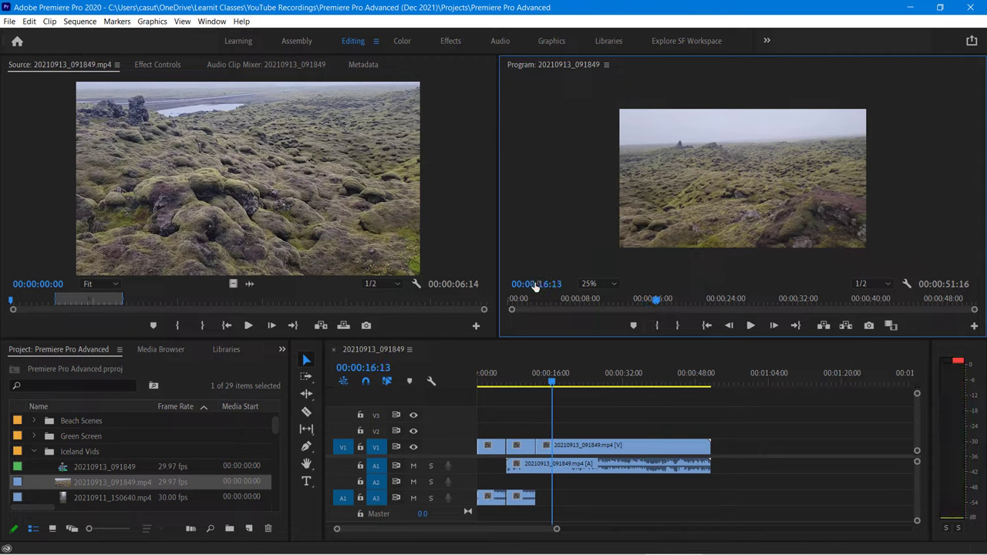
Step: Examine the playback and paused resolution options of the Program Monitor and the display settings of the Source Monitor
click(908, 284)
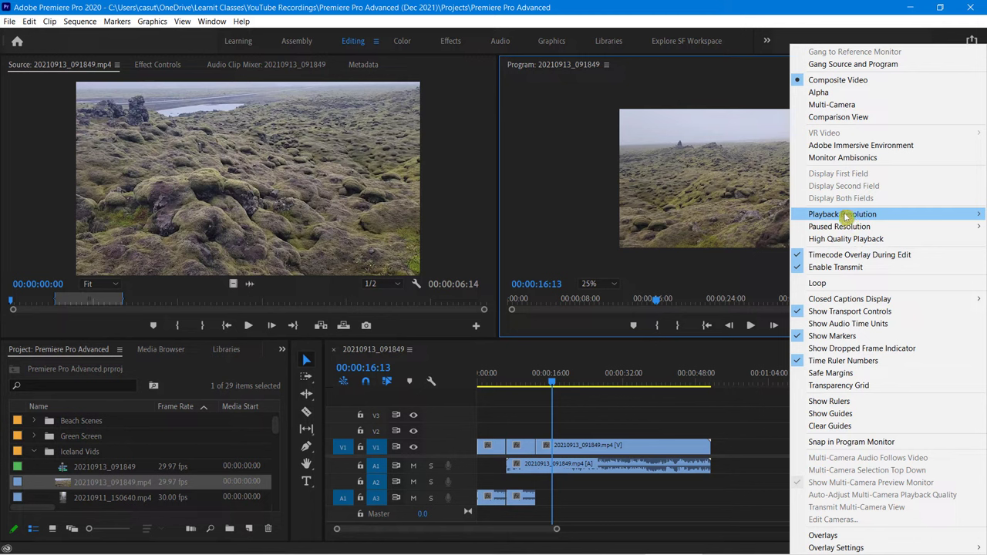
mouse_move(846, 220)
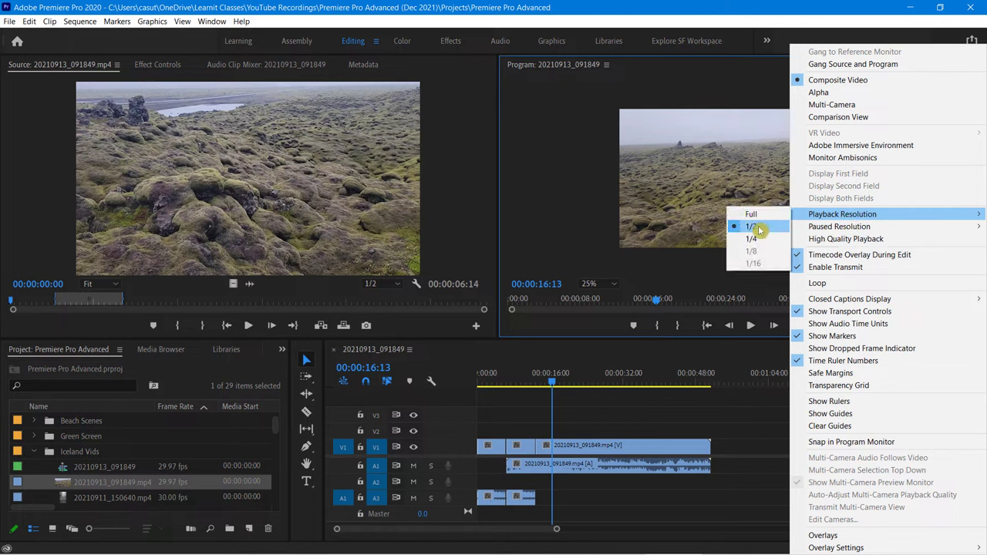
click(582, 224)
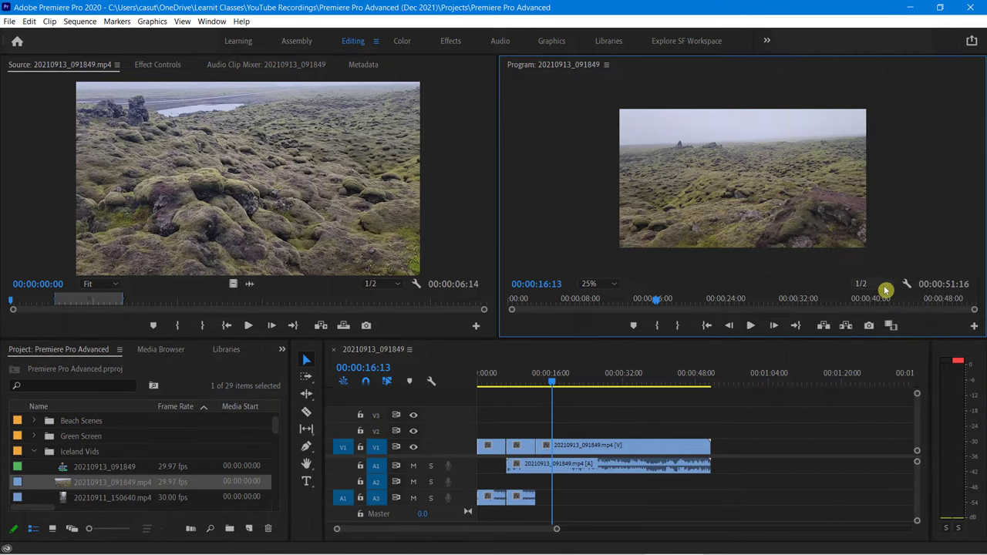
click(873, 289)
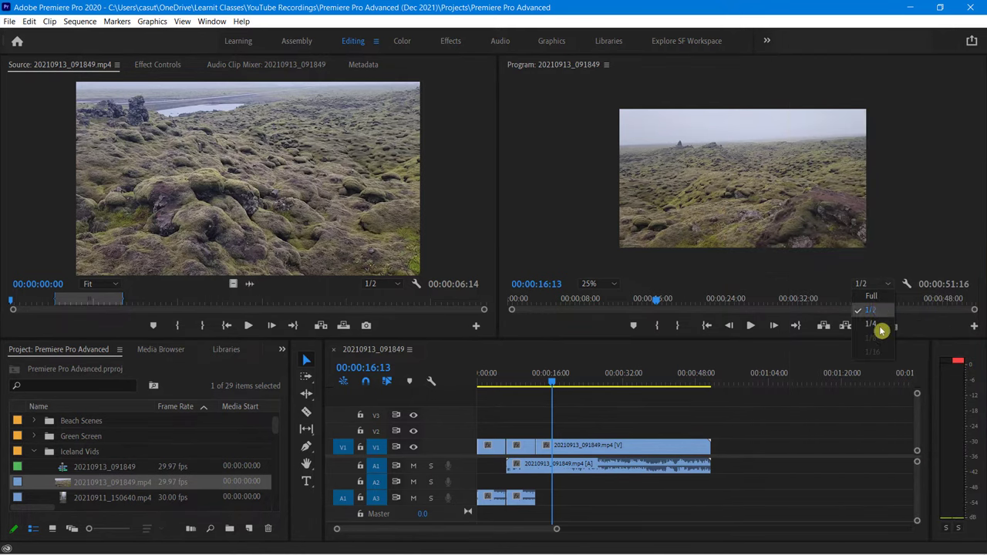
click(896, 223)
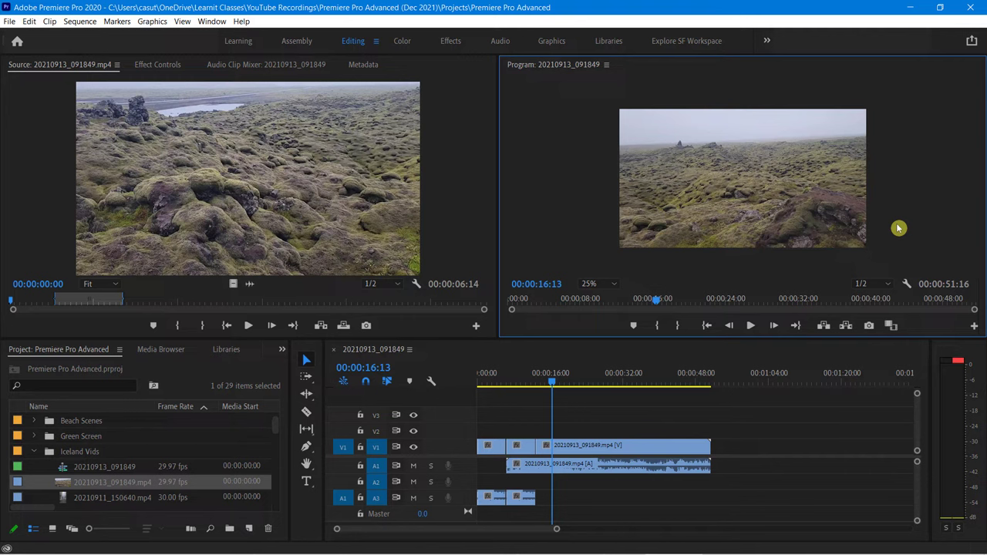
click(877, 287)
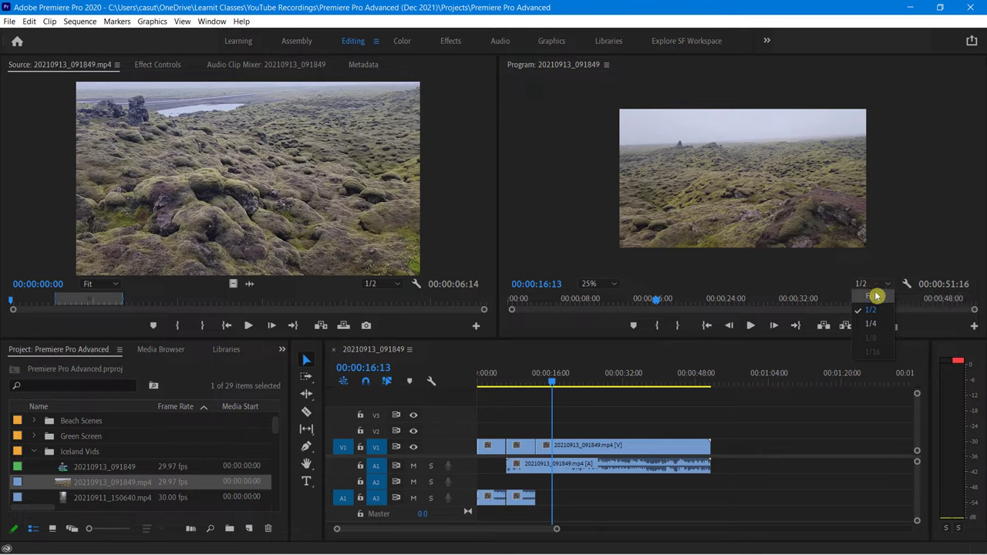
click(901, 214)
click(906, 283)
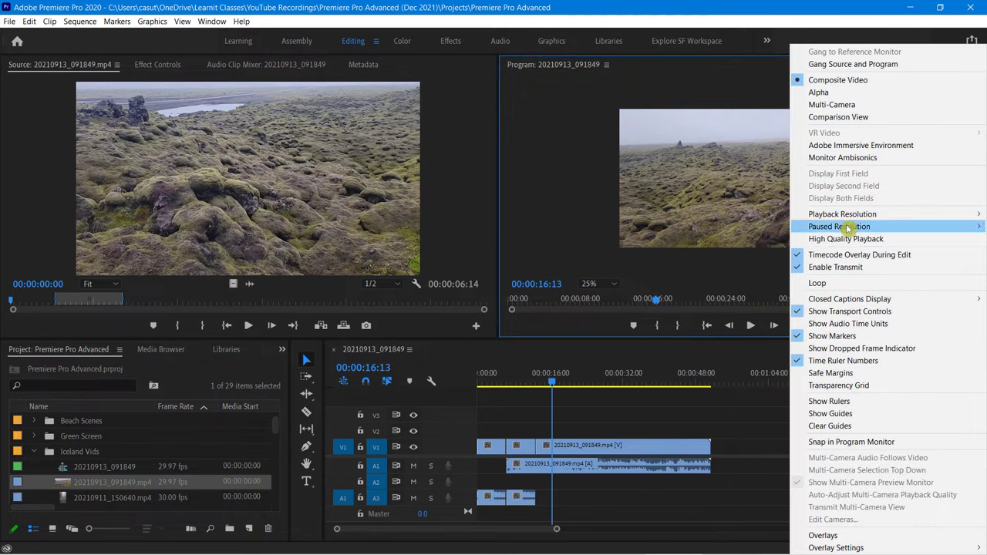
mouse_move(847, 229)
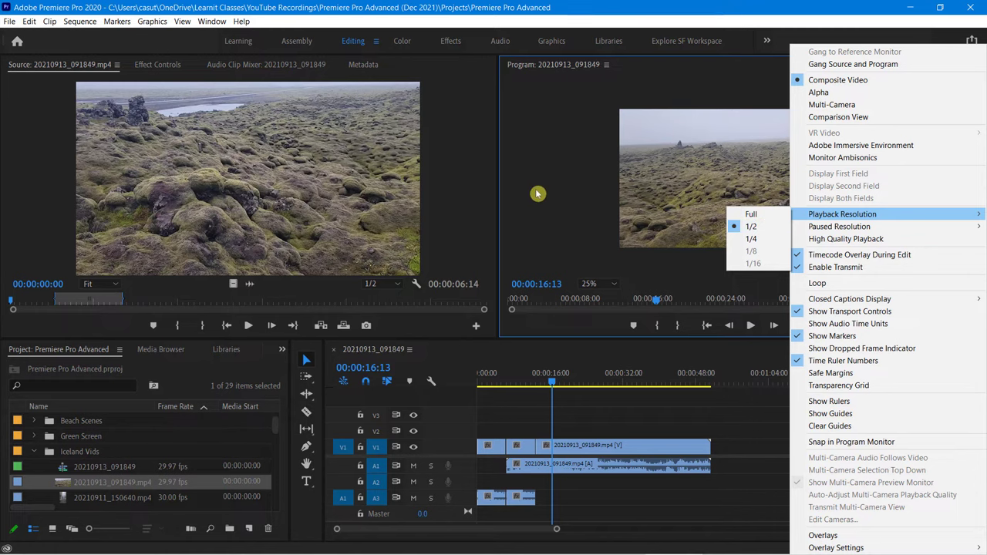
click(564, 190)
click(417, 283)
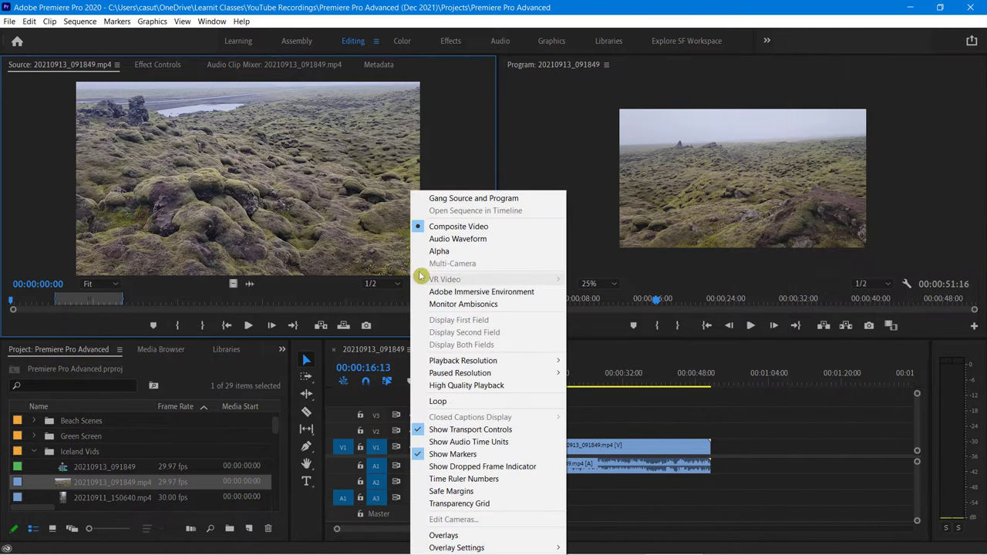
click(457, 132)
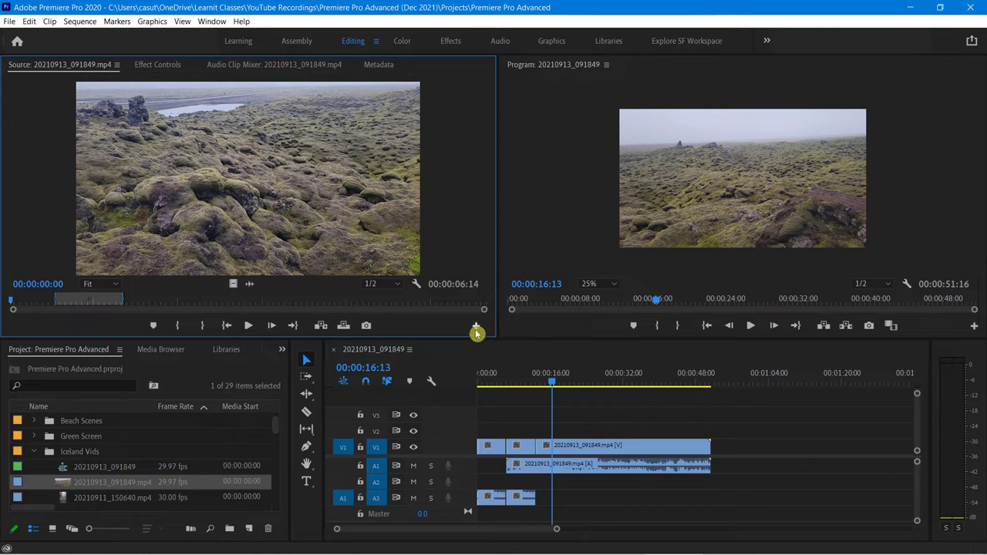
click(571, 181)
click(447, 165)
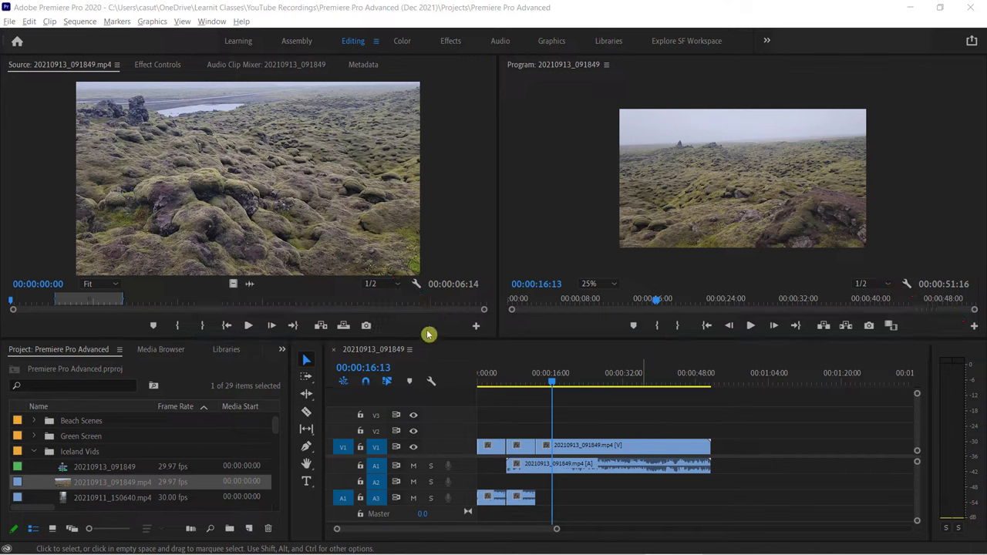
Step: Add the Clear In and Clear Out buttons after Mark Out and Safe Margins before Play in the Source Monitor's button row
click(476, 327)
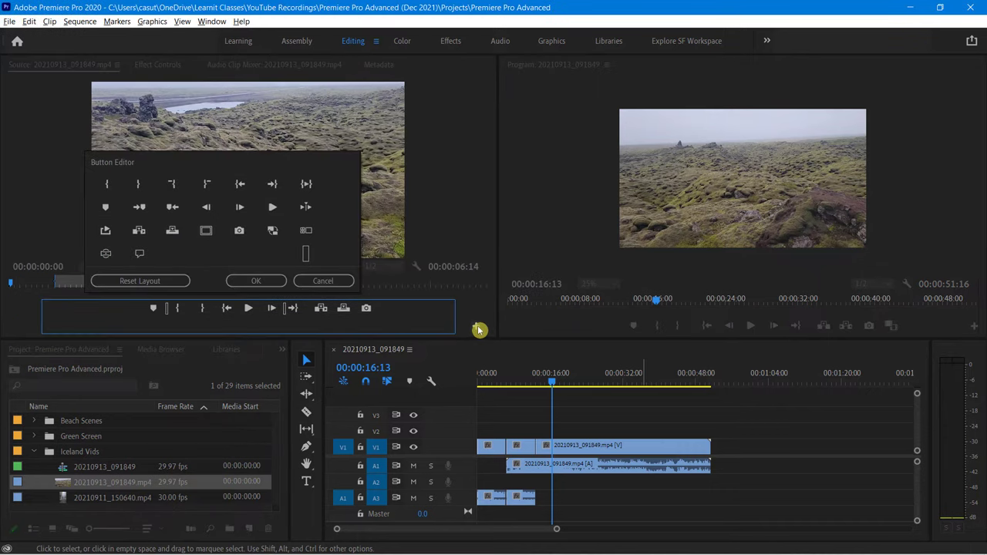
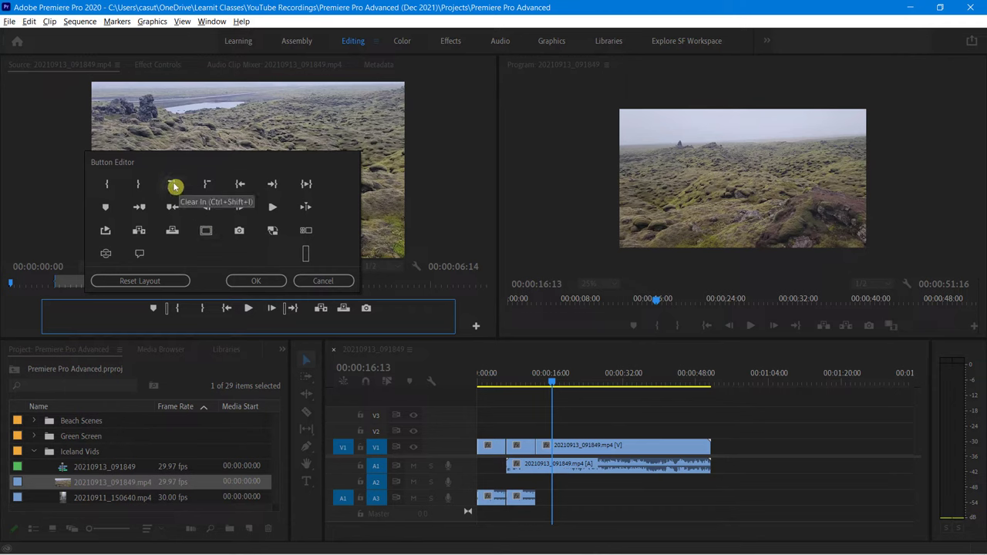
drag(175, 186, 196, 315)
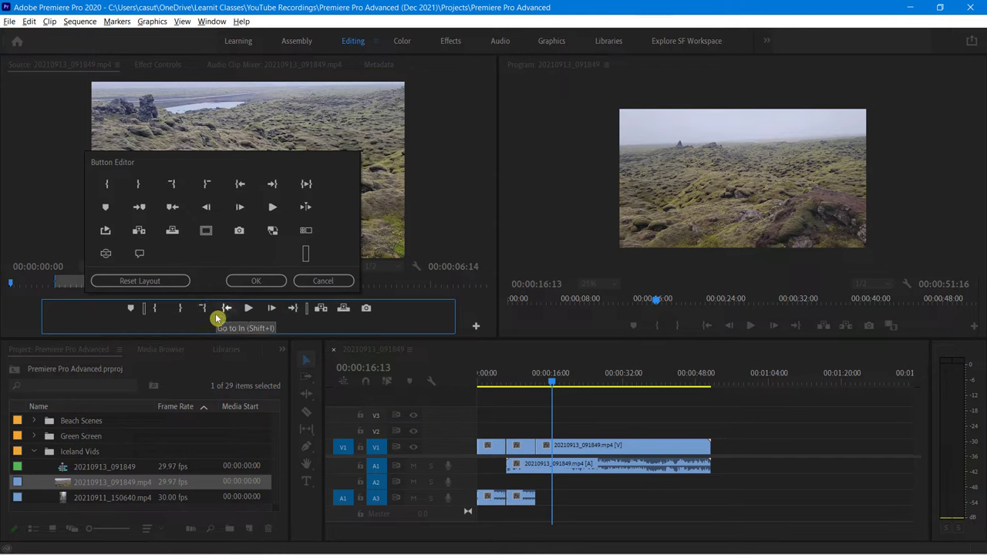
mouse_move(218, 318)
mouse_down()
mouse_move(223, 308)
mouse_move(205, 309)
mouse_up()
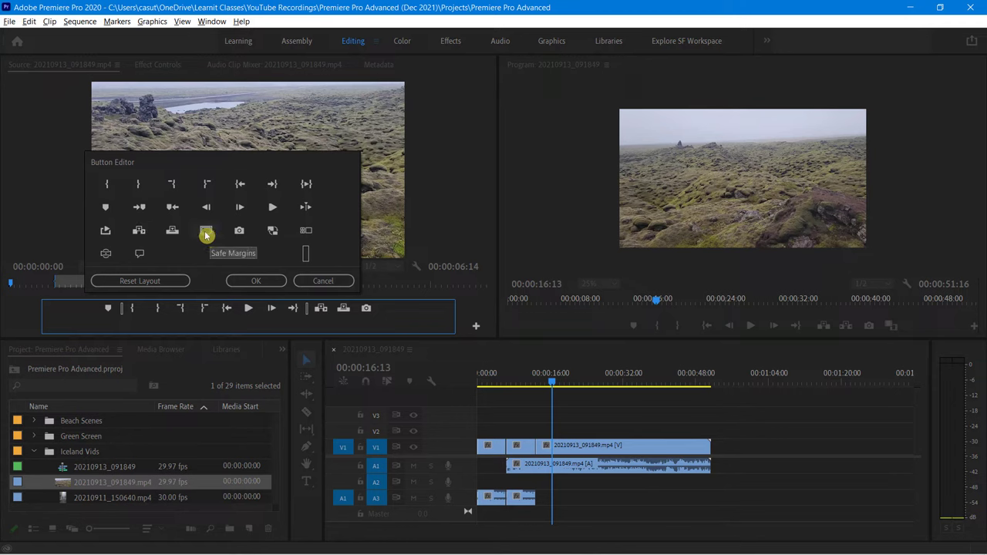
drag(206, 235, 245, 308)
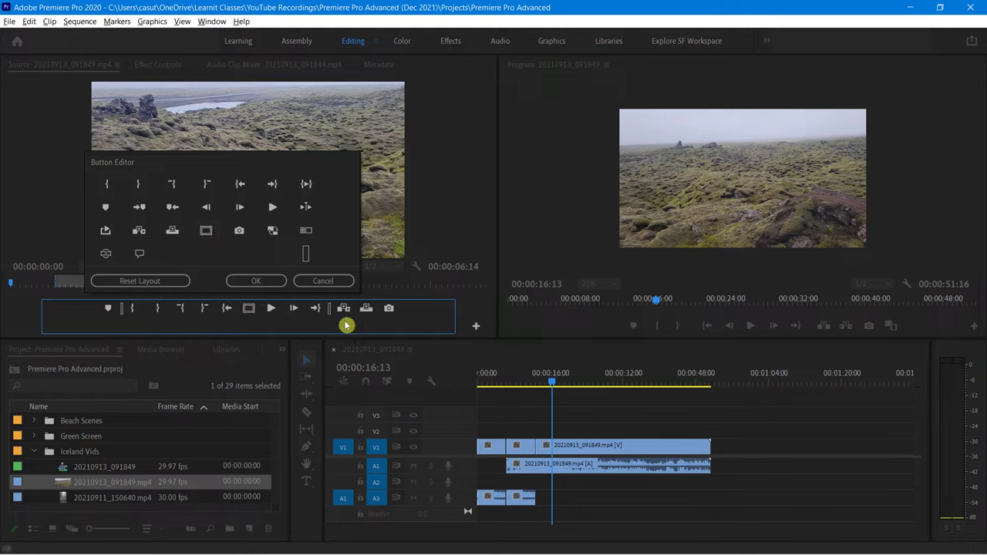
click(256, 280)
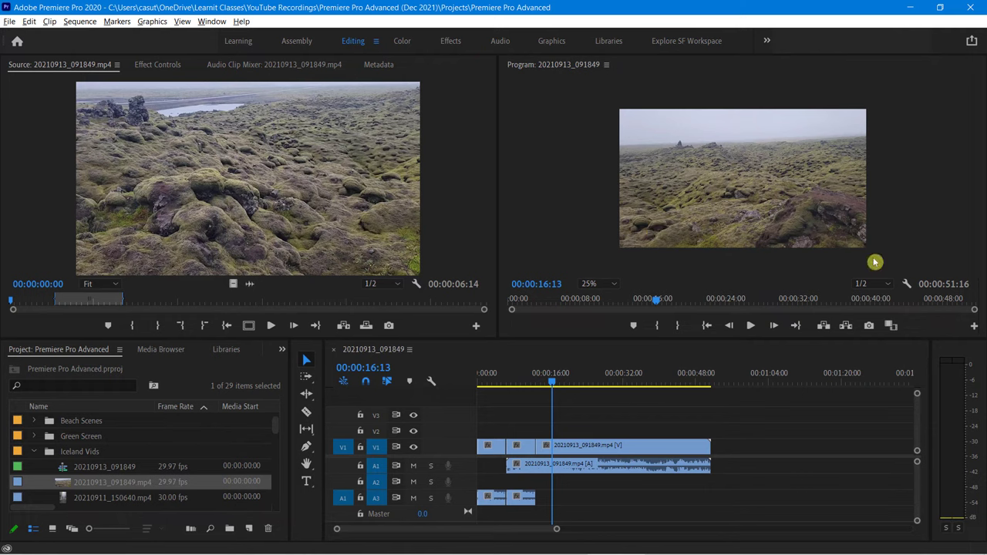
Step: Add the Show Rulers, Show Guides and Safe Margins buttons before Add Marker in the Program Monitor's button row
click(972, 330)
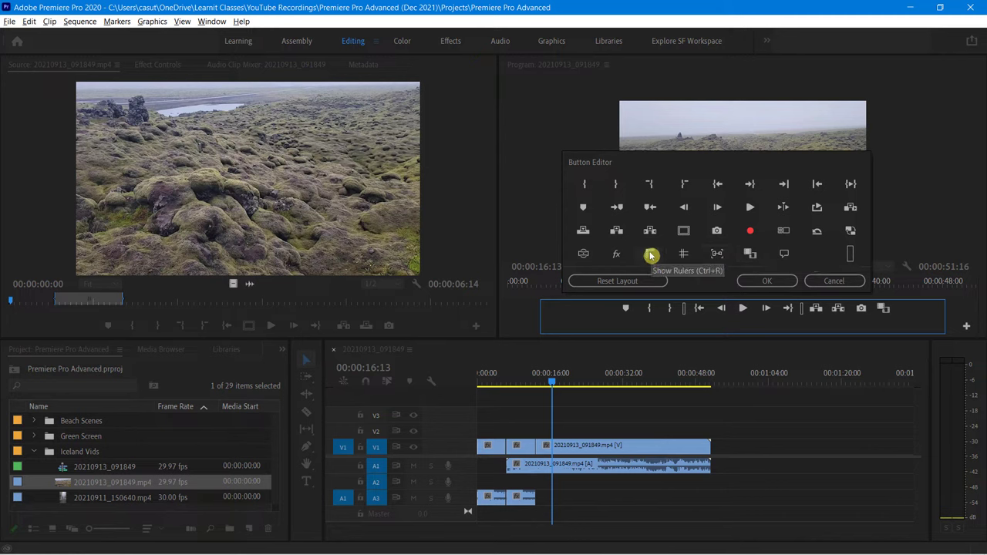
drag(650, 255, 605, 307)
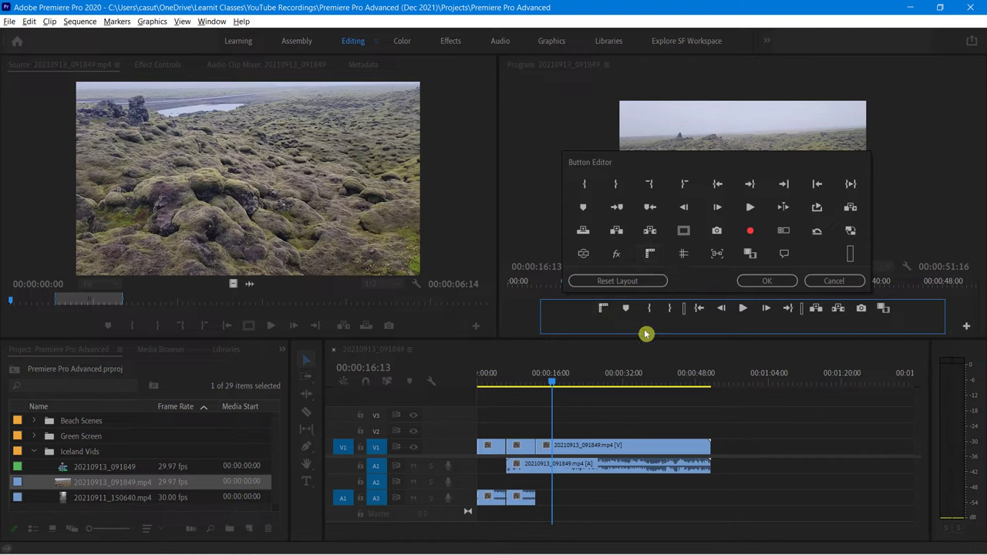
drag(683, 255, 606, 307)
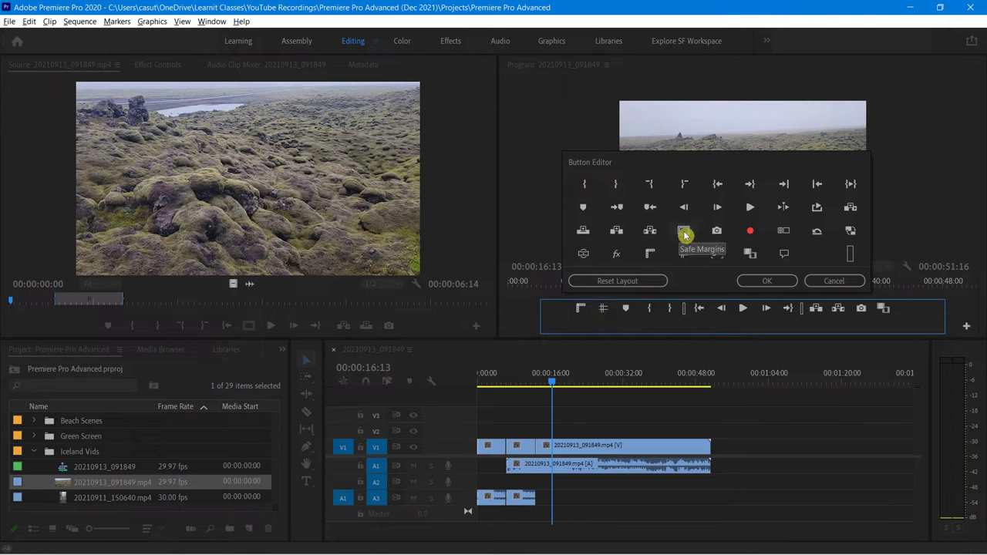
mouse_move(686, 230)
mouse_down()
mouse_move(653, 306)
mouse_move(605, 308)
mouse_up()
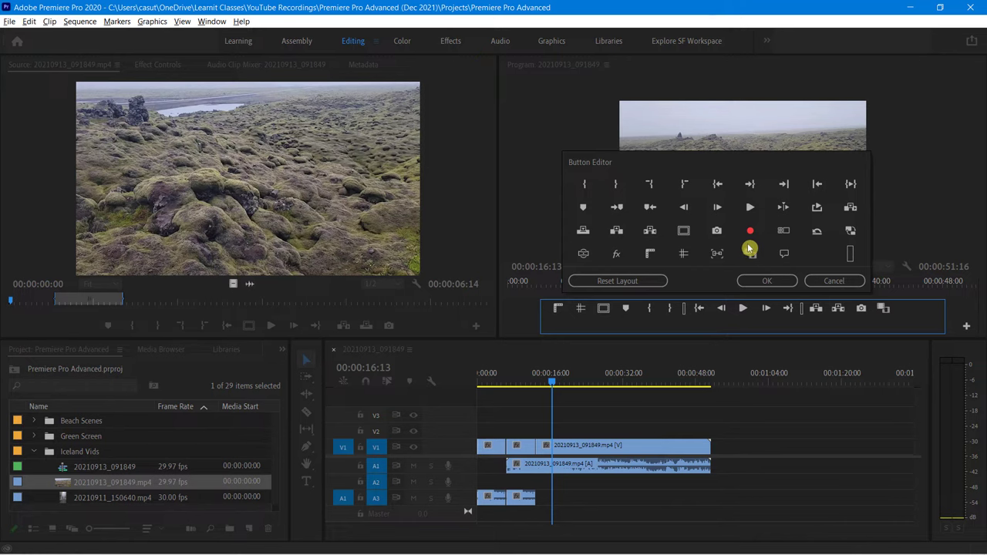
drag(748, 249, 558, 308)
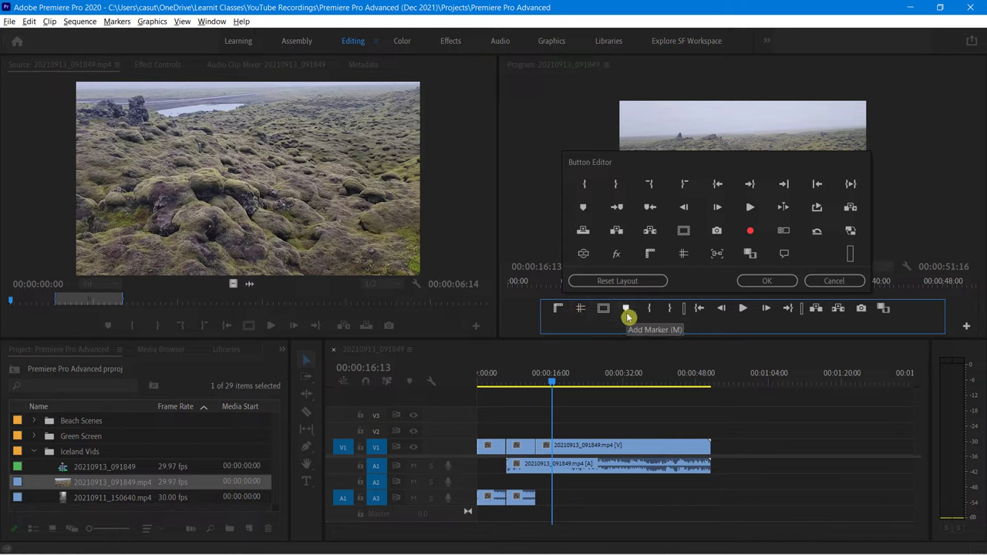
click(767, 282)
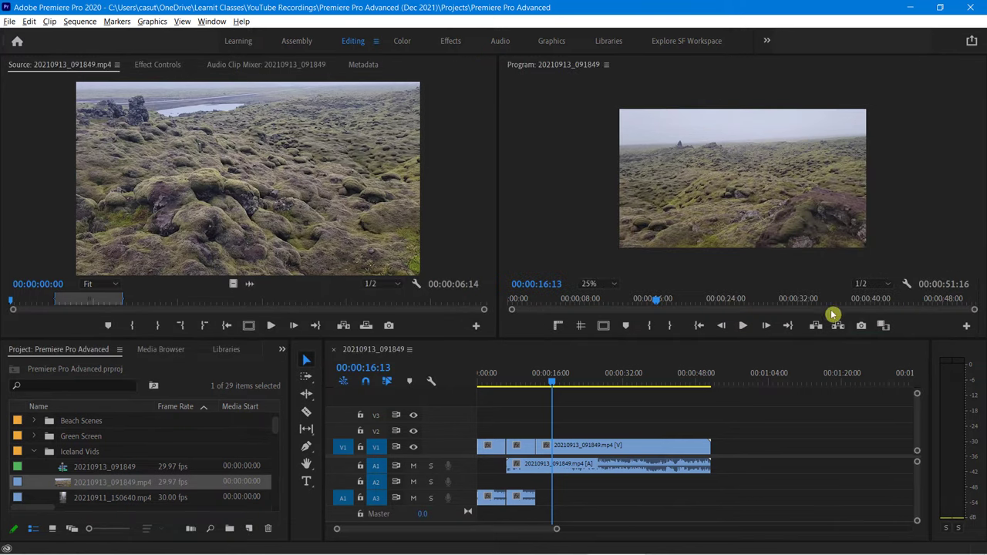
Step: Show the rulers and guides in the Program Monitor
click(907, 284)
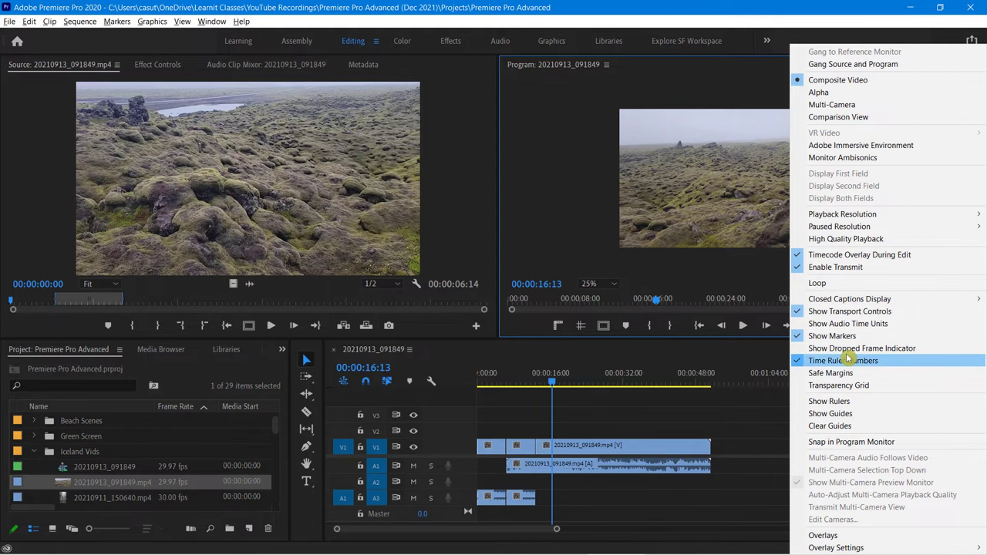
click(584, 226)
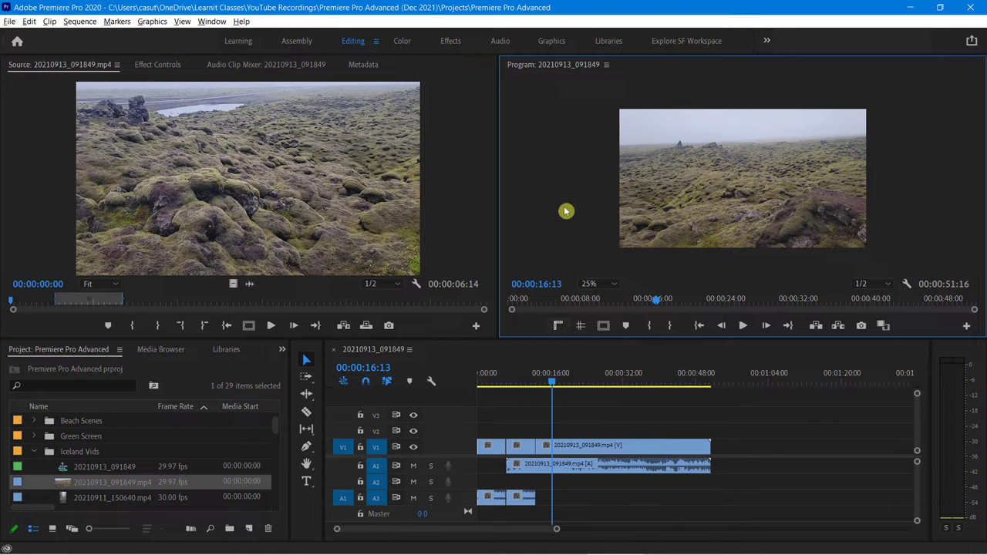
key(ctrl+r)
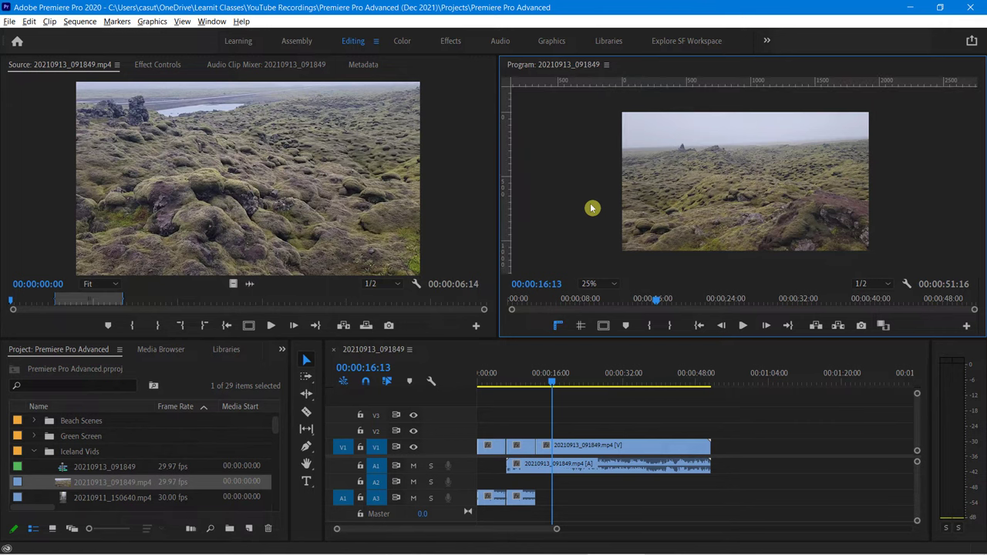
key(ctrl+semicolon)
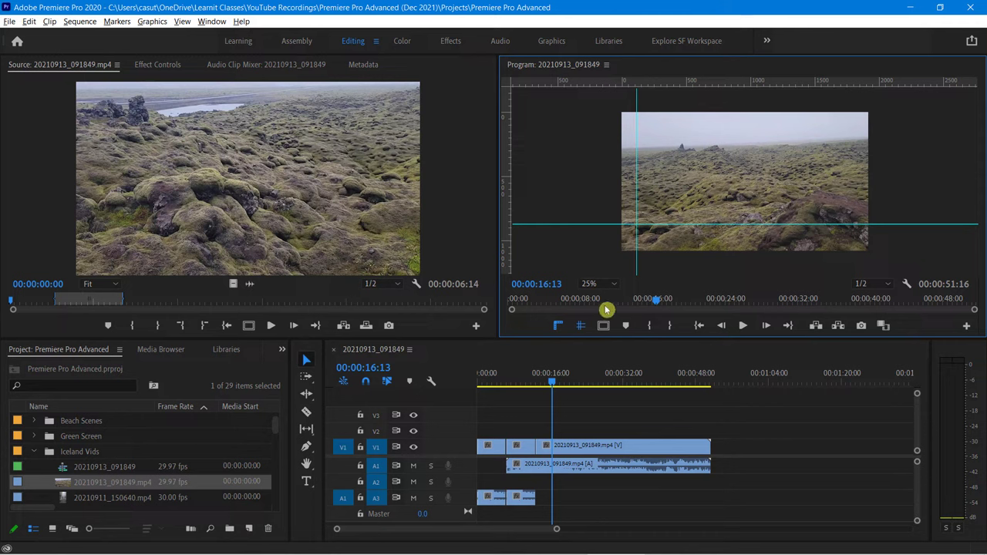
Step: Remove the added buttons from the Program Monitor by resetting its button layout, and hide its guides and rulers
click(968, 327)
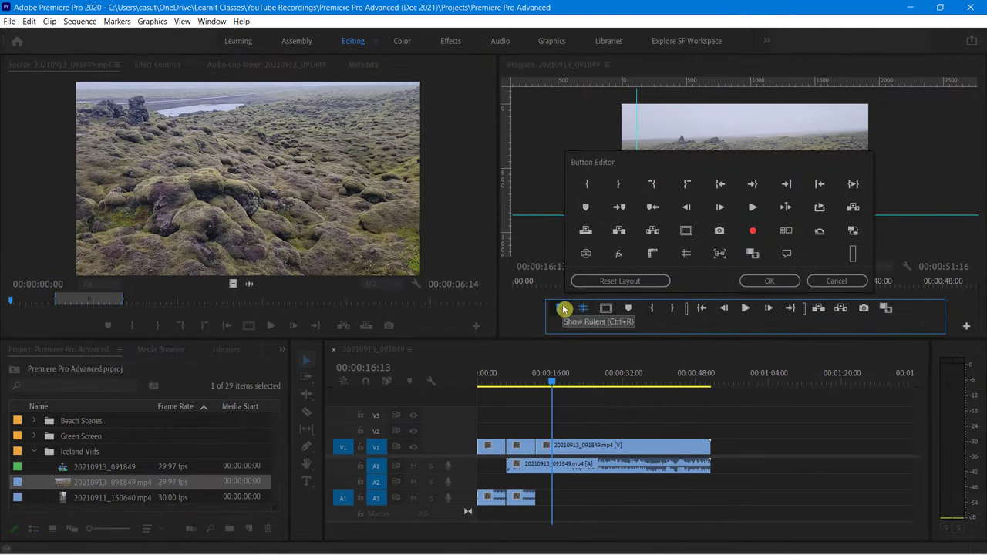
drag(562, 308, 594, 260)
drag(582, 308, 606, 247)
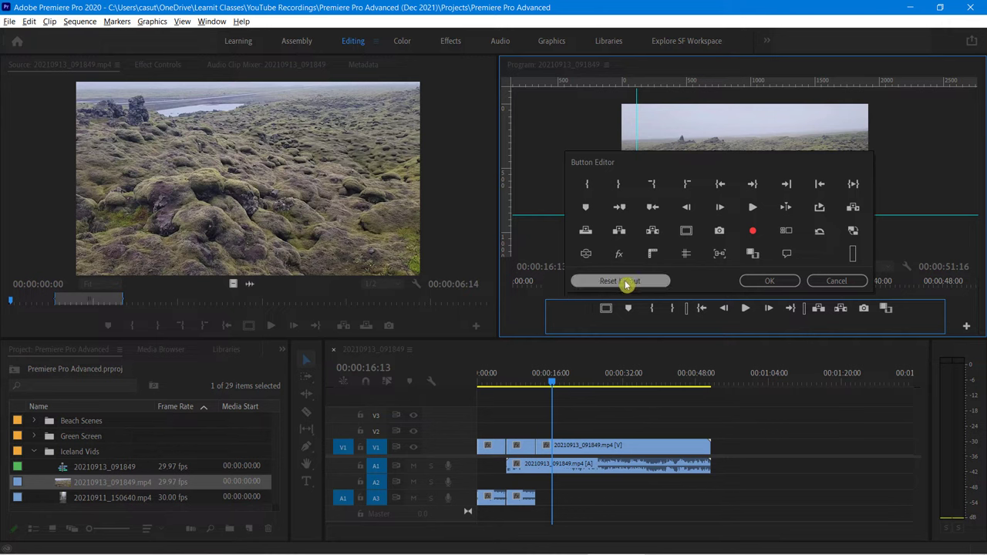
click(609, 283)
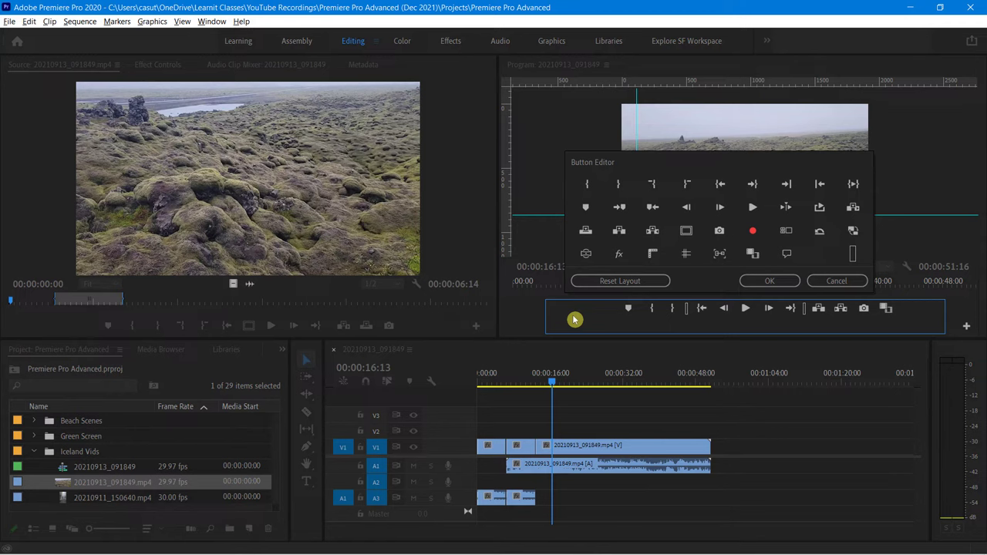
click(761, 282)
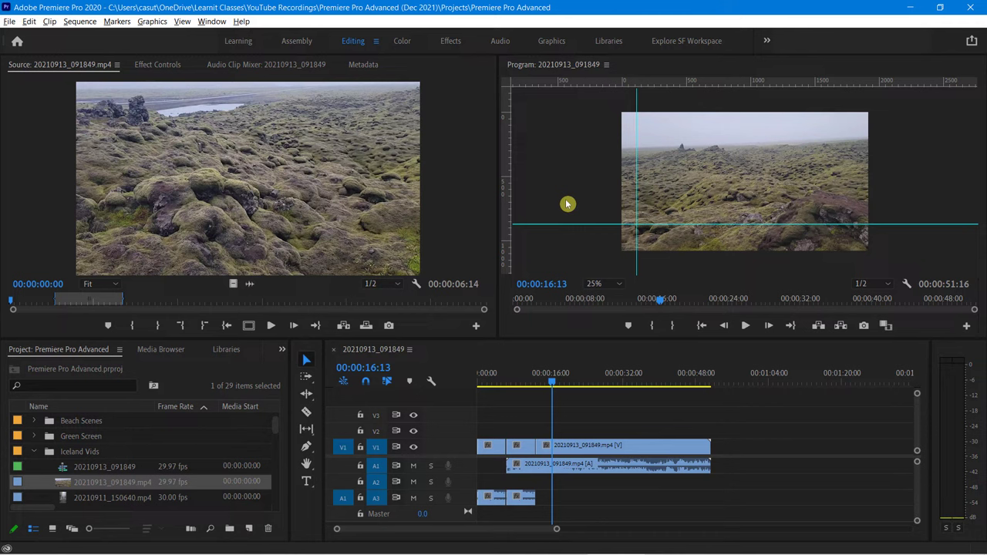
key(ctrl+semicolon)
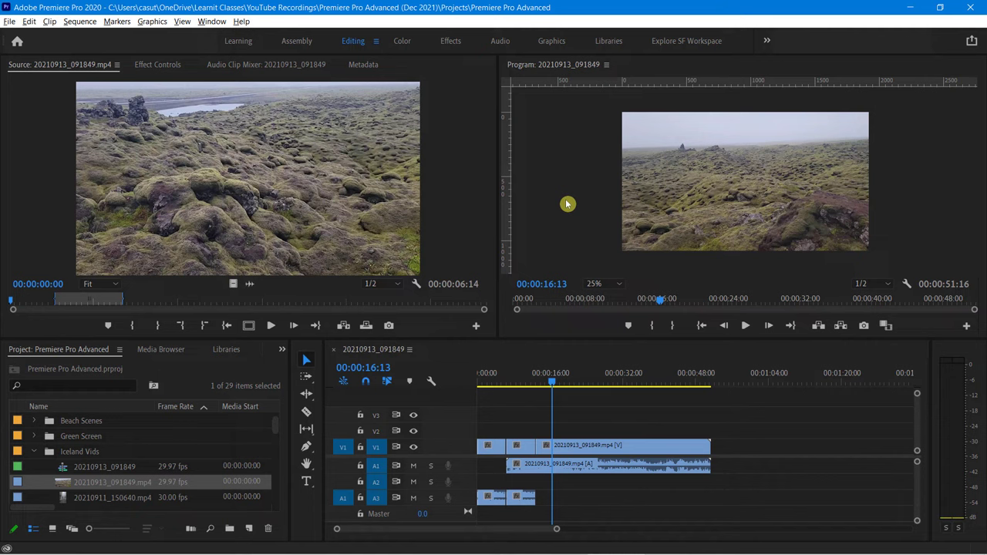
key(ctrl+r)
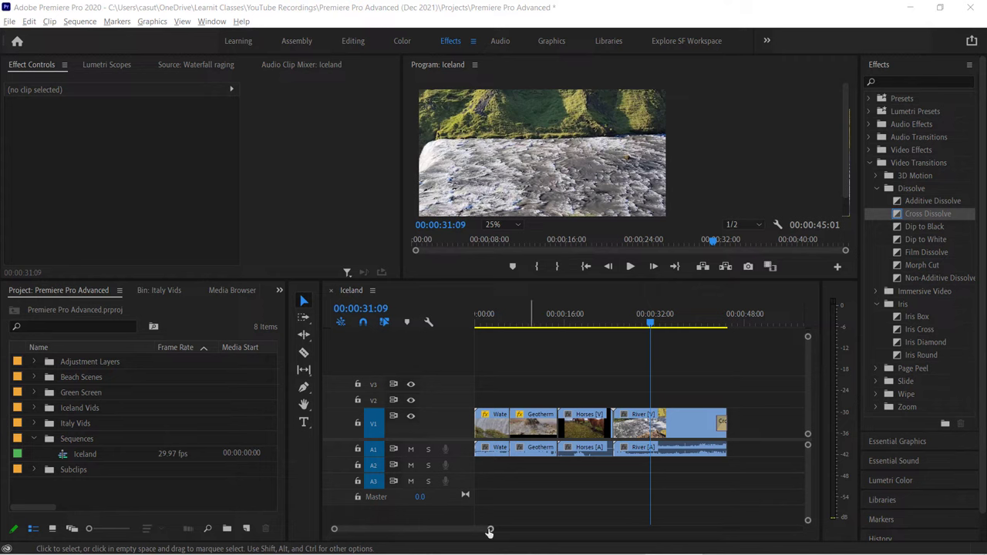
Step: Play the Iceland sequence from near its beginning and move the playhead back to 00:00:09:11
drag(489, 532, 502, 535)
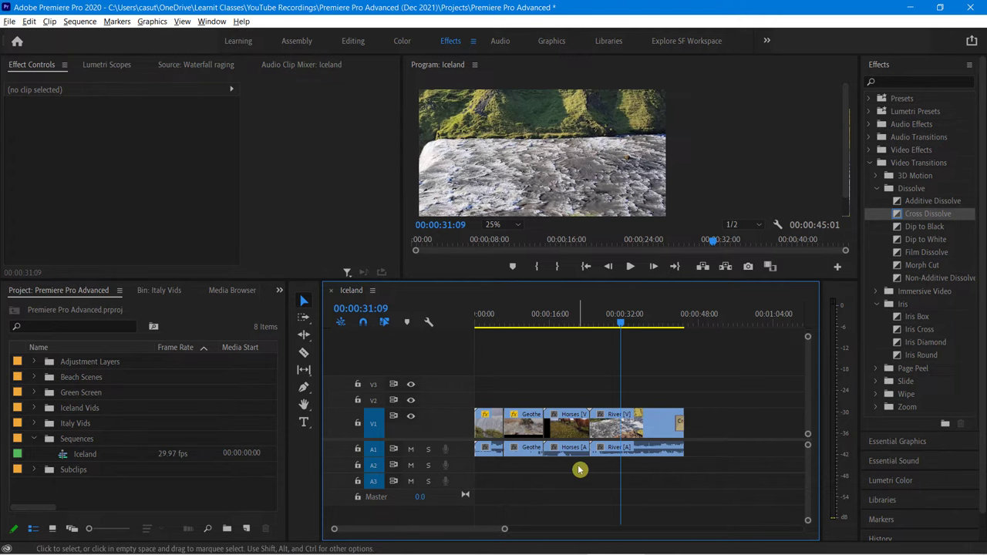
drag(621, 323, 494, 324)
key(space)
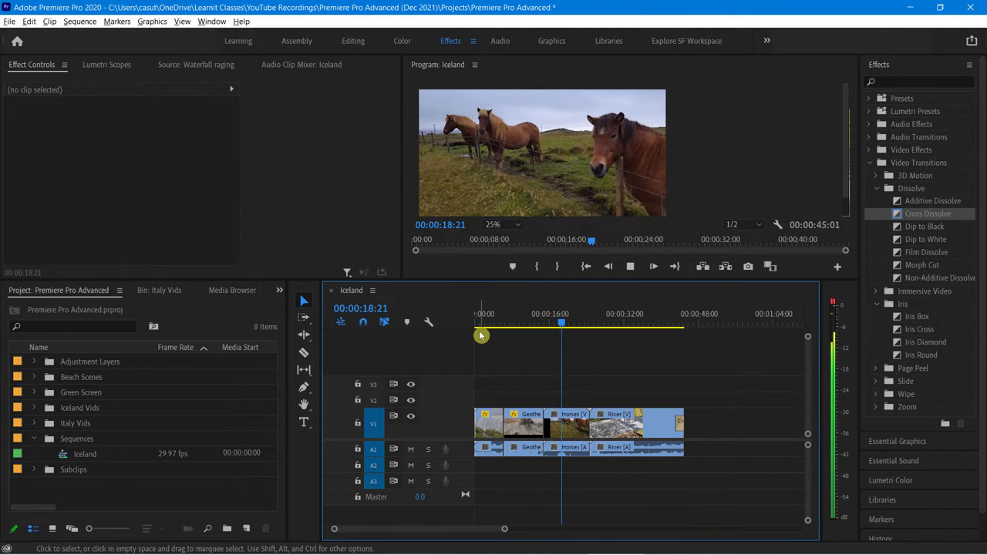
key(space)
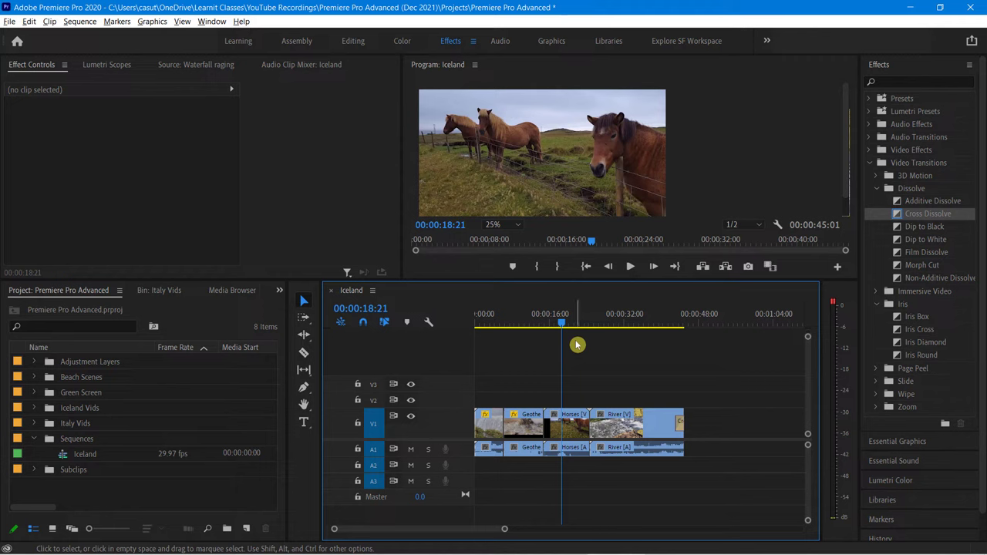
drag(561, 324, 518, 322)
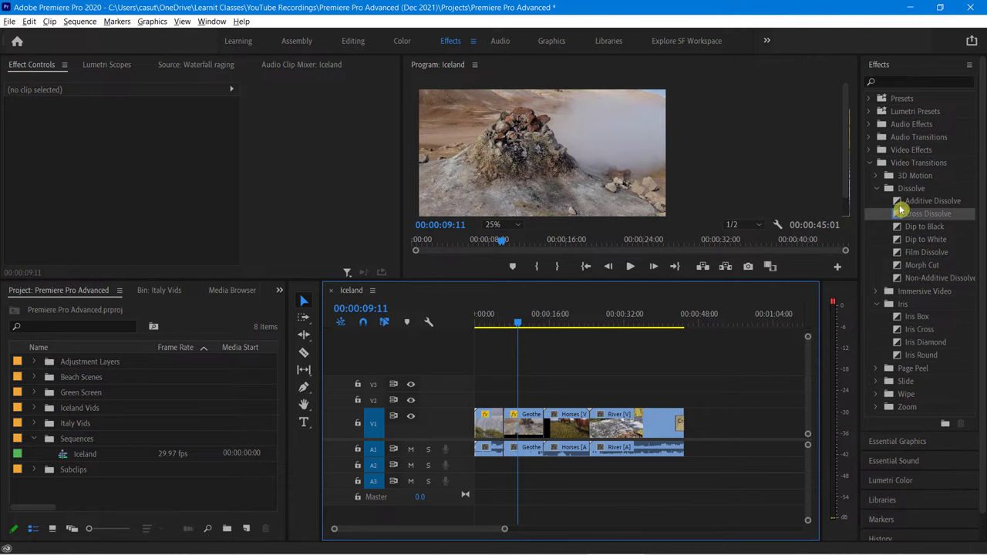
Step: Locate the Video Transitions folder and search the effects for "dip" and for "cross"
click(870, 163)
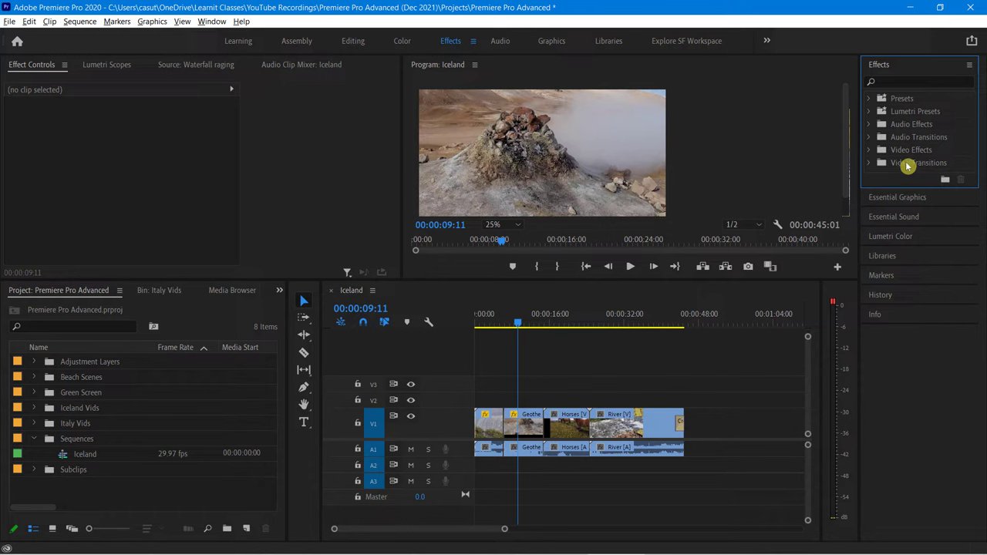
click(870, 162)
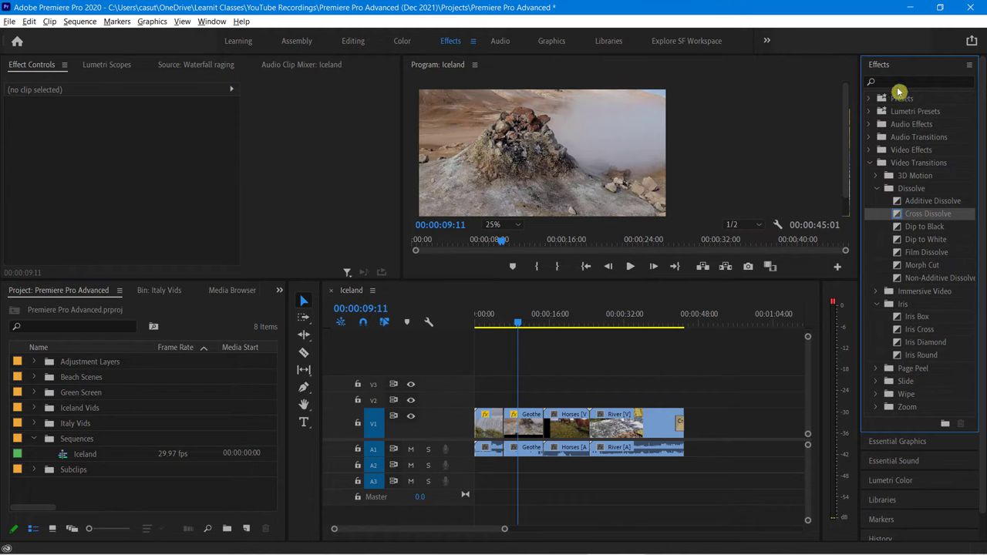
click(889, 81)
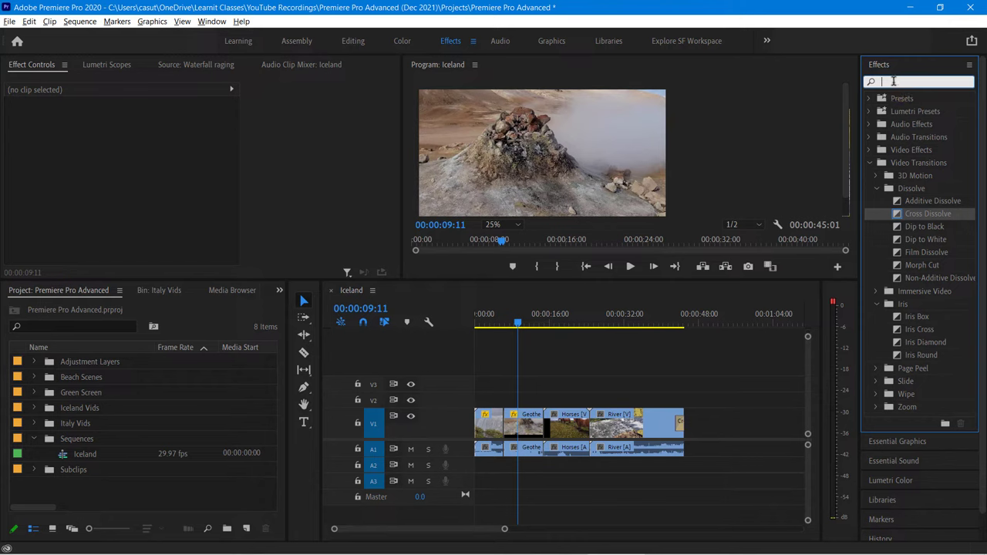
text(dip)
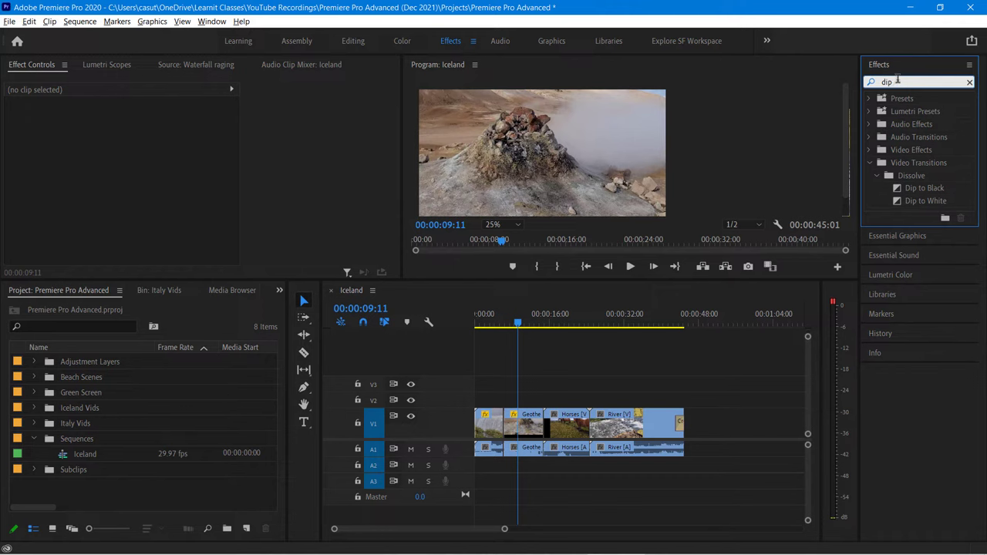
double_click(894, 81)
text(cross)
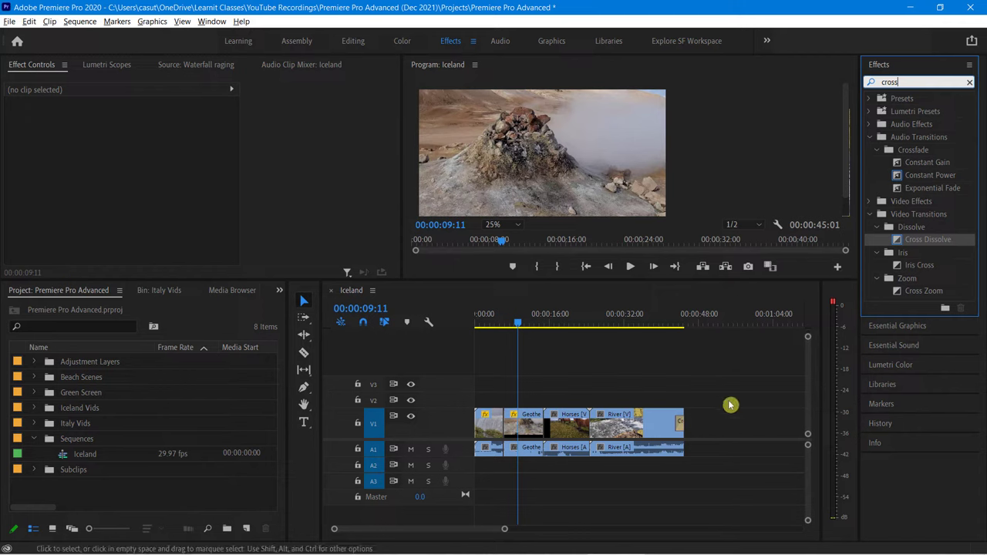
Step: Apply the default Cross Dissolve transition to the first two clips of the Iceland sequence and play back the result
drag(492, 398, 515, 484)
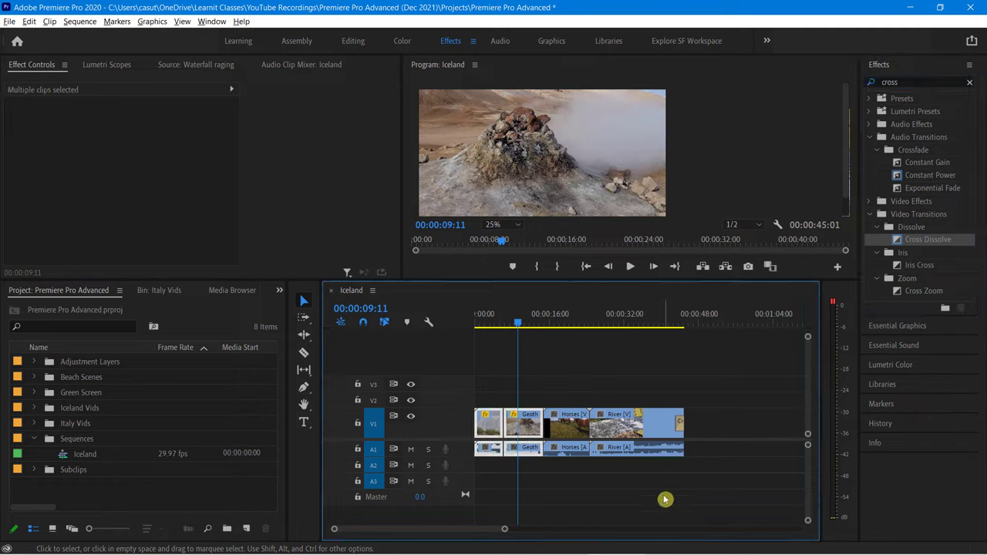
key(shift+d)
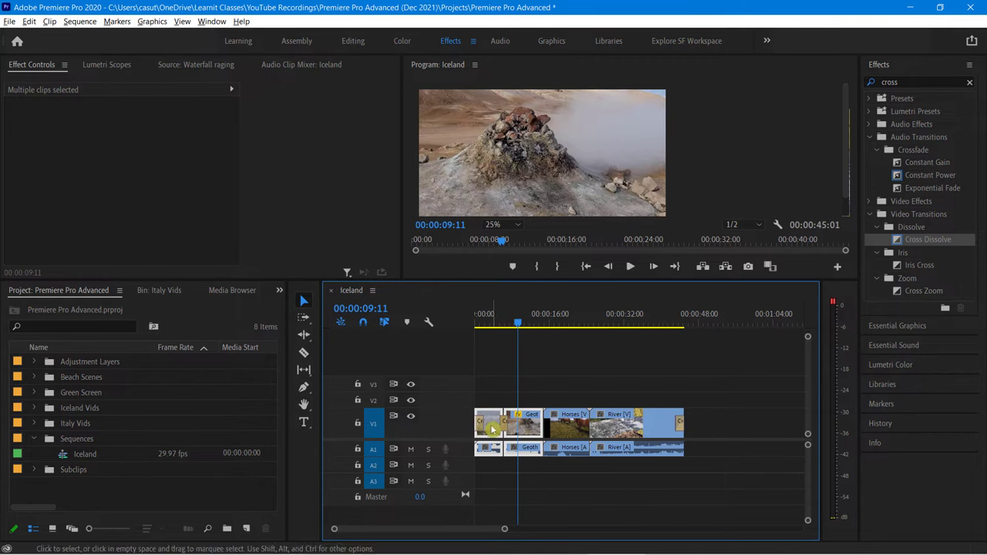
key(space)
drag(520, 326, 490, 328)
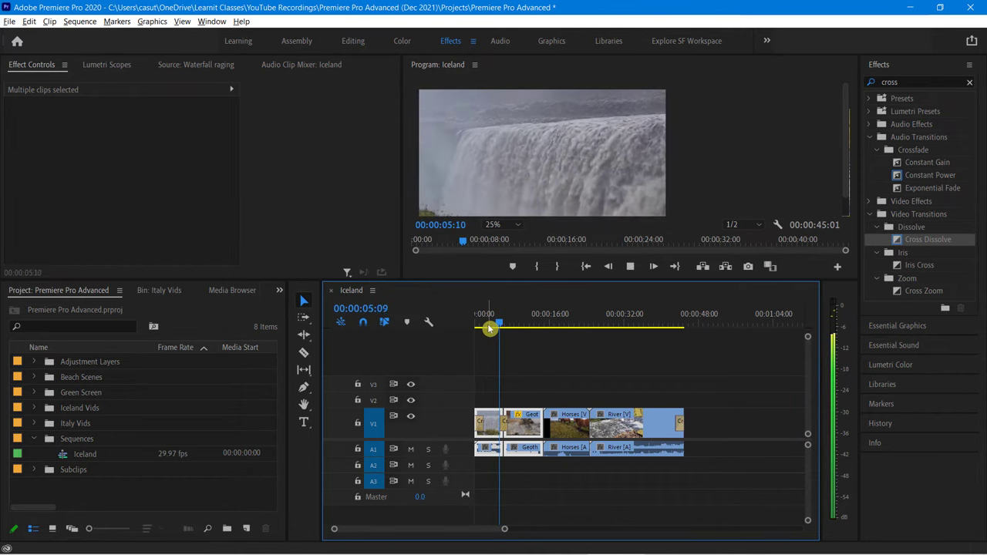
key(space)
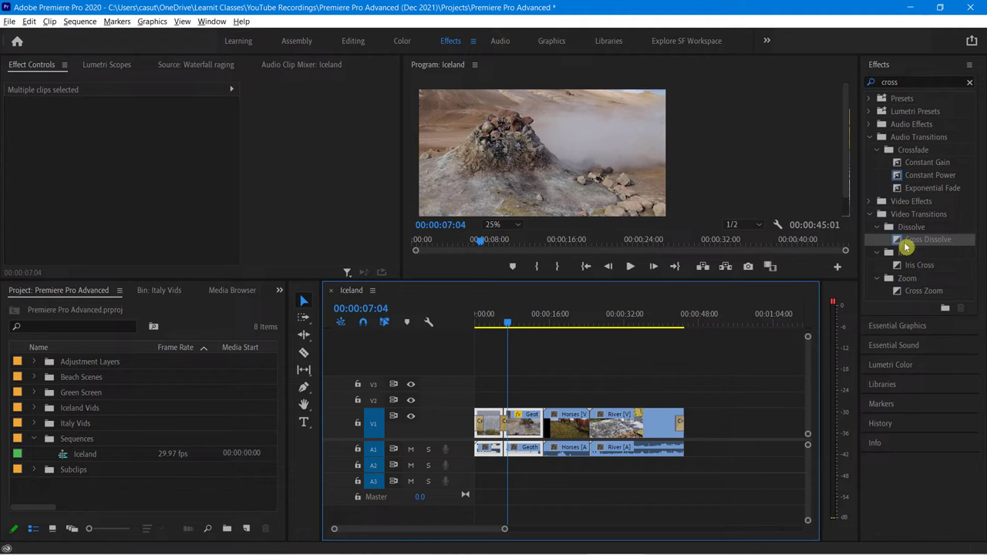
Step: Clear the effects search and look through the Transition folder within Video Effects
click(970, 81)
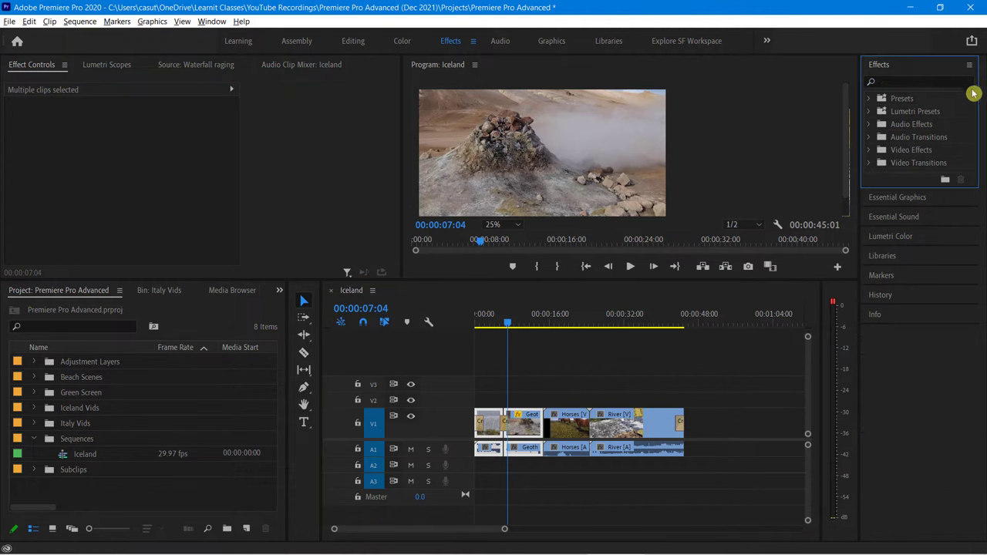
click(870, 150)
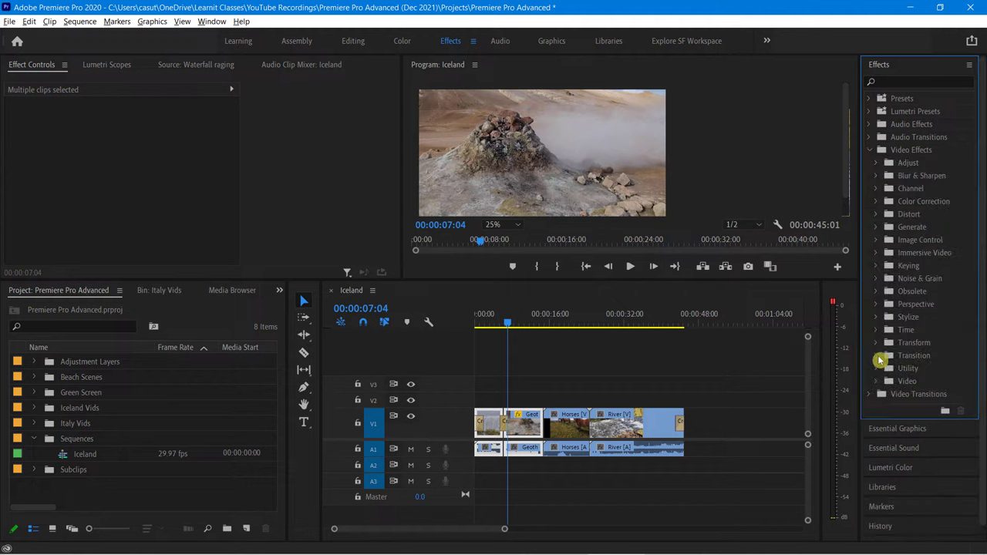
click(877, 356)
scroll(923, 379, down, 1)
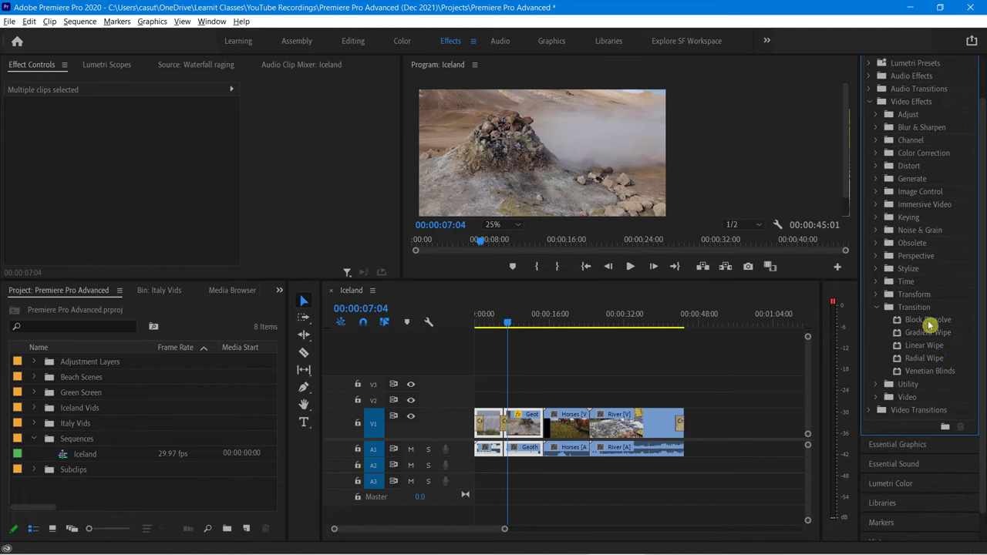
Step: Set Dip to White from the Dissolve group of Video Transitions as the default transition
click(870, 409)
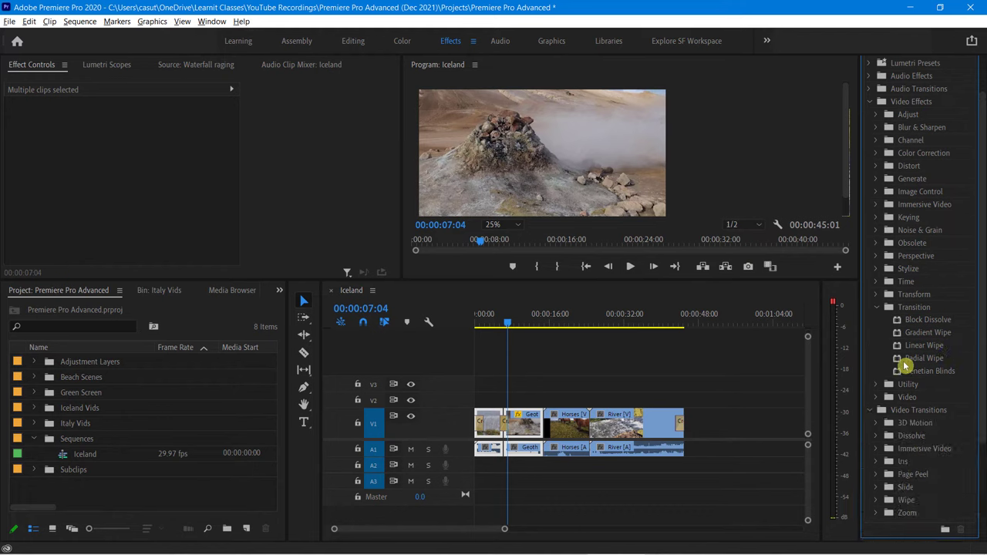
scroll(906, 374, down, 1)
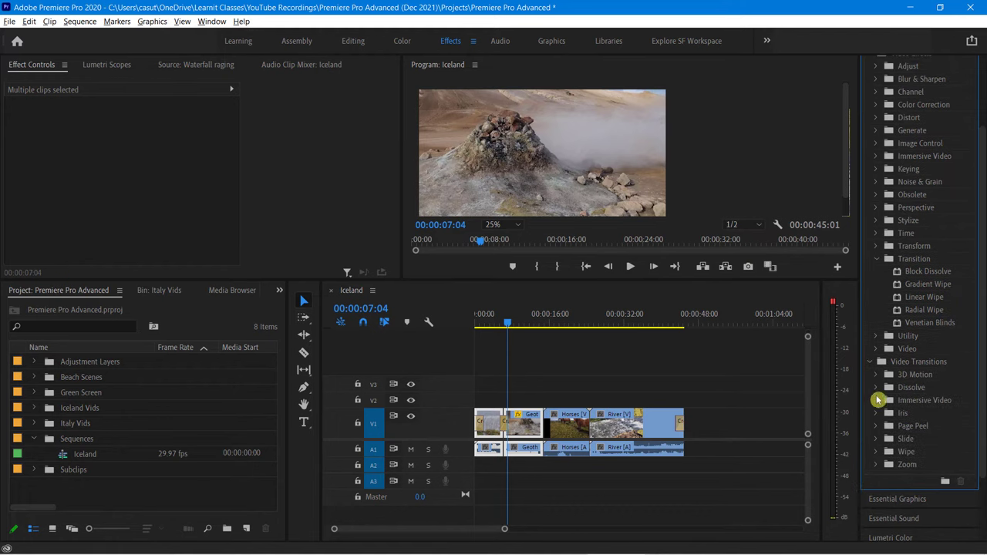
click(876, 387)
scroll(899, 404, down, 1)
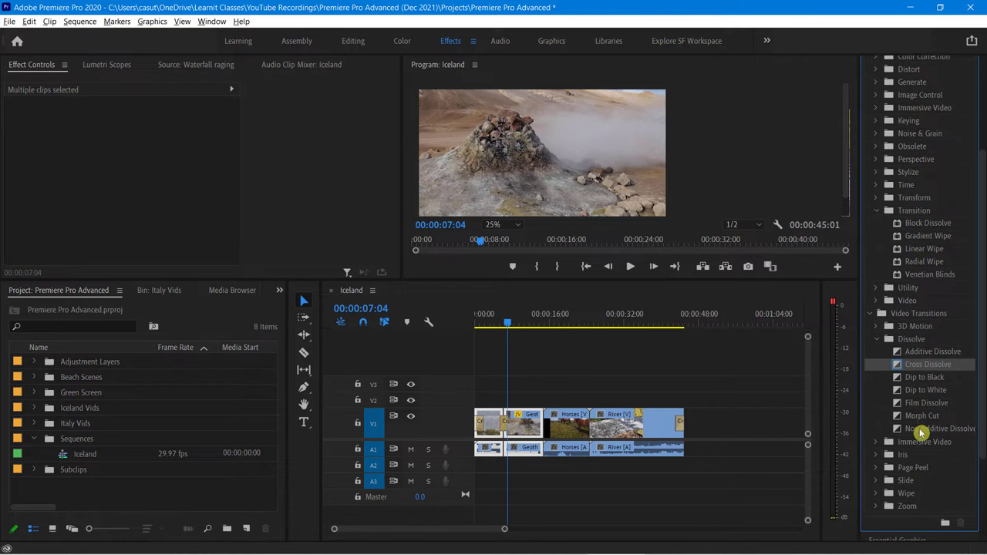
right_click(902, 392)
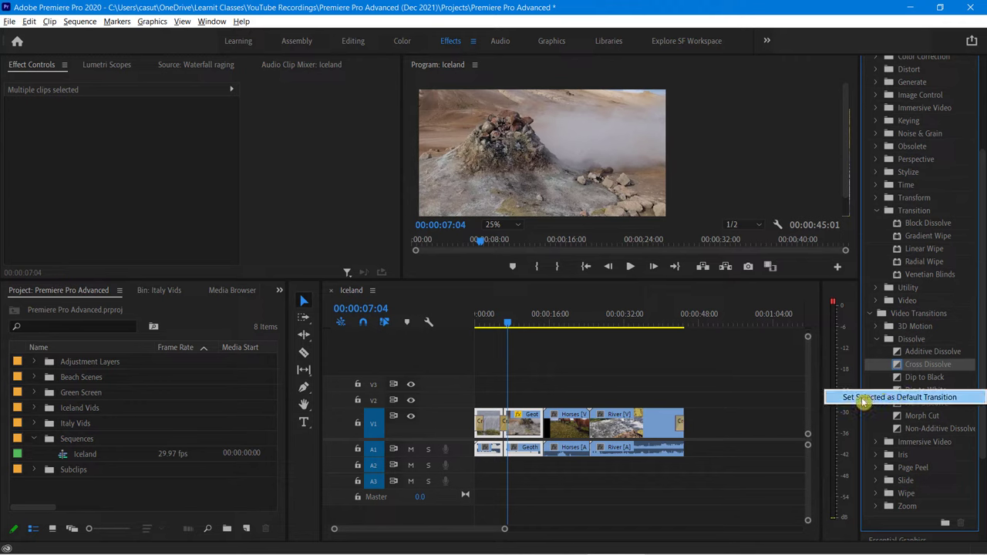
click(864, 398)
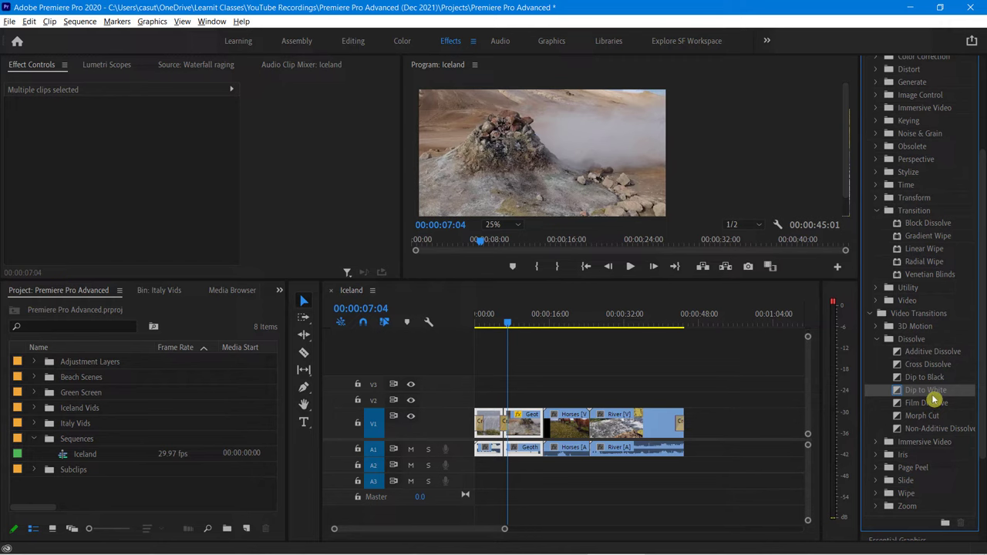
drag(901, 397, 967, 393)
Step: Apply the default Dip to White transition to the first two clips of the sequence and play back the cut between them
drag(491, 394, 522, 489)
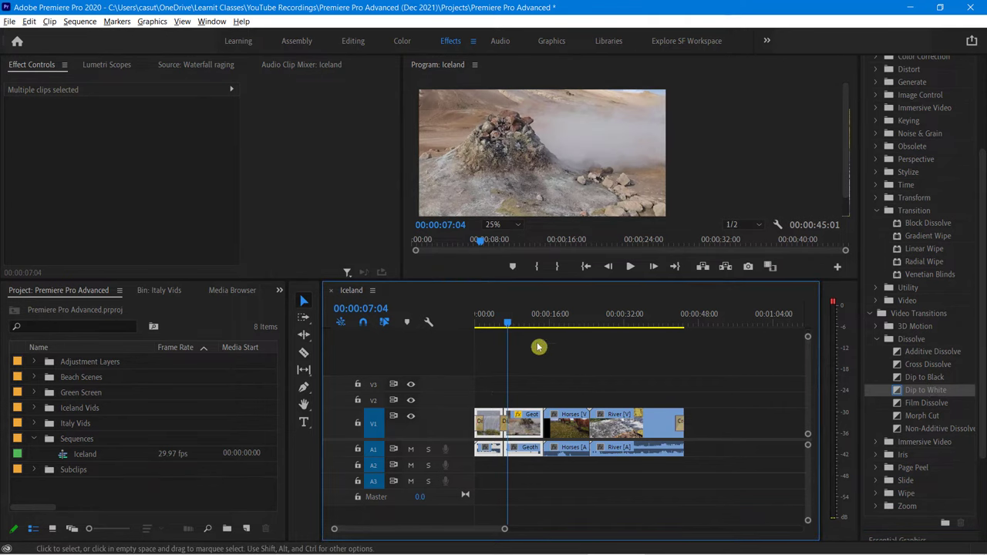
click(497, 320)
key(space)
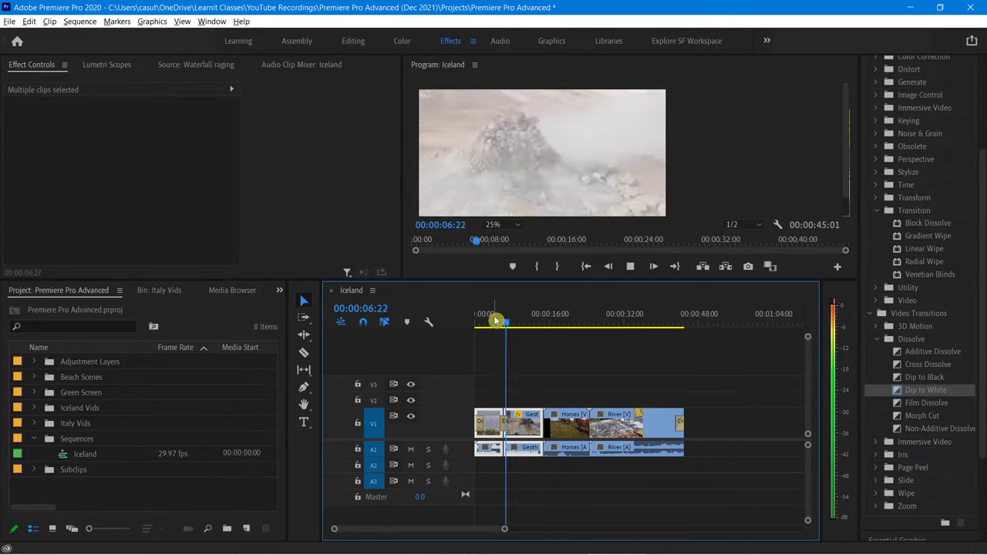
key(space)
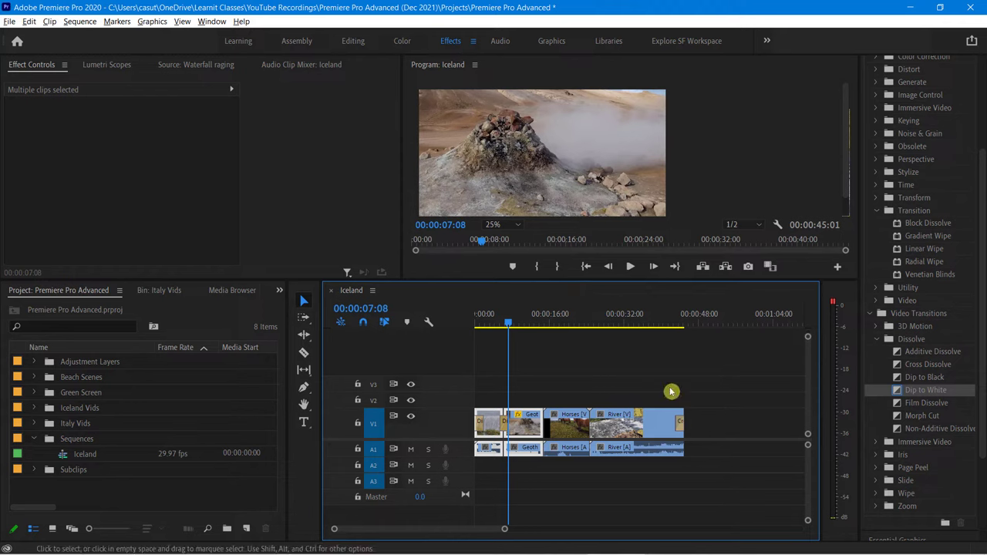
Step: Apply the default Dip to White transition to the Horses and River clips, accepting repeated frames
drag(582, 387, 596, 495)
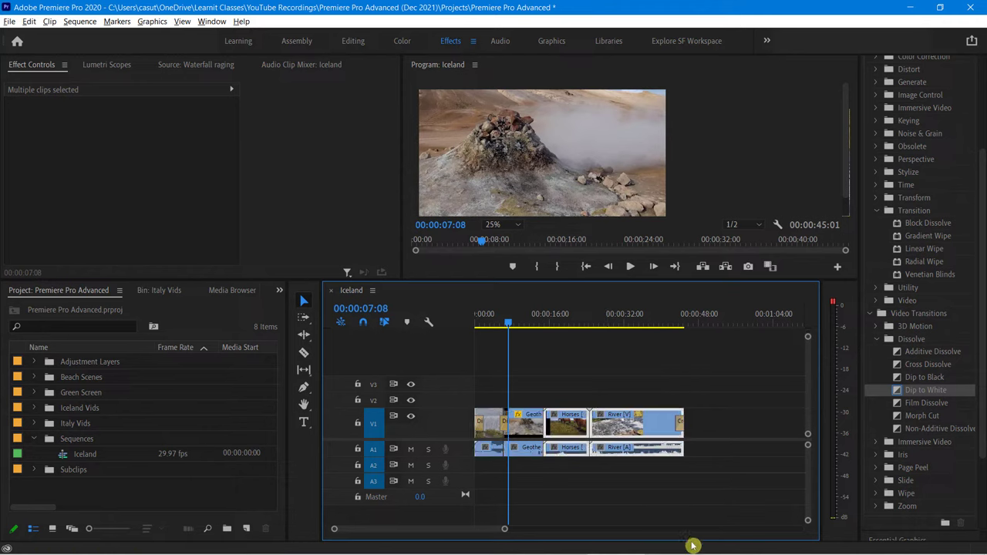
key(shift+d)
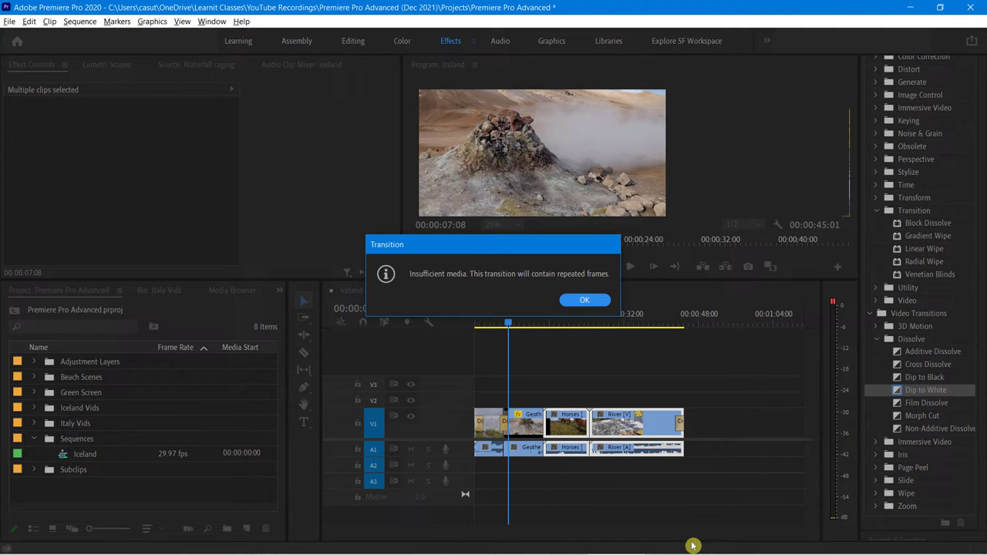
click(576, 303)
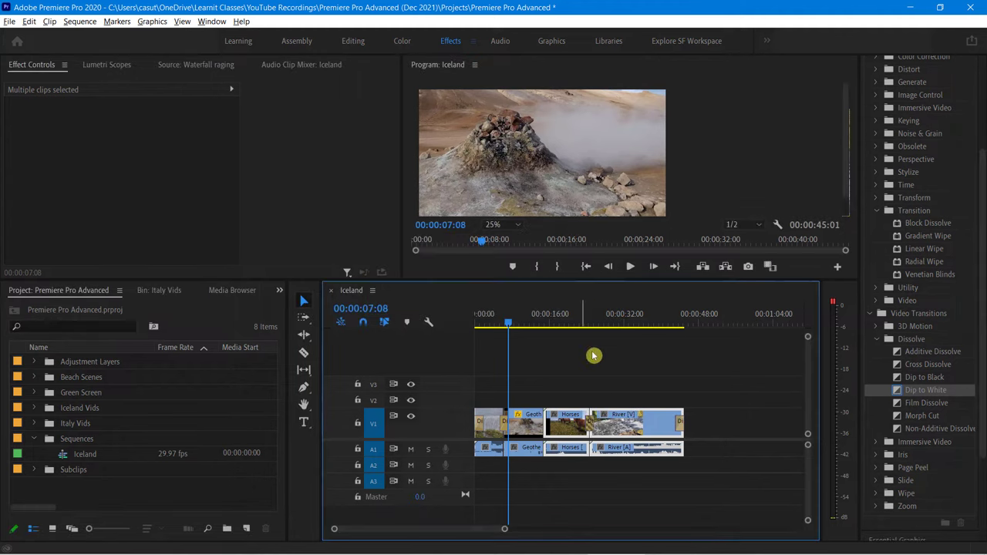
Step: Play back the Dip to White transition between the Horses and River clips, starting shortly before the cut
drag(513, 325, 562, 356)
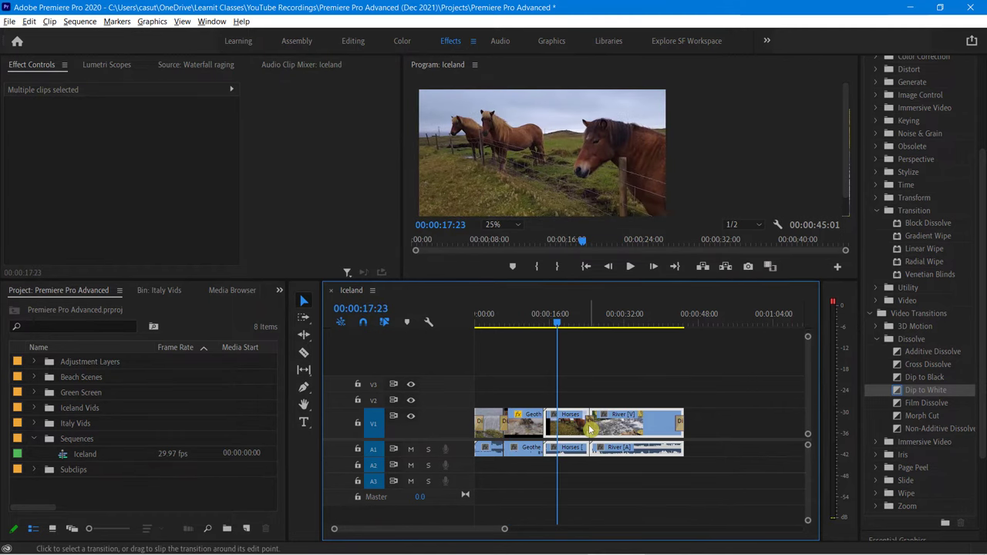
mouse_move(590, 429)
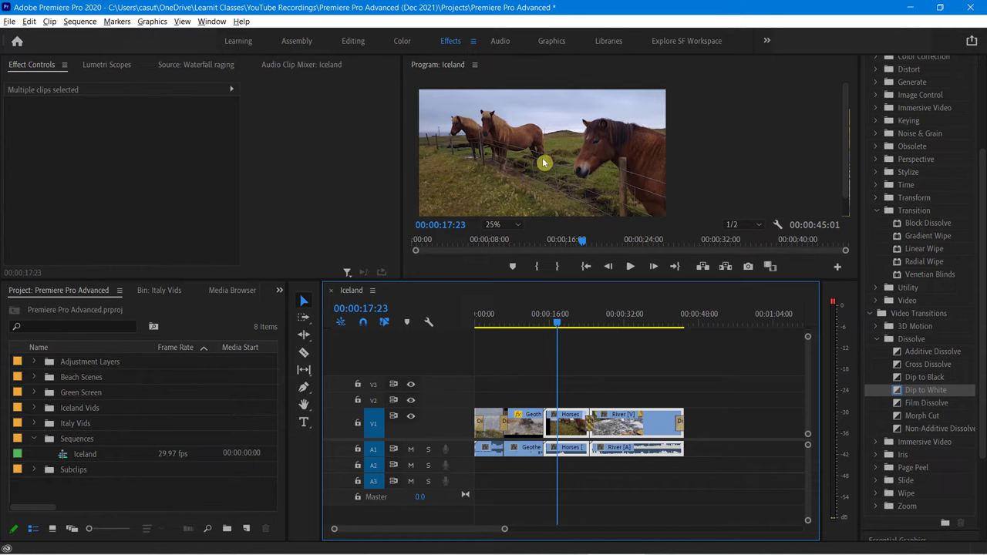
click(558, 326)
drag(558, 325, 583, 344)
click(571, 348)
key(space)
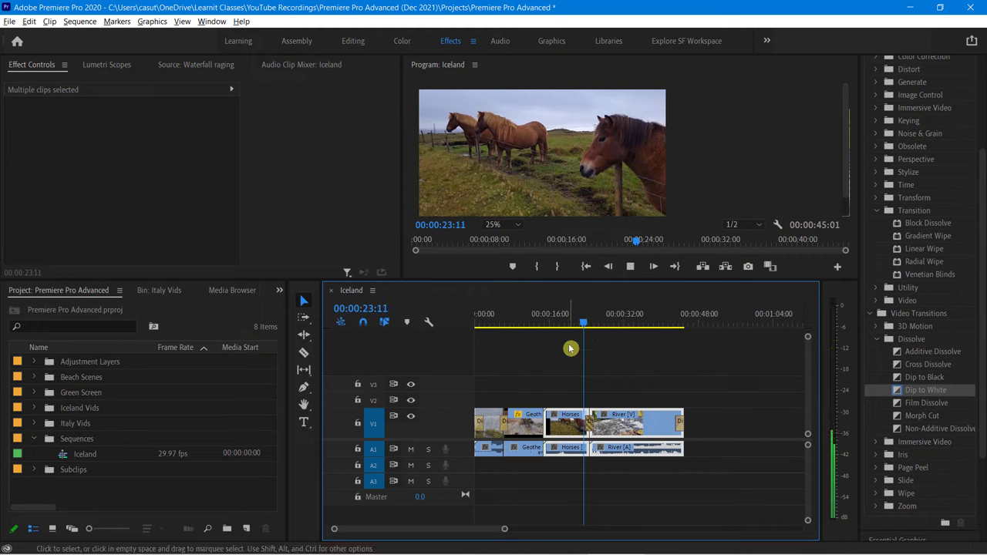
key(space)
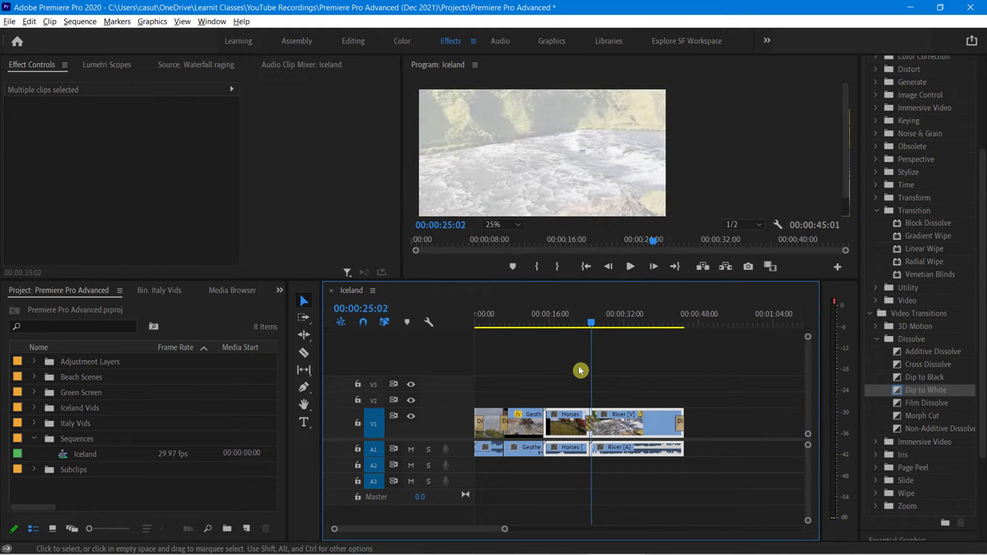
Step: Delete the Dip to White transition between Horses and River and ripple-trim about 1.5 seconds off the end of Horses
click(590, 429)
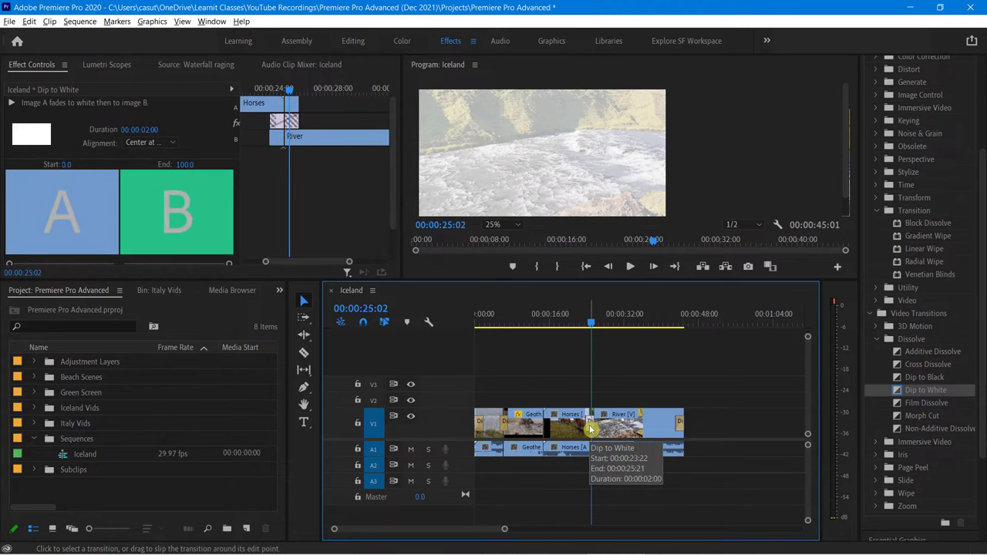
key(ctrl+shift+a)
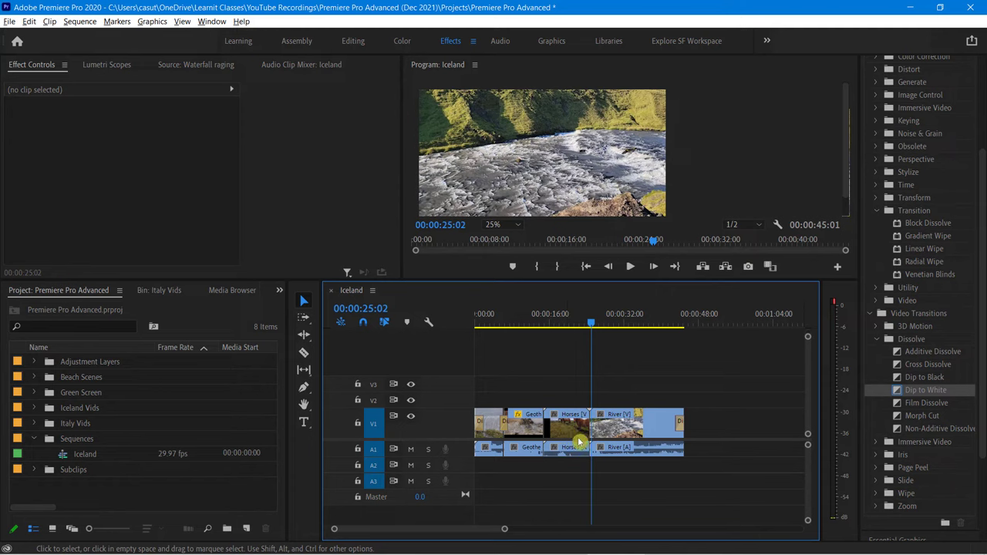
drag(589, 423, 577, 448)
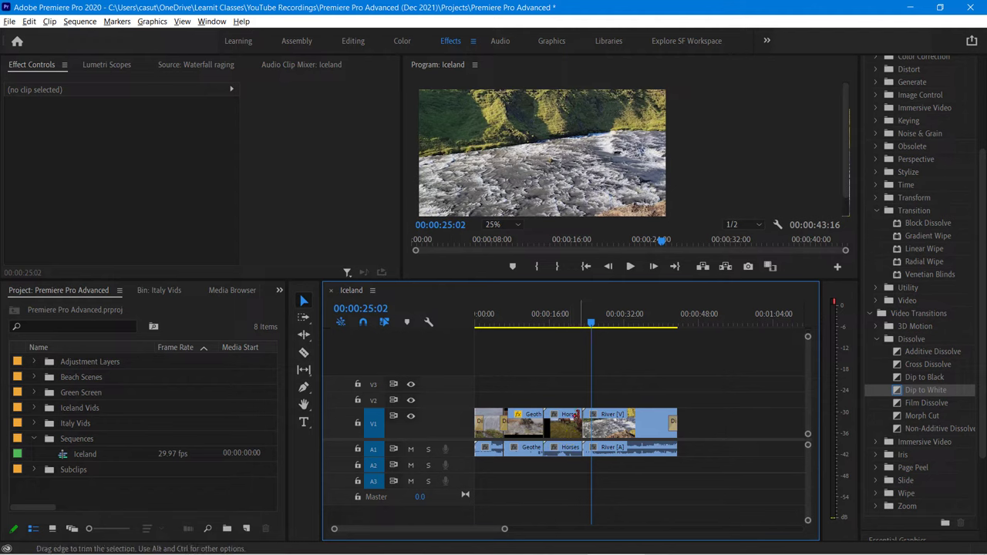
Step: Roll the cut between Horses and River to the playhead and back to its earlier position
drag(584, 424, 591, 429)
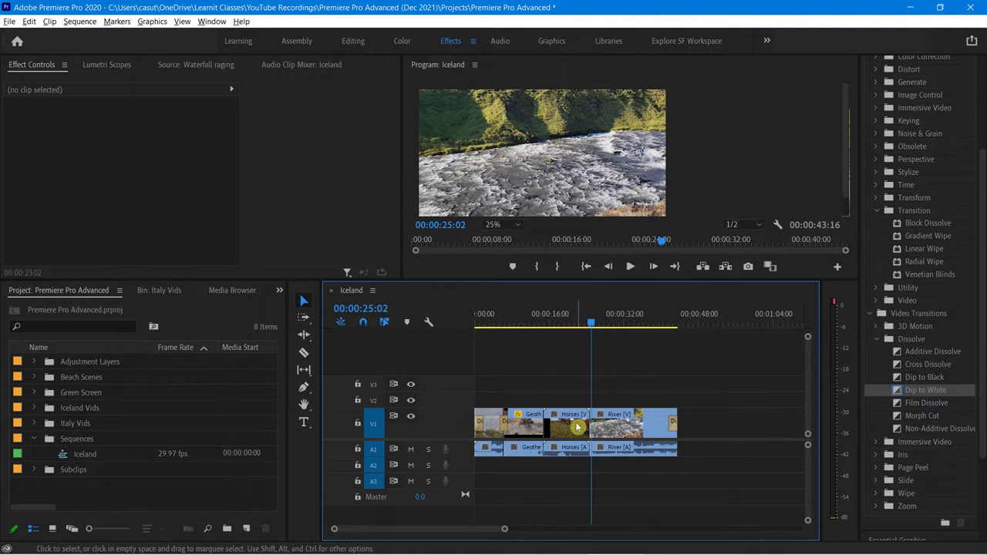
click(591, 426)
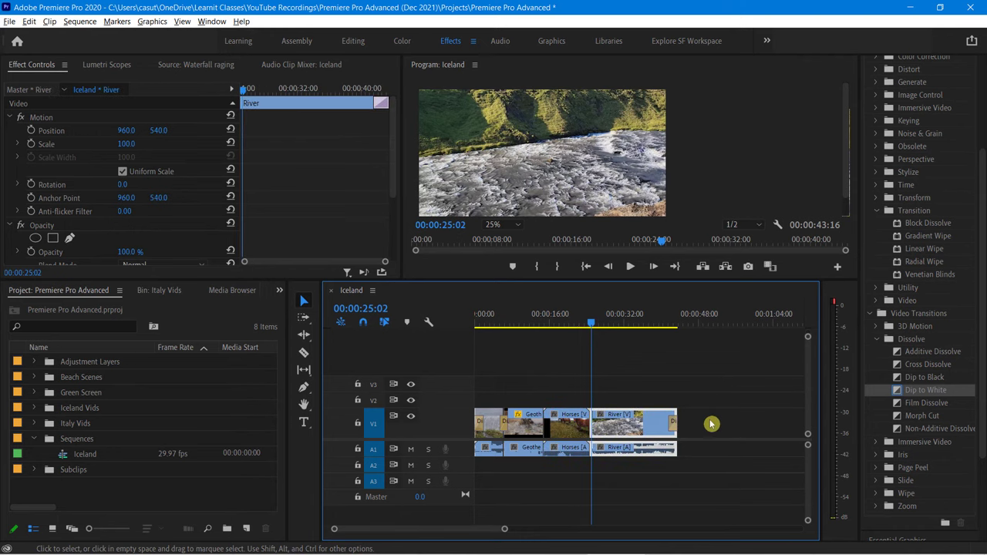
click(661, 492)
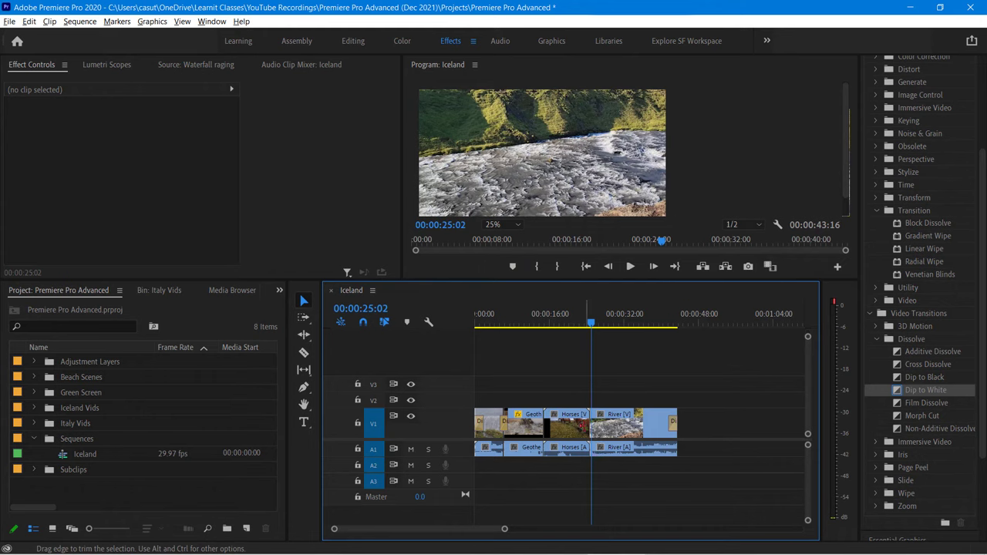
drag(589, 424, 583, 424)
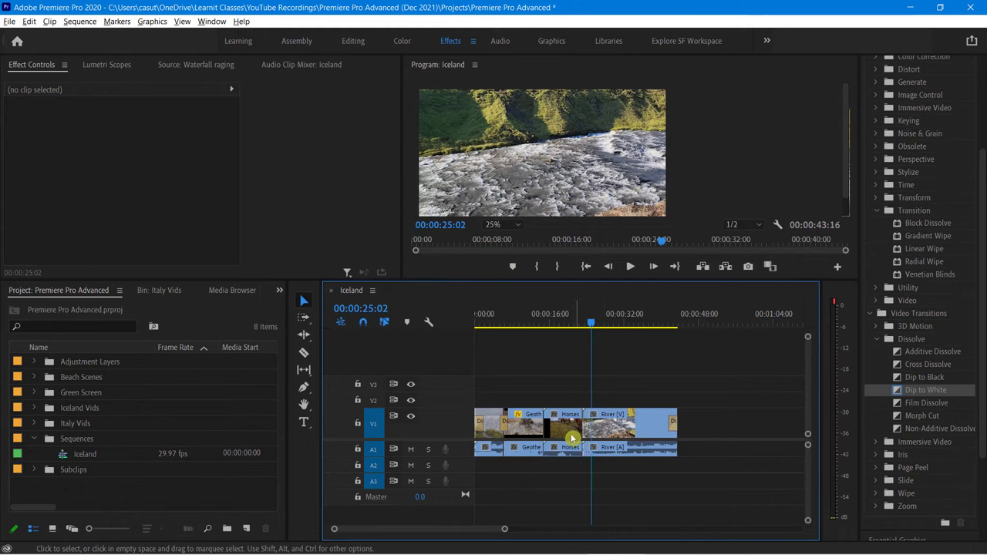
Step: Roll the cut between the Geothermal and Horses clips about two seconds later
drag(544, 424, 553, 426)
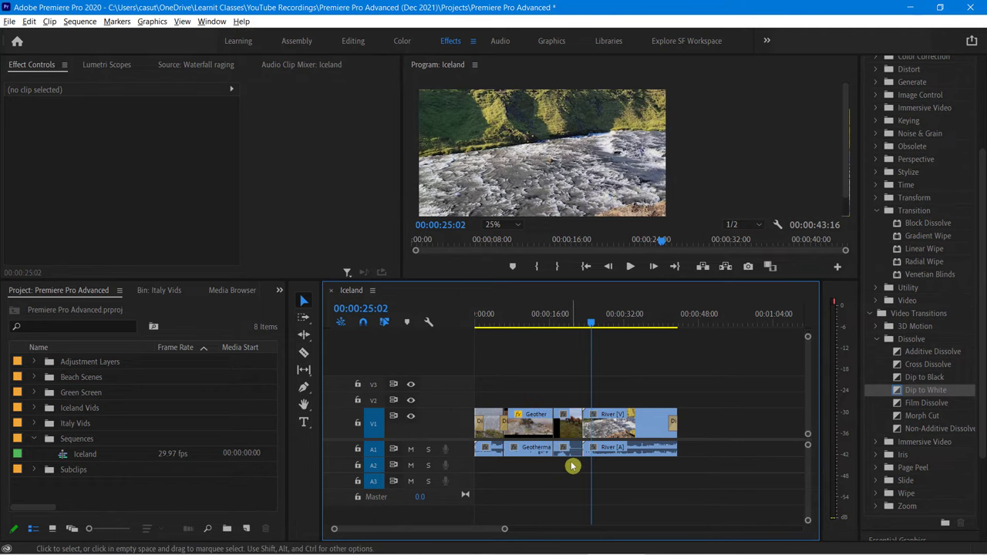
click(609, 432)
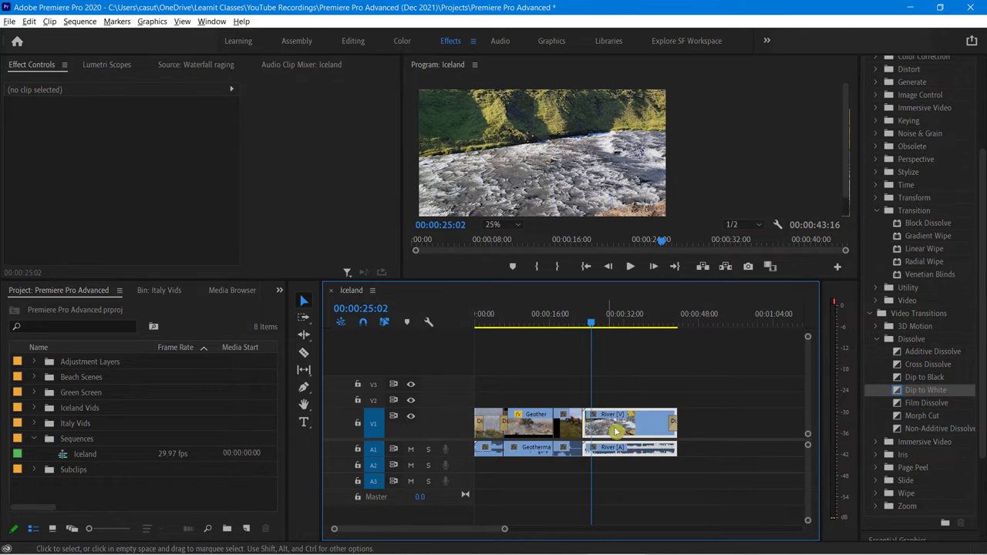
click(573, 433)
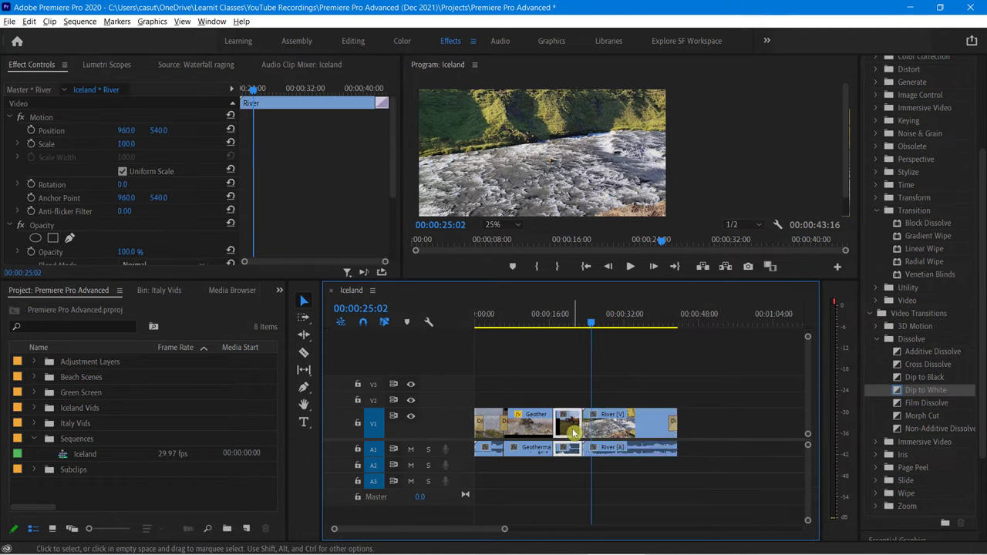
click(579, 479)
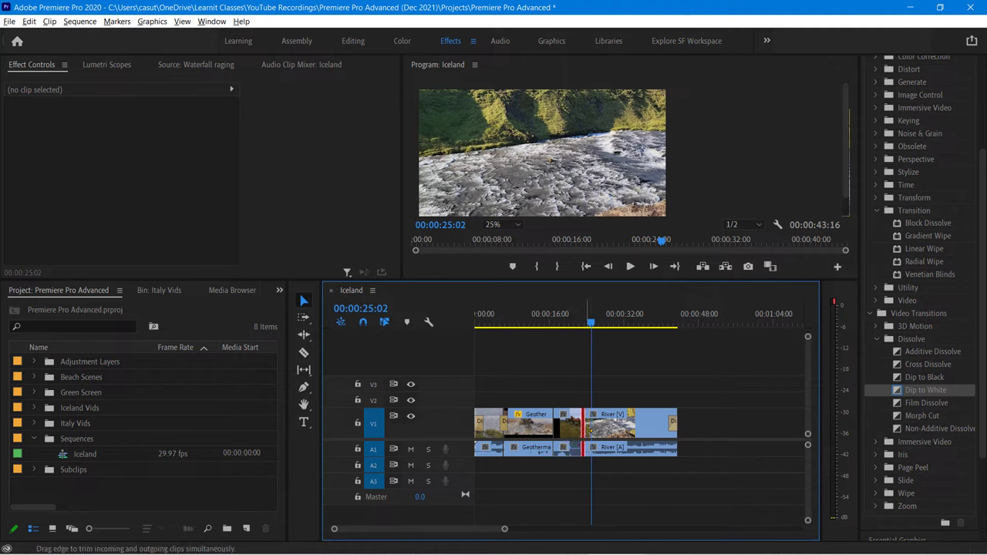
Step: Ripple-trim about two seconds off the start of the River clip and clear the selection
drag(586, 429, 594, 435)
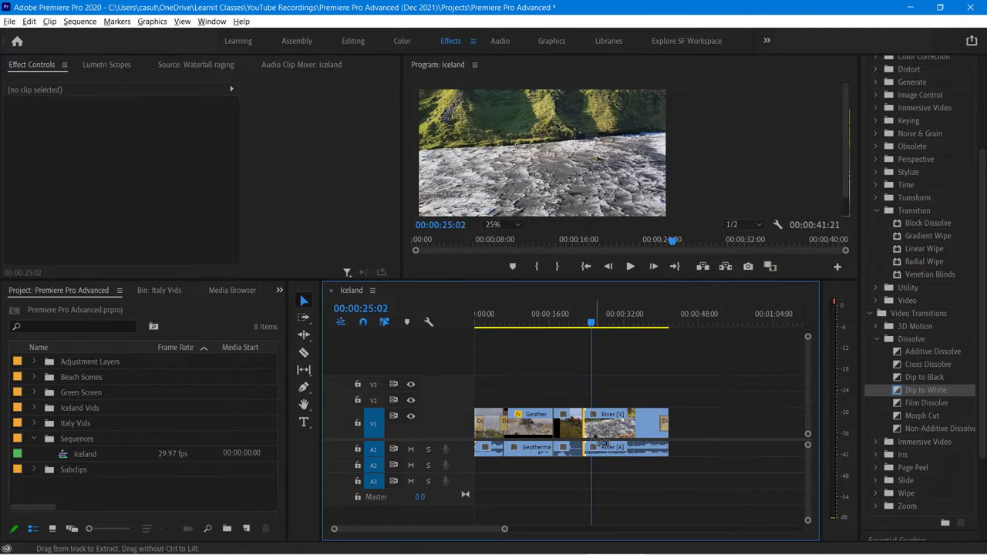
click(615, 436)
click(657, 384)
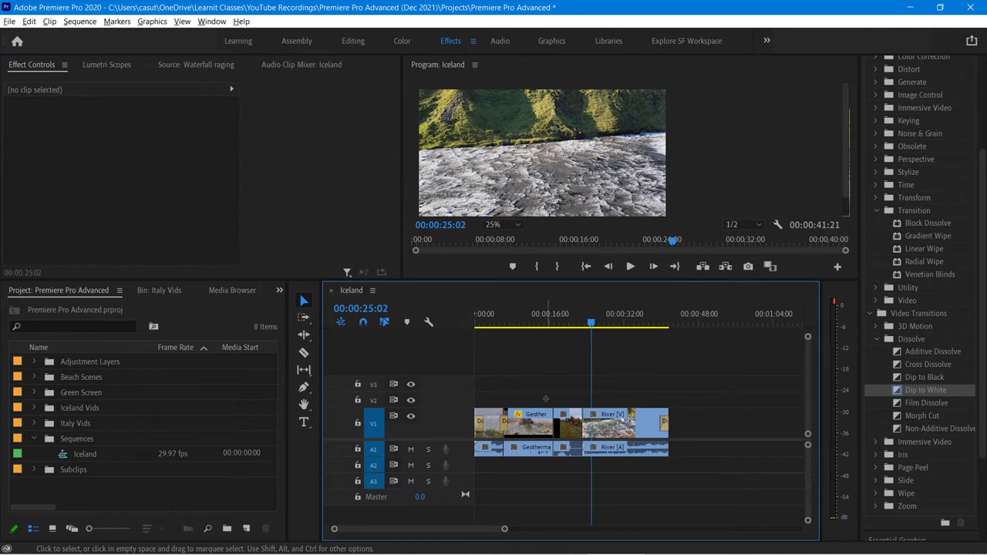
Step: Apply the default Dip to White transition to the Geothermal, Horses and River clips together
drag(547, 395, 681, 475)
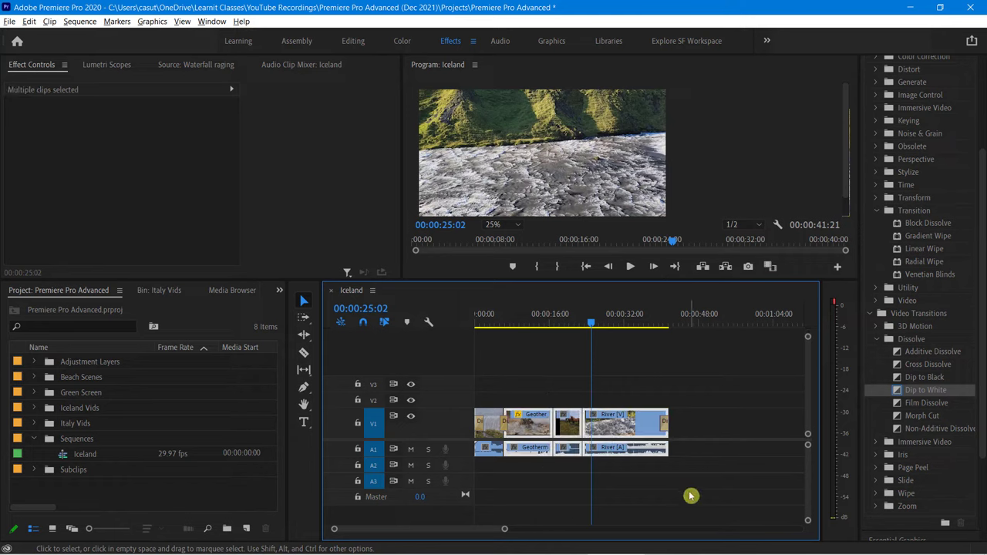
key(shift+d)
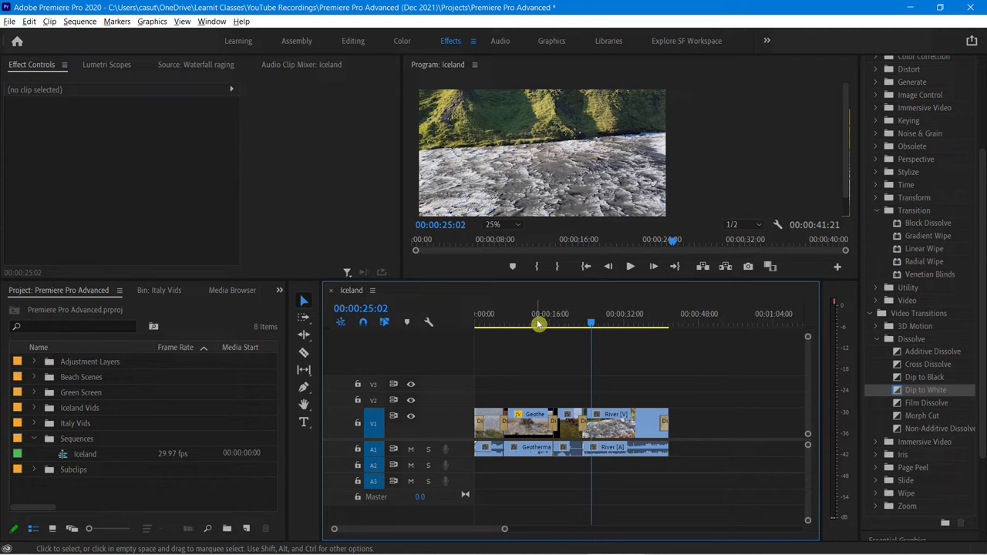
Step: Set the duration of the Dip to White transition between the Geothermal and Horses clips to 3 seconds
drag(537, 324, 561, 346)
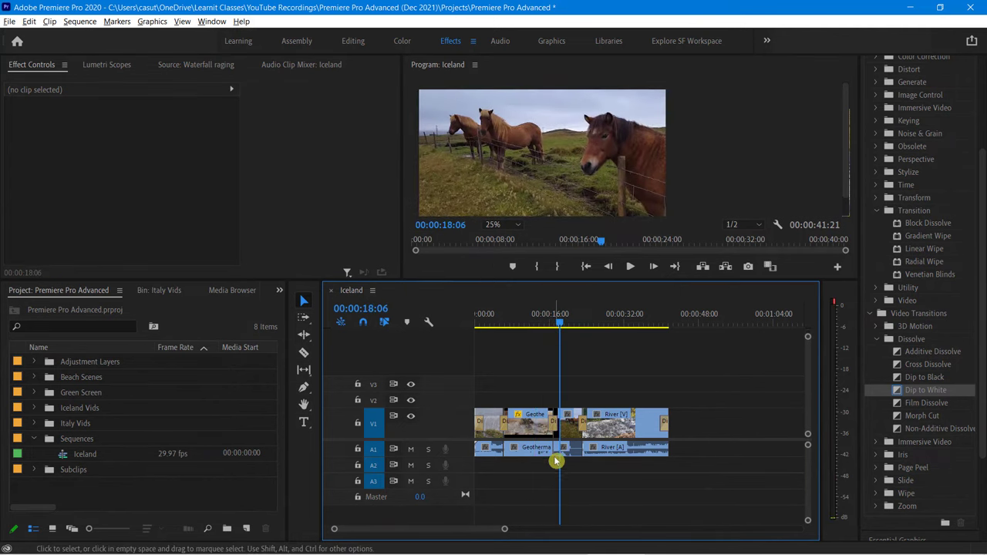
click(554, 425)
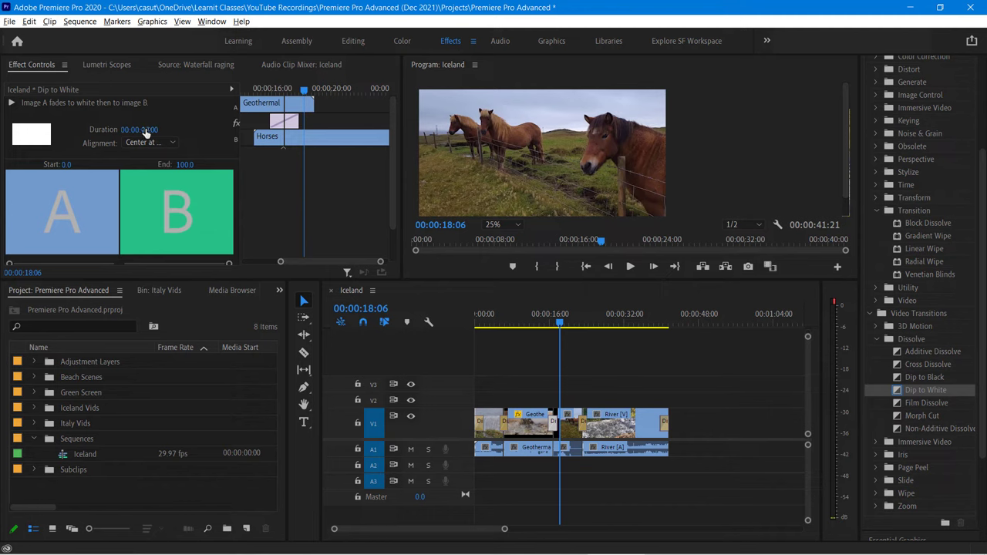
drag(145, 132, 166, 131)
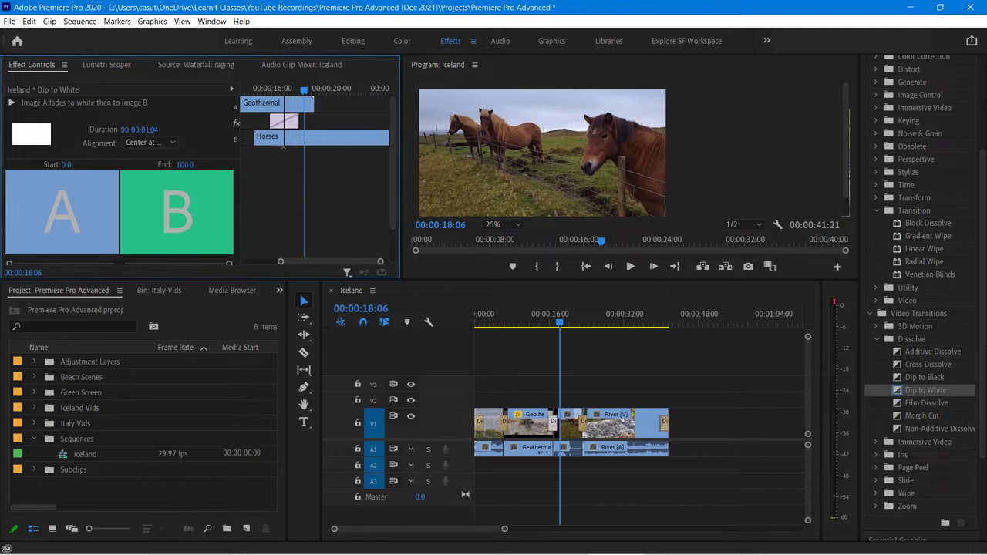
click(150, 130)
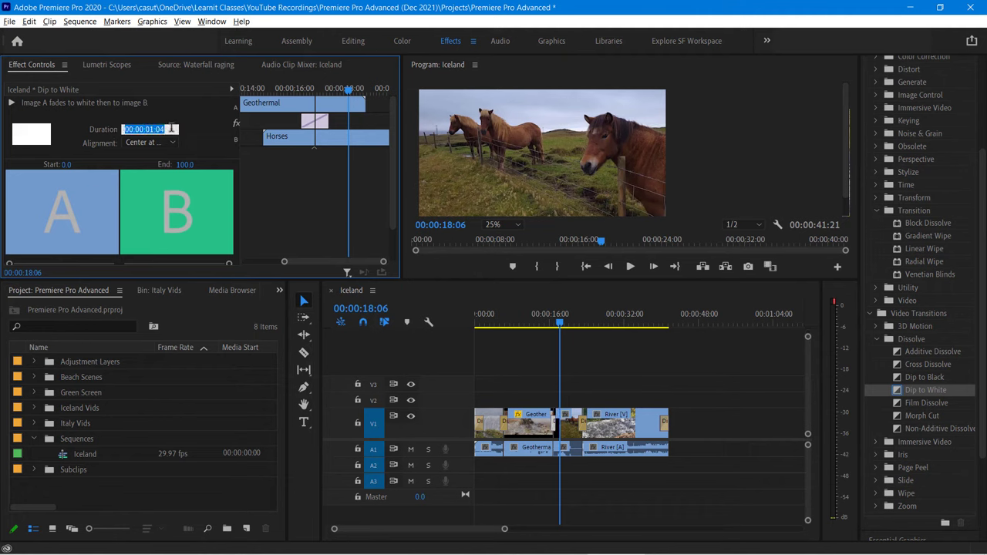
text(3:)
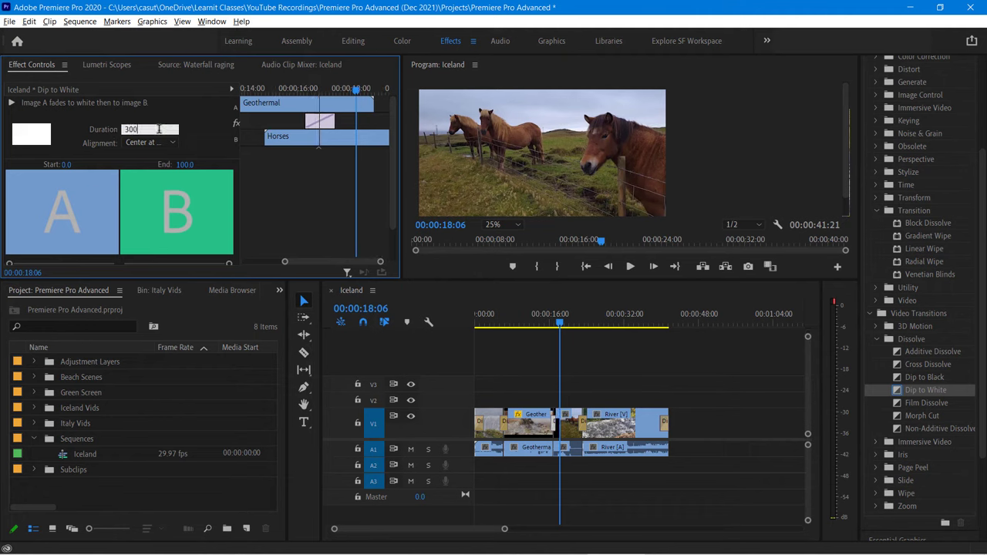
text(00)
key(Return)
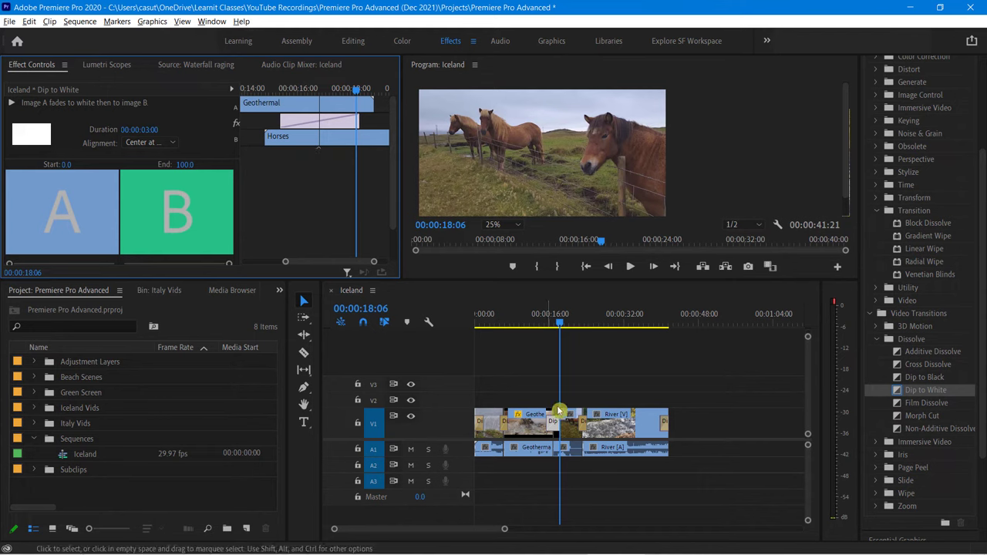
Step: Set the Geothermal–Horses Dip to White duration to 4 seconds and play the transition back from before the cut
click(162, 135)
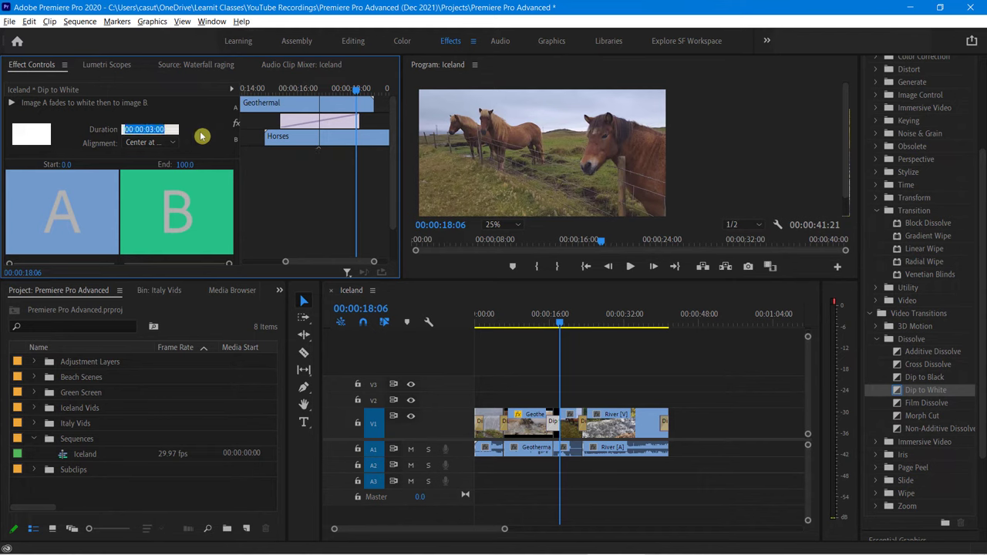
text(4:)
text(00)
key(Return)
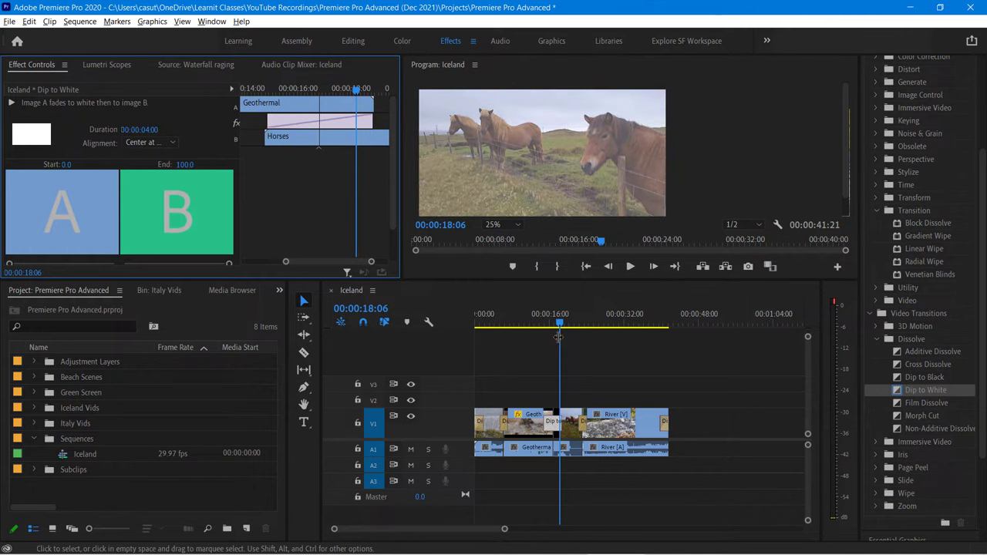
drag(561, 324, 543, 324)
key(space)
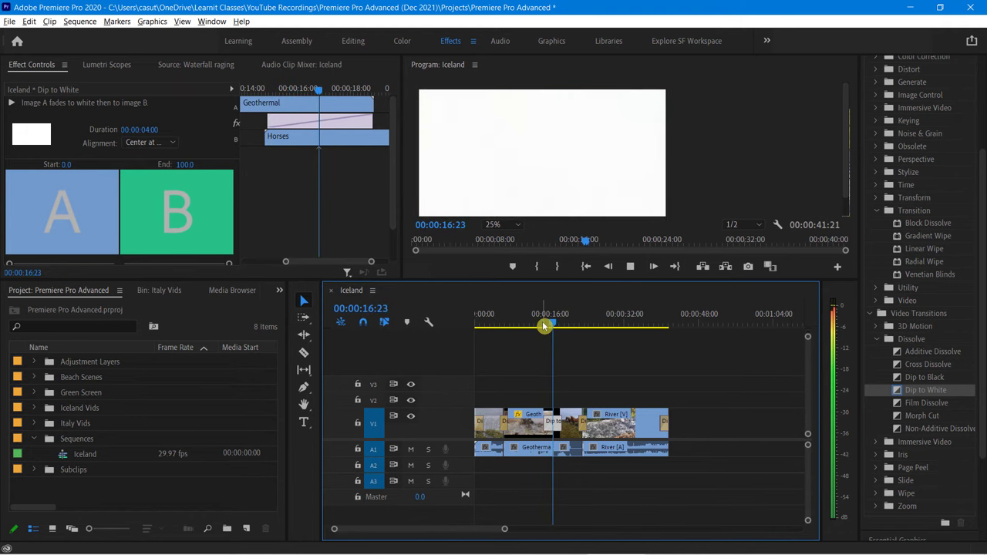
key(space)
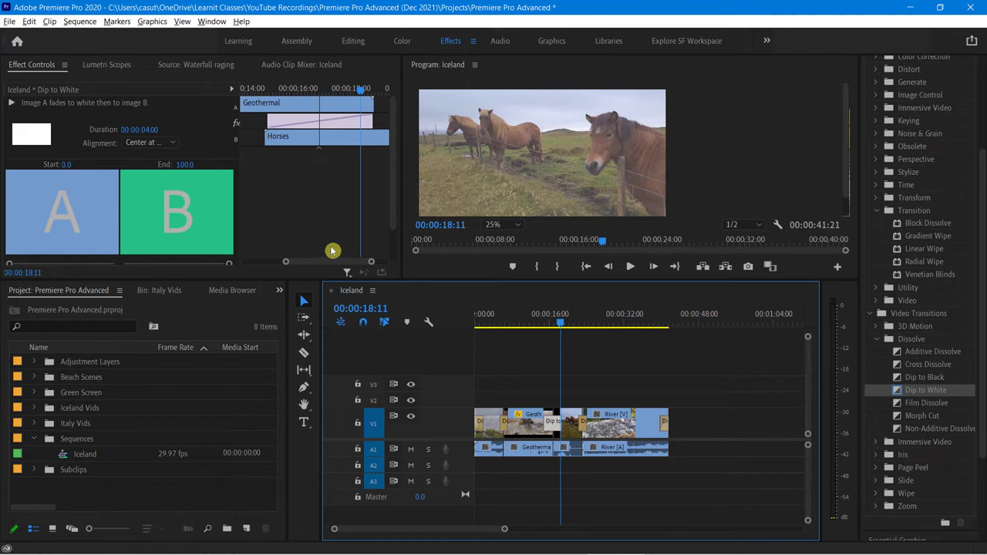
Step: Align the Dip to White between Geothermal and Horses to Start at Cut and play the transition back
click(551, 425)
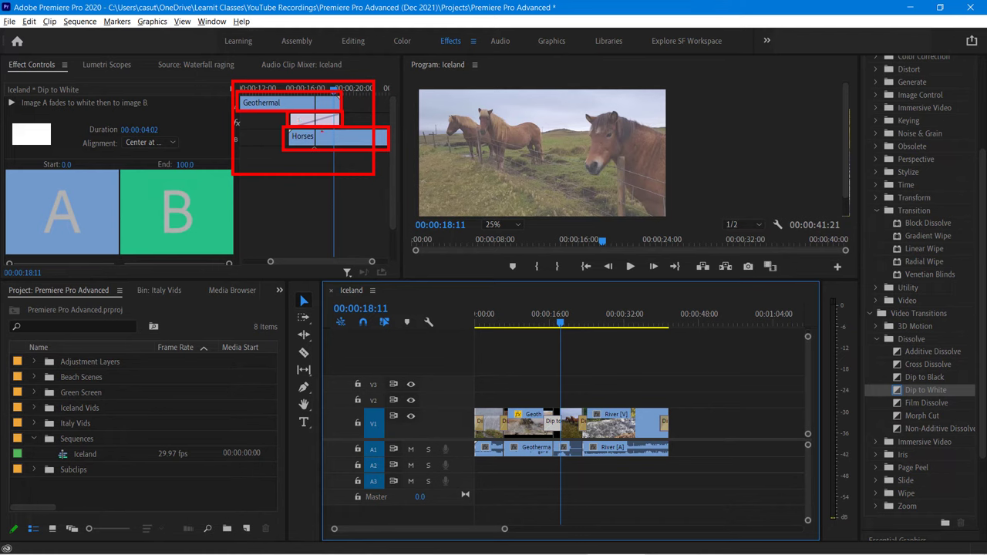
click(310, 126)
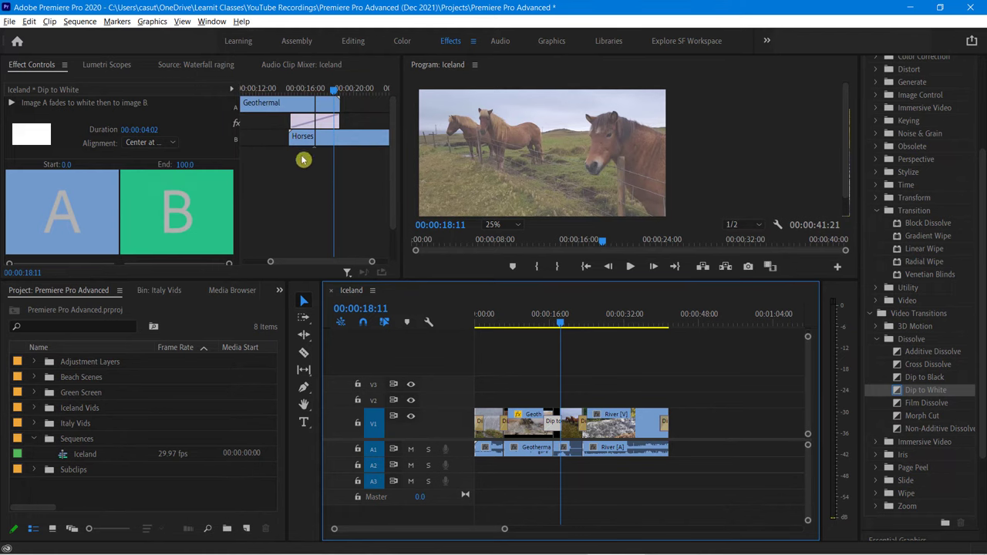
click(169, 141)
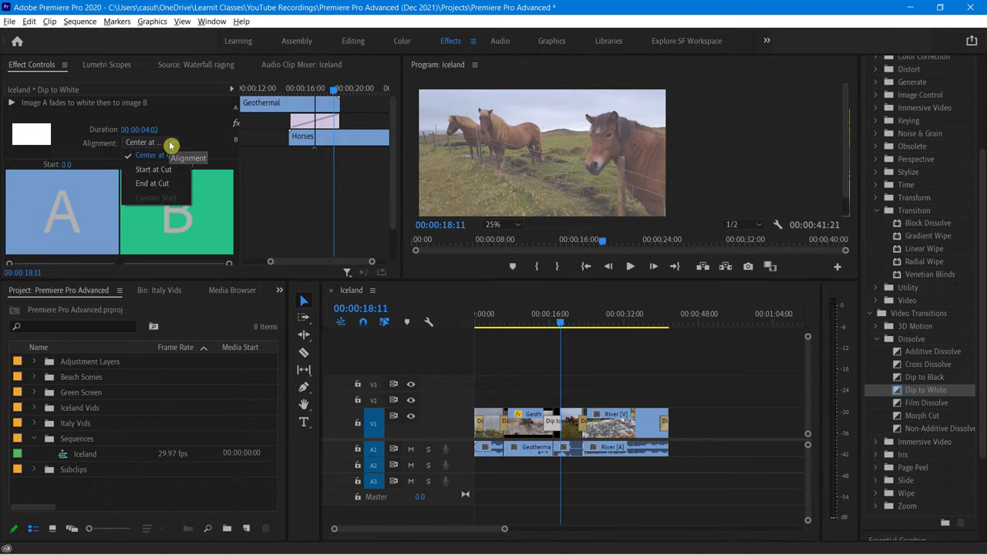
click(162, 173)
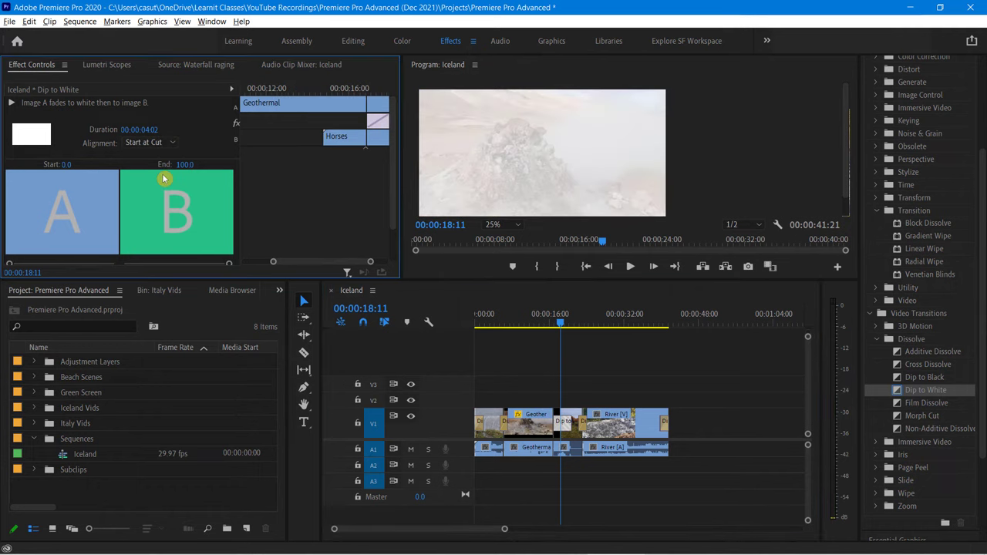
drag(363, 263, 378, 263)
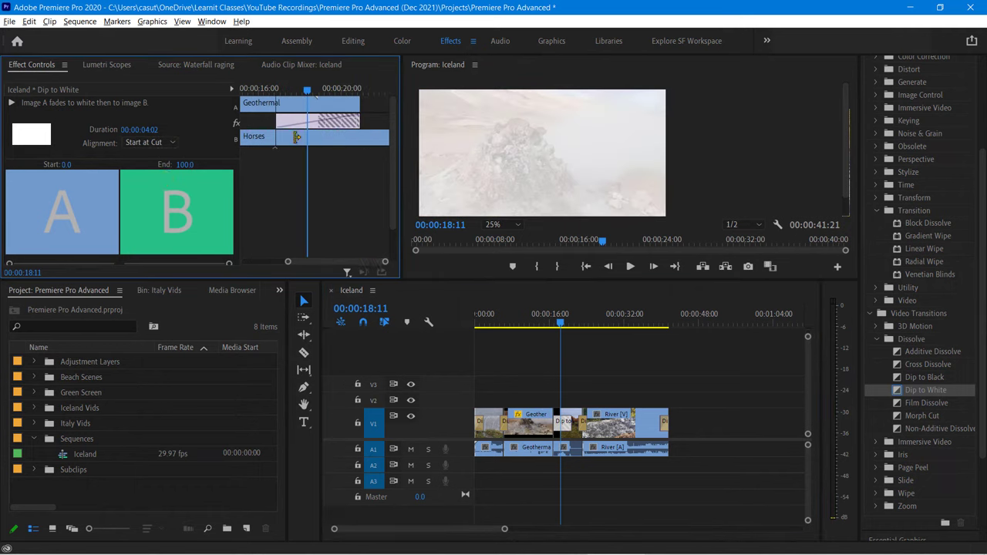
click(309, 91)
drag(309, 91, 259, 90)
key(space)
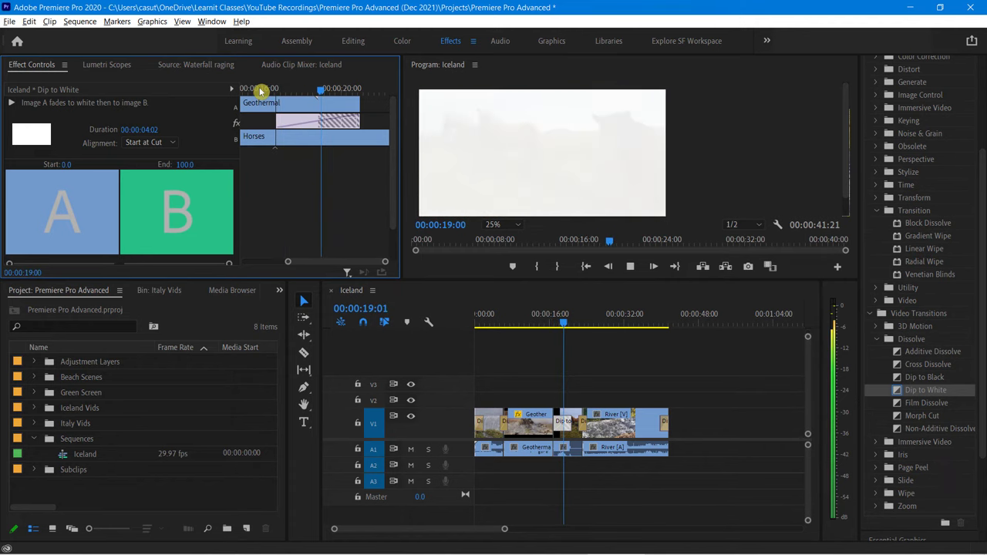
key(space)
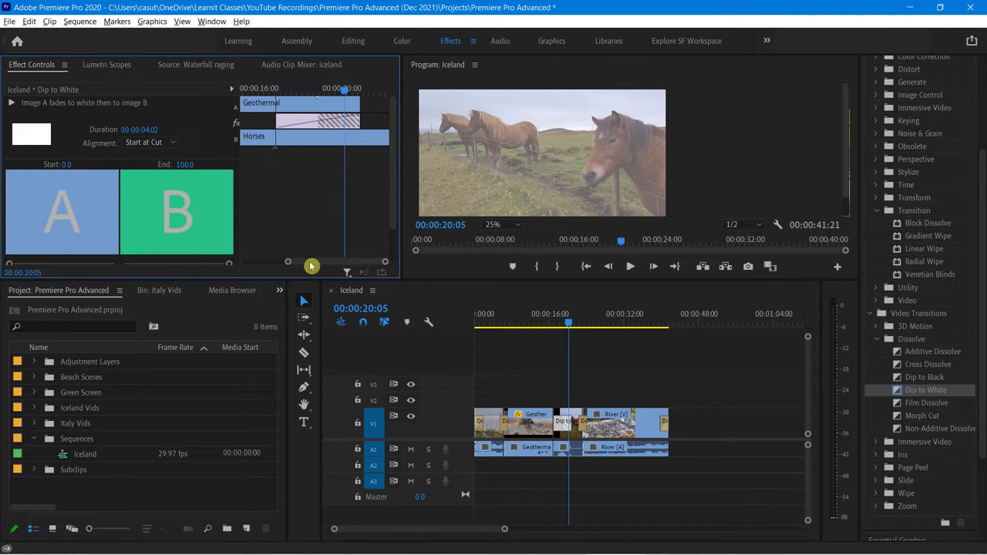
Step: Align the Geothermal–Horses Dip to White to End at Cut, preview it, and slide the transition back to centre on the cut
click(171, 142)
click(153, 183)
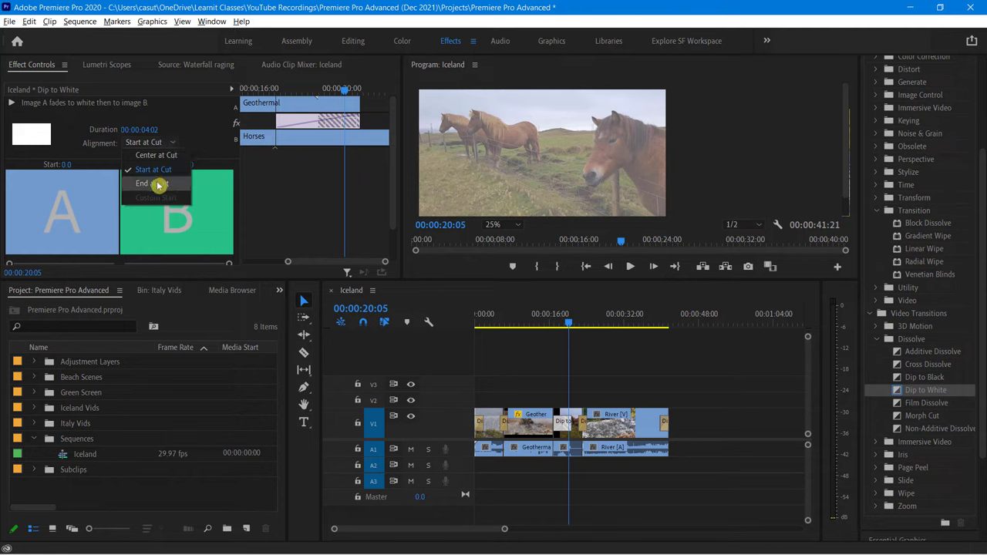
drag(322, 266, 309, 263)
click(259, 91)
key(space)
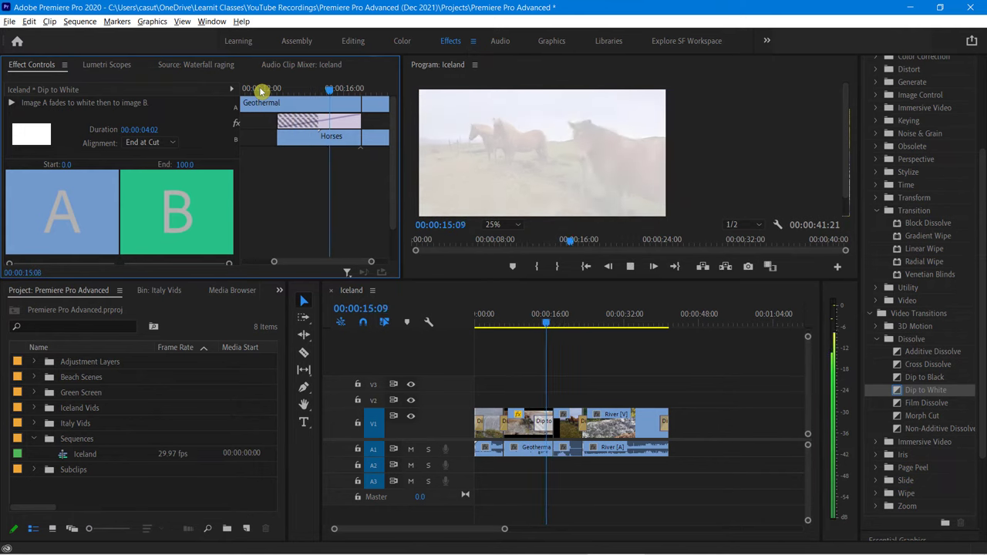
key(space)
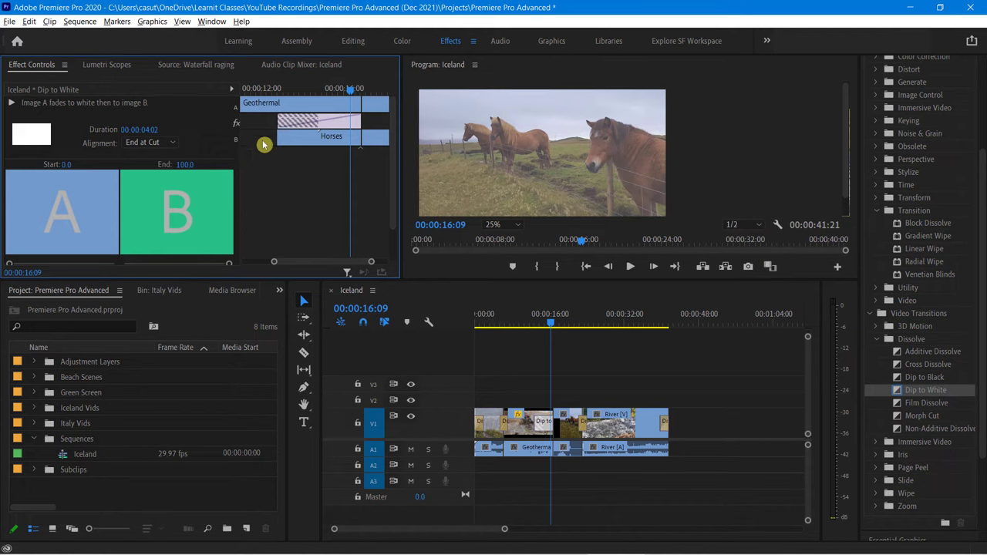
drag(306, 121, 348, 120)
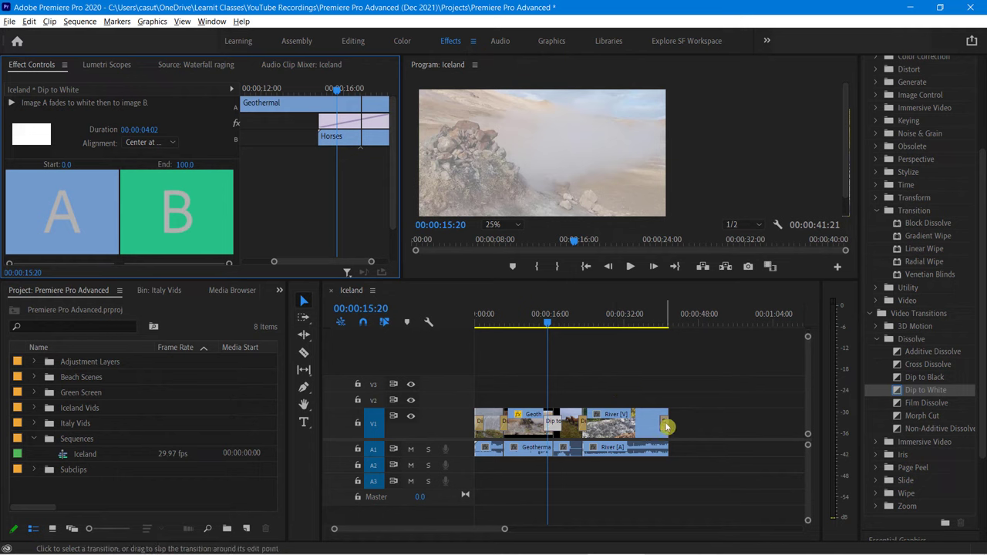
Step: Replace the Dip to White transition between the Horses and River clips with Film Dissolve
click(664, 430)
click(586, 431)
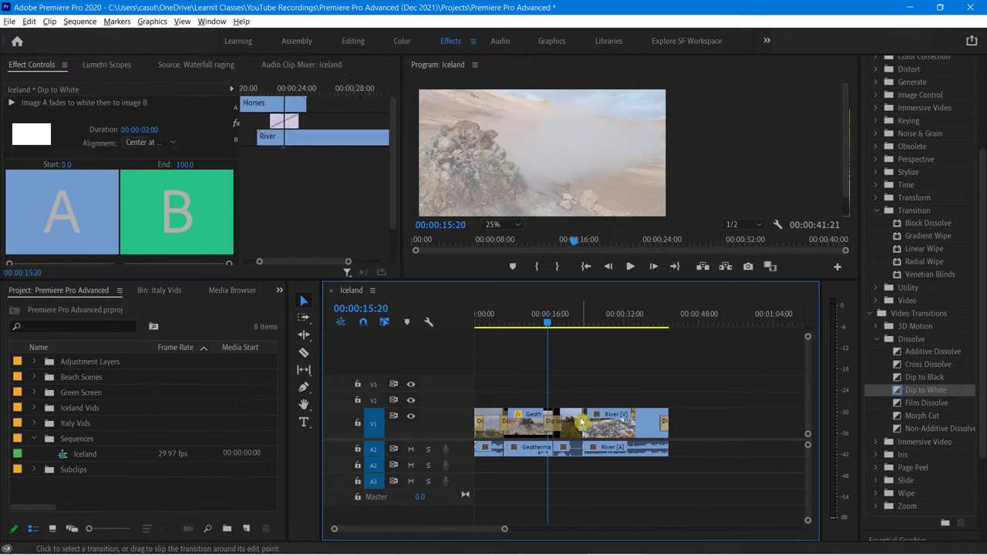
key(ctrl+shift+a)
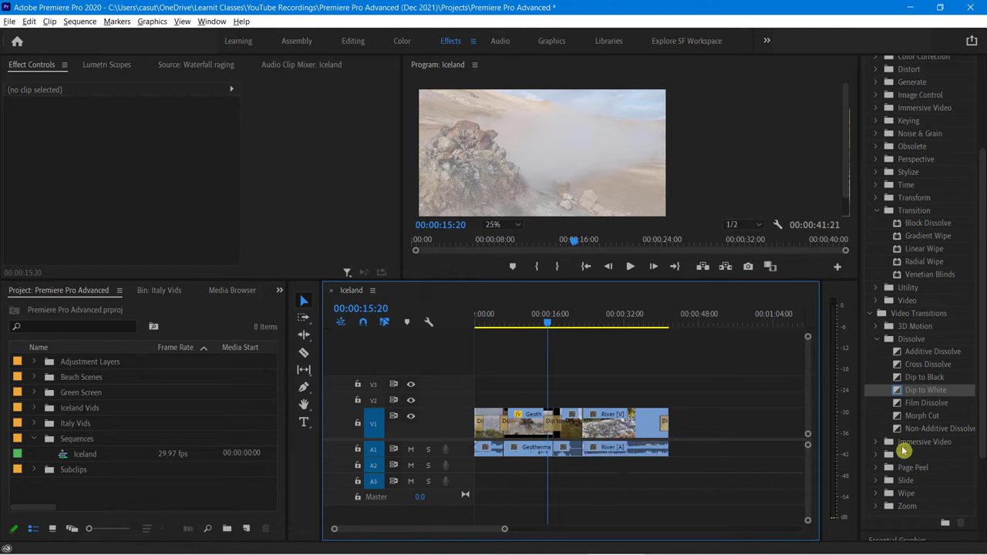
drag(907, 404, 586, 436)
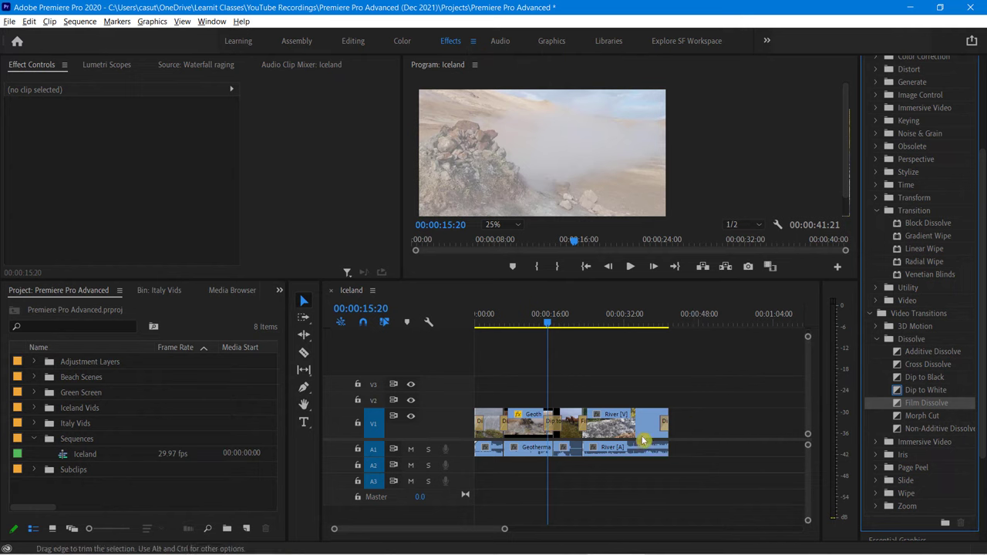
Step: Set the duration of the Film Dissolve between Horses and River to 3 seconds and play the transition back
click(586, 429)
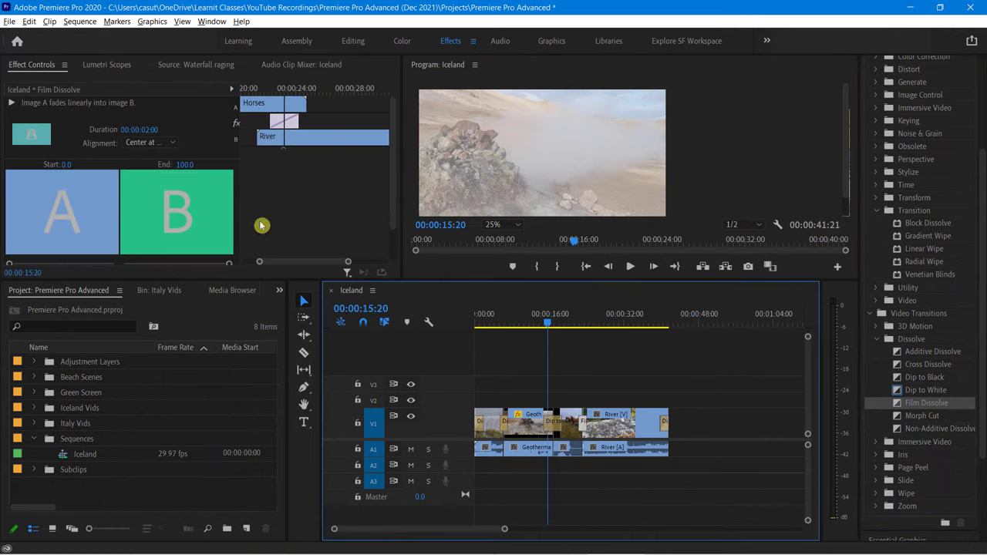
click(147, 136)
click(147, 133)
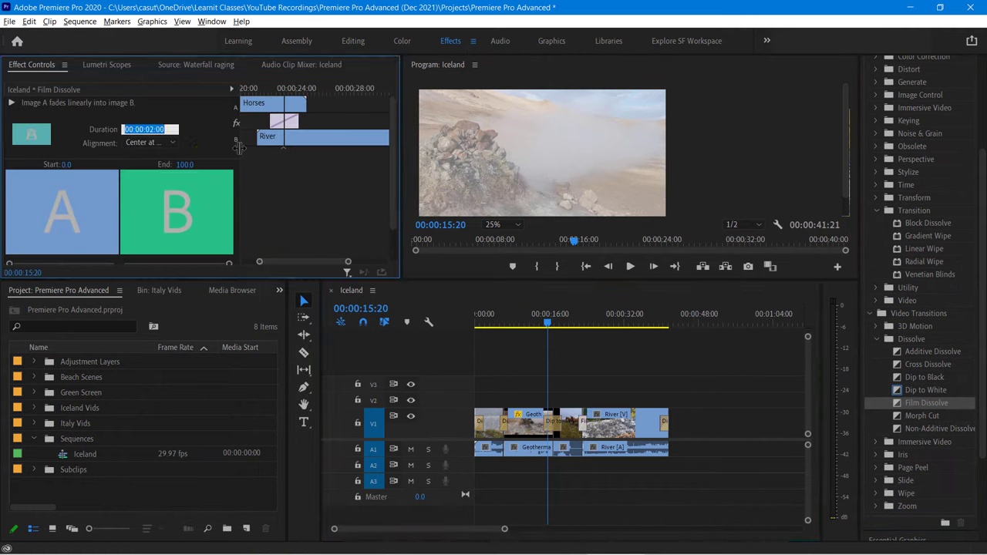
text(300)
key(Return)
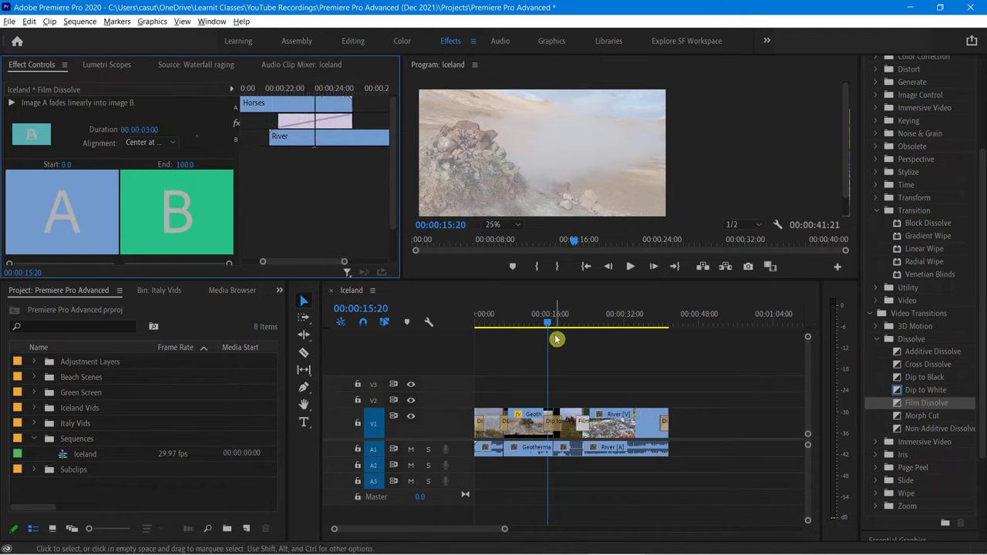
drag(552, 327, 577, 331)
key(space)
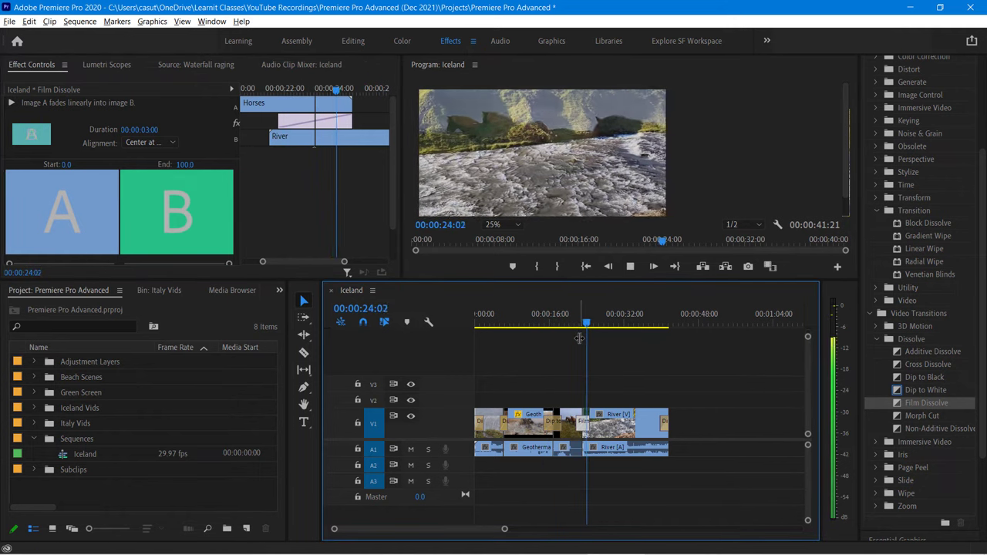
click(581, 333)
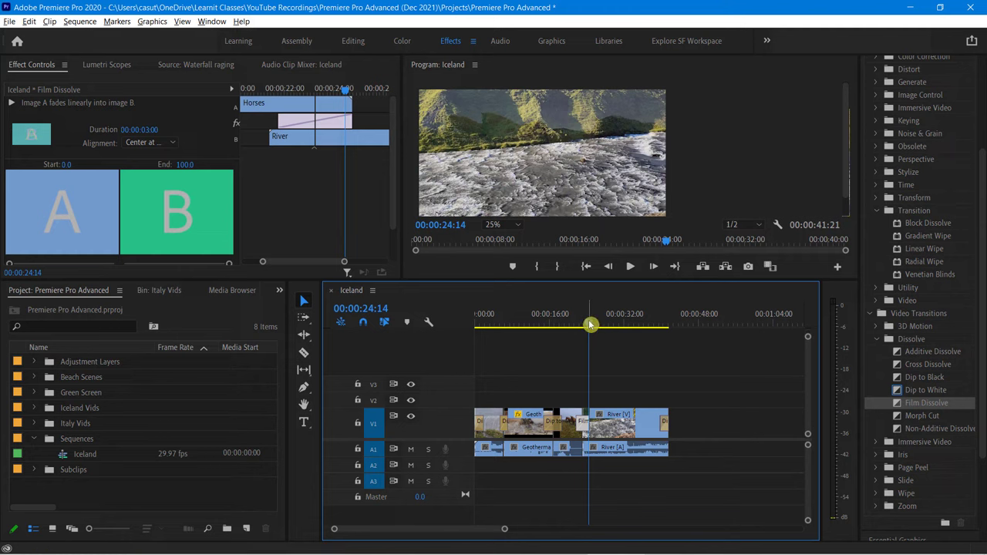
drag(591, 325, 575, 325)
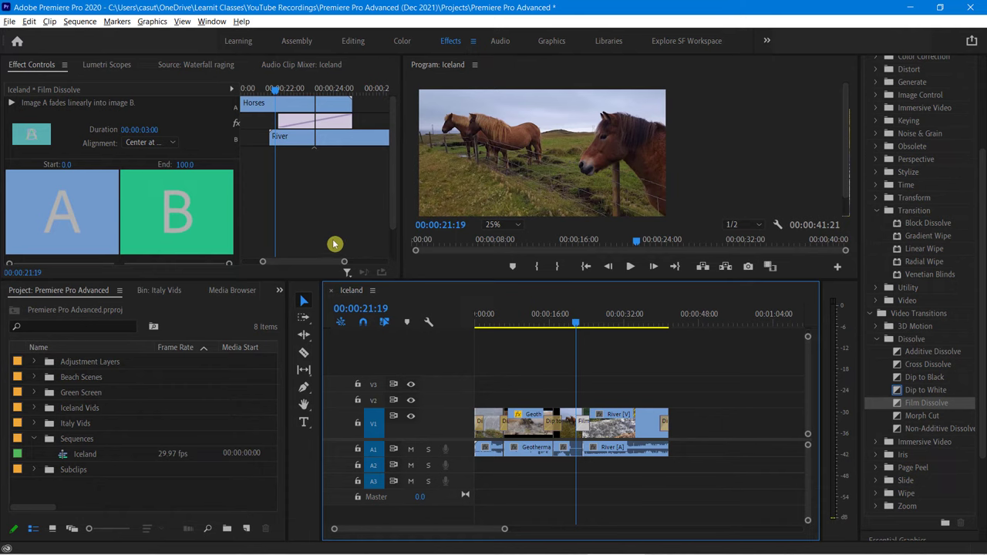
Step: Replace the Dip to White transition between the Geothermal and Horses clips with Iris Box
click(556, 428)
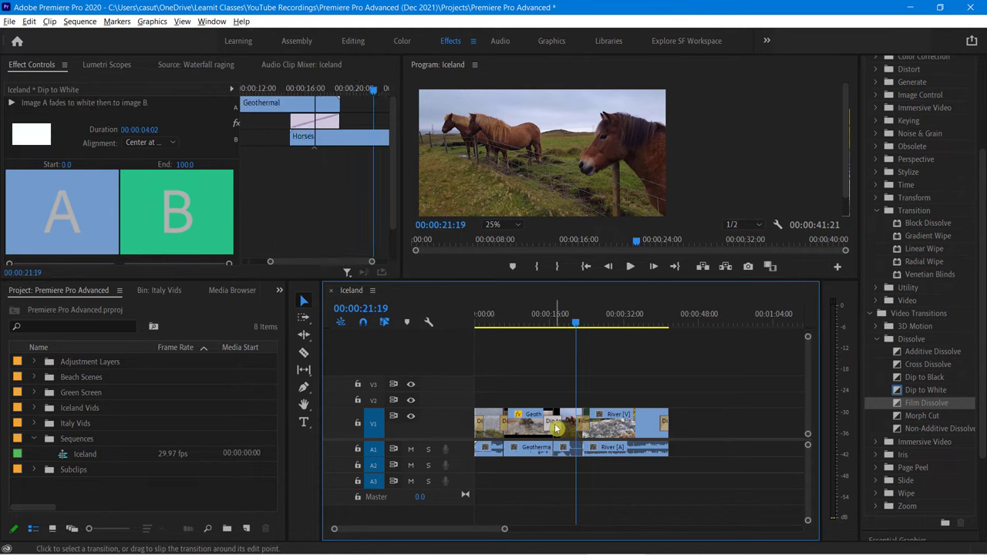
key(ctrl+shift+a)
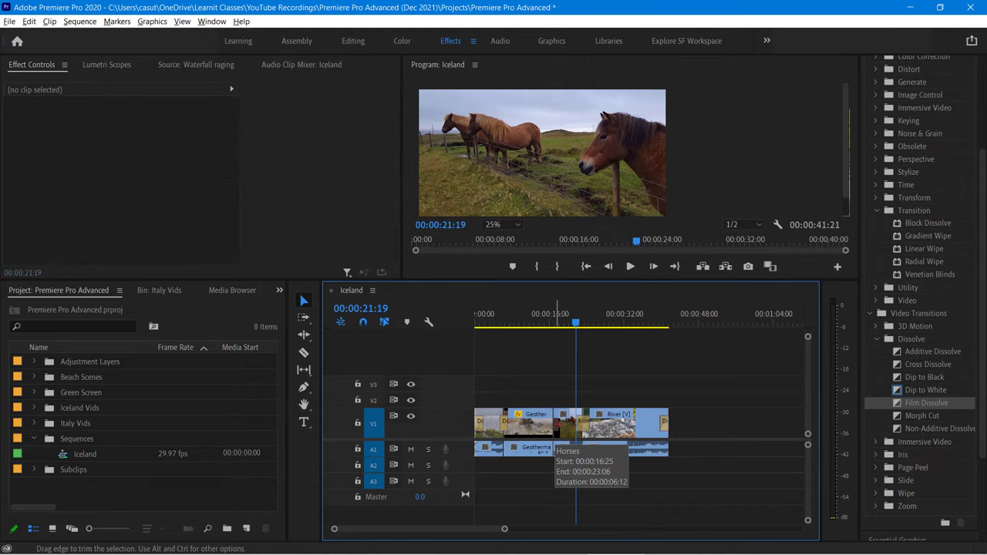
click(879, 456)
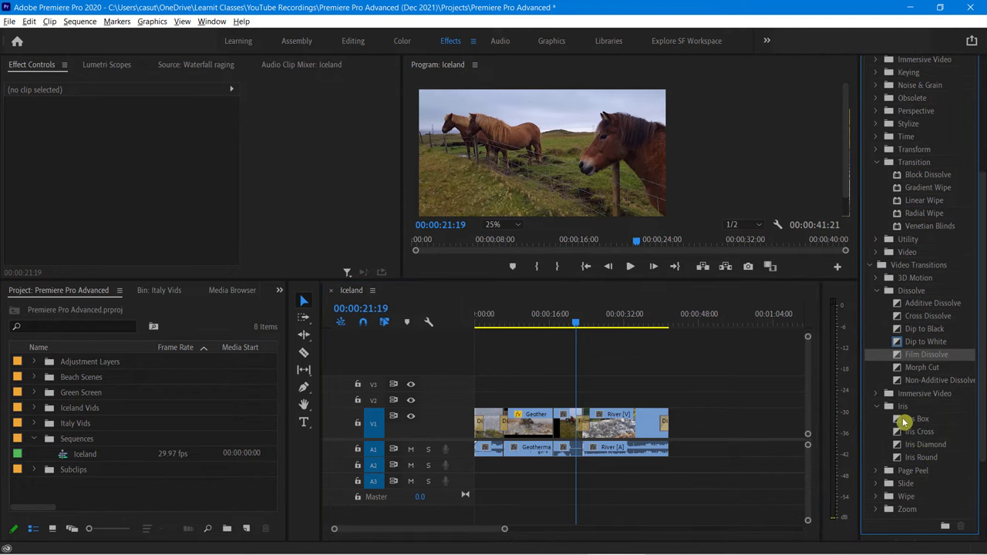
drag(904, 421, 557, 425)
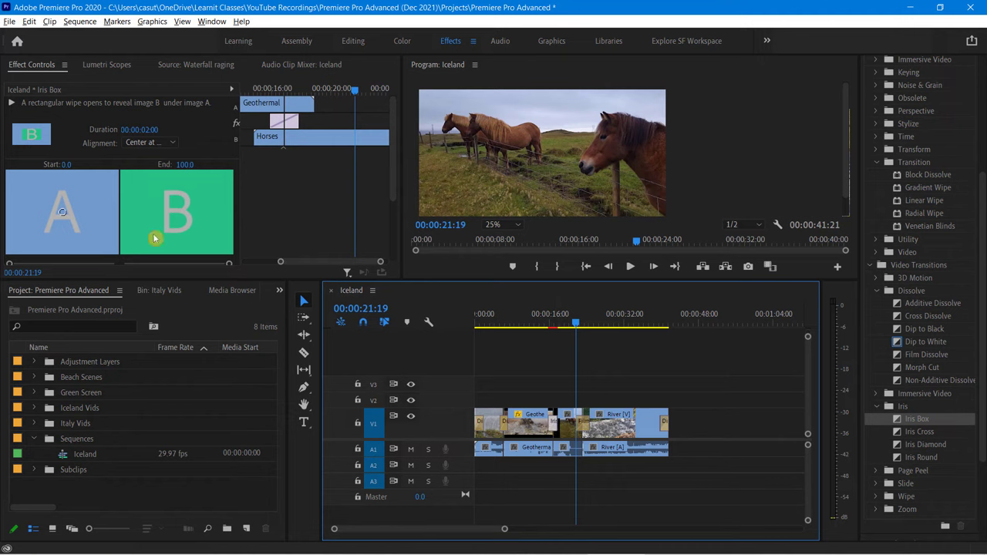
Step: Set the duration of the Iris Box transition between Geothermal and Horses to 4 seconds and play the transition back
click(145, 130)
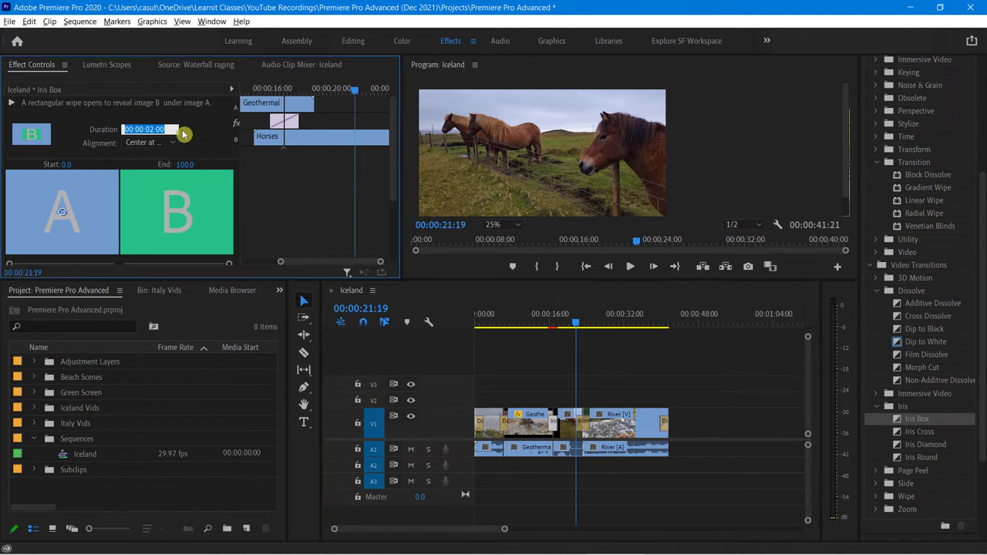
text(400)
key(Return)
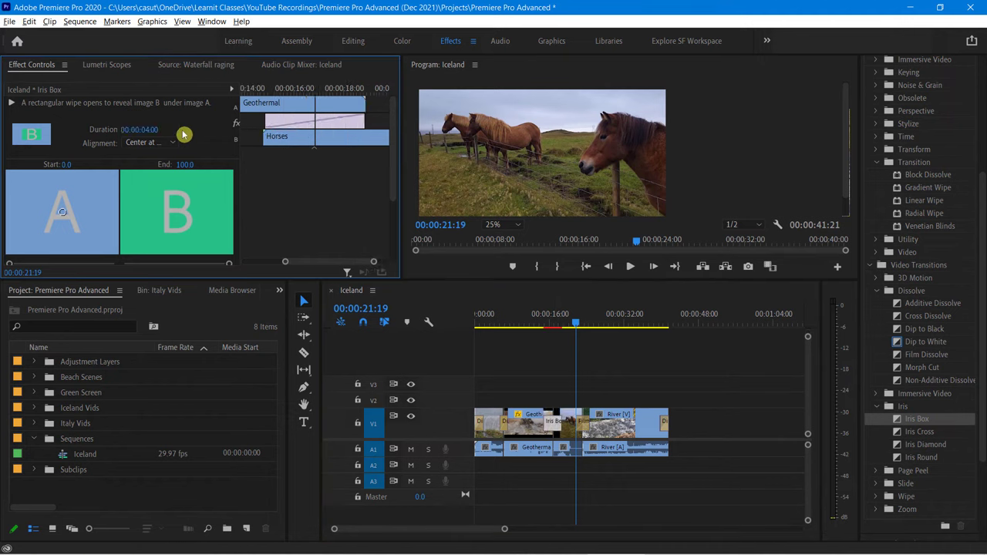
drag(241, 155, 269, 158)
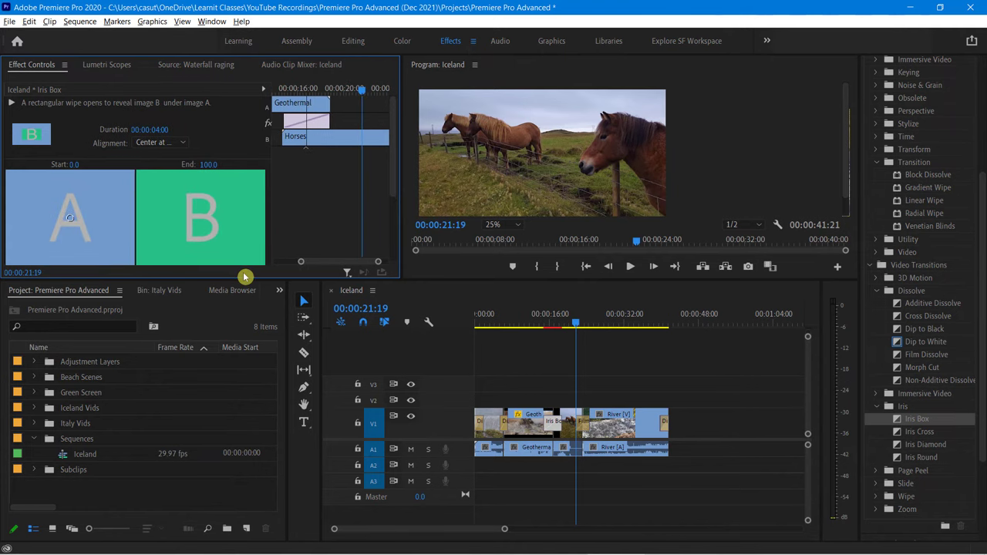
key(grave)
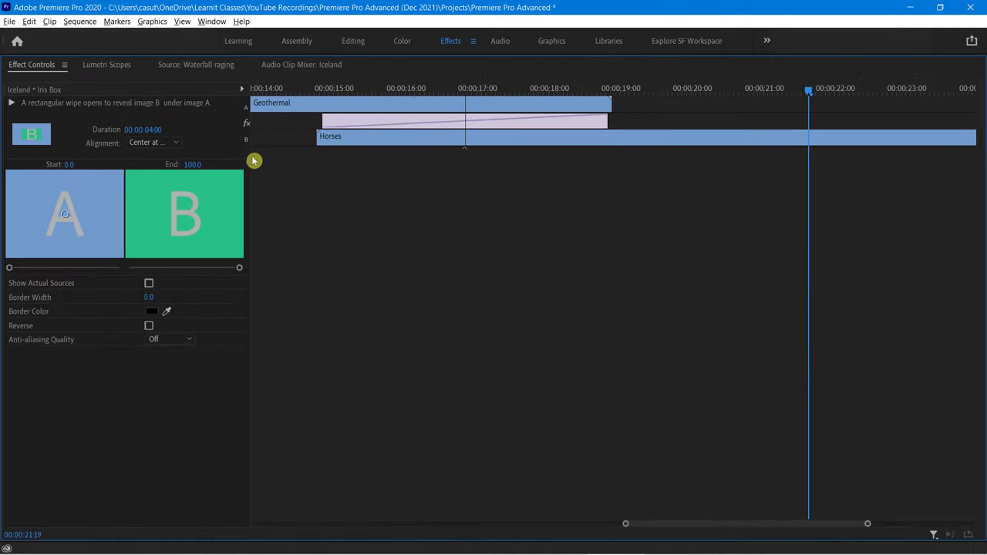
mouse_move(250, 154)
mouse_down()
mouse_move(273, 156)
mouse_move(264, 156)
mouse_up()
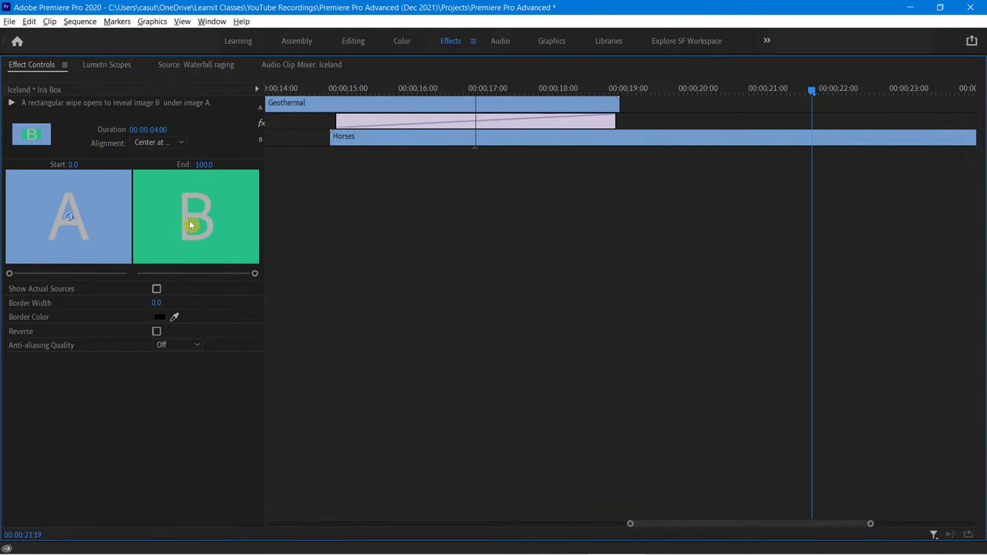
key(grave)
drag(635, 329, 519, 326)
key(space)
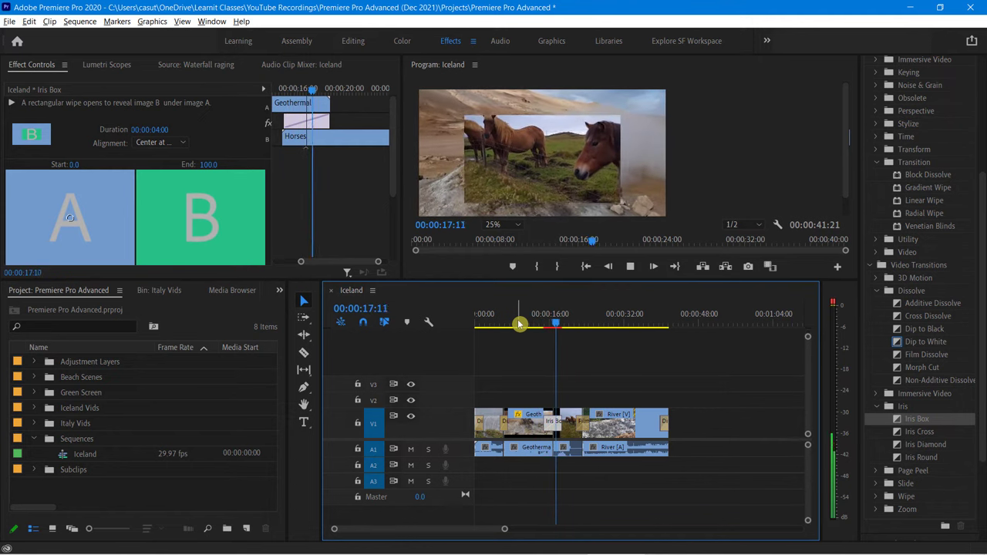
key(space)
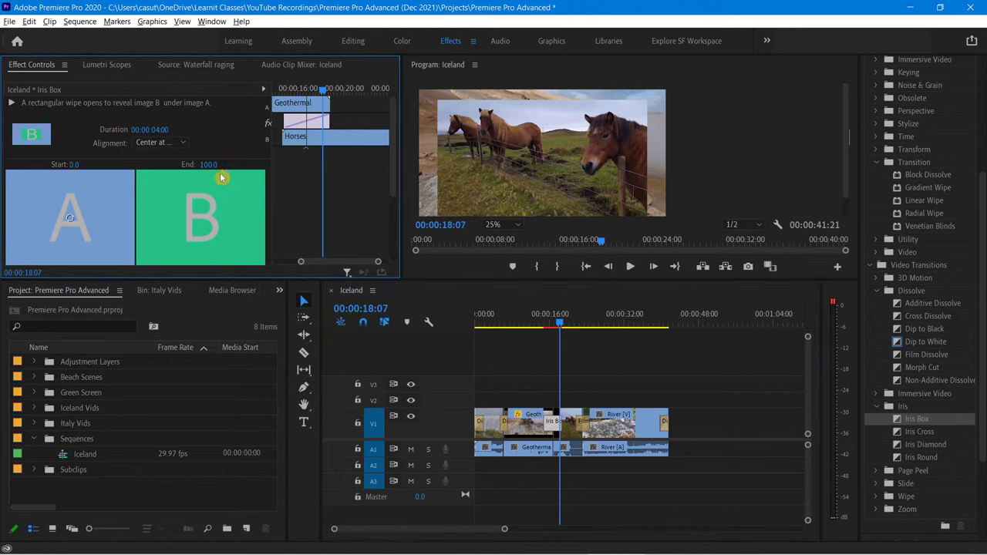
Step: Set the Iris Box transition's border width to 9.0
scroll(218, 173, down, 3)
scroll(215, 181, down, 1)
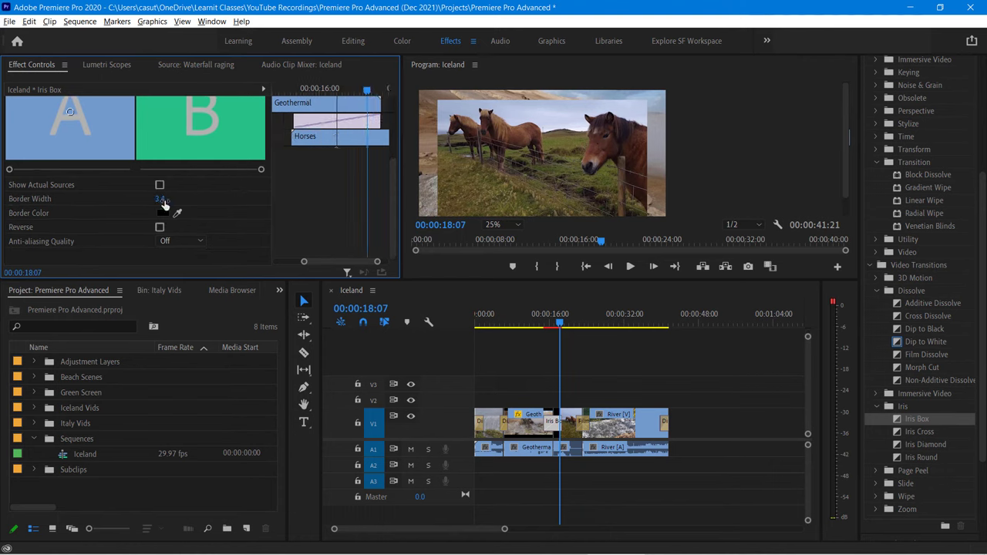
drag(160, 198, 168, 218)
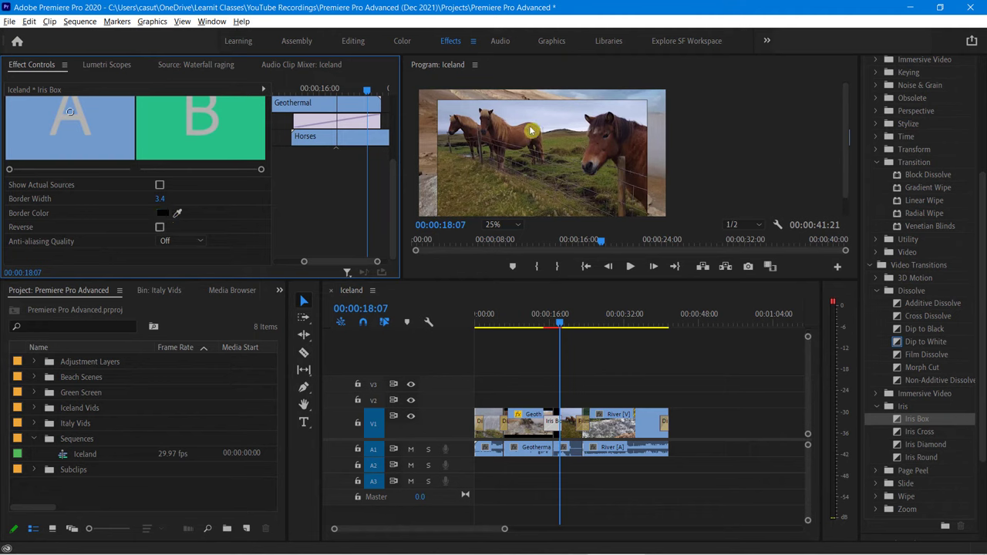
drag(160, 199, 160, 202)
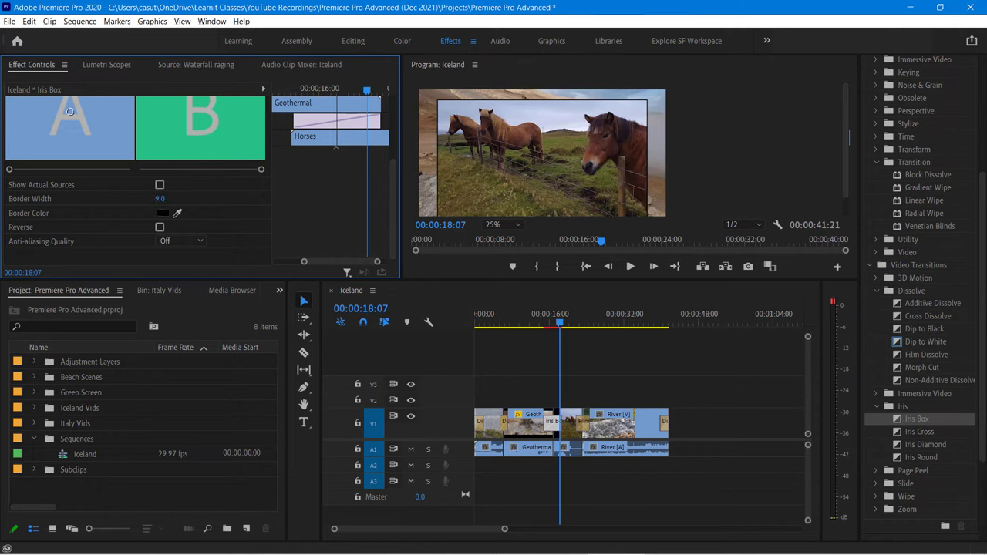
Step: Set the Iris Box border color to bright red (FF0303) and play the transition back
click(162, 213)
drag(445, 234, 501, 358)
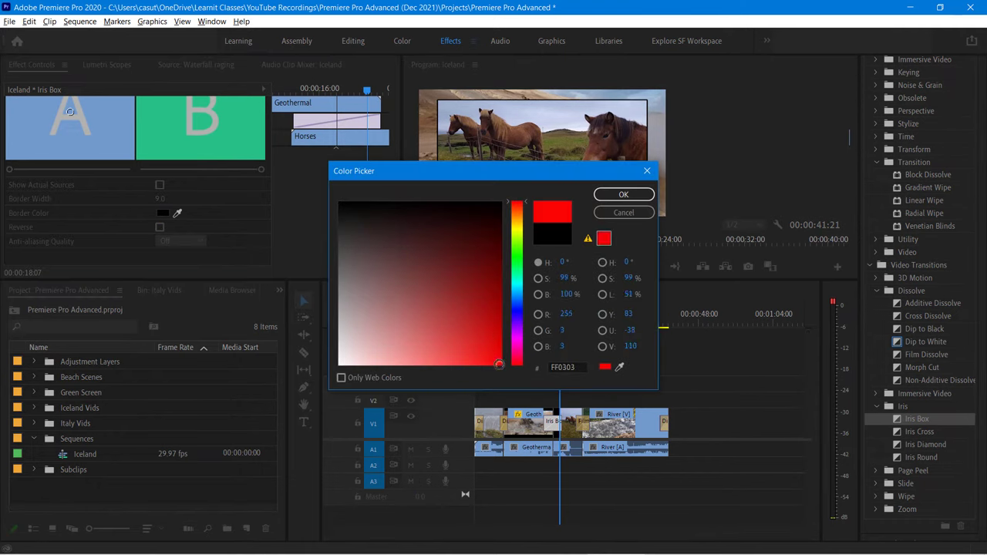
click(627, 196)
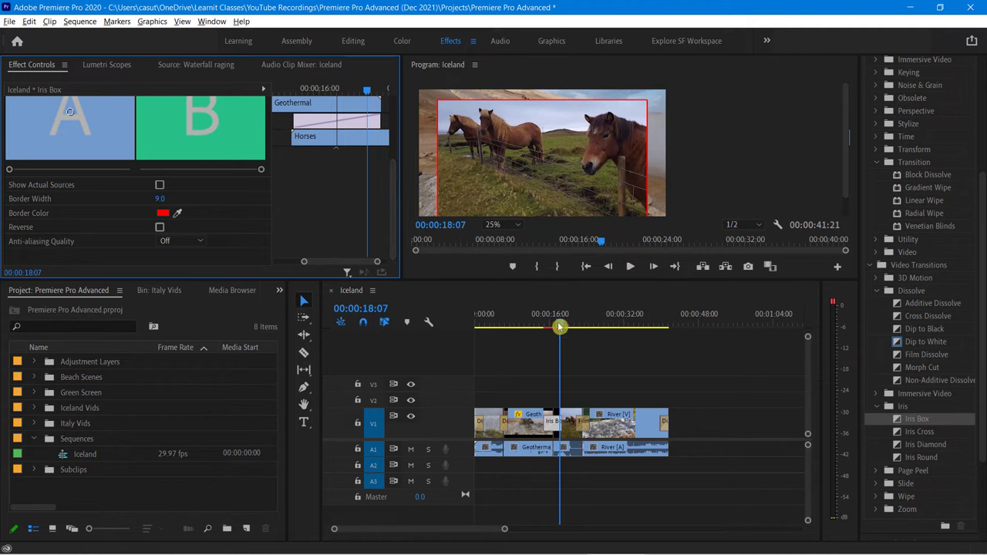
drag(557, 325, 514, 323)
key(space)
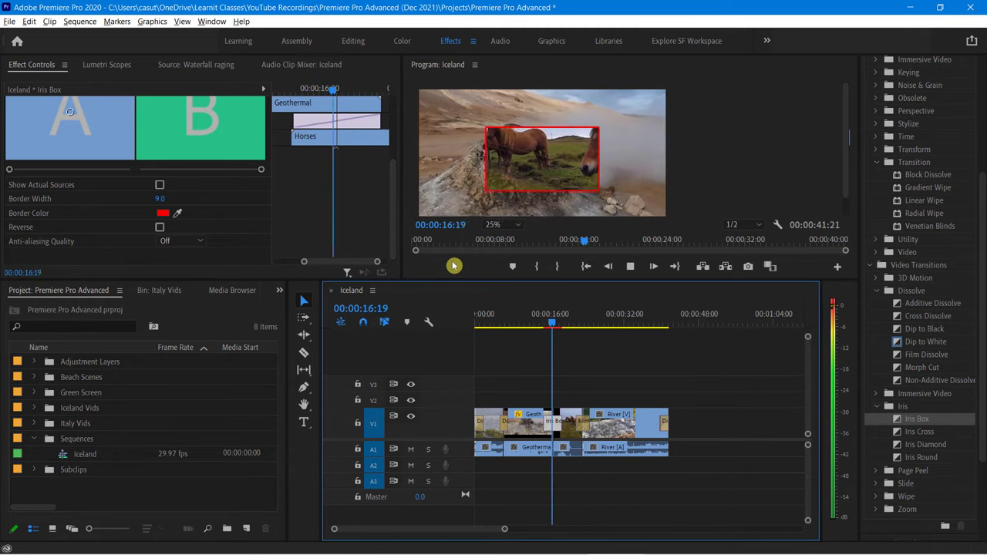
key(space)
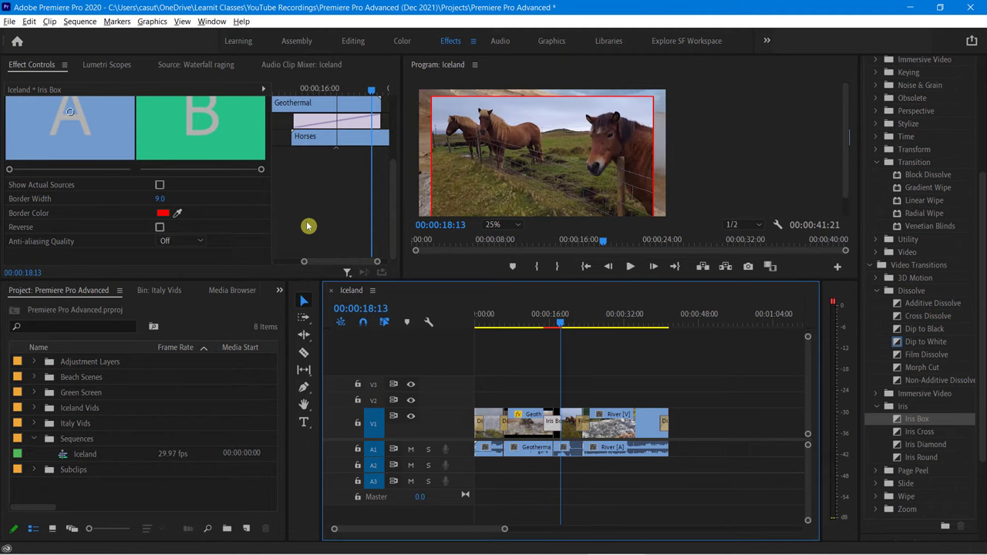
Step: Reverse the Iris Box transition between Geothermal and Horses and play it back
drag(394, 183, 398, 209)
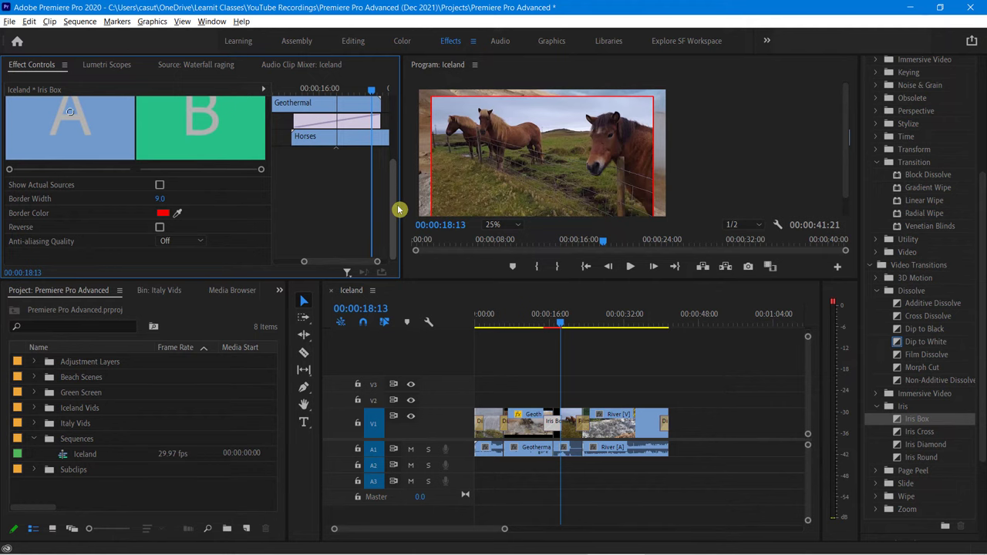
click(160, 226)
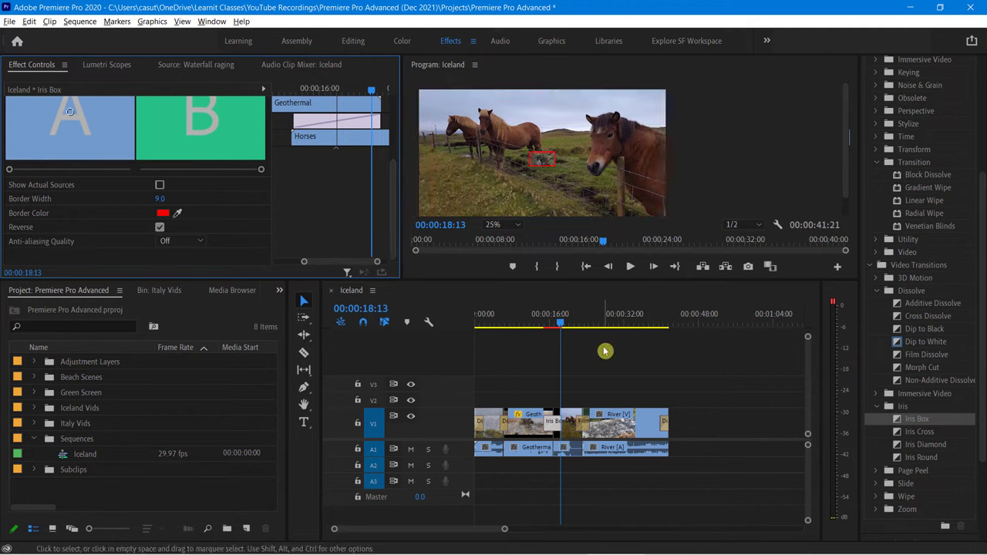
drag(558, 322, 529, 330)
key(space)
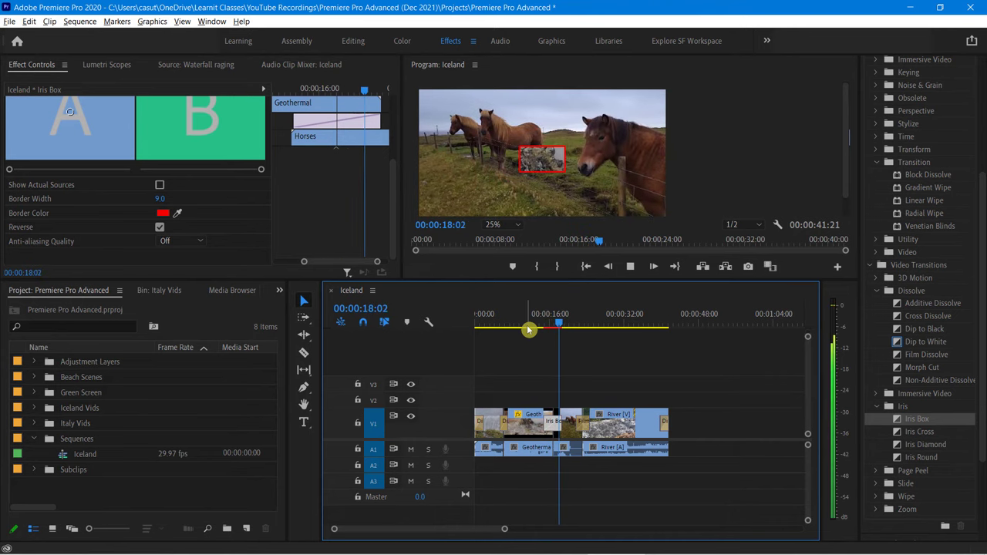
key(space)
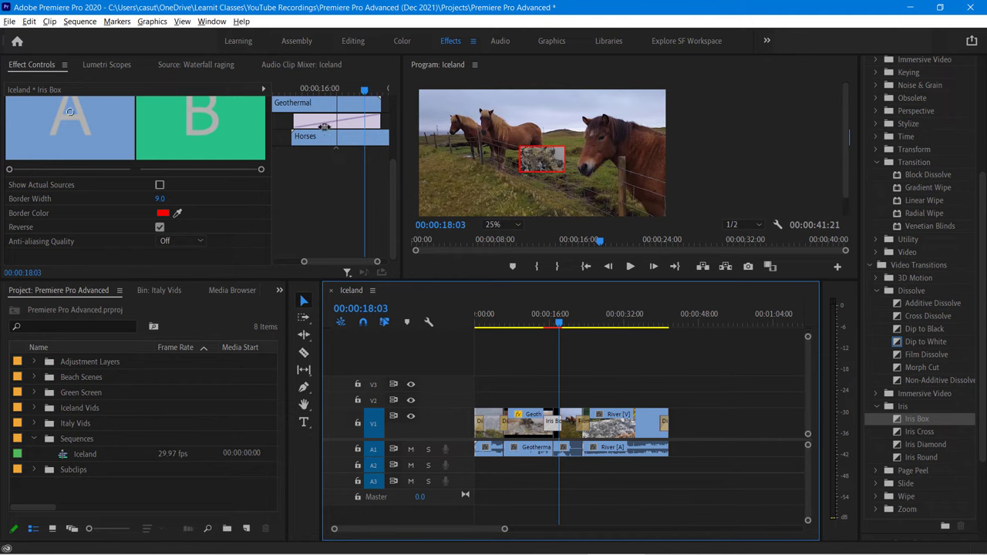
mouse_move(397, 177)
mouse_down()
mouse_move(398, 134)
mouse_move(399, 169)
mouse_up()
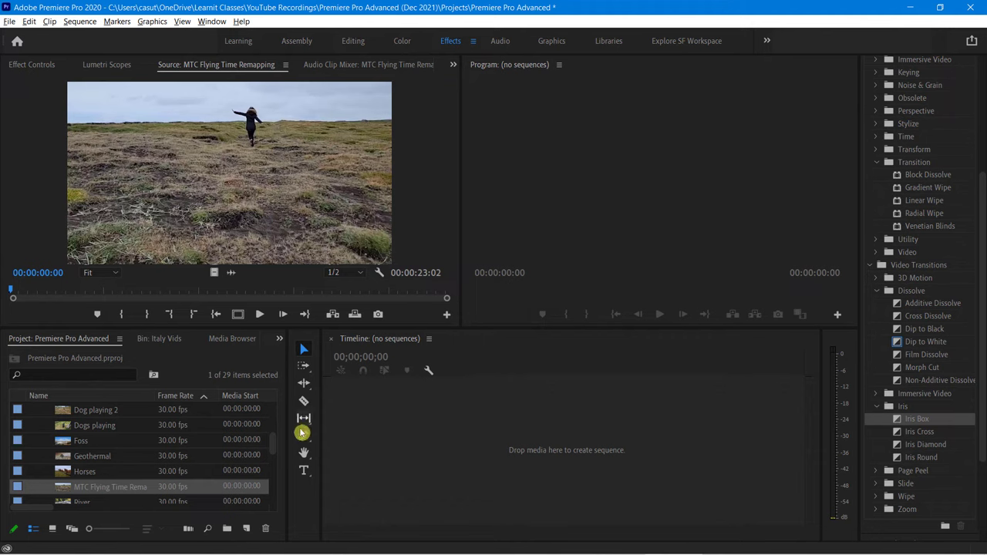
Step: Collapse the Iceland Vids and Sequences bins in the project
drag(272, 448, 271, 398)
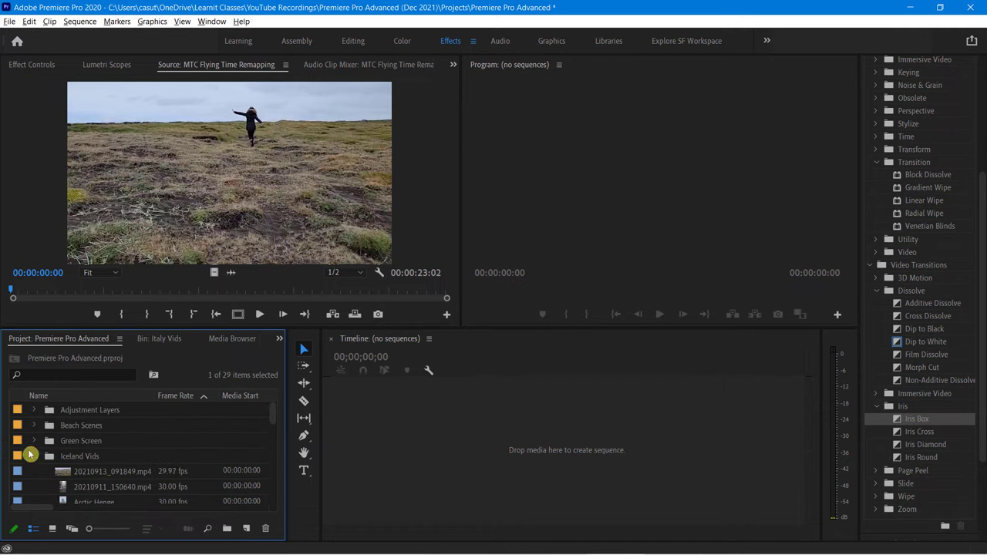
click(33, 458)
click(33, 487)
scroll(82, 476, down, 1)
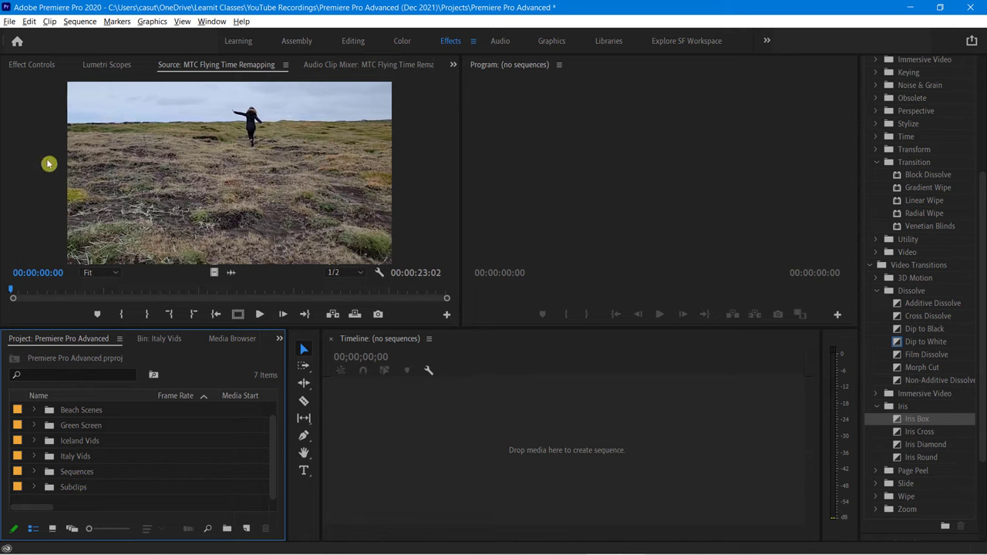
Step: Preview the opening seconds of the MTC Flying Time Remapping clip in the Source monitor
click(83, 197)
key(space)
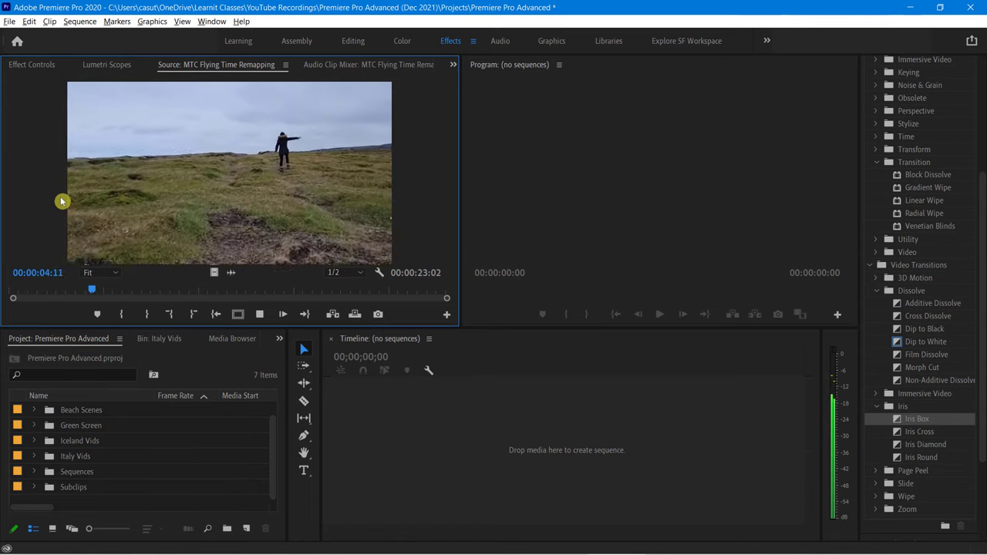
key(space)
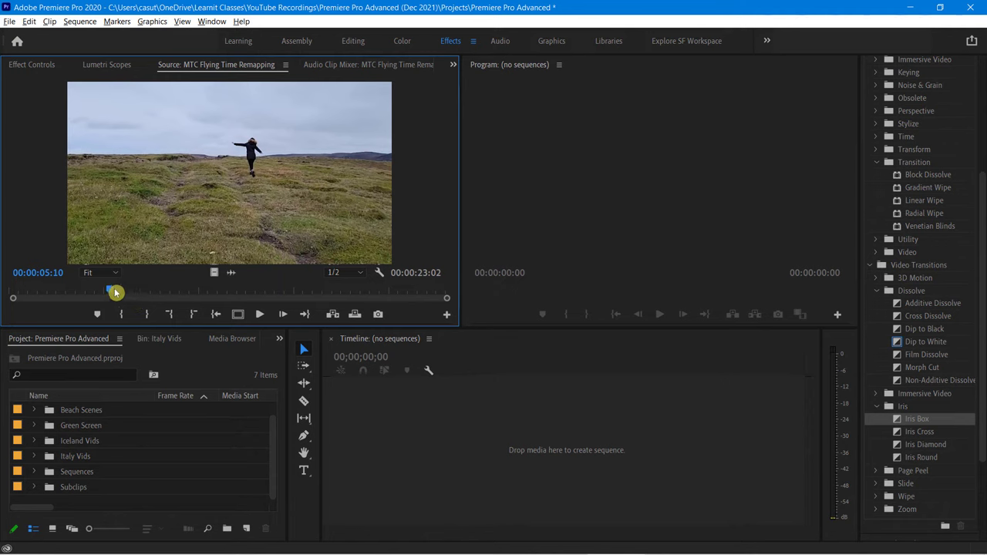
Step: Mark an In point at the start of the MTC Flying Time Remapping clip and an Out point about 5 seconds in
drag(110, 292, 6, 276)
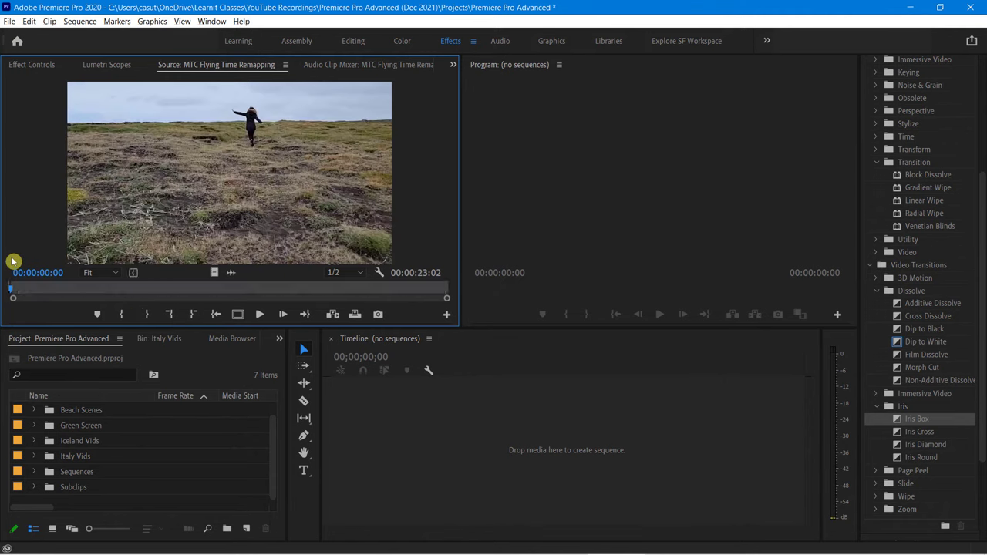
key(space)
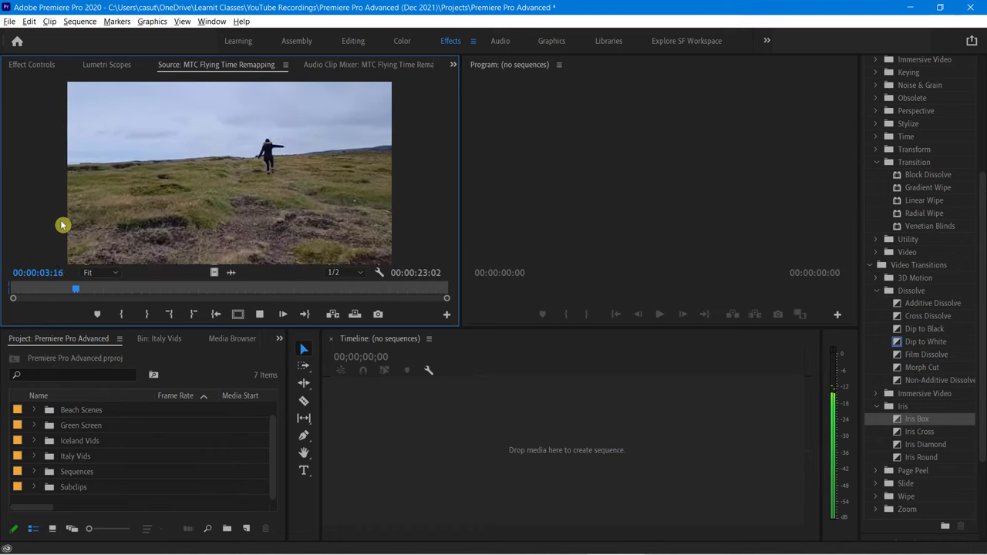
key(o)
key(space)
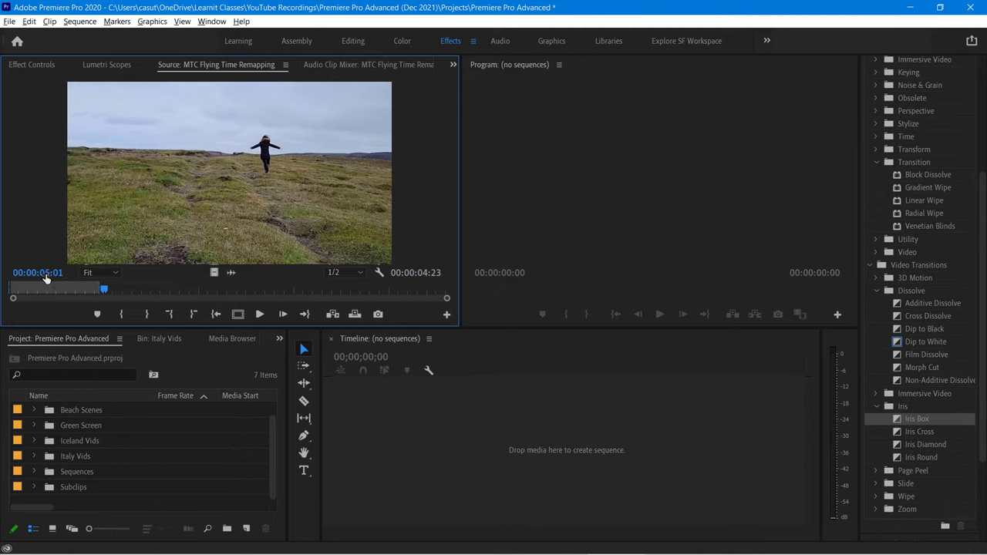
Step: Make a subclip named Flying Elf from the marked range of the MTC Flying Time Remapping clip
click(49, 21)
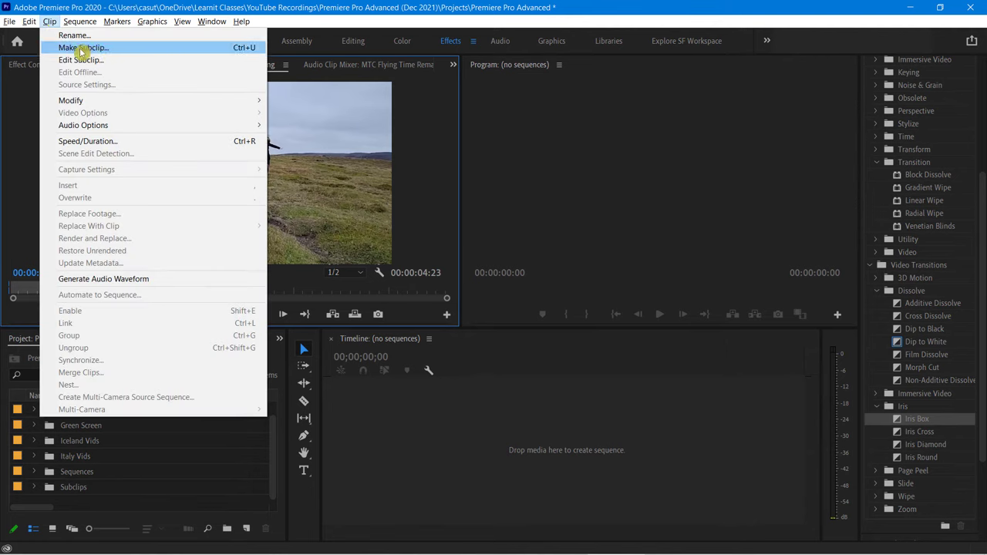
click(237, 51)
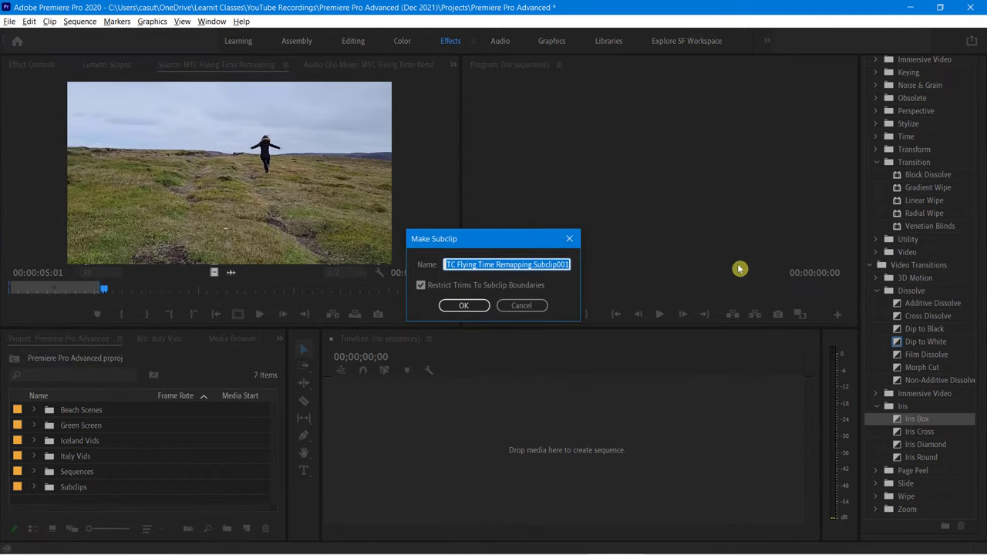
drag(467, 240, 467, 199)
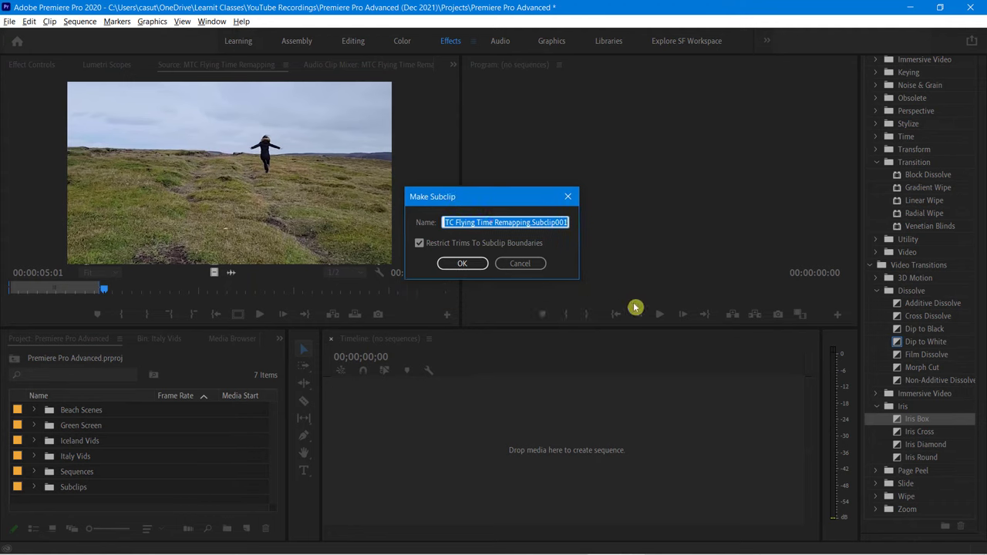
text(Flying Elf)
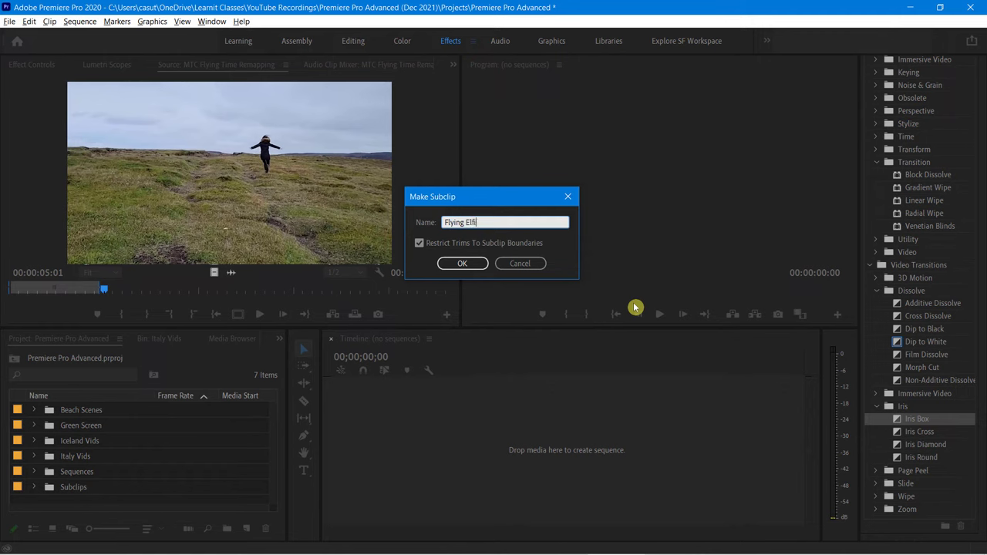
click(419, 243)
click(460, 265)
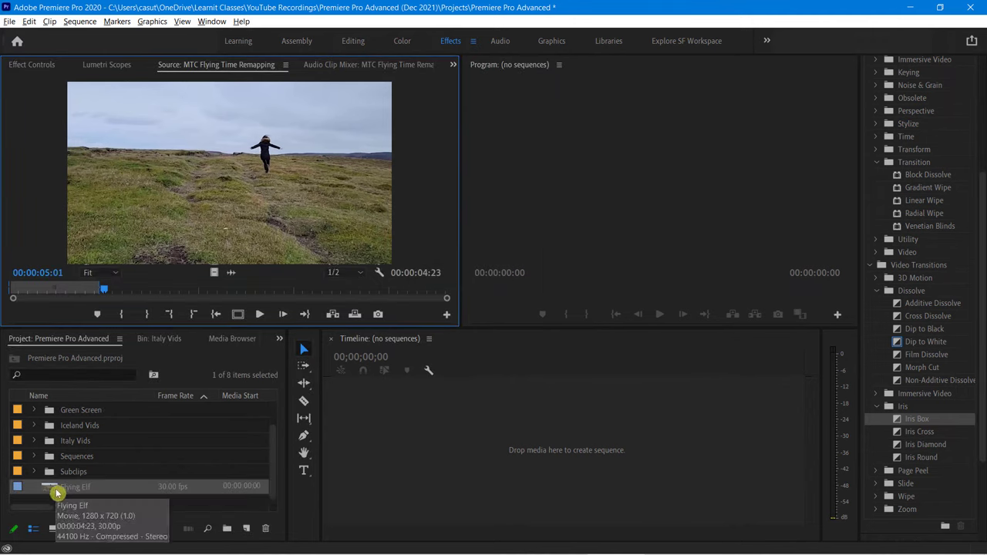
Step: Move the Flying Elf subclip into the Subclips bin and expand that bin
drag(52, 486, 66, 472)
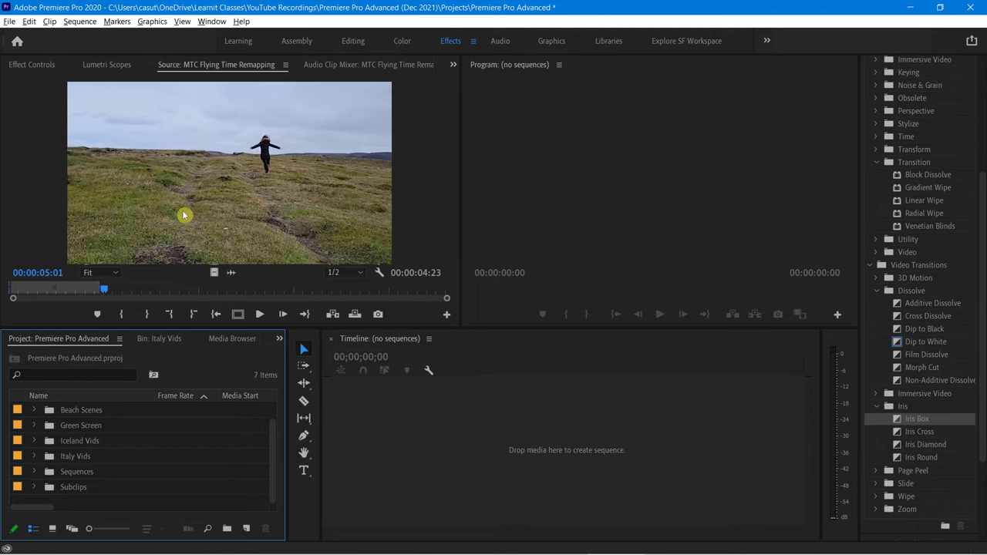
click(33, 486)
scroll(75, 505, down, 1)
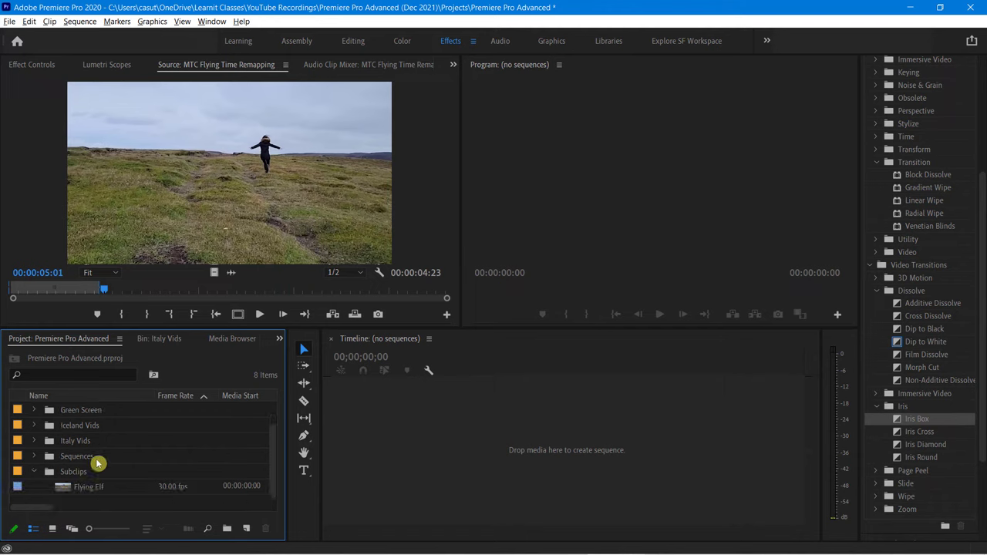
Step: Open the Flying Elf subclip in the Source monitor
click(73, 492)
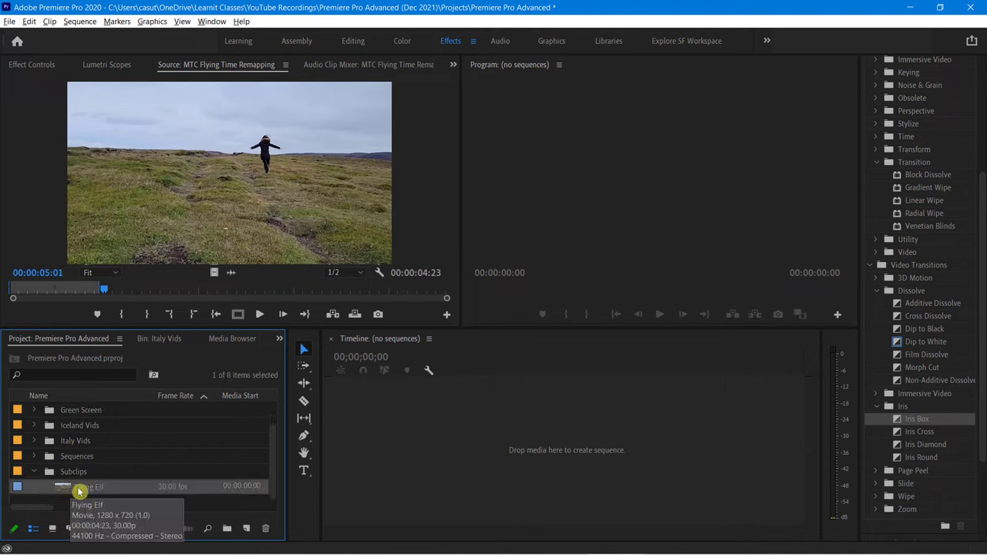
click(68, 494)
double_click(65, 489)
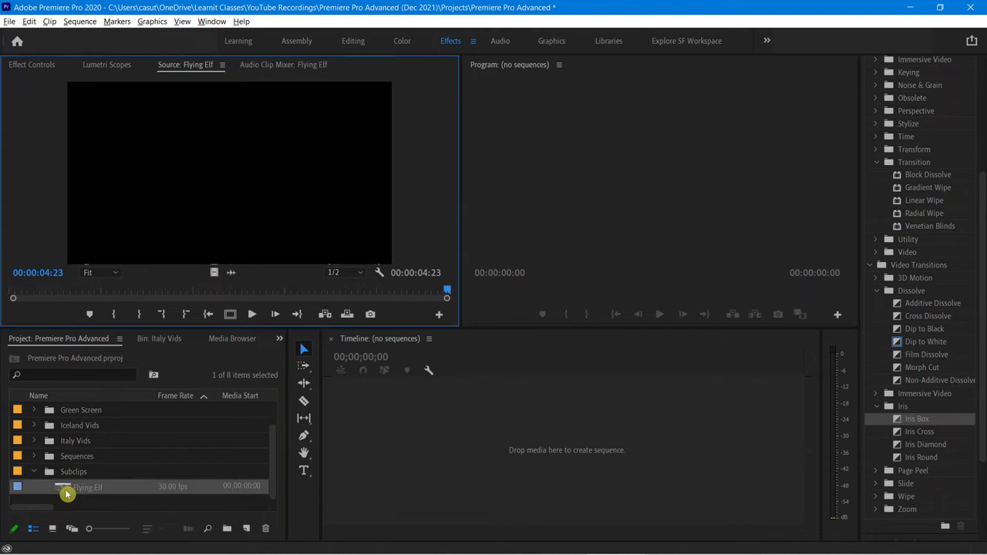
Step: Play the Flying Elf subclip in the Source monitor and create a new sequence from it in the empty timeline
click(252, 315)
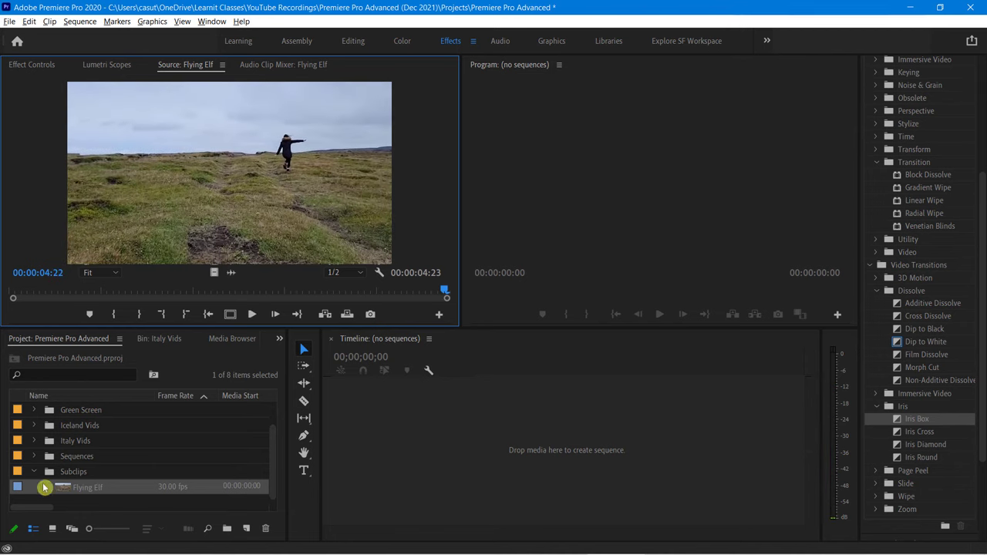
mouse_move(44, 487)
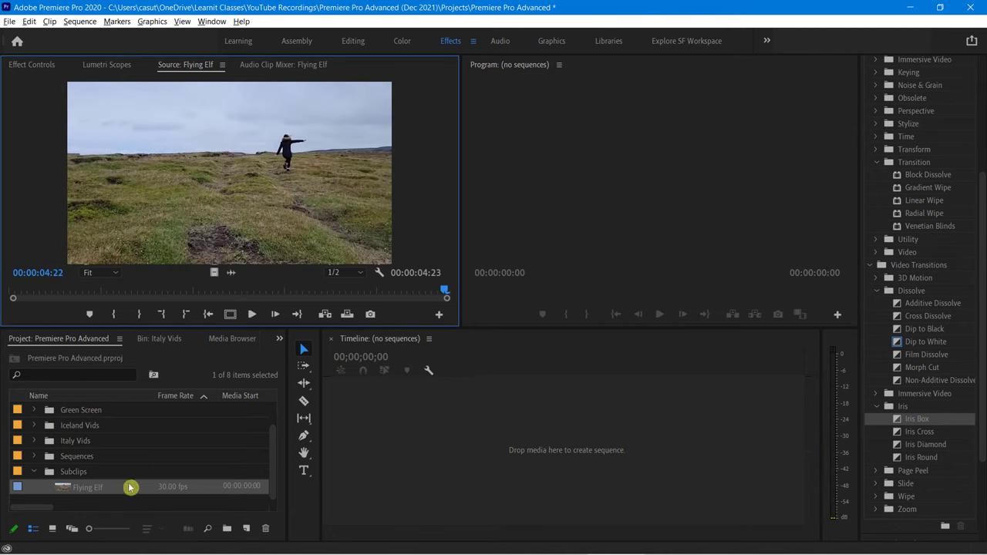
drag(67, 490, 319, 433)
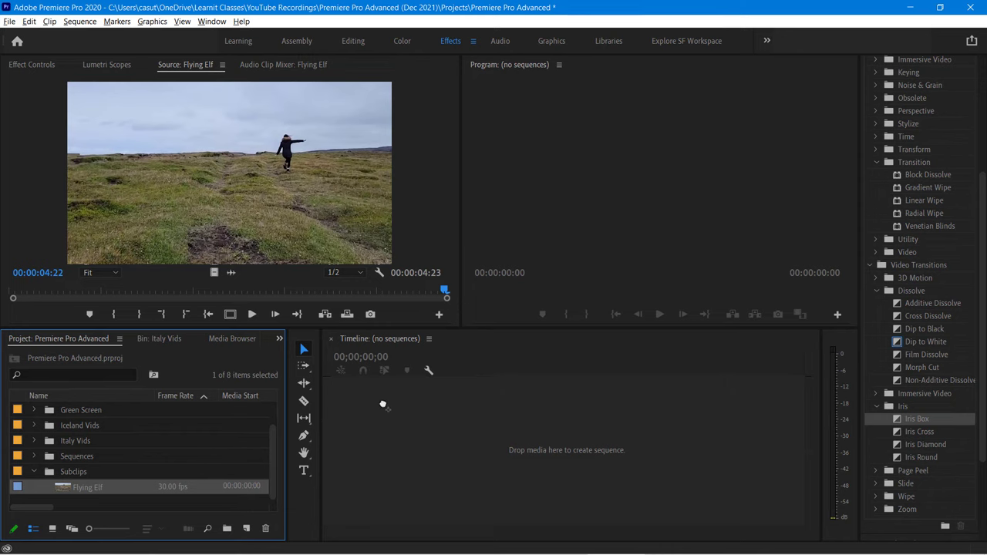
drag(387, 403, 388, 405)
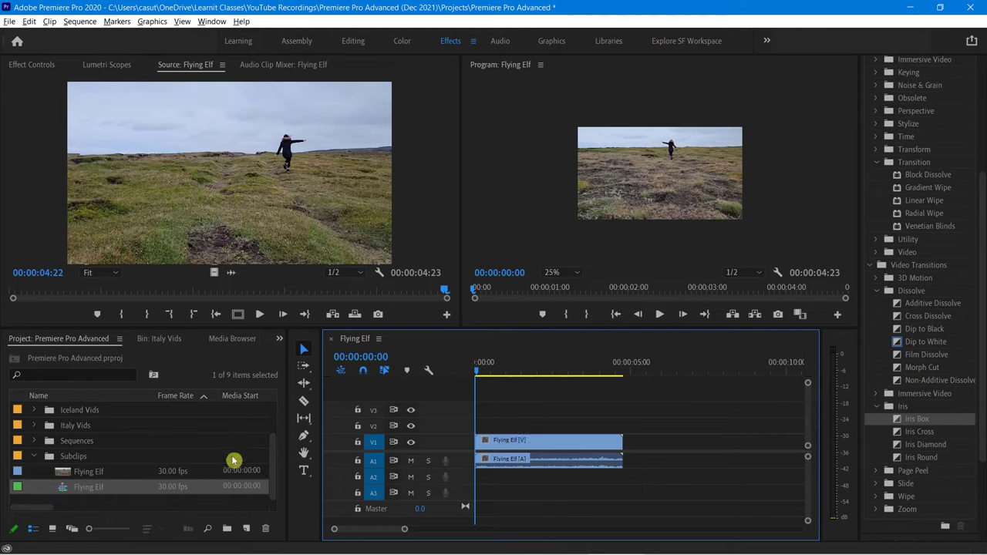
Step: Open the Iceland sequence from the Sequences bin and add the Flying Elf subclip at the end of its V1 track
mouse_move(276, 454)
mouse_down()
mouse_move(275, 403)
mouse_move(278, 450)
mouse_up()
click(33, 456)
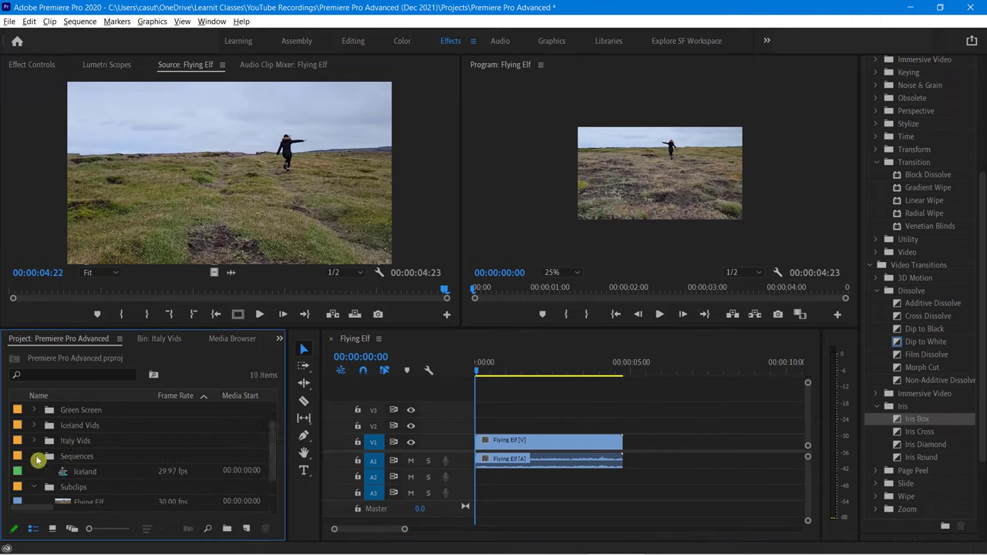
double_click(66, 471)
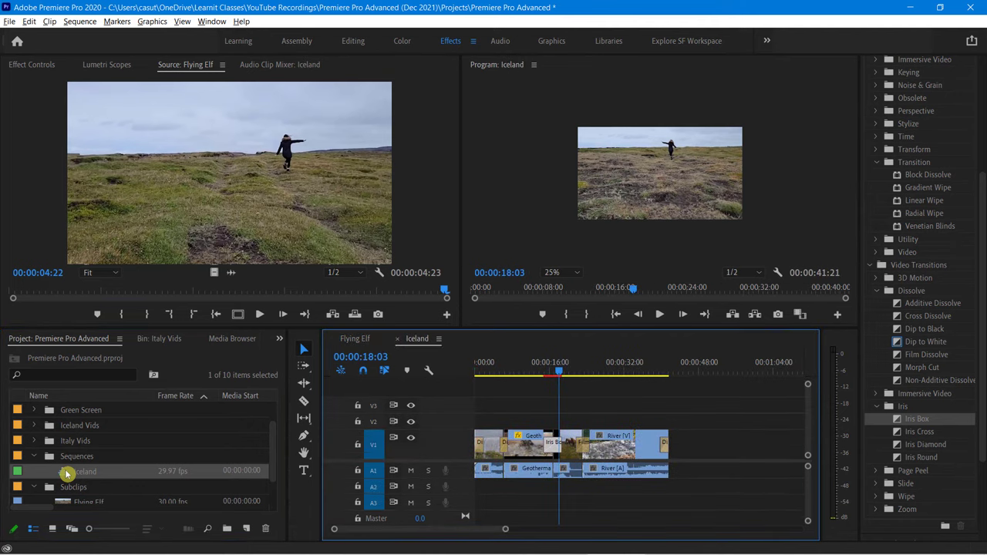
scroll(61, 497, down, 1)
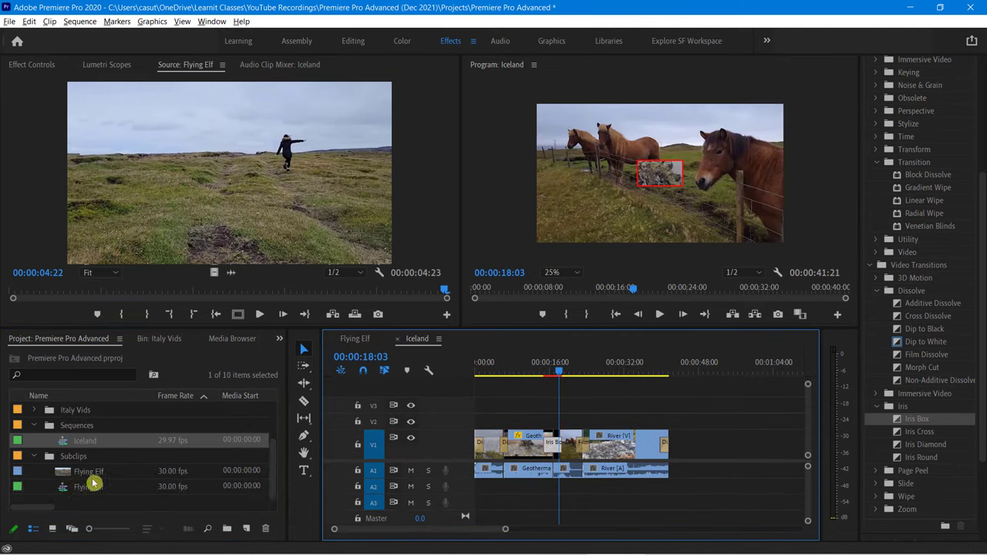
drag(67, 471, 613, 375)
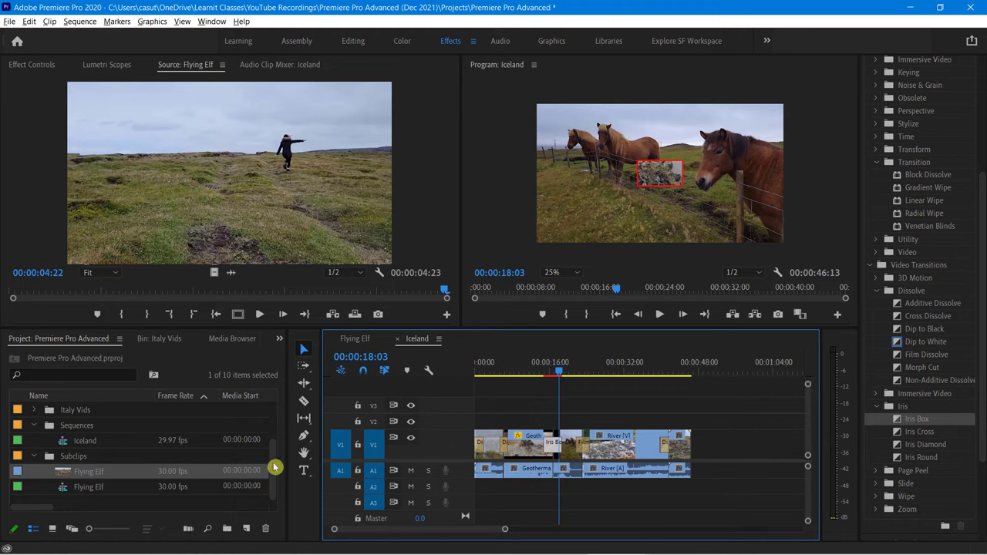
Step: Expand the Iceland Vids bin and open the Foss clip in the Source monitor
scroll(128, 461, up, 2)
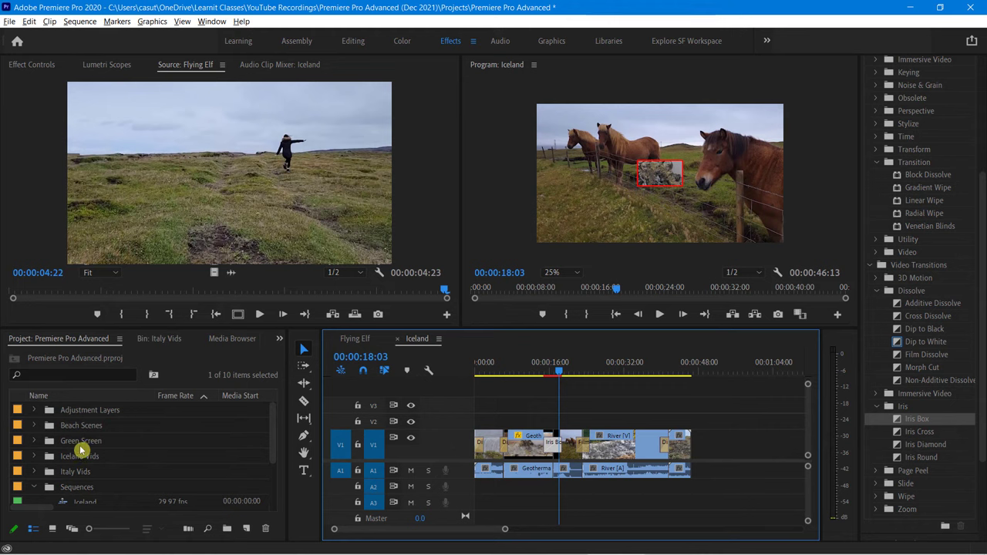
scroll(85, 463, down, 1)
click(39, 443)
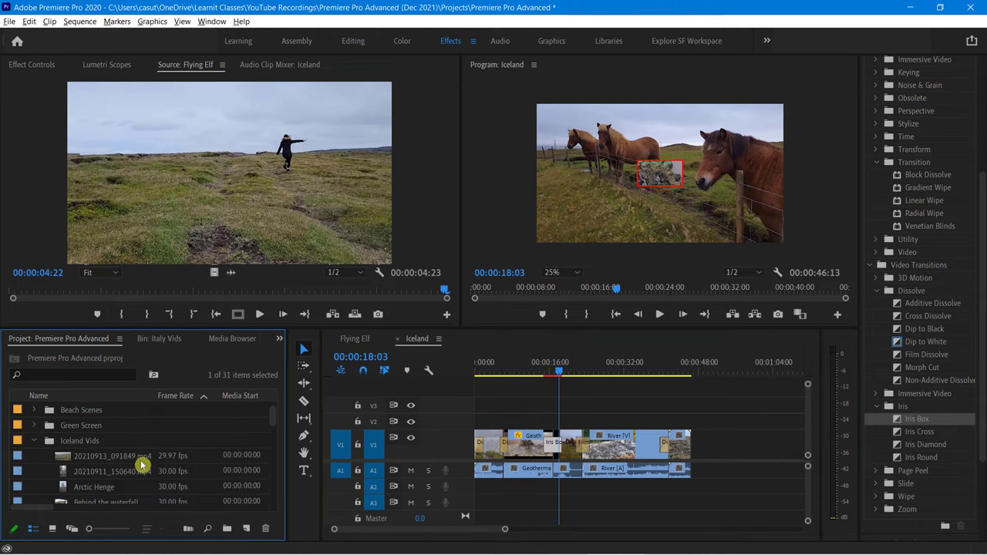
scroll(141, 465, down, 4)
scroll(143, 466, down, 4)
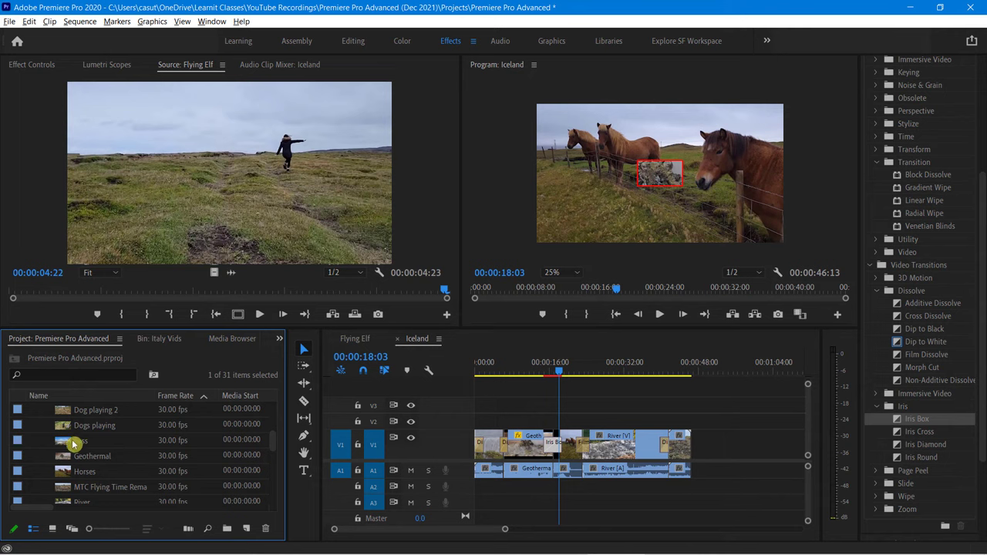
click(69, 445)
double_click(65, 446)
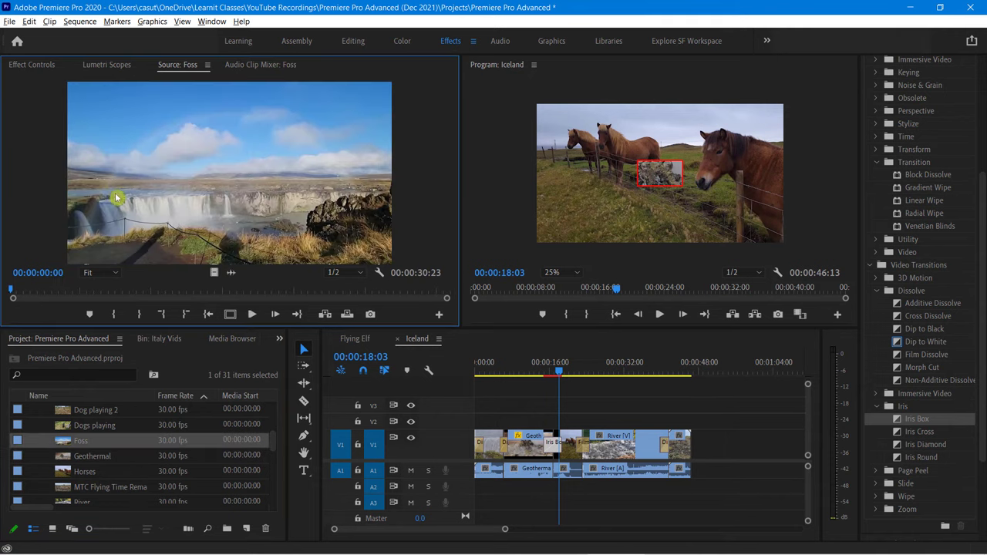
Step: Preview the Foss clip and mark a range of about 6 seconds starting at 00:00:10:22
key(space)
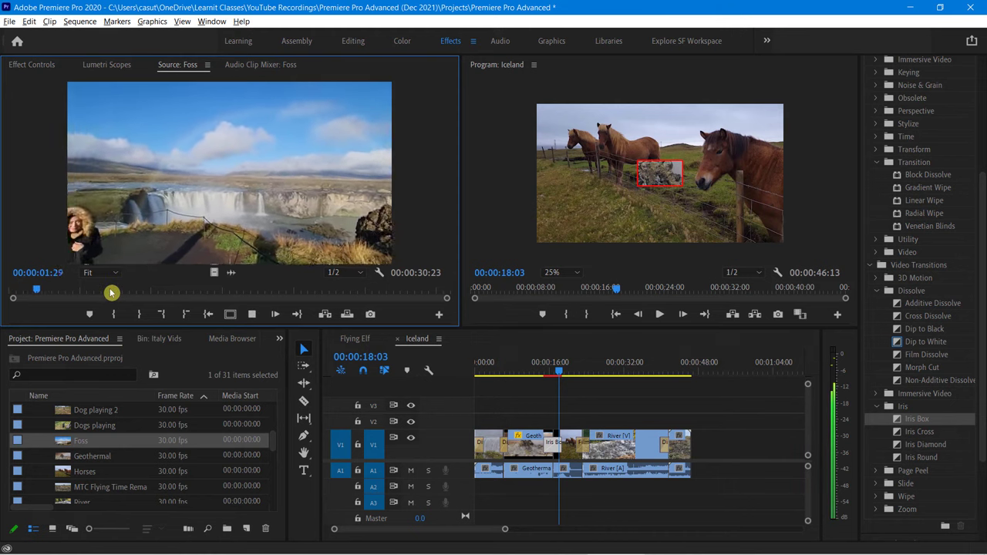
key(XF86AudioMute)
key(space)
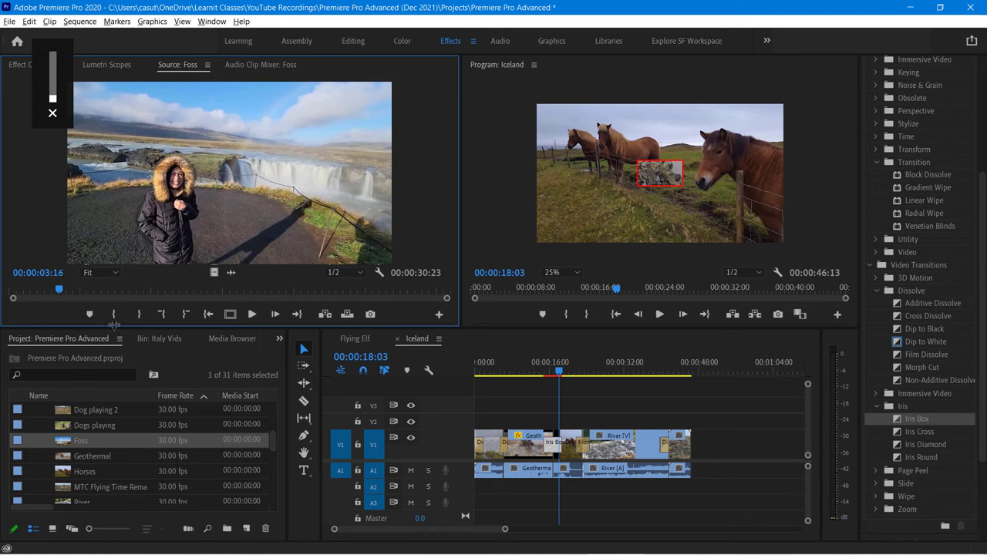
drag(62, 291, 165, 296)
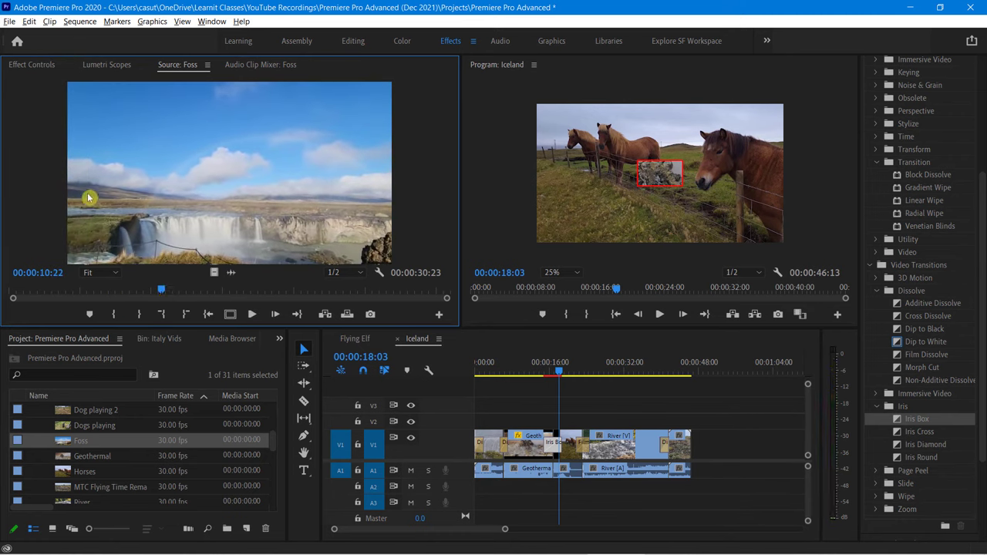
key(space)
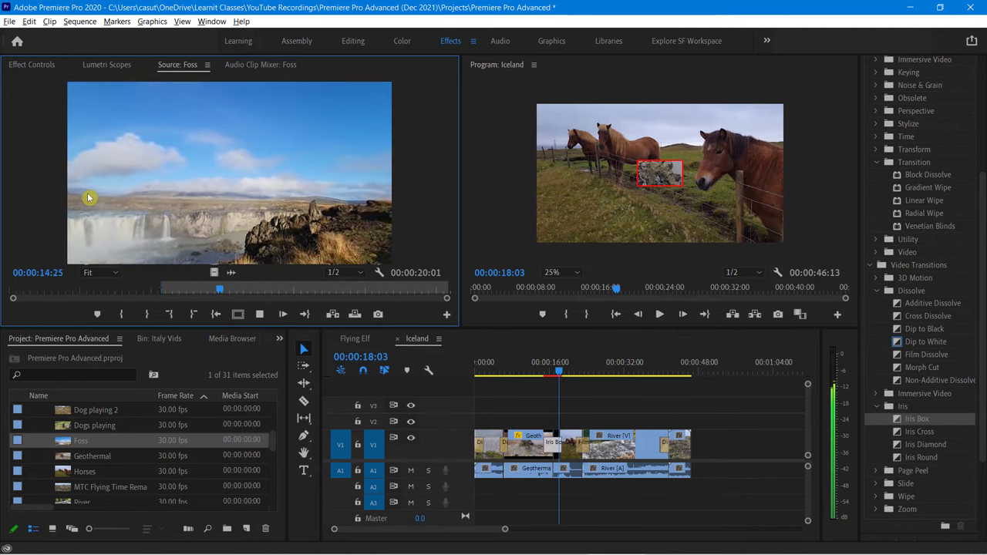
key(o)
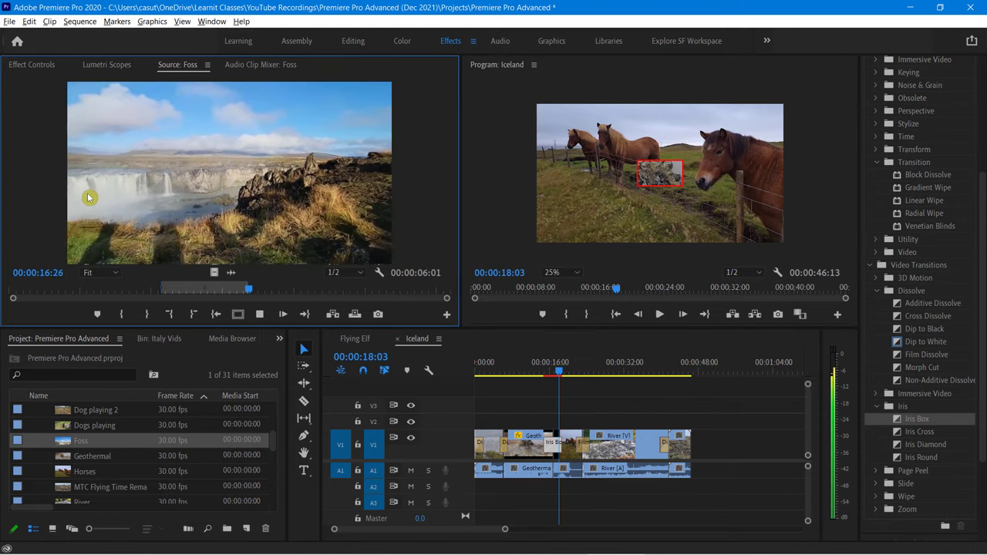
key(space)
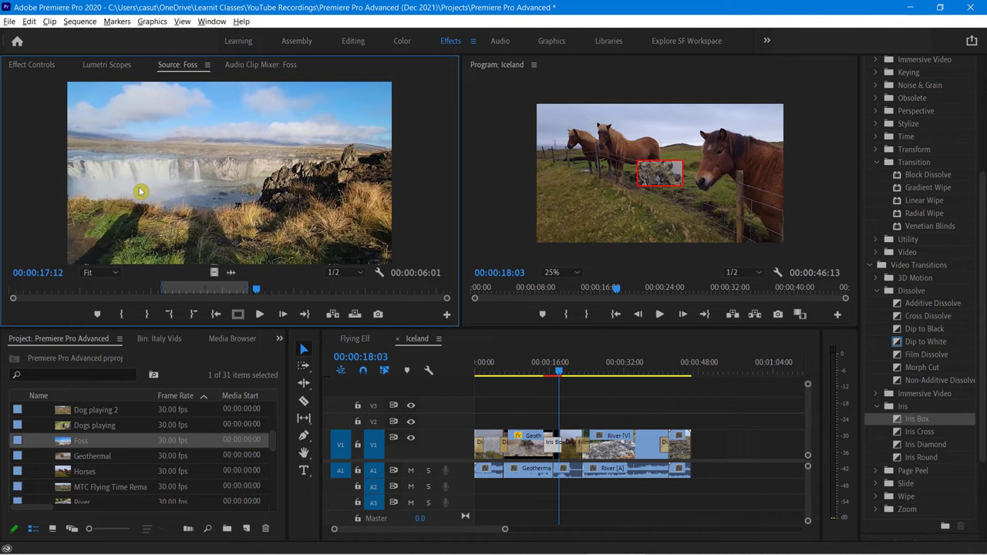
Step: Make a subclip named Voda Foss from the marked Foss range with Restrict Trims To Subclip Boundaries turned off
key(ctrl+u)
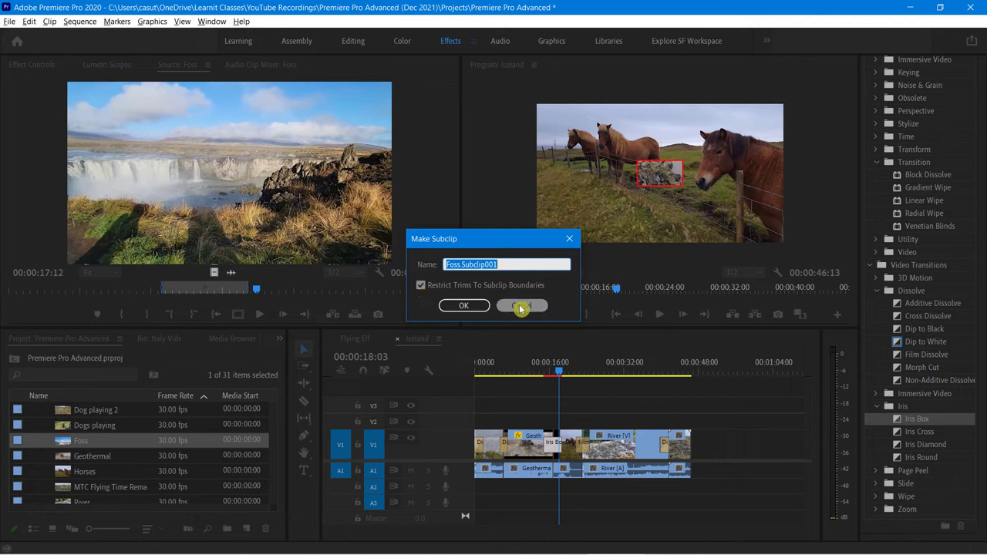
drag(500, 264, 460, 261)
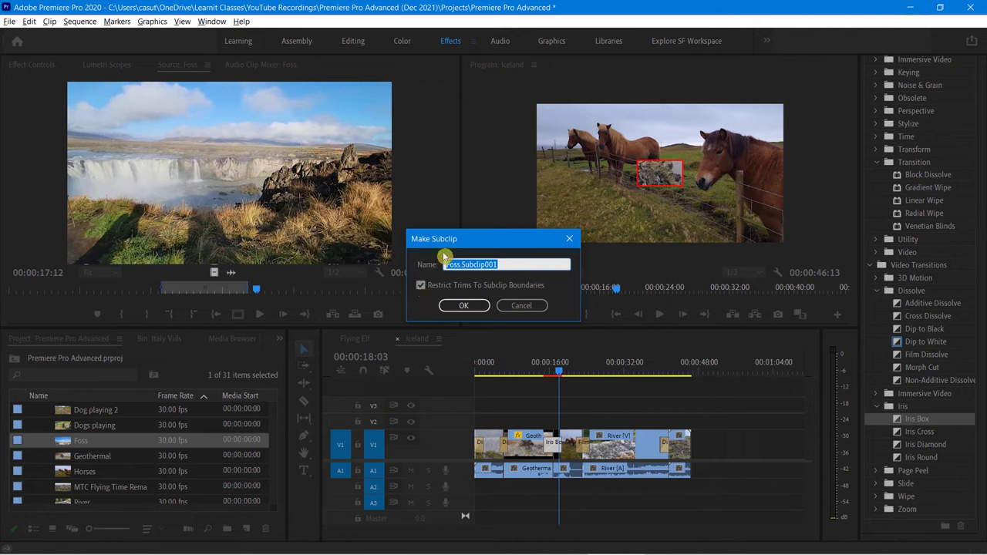
text(Voda Foss)
click(420, 284)
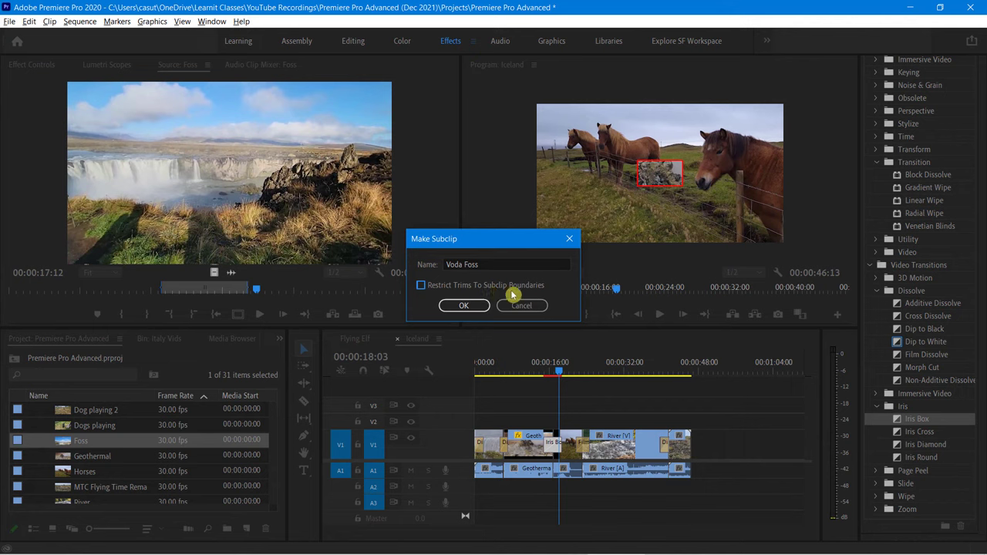
click(463, 307)
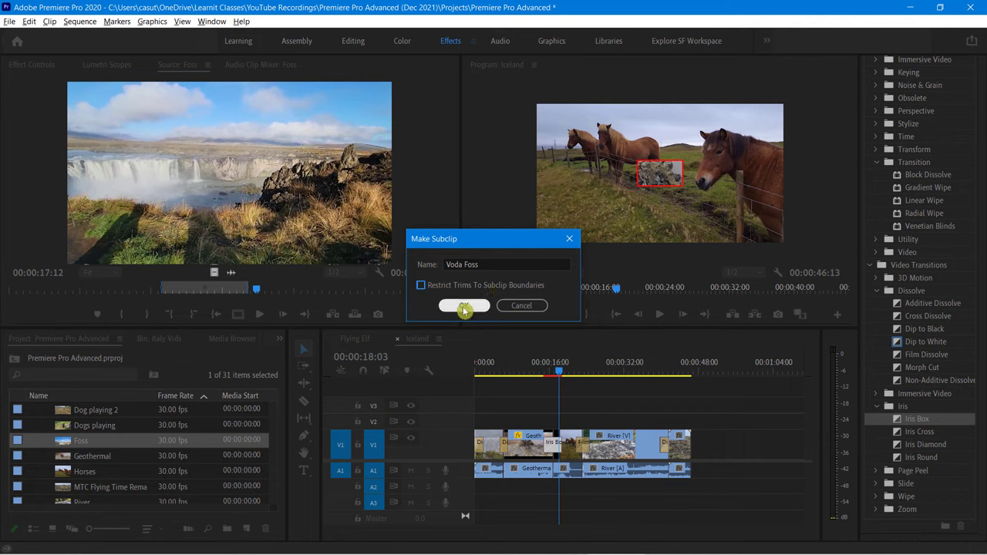
Step: Move the Voda Foss subclip from the Iceland Vids bin into the Subclips bin
scroll(189, 500, down, 3)
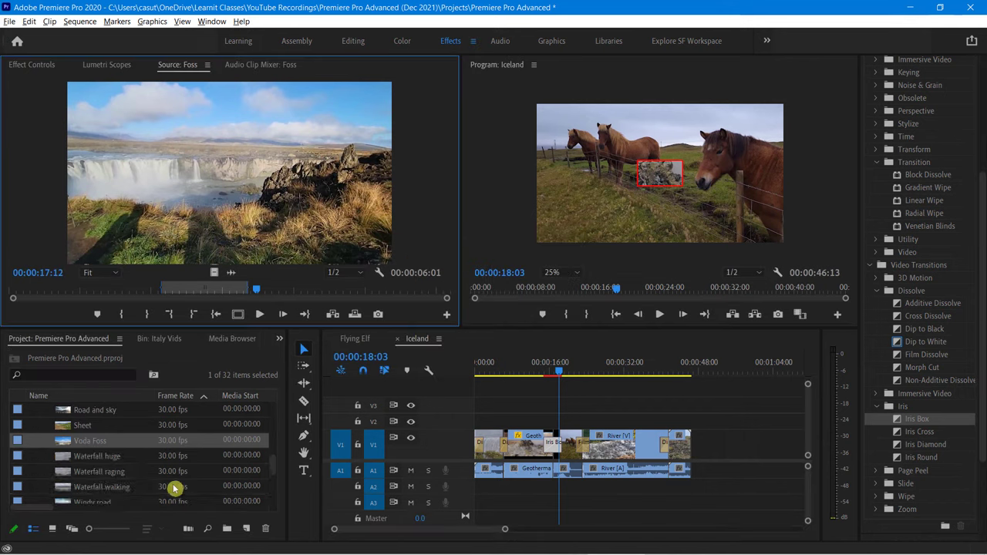
scroll(178, 486, down, 3)
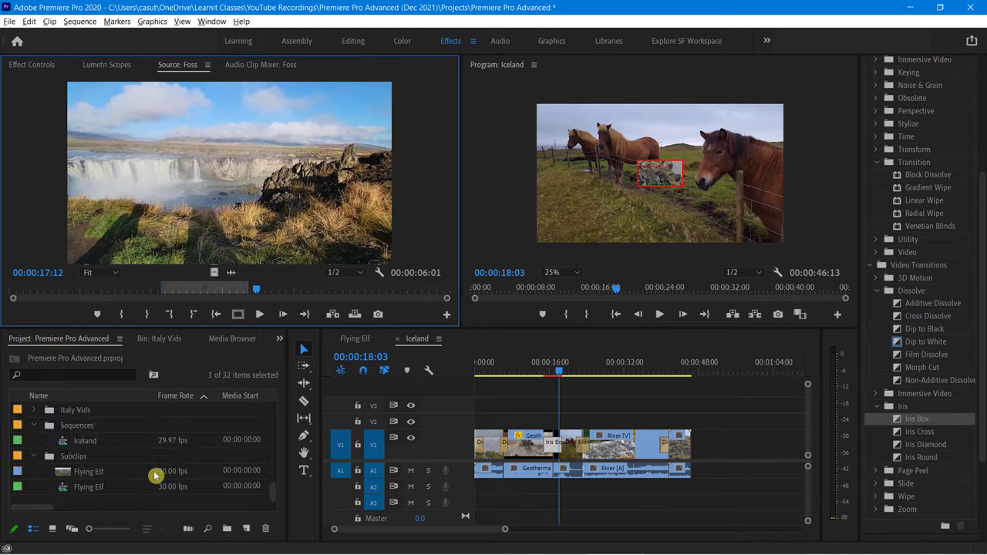
scroll(154, 476, up, 5)
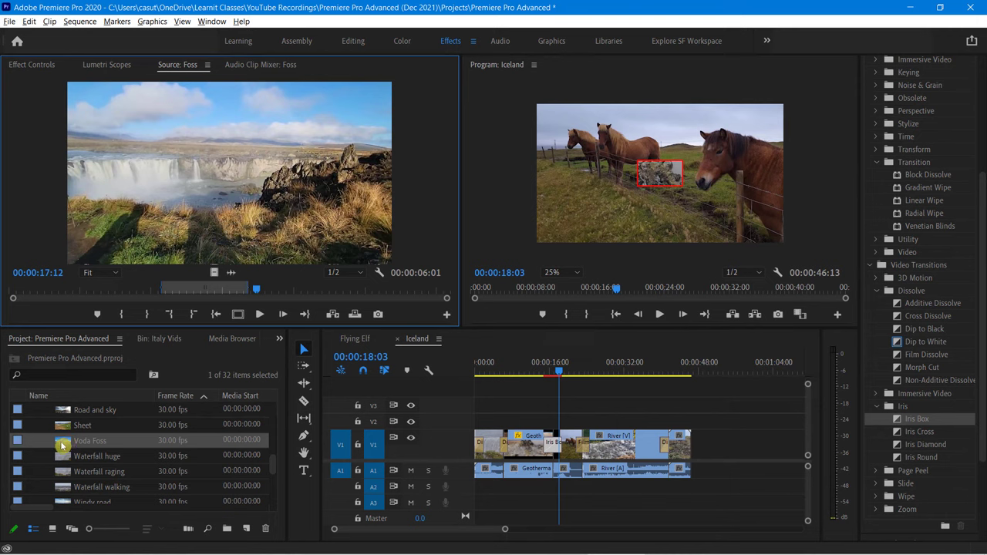
ctrl+click(81, 446)
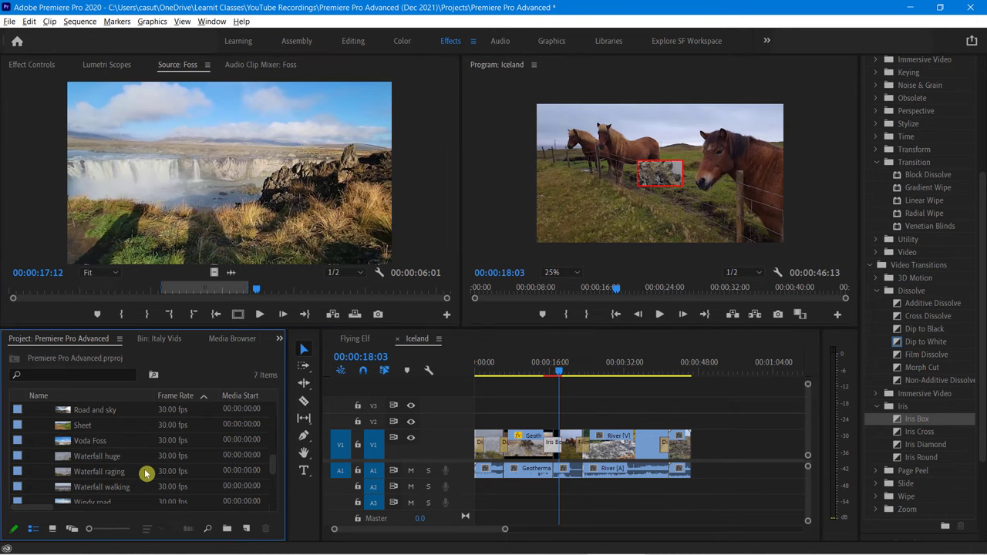
click(71, 443)
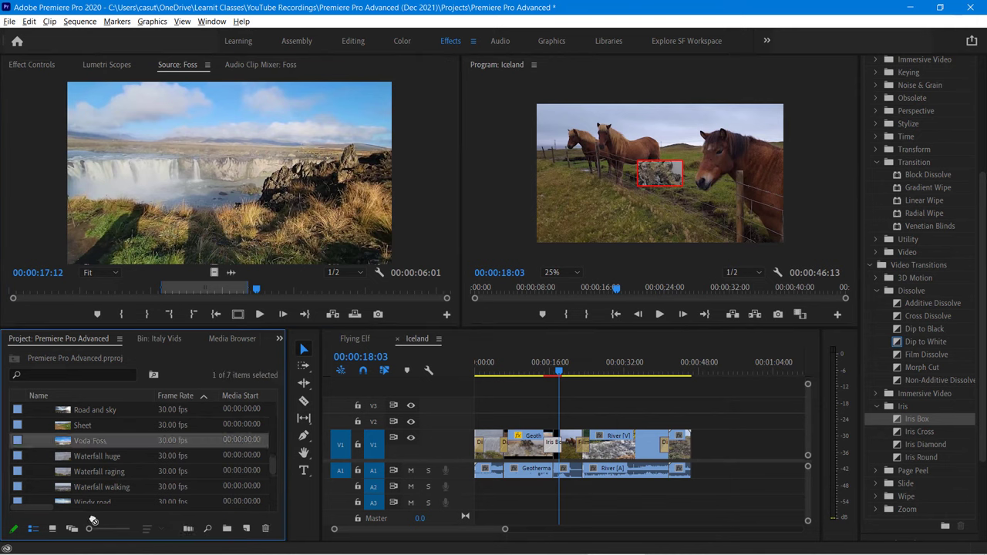
scroll(96, 505, down, 5)
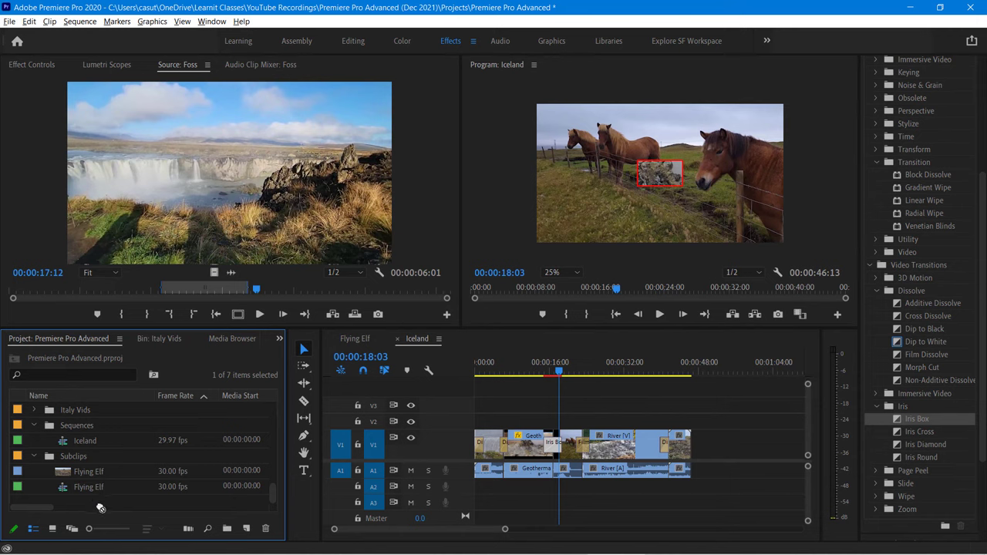
drag(69, 458, 69, 458)
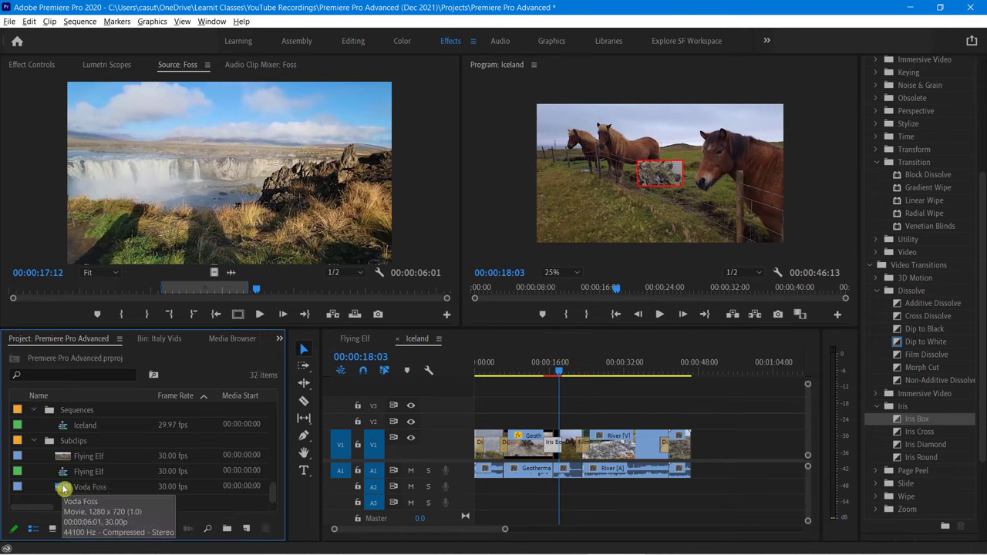
Step: Place the Voda Foss subclip on V1 past the Flying Elf clip, and shift Flying Elf away from the River clip, leaving gaps around it
drag(68, 489, 764, 453)
drag(683, 451, 705, 451)
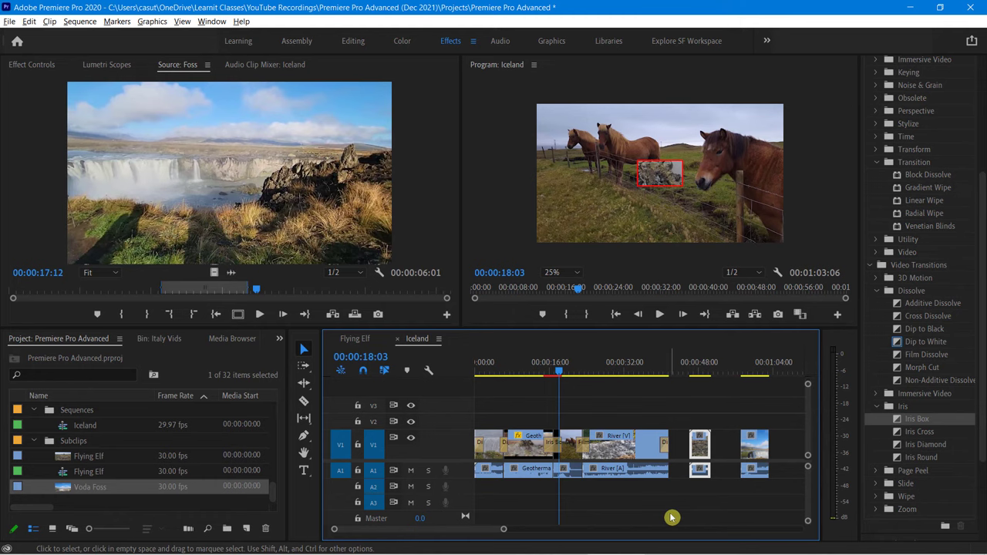
click(695, 503)
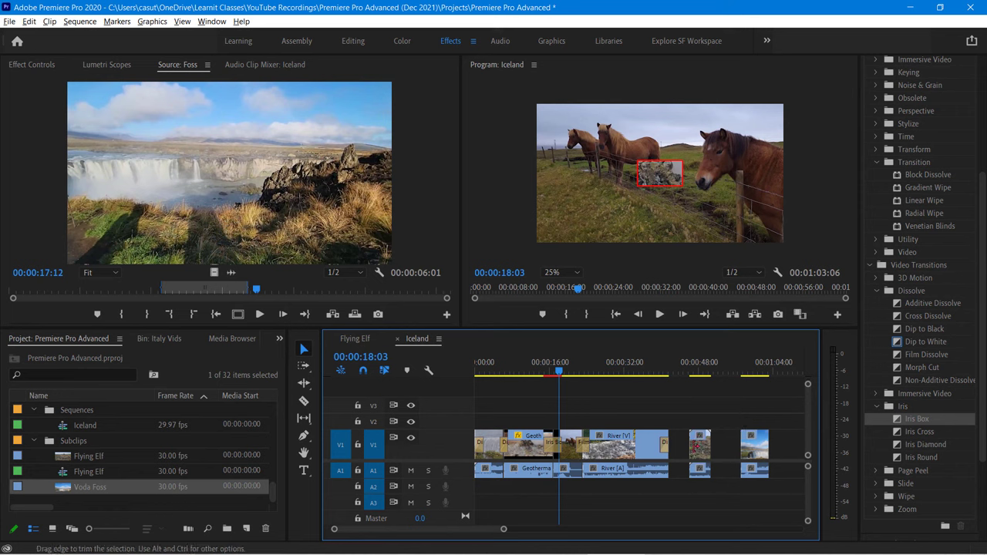
Step: Extend the end of the Voda Foss clip on the Iceland timeline to about 00:01:05:29
click(700, 457)
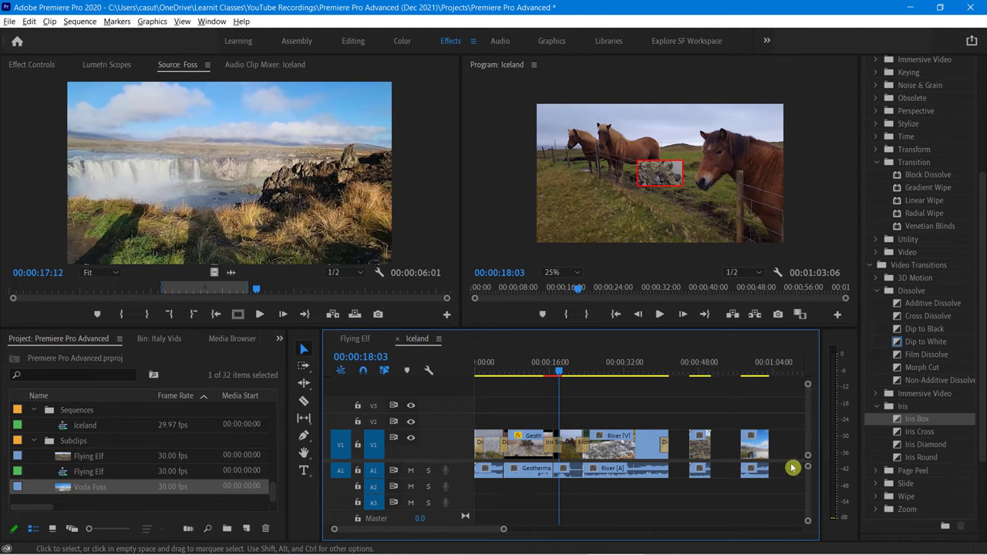
click(755, 454)
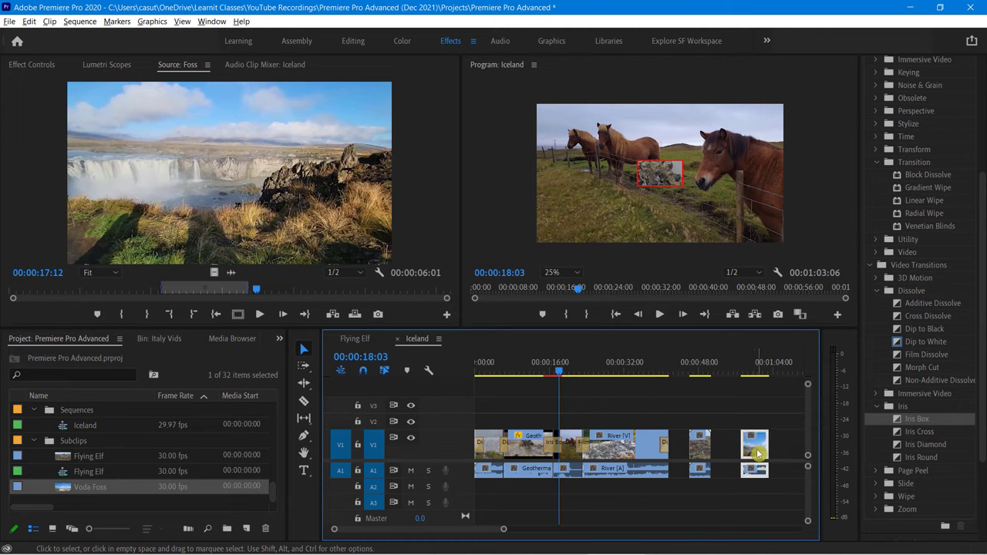
click(752, 458)
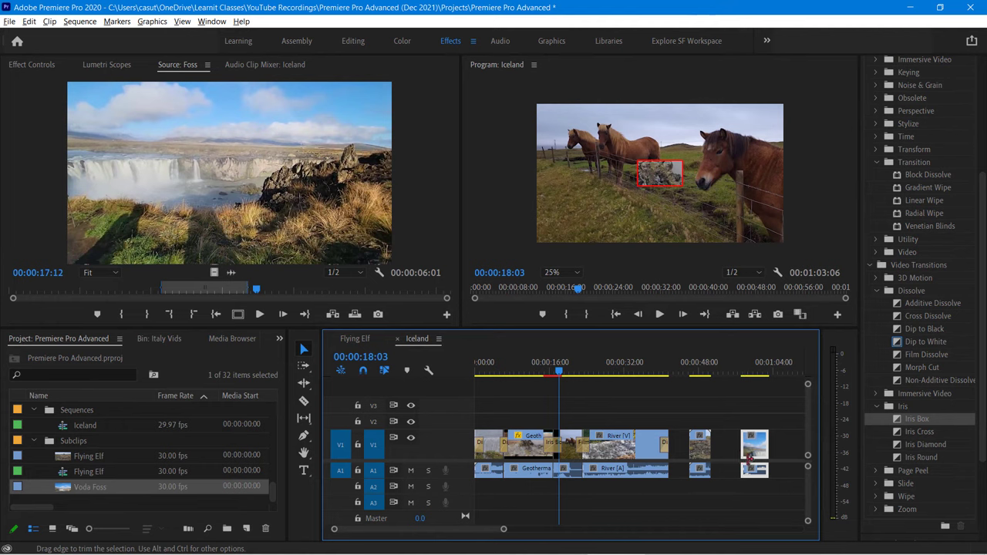
drag(767, 444, 781, 447)
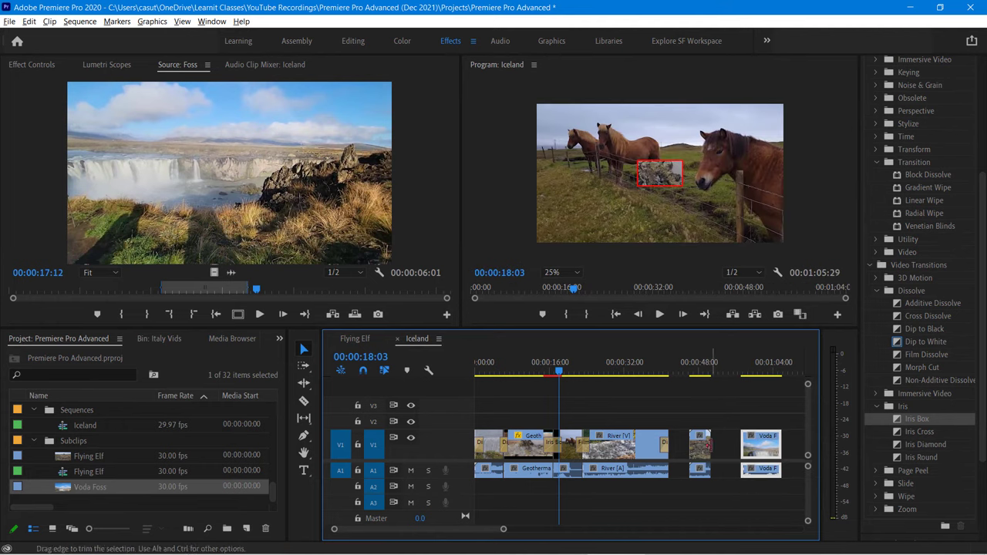
Step: Try to extend the end of the Flying Elf clip, and retrim the Voda Foss clip to end at about 00:01:00:22
drag(693, 442, 702, 445)
click(709, 443)
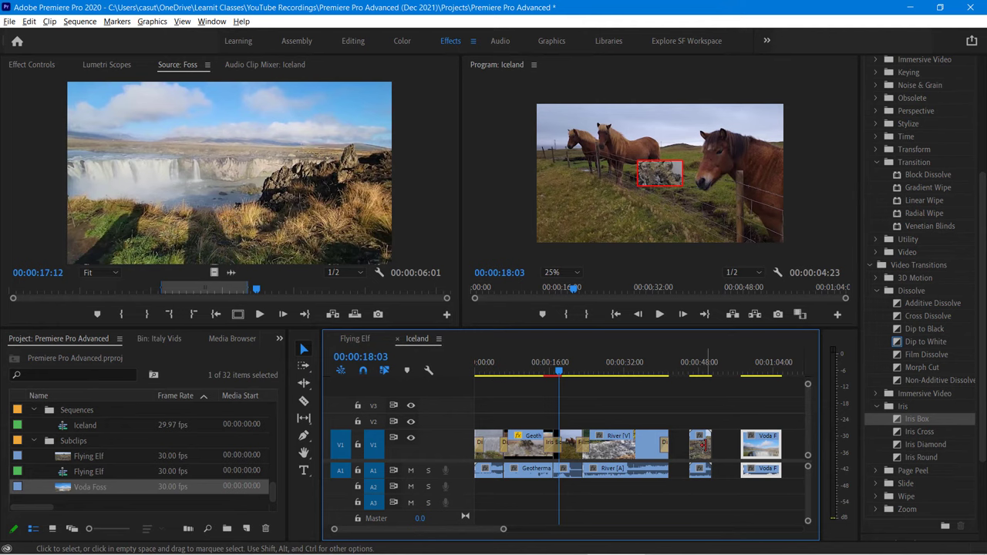
click(744, 445)
mouse_move(745, 446)
mouse_down()
mouse_move(756, 448)
mouse_move(746, 454)
mouse_up()
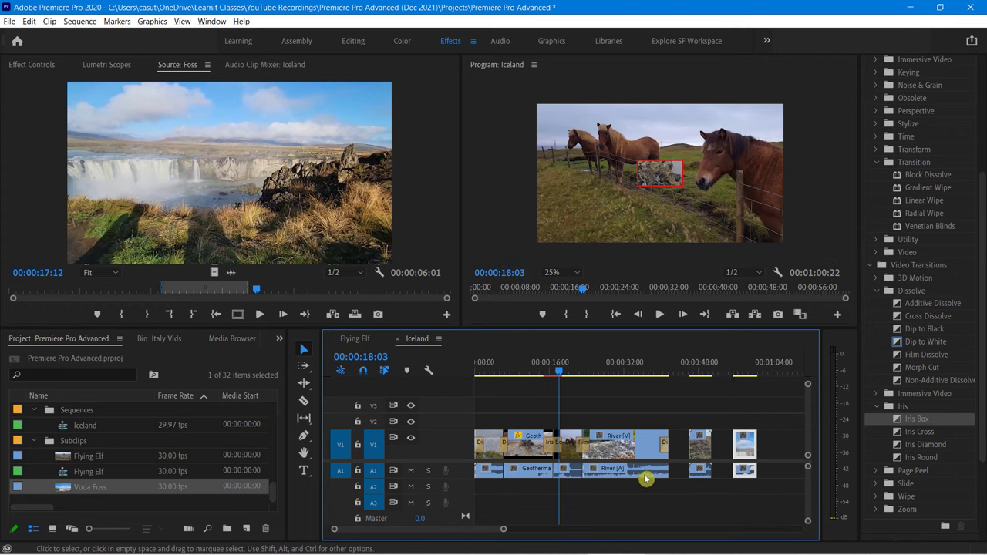
Step: Turn off thumbnails for the project items and compare the icons of the subclips with those of the regular clips
click(190, 463)
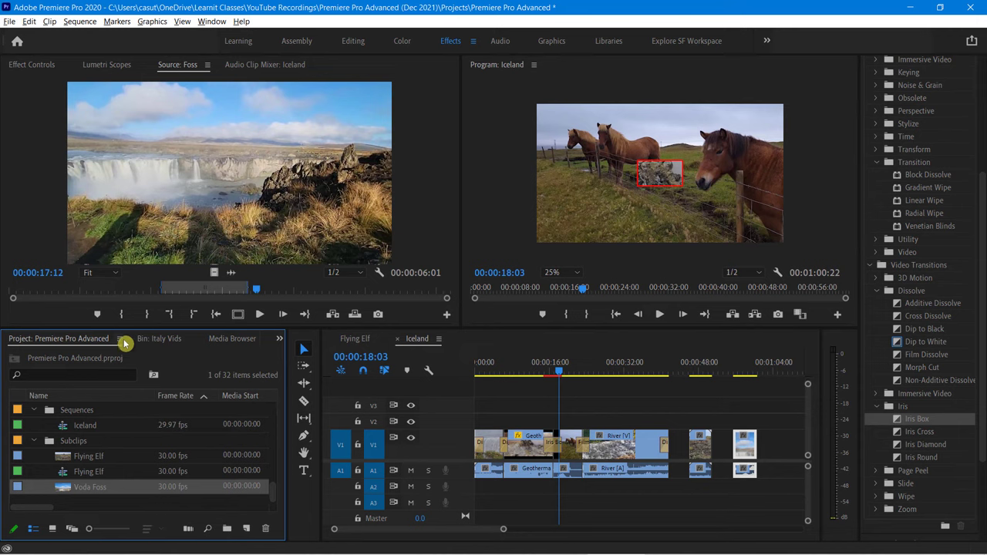
click(123, 343)
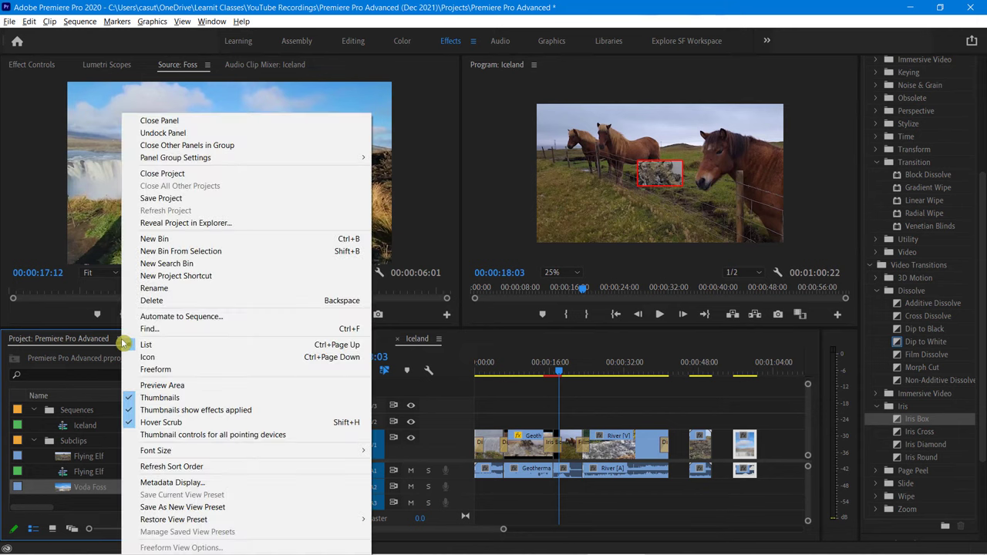
click(170, 398)
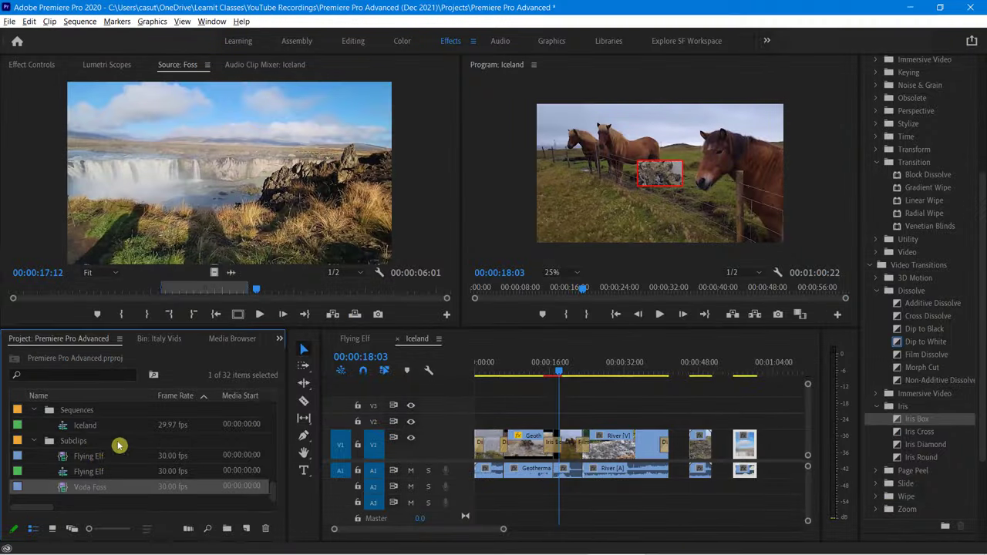
scroll(136, 439, up, 3)
scroll(85, 455, up, 5)
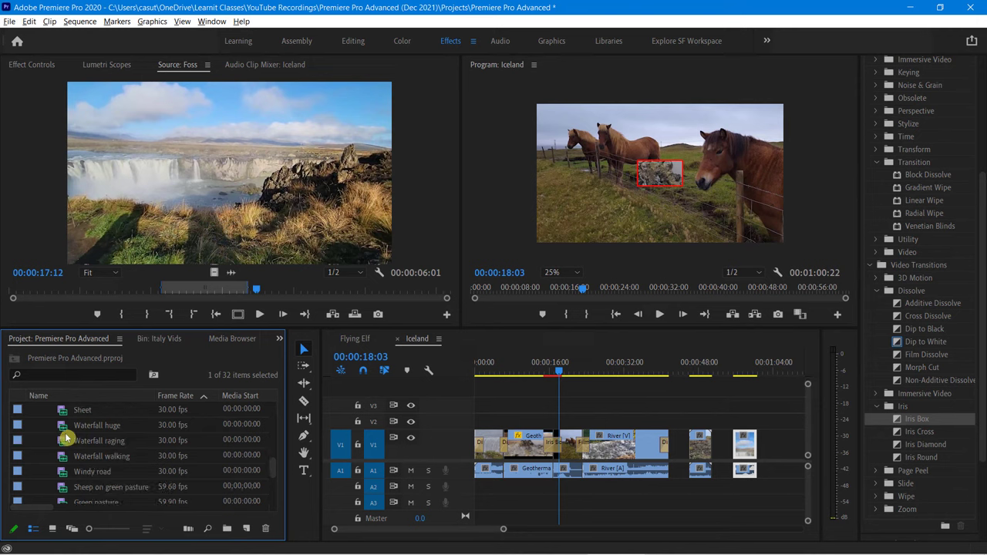
scroll(66, 447, down, 5)
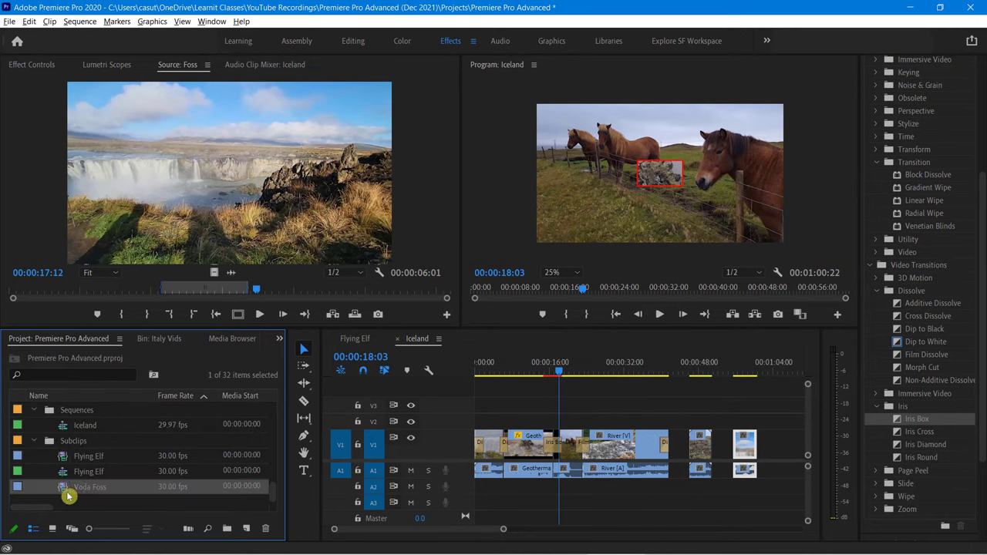
mouse_move(70, 498)
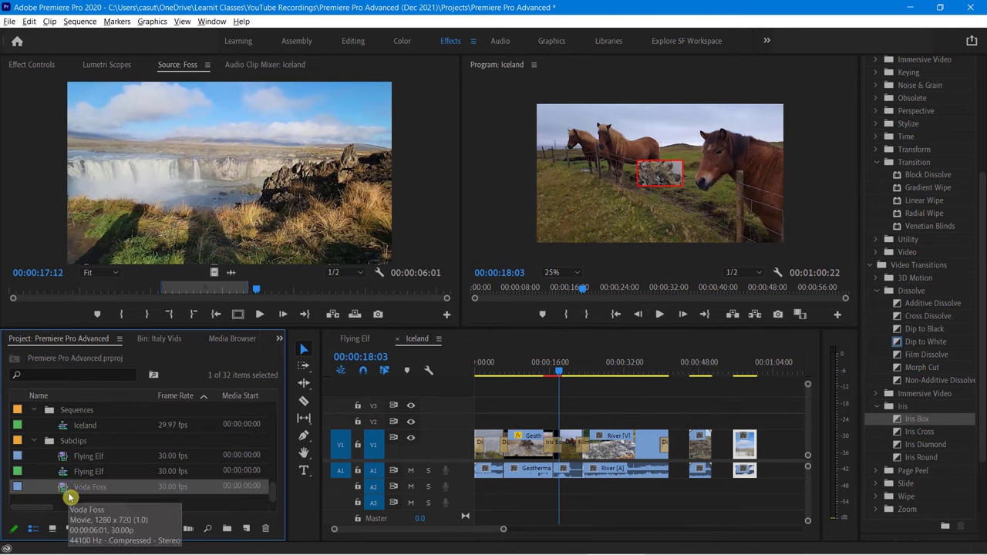
Step: Check that Subclip Start, Subclip End and Subclip Duration are included in the project's Metadata Display, and accept the settings
right_click(182, 399)
click(206, 403)
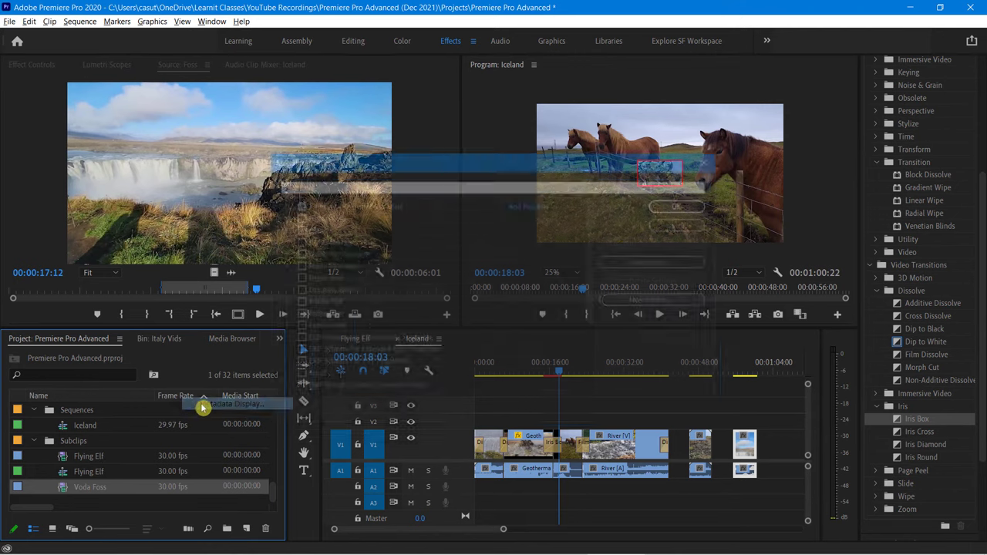
drag(591, 227, 365, 210)
click(285, 207)
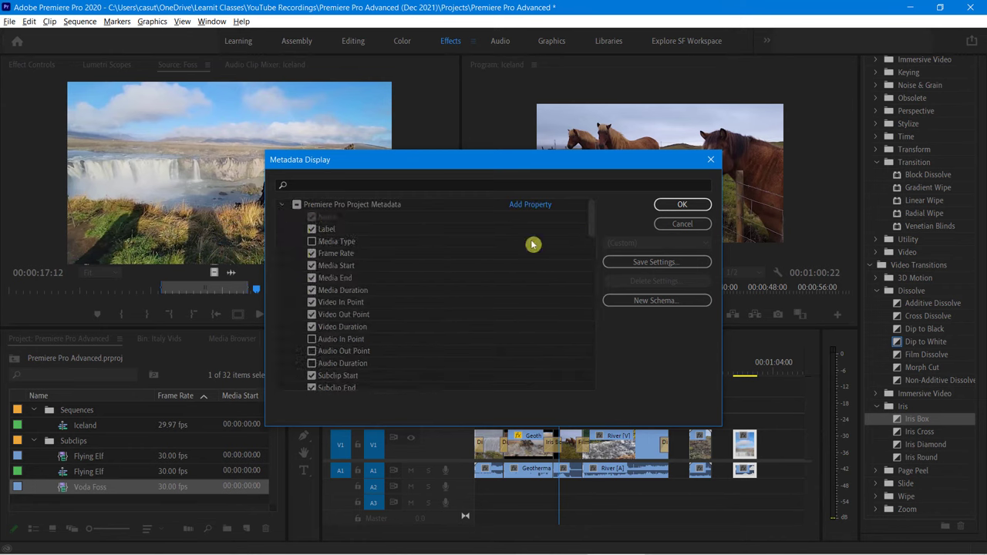
drag(591, 221, 593, 247)
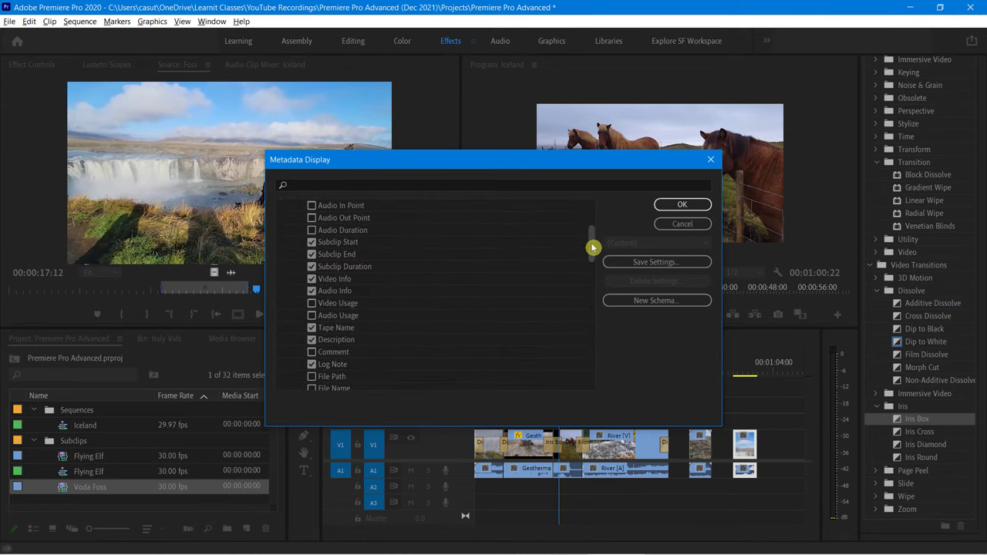
click(312, 253)
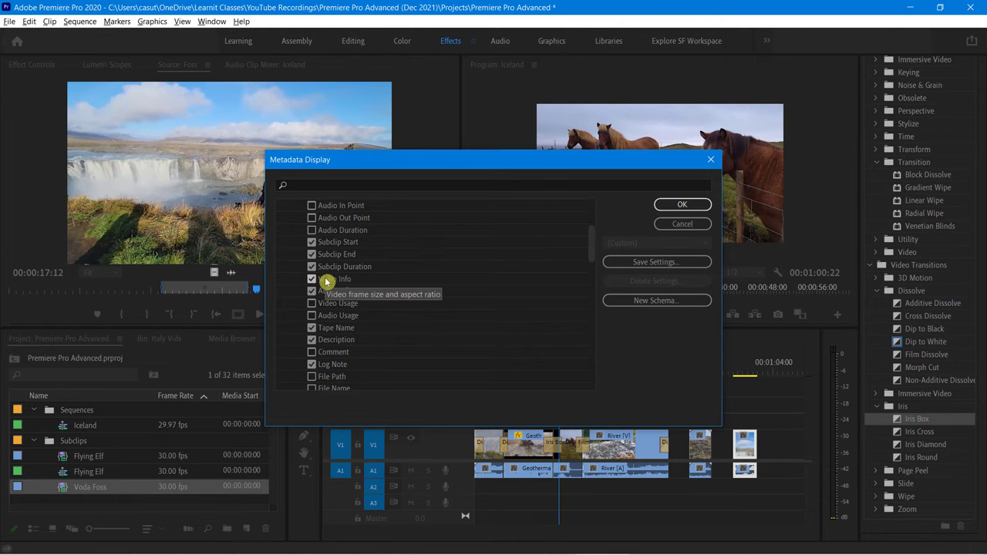
click(682, 204)
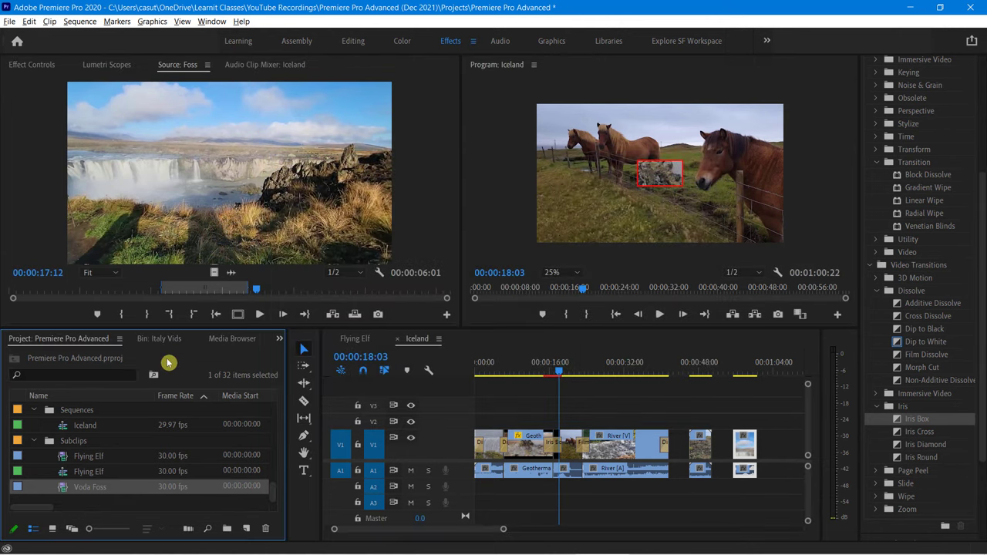
Step: Enlarge the project item list to examine the subclip start, end and duration columns, and restore its size
key(grave)
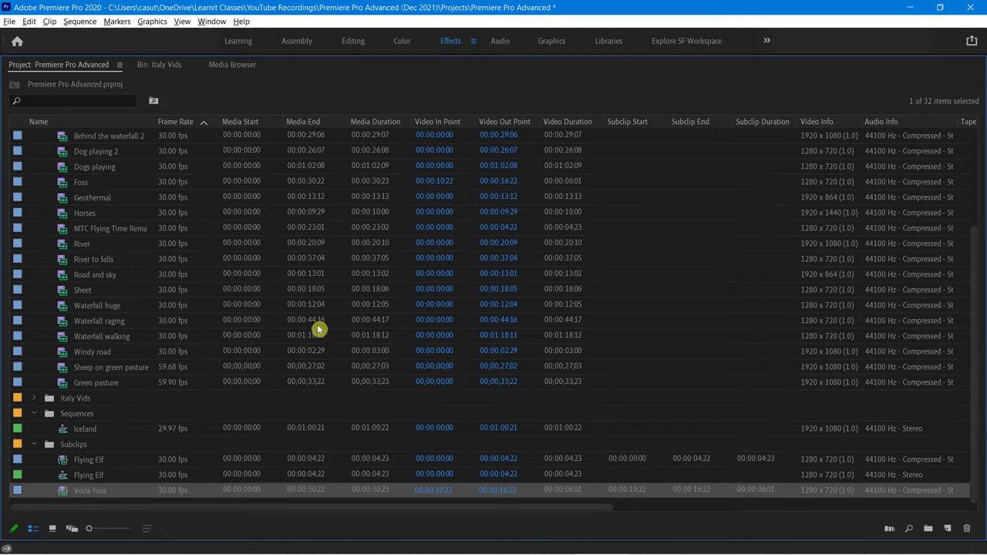
key(grave)
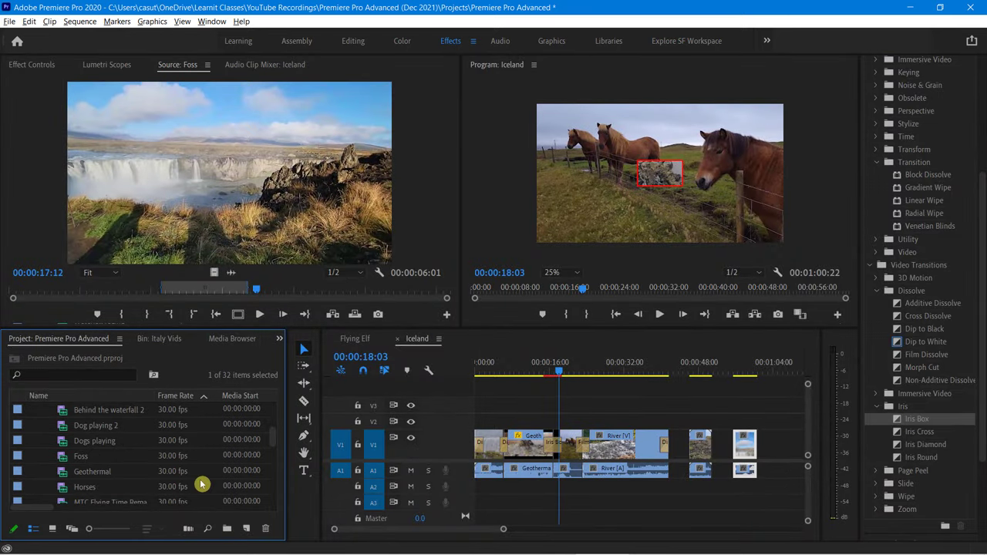
scroll(198, 480, down, 5)
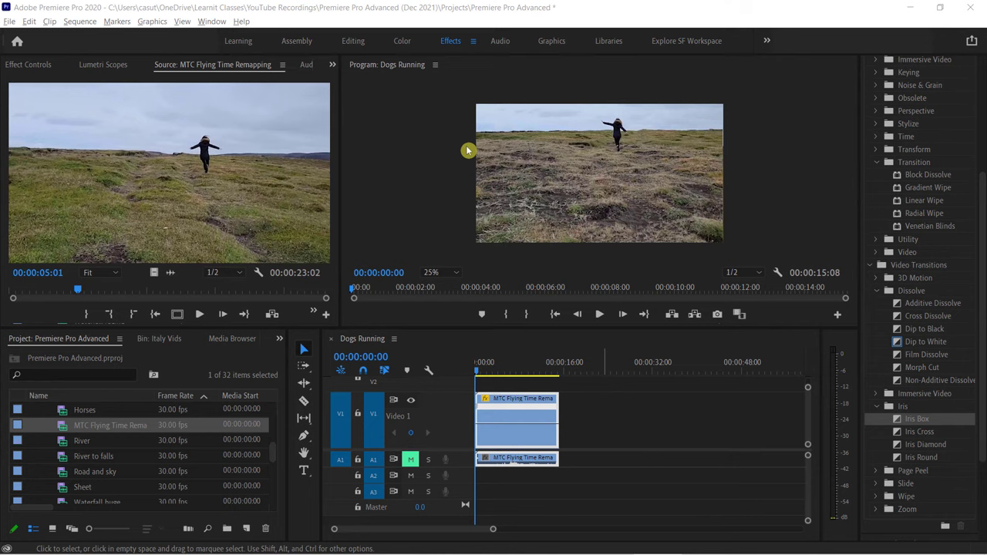
Step: Set the speed of the MTC Flying Time Remapping clip in the Dogs Running sequence to 200%
click(506, 447)
right_click(507, 448)
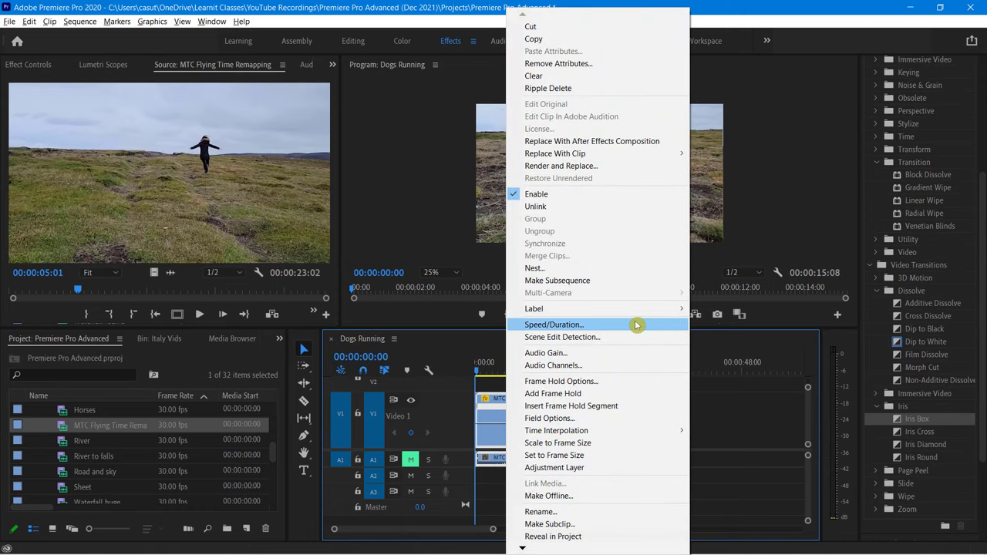
click(568, 325)
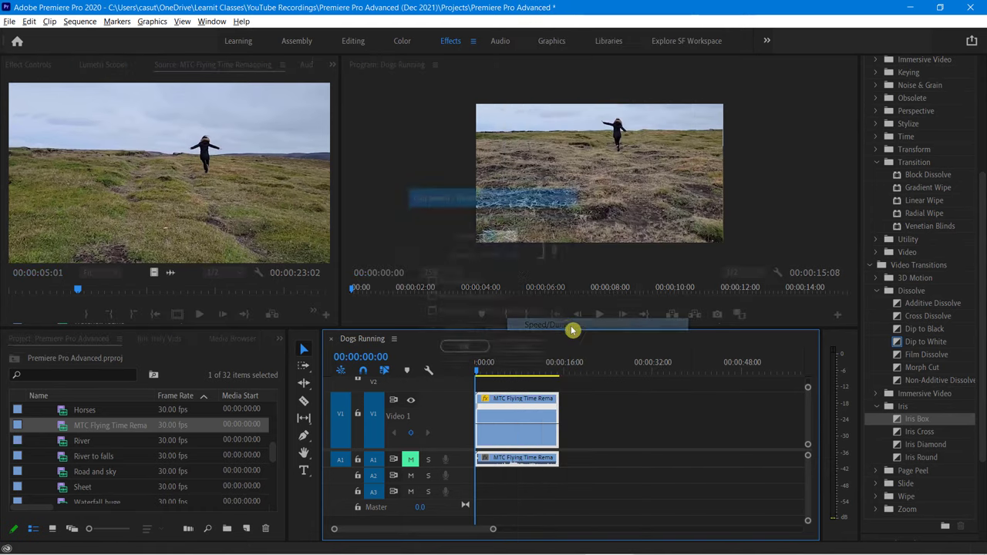
drag(529, 196, 531, 88)
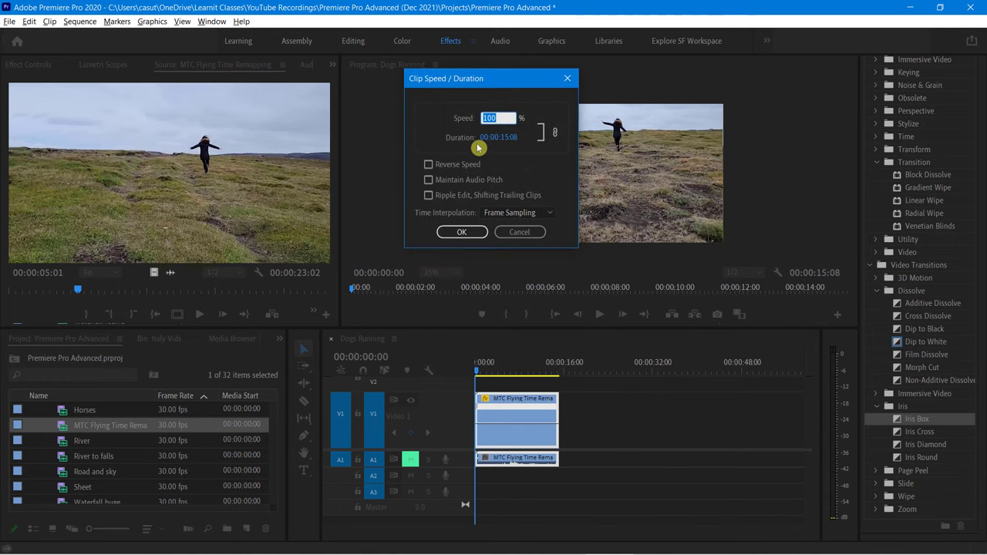
text(2)
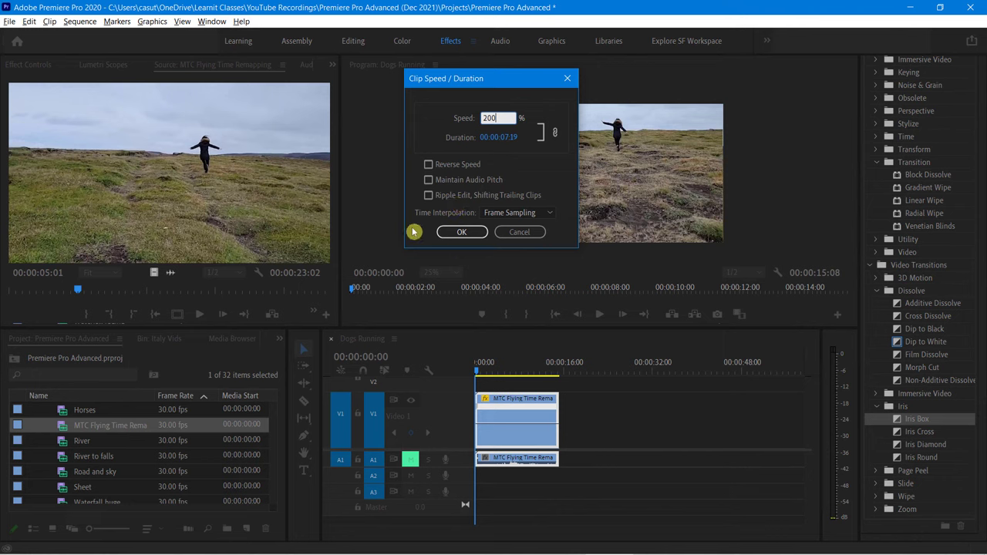
click(461, 234)
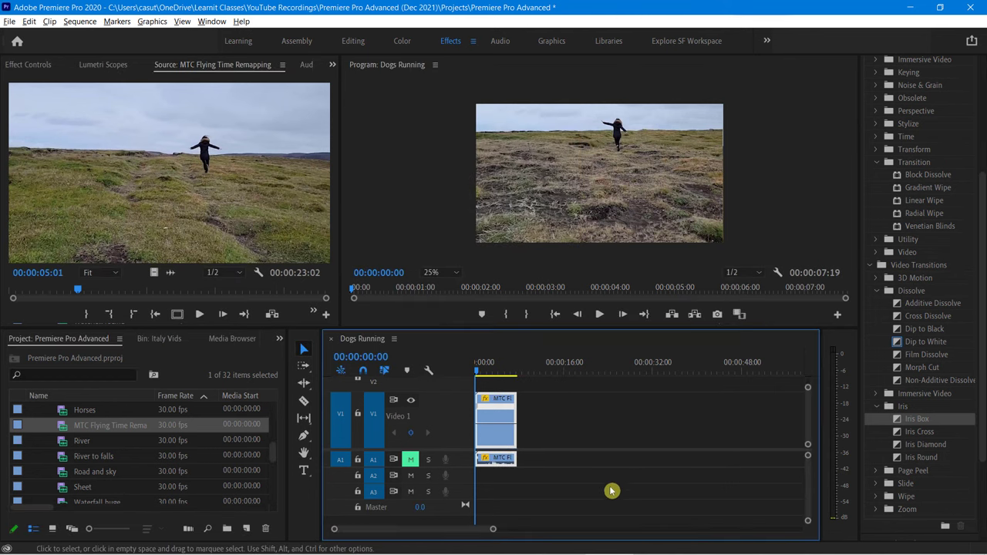
Step: Play back part of the sped-up clip in the Dogs Running sequence, and undo the speed change
key(space)
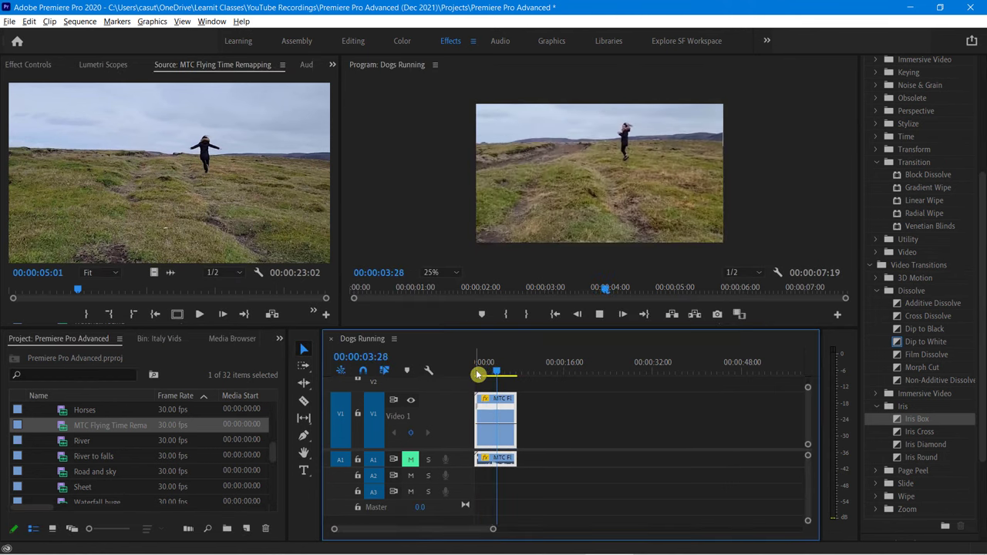
key(space)
key(ctrl+z)
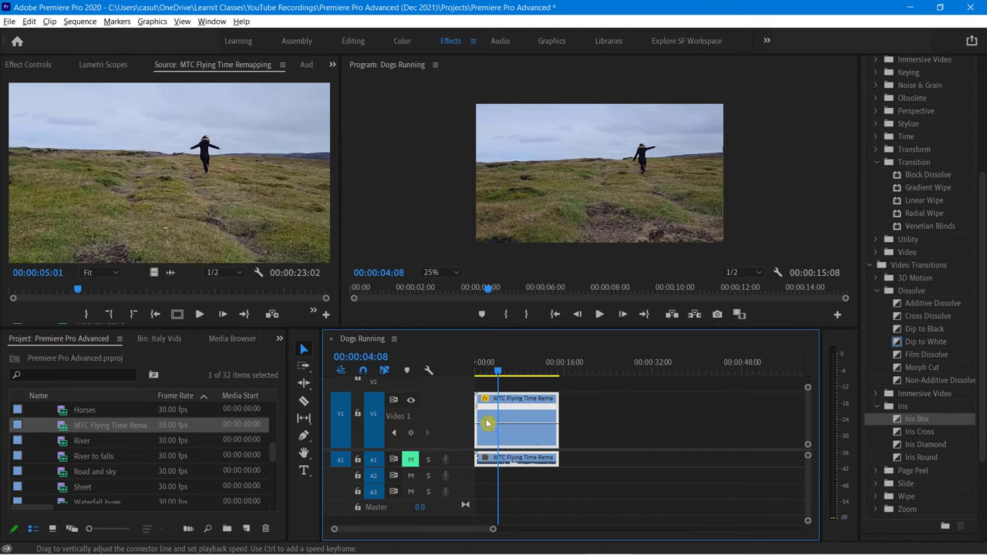
Step: Increase the height of the V1 track and look through the Motion and Opacity properties offered for the clip's keyframe line
mouse_move(401, 400)
mouse_down()
mouse_move(401, 409)
mouse_move(403, 388)
mouse_up()
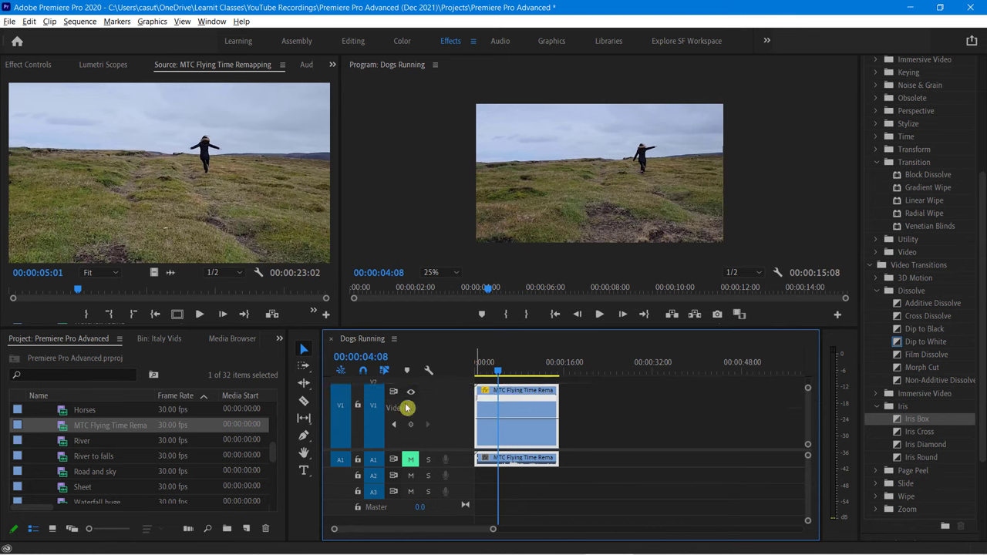
mouse_move(810, 390)
mouse_down()
mouse_move(810, 405)
mouse_move(804, 383)
mouse_up()
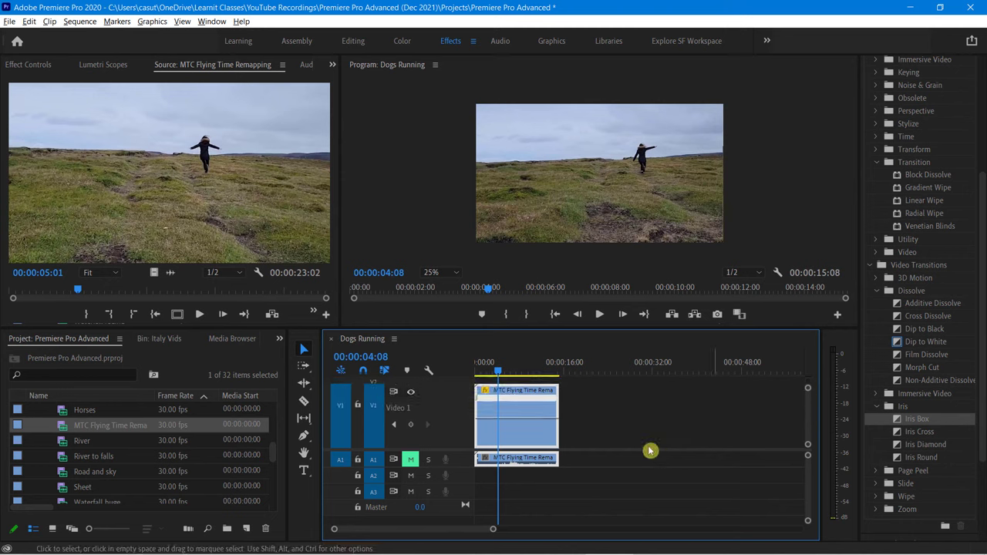
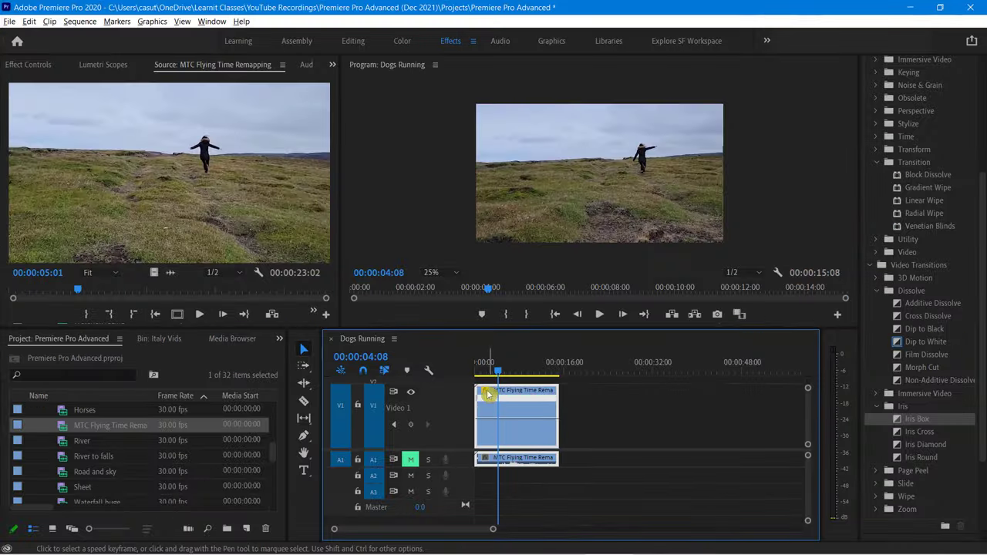
click(480, 387)
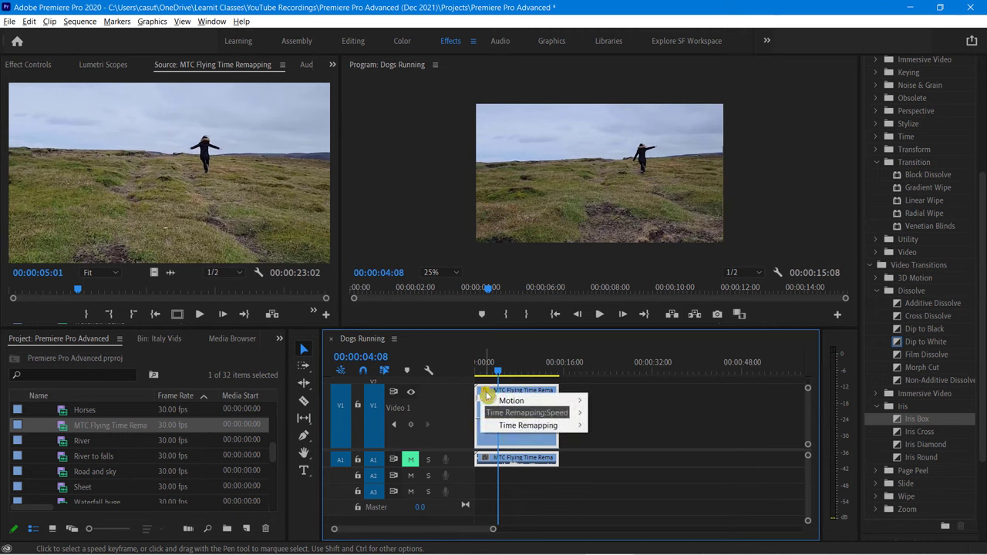
mouse_move(511, 401)
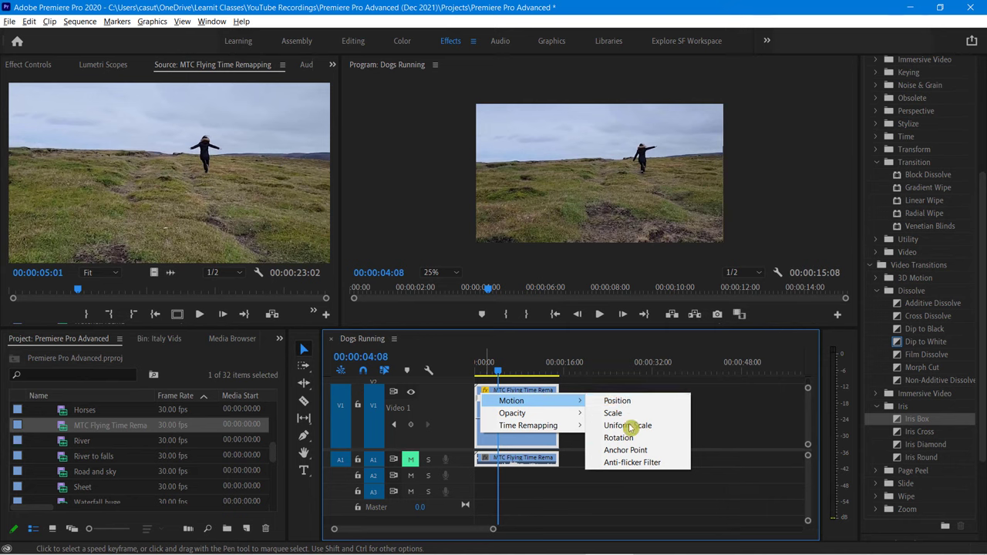
mouse_move(527, 417)
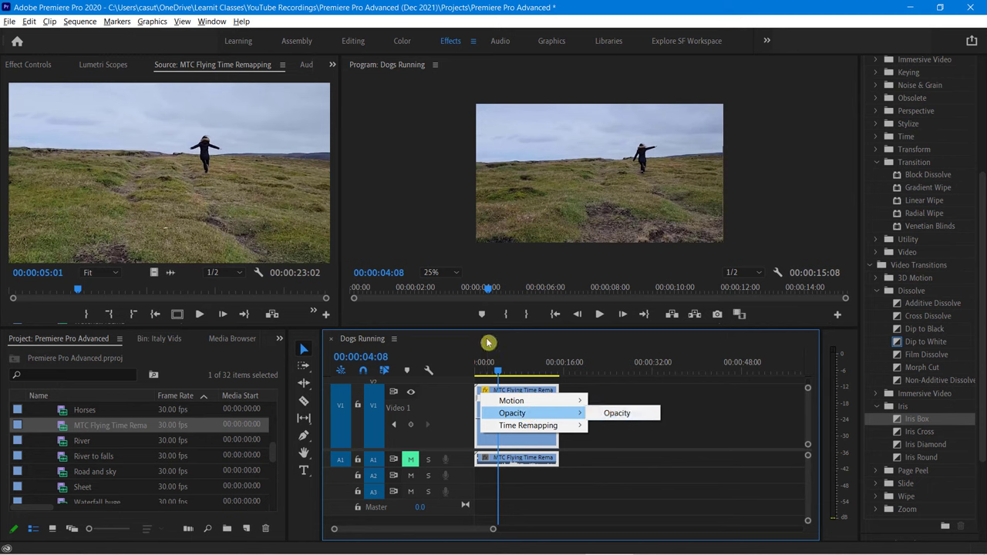
click(449, 347)
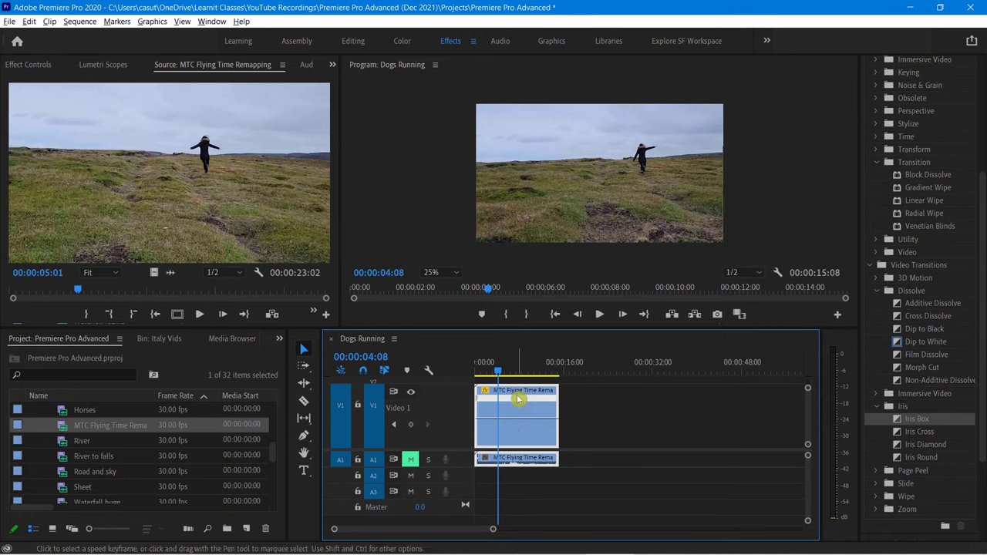
Step: Display Opacity on the V1 clip's keyframe line, lower the opacity as a test, and raise it back to full
click(486, 391)
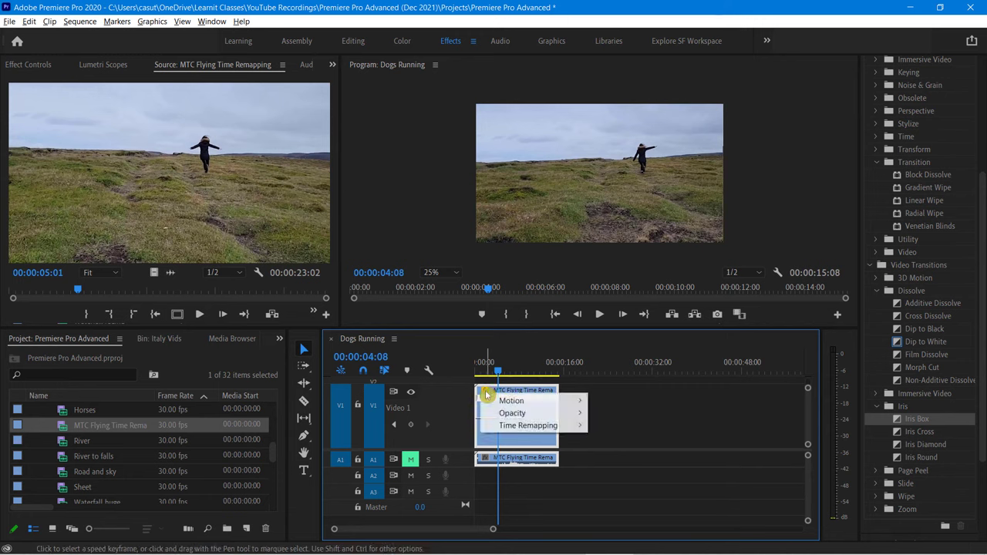
mouse_move(568, 414)
click(610, 416)
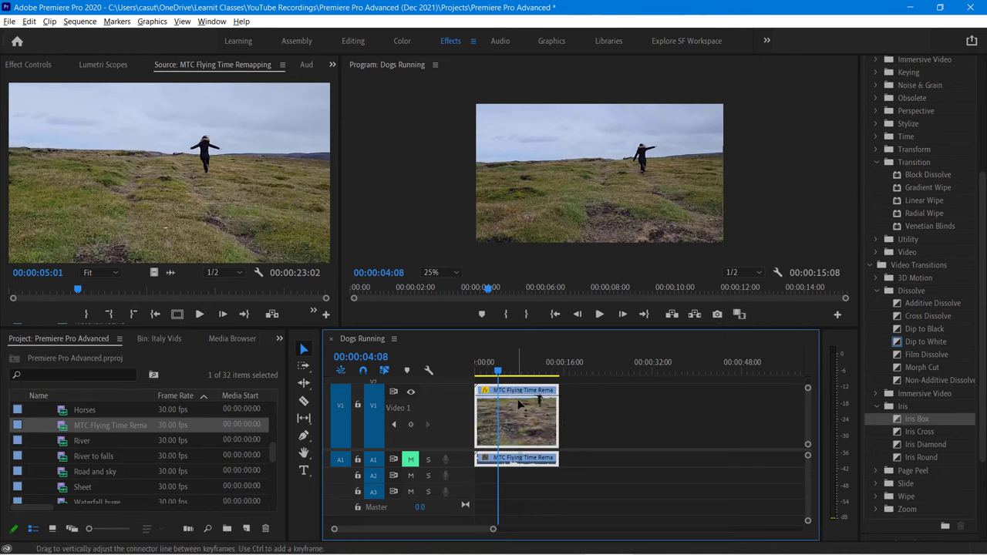
drag(629, 161, 604, 176)
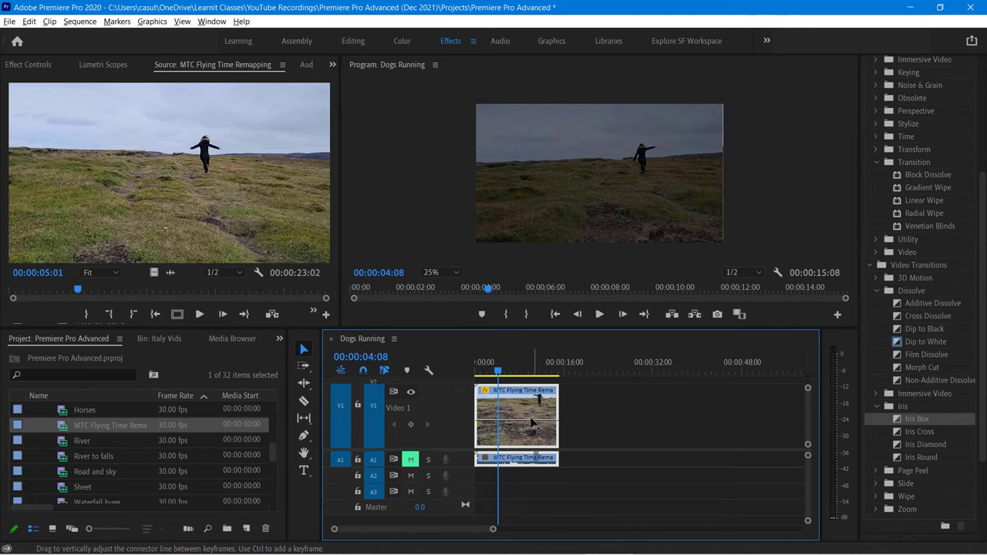
drag(530, 423, 488, 375)
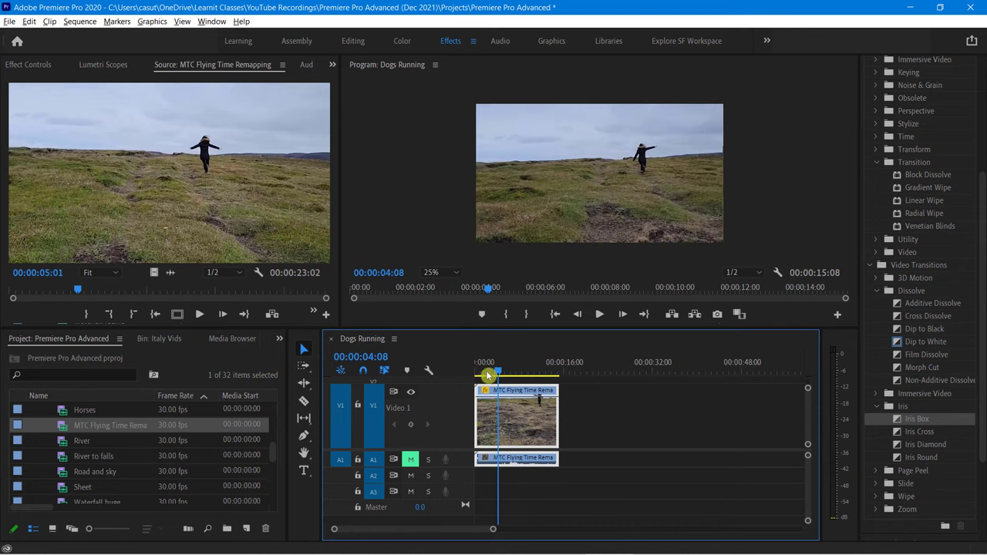
Step: Display Time Remapping Speed on the keyframe line of the MTC Flying clip on V1
click(485, 391)
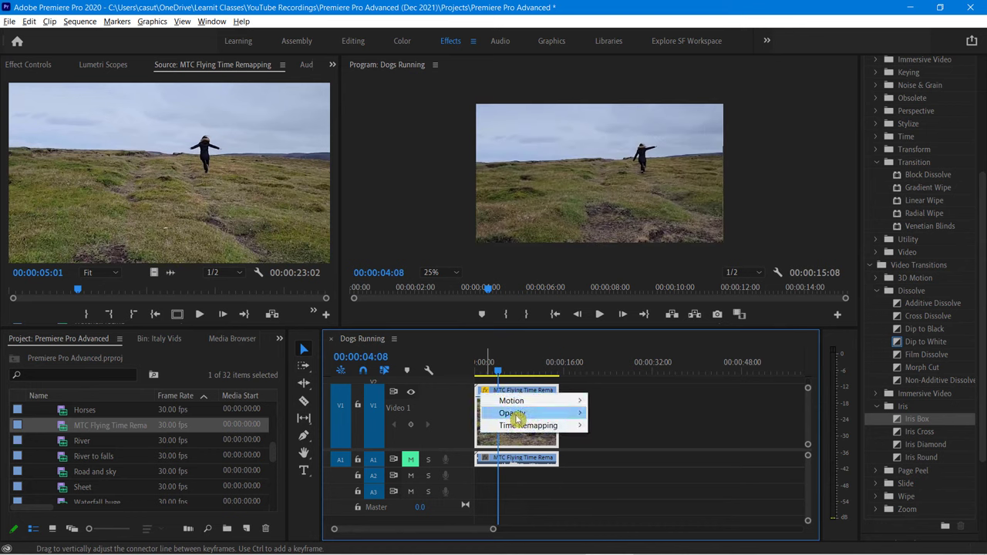
mouse_move(516, 415)
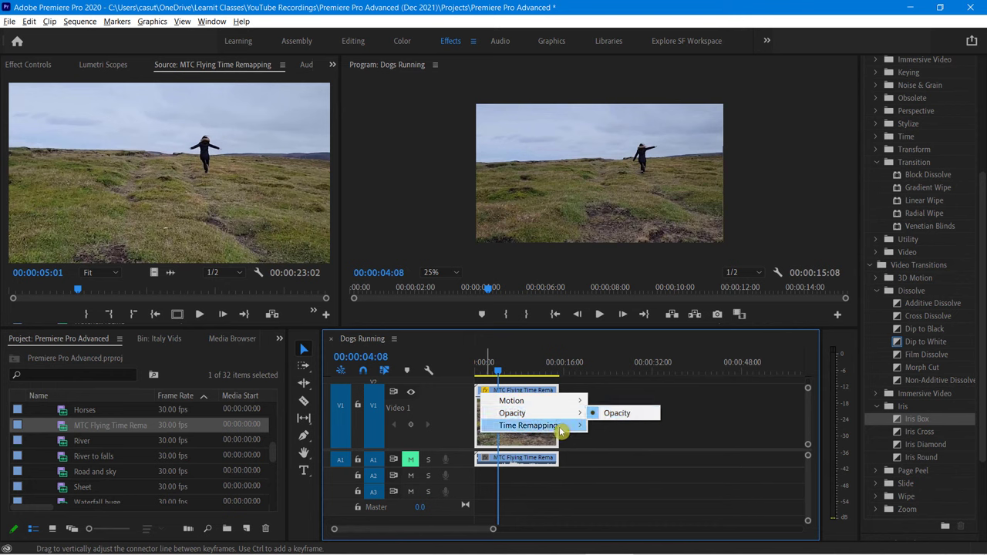
mouse_move(561, 429)
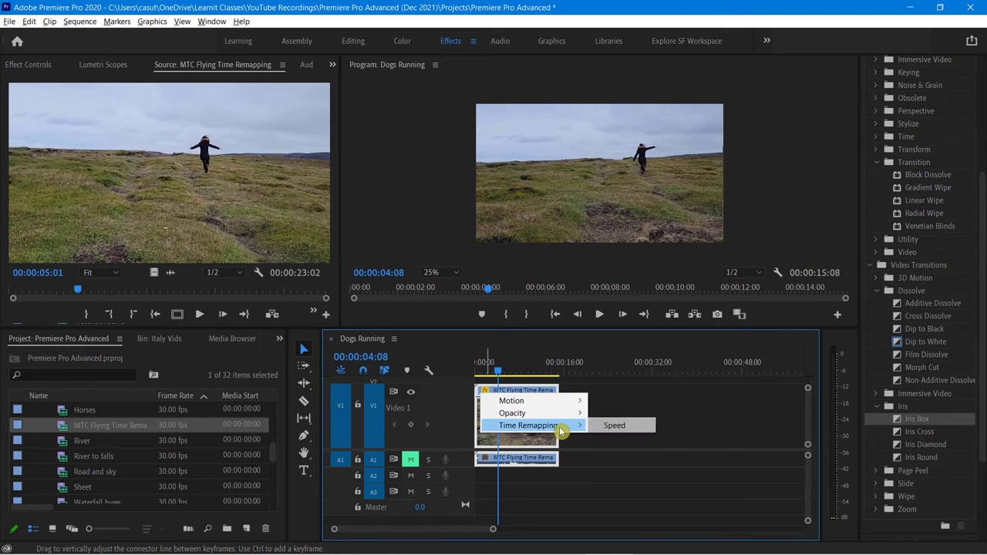
click(608, 429)
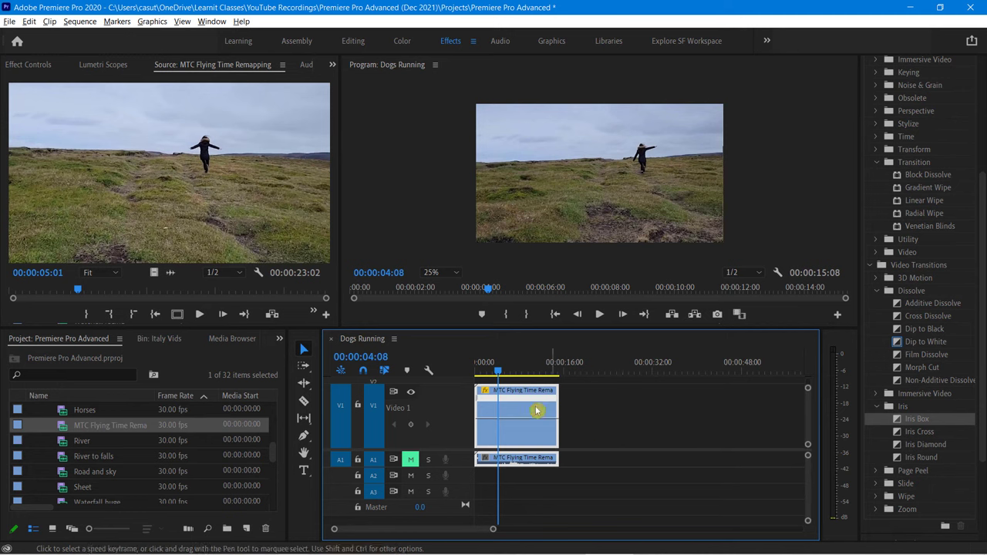
Step: Play back the first few seconds of the MTC Flying clip from the start of the sequence
drag(498, 372, 467, 373)
key(space)
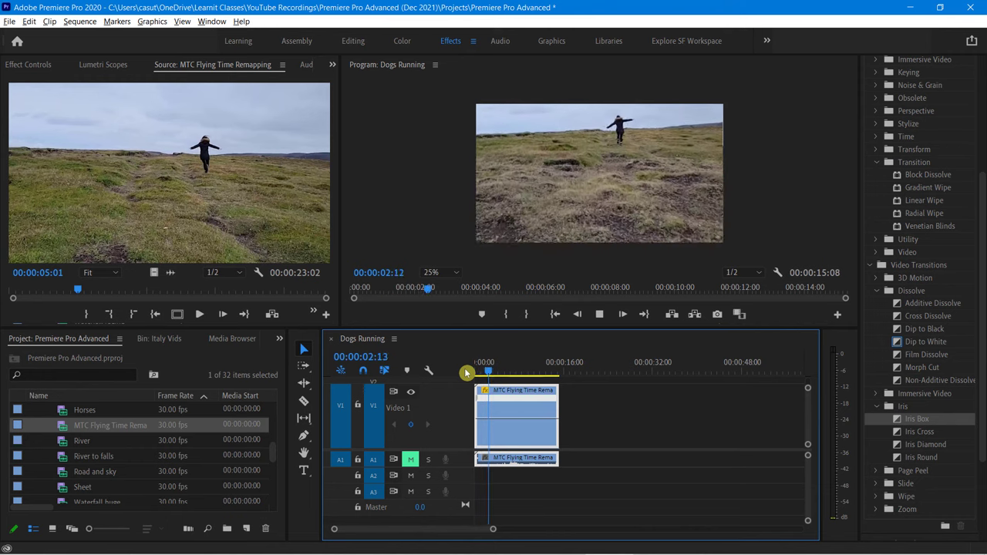
key(space)
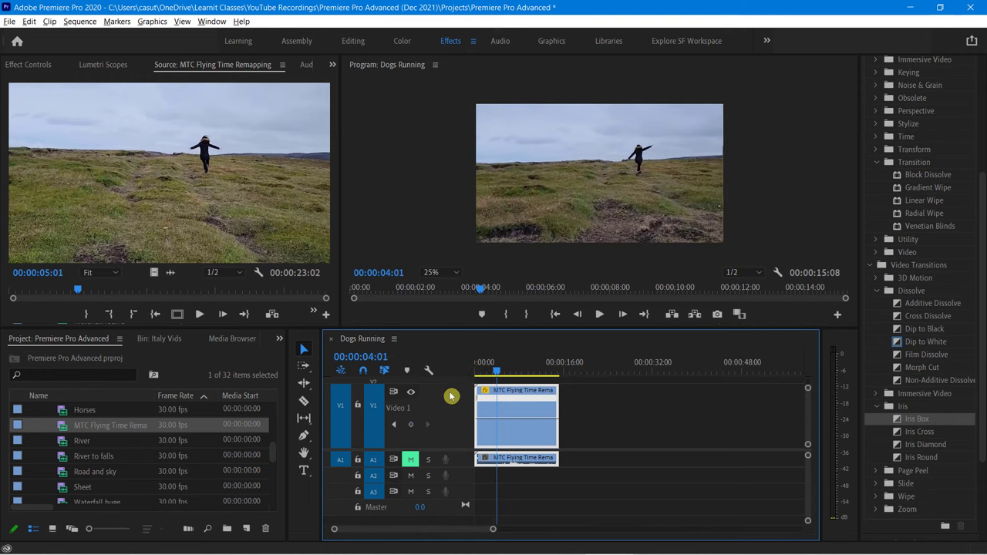
Step: Try raising the speed of the whole V1 clip with its speed line, play it from the start, and undo the change
drag(506, 417, 506, 405)
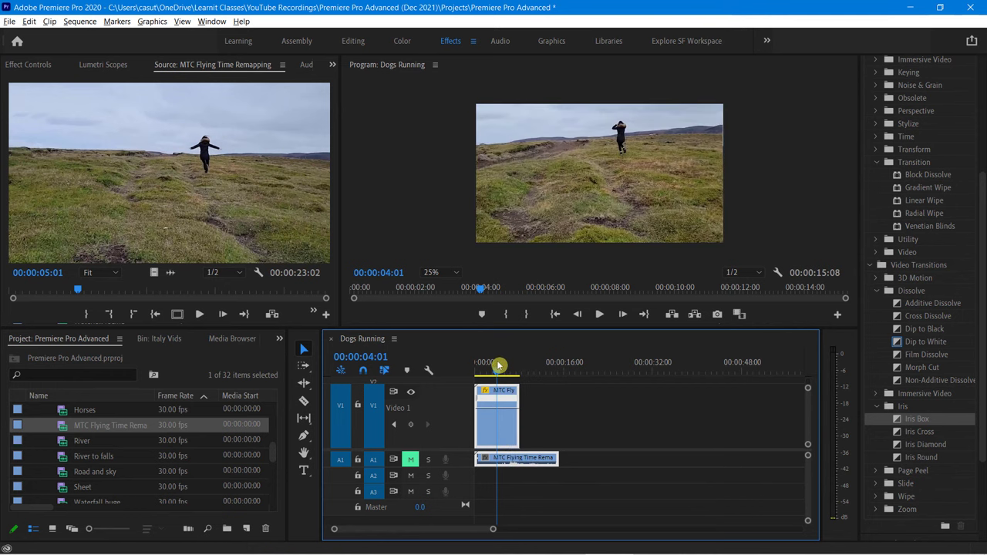
drag(495, 366, 475, 364)
key(space)
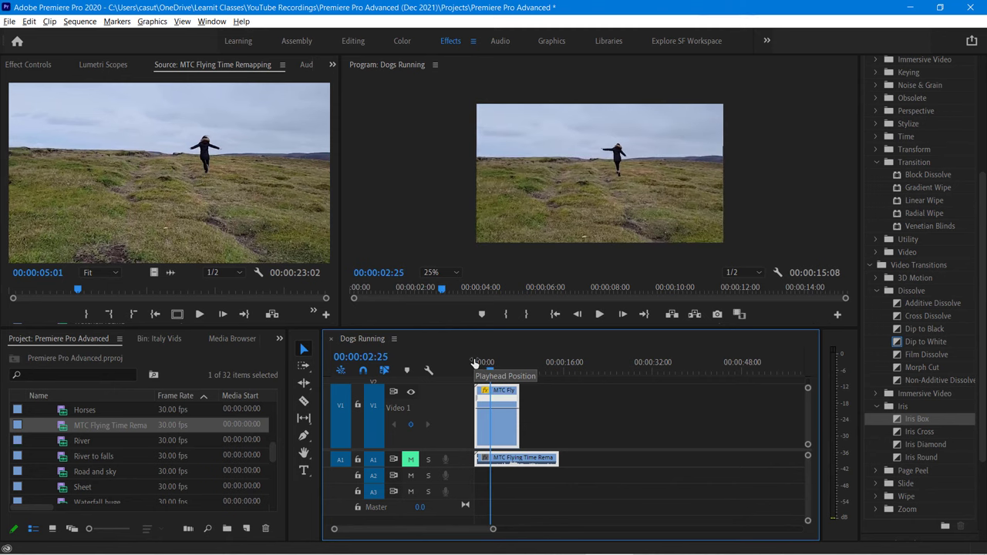
key(ctrl+z)
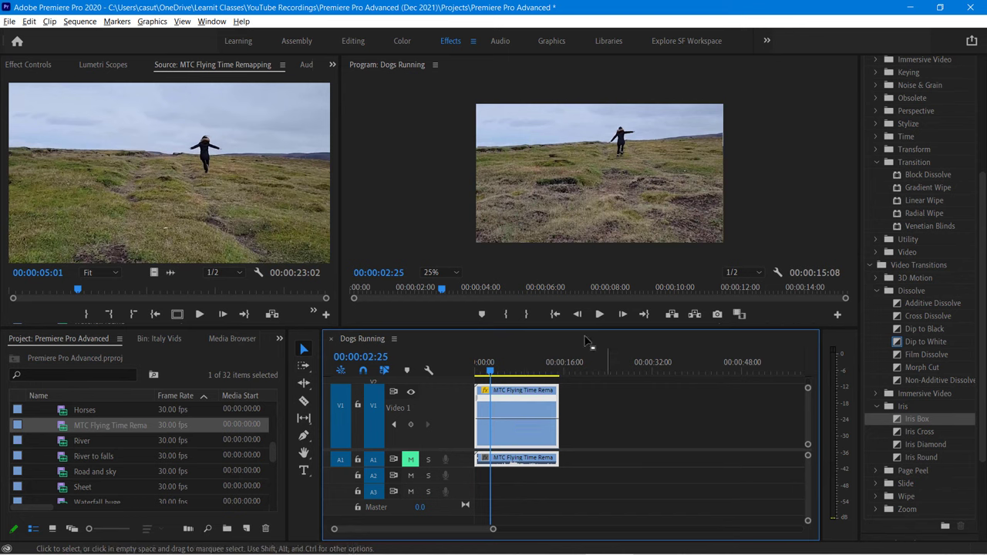
Step: Add four roughly evenly spaced speed keyframes along the V1 clip, from its very start to near its end
click(484, 371)
drag(484, 371, 473, 370)
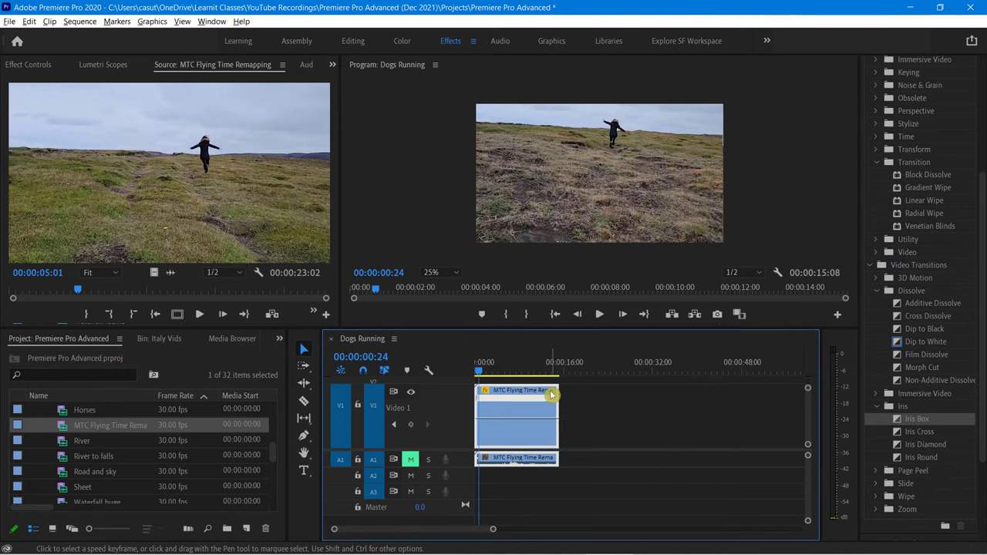
click(477, 374)
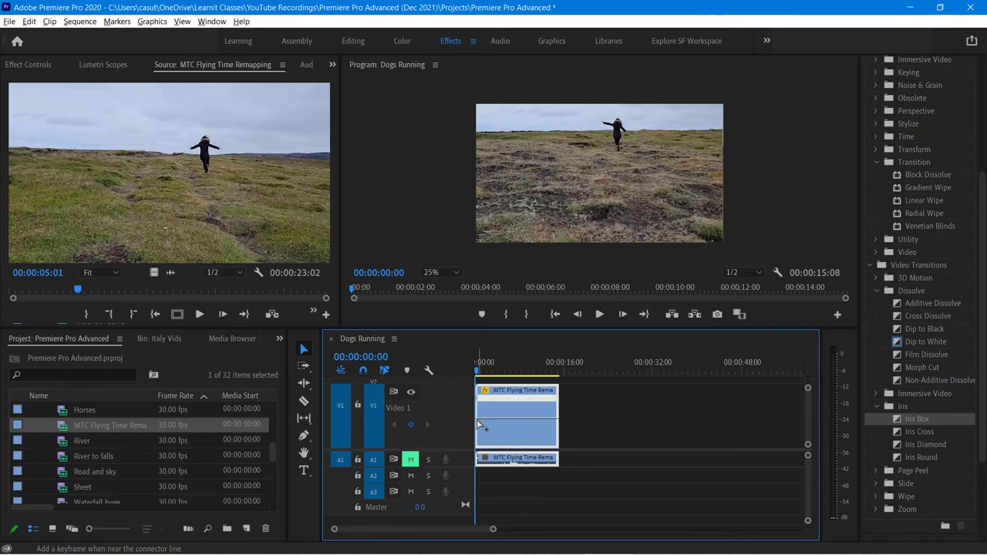
drag(477, 420, 478, 402)
drag(505, 428, 528, 430)
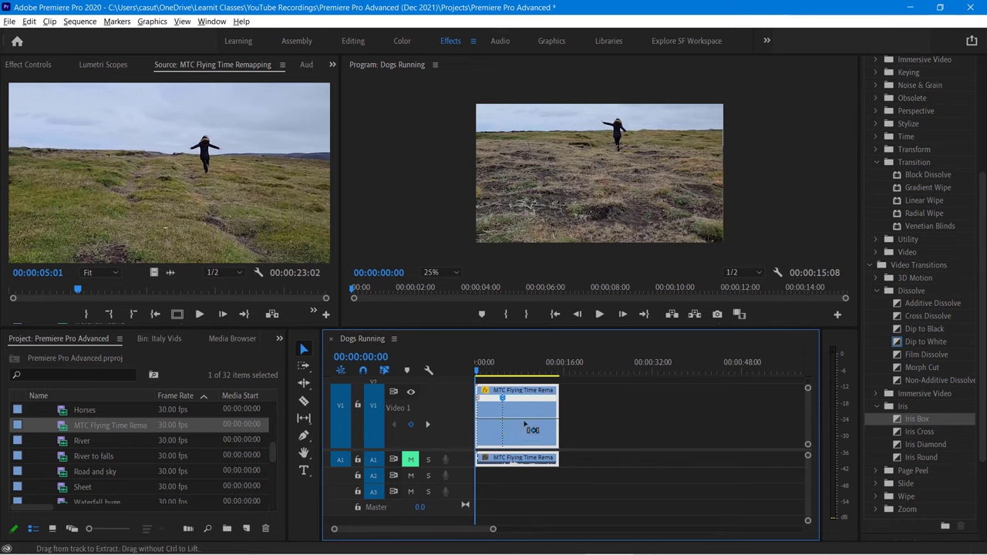
ctrl+click(527, 420)
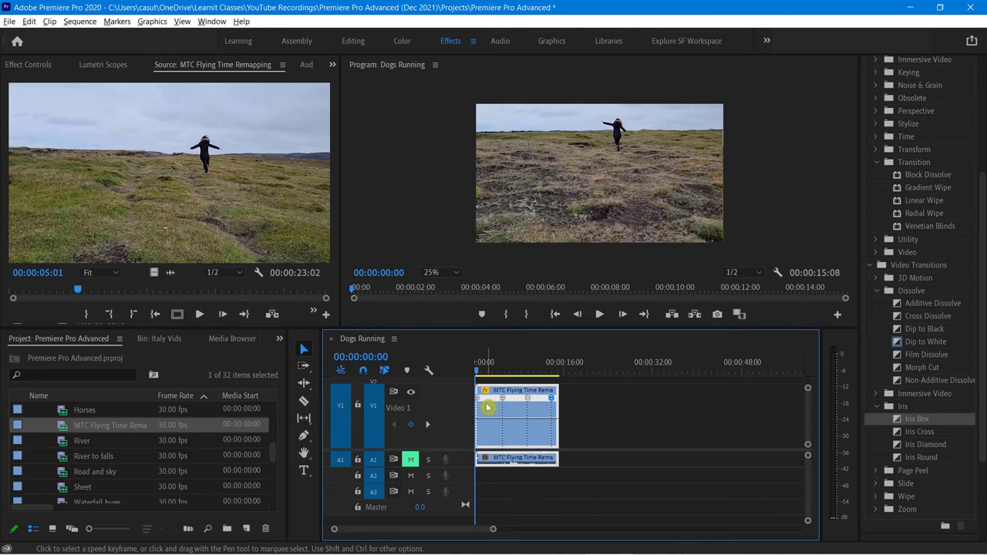
click(516, 428)
click(518, 436)
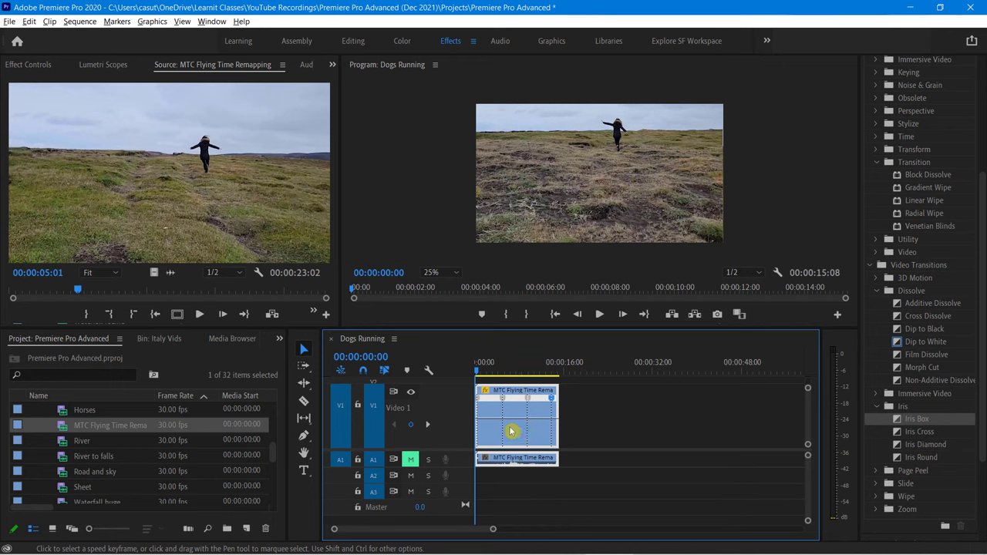
Step: Lower the speed of the section between the first and second keyframes to slow motion, and play it back
drag(489, 418, 503, 456)
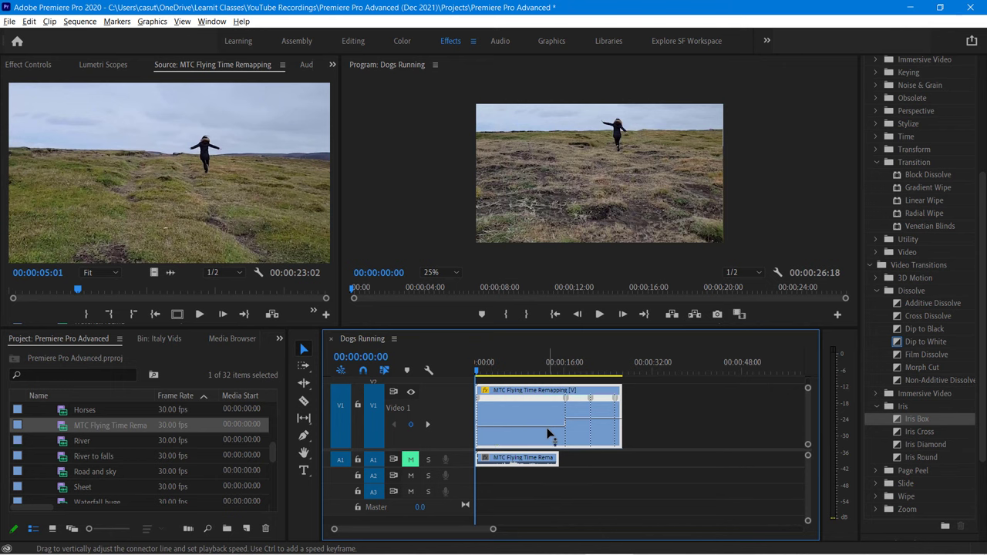
mouse_move(547, 434)
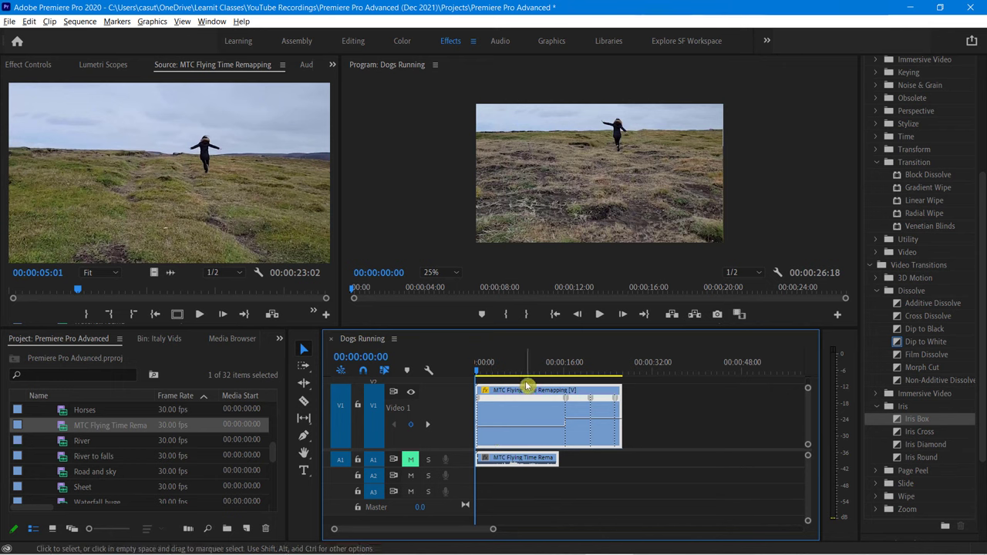
key(space)
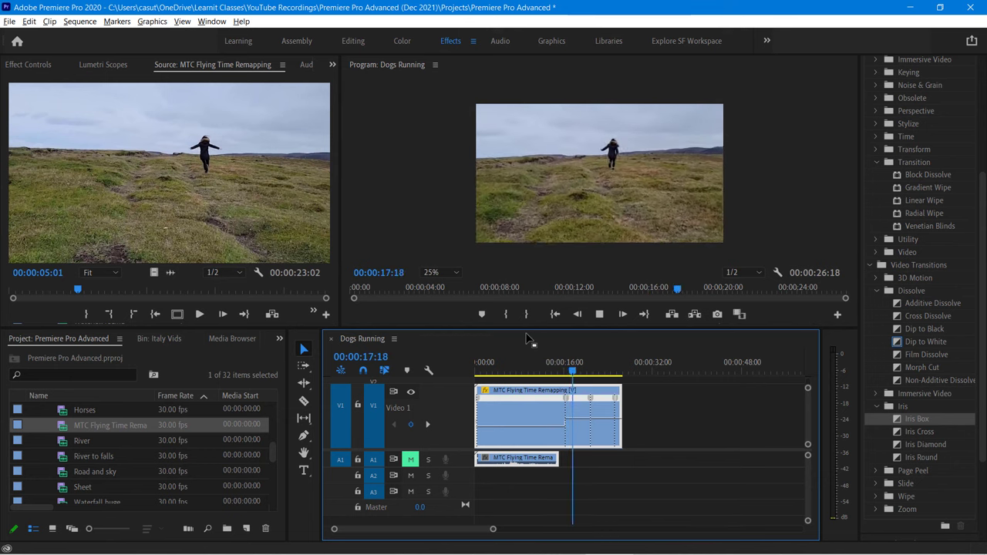
key(space)
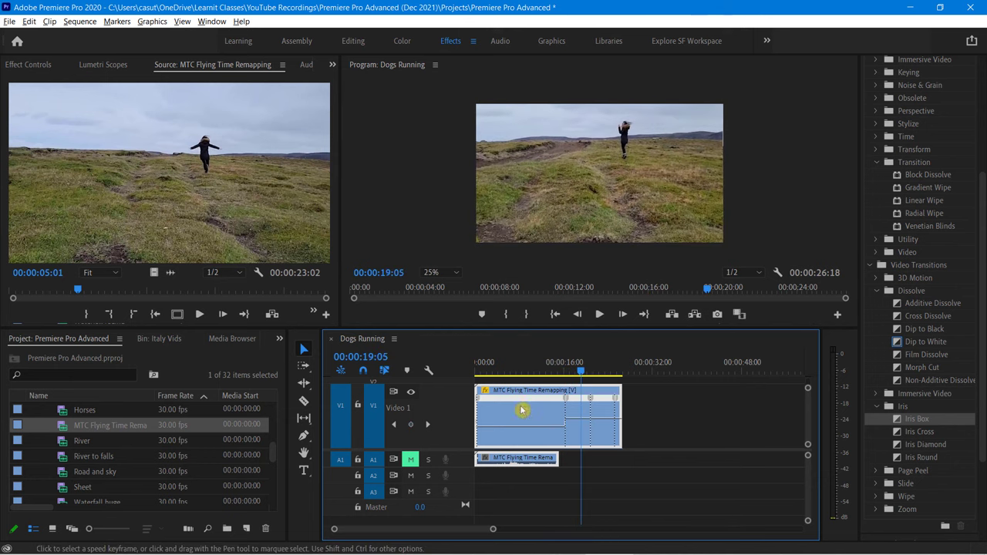
Step: Raise the first section's speed slightly and the second section's speed above normal, and play the clip from the start
drag(540, 426, 540, 419)
drag(540, 420, 531, 408)
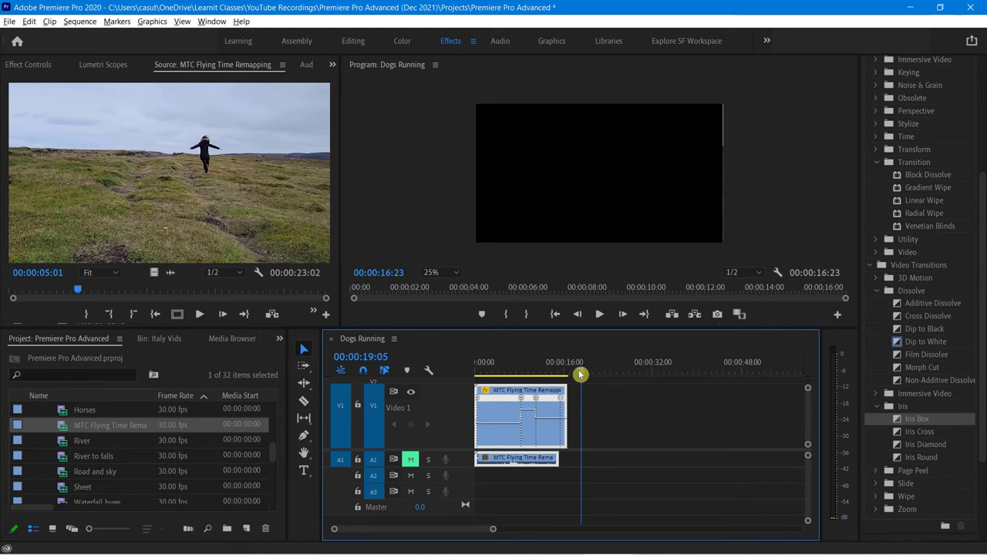
drag(580, 372, 476, 377)
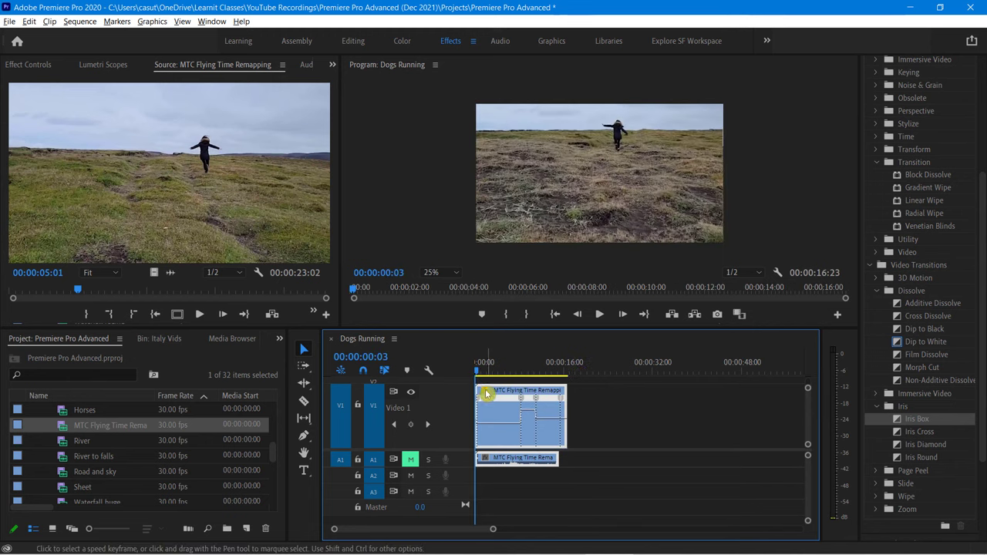
key(space)
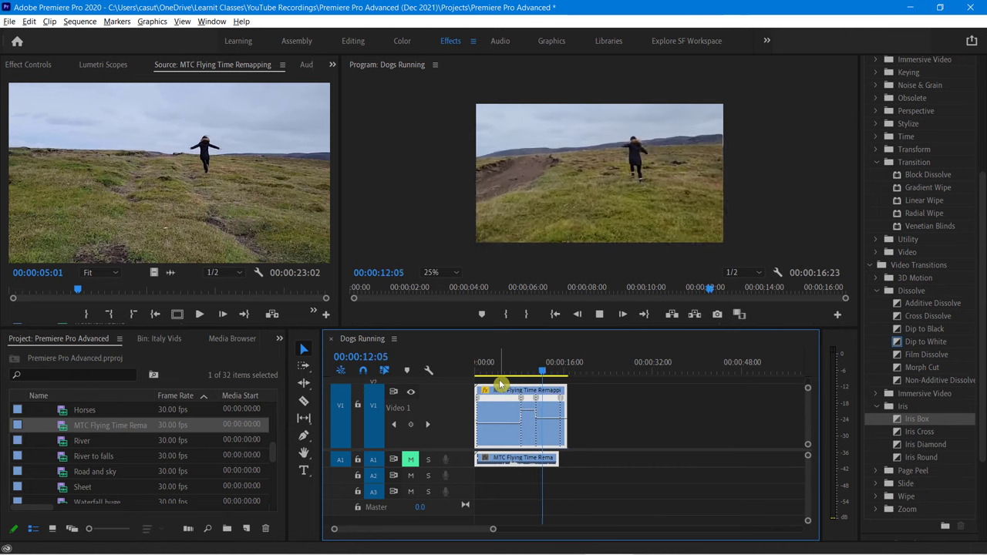
key(space)
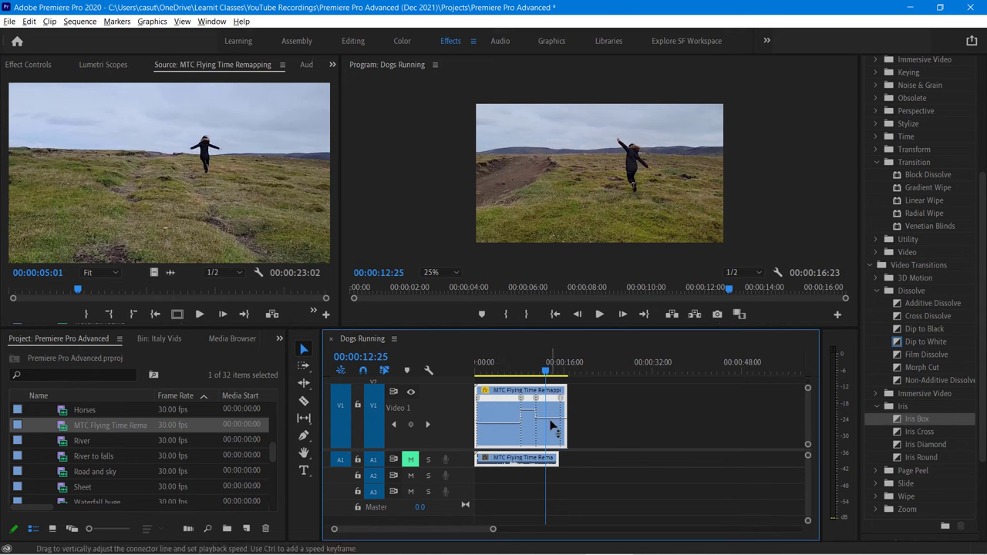
Step: Lower the speed of the section between the third and fourth keyframes slightly, and play through to the clip's end
drag(552, 425, 556, 460)
drag(546, 371, 513, 370)
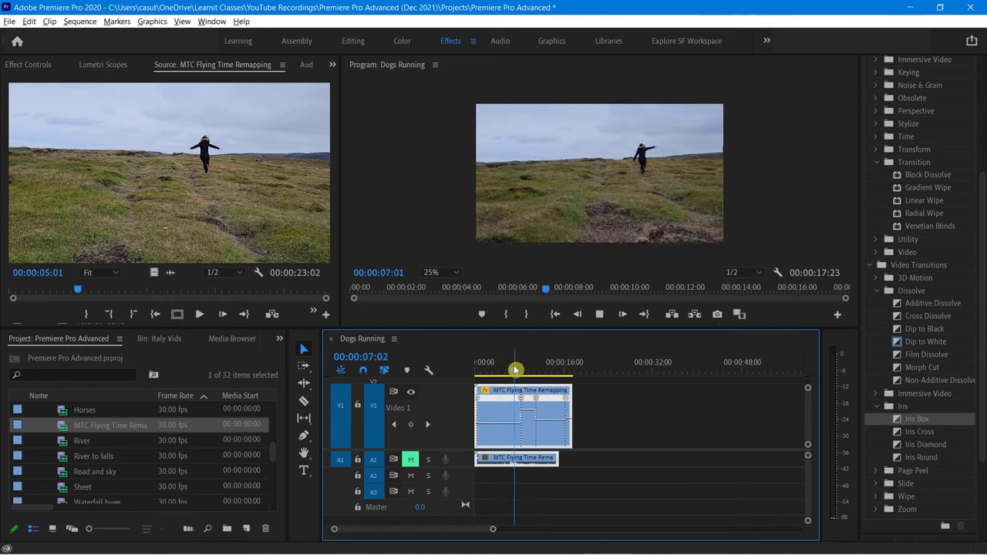
key(space)
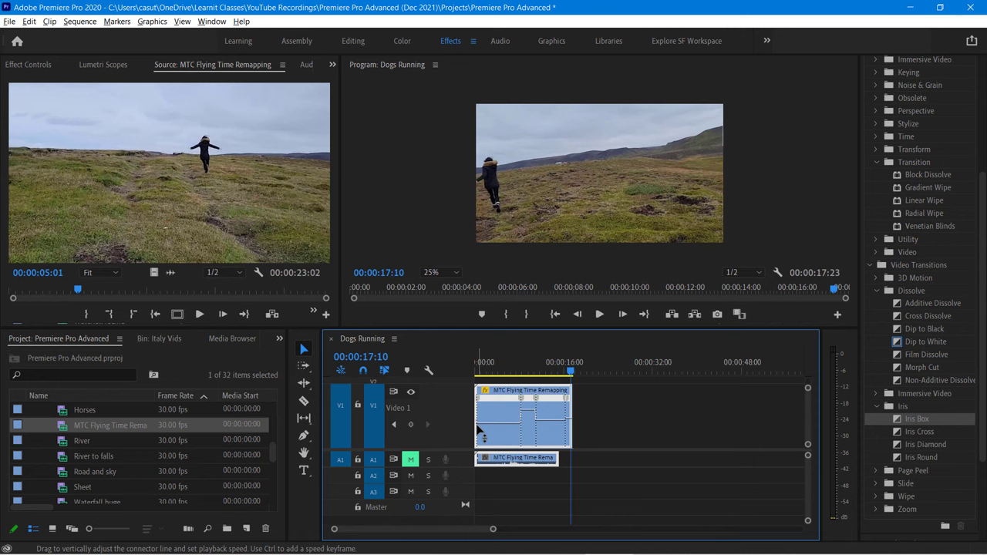
Step: Review the clip's speed sections and the Motion, Opacity and Time Remapping choices offered for its keyframe line
click(507, 435)
right_click(484, 393)
mouse_move(534, 426)
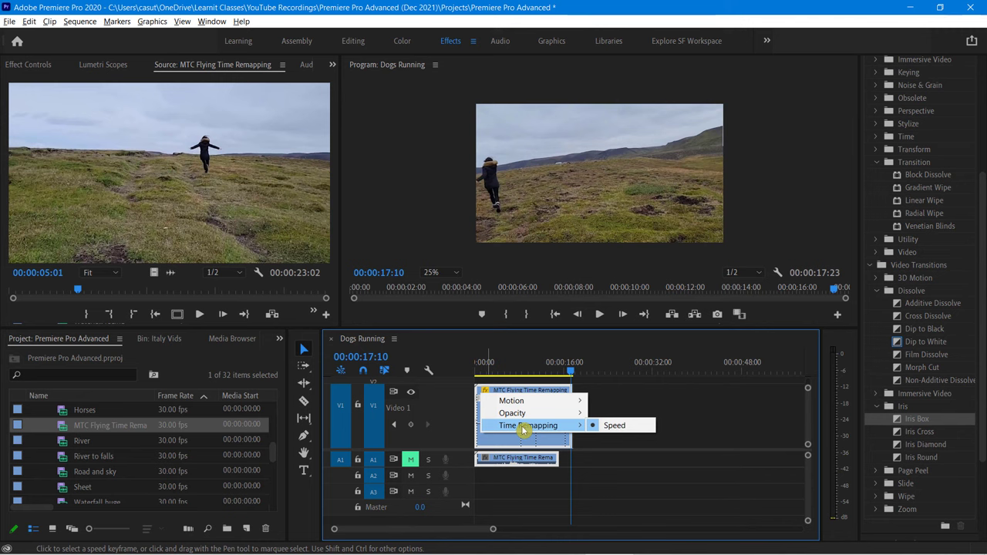
click(584, 340)
click(592, 395)
click(502, 429)
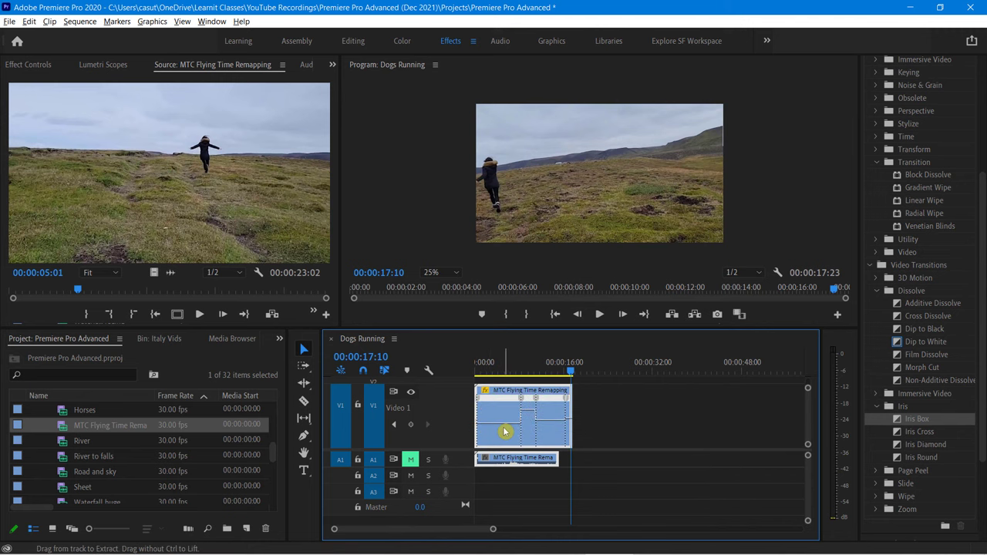
click(513, 432)
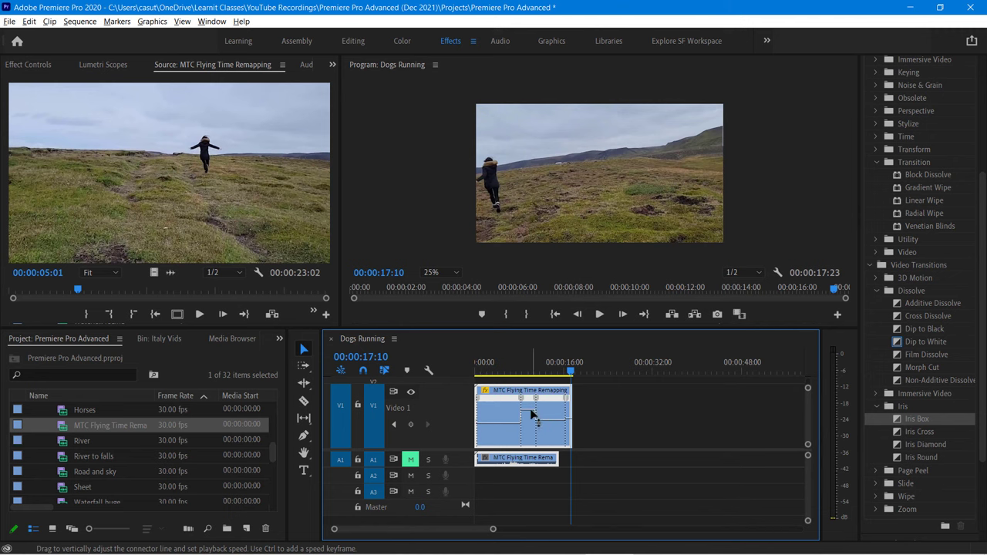
click(500, 432)
drag(527, 415, 540, 413)
click(527, 434)
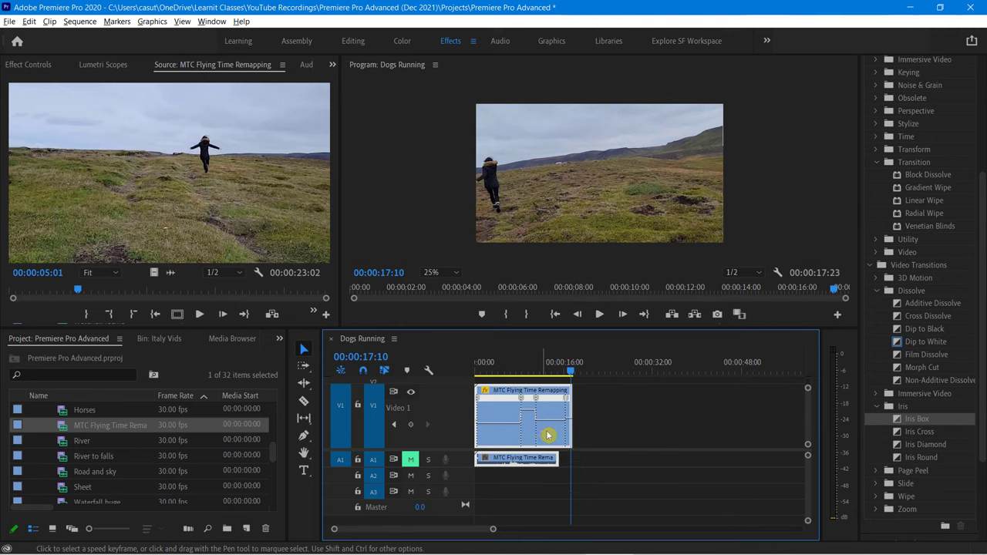
click(484, 391)
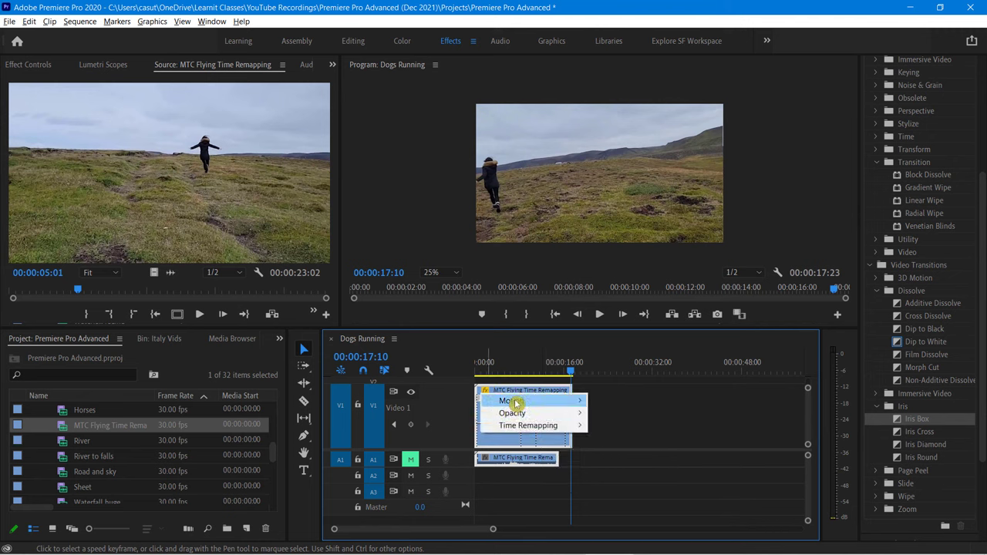
mouse_move(515, 405)
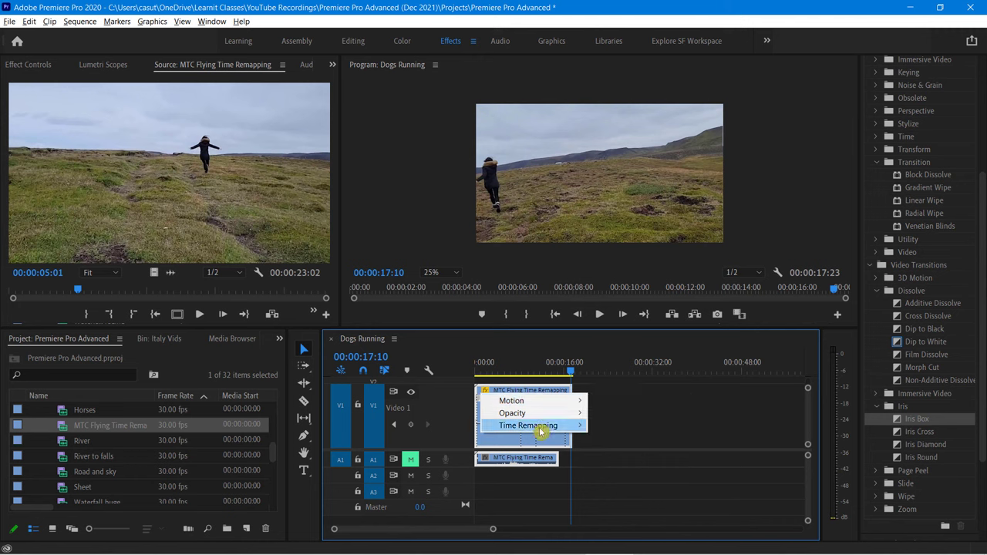
click(498, 360)
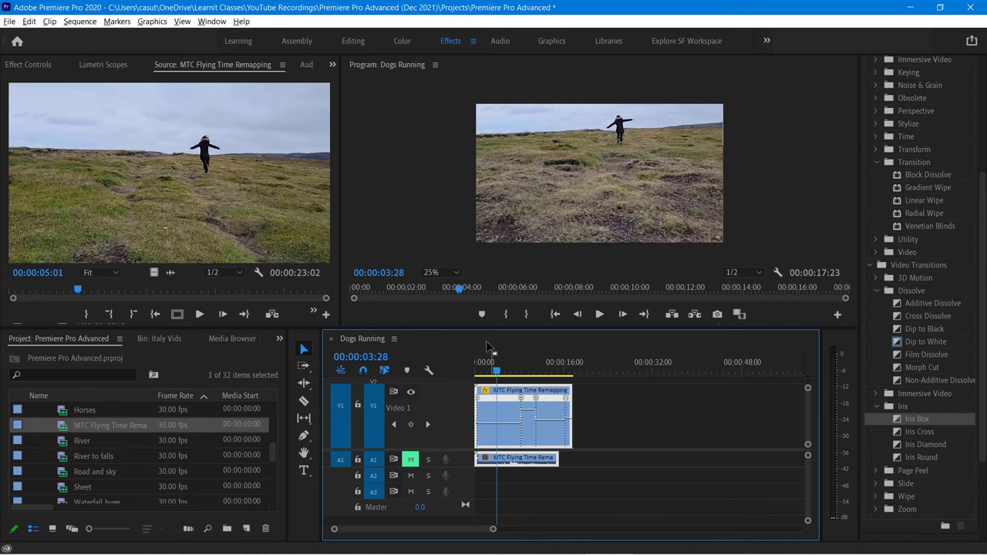
click(482, 391)
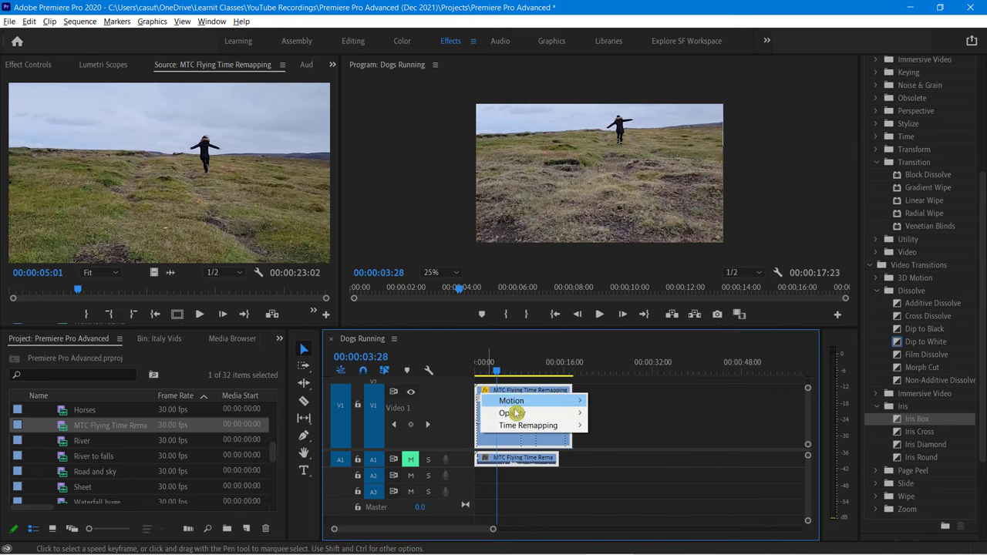
click(441, 344)
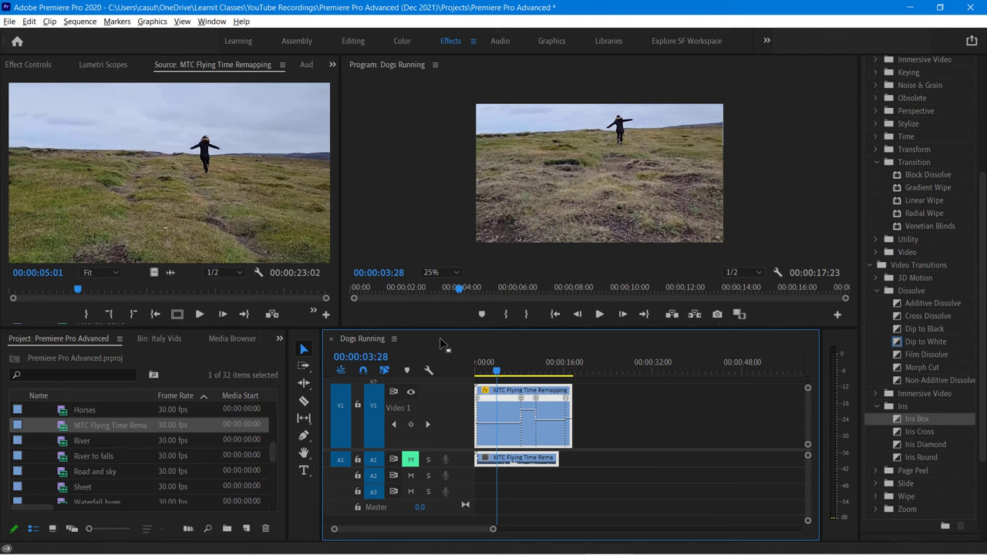
click(452, 422)
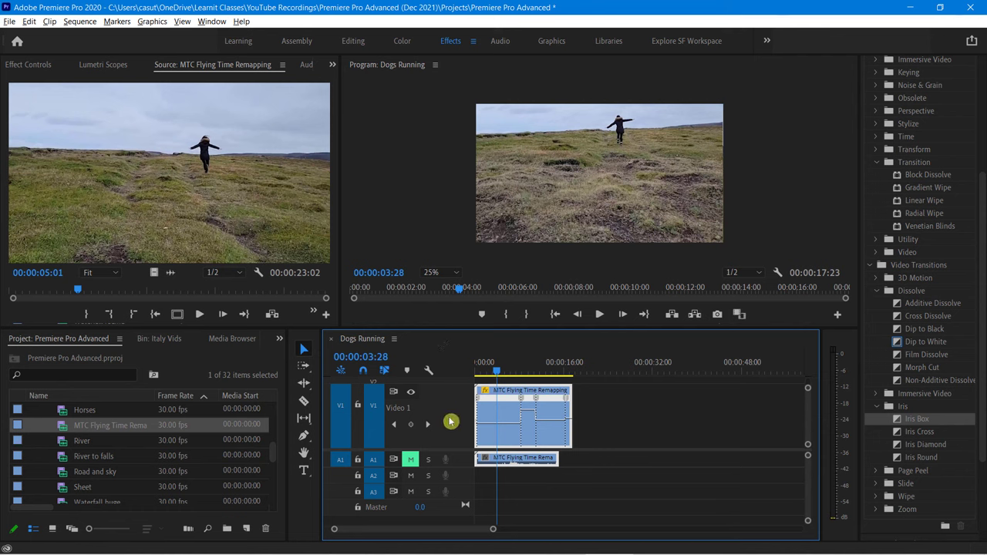
click(484, 394)
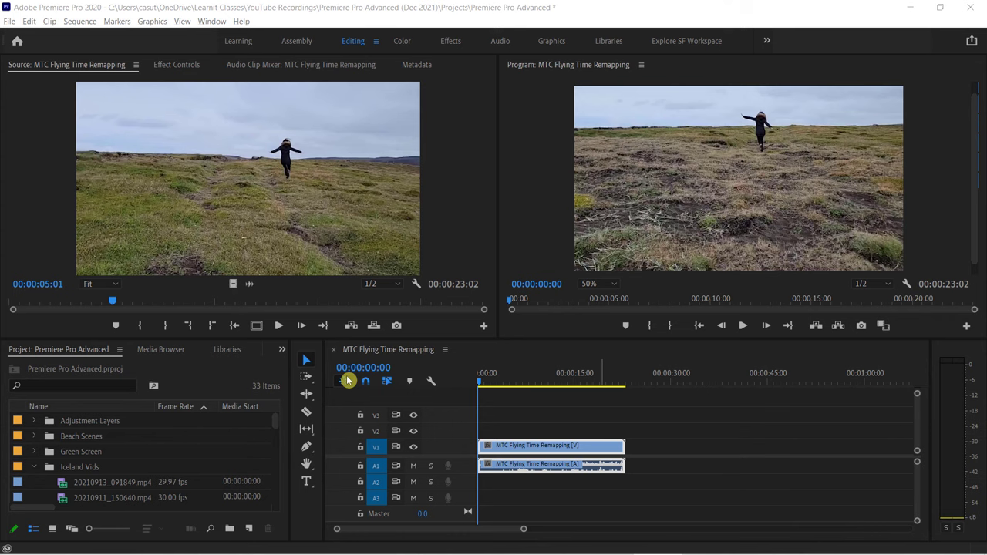
Step: Play the MTC Flying Time Remapping sequence from the start to about 00:00:03:17
click(506, 360)
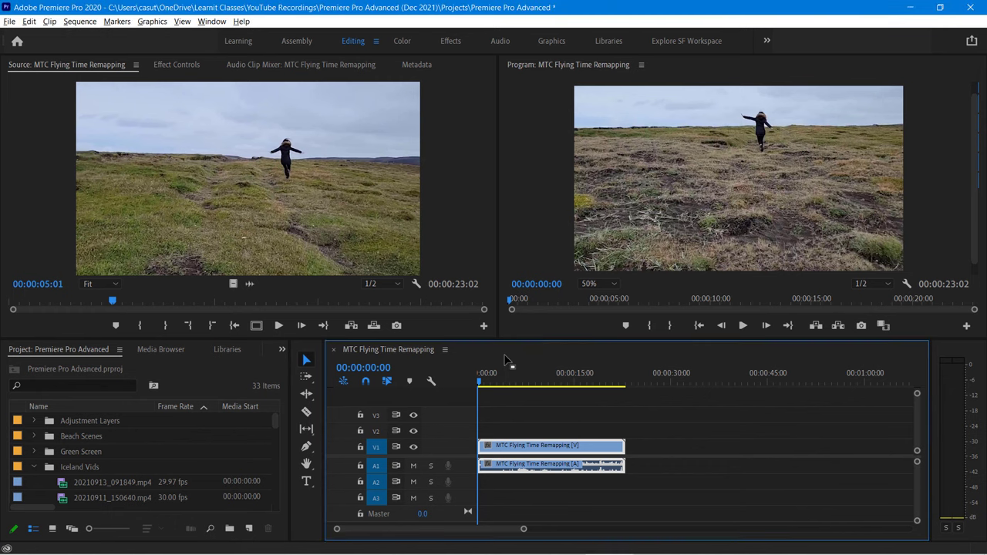
key(space)
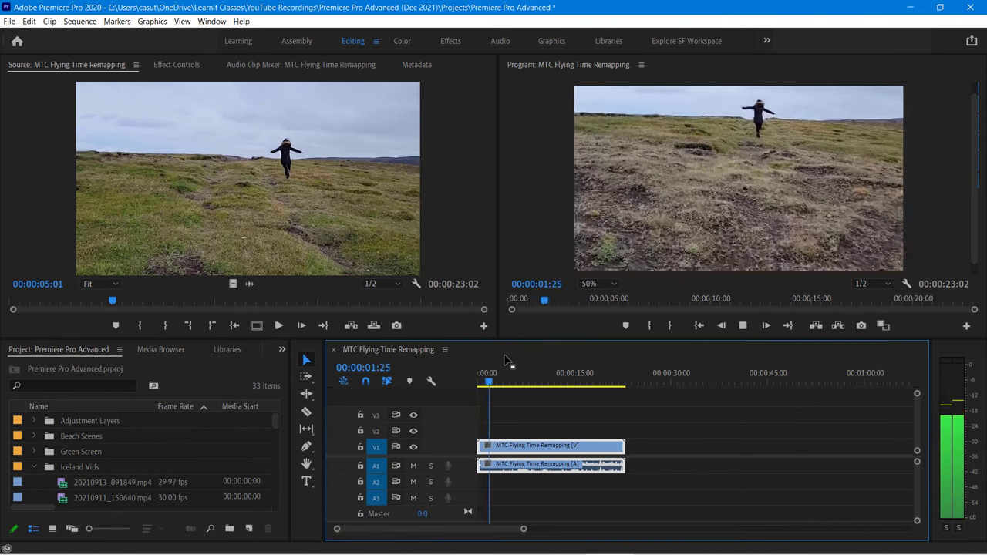
key(space)
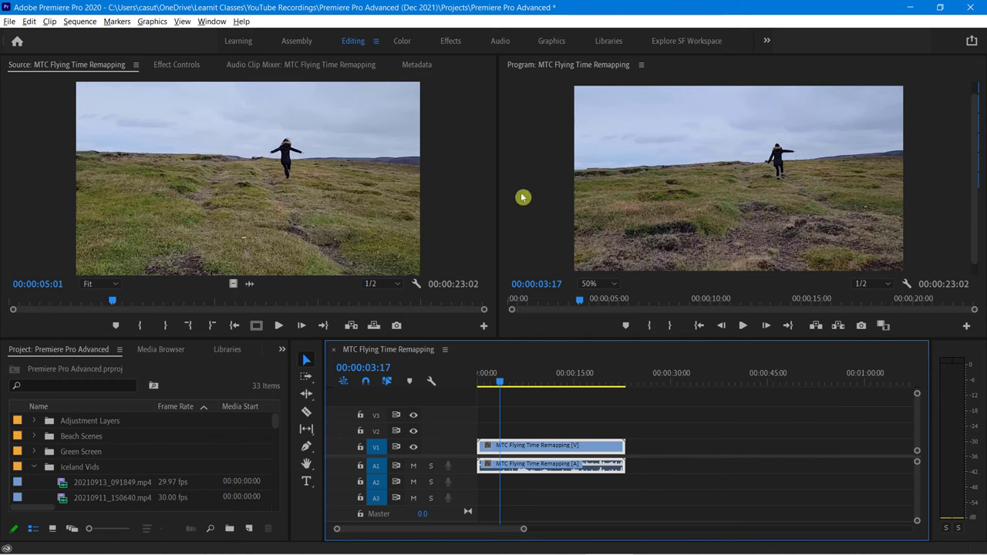
Step: Switch to the Effects workspace, enlarge the effects list and expand the Presets folder
click(451, 45)
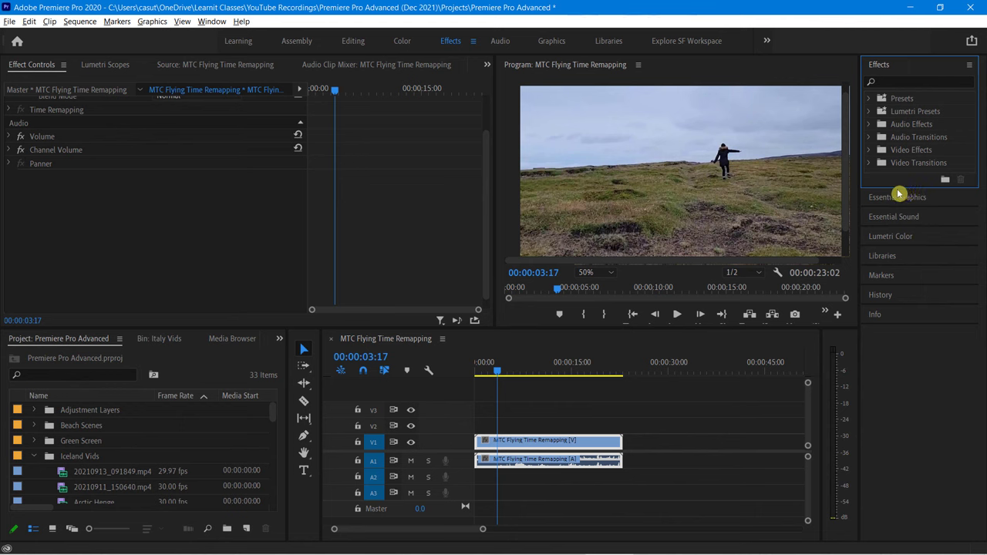
click(894, 194)
click(882, 68)
drag(892, 189, 895, 452)
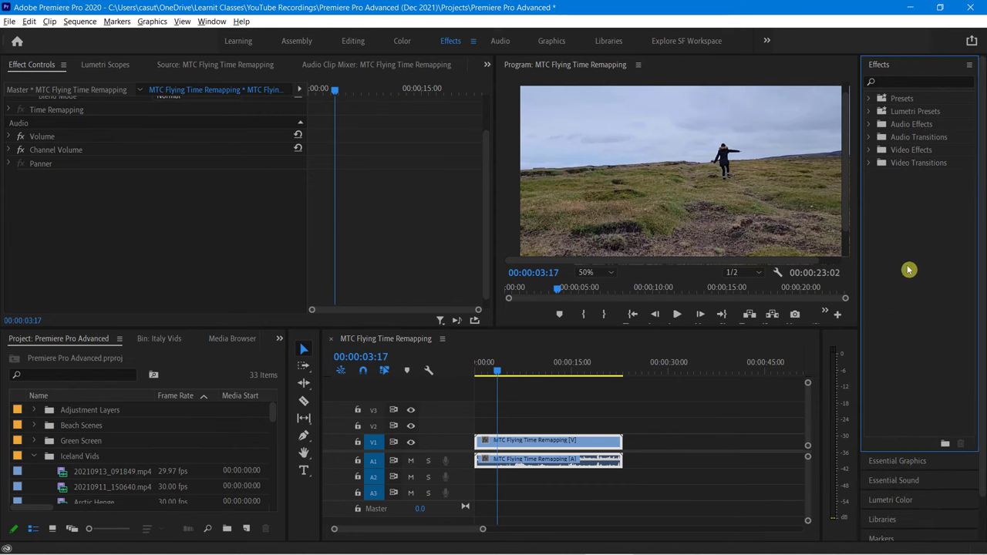
click(891, 235)
click(870, 100)
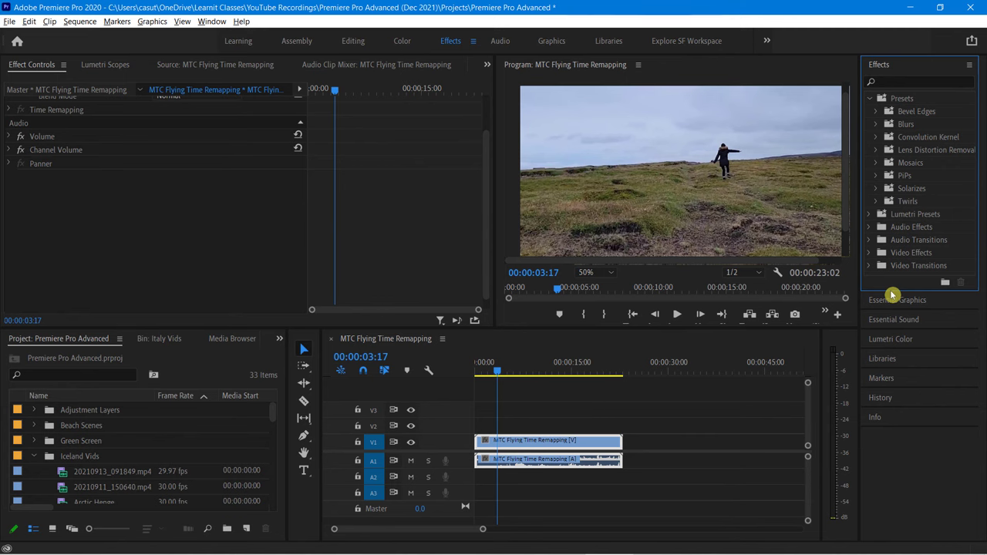
Step: Search the effects for CONTRAST and apply Brightness & Contrast to the MTC Flying Time Remapping clip
click(903, 86)
text(CO)
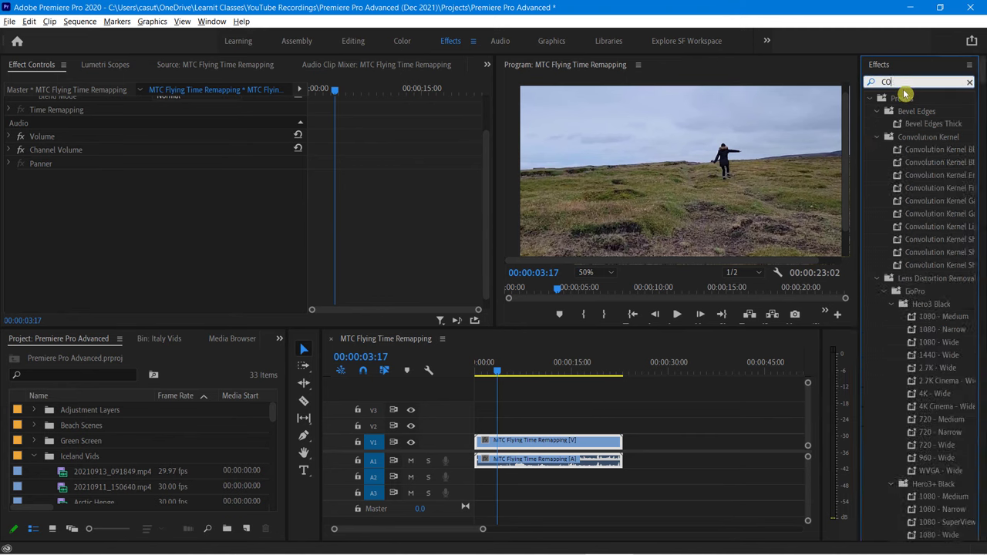
text(NTRA)
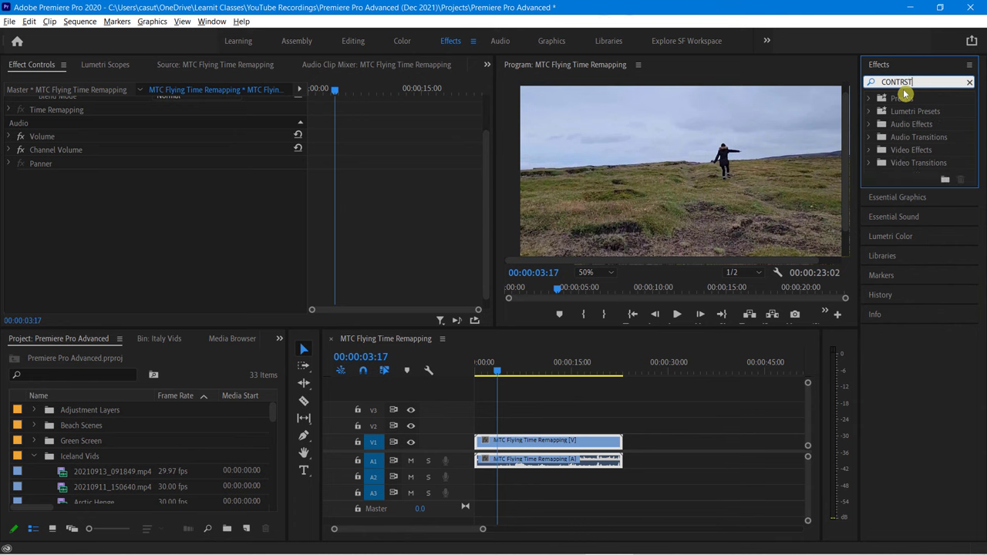
text(ST)
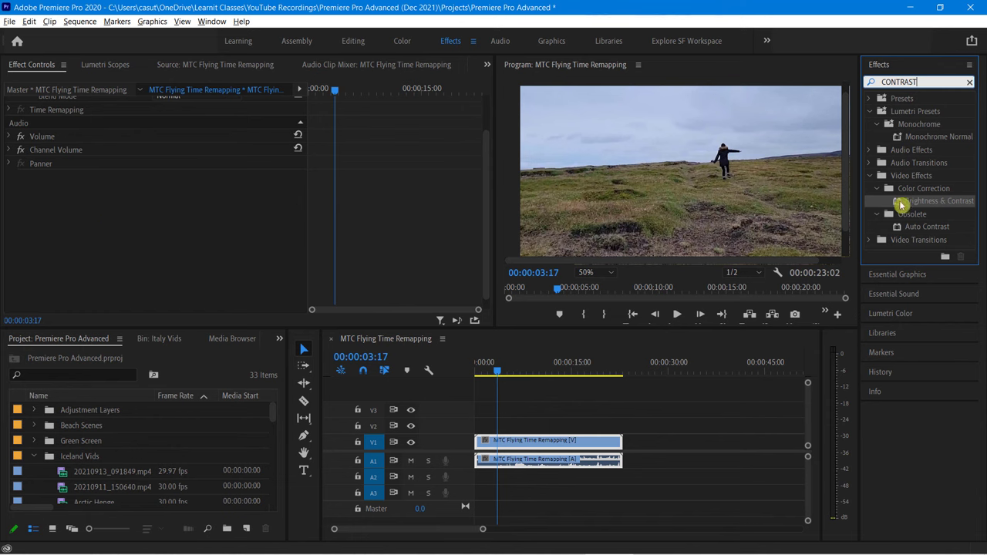
drag(901, 205, 100, 219)
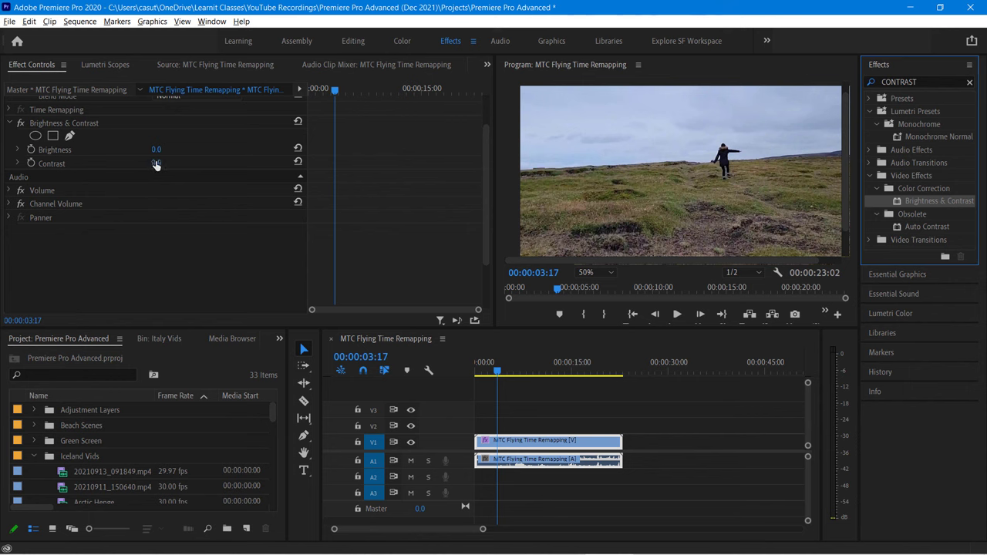
Step: Try a Contrast of 22 and a Brightness of -7, and reset both to their defaults
mouse_move(156, 165)
mouse_down()
mouse_move(180, 165)
mouse_move(143, 150)
mouse_move(169, 158)
mouse_up()
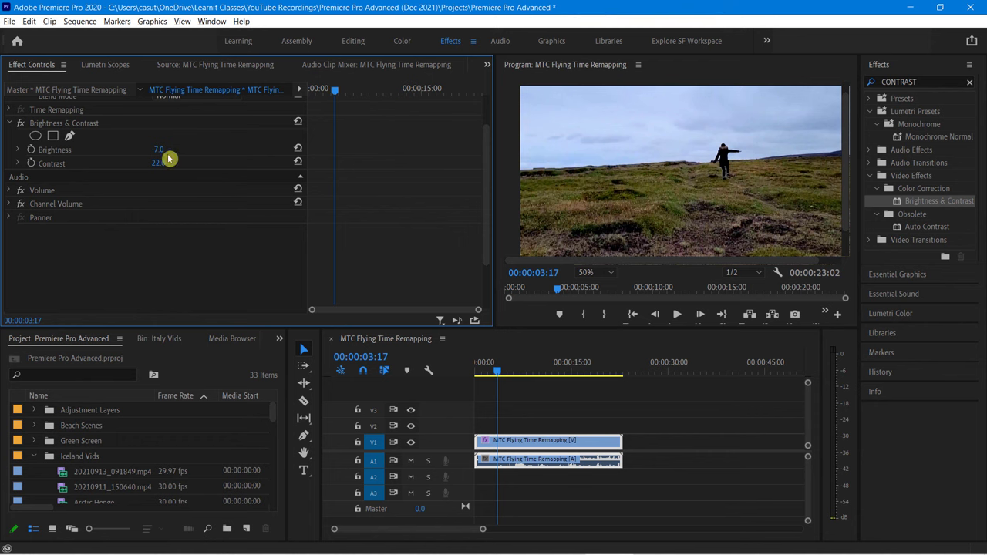
click(297, 149)
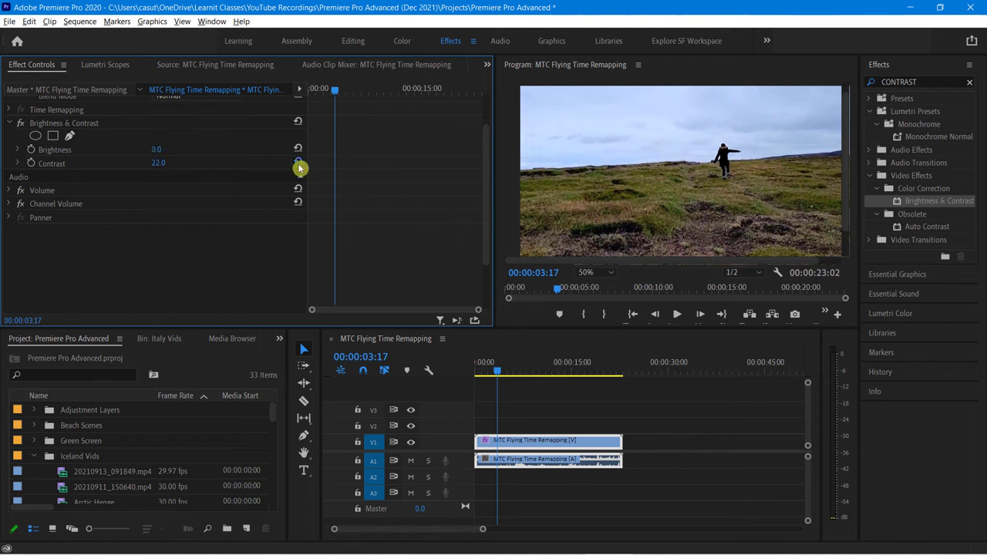
click(298, 162)
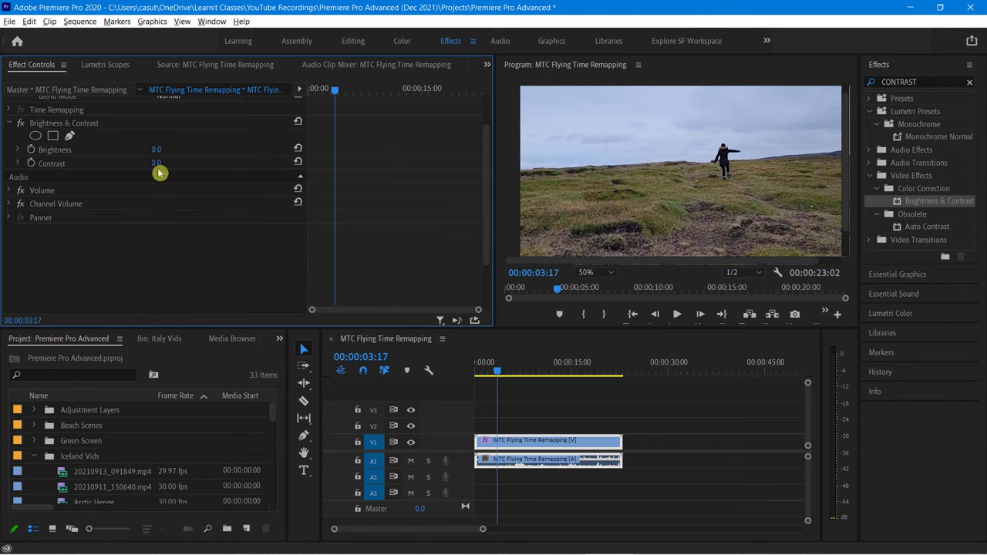
Step: Raise the clip's Contrast to 32, reveal its slider and bring the Contrast down to 15.9
drag(156, 162, 178, 163)
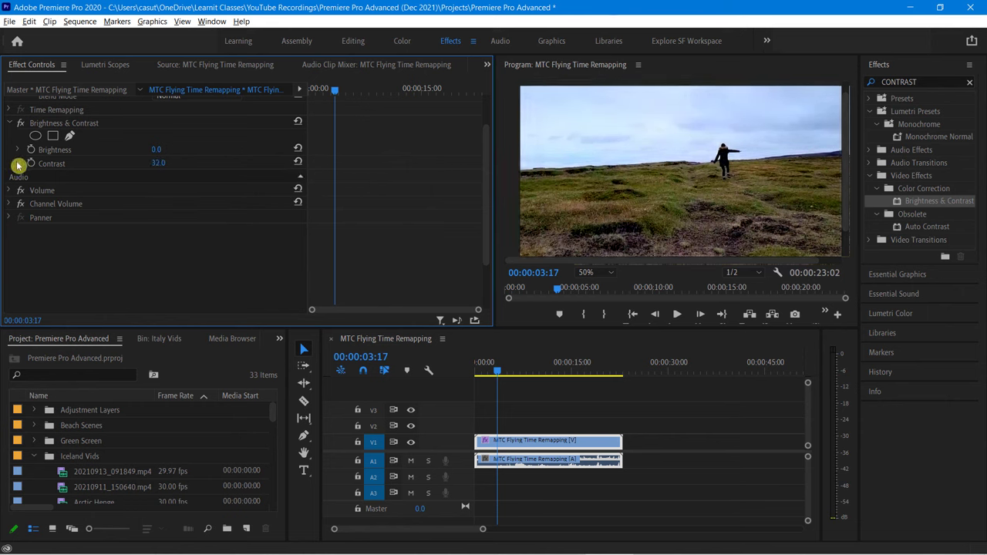
click(18, 162)
scroll(18, 163, up, 3)
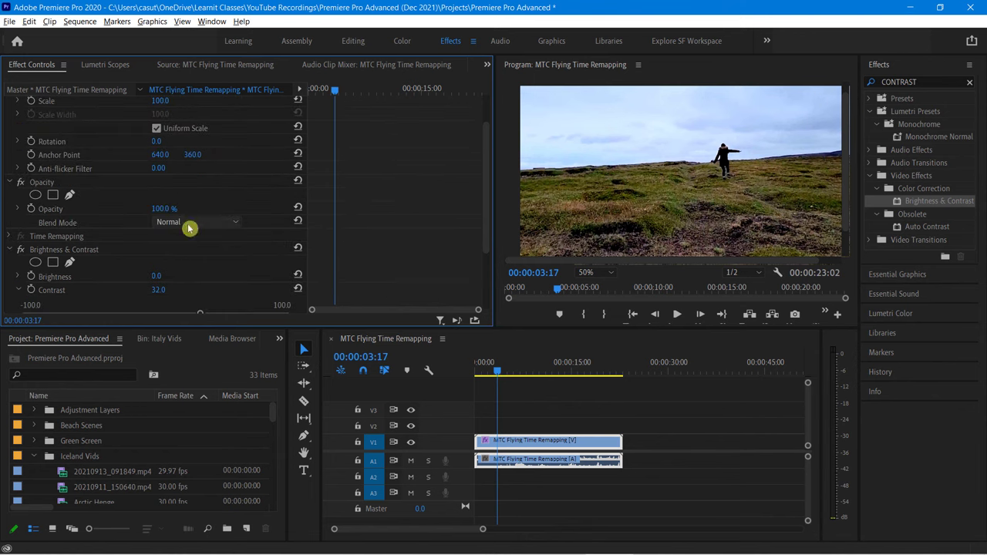
scroll(208, 214, down, 1)
scroll(205, 214, down, 3)
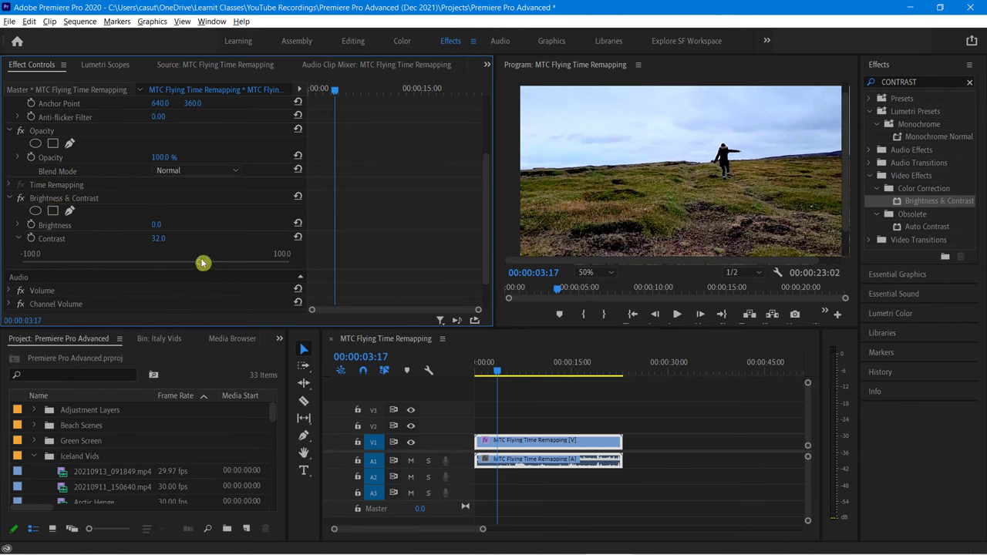
drag(202, 263, 178, 286)
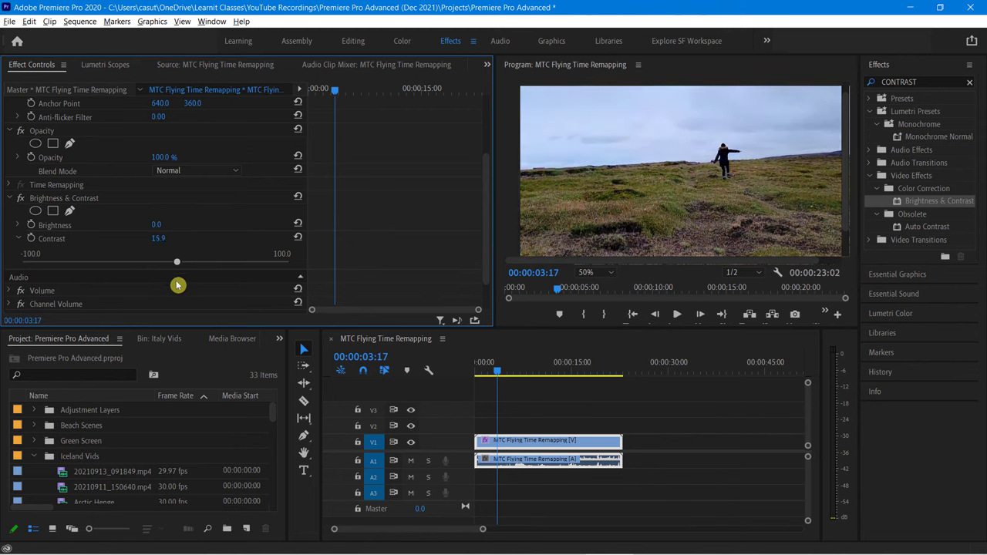
Step: Apply the obsolete Auto Contrast effect to the clip, below Brightness & Contrast
scroll(219, 212, up, 6)
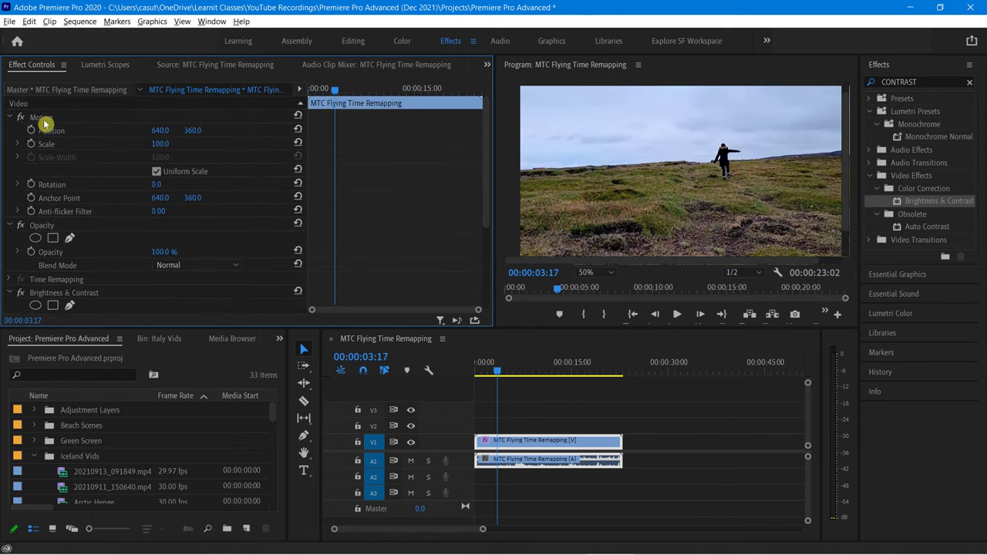
scroll(51, 146, down, 4)
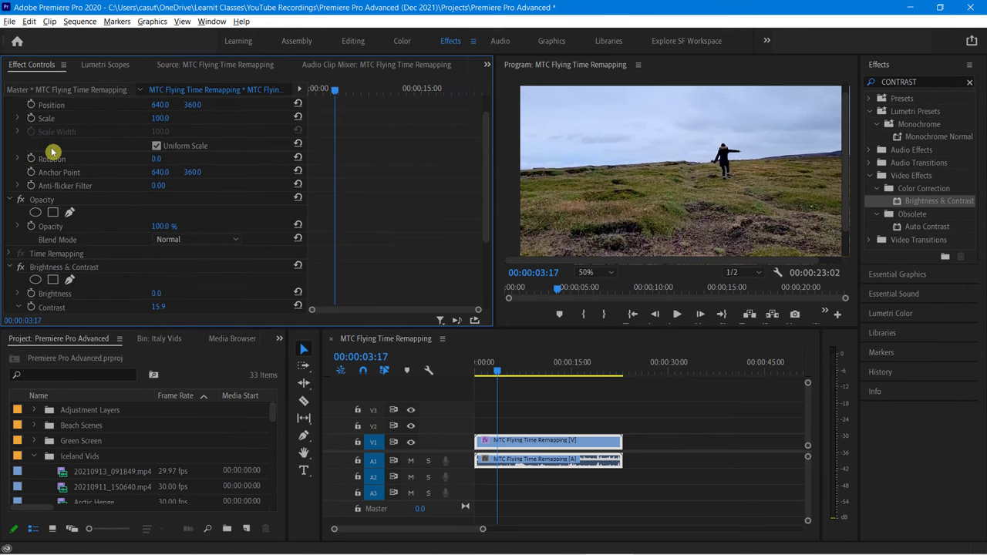
scroll(51, 147, down, 2)
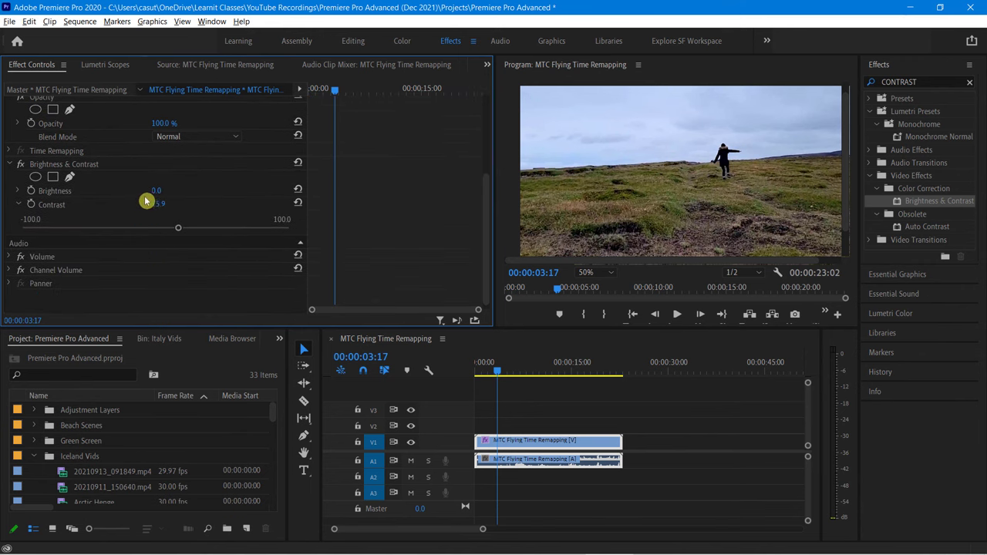
scroll(122, 219, up, 3)
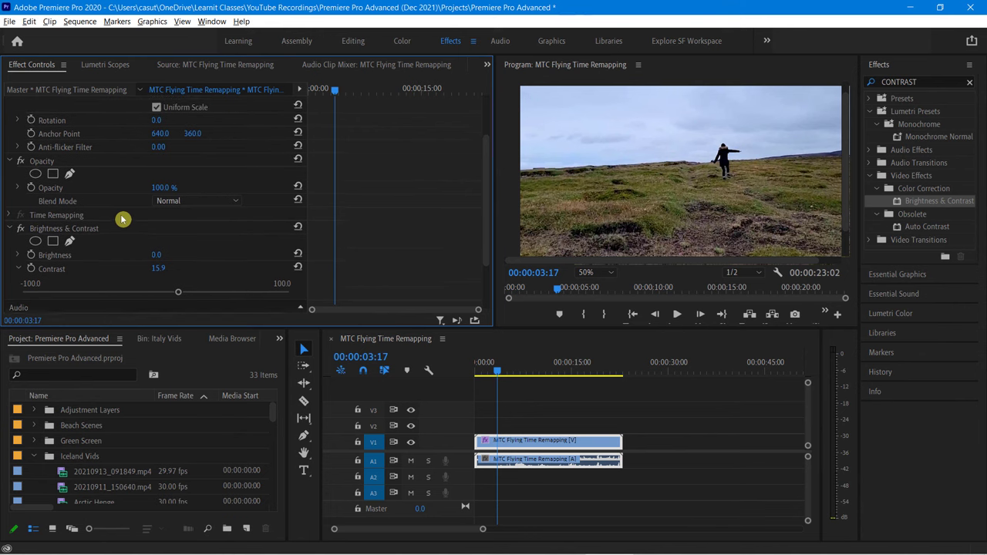
scroll(122, 219, down, 3)
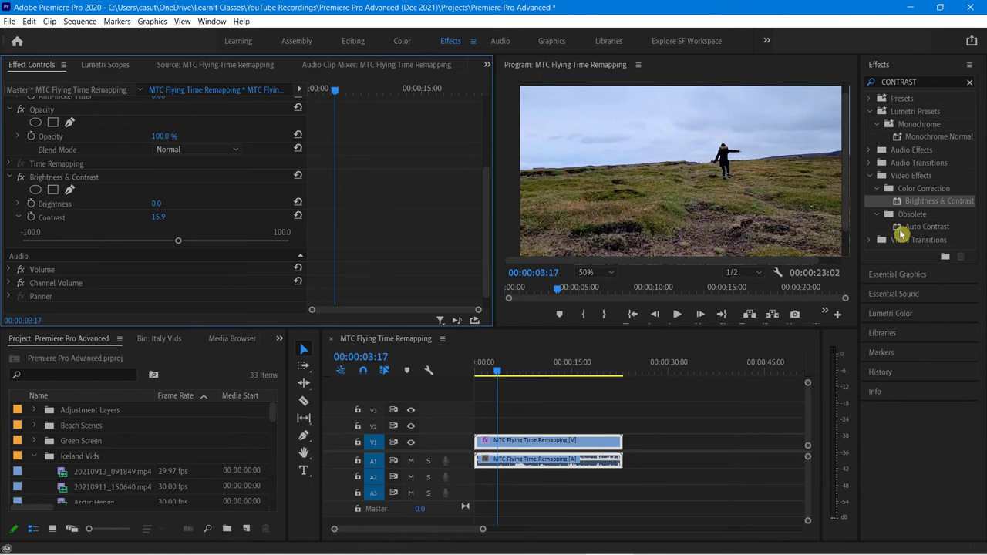
drag(900, 234, 58, 264)
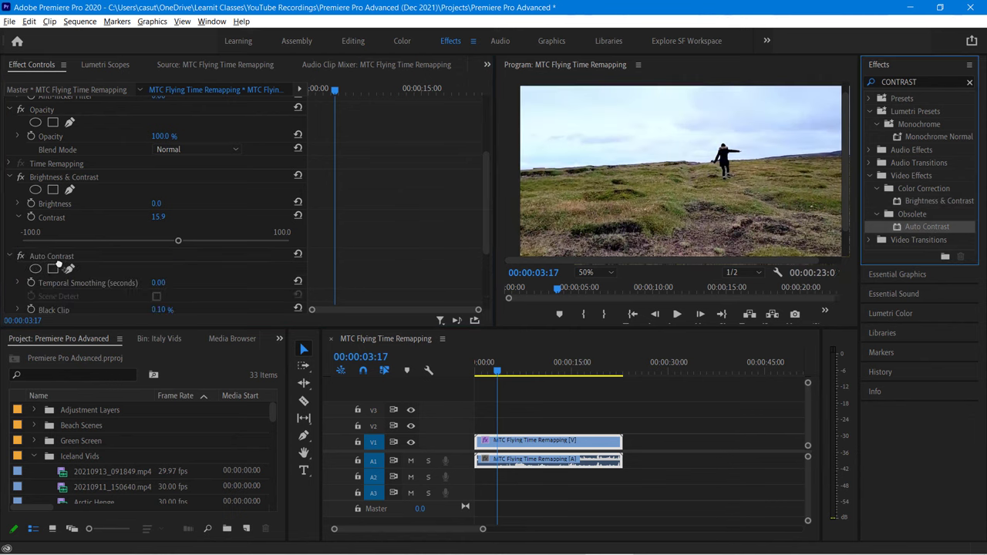
Step: Set Auto Contrast's Black Clip to 5.00 % and its White Clip to 0.30 %
scroll(120, 286, down, 1)
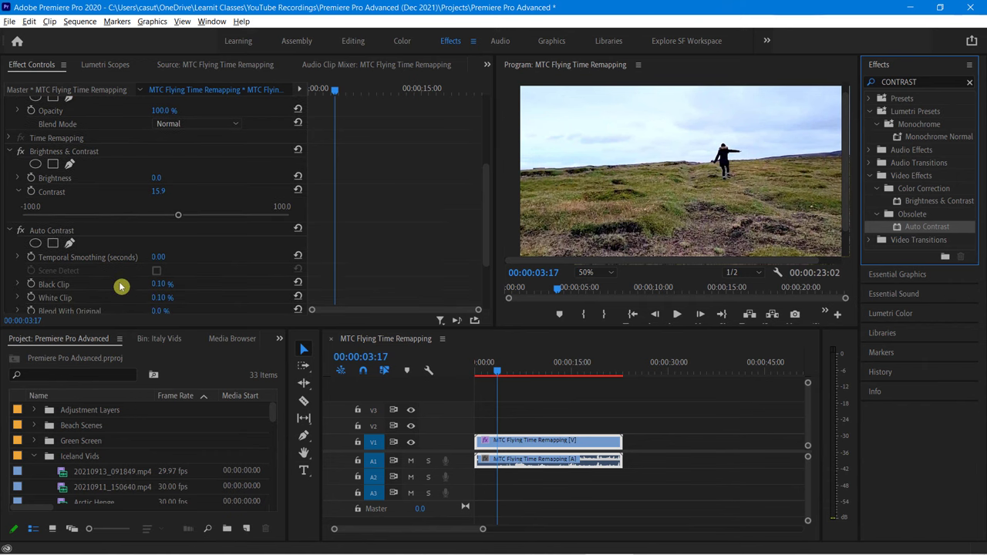
scroll(125, 301, down, 1)
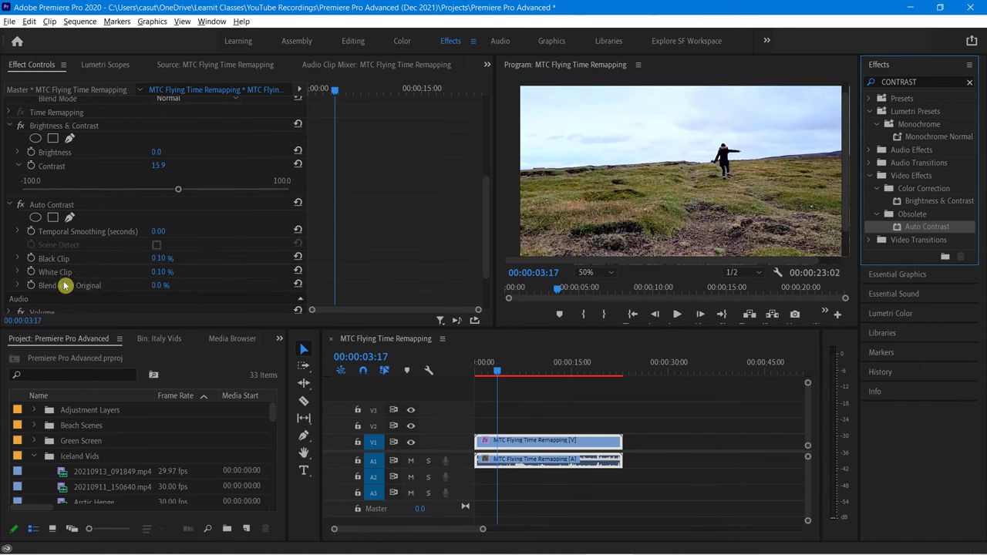
click(159, 259)
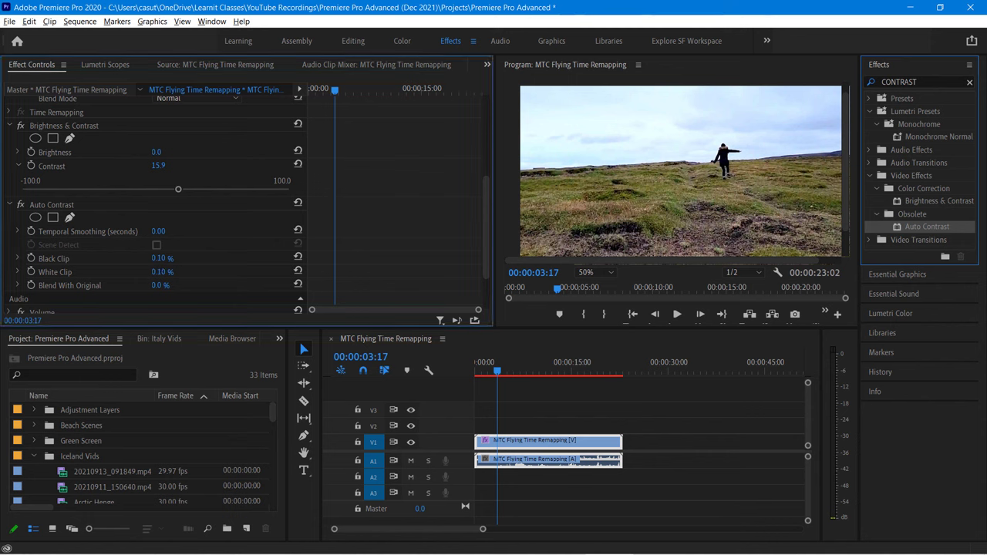
drag(159, 259, 199, 260)
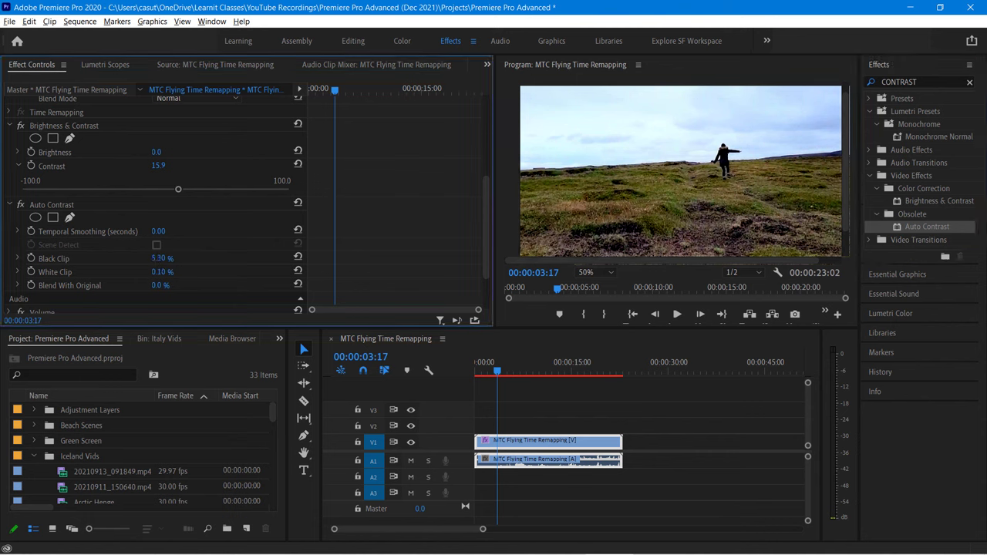
drag(158, 273, 151, 273)
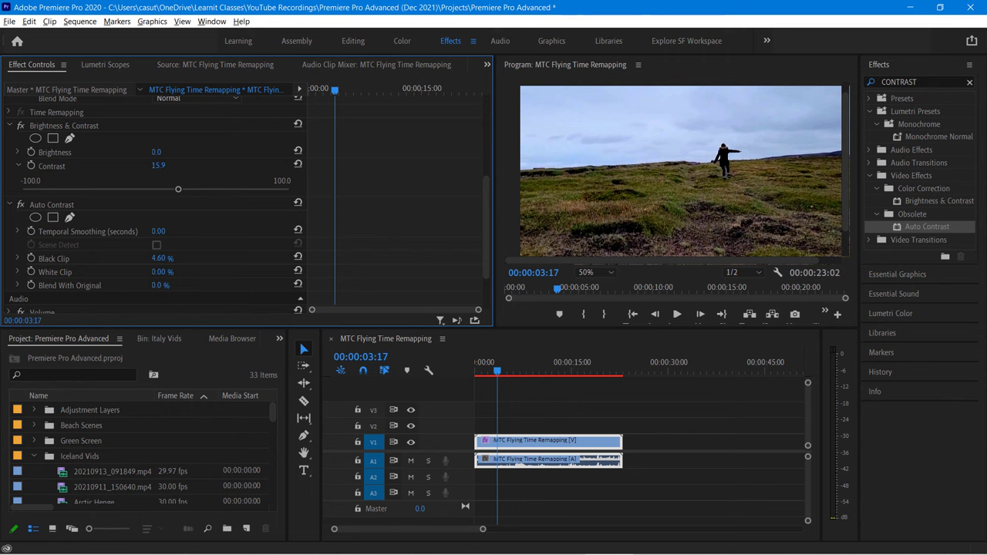
drag(178, 273, 165, 259)
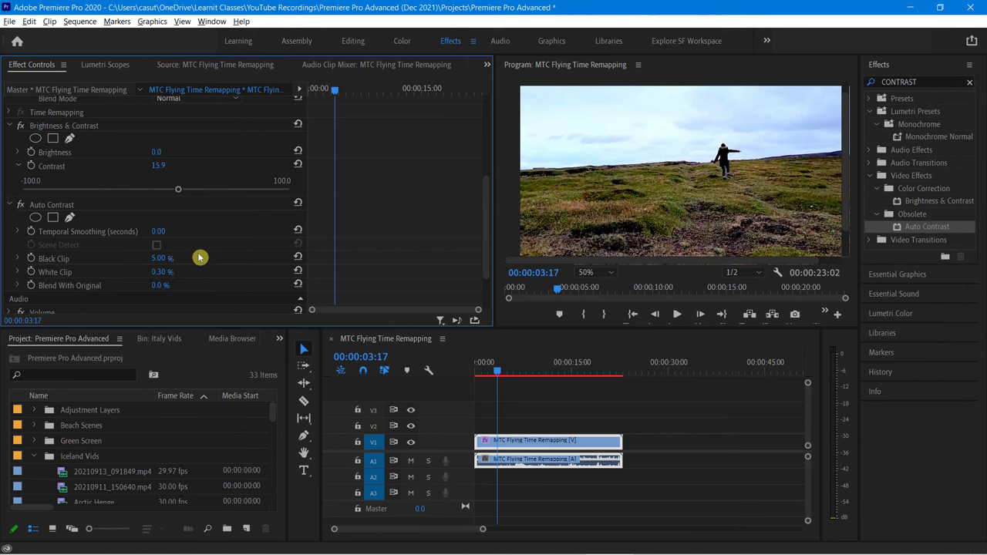
Step: Set the Brightness & Contrast effect's Brightness to 1.0 and its Contrast to 5.9
scroll(197, 255, up, 1)
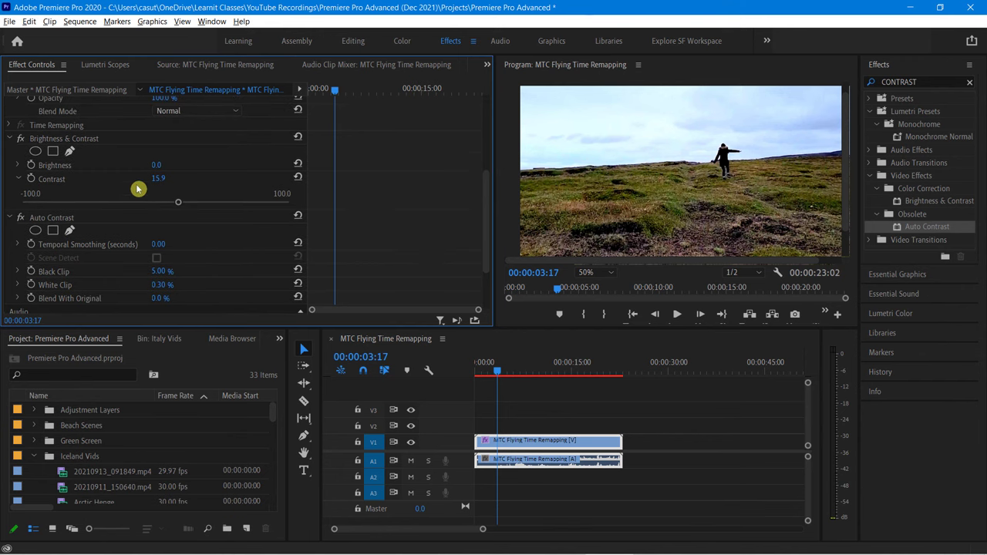
mouse_move(155, 165)
mouse_down()
mouse_move(186, 181)
mouse_move(170, 179)
mouse_up()
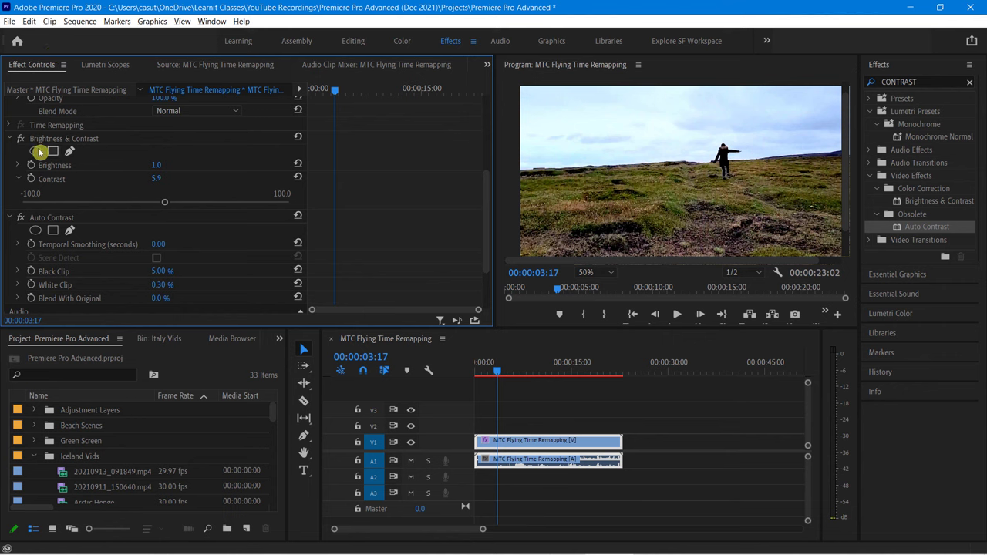
Step: Try Auto Contrast above Brightness & Contrast in the effect order, and move it back below
click(66, 220)
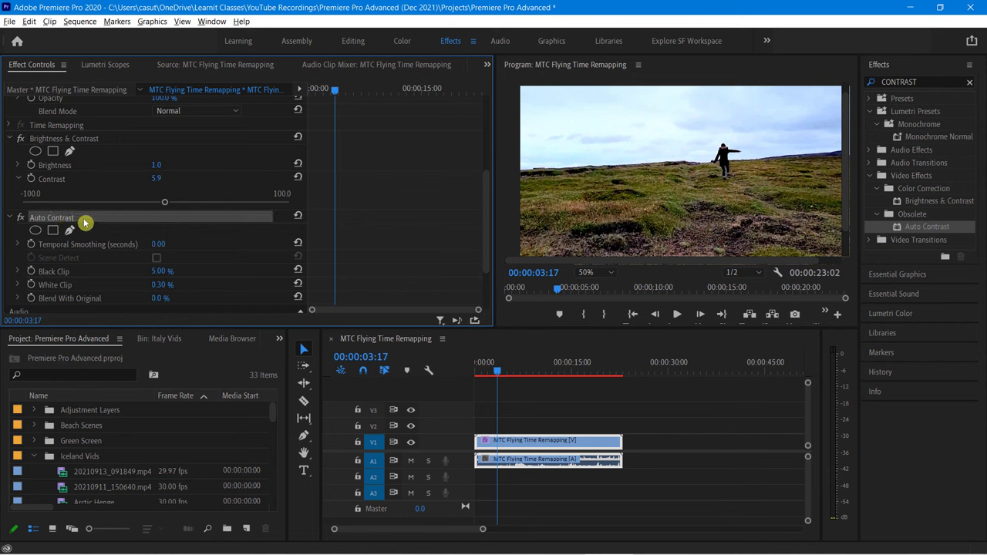
drag(85, 223, 83, 135)
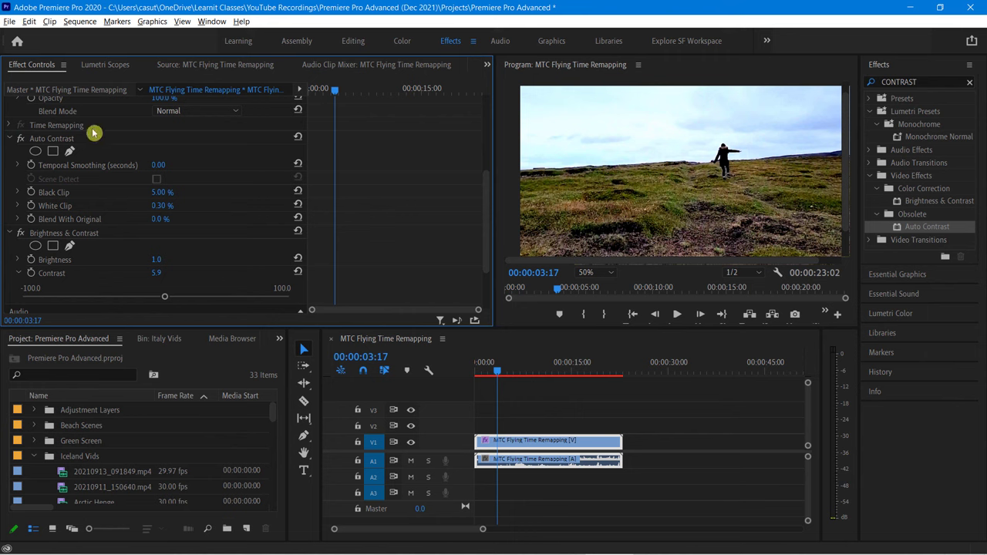
drag(73, 143, 85, 289)
scroll(115, 294, down, 1)
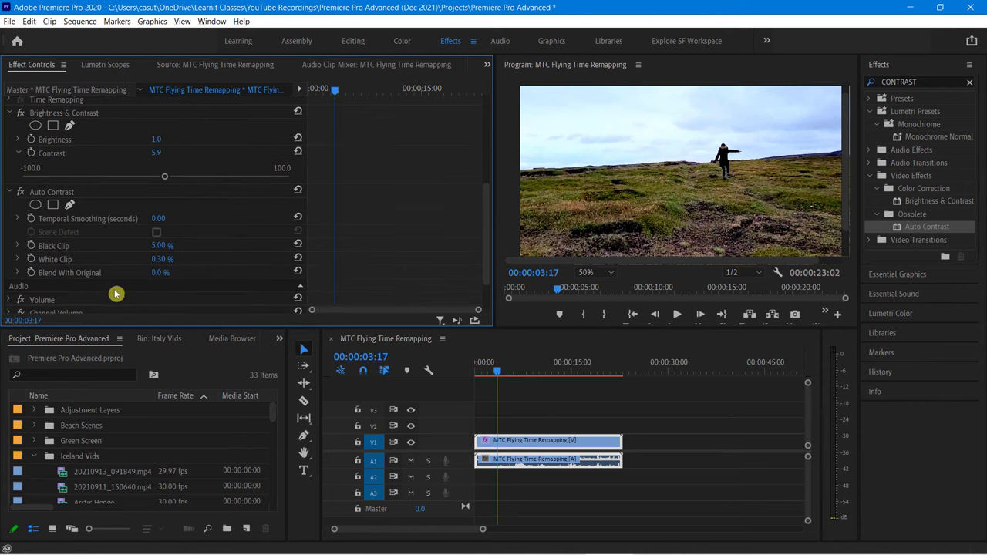
scroll(115, 294, up, 1)
scroll(115, 294, down, 1)
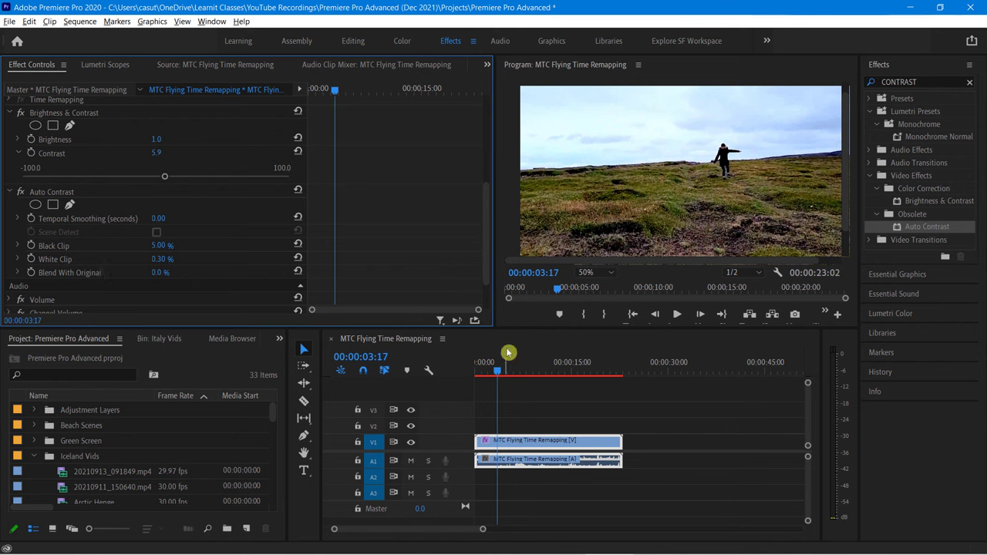
Step: Play the sequence from its beginning to preview the combined contrast effects, stopping at about seven seconds
drag(501, 373, 468, 373)
key(space)
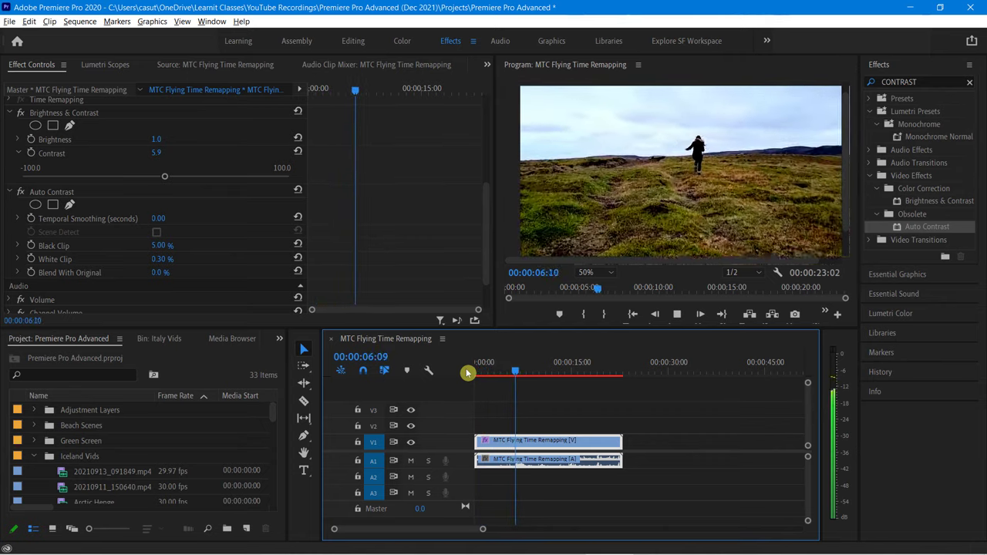
key(space)
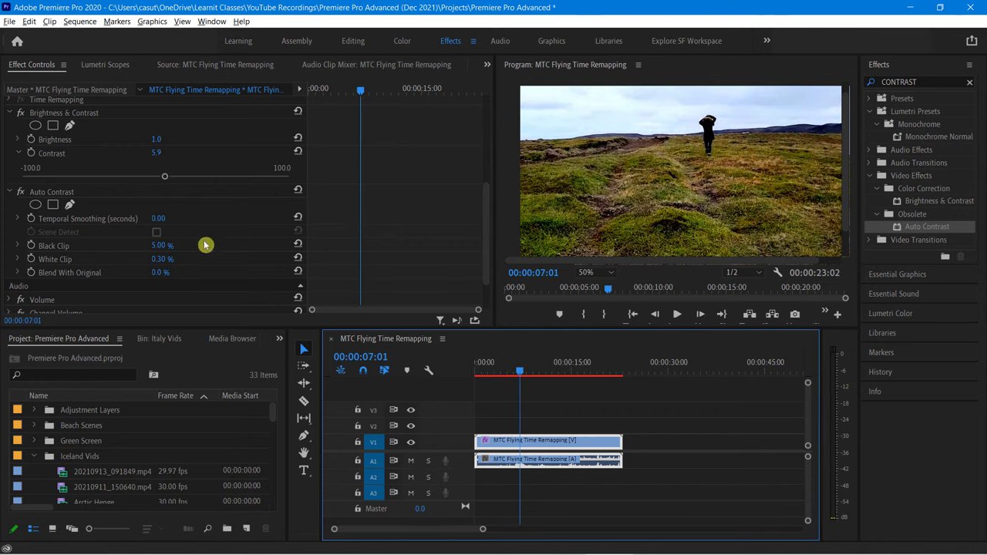
Step: Set Auto Contrast's Black Clip to 9.40 % and return the playhead to the start of the sequence
drag(167, 250, 192, 250)
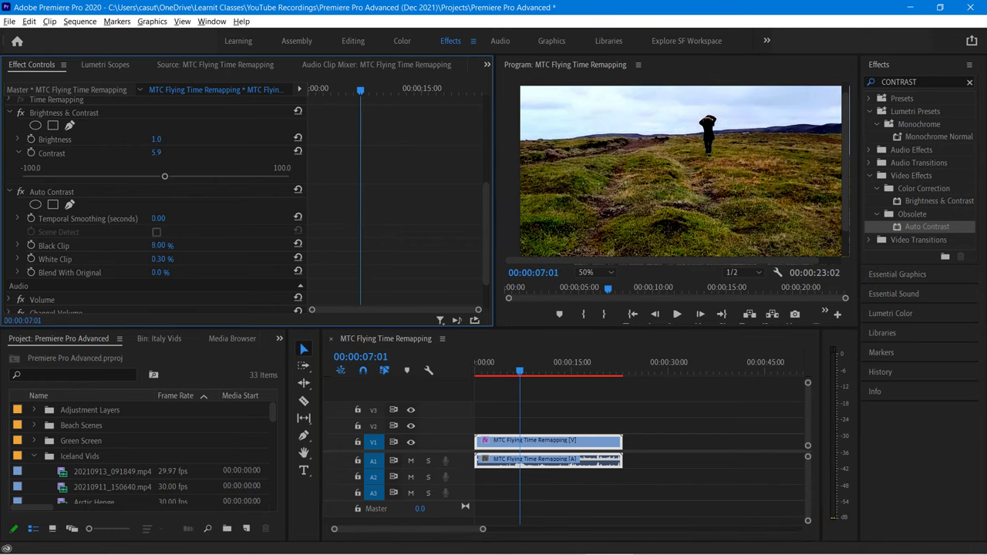
drag(199, 245, 200, 245)
drag(519, 374, 474, 386)
Step: Search the effects for LEVELS and apply the Levels video effect to the clip, below Auto Contrast
click(972, 86)
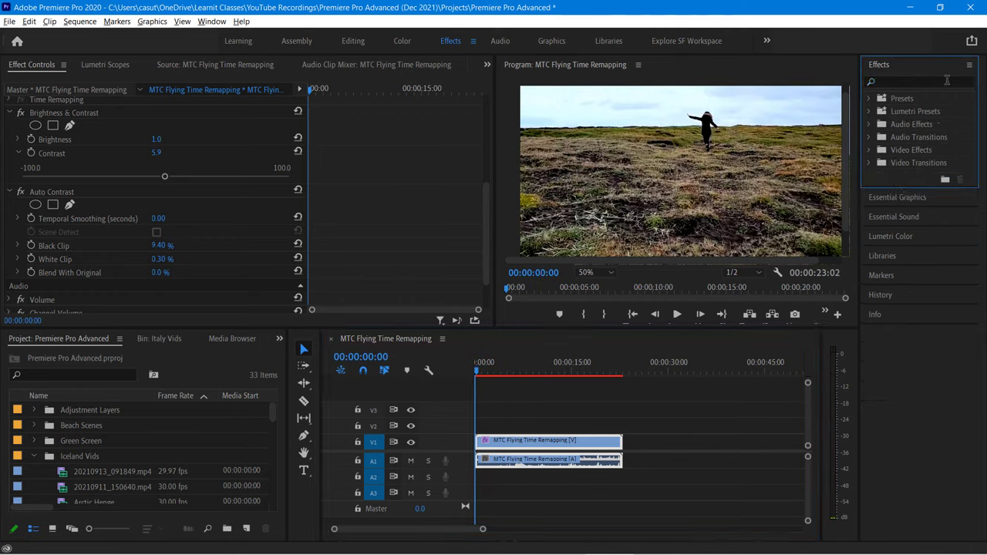
click(898, 82)
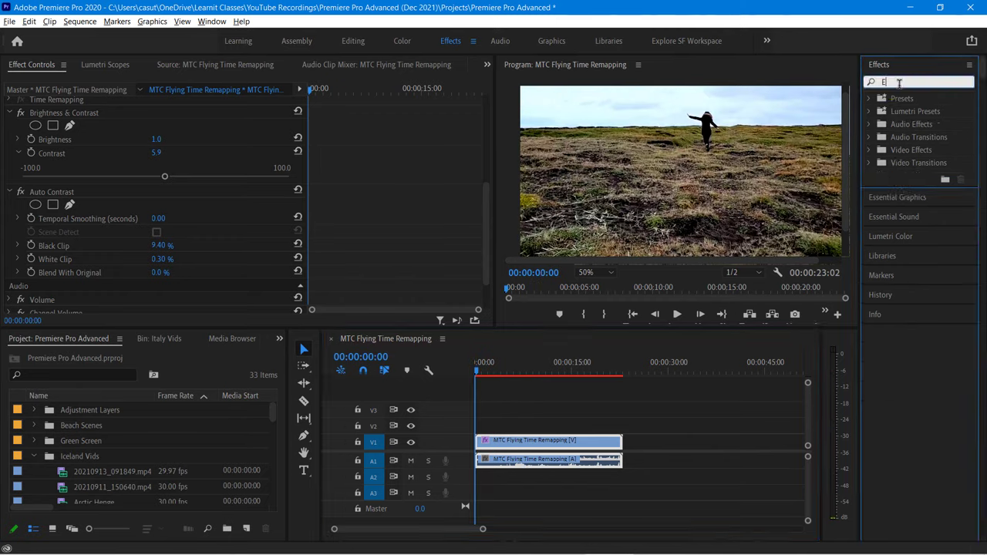
key(BackSpace)
text(E)
text(LEV)
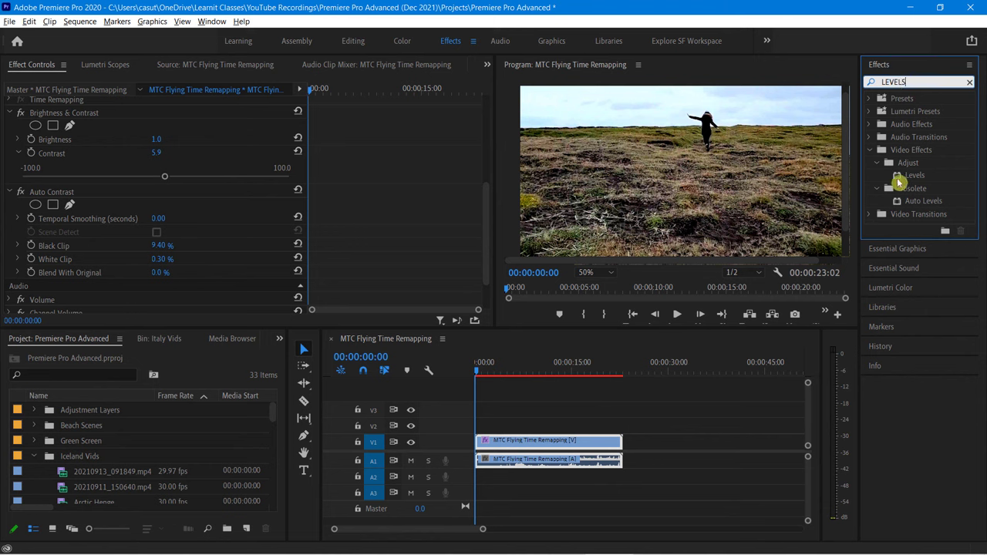
drag(897, 177, 191, 281)
Step: Set the Levels effect's (R) Black Input Level to 27 and its (R) White Input Level to 233
drag(484, 171, 480, 223)
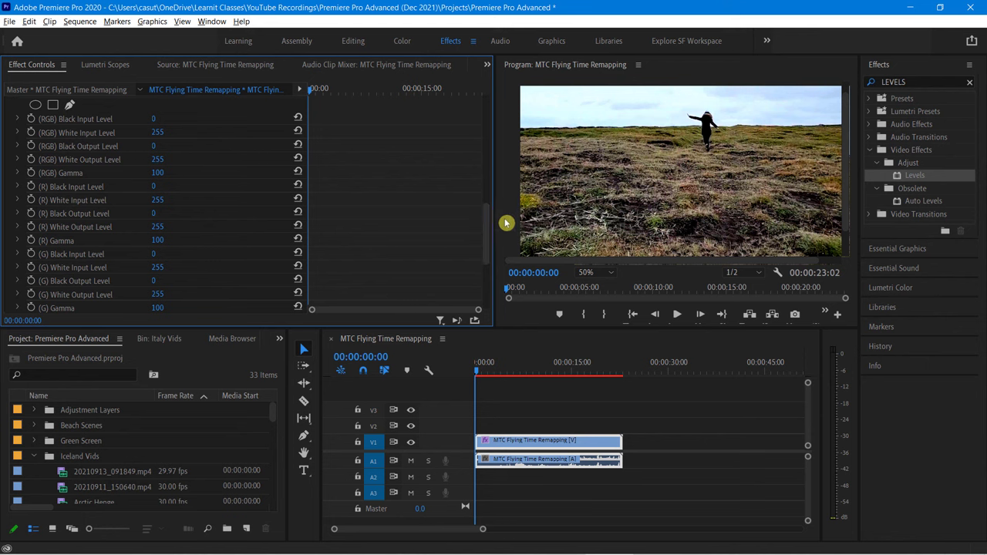
drag(488, 231, 486, 214)
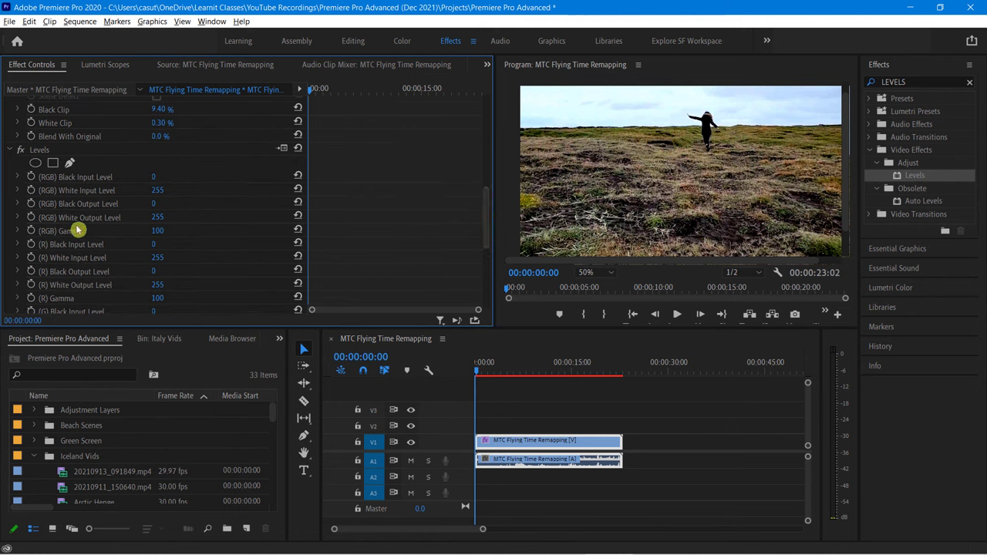
drag(492, 193, 483, 214)
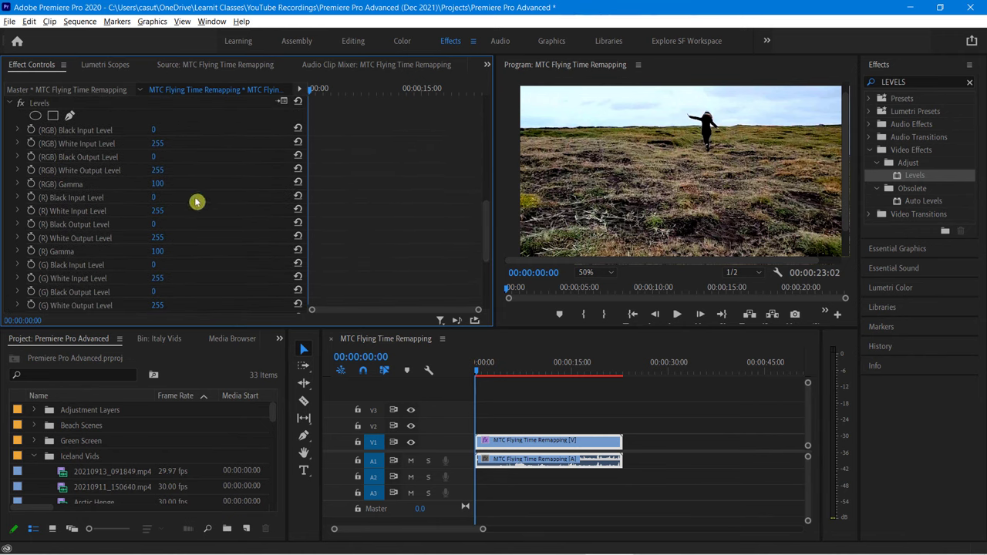
mouse_move(485, 220)
mouse_down()
mouse_move(479, 276)
mouse_move(489, 214)
mouse_move(471, 226)
mouse_up()
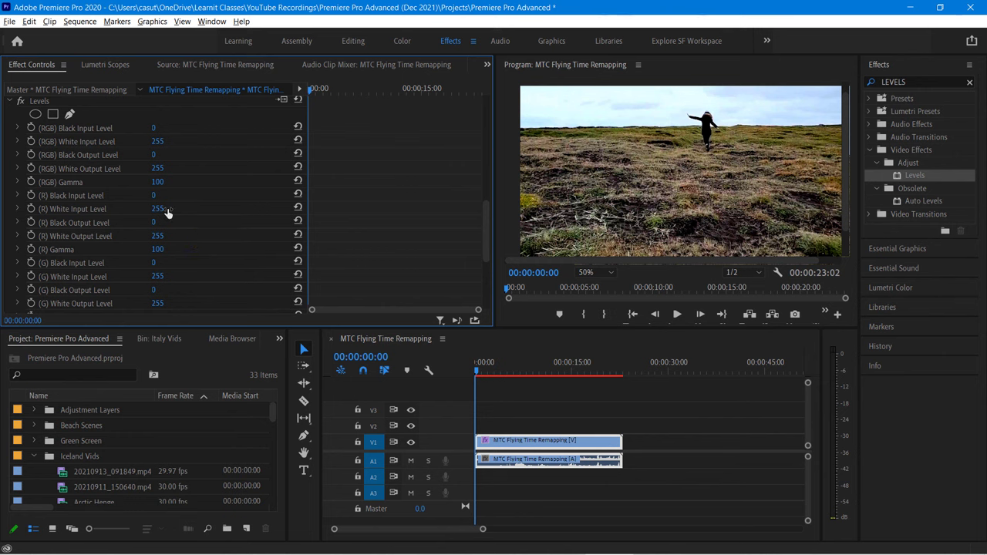
mouse_move(154, 196)
mouse_down()
mouse_move(168, 196)
mouse_move(159, 196)
mouse_move(170, 213)
mouse_move(149, 208)
mouse_up()
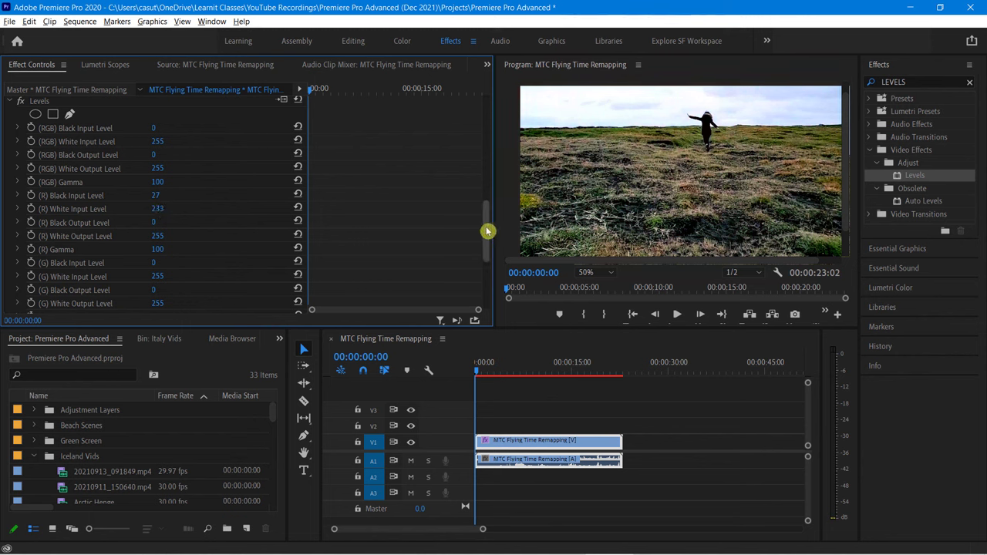
Step: Delete the Levels effect from the clip and clear the effects search
drag(488, 234, 484, 198)
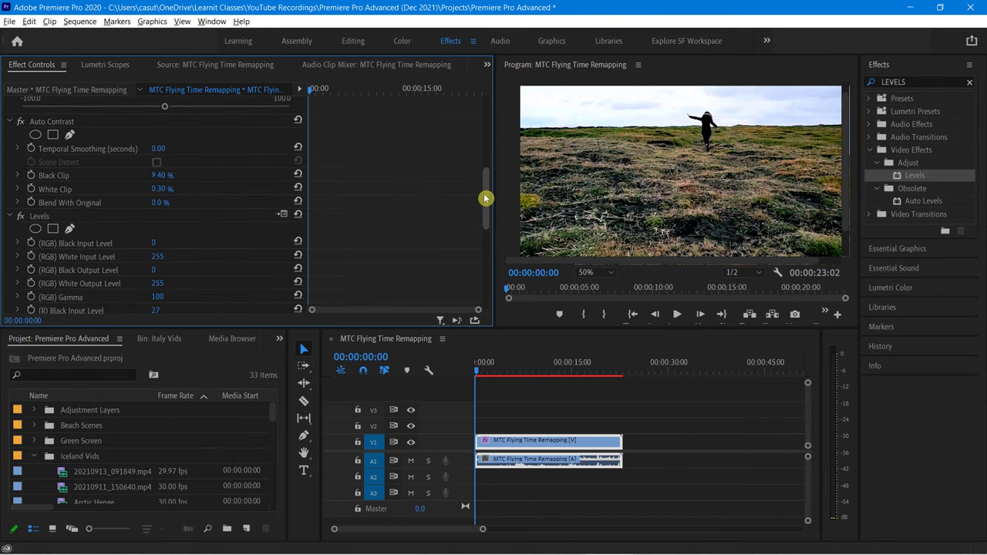
click(46, 219)
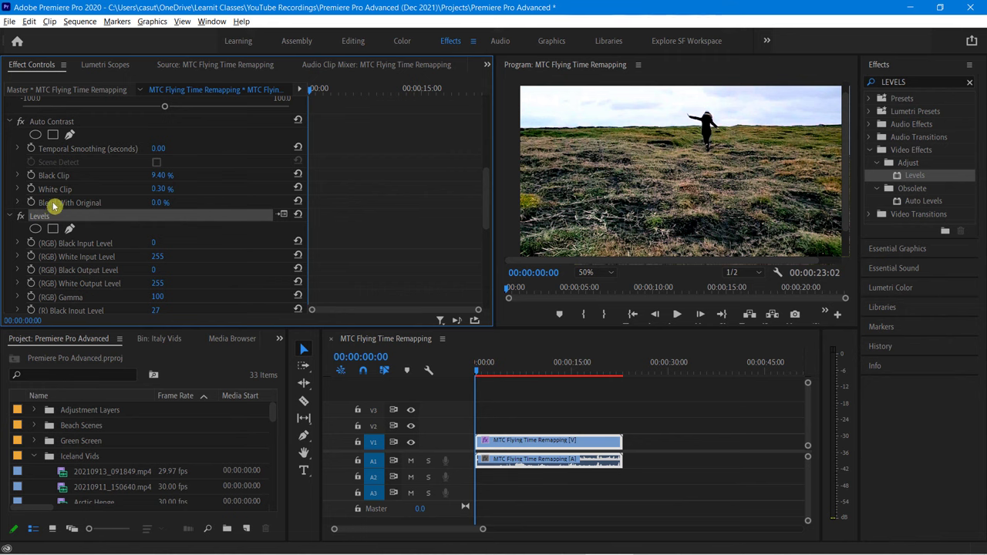
key(Delete)
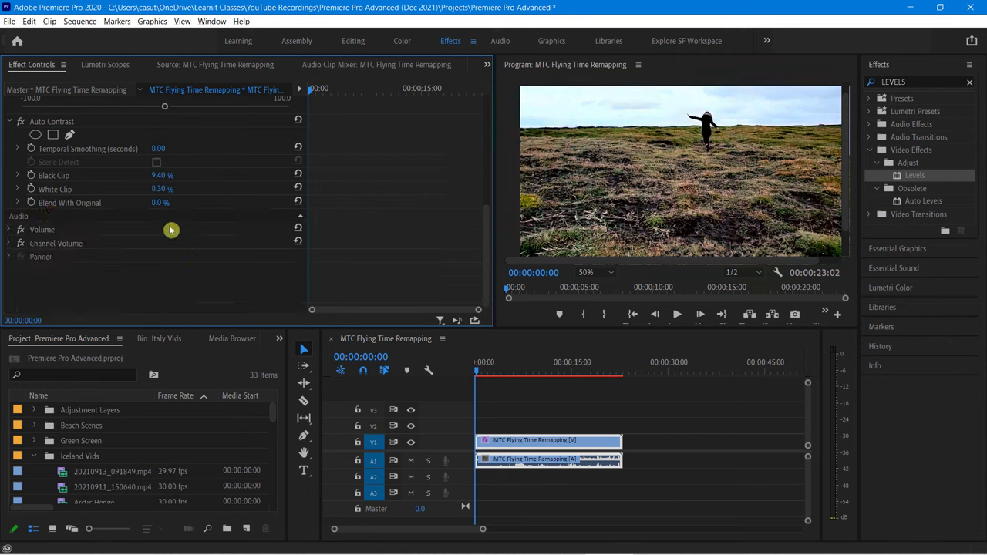
scroll(162, 223, up, 1)
scroll(147, 221, up, 2)
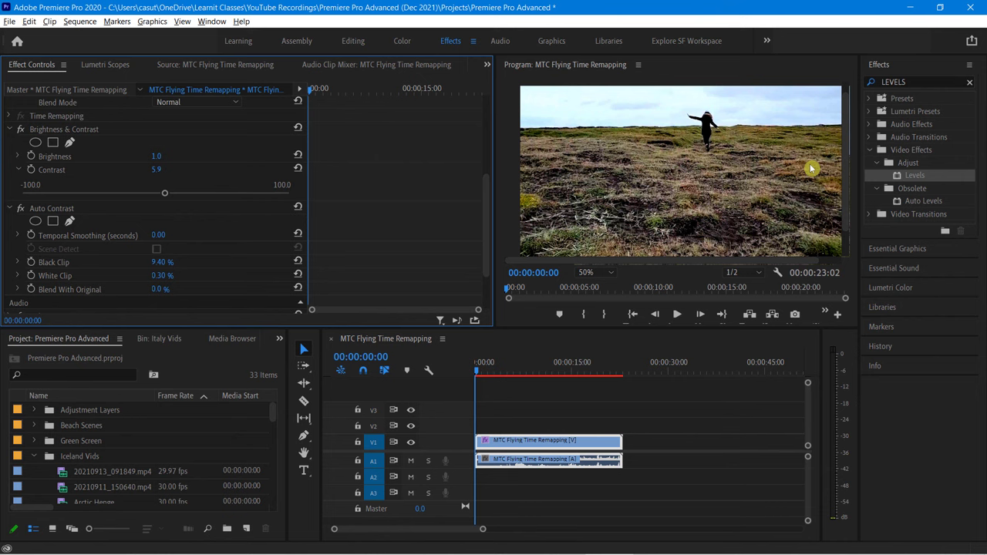
click(970, 82)
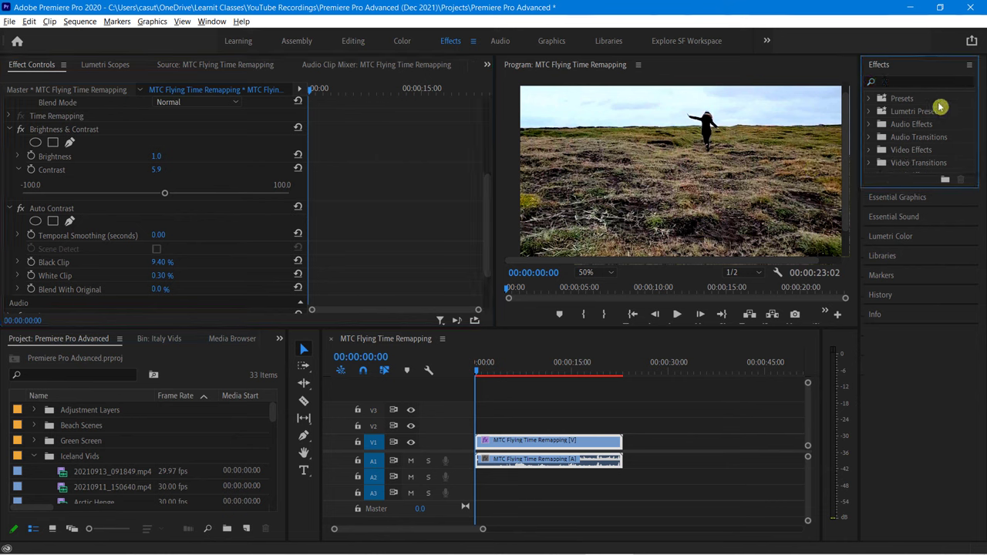